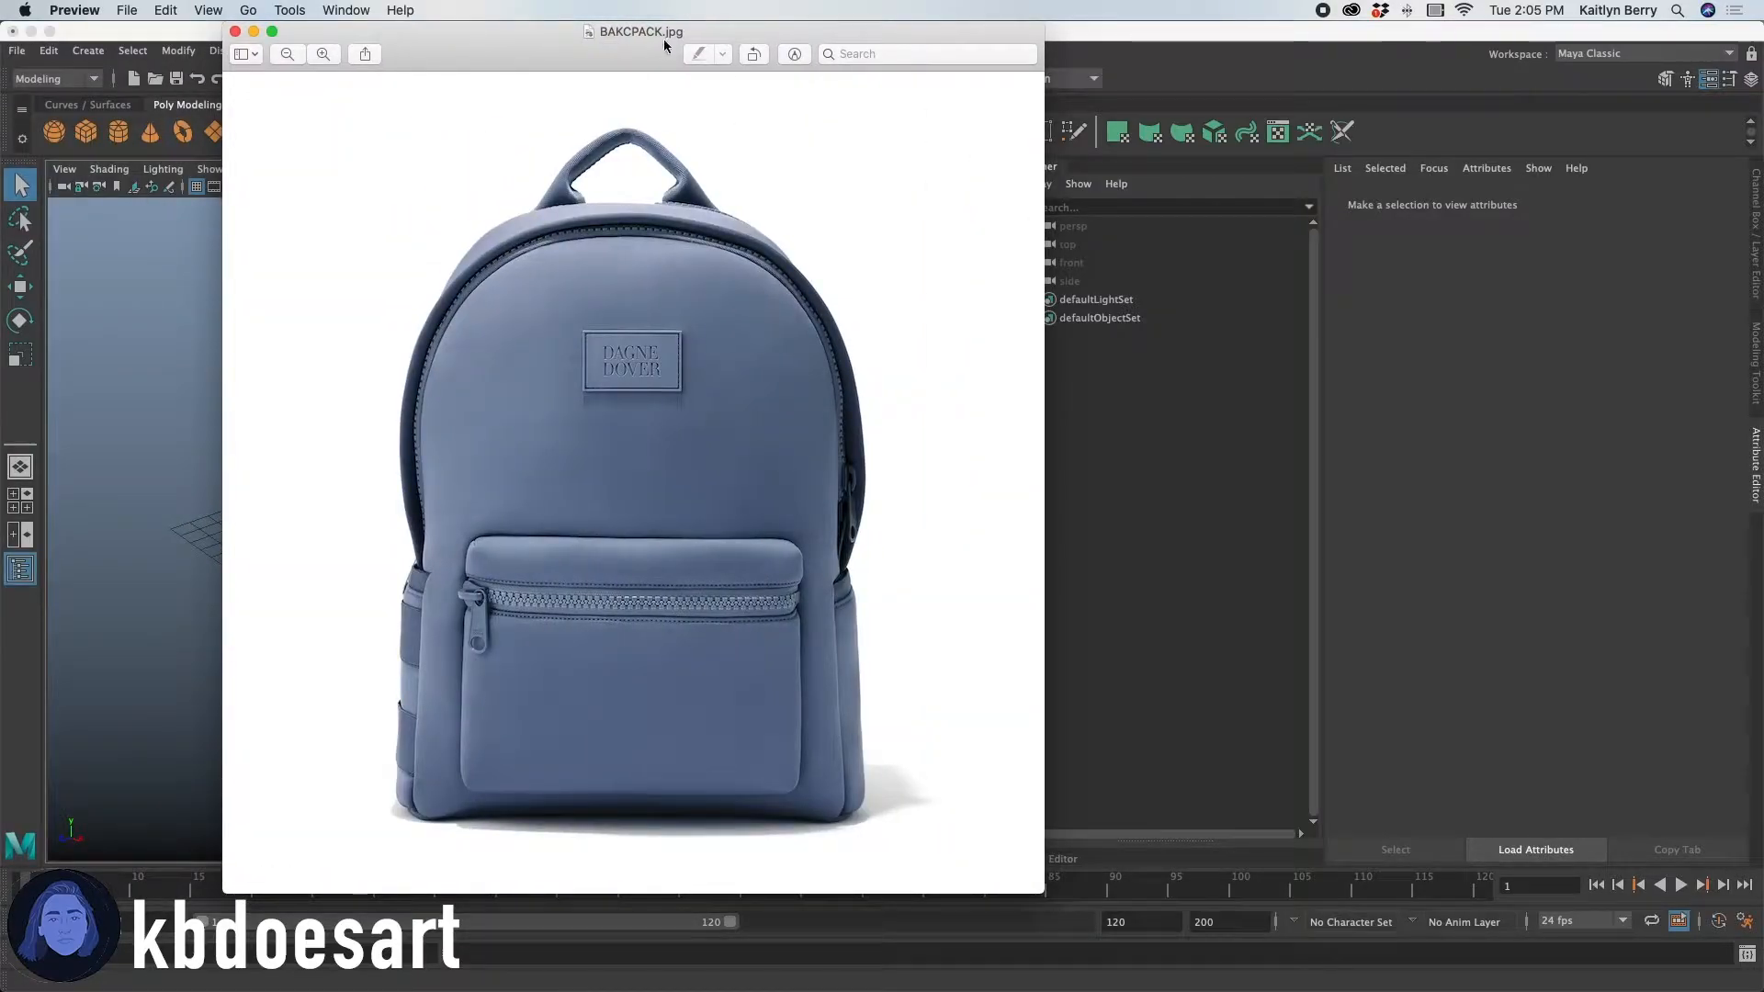
# Move the BAKCPACK.jpg reference image aside, switch to Maya and create a default polygon cube.
pyautogui.moveTo(734, 31); pyautogui.dragTo(0, 193)
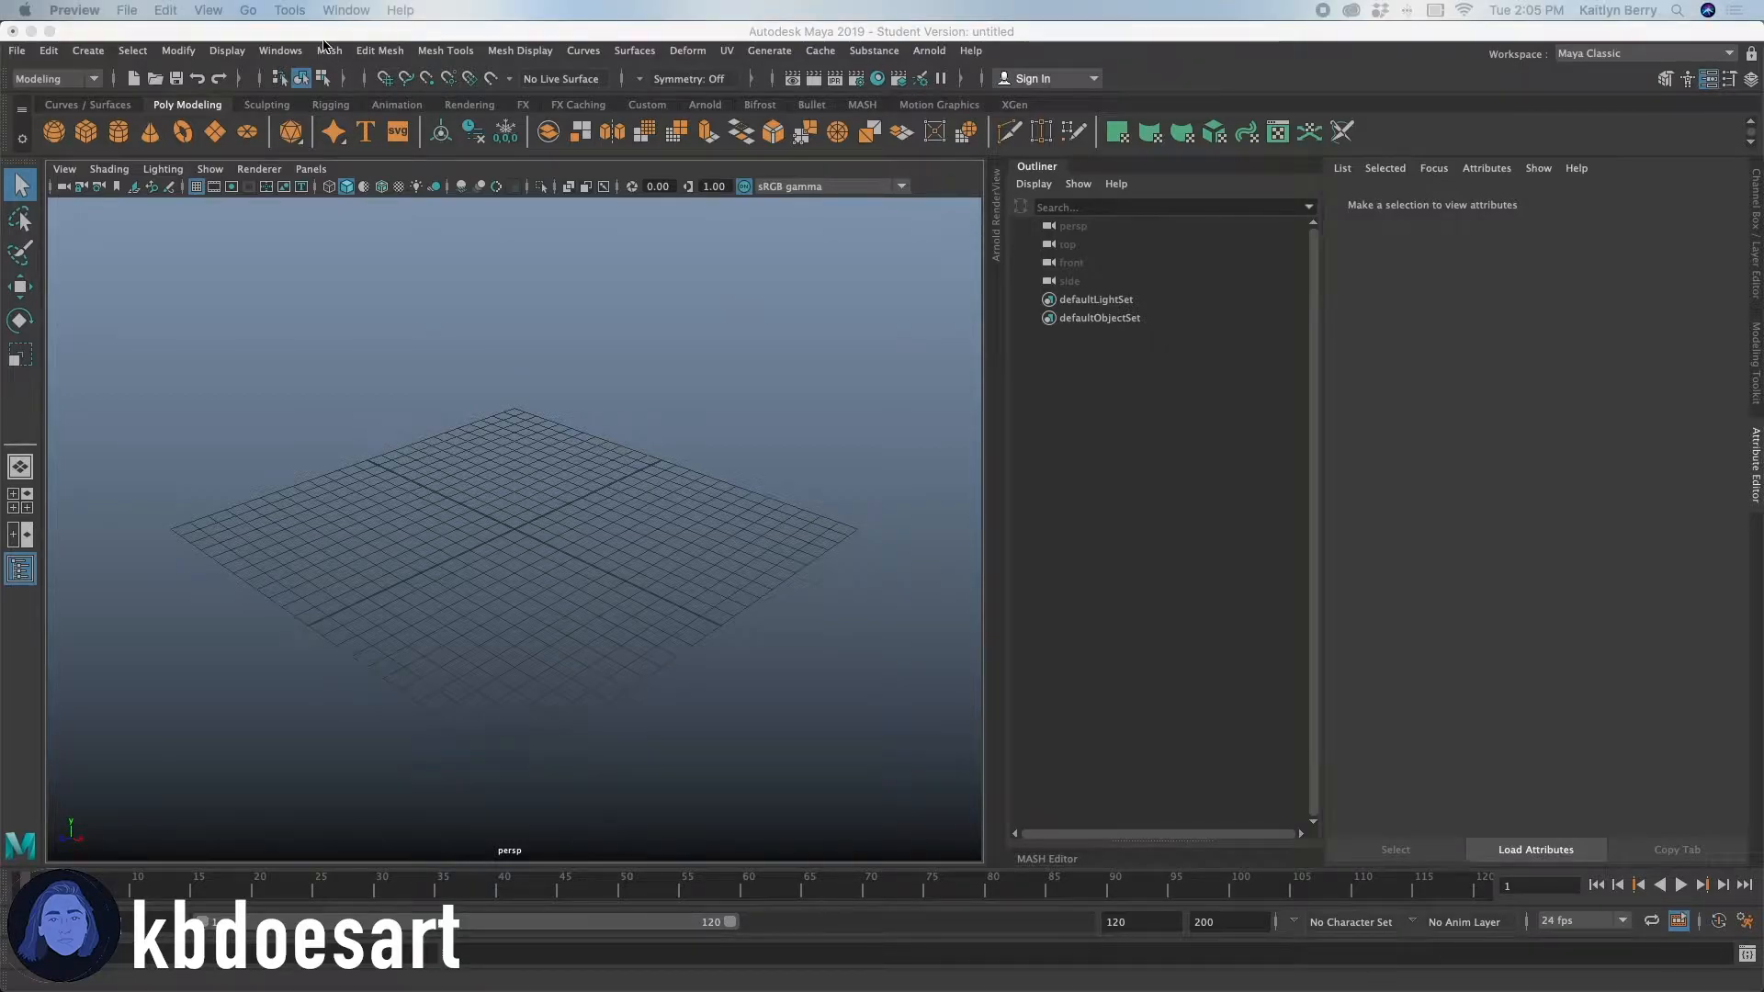
pyautogui.click(1036, 156)
pyautogui.keyDown('alt'); pyautogui.moveTo(693, 402); pyautogui.dragTo(833, 372); pyautogui.keyUp('alt')
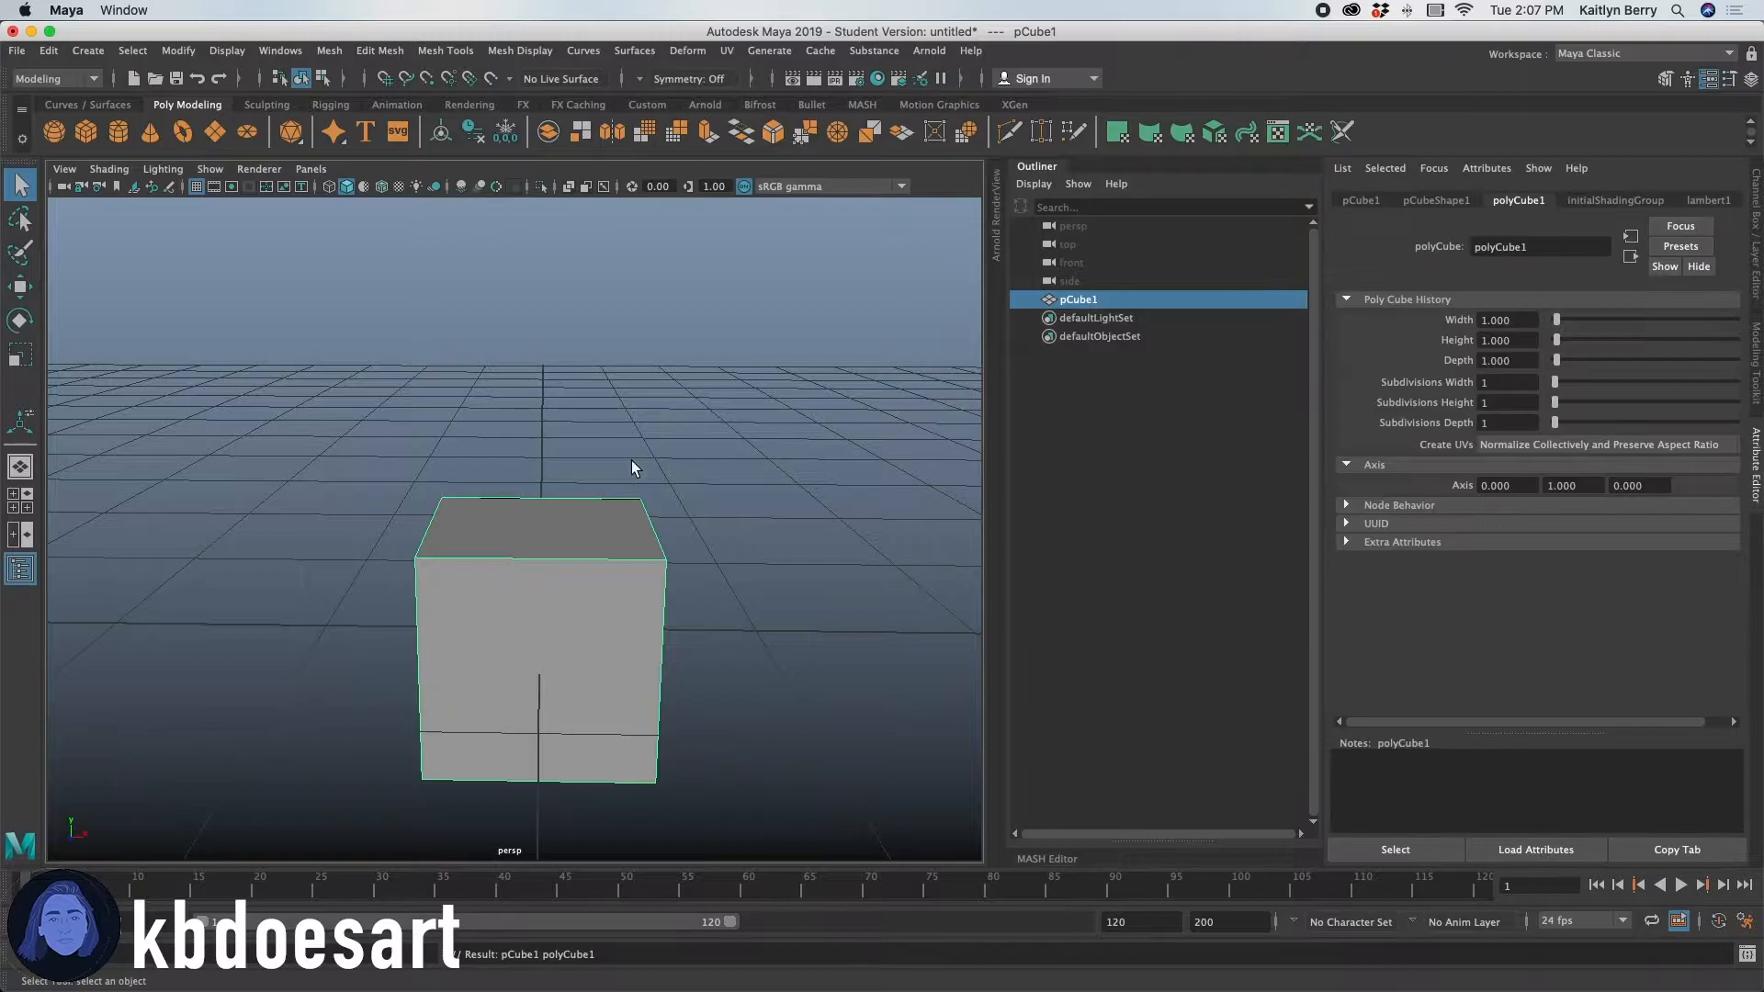
# Bevel the two opposite side edges of the cube's top face with a fraction of 0.5.
pyautogui.moveTo(496, 529); pyautogui.dragTo(508, 415, button='right')
pyautogui.click(425, 543)
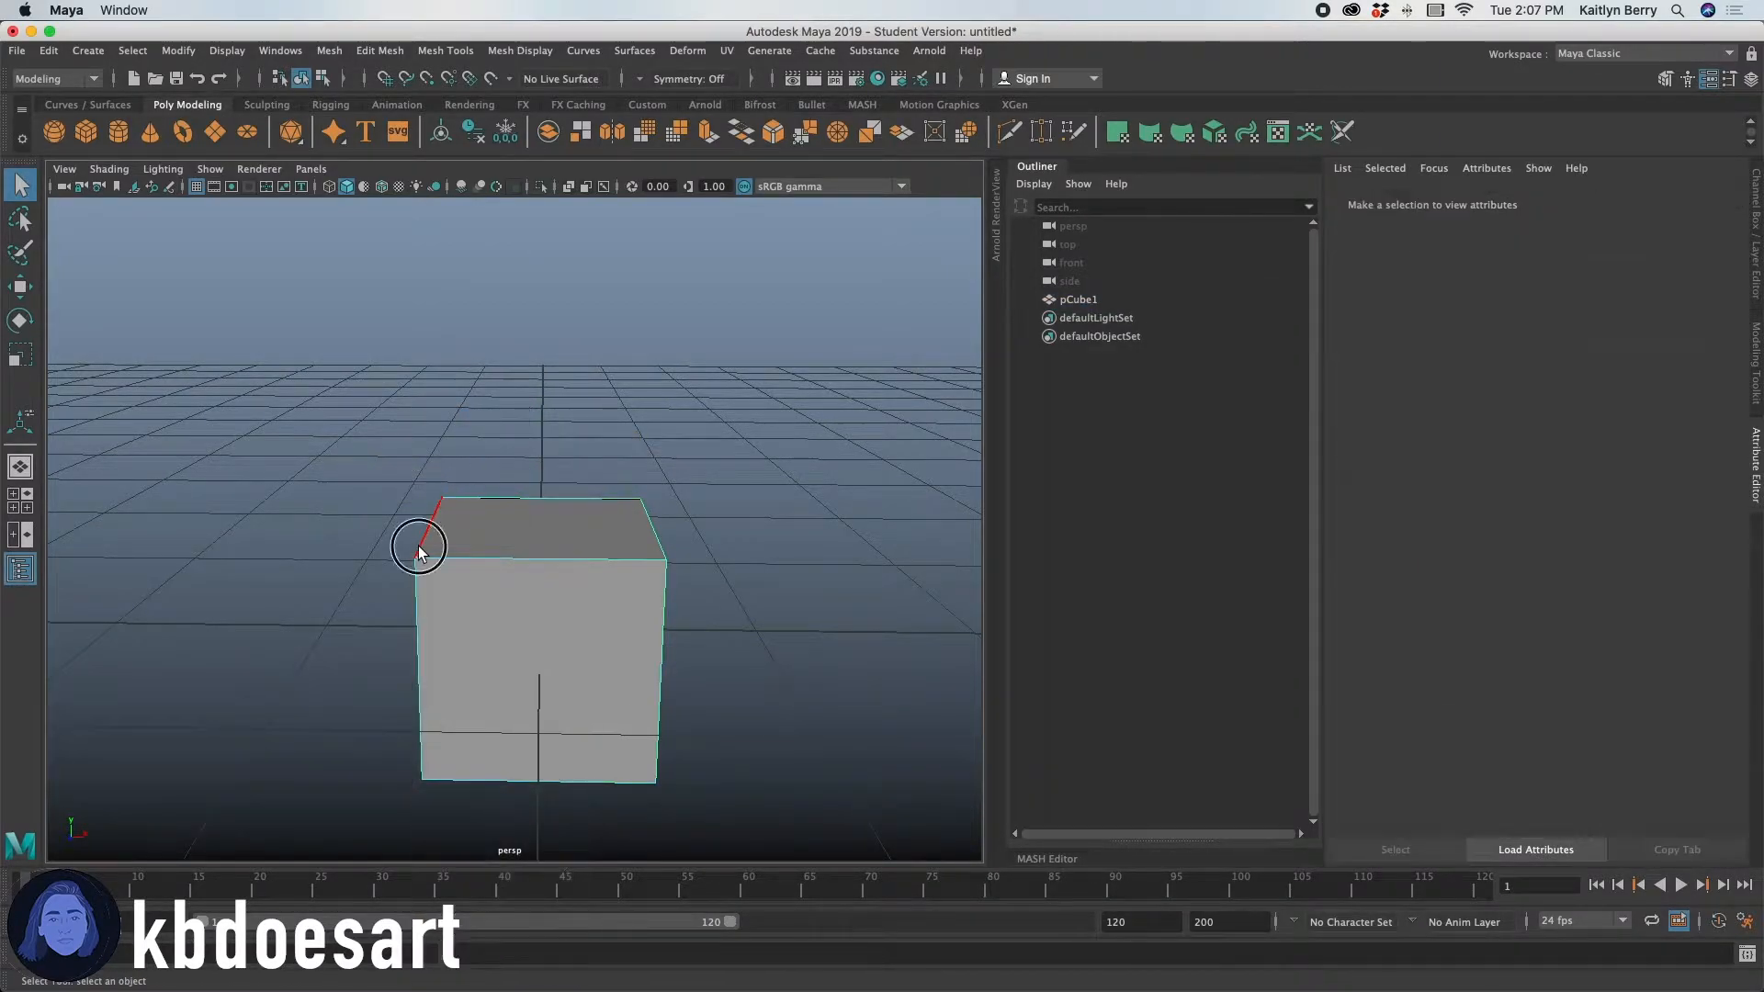
pyautogui.keyDown('shift'); pyautogui.click(648, 526); pyautogui.keyUp('shift')
pyautogui.hotkey('ctrl', 'b')
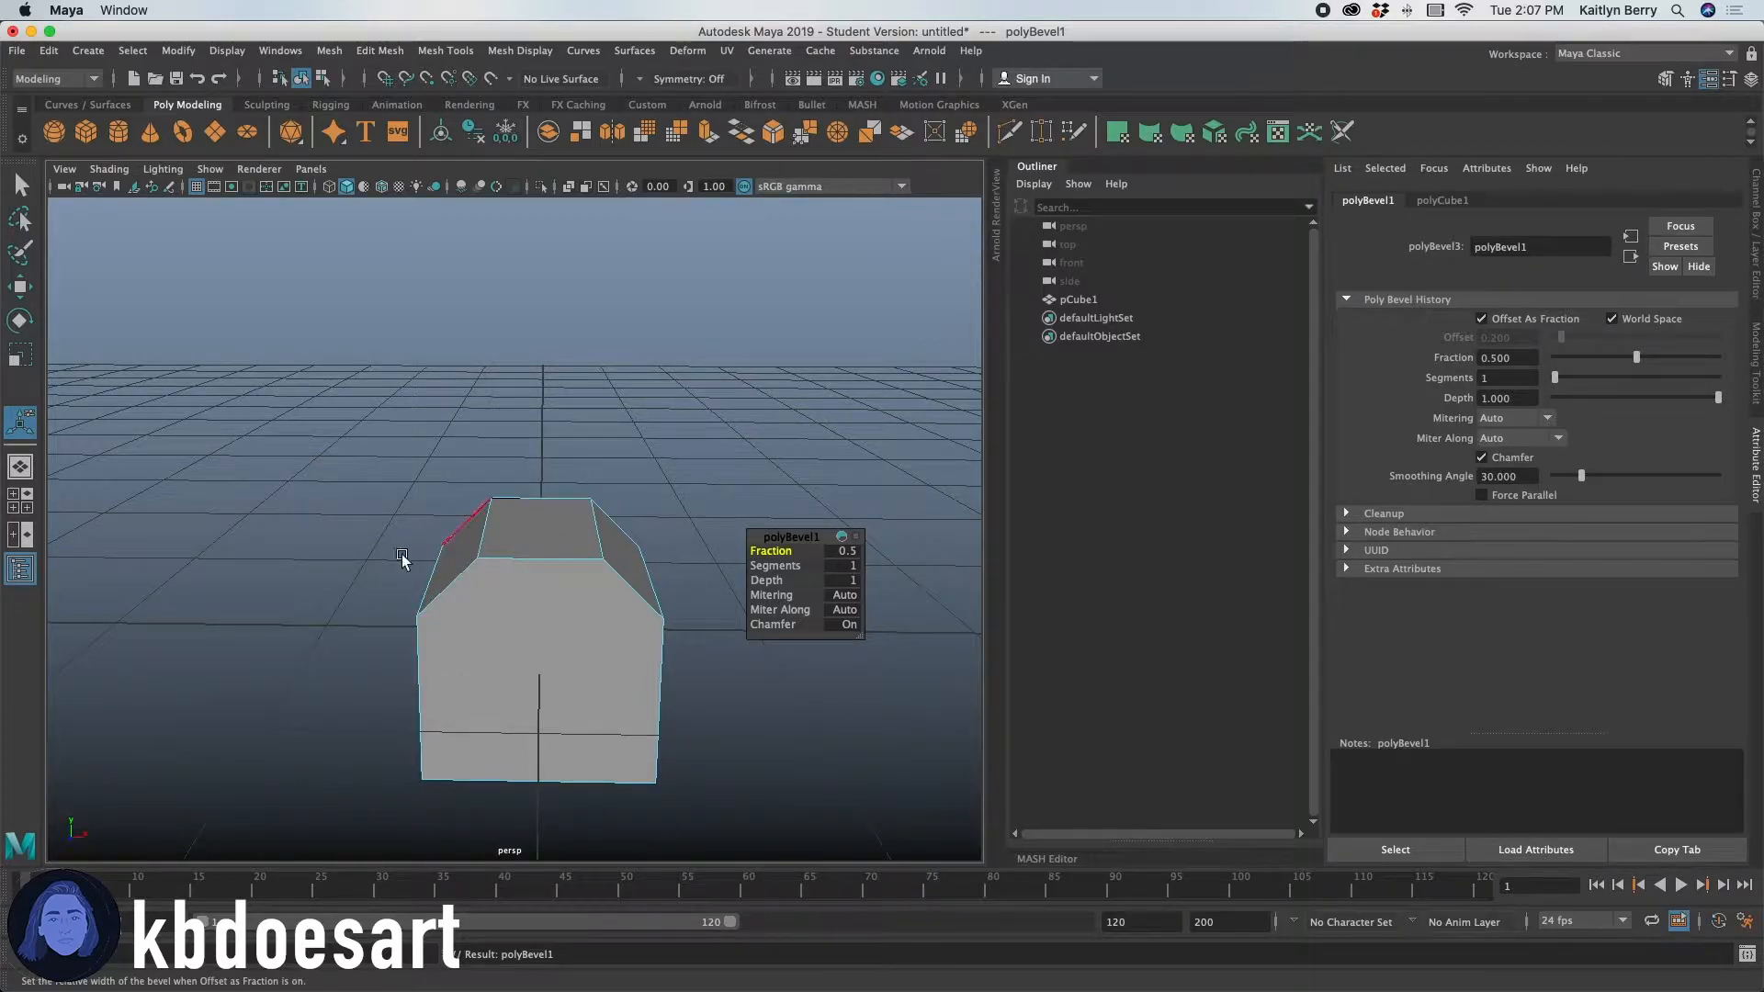
# Select the edges around the cube's underside and bevel them.
pyautogui.click(576, 733)
pyautogui.moveTo(576, 733); pyautogui.dragTo(572, 425, button='right')
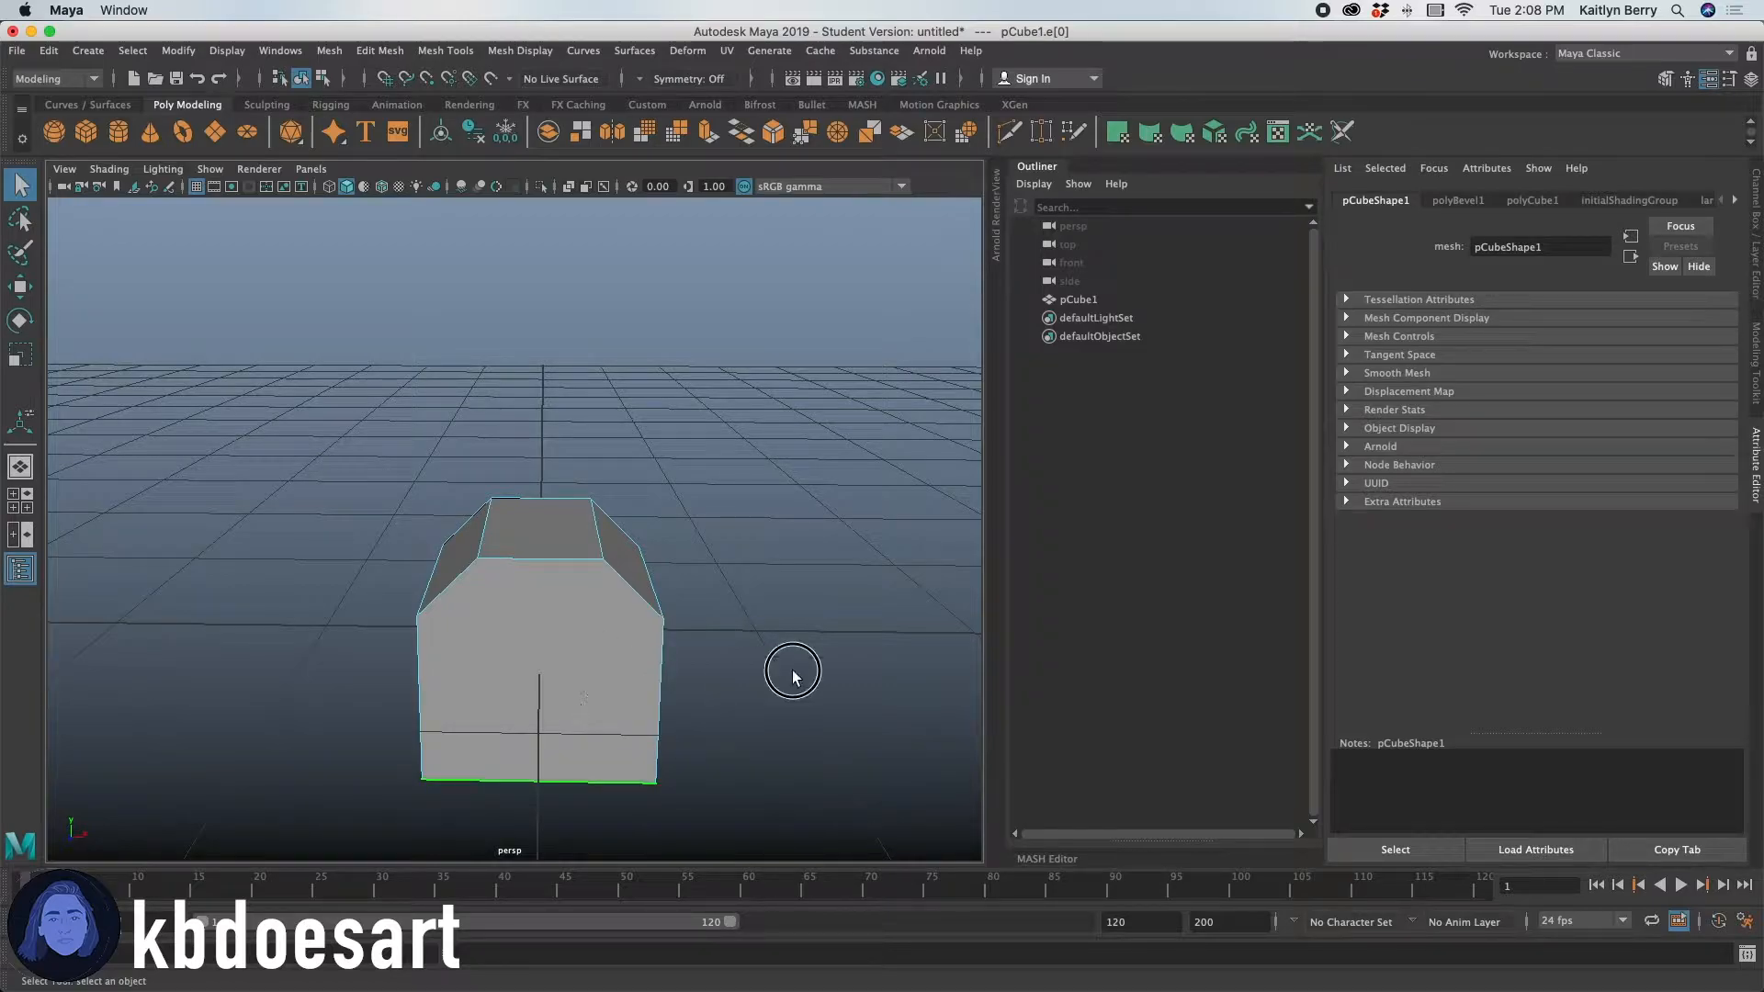
pyautogui.keyDown('alt'); pyautogui.moveTo(796, 674); pyautogui.dragTo(791, 579); pyautogui.keyUp('alt')
pyautogui.keyDown('shift'); pyautogui.click(423, 748); pyautogui.keyUp('shift')
pyautogui.keyDown('shift'); pyautogui.click(602, 788); pyautogui.keyUp('shift')
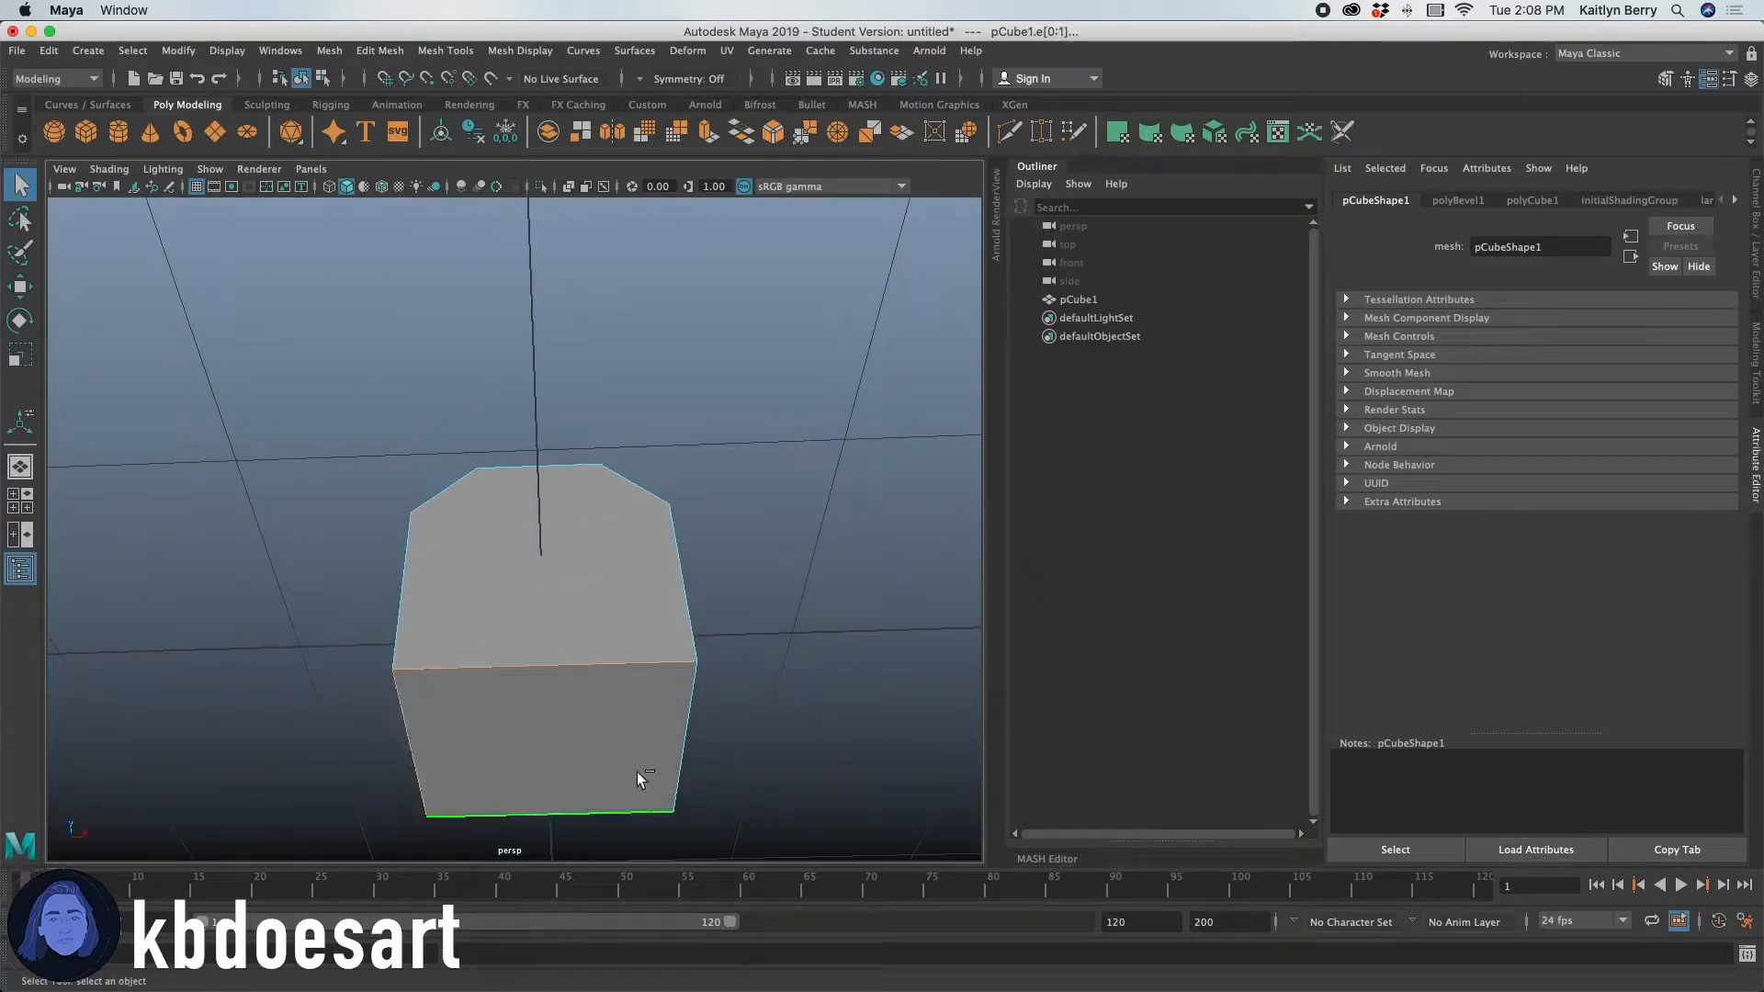
pyautogui.hotkey('ctrl', 'b')
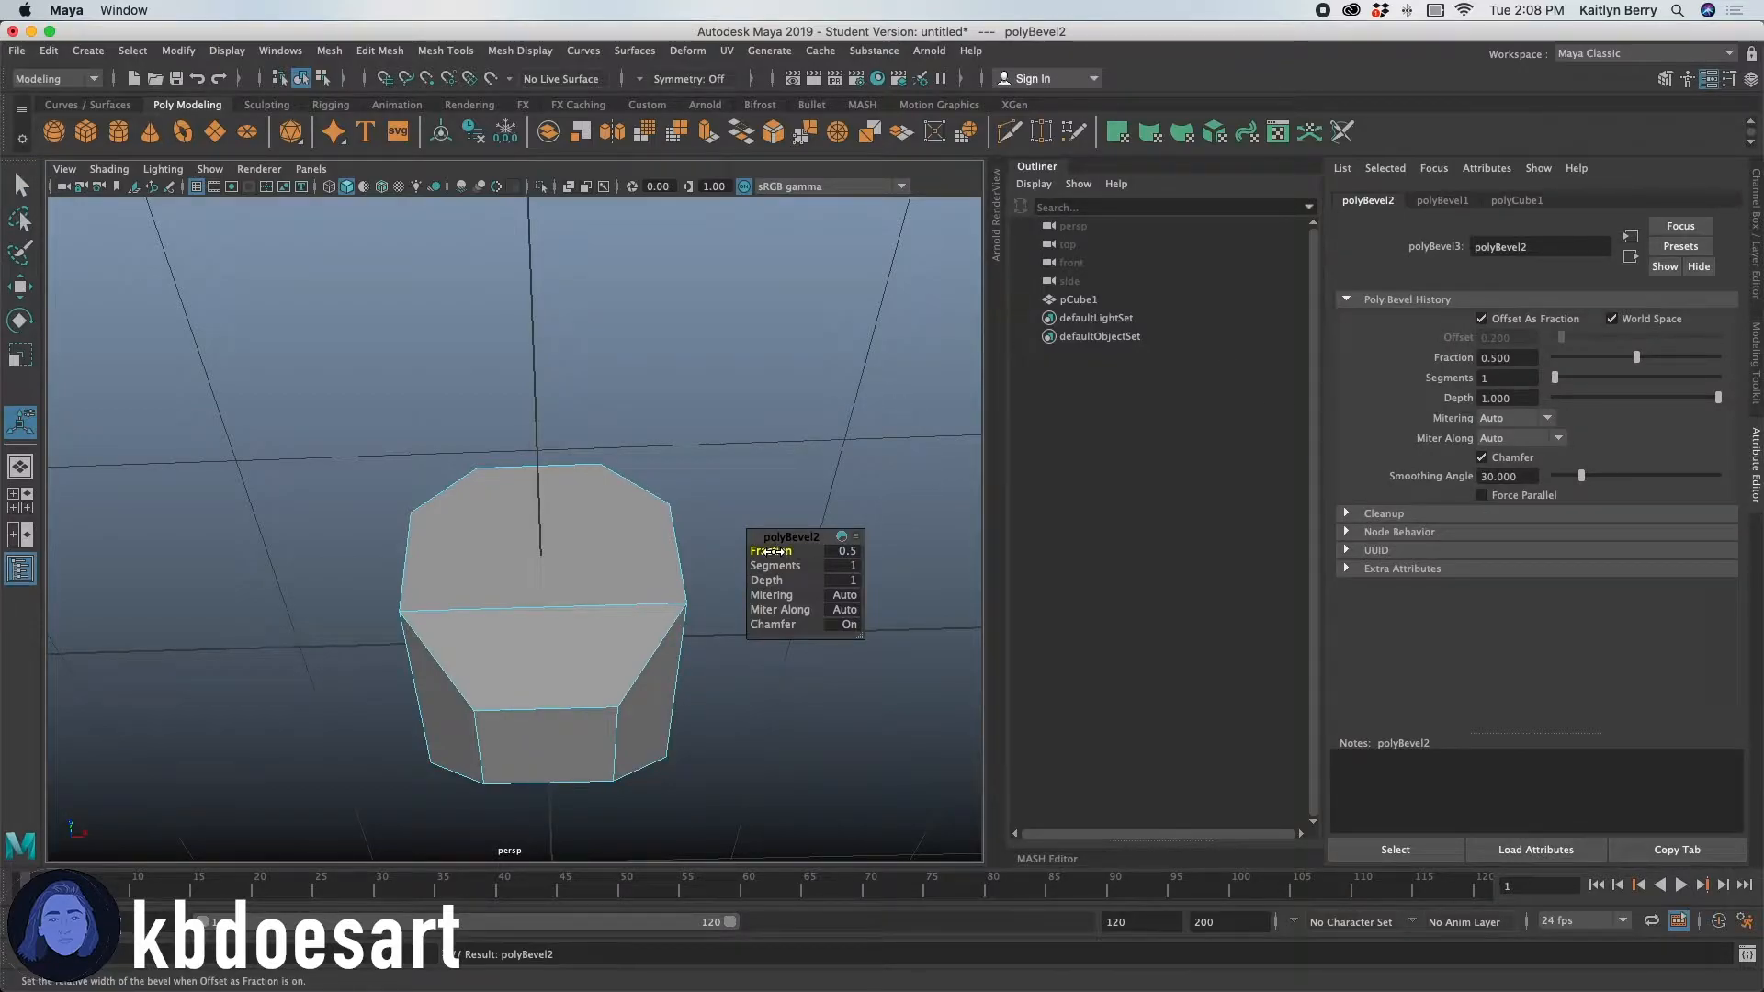
# Set the underside bevel to 2 segments and a fraction of 0.17, and check it in smooth preview.
pyautogui.moveTo(775, 556); pyautogui.dragTo(726, 565)
pyautogui.click(838, 566)
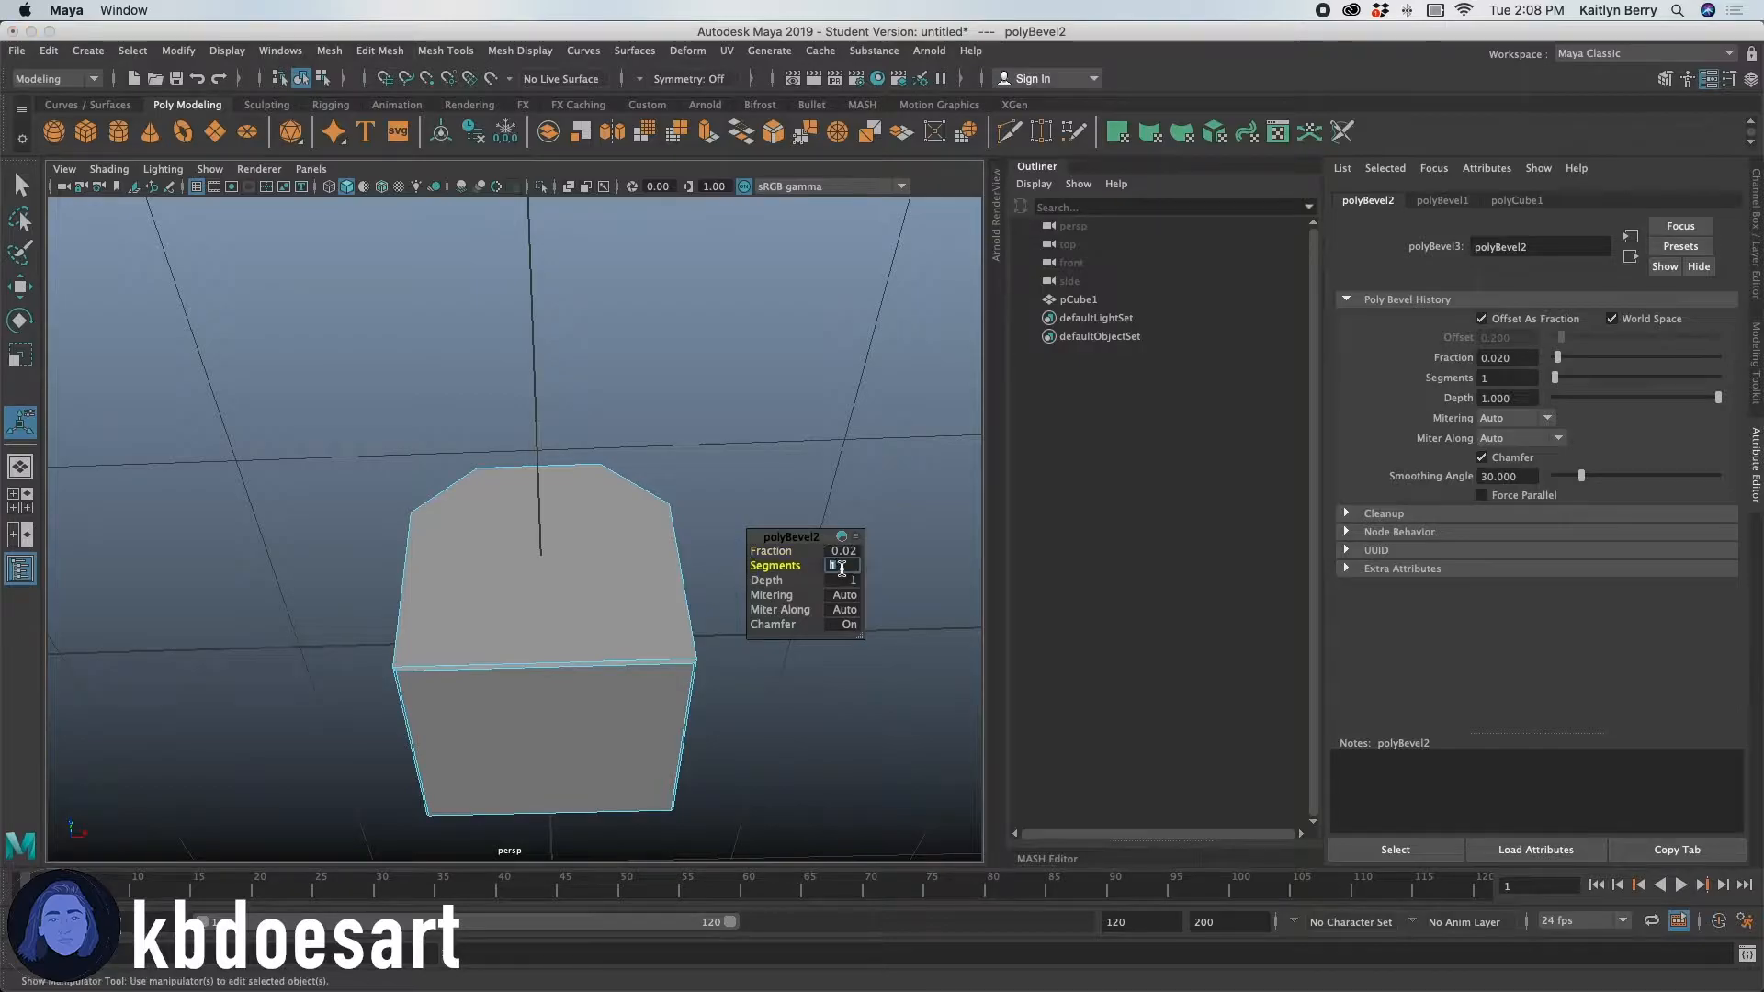
pyautogui.write('2')
pyautogui.press('Return')
pyautogui.click(767, 555)
pyautogui.moveTo(784, 551); pyautogui.dragTo(803, 550)
pyautogui.press('3')
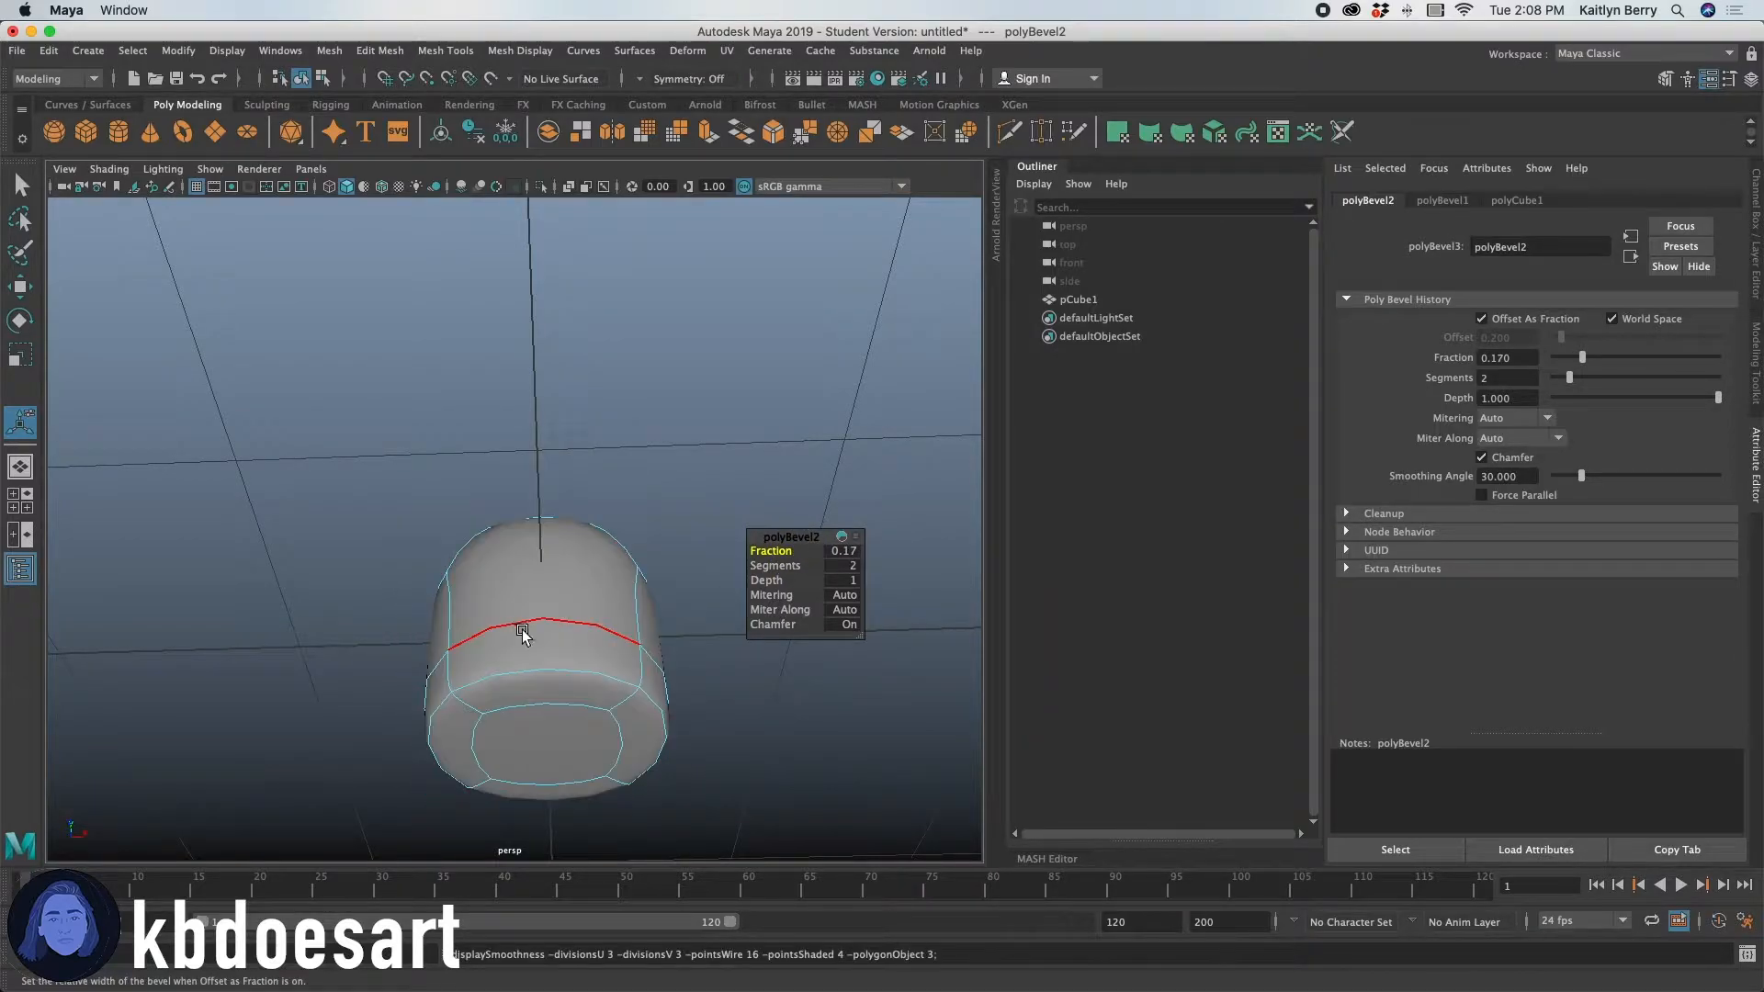
pyautogui.keyDown('alt'); pyautogui.moveTo(566, 471); pyautogui.dragTo(624, 524); pyautogui.keyUp('alt')
pyautogui.press('1')
# Select the vertices of the upper part of the body and move them up to make the backpack taller.
pyautogui.moveTo(499, 559); pyautogui.dragTo(493, 421, button='right')
pyautogui.moveTo(299, 421); pyautogui.dragTo(695, 583)
pyautogui.moveTo(610, 516); pyautogui.dragTo(481, 465, button='right')
pyautogui.moveTo(347, 421); pyautogui.dragTo(625, 577)
pyautogui.moveTo(626, 577); pyautogui.dragTo(514, 464, button='right')
pyautogui.moveTo(306, 411); pyautogui.dragTo(873, 685)
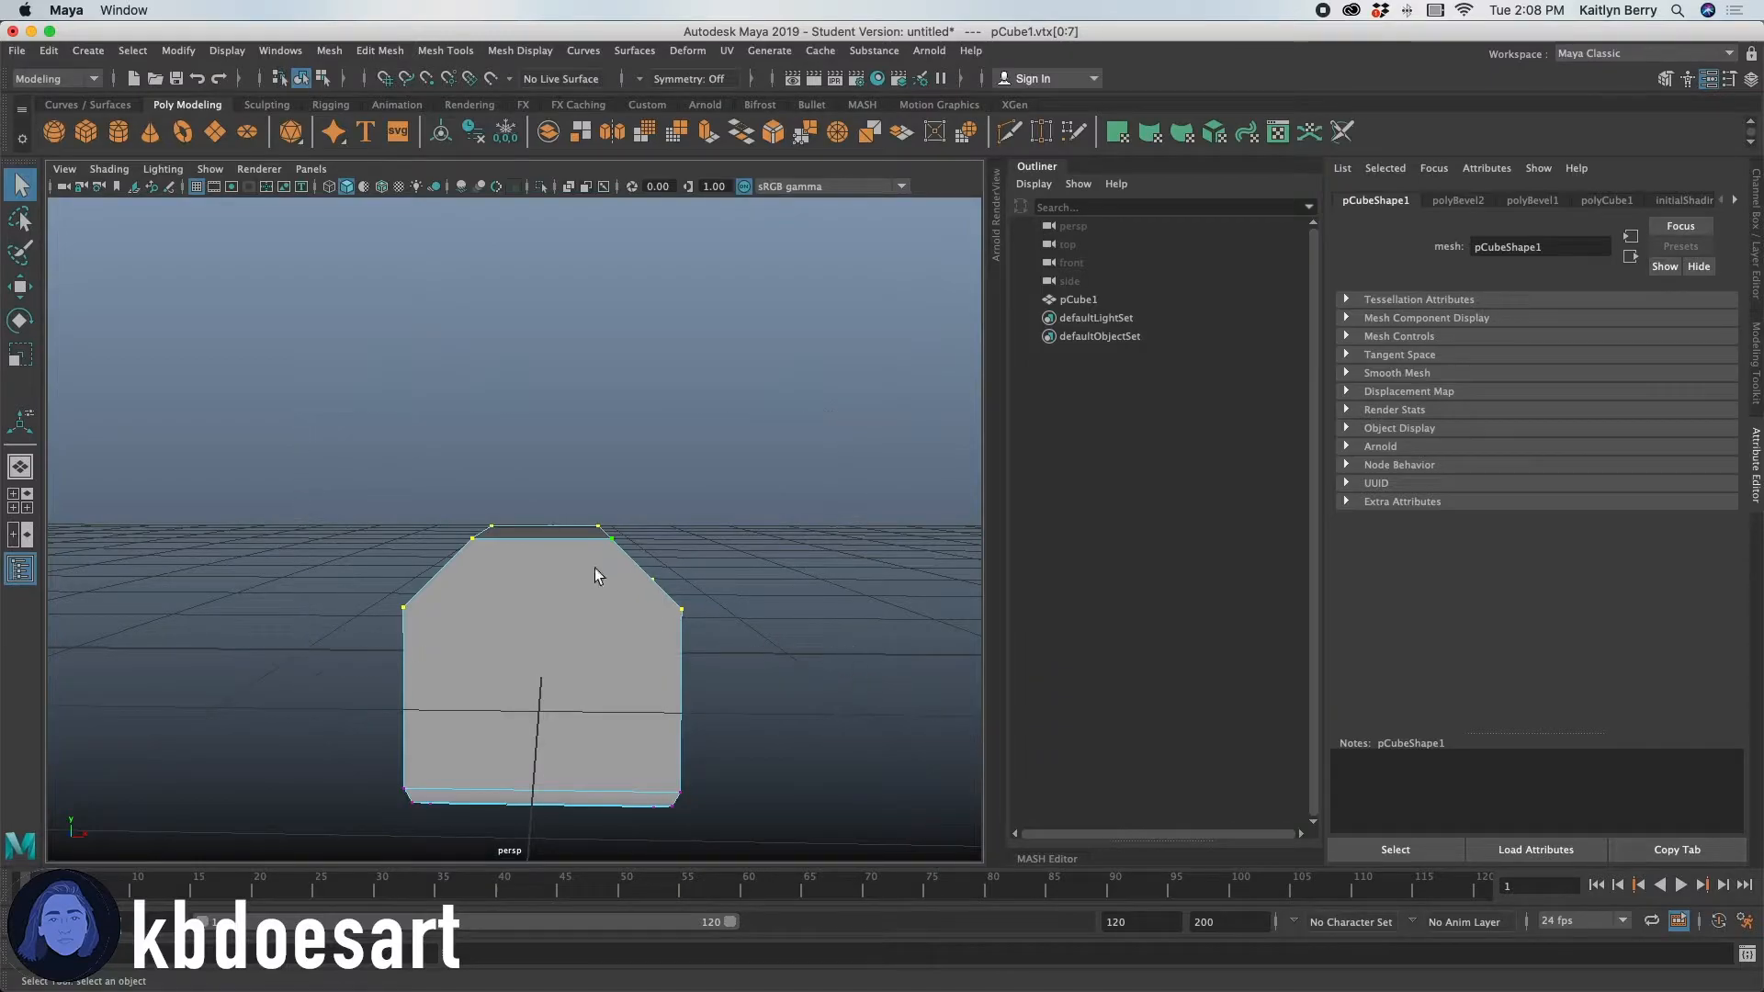
pyautogui.press('w')
pyautogui.moveTo(543, 492); pyautogui.dragTo(541, 393)
pyautogui.press('3')
pyautogui.press('1')
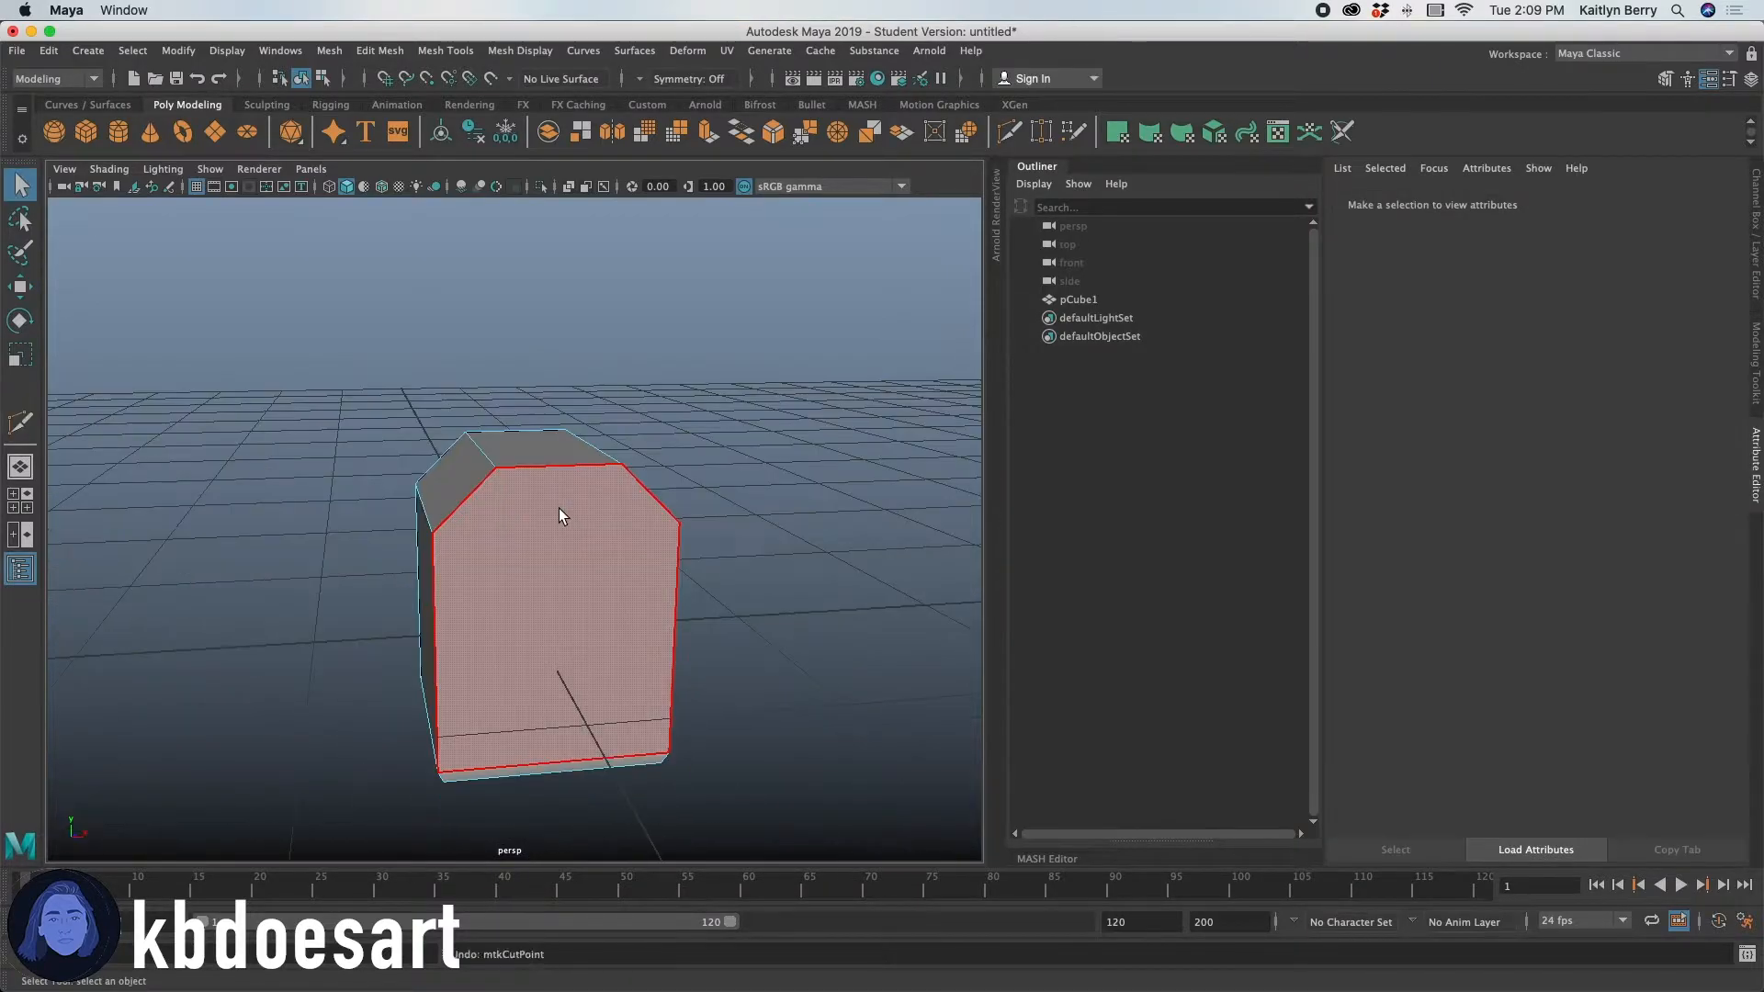
# Extrude the large front face of the backpack with an offset of 0.09 and no thickness.
pyautogui.click(559, 509)
pyautogui.moveTo(559, 509); pyautogui.dragTo(561, 523, button='right')
pyautogui.click(708, 518)
pyautogui.click(660, 517)
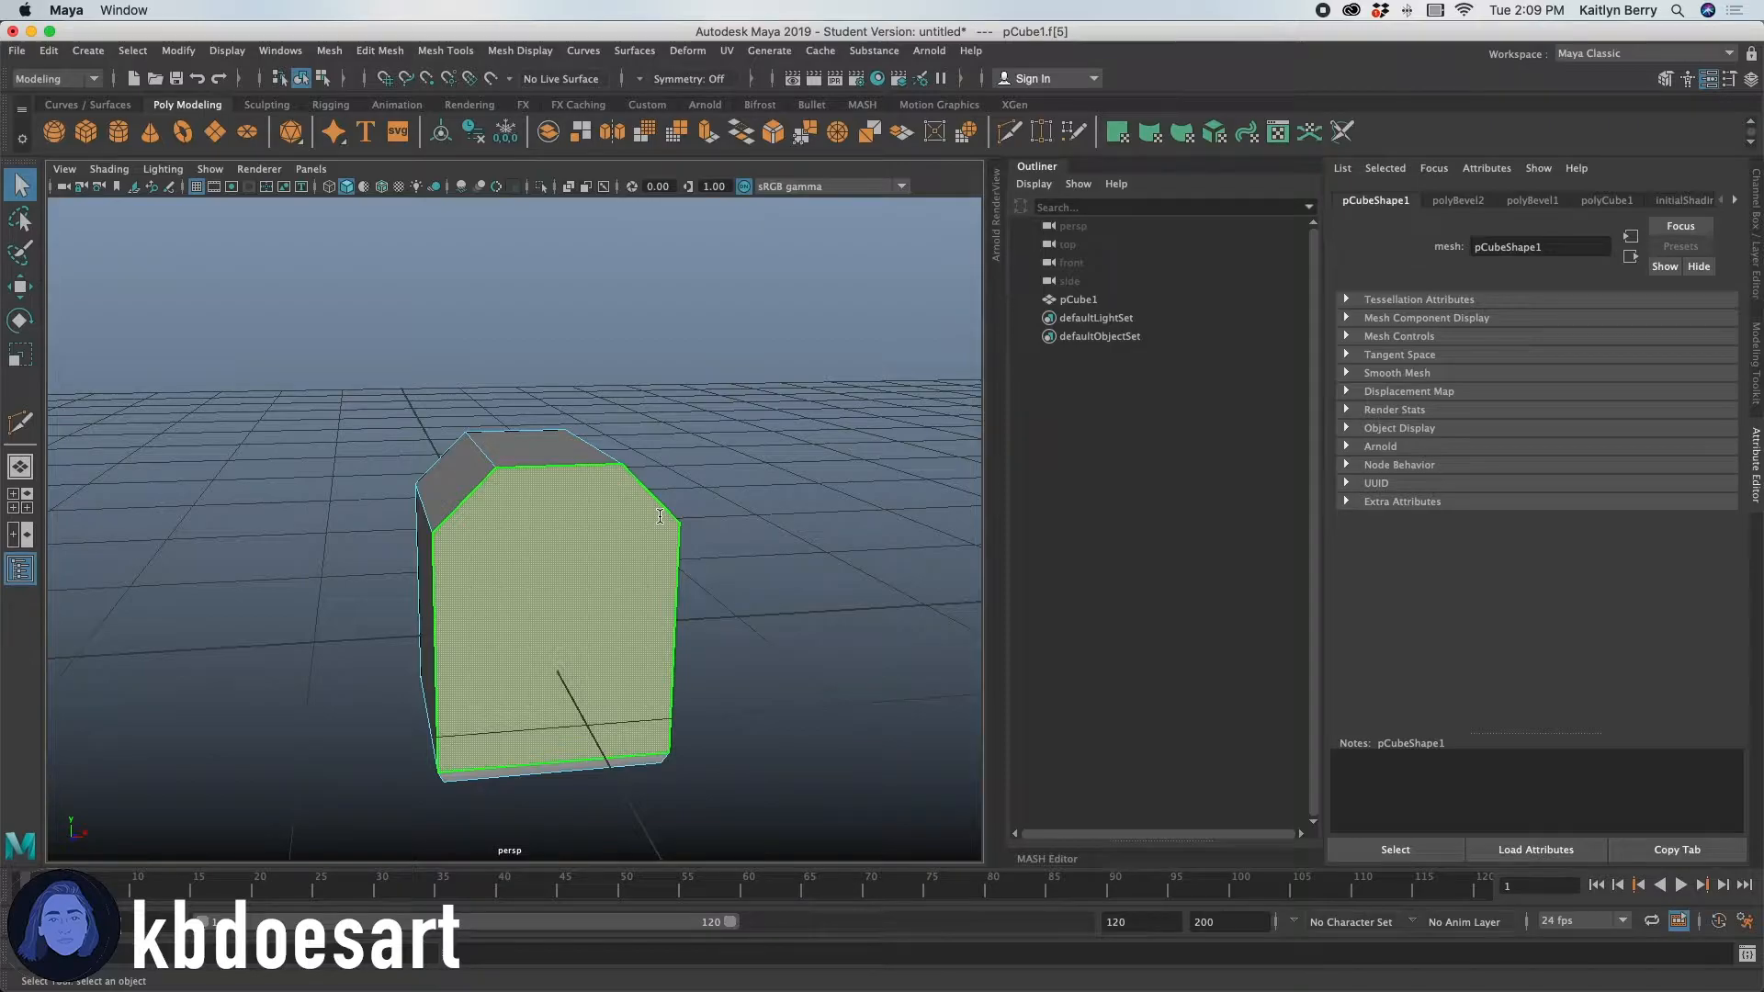
pyautogui.keyDown('alt'); pyautogui.moveTo(779, 521); pyautogui.dragTo(744, 644); pyautogui.keyUp('alt')
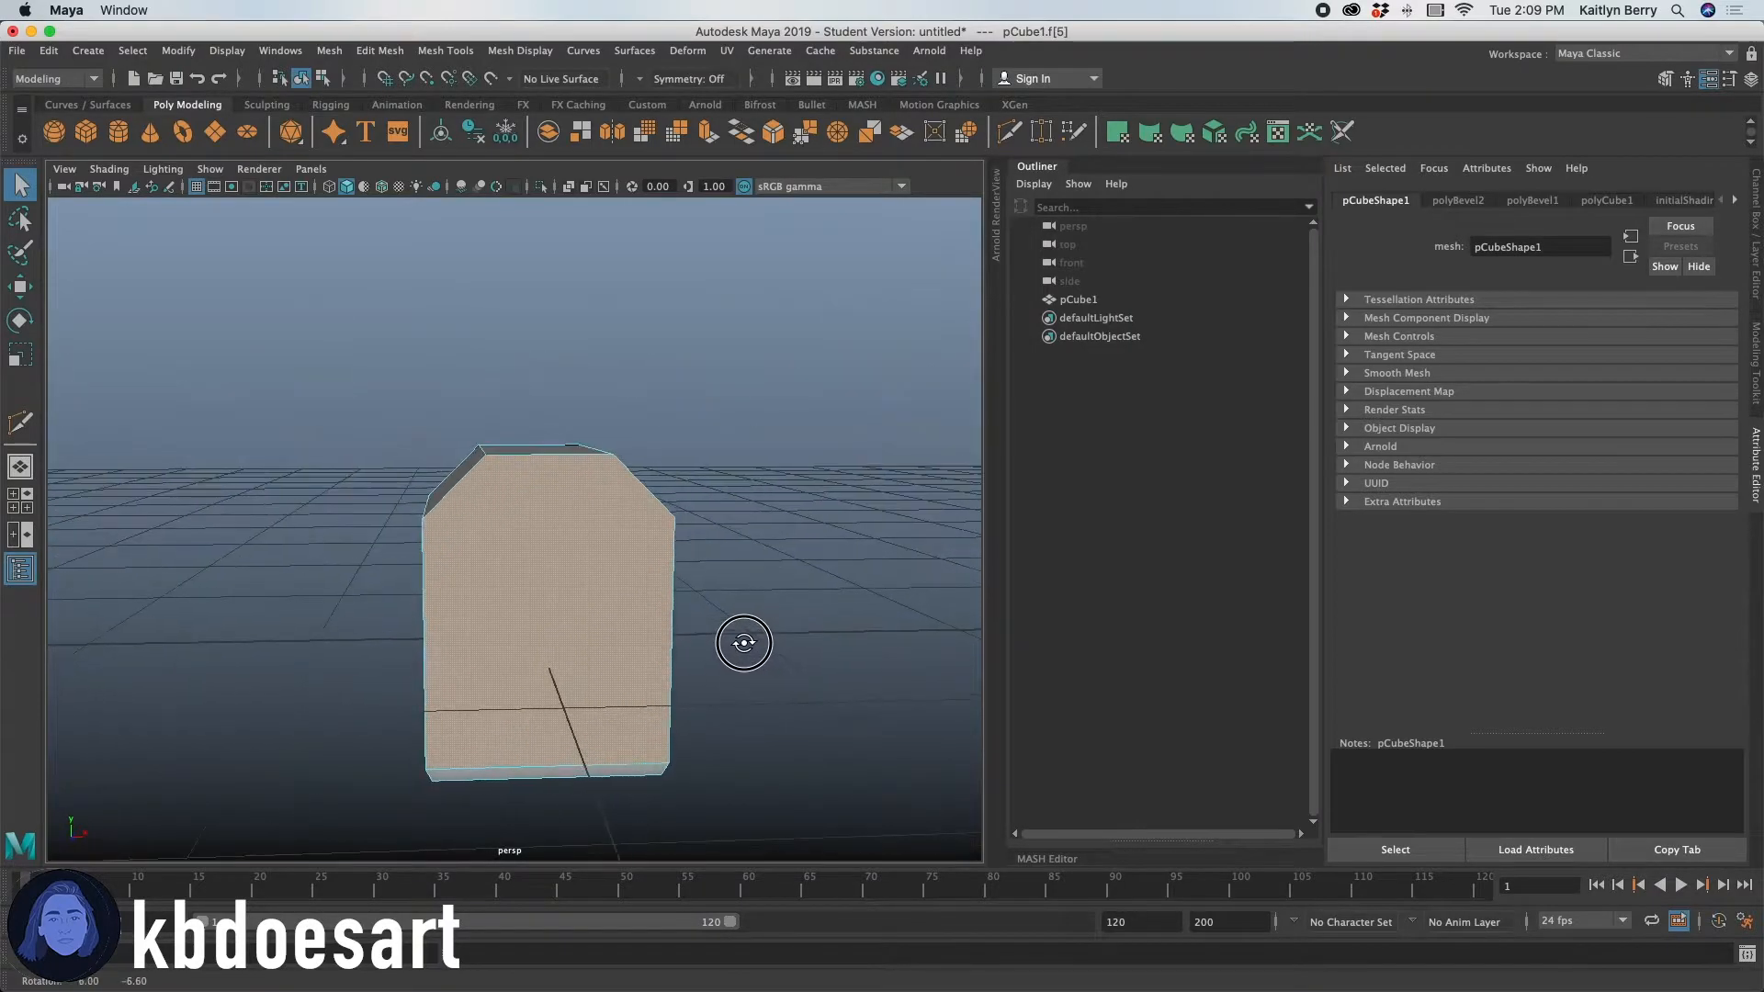
pyautogui.hotkey('ctrl', 'e')
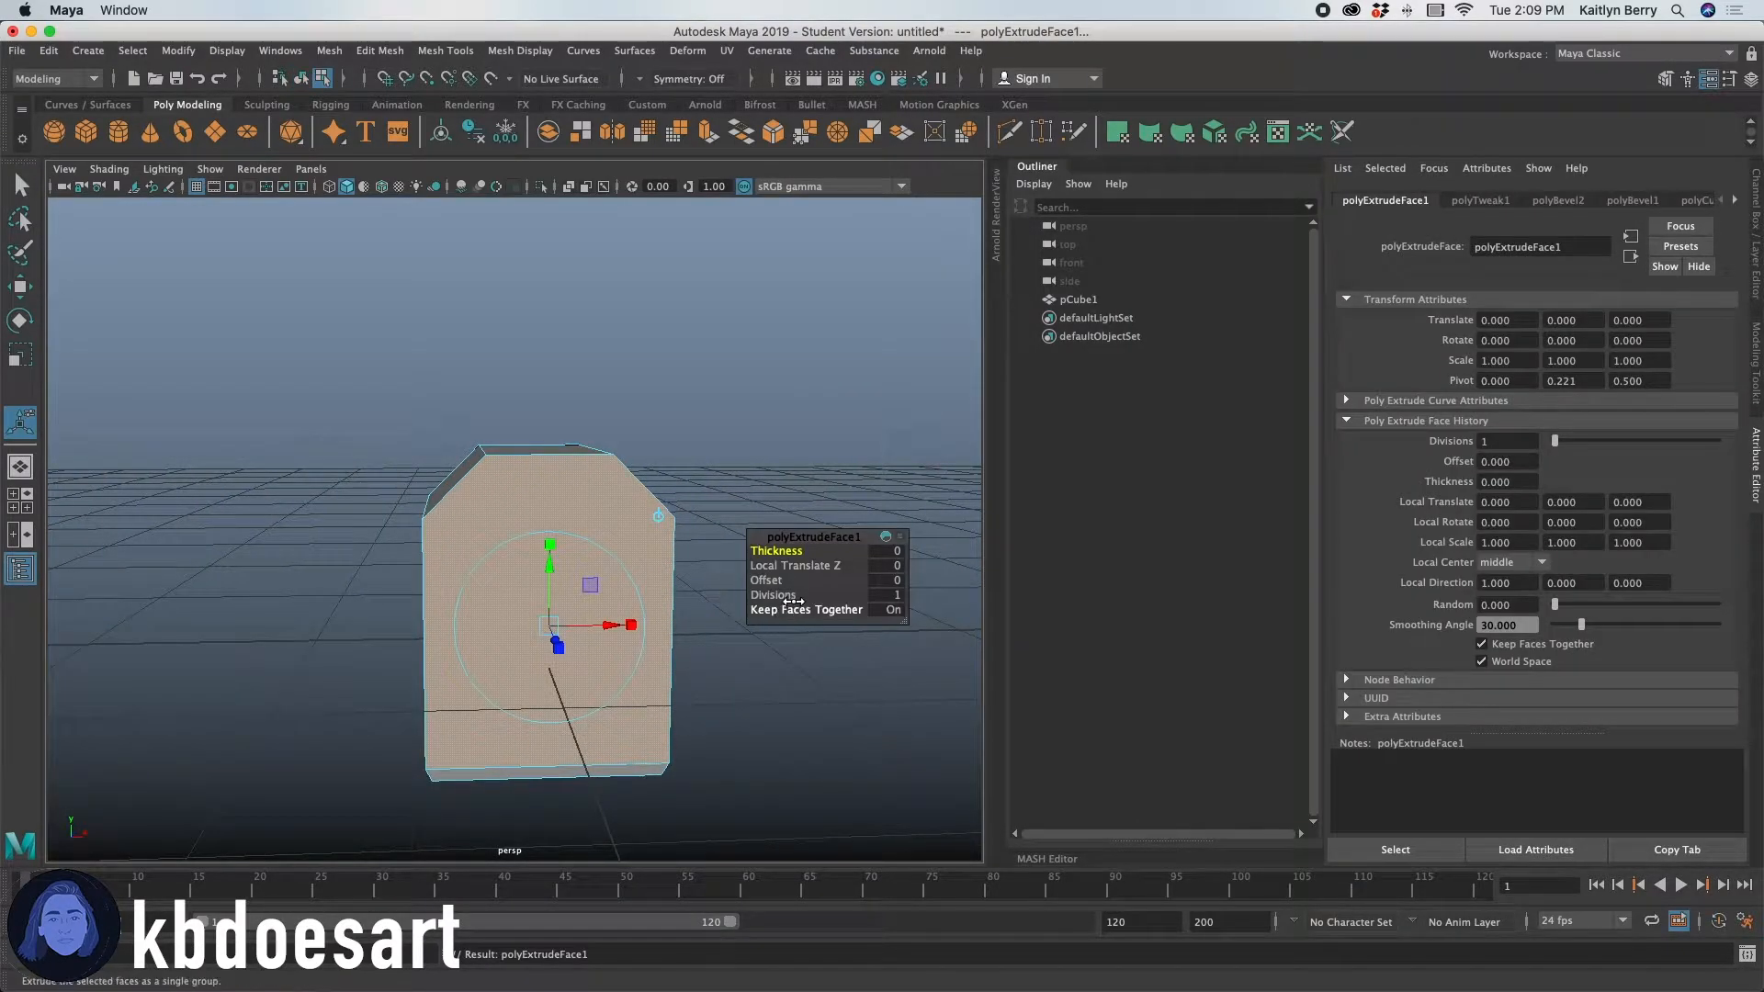
pyautogui.moveTo(781, 552)
pyautogui.mouseDown()
pyautogui.moveTo(742, 560)
pyautogui.moveTo(775, 582)
pyautogui.mouseUp()
pyautogui.press('z')
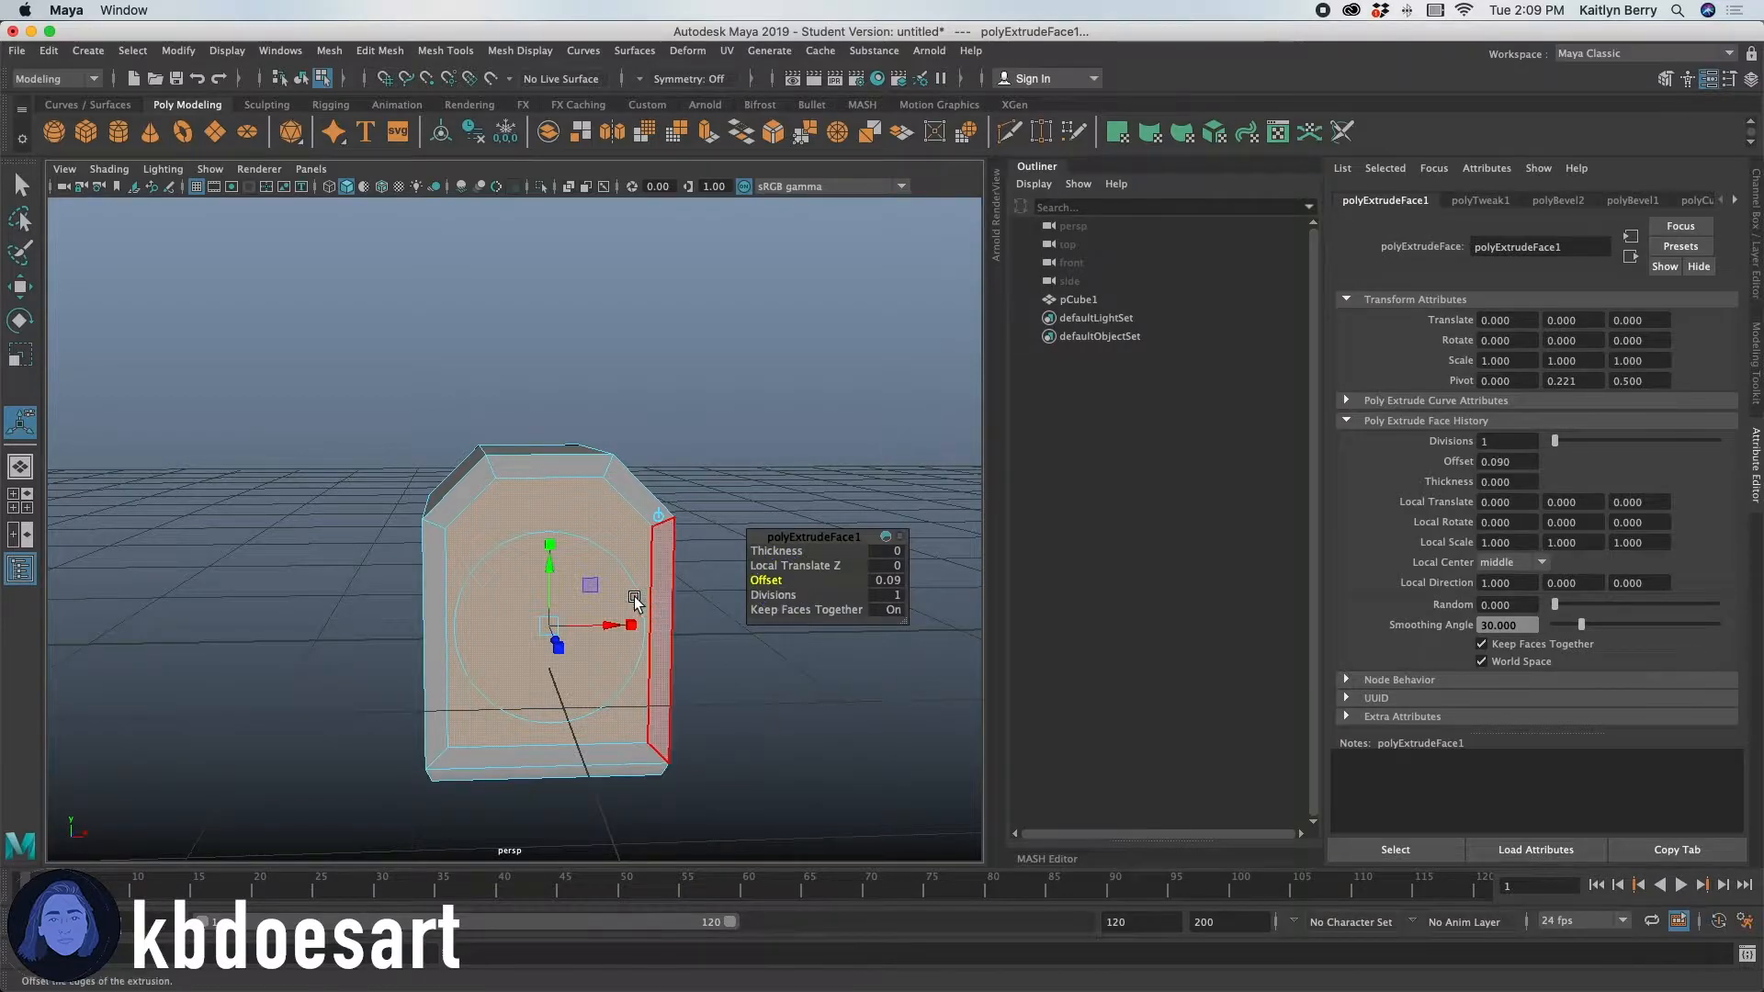
# Place a horizontal Multi-Cut line across the lower part of the inset front face.
pyautogui.rightClick(551, 466)
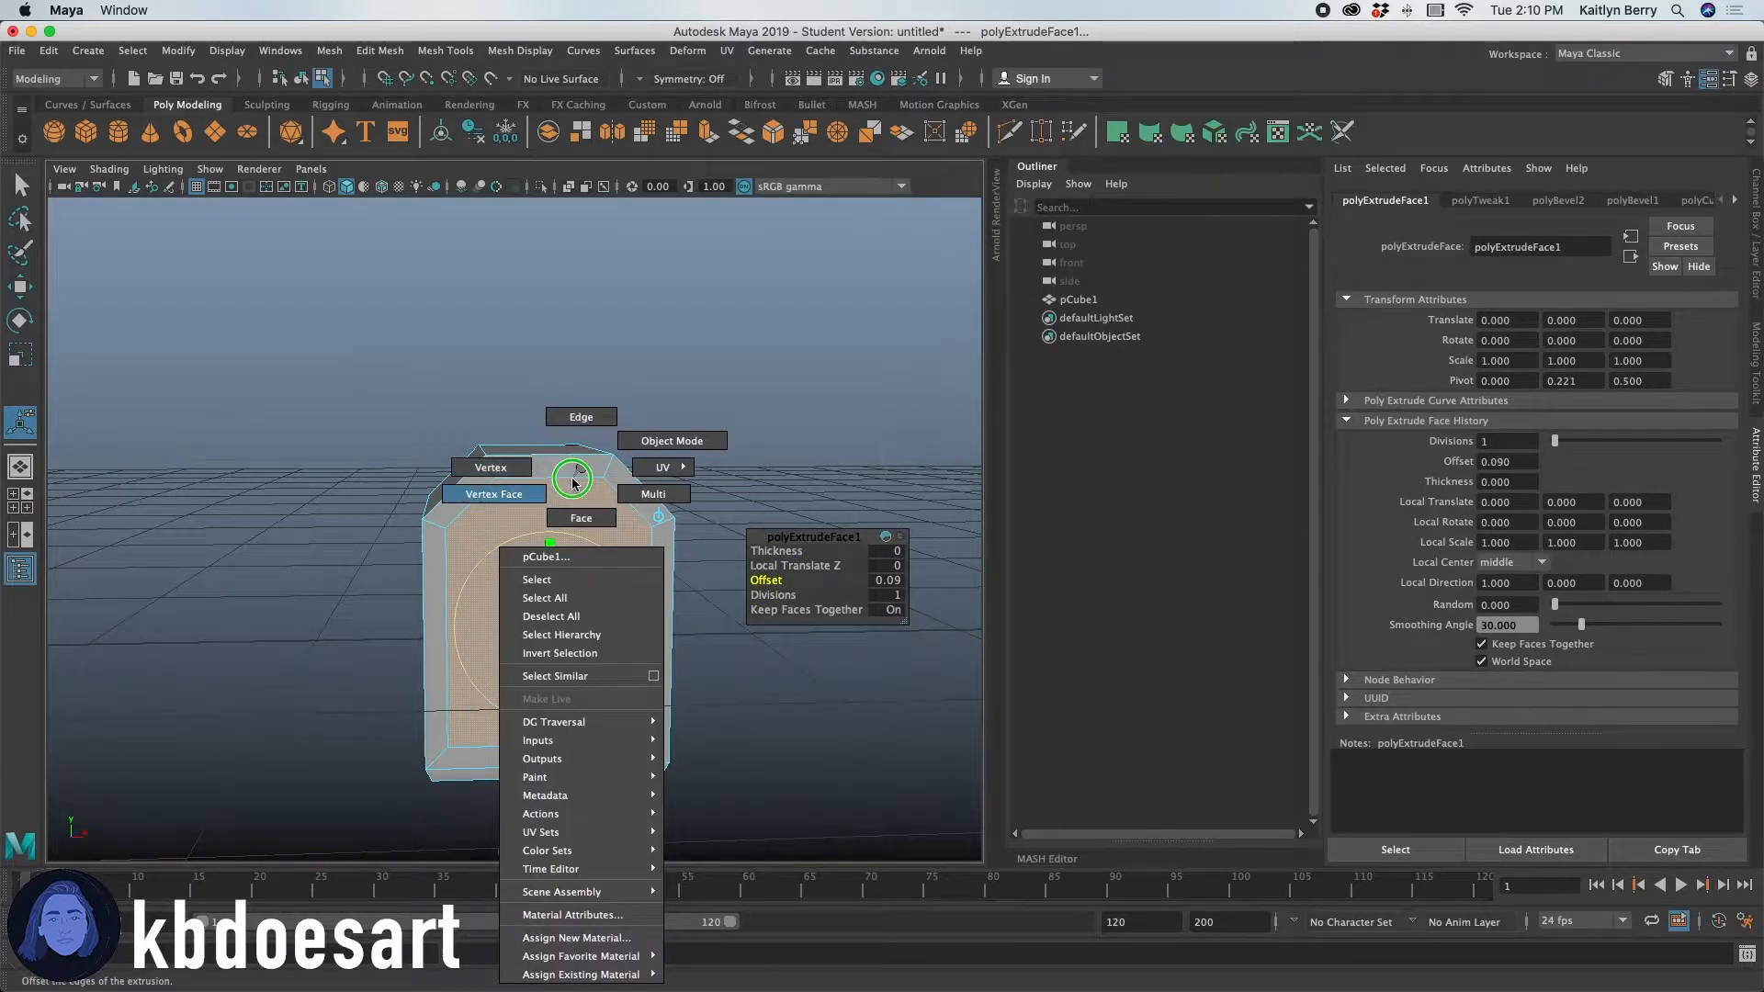
pyautogui.click(581, 517)
pyautogui.keyDown('shift'); pyautogui.rightClick(550, 558); pyautogui.keyUp('shift')
pyautogui.click(463, 557)
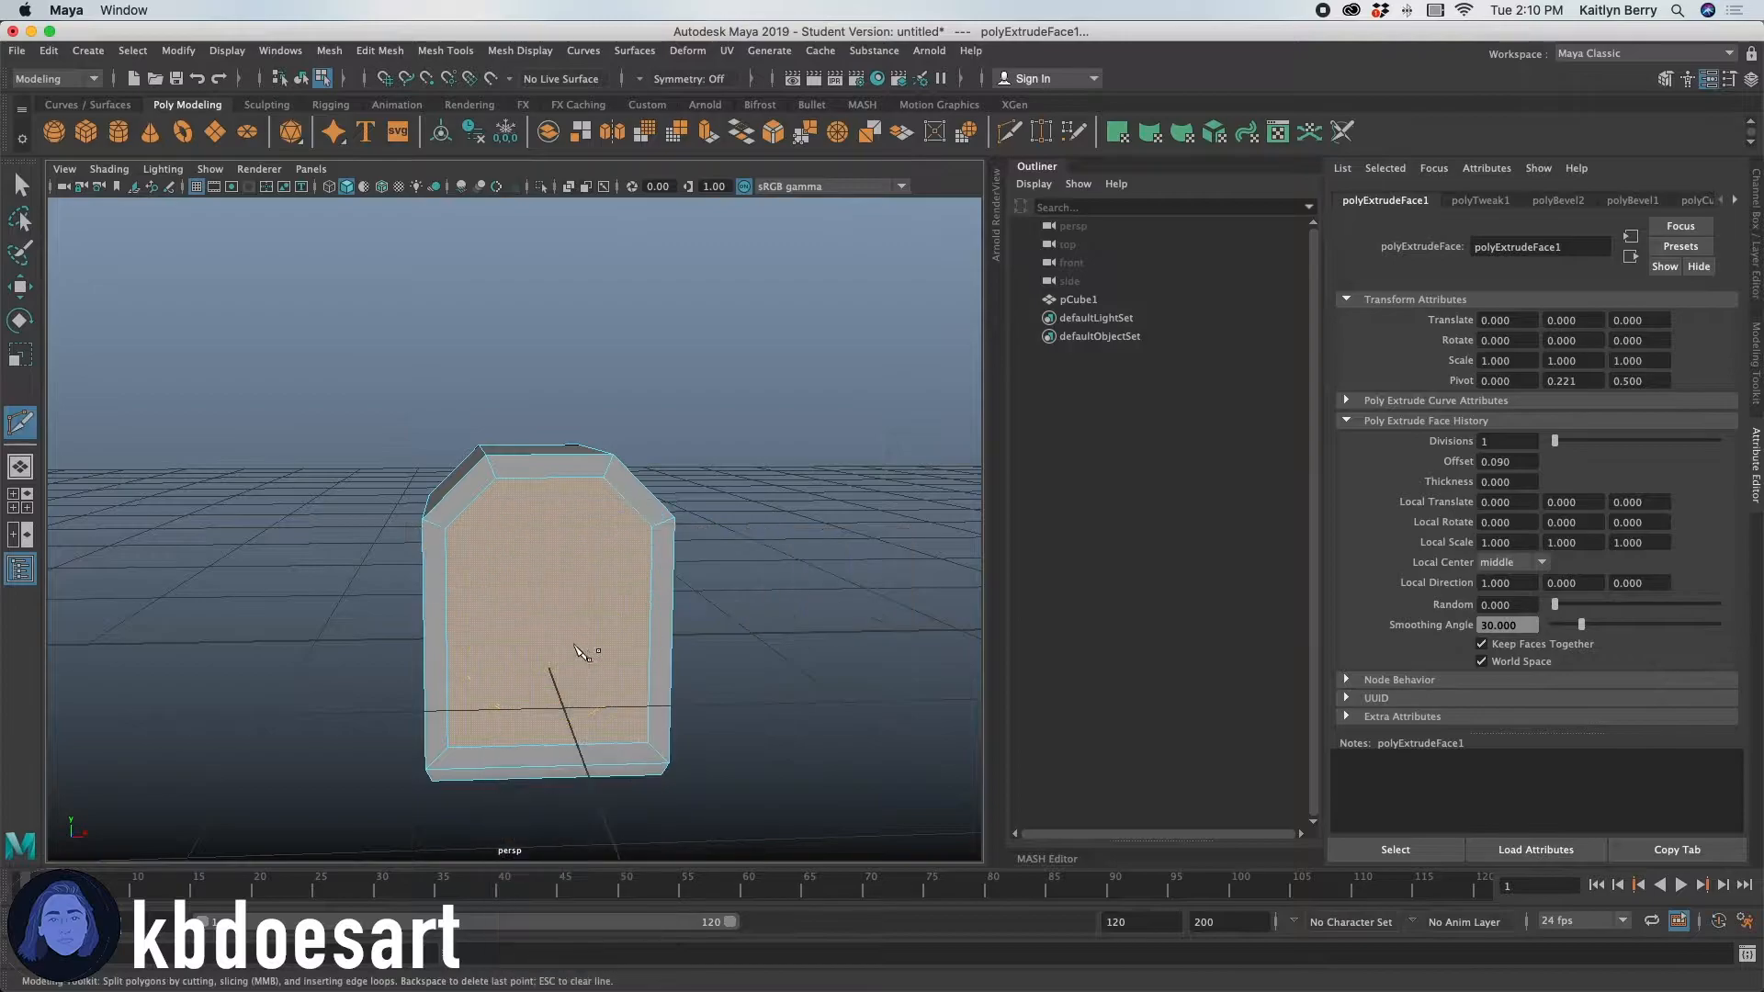
pyautogui.click(448, 674)
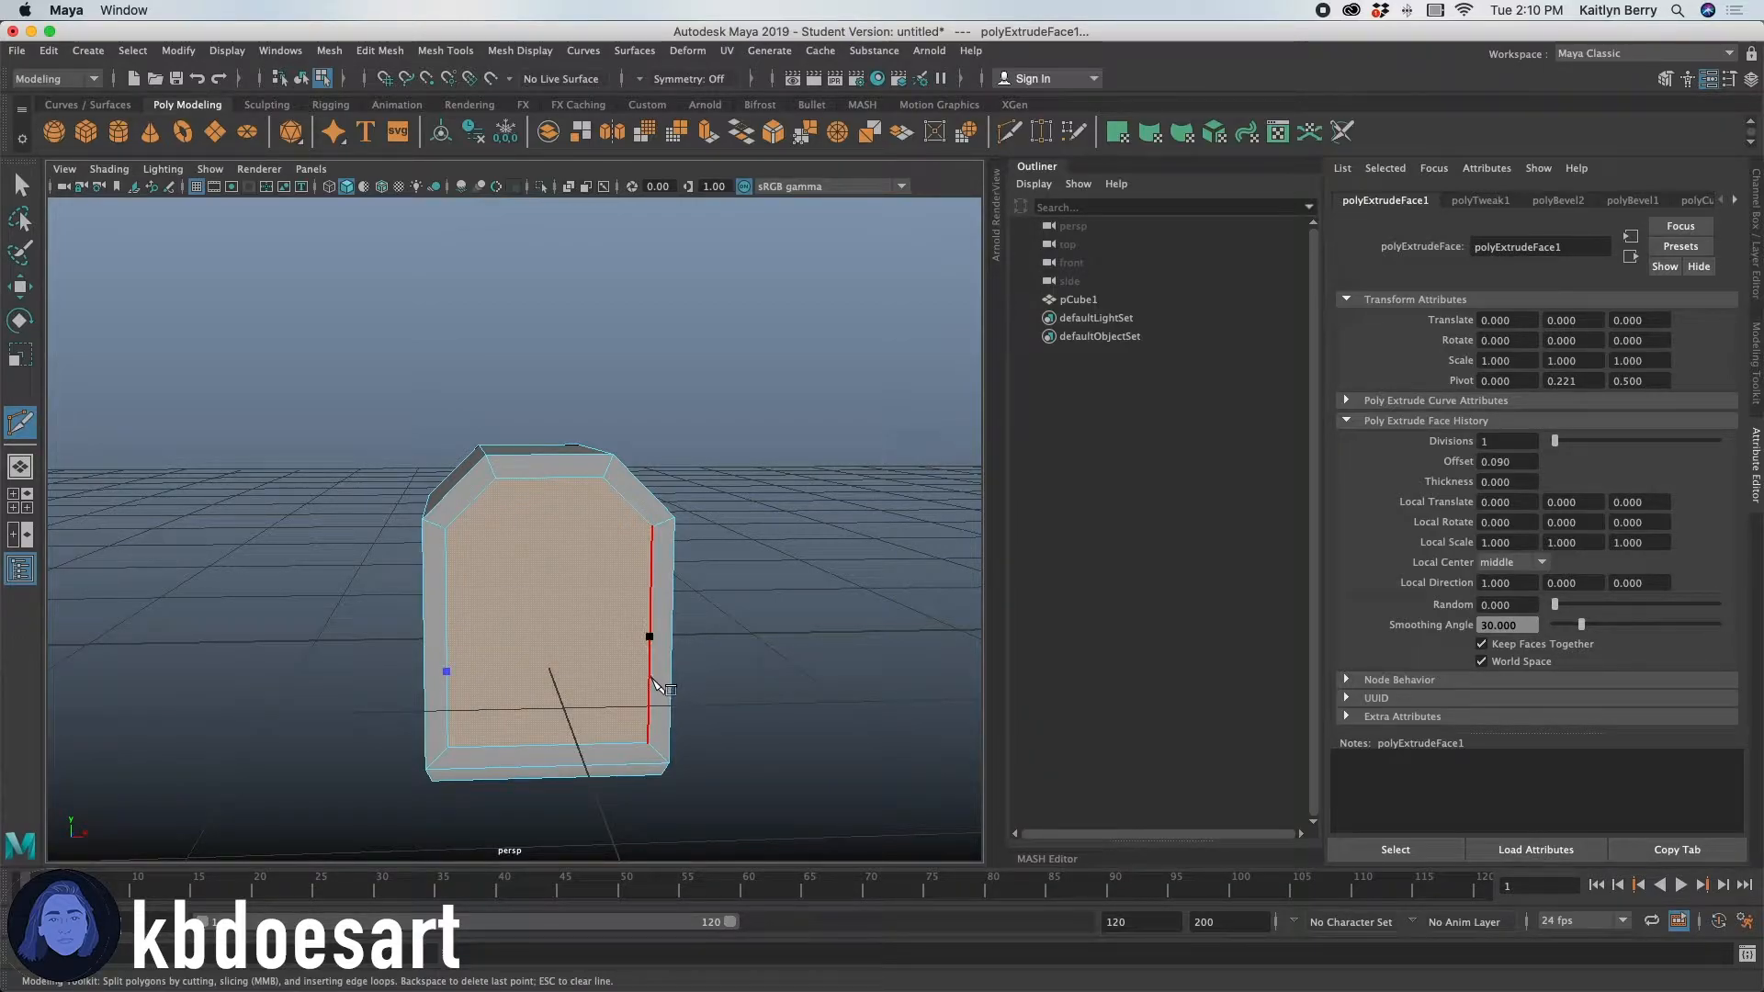
pyautogui.moveTo(651, 673); pyautogui.dragTo(652, 668)
# Place the cut line again in the front view, slightly higher and level from side to side.
pyautogui.keyDown('alt'); pyautogui.moveTo(693, 724); pyautogui.dragTo(717, 713); pyautogui.keyUp('alt')
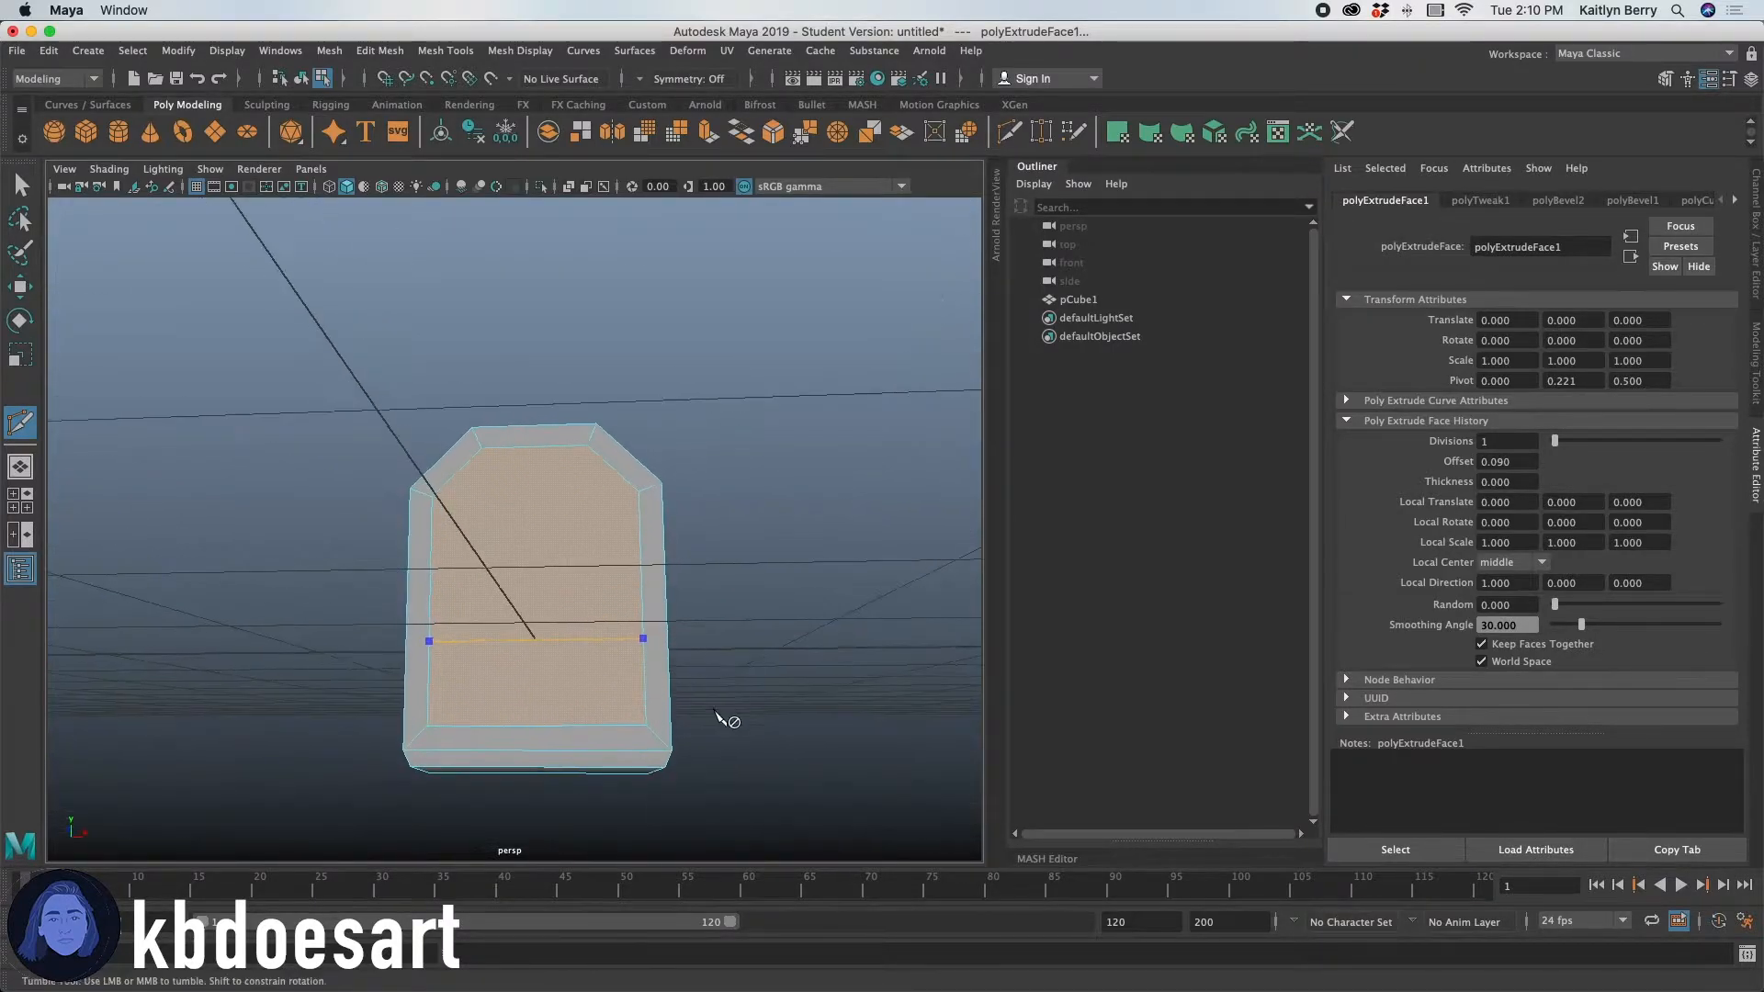
pyautogui.keyDown('alt'); pyautogui.moveTo(717, 713); pyautogui.dragTo(875, 653, button='right'); pyautogui.keyUp('alt')
pyautogui.keyDown('alt'); pyautogui.moveTo(768, 652); pyautogui.dragTo(671, 473, button='middle'); pyautogui.keyUp('alt')
pyautogui.press('space')
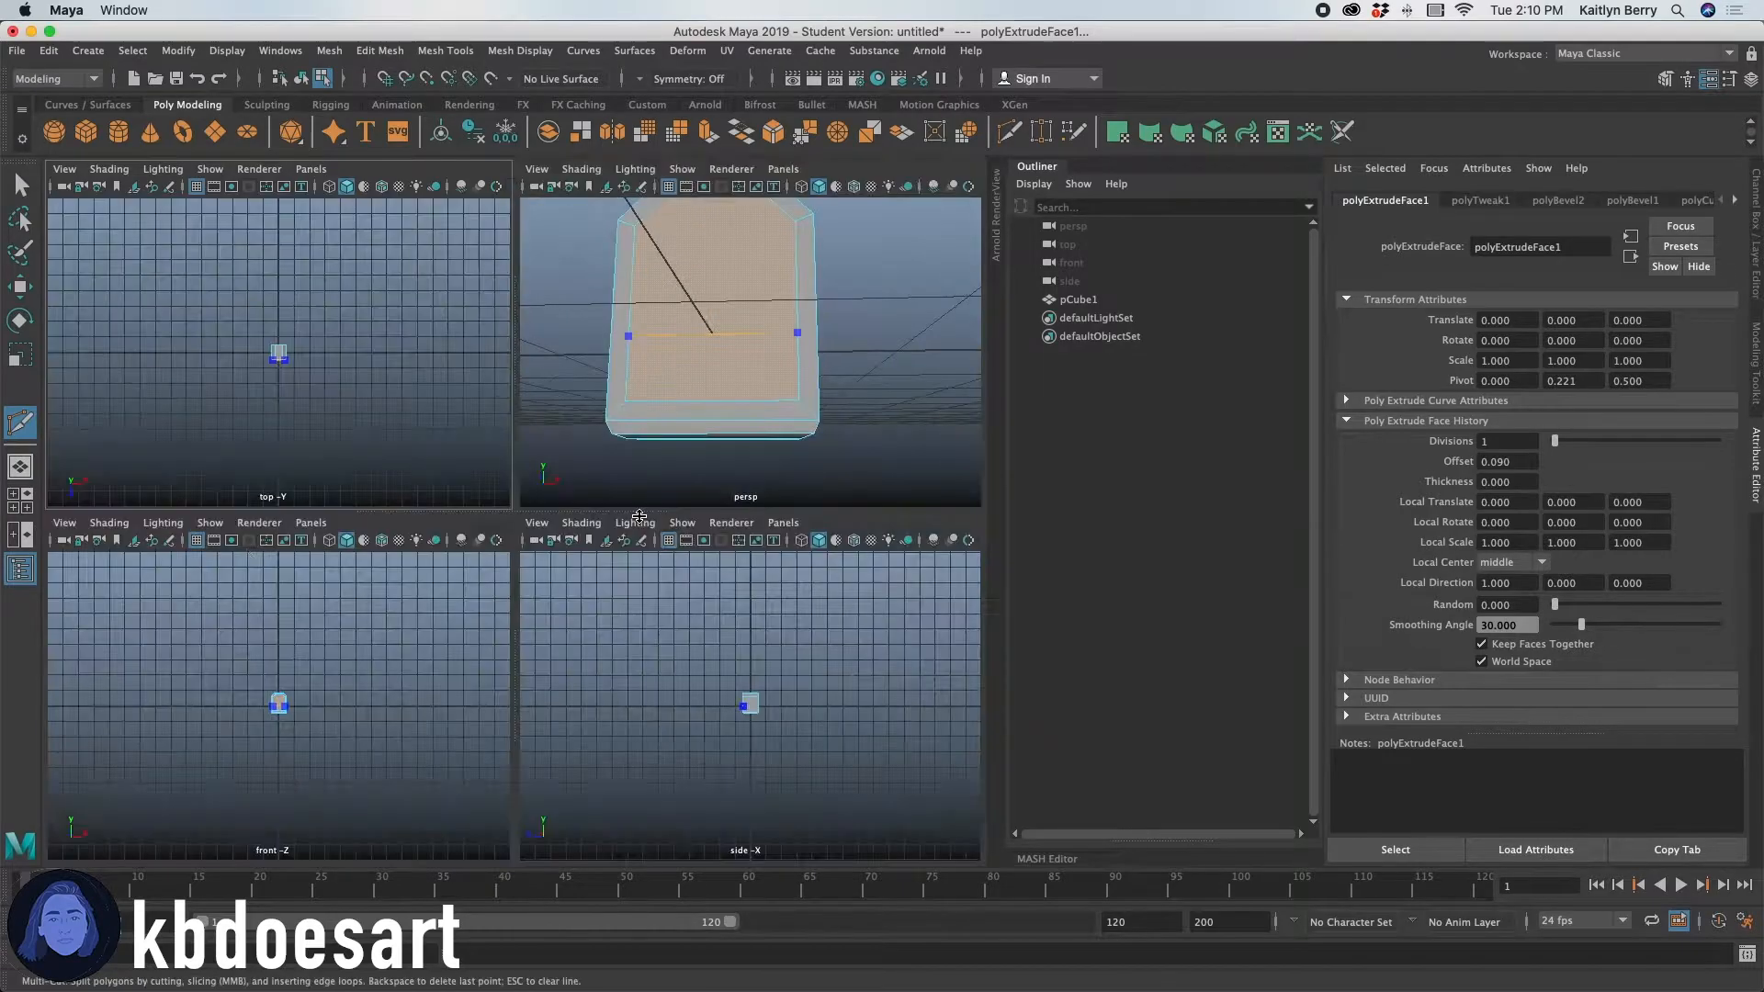
pyautogui.press('space')
pyautogui.keyDown('alt'); pyautogui.moveTo(683, 464); pyautogui.dragTo(905, 478, button='right'); pyautogui.keyUp('alt')
pyautogui.keyDown('alt'); pyautogui.moveTo(508, 503); pyautogui.dragTo(772, 482, button='right'); pyautogui.keyUp('alt')
pyautogui.keyDown('alt'); pyautogui.moveTo(618, 461); pyautogui.dragTo(571, 563, button='middle'); pyautogui.keyUp('alt')
pyautogui.keyDown('alt'); pyautogui.moveTo(571, 562); pyautogui.dragTo(661, 548, button='right'); pyautogui.keyUp('alt')
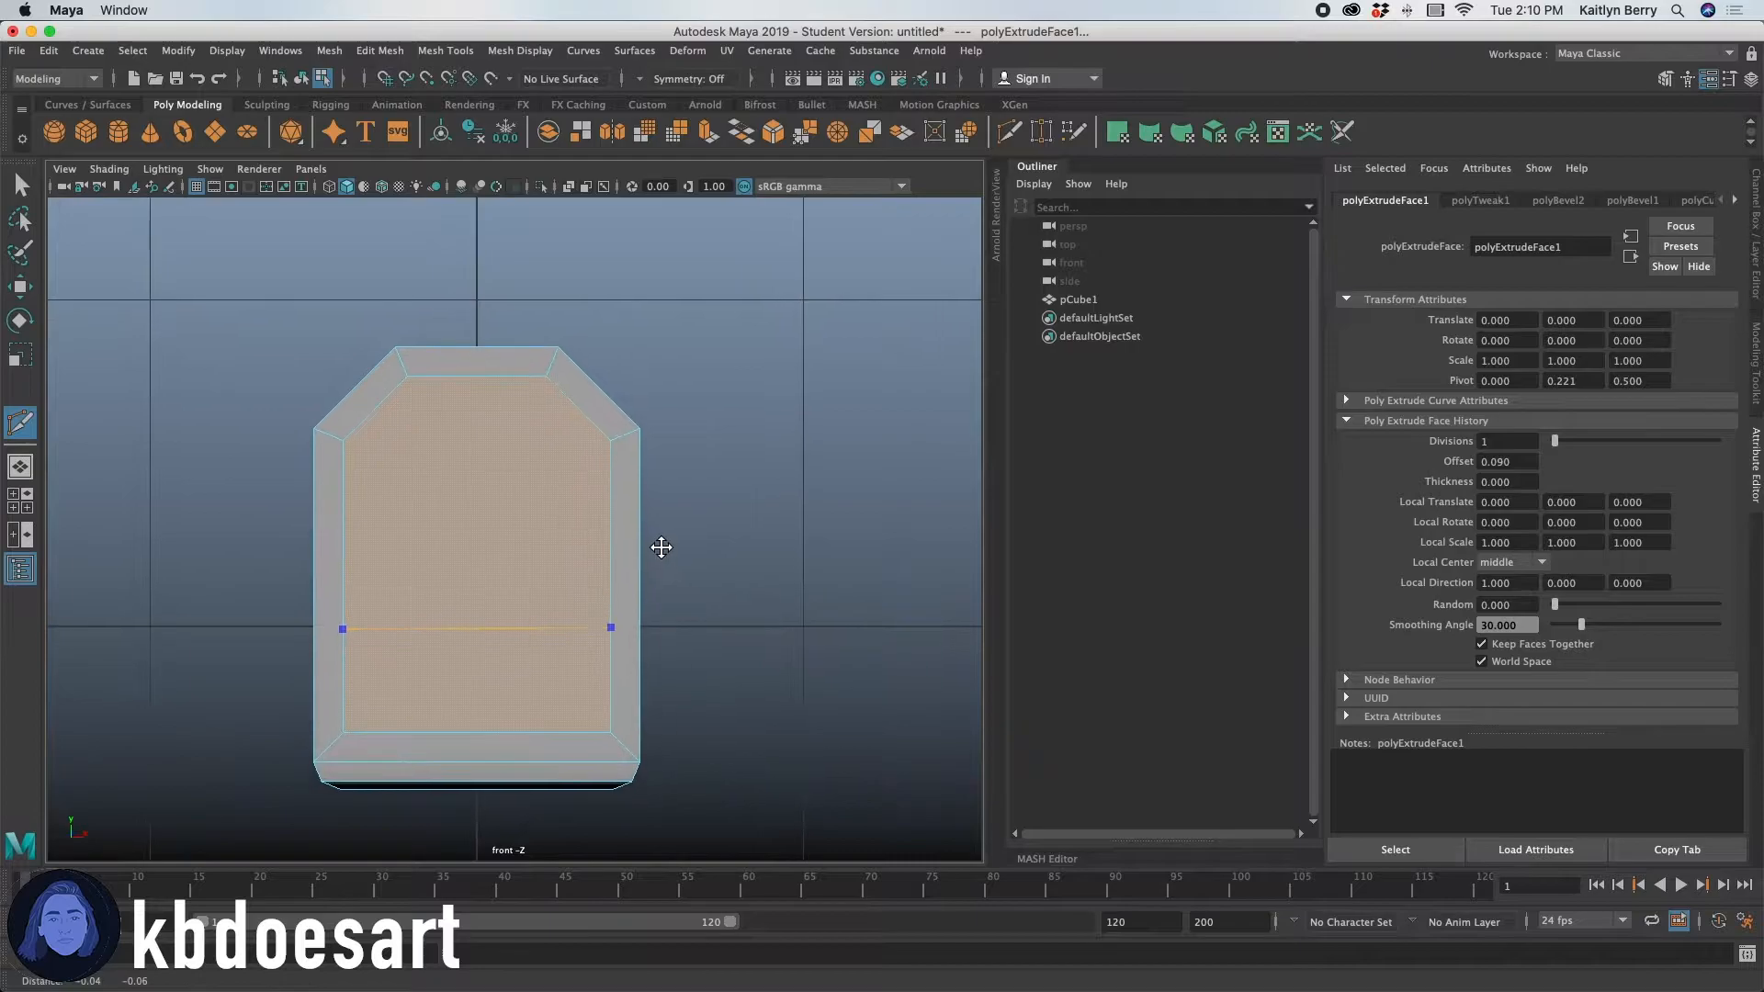
pyautogui.press('super+z')
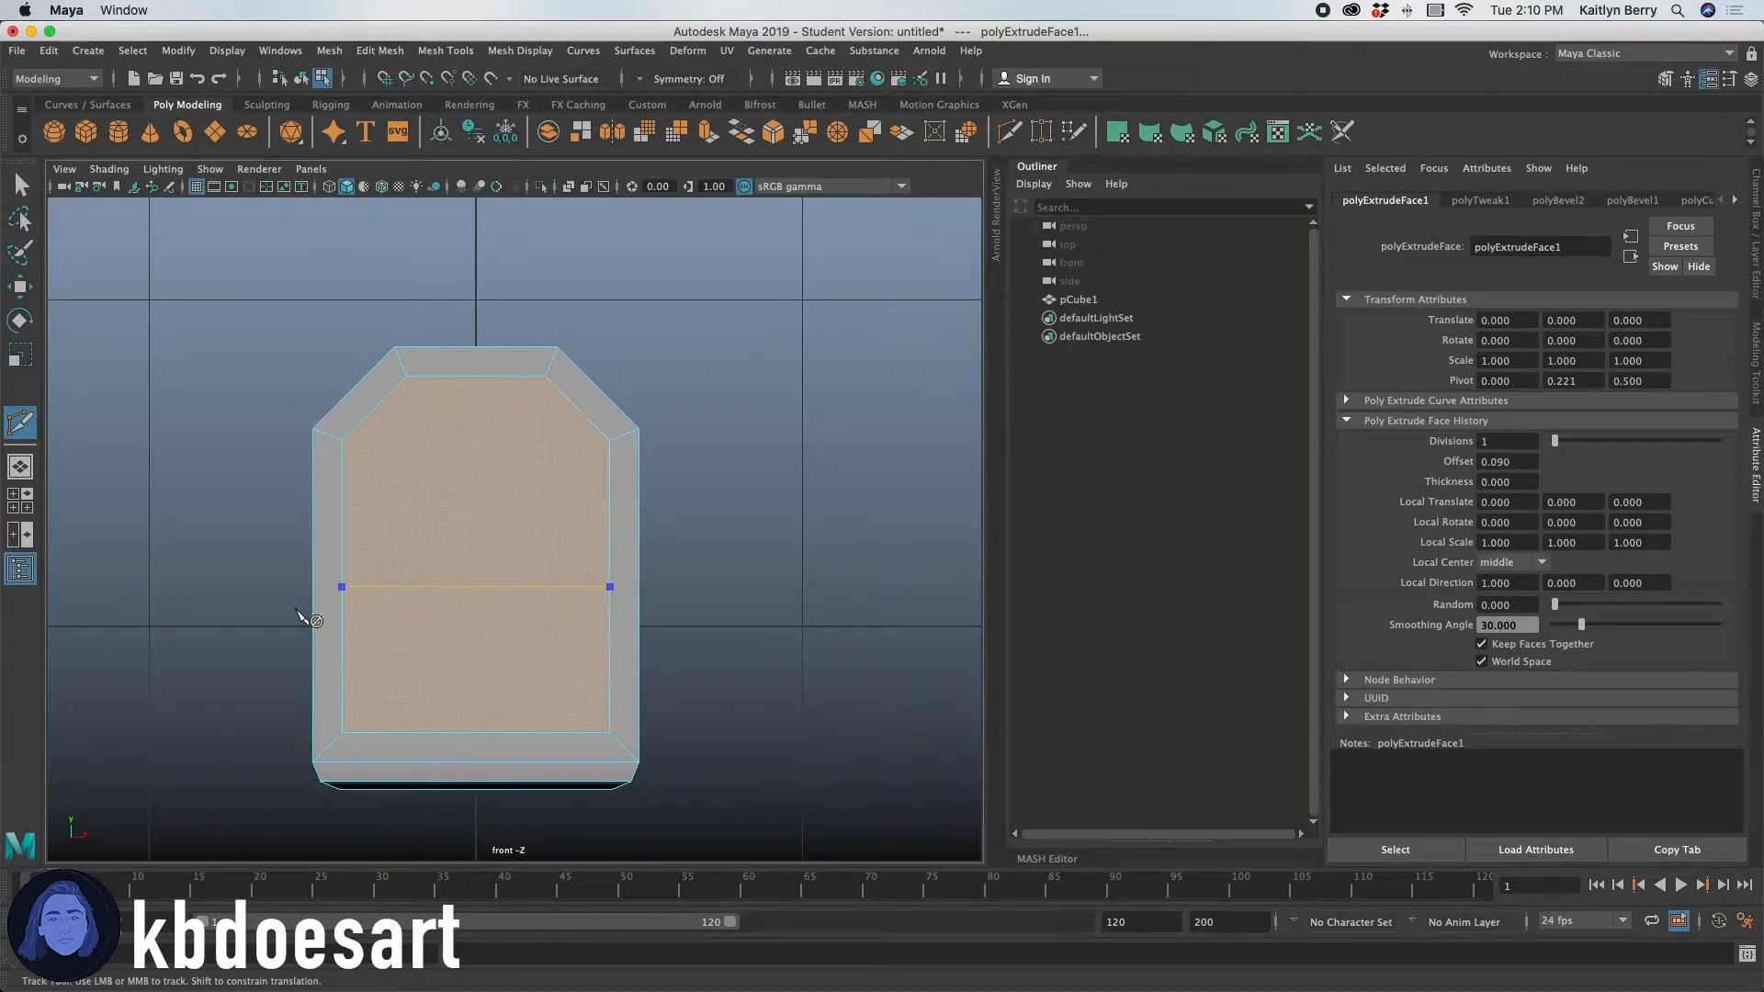
# Finish the cut and select the front face below it for the pocket.
pyautogui.rightClick(444, 407)
pyautogui.moveTo(501, 447); pyautogui.dragTo(501, 513, button='right')
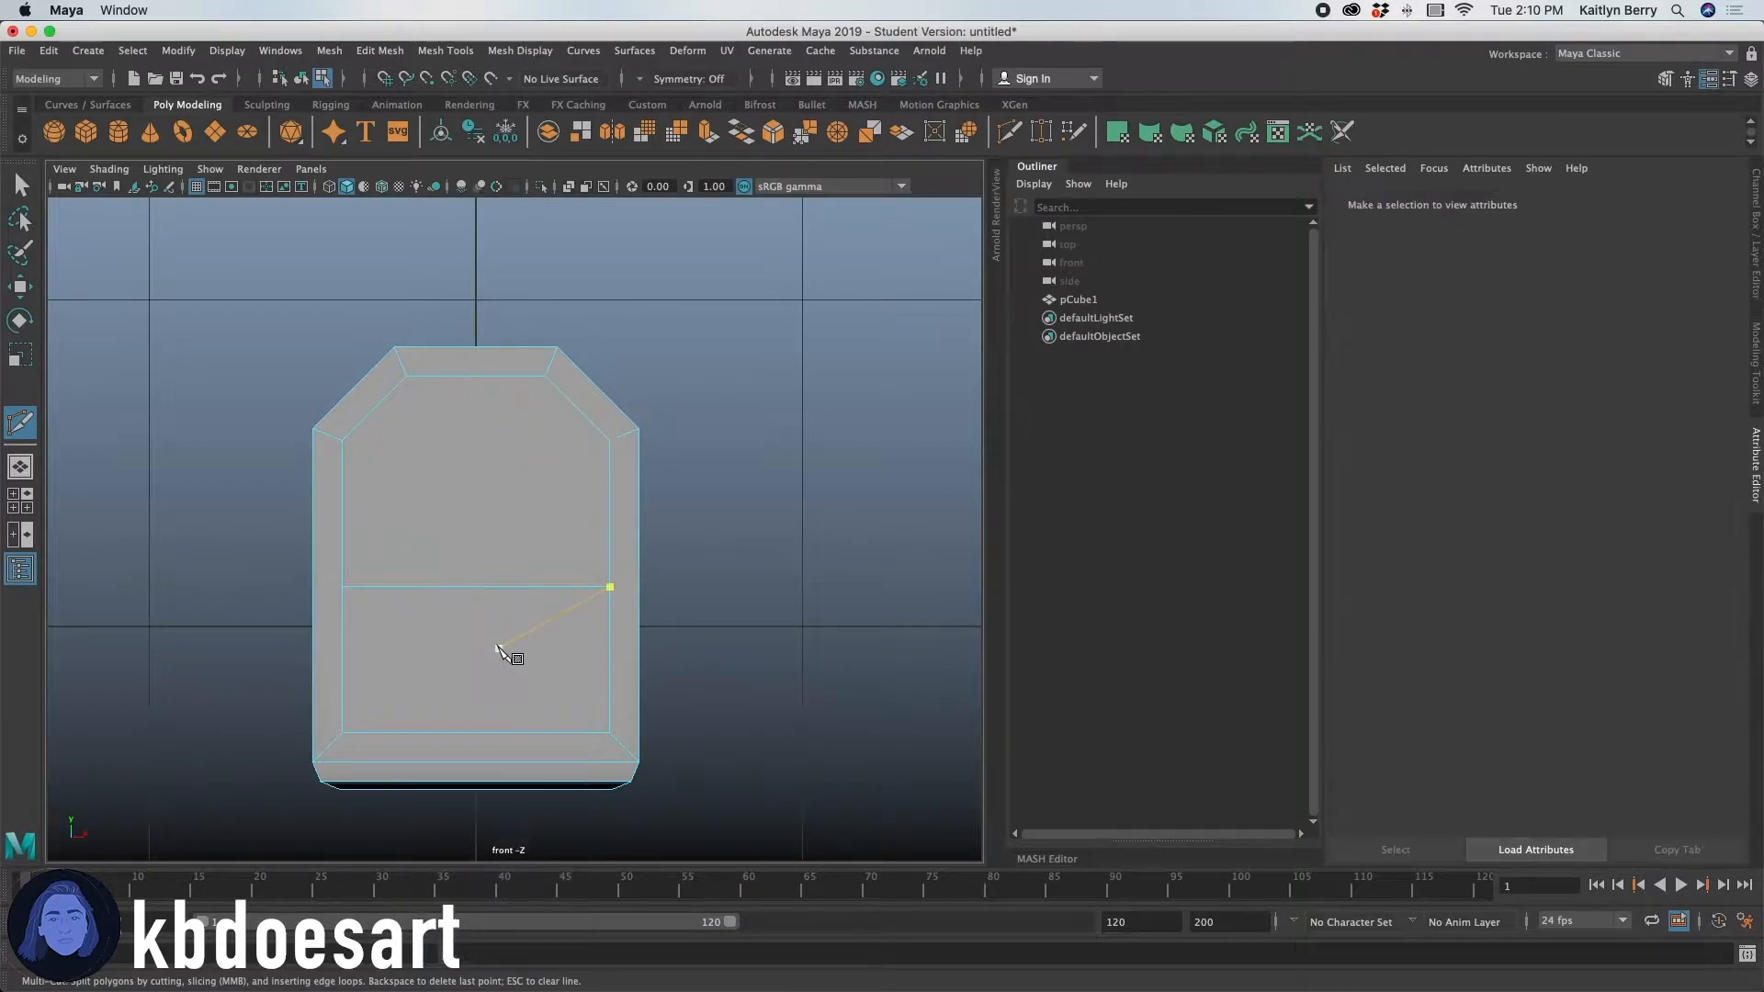
pyautogui.press('q')
pyautogui.click(495, 639)
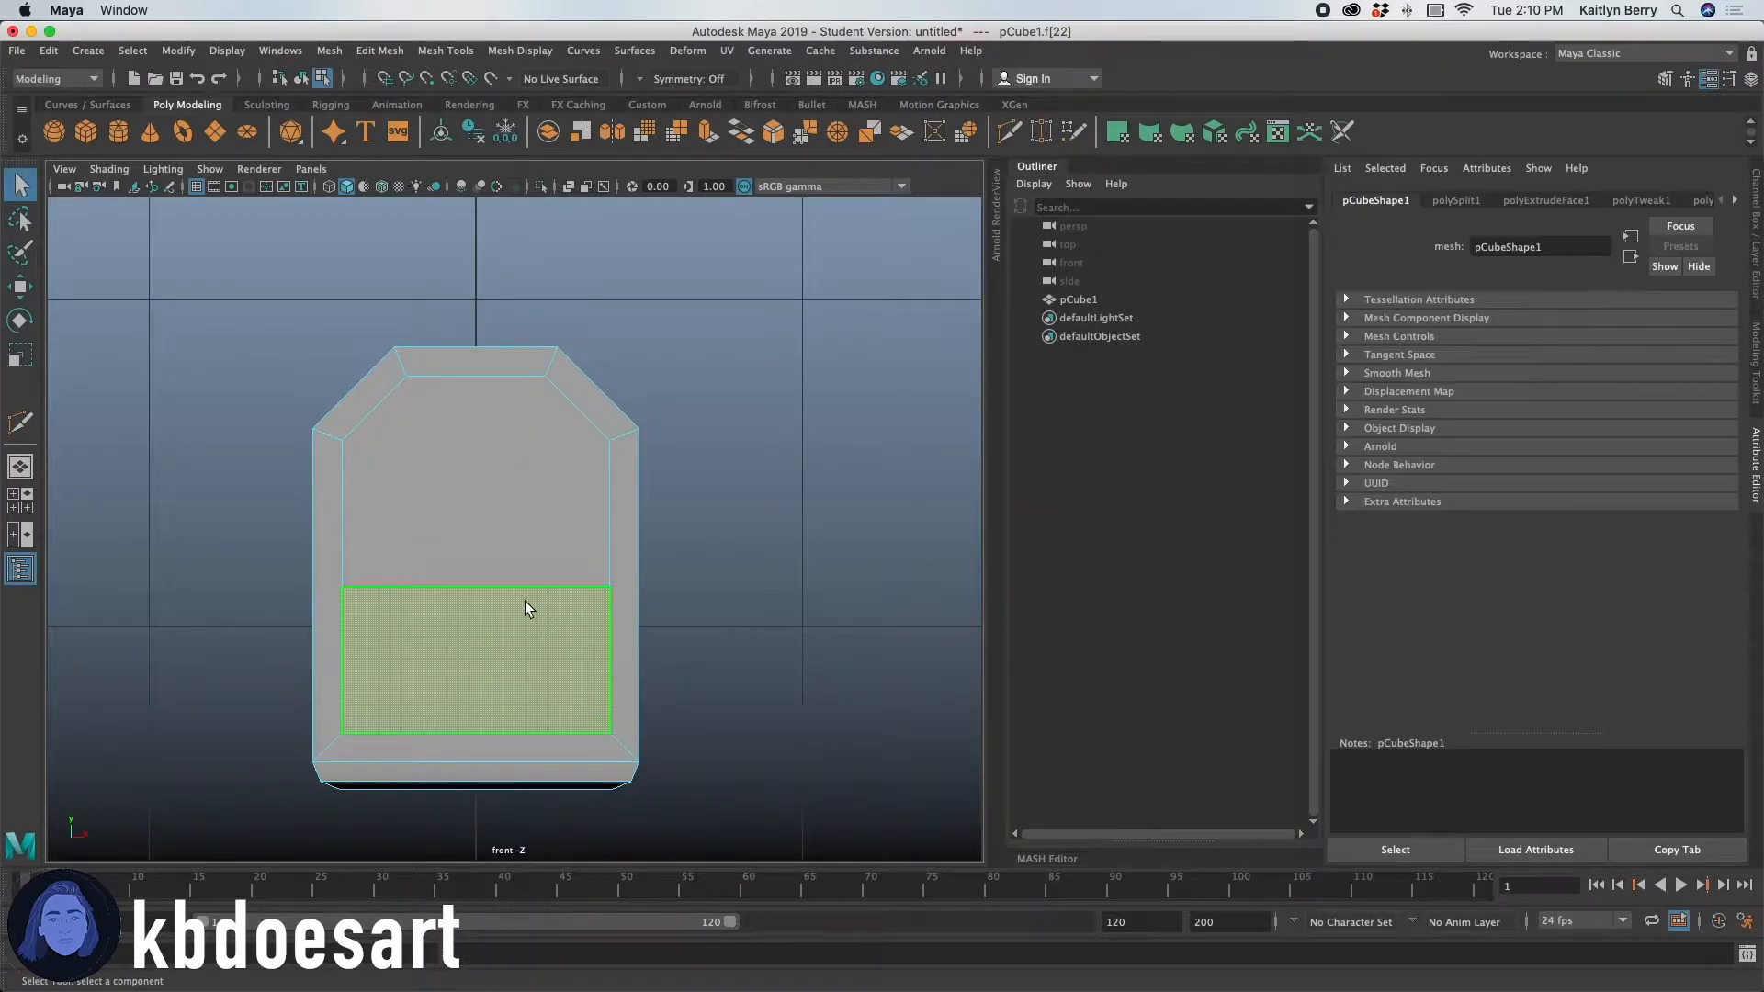
# Extrude the pocket face with an offset of 0.05 and try scaling it horizontally.
pyautogui.hotkey('ctrl', 'e')
pyautogui.moveTo(773, 552)
pyautogui.mouseDown()
pyautogui.moveTo(813, 552)
pyautogui.moveTo(789, 583)
pyautogui.mouseUp()
pyautogui.press('super+z')
pyautogui.press('r')
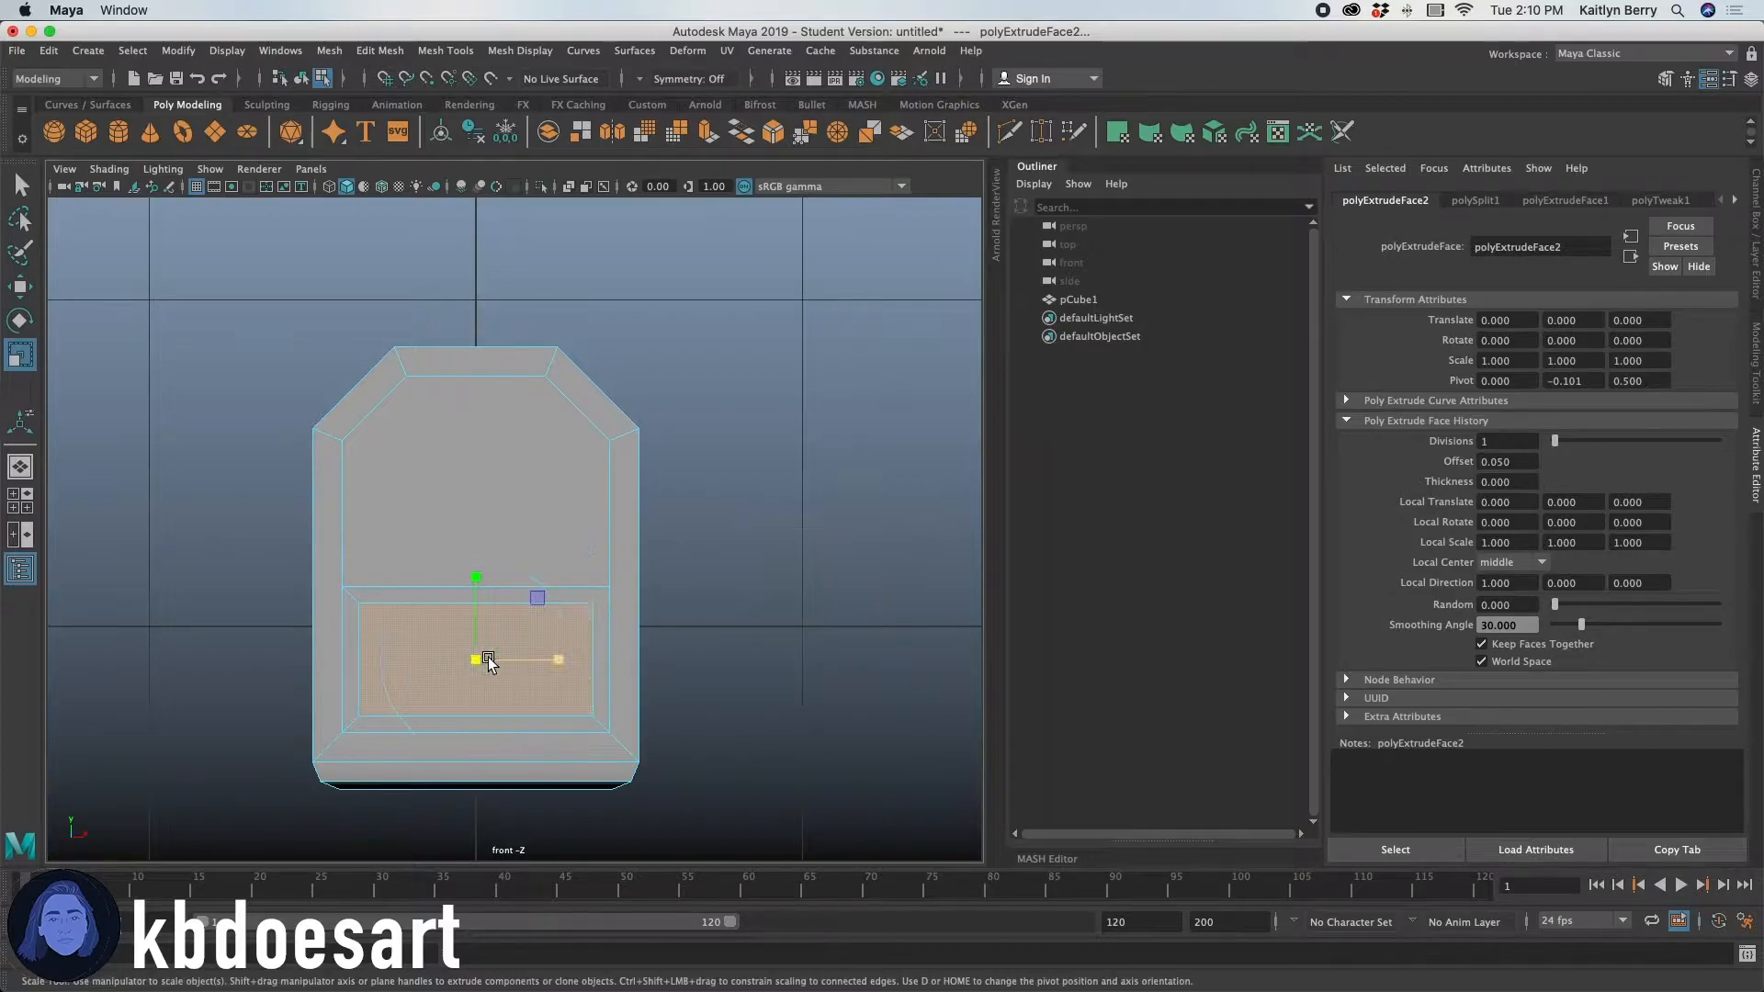
pyautogui.moveTo(555, 660)
pyautogui.mouseDown()
pyautogui.moveTo(538, 664)
pyautogui.moveTo(555, 661)
pyautogui.mouseUp()
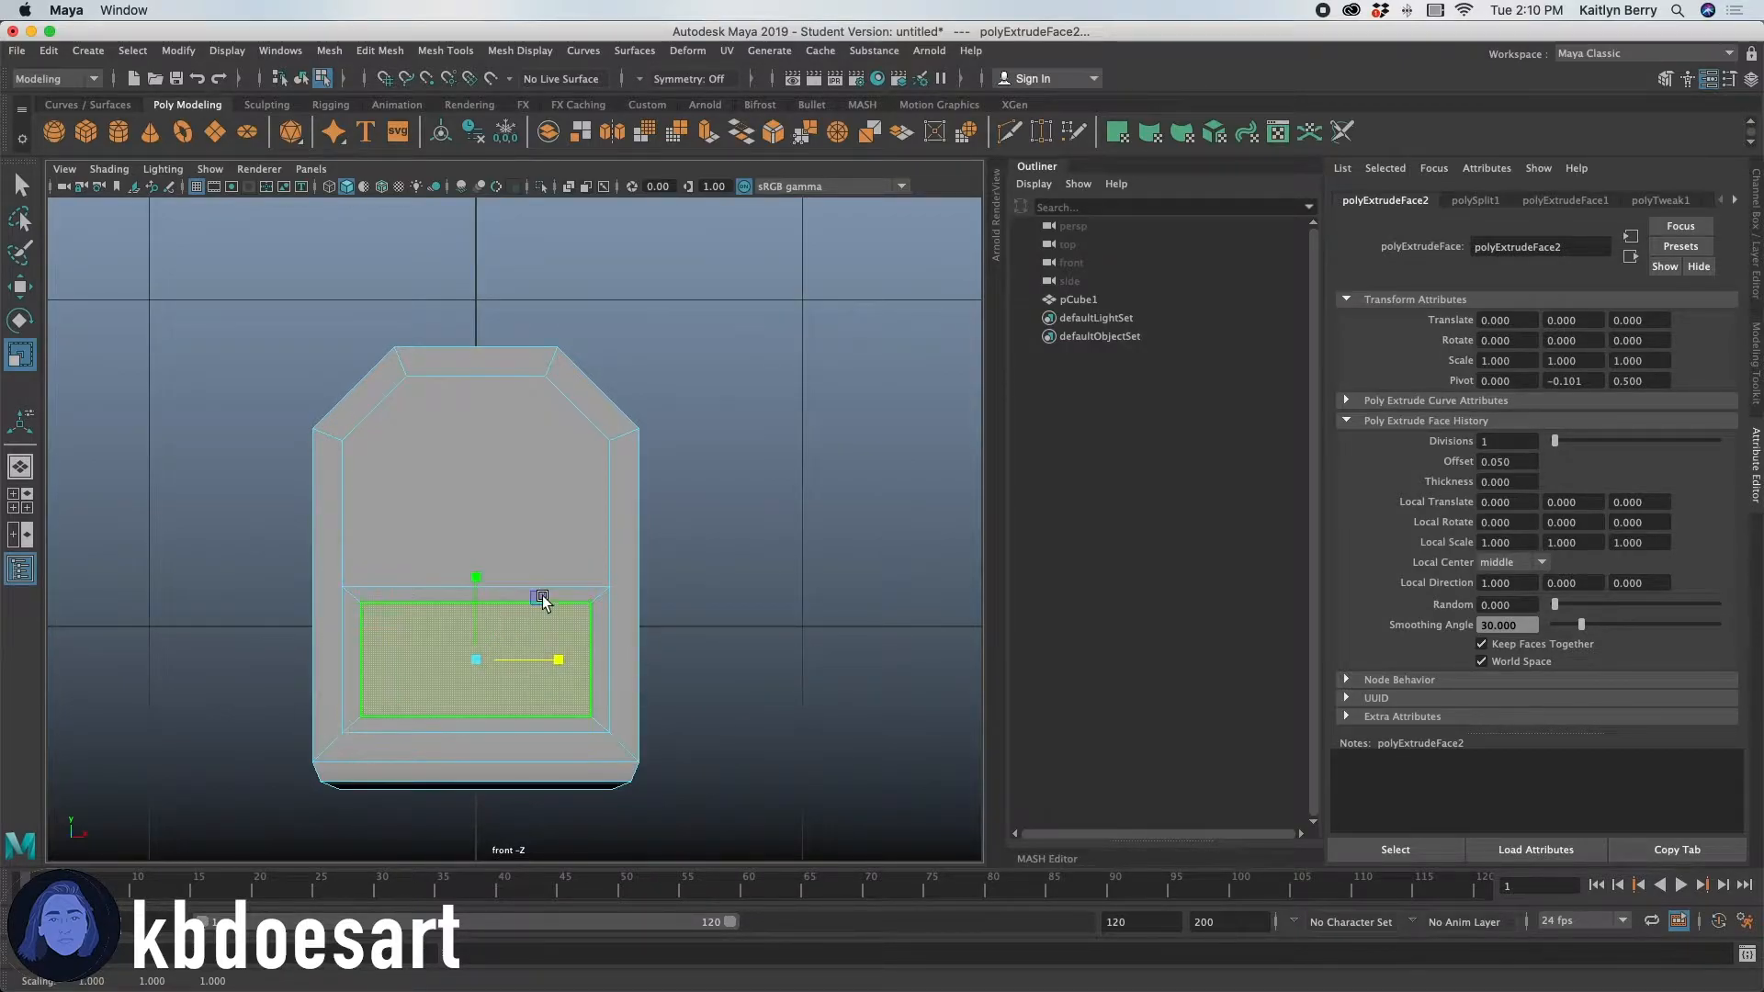
# Extrude the inset pocket face outward to a thickness of 0.12 in the perspective view, checking the smooth preview.
pyautogui.press('space')
pyautogui.press('space')
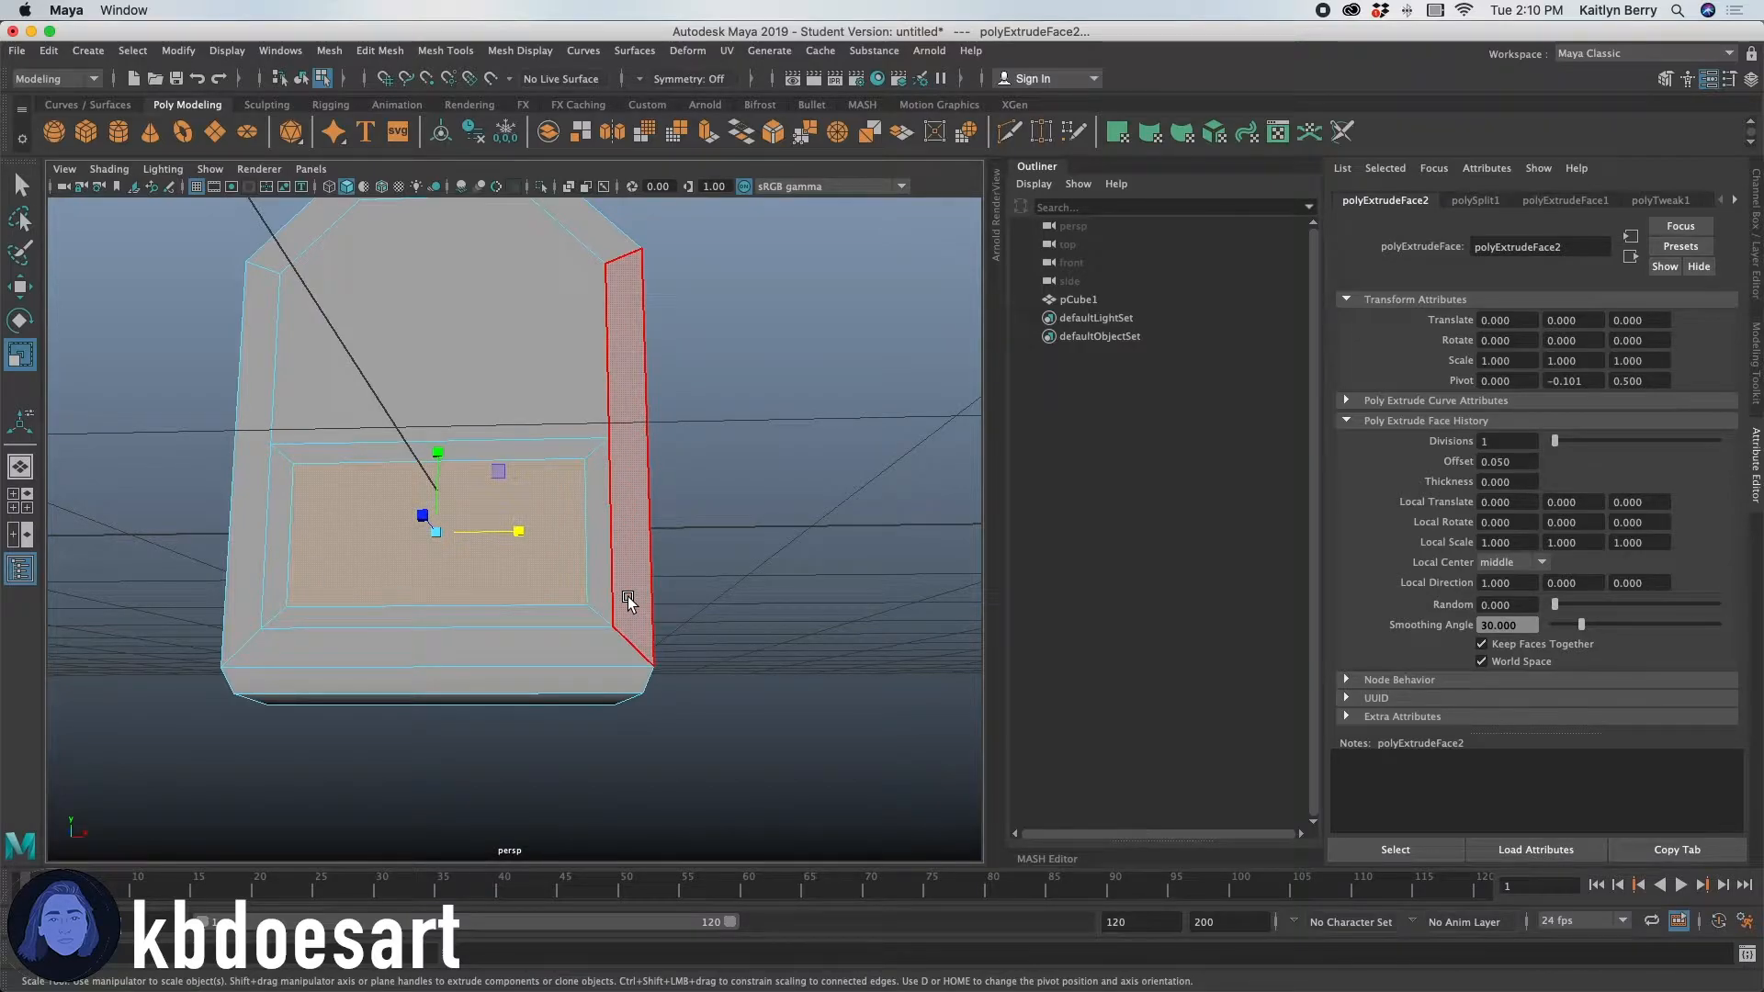
pyautogui.hotkey('ctrl', 'e')
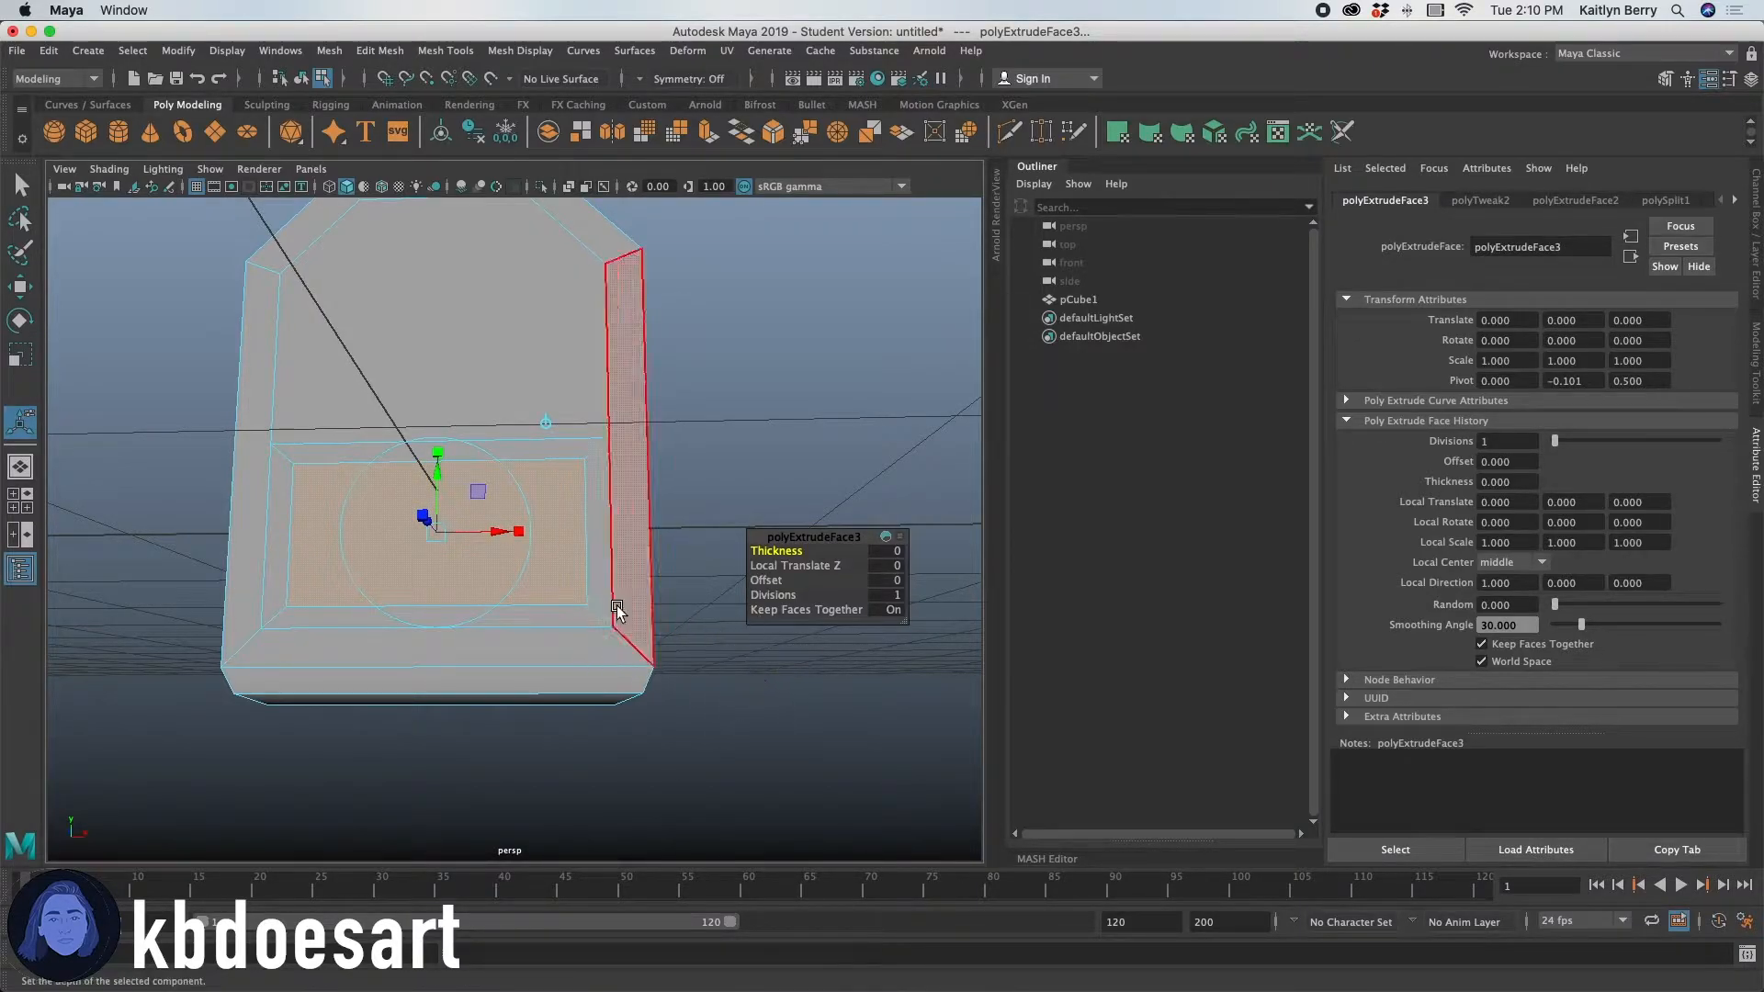
pyautogui.moveTo(778, 553); pyautogui.dragTo(809, 544)
pyautogui.keyDown('alt'); pyautogui.moveTo(737, 465); pyautogui.dragTo(784, 554); pyautogui.keyUp('alt')
pyautogui.press('3')
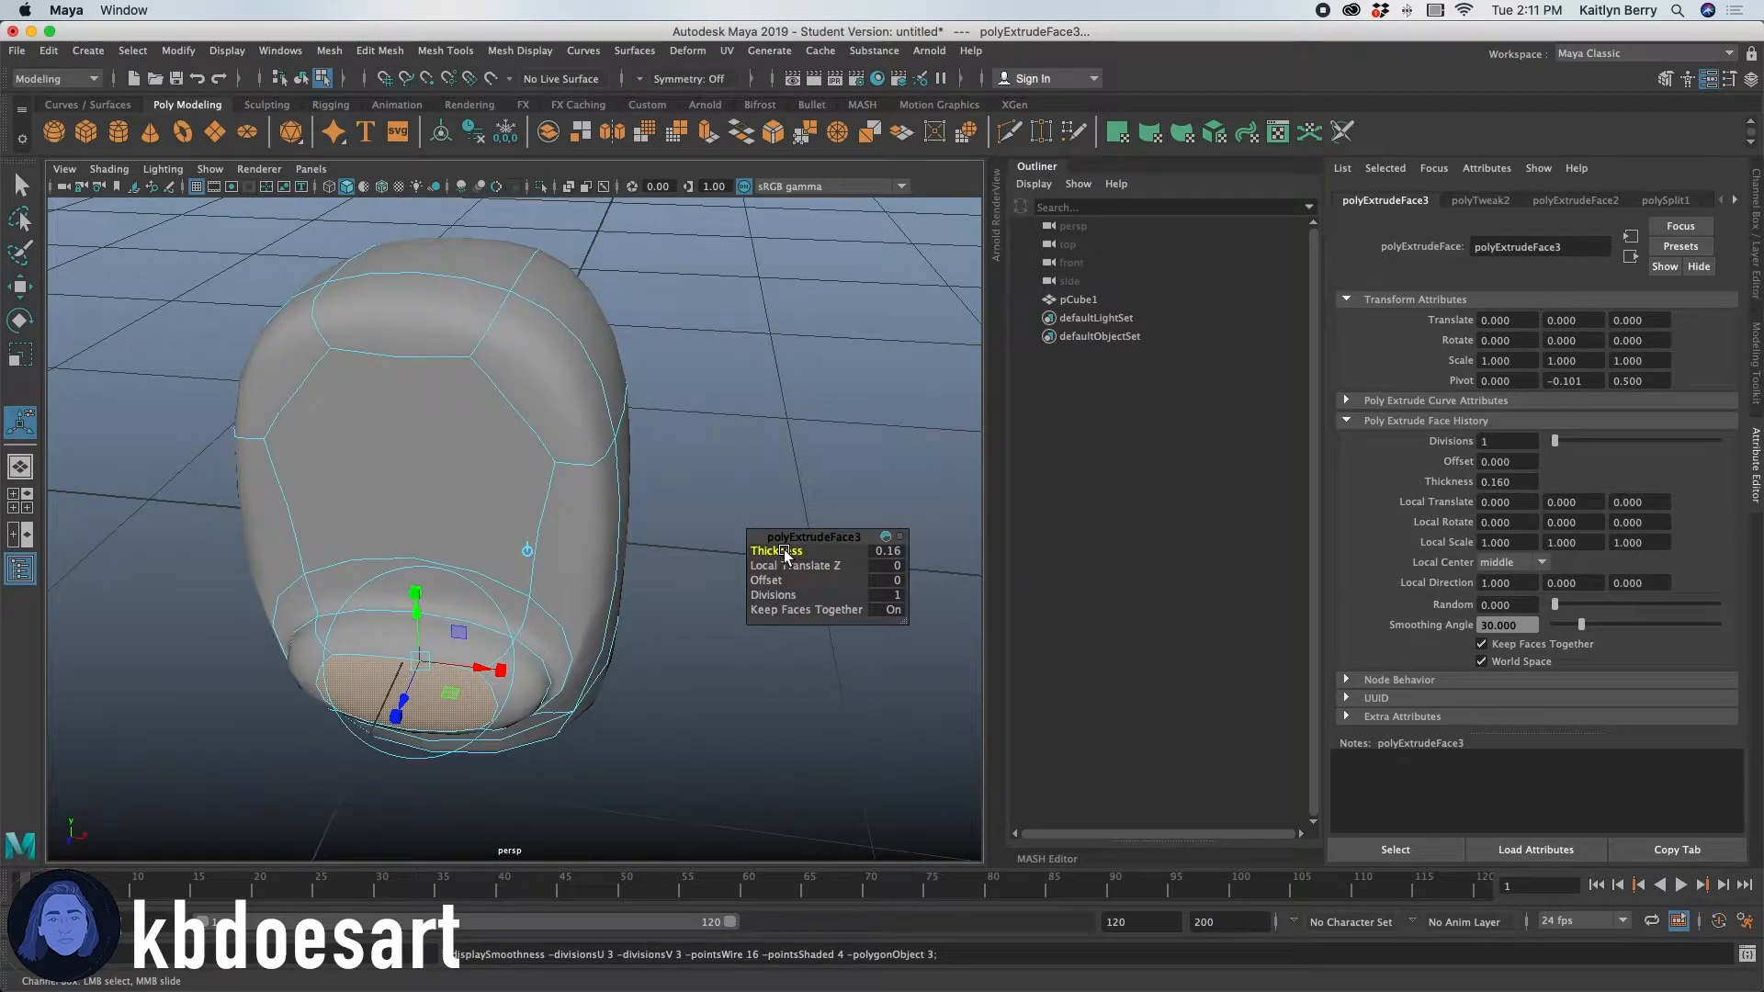
pyautogui.press('1')
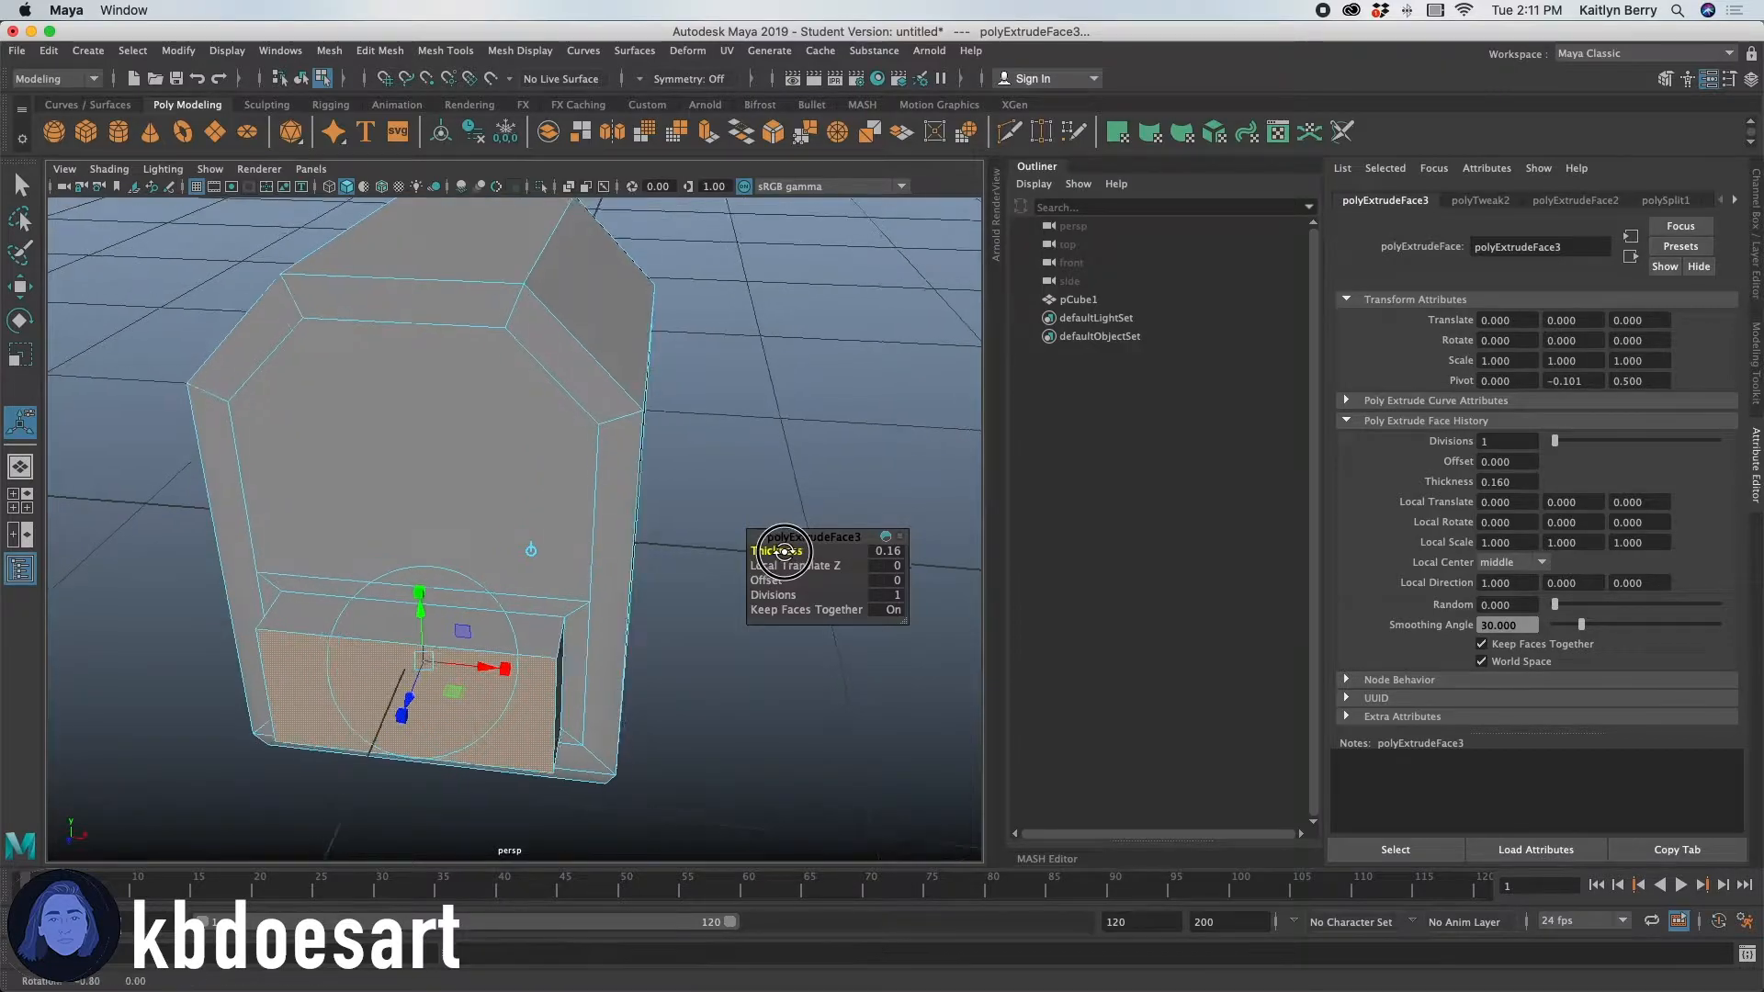
pyautogui.moveTo(786, 554); pyautogui.dragTo(758, 637)
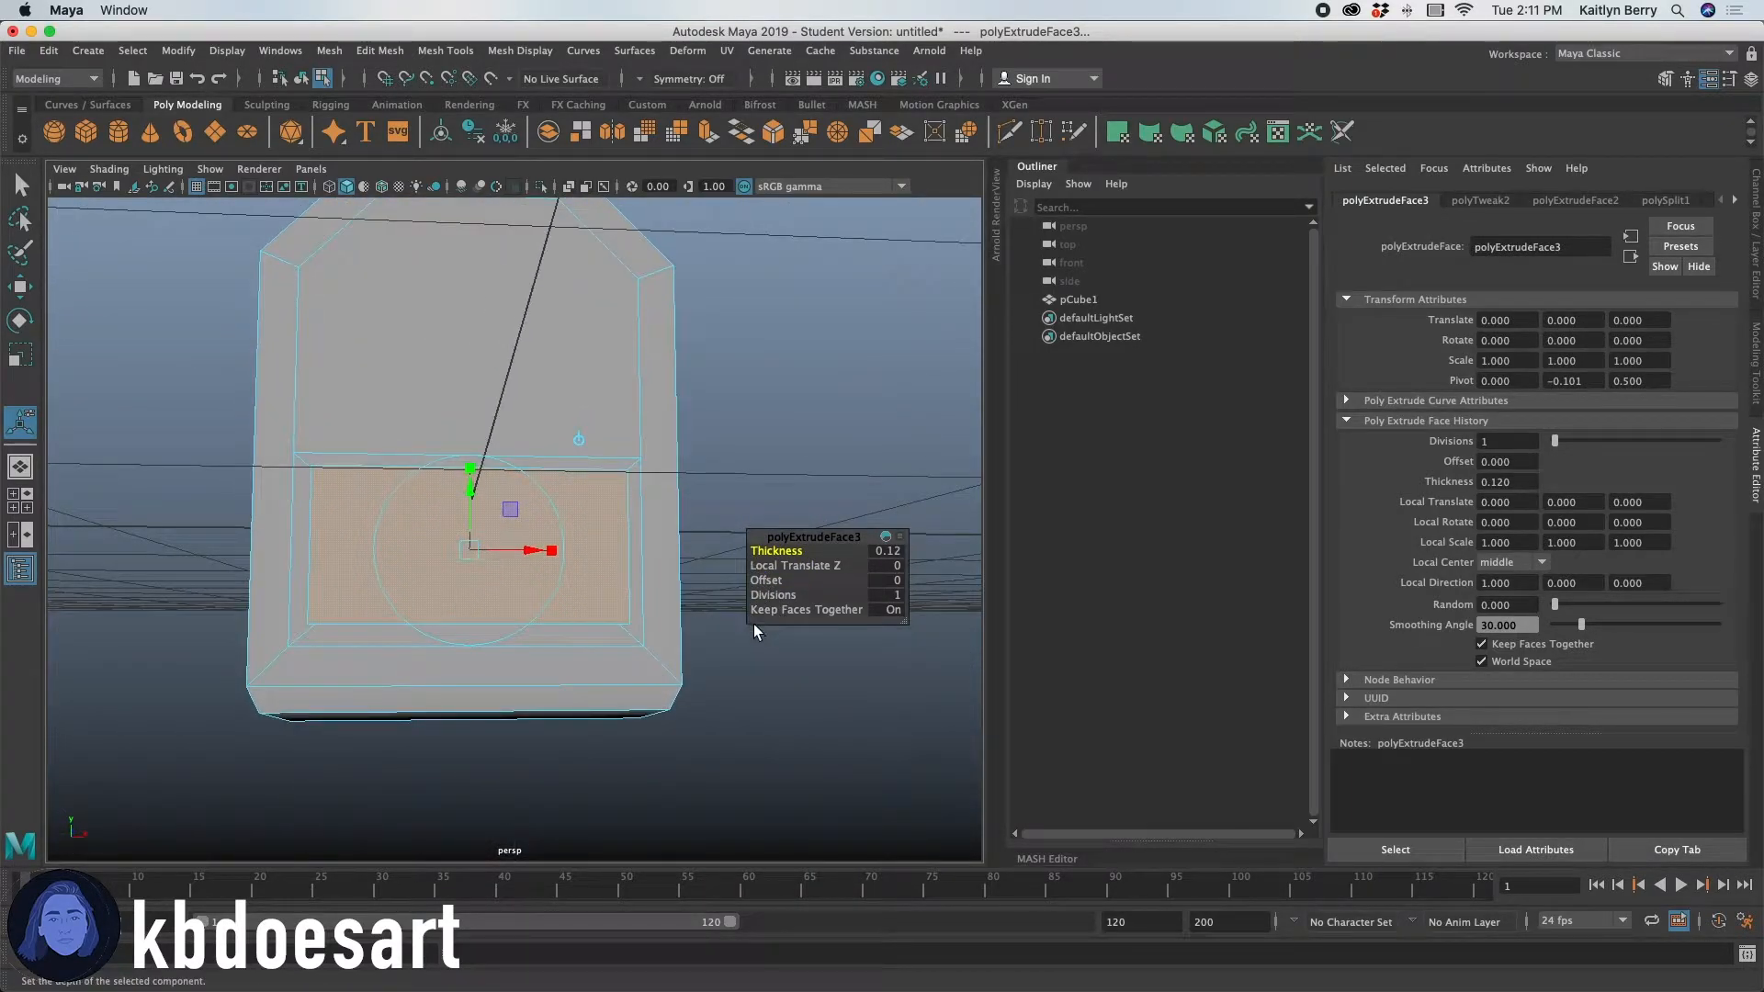
# Undo both pocket extrusions back to the plain face below the cut.
pyautogui.press('z')
pyautogui.press('z')
pyautogui.press('z')
pyautogui.press('z')
pyautogui.press('z')
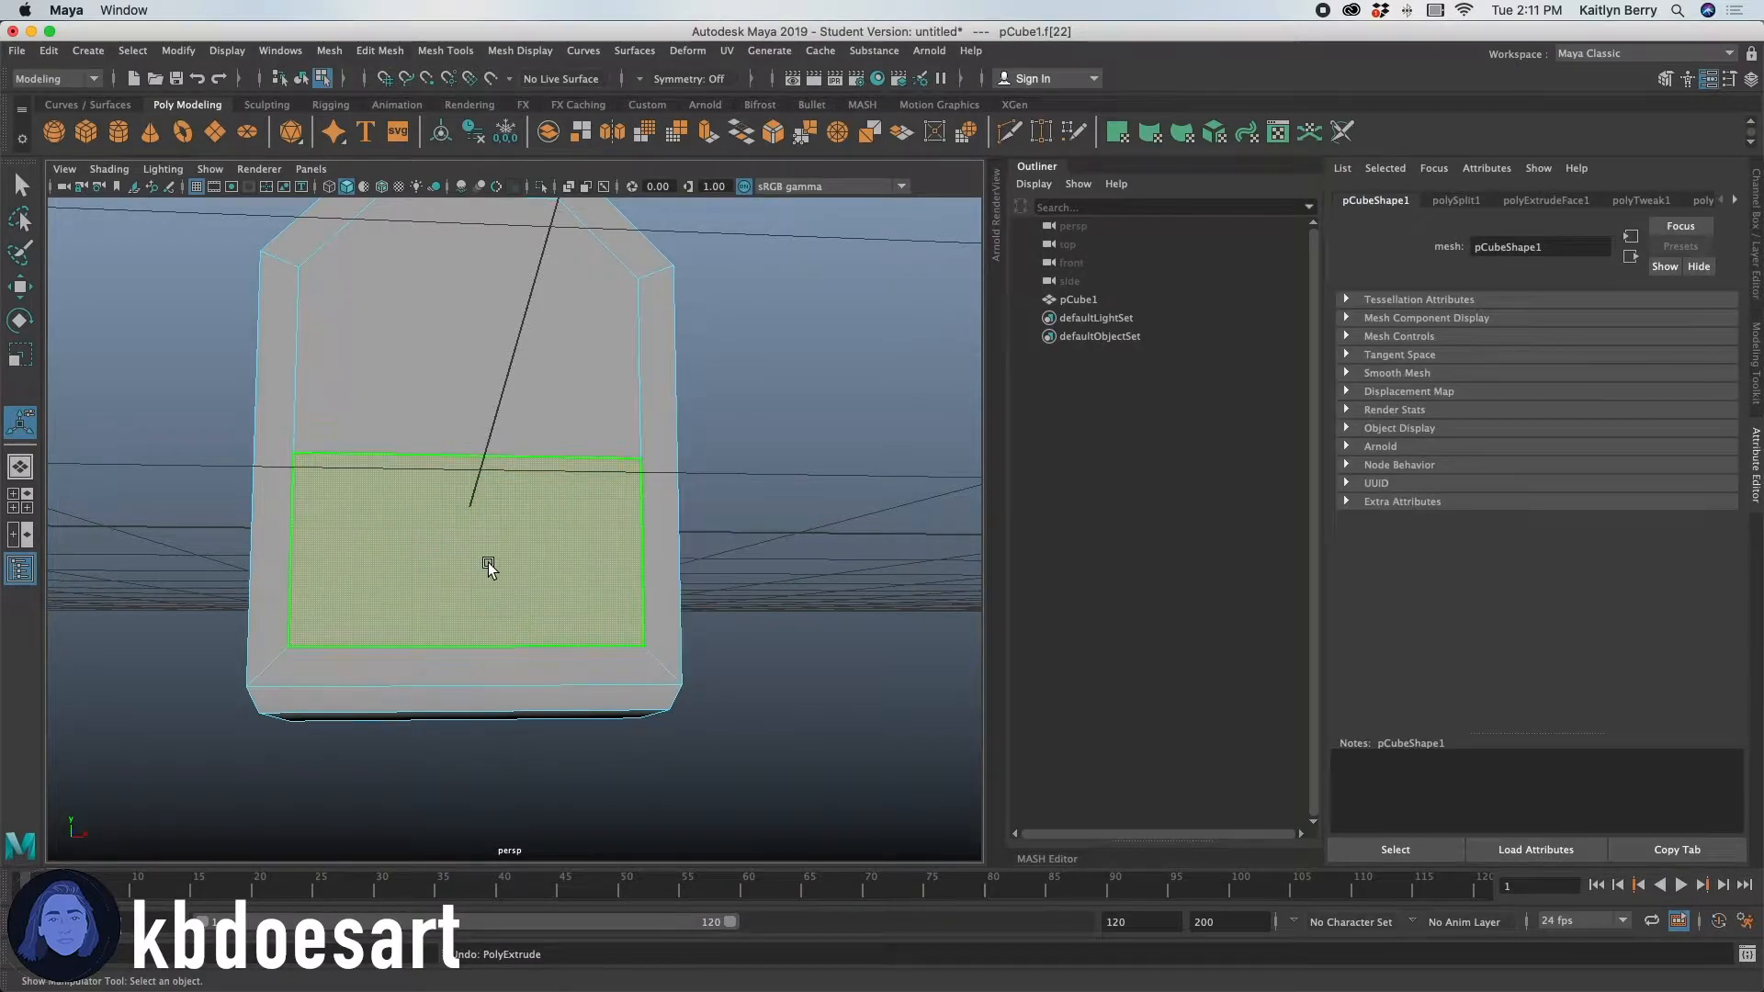
# Stretch the pocket face vertically and reposition it so it sits closer to the backpack's lower rim.
pyautogui.press('w')
pyautogui.moveTo(469, 476); pyautogui.dragTo(473, 494)
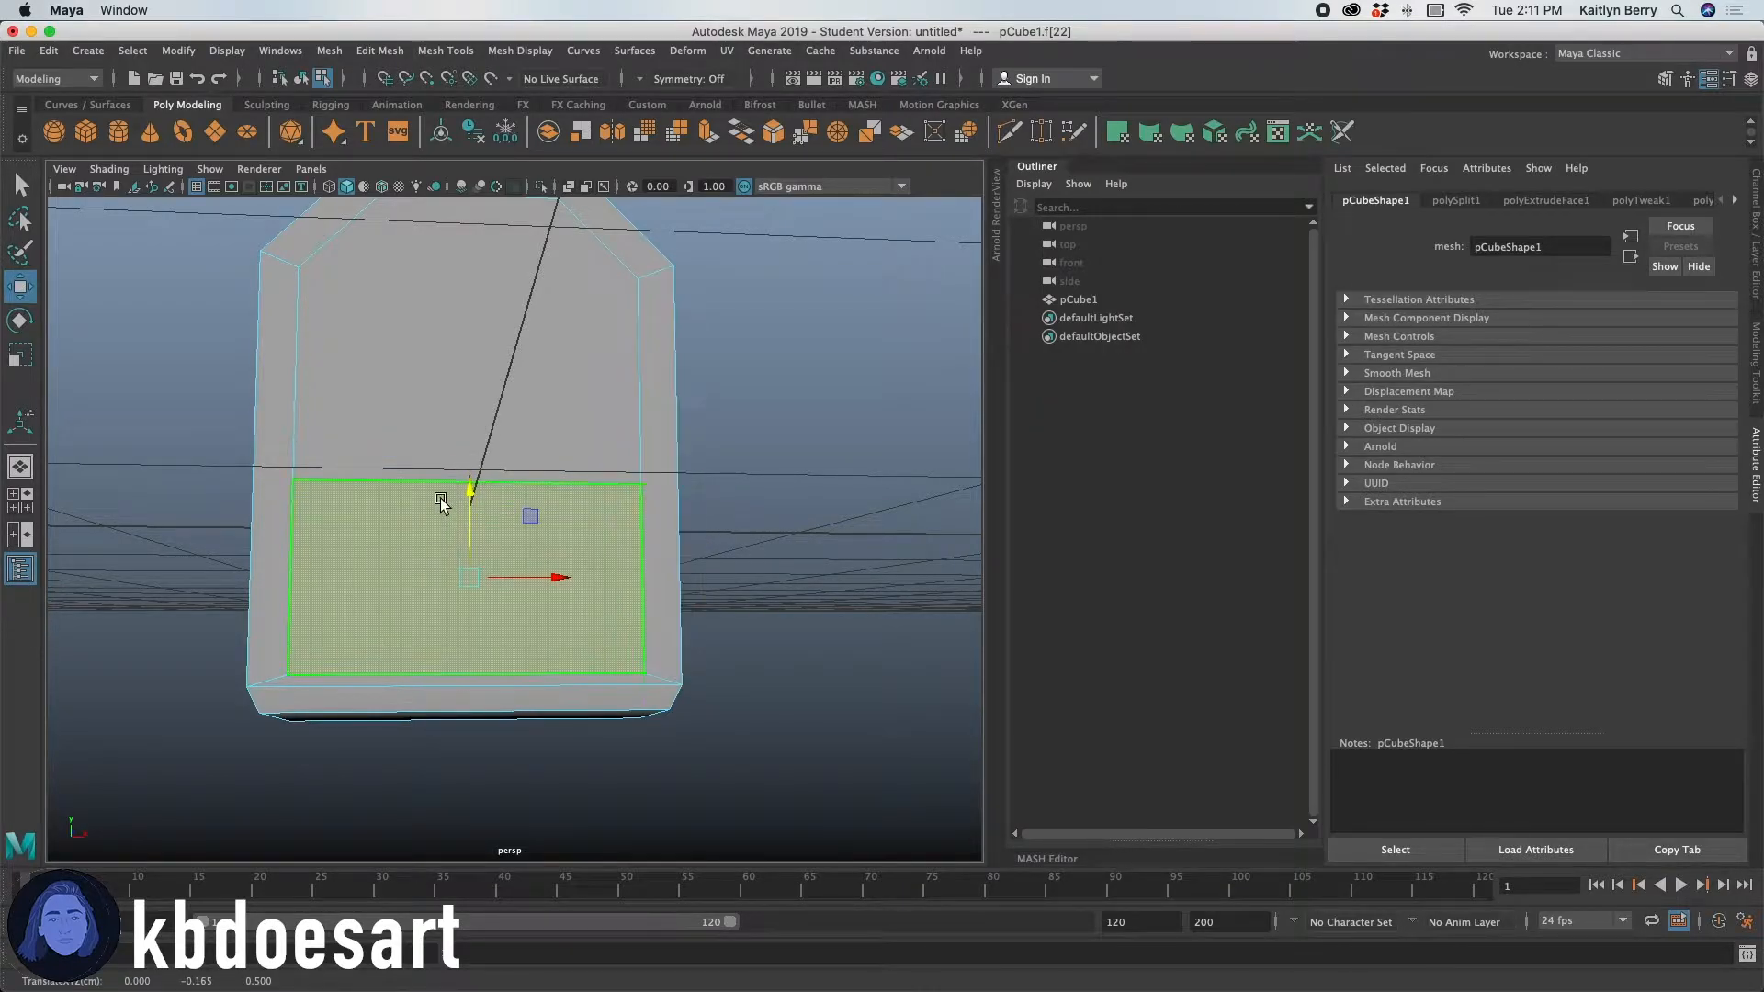
pyautogui.press('r')
pyautogui.moveTo(474, 494); pyautogui.dragTo(477, 466)
pyautogui.press('w')
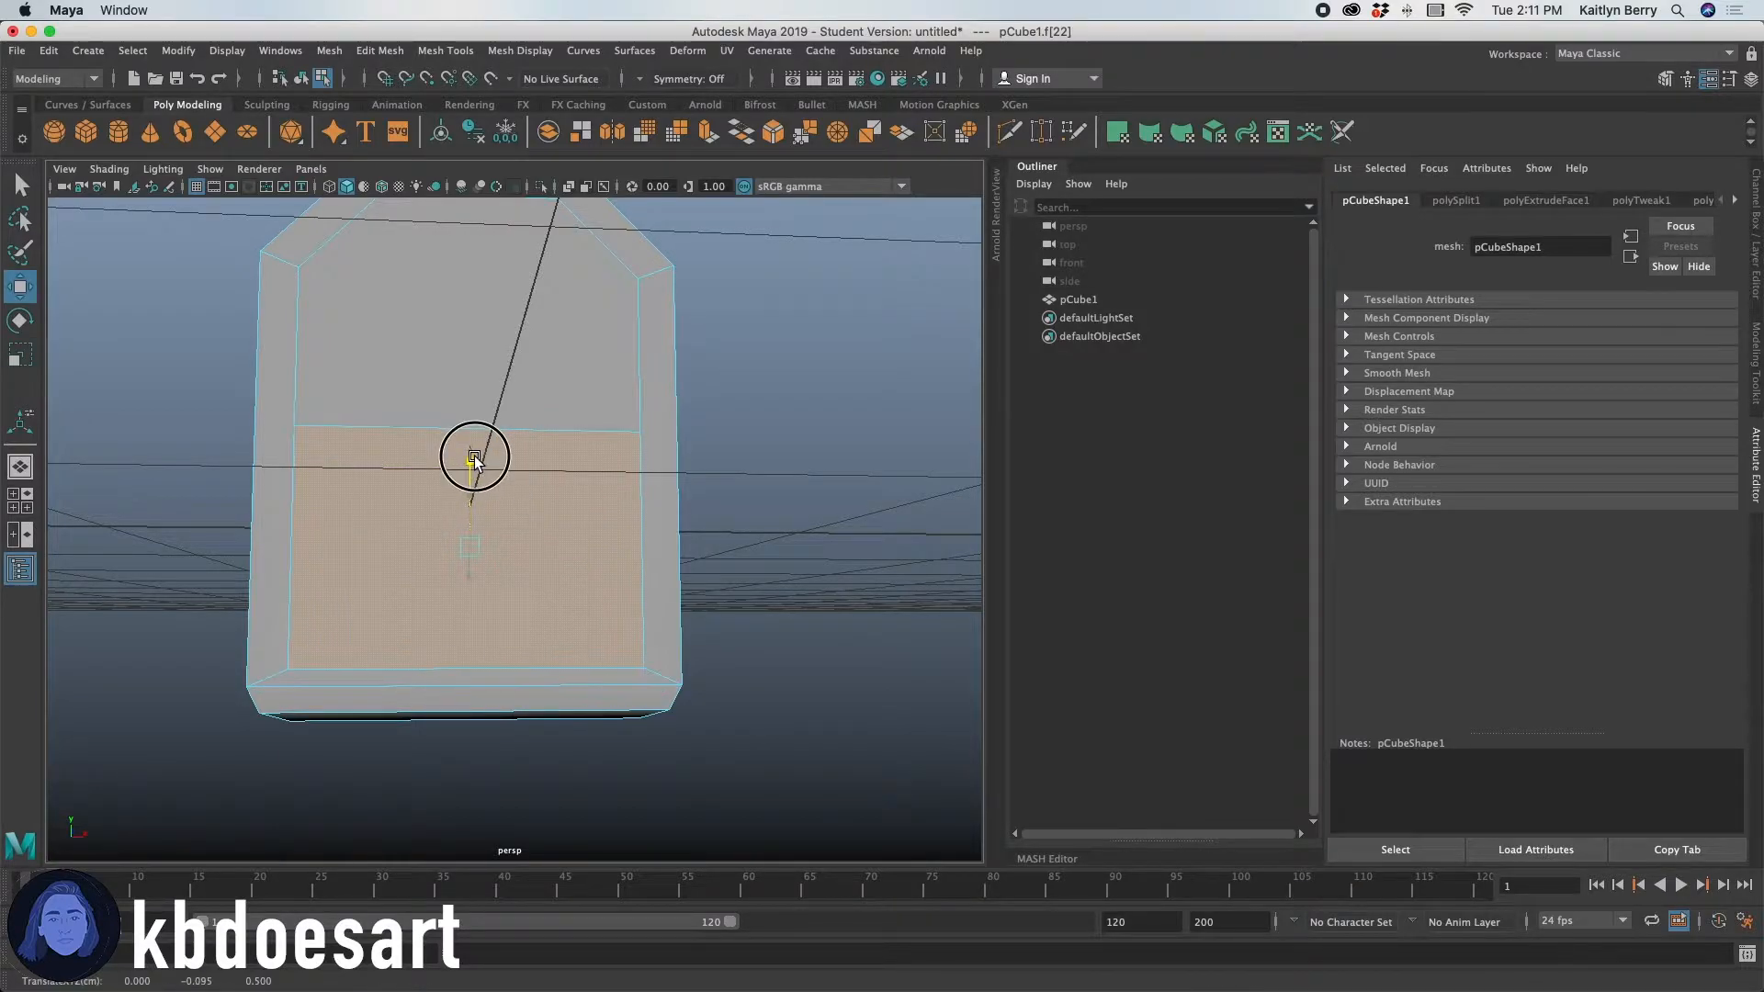
# Extrude the enlarged pocket face with an offset of 0.04 and no thickness.
pyautogui.hotkey('ctrl', 'e')
pyautogui.click(776, 551)
pyautogui.press('super+z')
pyautogui.moveTo(769, 580); pyautogui.dragTo(781, 581)
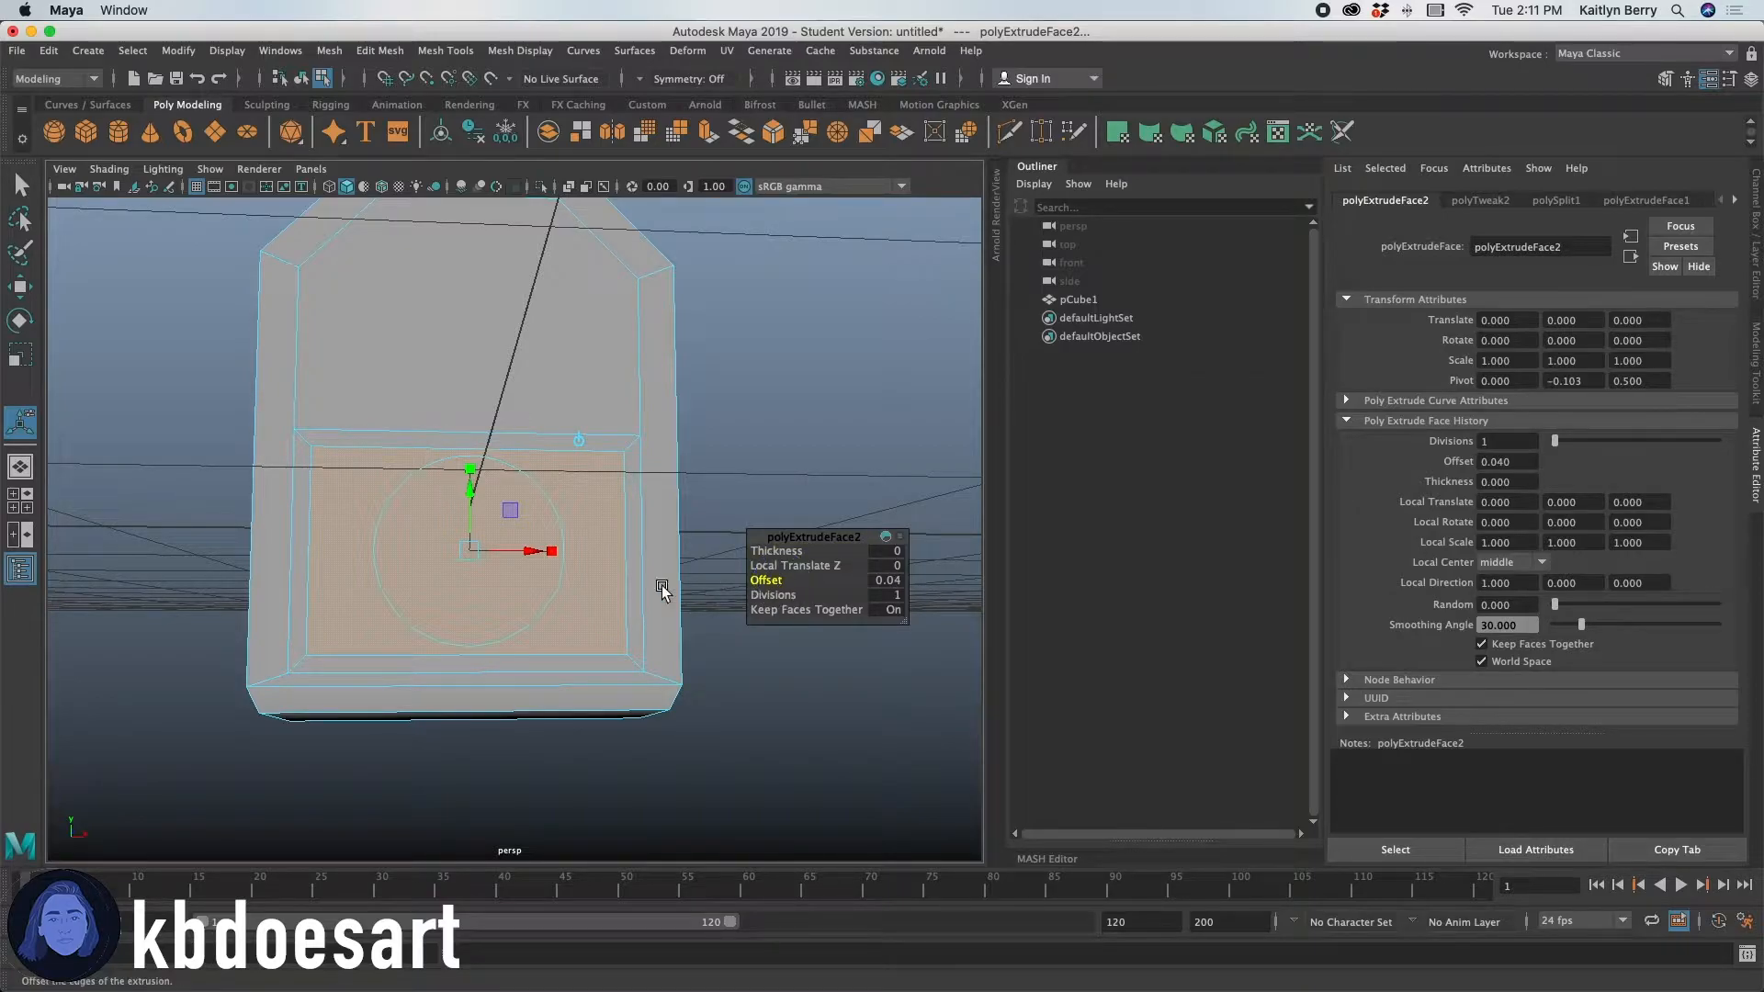
# Lower the inset pocket face slightly toward the backpack's bottom rim.
pyautogui.press('w')
pyautogui.moveTo(469, 462); pyautogui.dragTo(472, 481)
pyautogui.press('space')
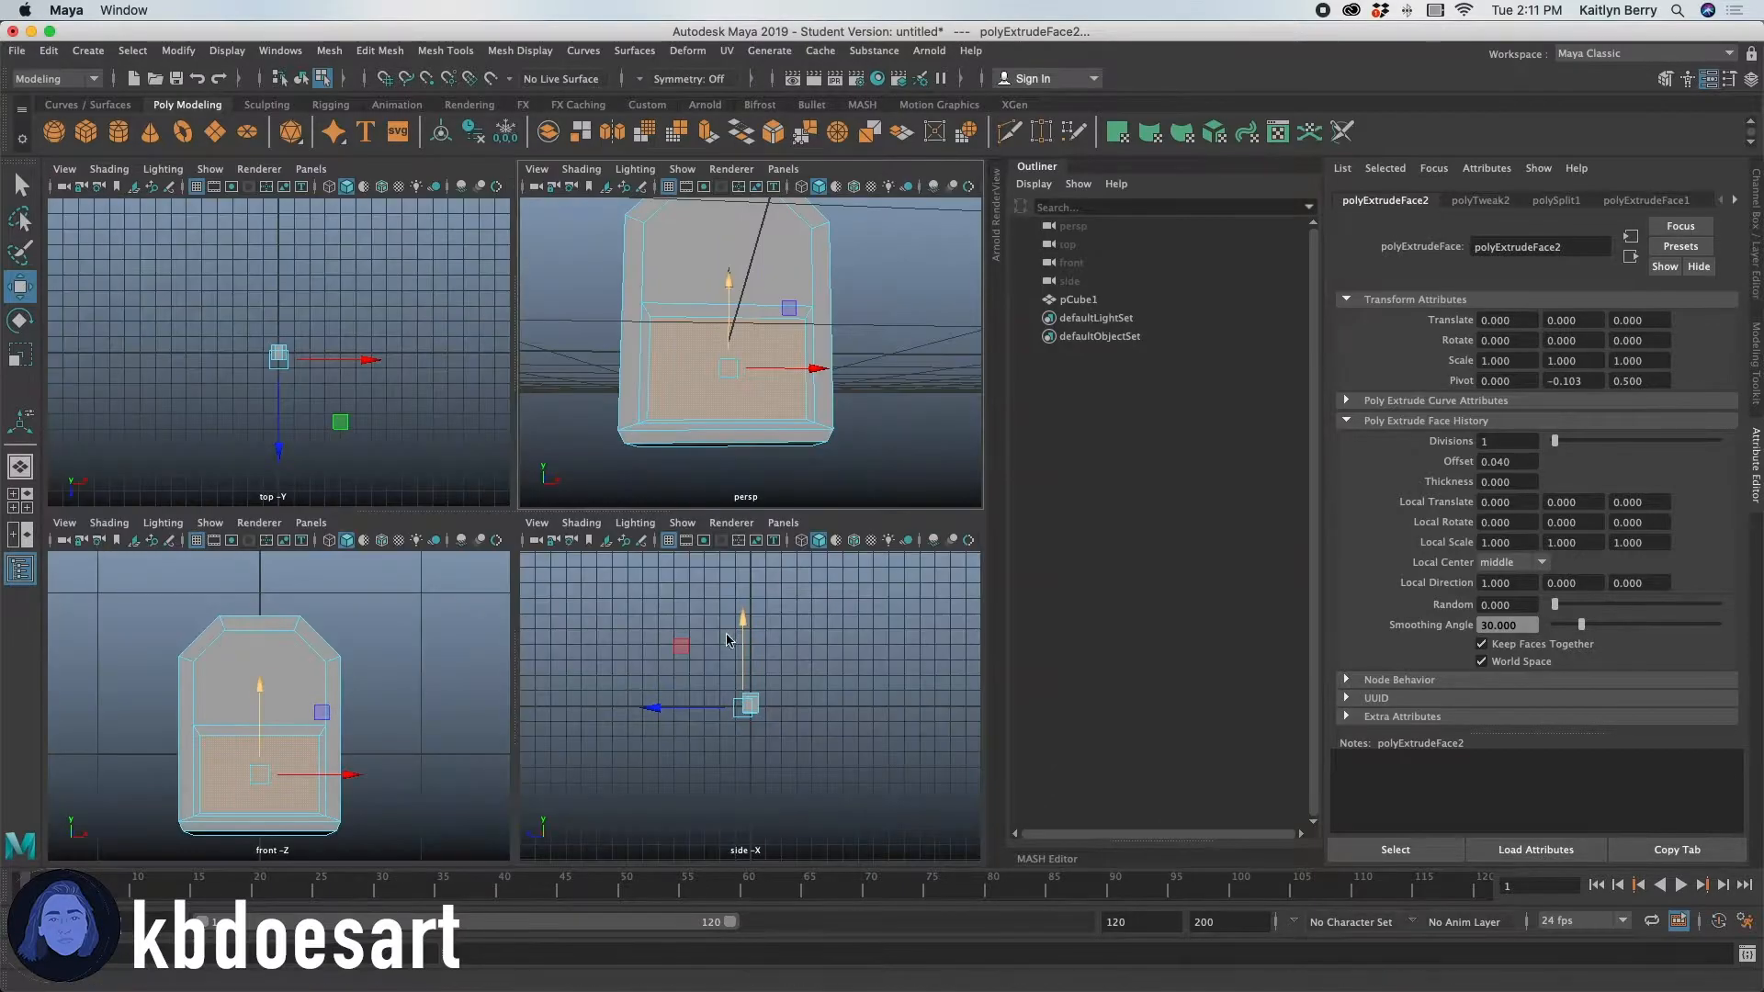
pyautogui.press('space')
# Extrude the inset pocket face outward to a thickness of 0.1, checking the smooth preview.
pyautogui.hotkey('ctrl', 'e')
pyautogui.click(780, 551)
pyautogui.moveTo(780, 552); pyautogui.dragTo(786, 552)
pyautogui.keyDown('alt'); pyautogui.moveTo(732, 464); pyautogui.dragTo(760, 544); pyautogui.keyUp('alt')
pyautogui.press('3')
pyautogui.press('1')
pyautogui.moveTo(778, 549); pyautogui.dragTo(782, 546)
pyautogui.press('3')
pyautogui.press('1')
pyautogui.keyDown('alt'); pyautogui.moveTo(700, 725); pyautogui.dragTo(730, 682); pyautogui.keyUp('alt')
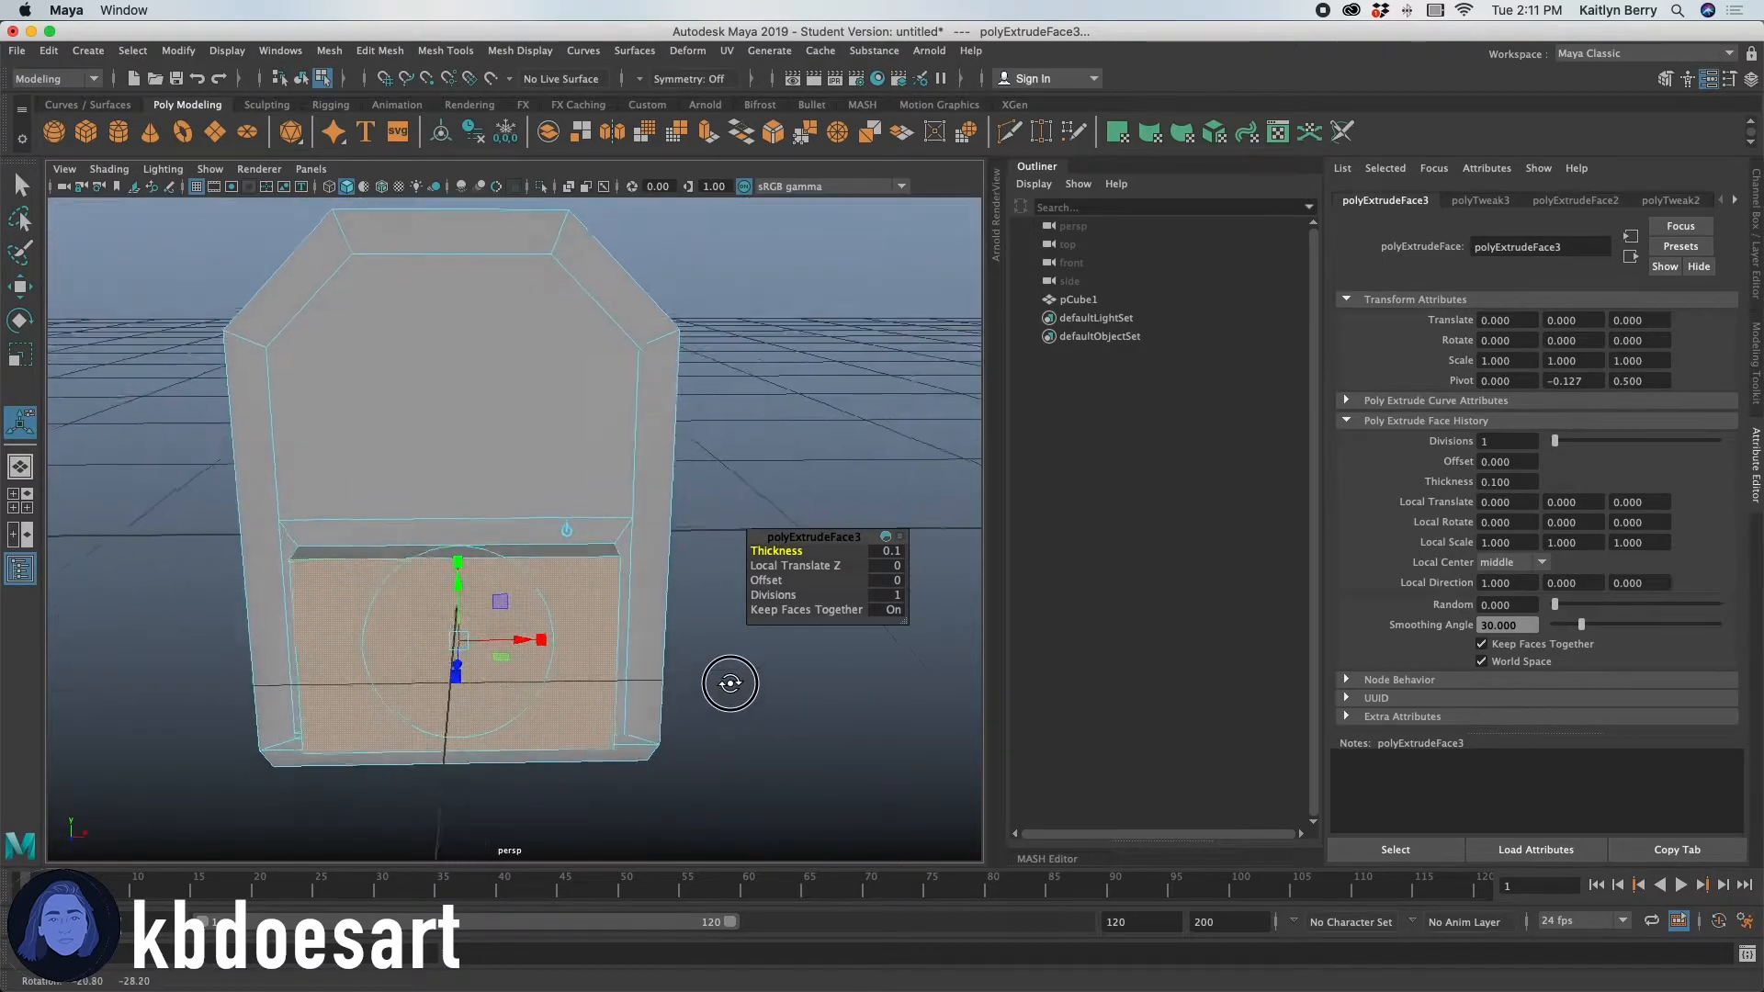
# Create a new polygon cube and scale it down, then bring it out in front of the backpack.
pyautogui.click(517, 387)
pyautogui.keyDown('alt'); pyautogui.moveTo(549, 386); pyautogui.dragTo(556, 549, button='middle'); pyautogui.keyUp('alt')
pyautogui.keyDown('alt'); pyautogui.moveTo(556, 548); pyautogui.dragTo(597, 514); pyautogui.keyUp('alt')
pyautogui.keyDown('alt'); pyautogui.moveTo(508, 339); pyautogui.dragTo(562, 340); pyautogui.keyUp('alt')
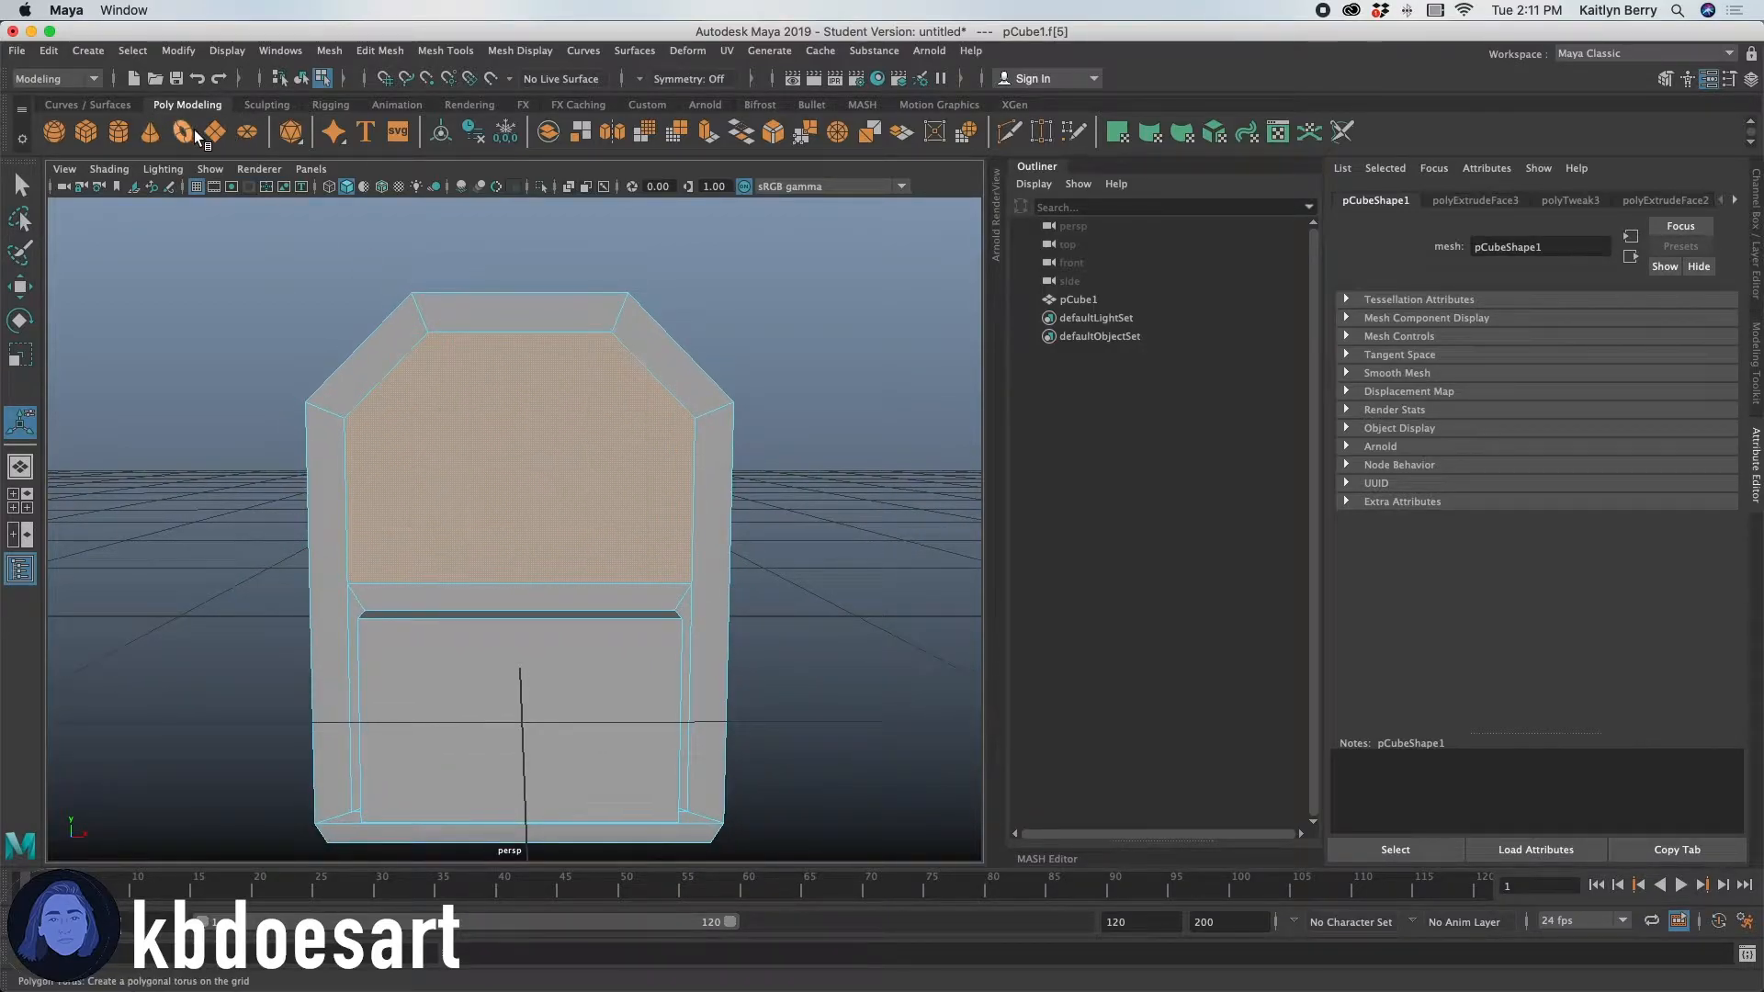
pyautogui.click(79, 126)
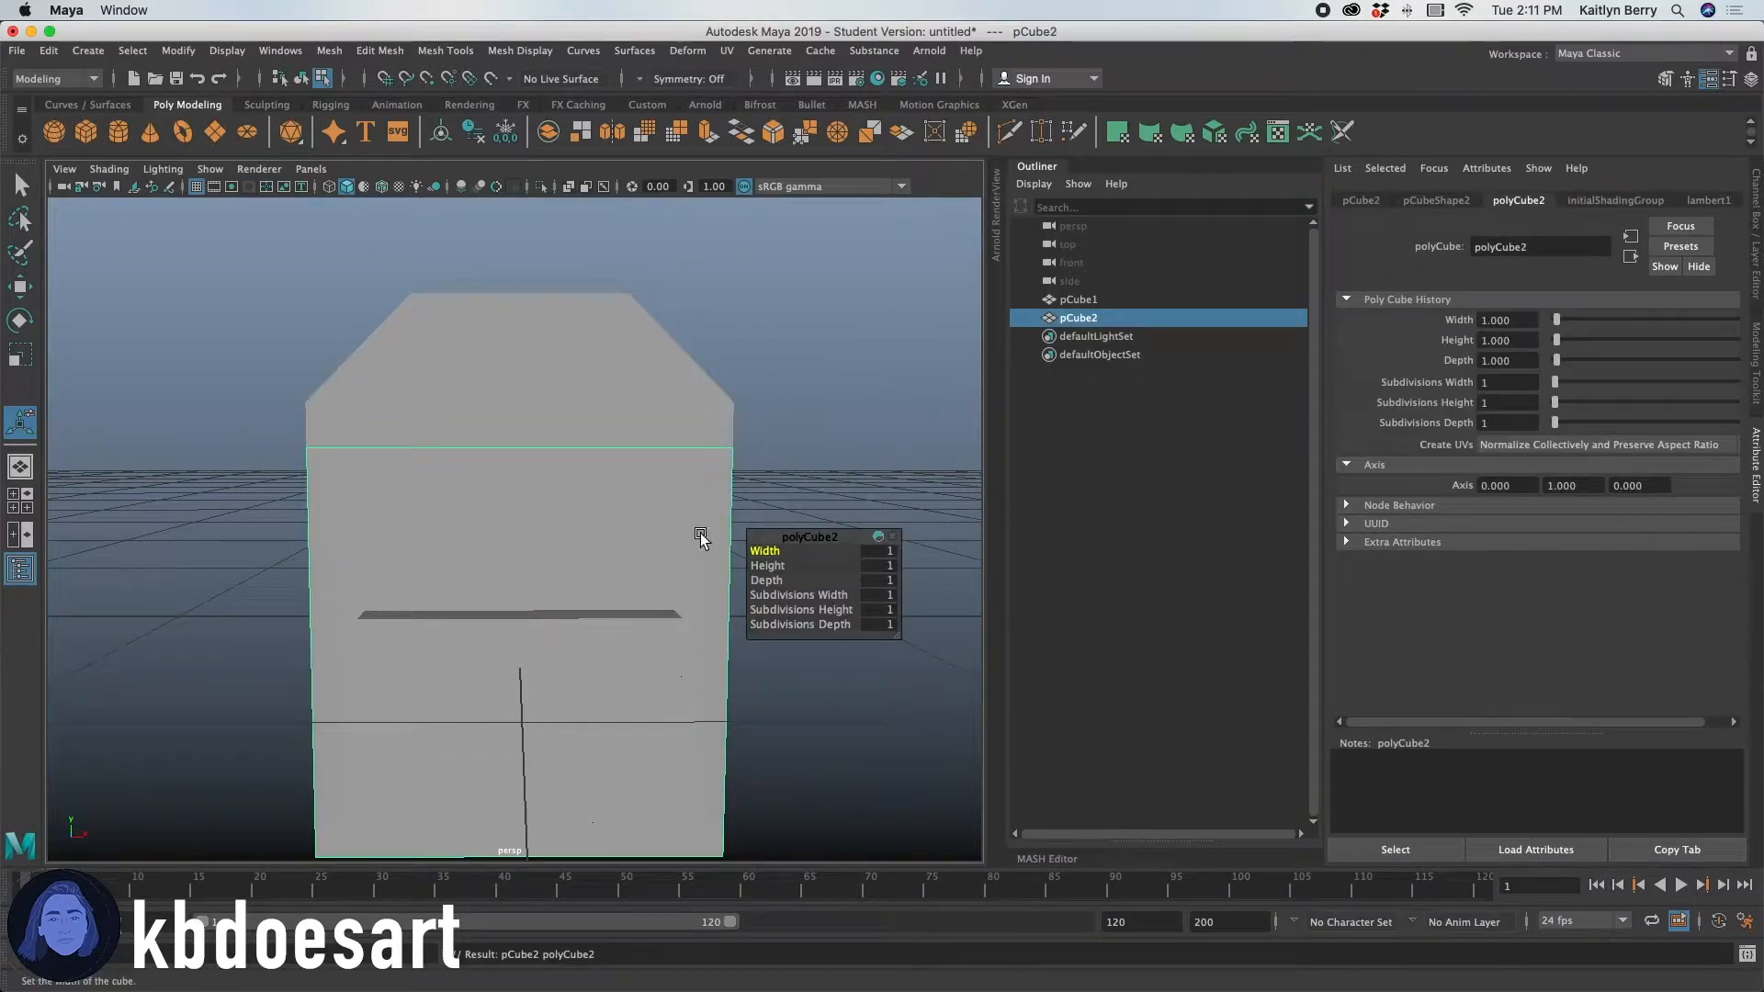
pyautogui.press('r')
pyautogui.moveTo(521, 608); pyautogui.dragTo(427, 623)
pyautogui.keyDown('alt'); pyautogui.moveTo(522, 574); pyautogui.dragTo(636, 656); pyautogui.keyUp('alt')
pyautogui.press('w')
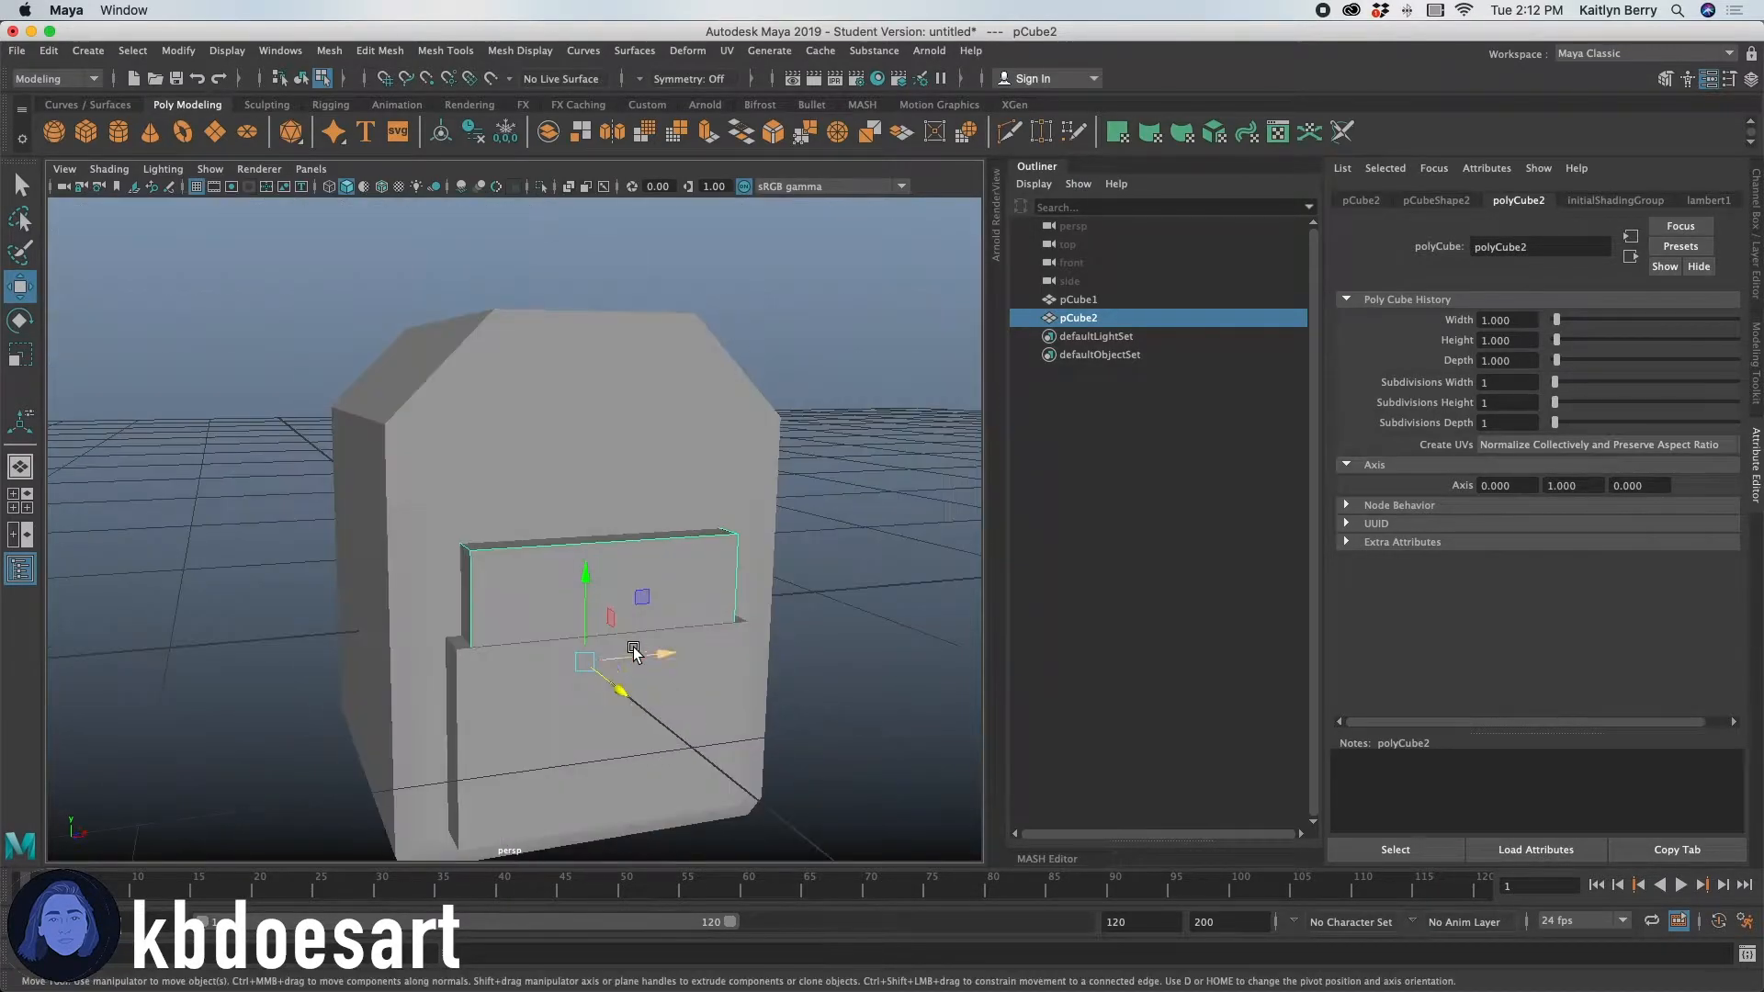
# Flatten the new cube vertically and raise it to the upper front of the backpack above the pocket.
pyautogui.press('r')
pyautogui.moveTo(585, 577); pyautogui.dragTo(680, 757)
pyautogui.press('w')
pyautogui.moveTo(646, 654); pyautogui.dragTo(673, 512)
pyautogui.press('super+space')
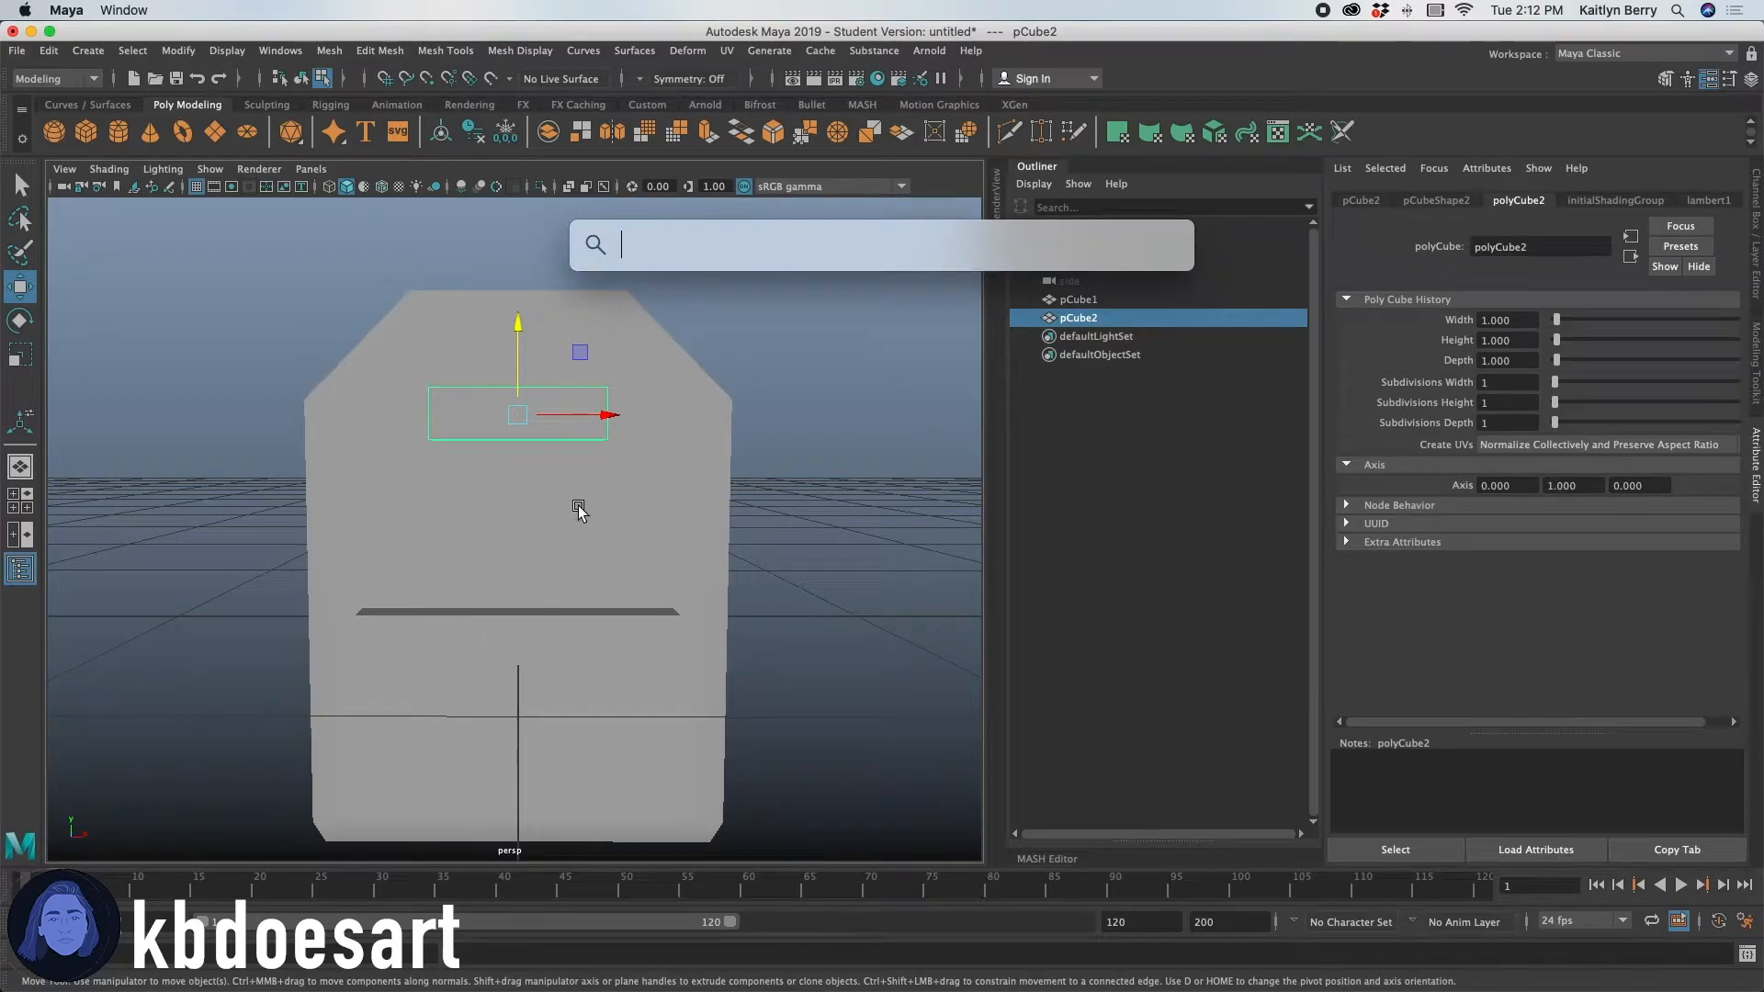
pyautogui.click(812, 456)
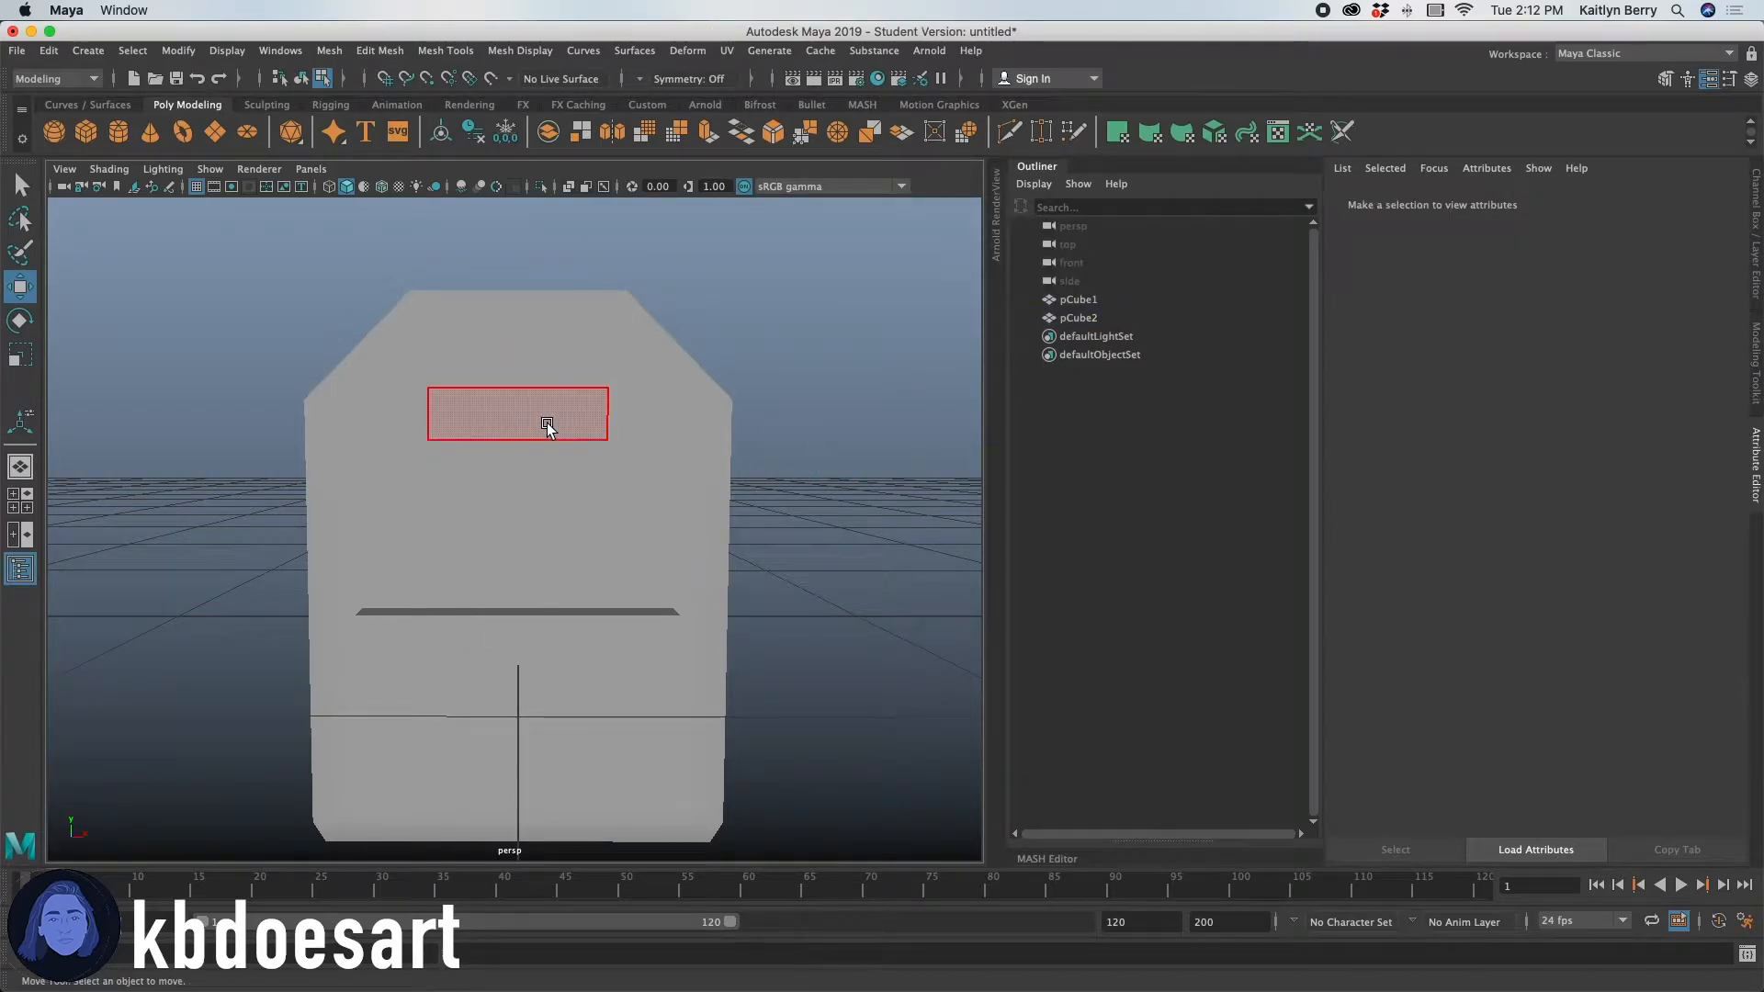
# Reselect the small cube and make it narrower and slightly taller in the front view.
pyautogui.click(1084, 319)
pyautogui.press('space')
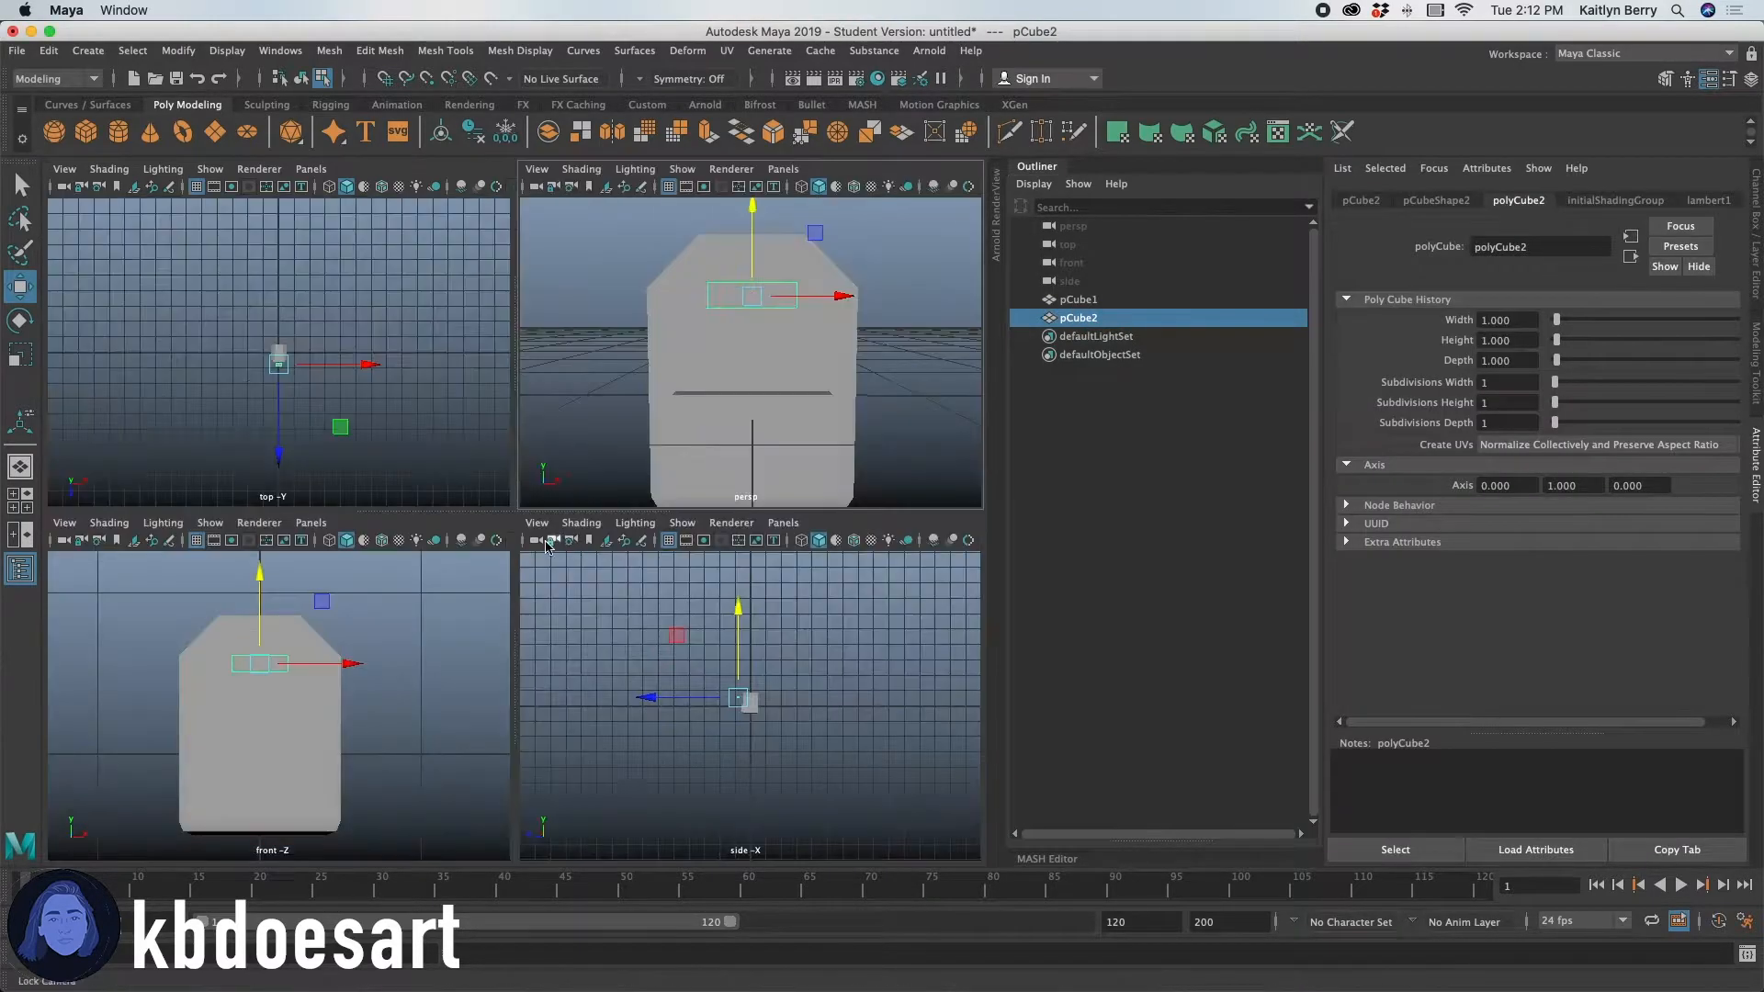
pyautogui.press('space')
pyautogui.keyDown('alt'); pyautogui.moveTo(375, 439); pyautogui.dragTo(772, 393, button='right'); pyautogui.keyUp('alt')
pyautogui.keyDown('alt'); pyautogui.moveTo(622, 404); pyautogui.dragTo(628, 448, button='middle'); pyautogui.keyUp('alt')
pyautogui.press('r')
pyautogui.moveTo(534, 437); pyautogui.dragTo(505, 432)
pyautogui.moveTo(462, 371); pyautogui.dragTo(457, 349)
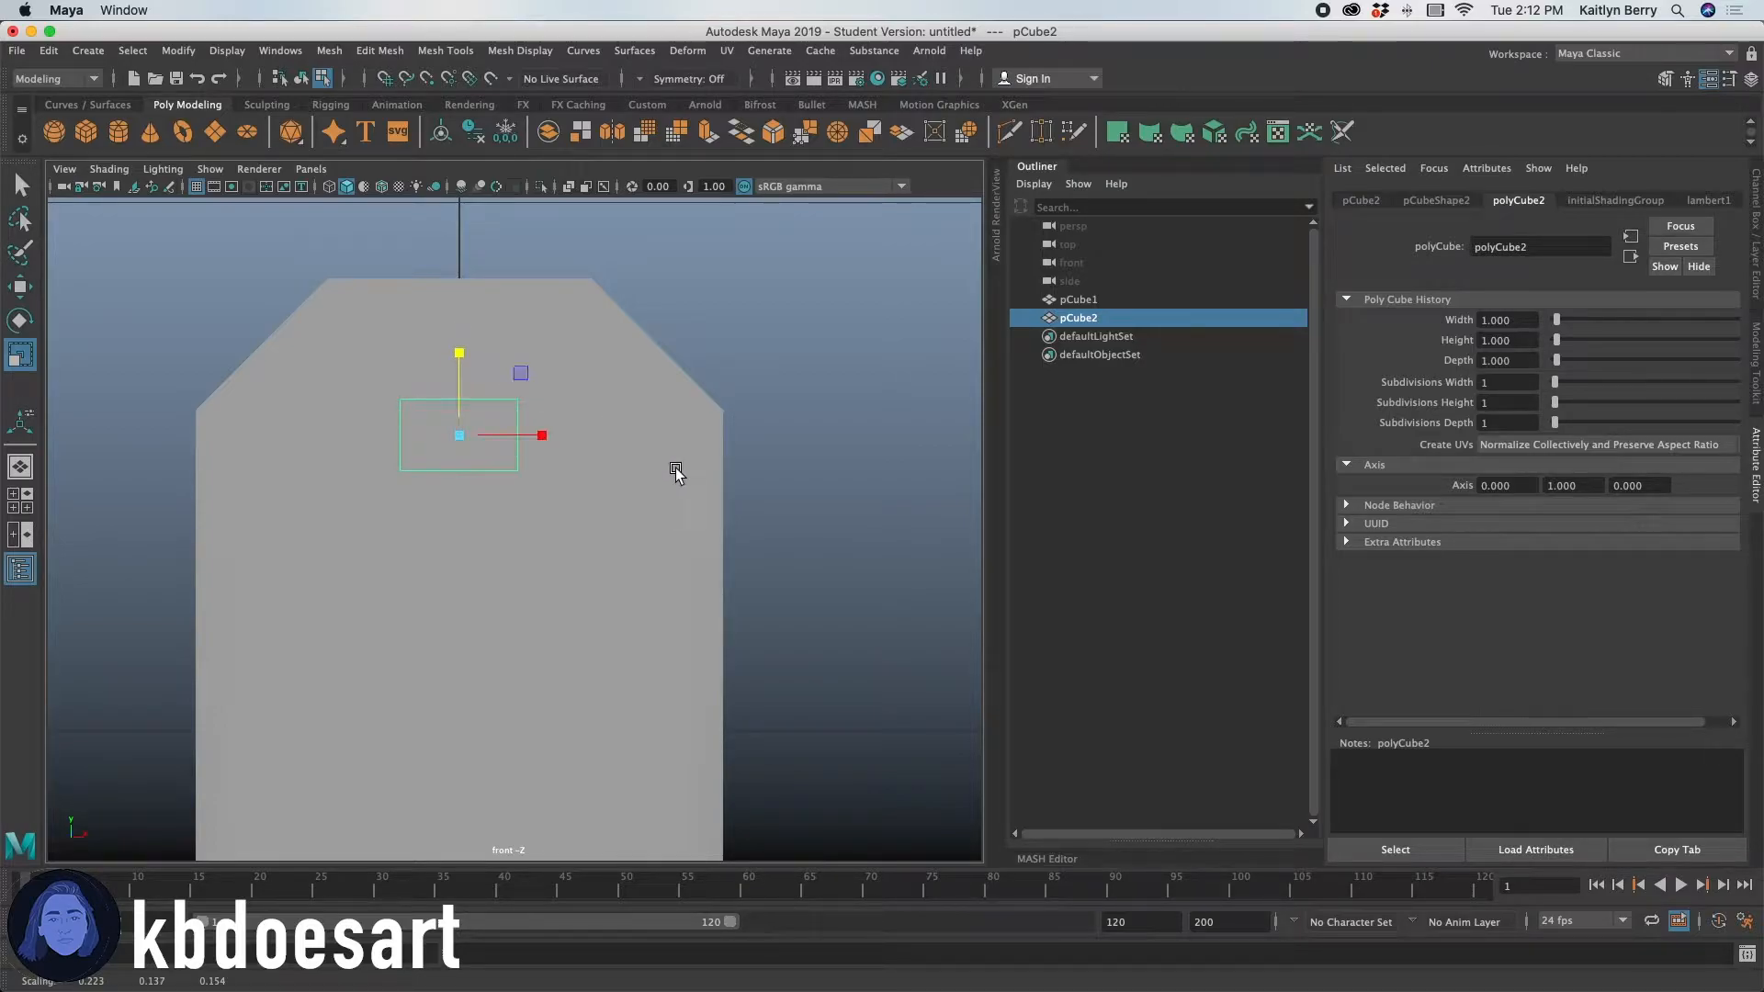
# Push the small cube back into the backpack's upper front face so it only protrudes slightly.
pyautogui.press('space')
pyautogui.press('space')
pyautogui.keyDown('alt'); pyautogui.moveTo(579, 418); pyautogui.dragTo(770, 316); pyautogui.keyUp('alt')
pyautogui.keyDown('alt'); pyautogui.moveTo(770, 316); pyautogui.dragTo(425, 390, button='middle'); pyautogui.keyUp('alt')
pyautogui.keyDown('alt'); pyautogui.moveTo(426, 389); pyautogui.dragTo(521, 404); pyautogui.keyUp('alt')
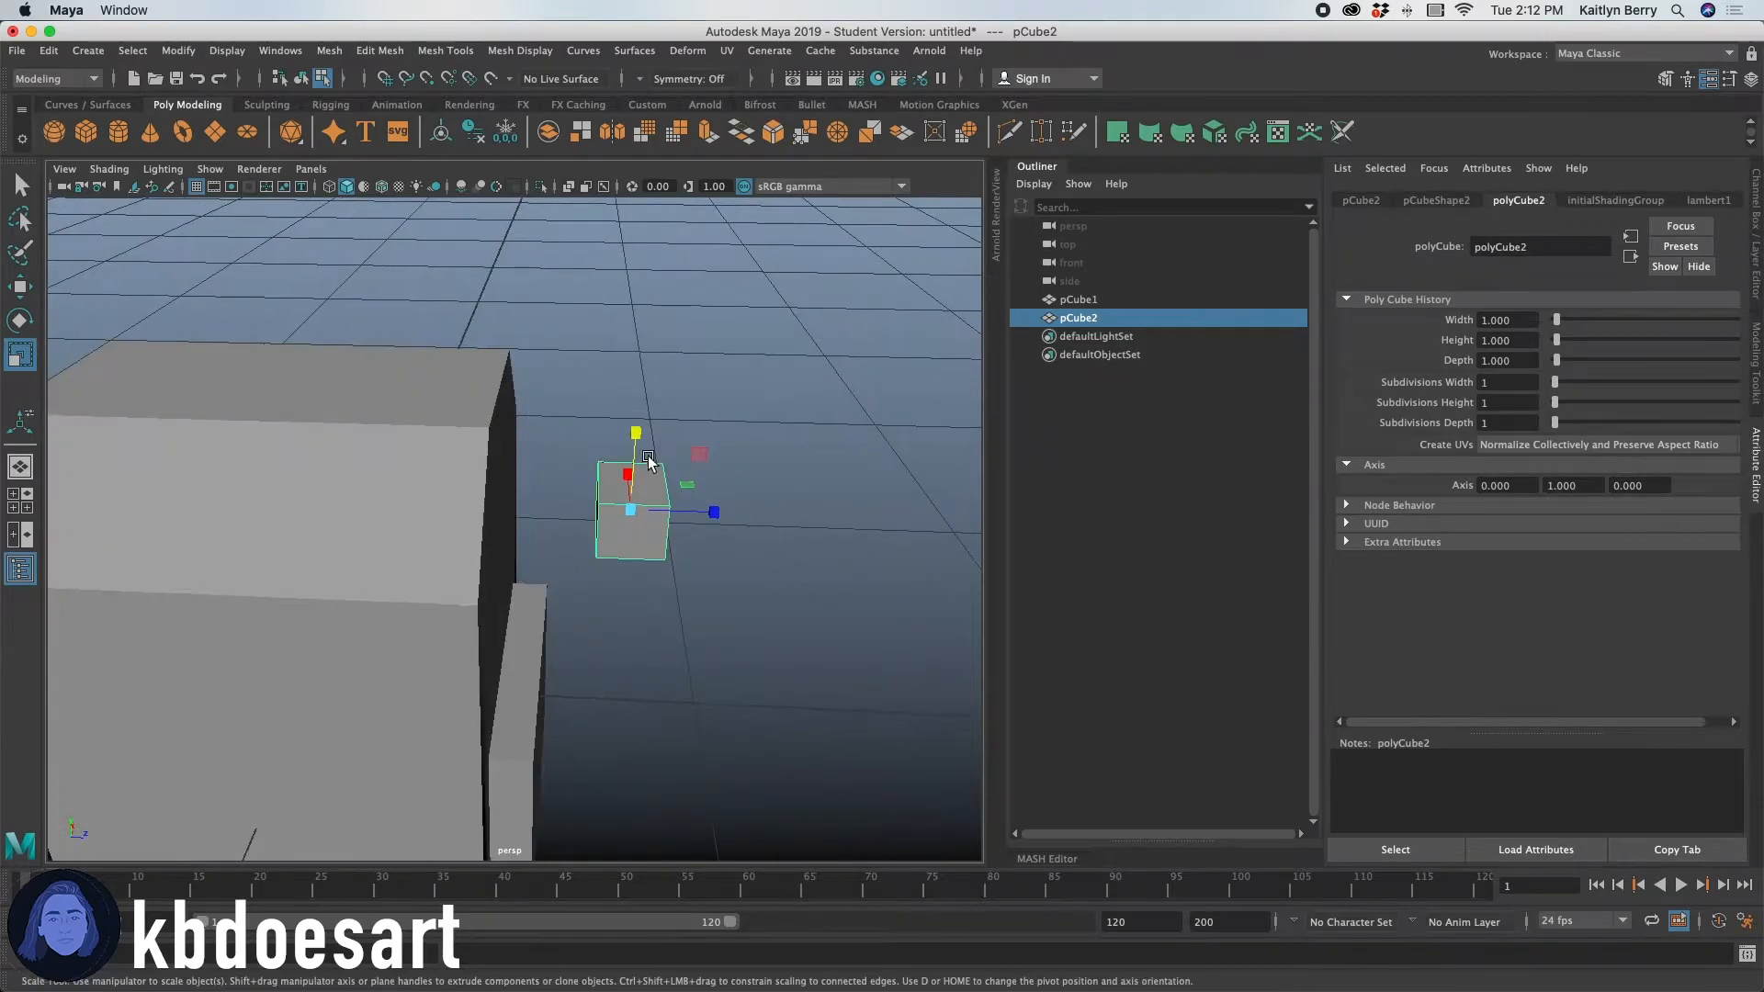
pyautogui.press('w')
pyautogui.moveTo(710, 511); pyautogui.dragTo(551, 540)
pyautogui.click(598, 492)
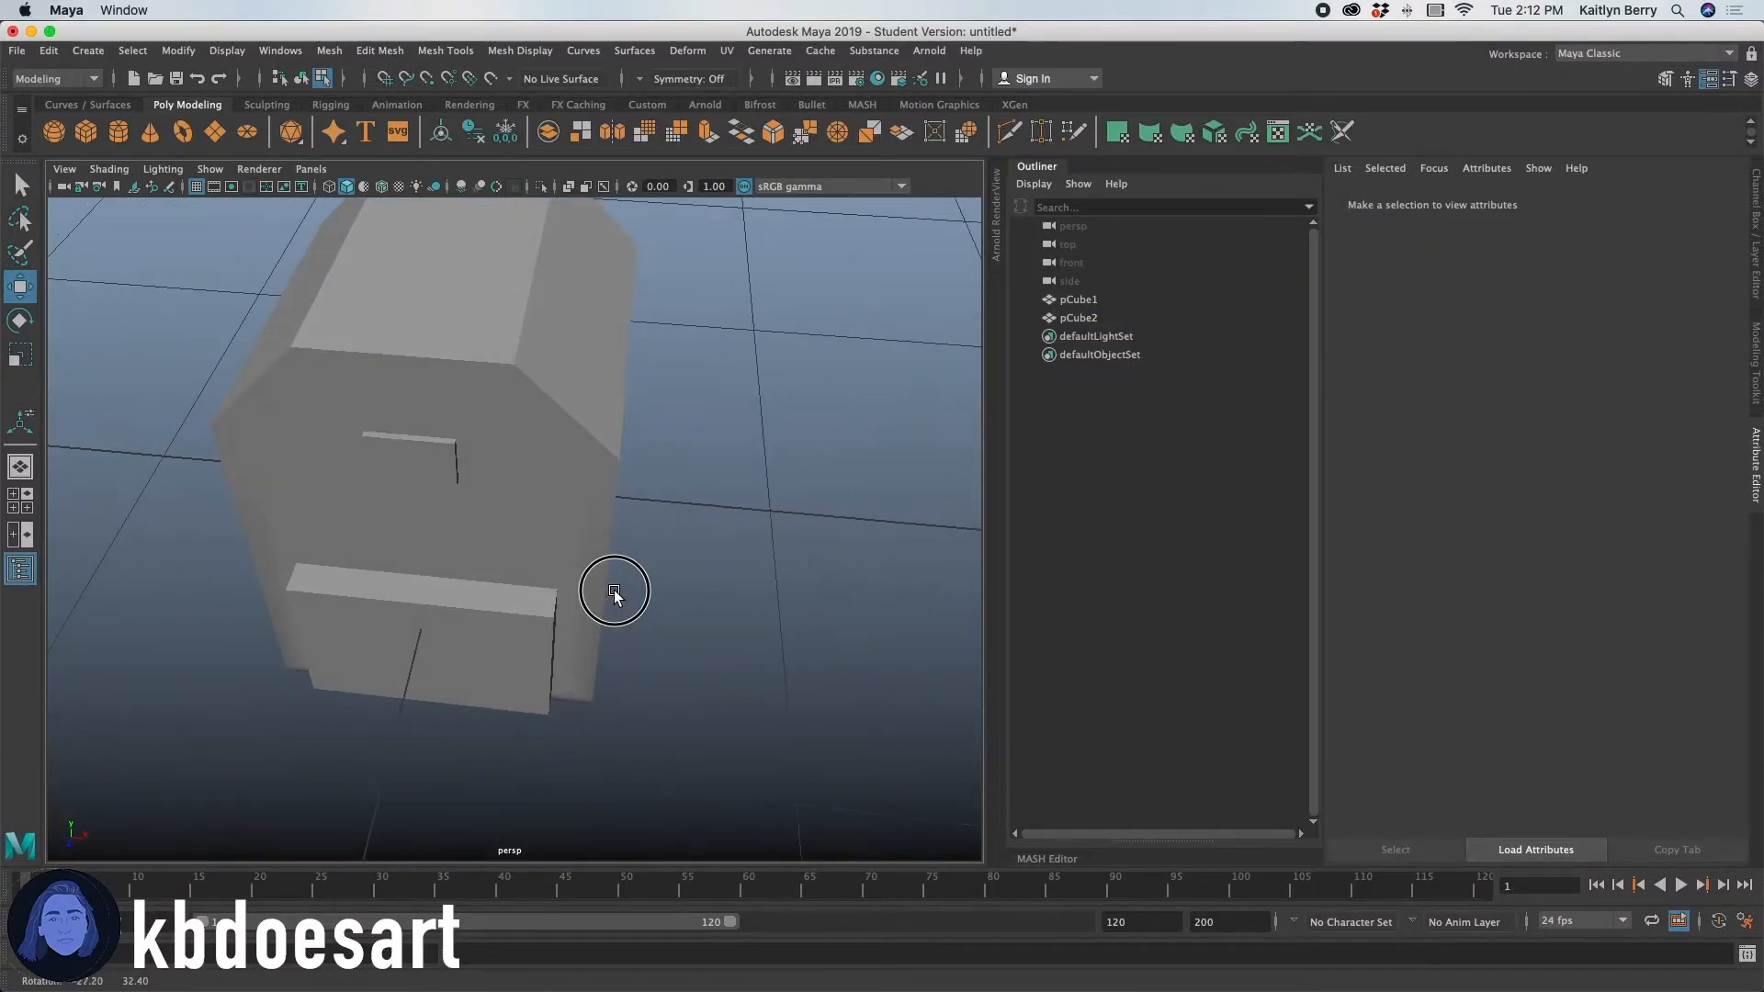
pyautogui.keyDown('alt'); pyautogui.moveTo(610, 599); pyautogui.dragTo(587, 639); pyautogui.keyUp('alt')
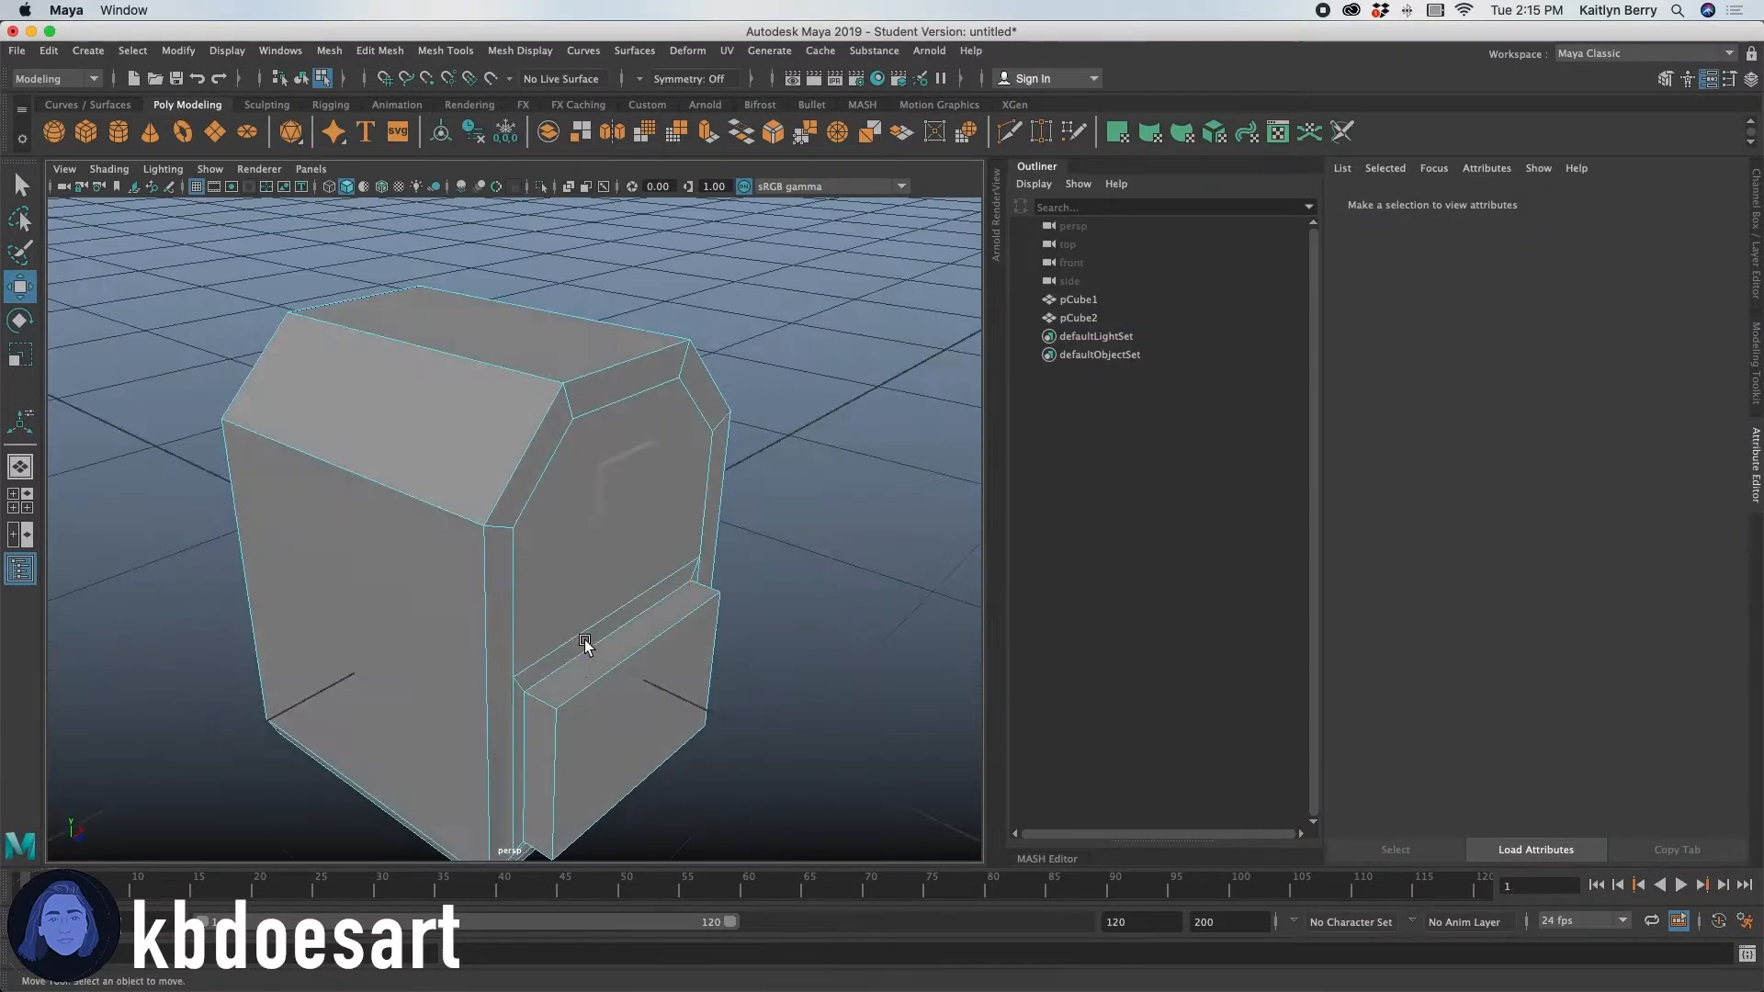
# Bevel the corner edges of the front pocket with a fraction of 0.5 and check the smooth preview.
pyautogui.click(539, 708)
pyautogui.keyDown('alt'); pyautogui.moveTo(792, 650); pyautogui.dragTo(627, 555); pyautogui.keyUp('alt')
pyautogui.keyDown('shift'); pyautogui.click(485, 404); pyautogui.keyUp('shift')
pyautogui.keyDown('alt'); pyautogui.moveTo(452, 444); pyautogui.dragTo(527, 471); pyautogui.keyUp('alt')
pyautogui.keyDown('shift'); pyautogui.click(448, 382); pyautogui.keyUp('shift')
pyautogui.keyDown('alt'); pyautogui.moveTo(447, 382); pyautogui.dragTo(620, 456); pyautogui.keyUp('alt')
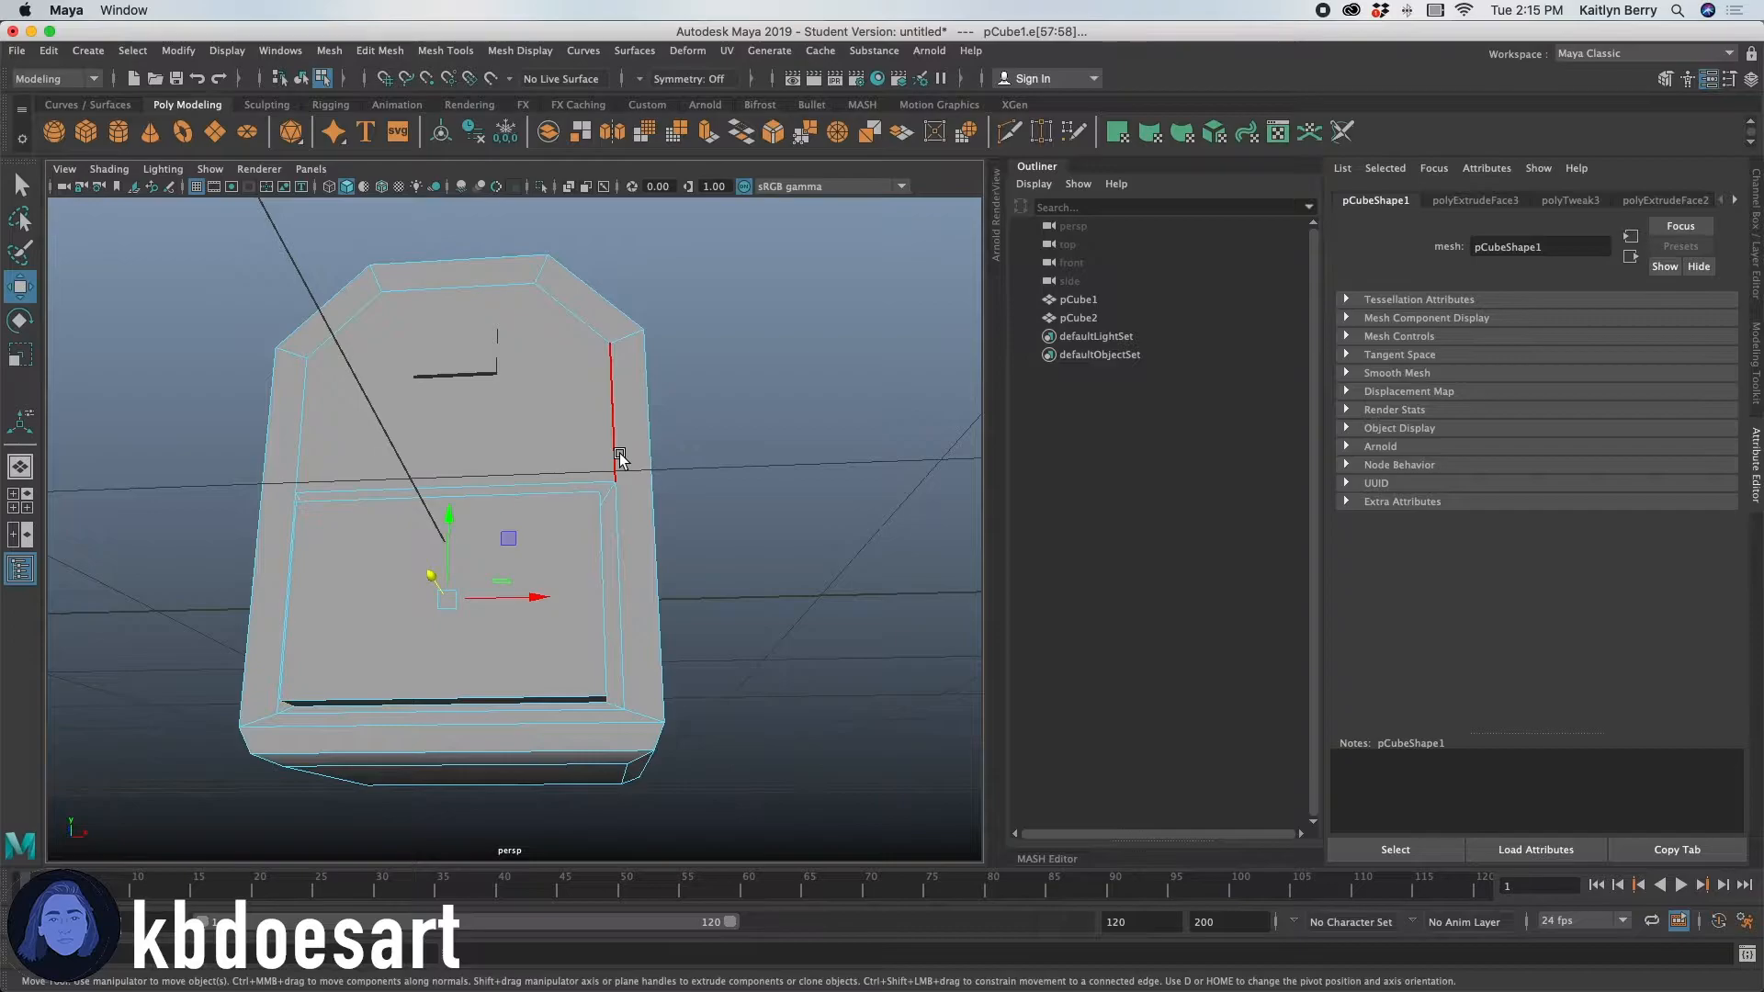
pyautogui.hotkey('ctrl', 'b')
pyautogui.keyDown('alt'); pyautogui.moveTo(705, 415); pyautogui.dragTo(626, 500); pyautogui.keyUp('alt')
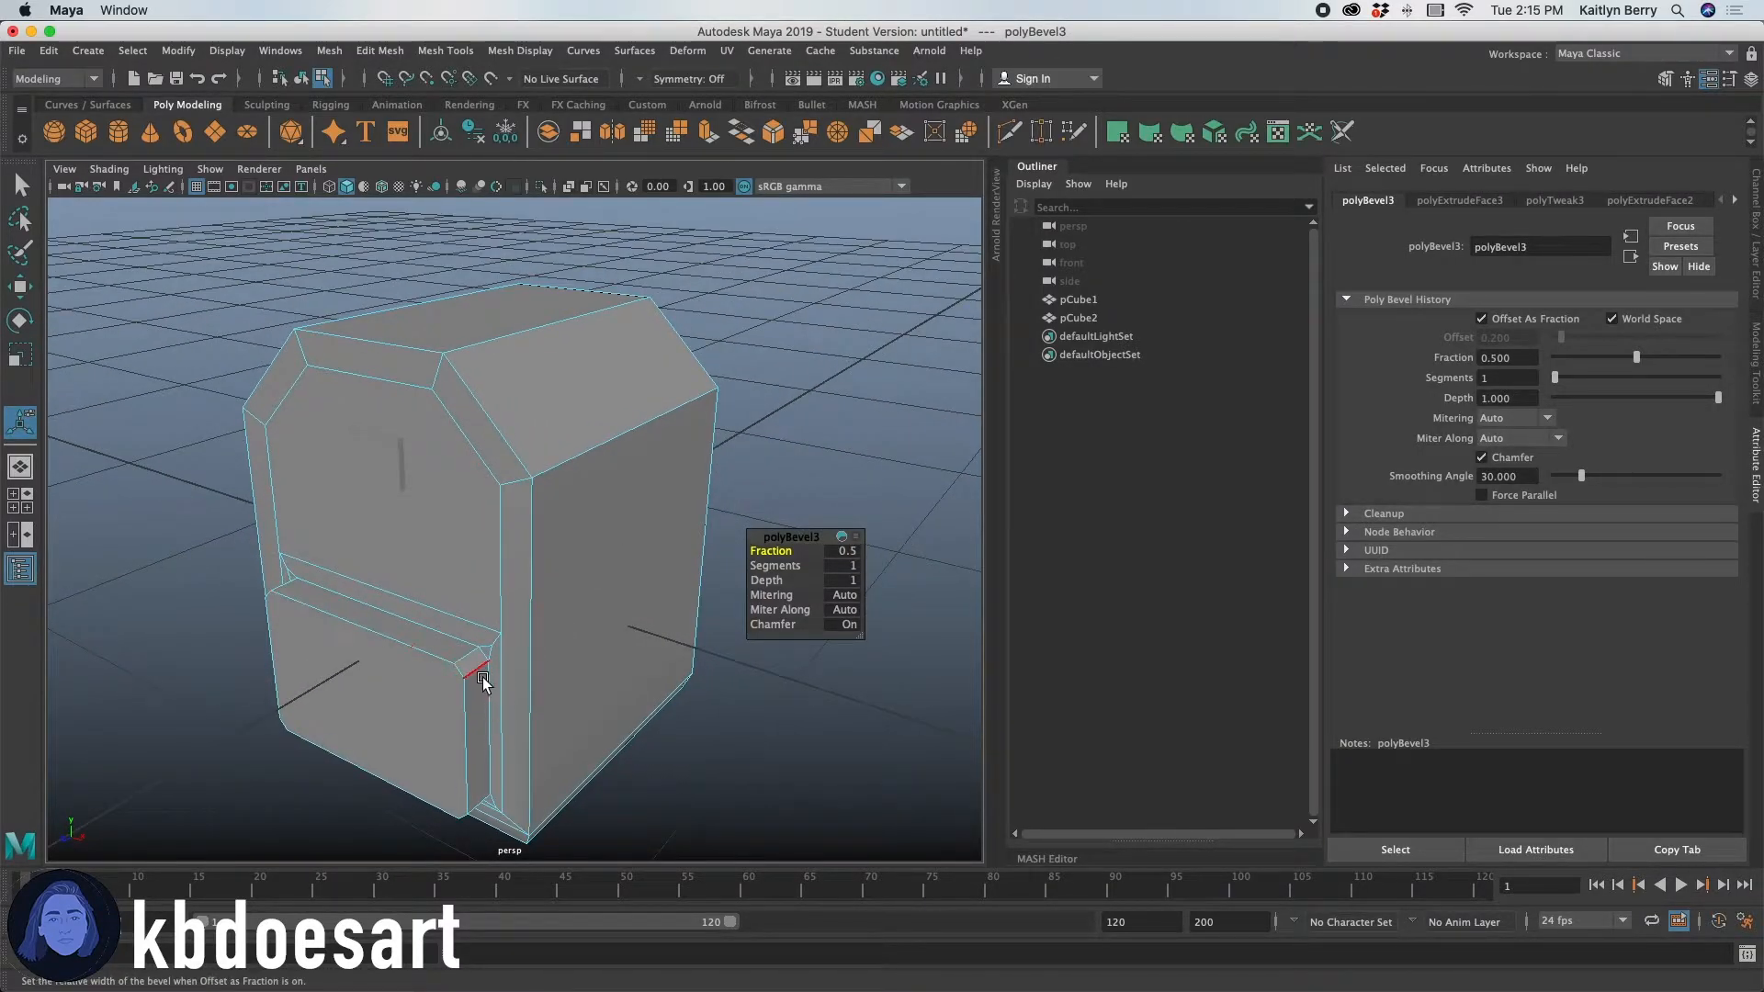
pyautogui.press('3')
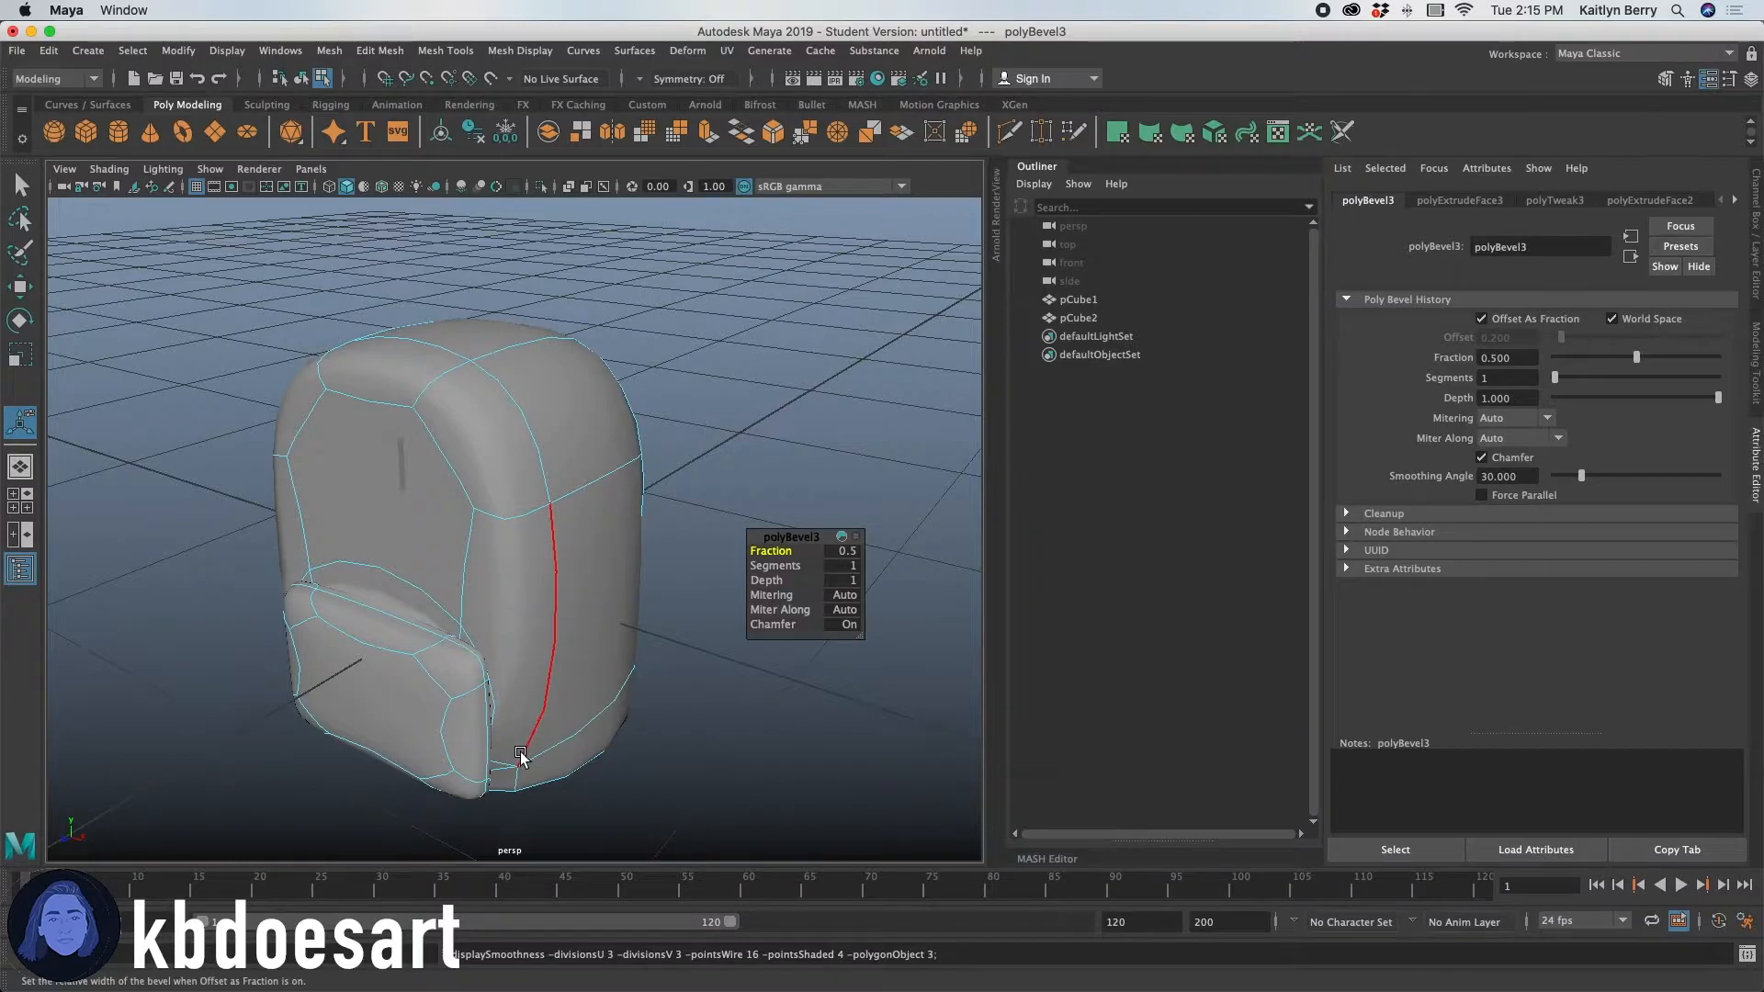
pyautogui.press('1')
# Bevel the edges where the pocket meets the backpack front, using 2 segments.
pyautogui.scroll(4, 485, 623)
pyautogui.click(427, 676)
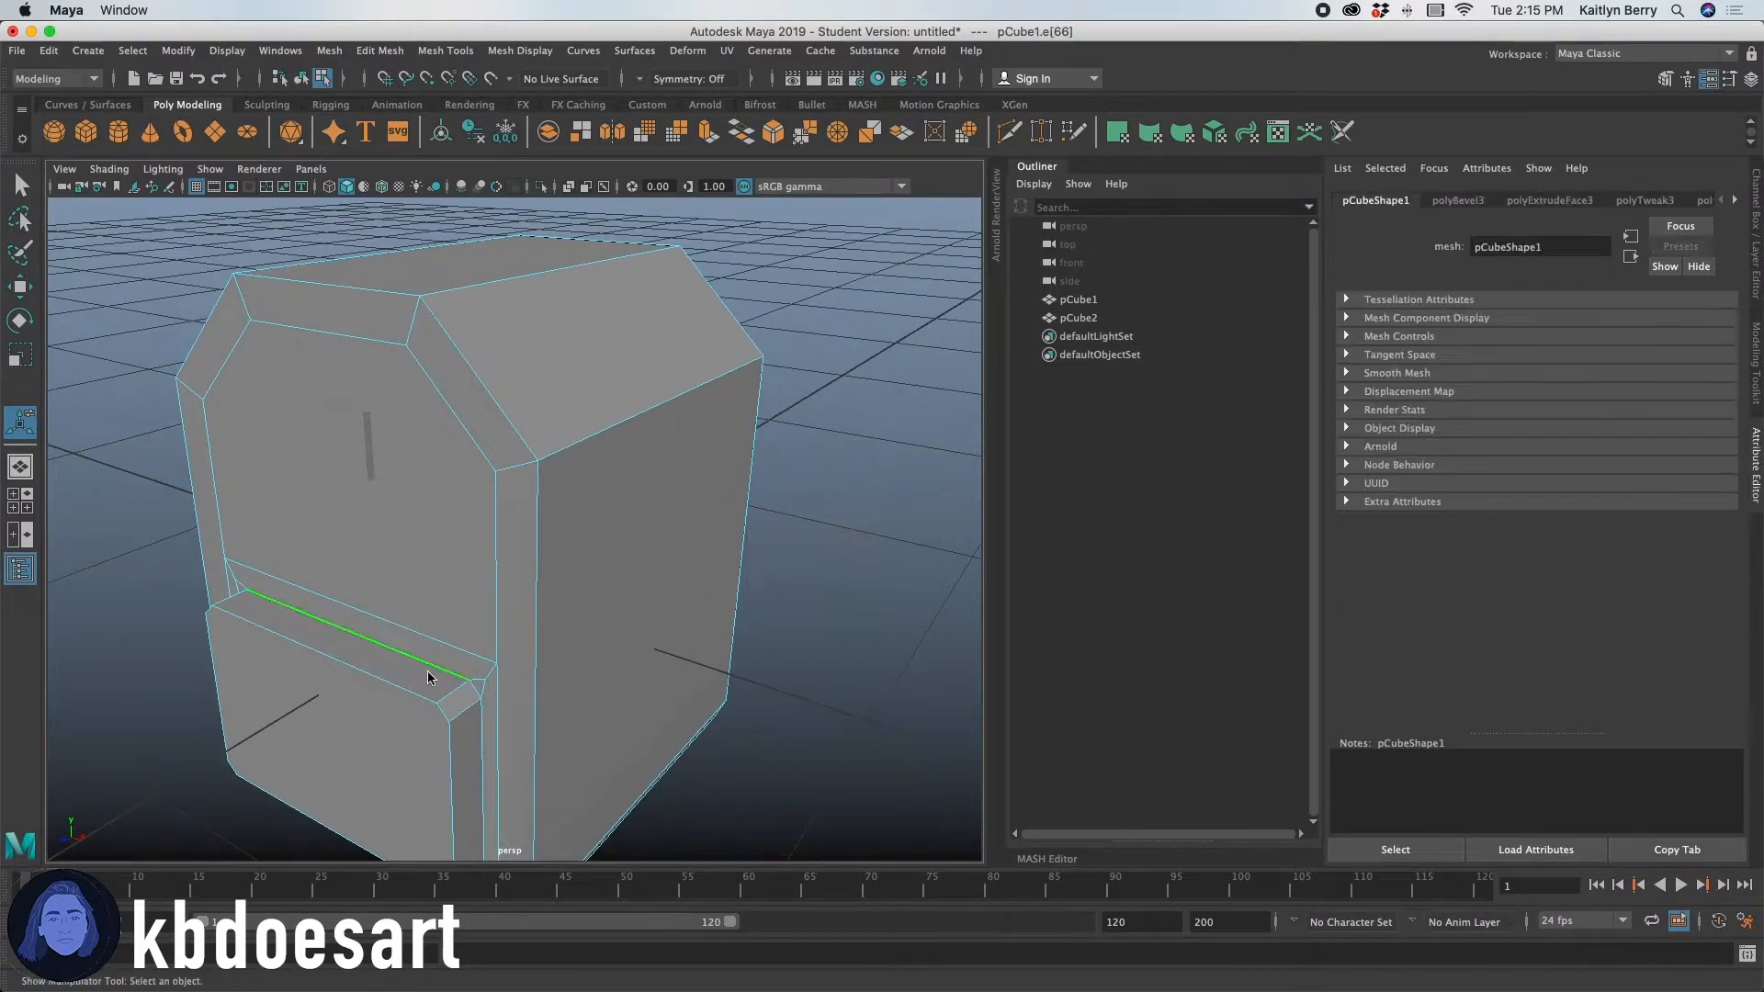
pyautogui.hotkey('ctrl', 'b')
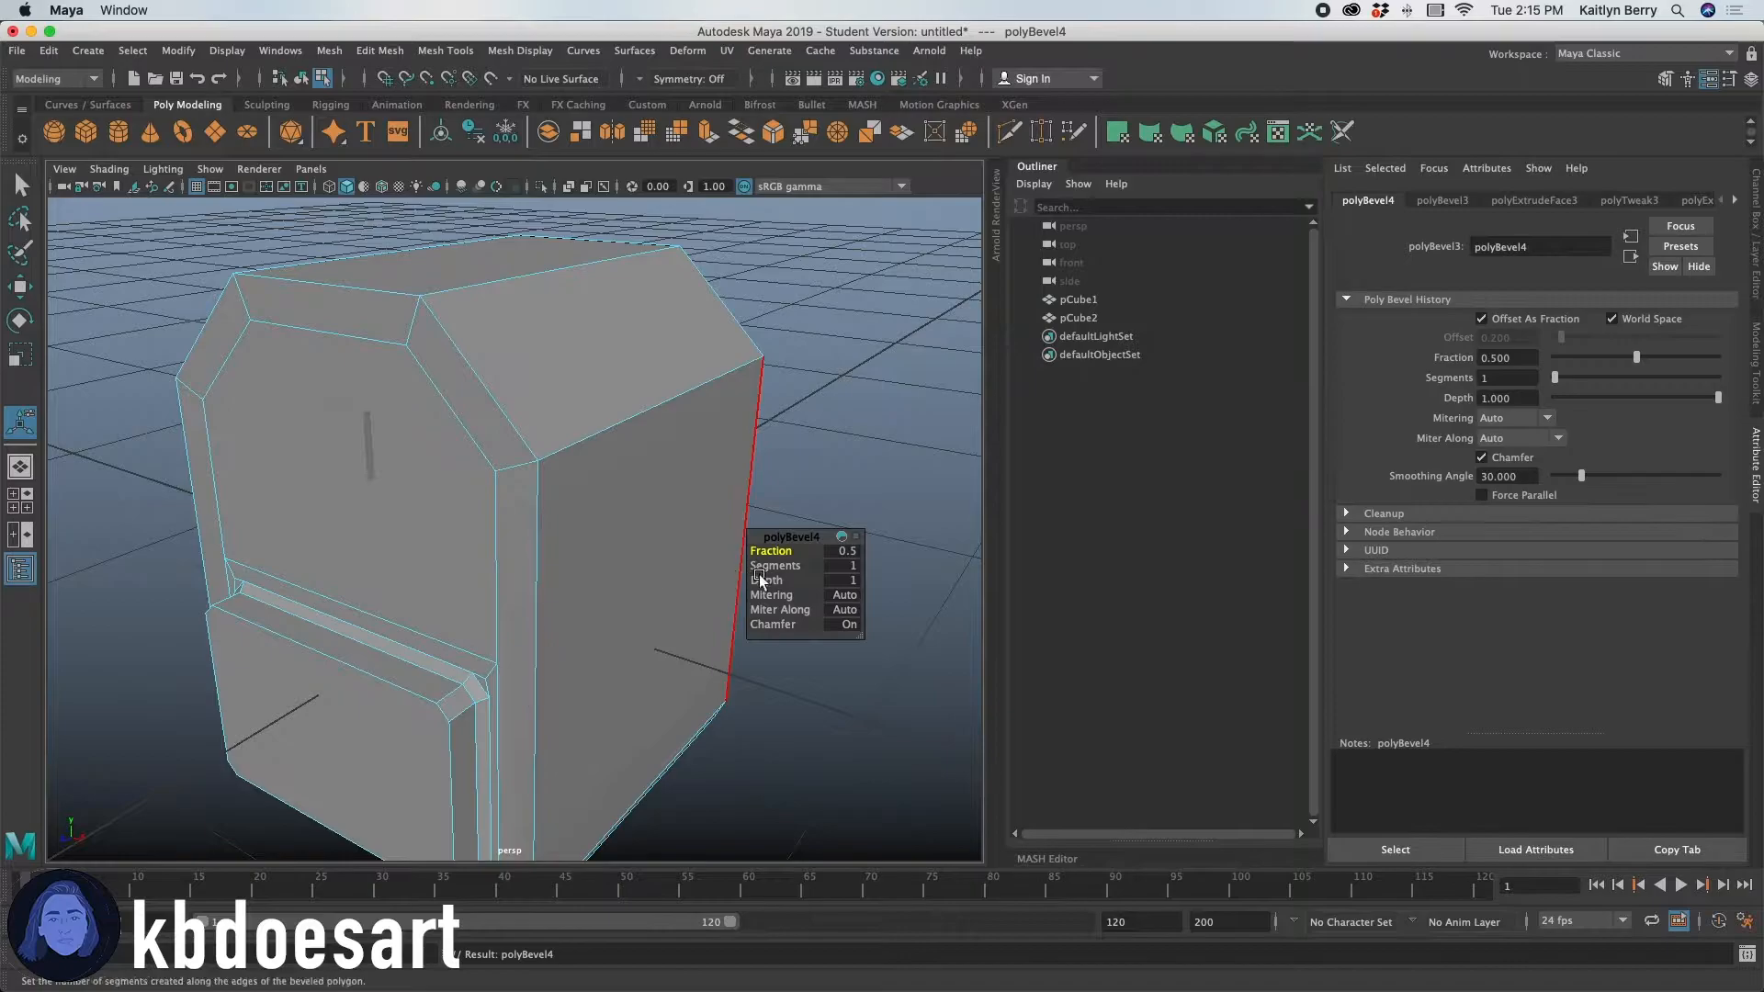
pyautogui.press('3')
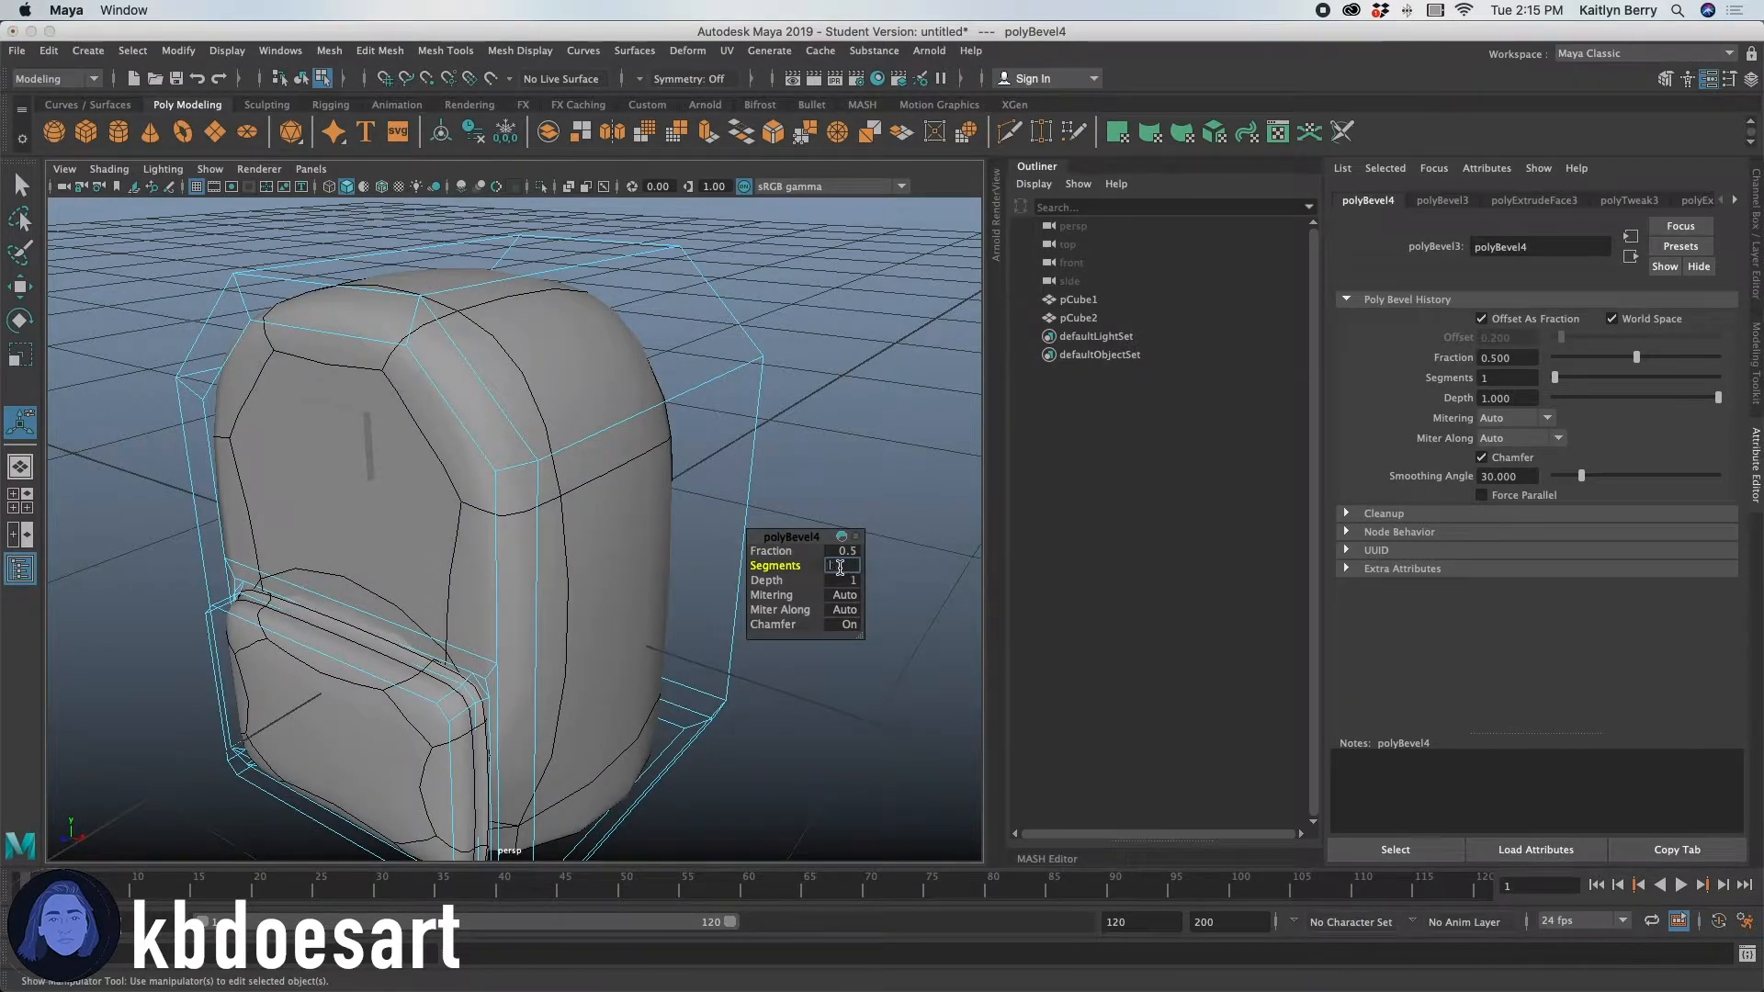
pyautogui.press('Return')
pyautogui.press('1')
# Set the pocket base bevel's fraction to 0.2 and compare the result in smooth preview.
pyautogui.click(842, 551)
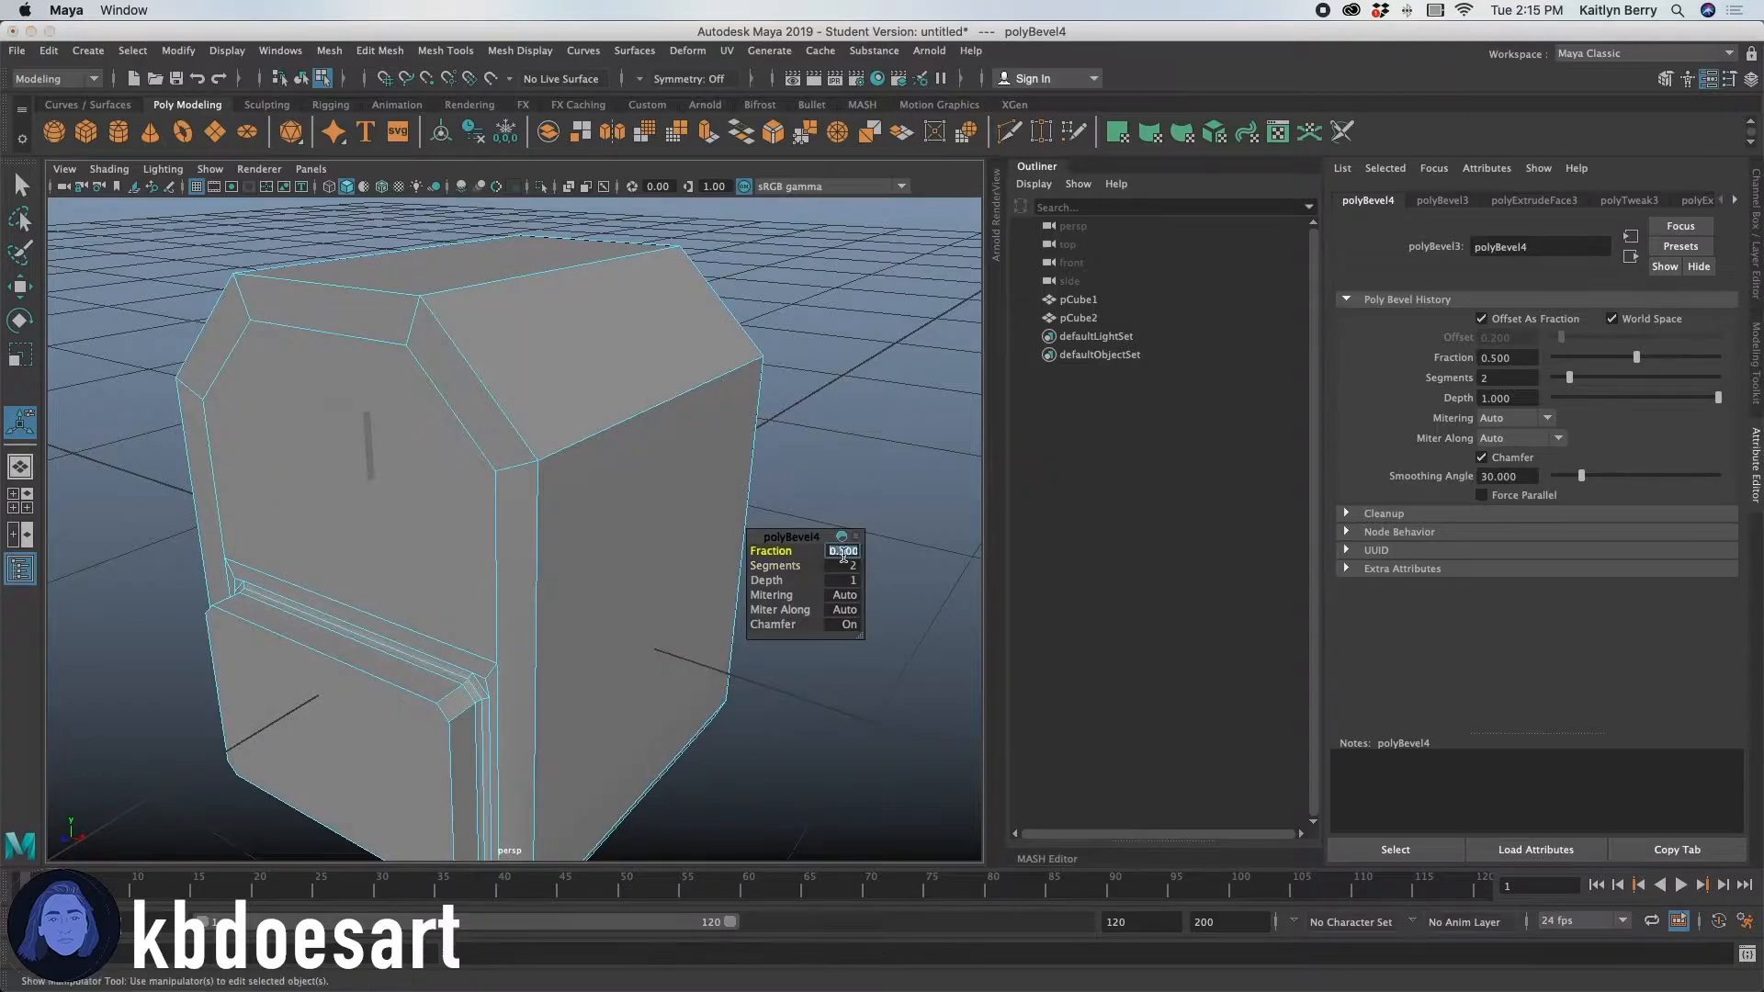
pyautogui.click(782, 555)
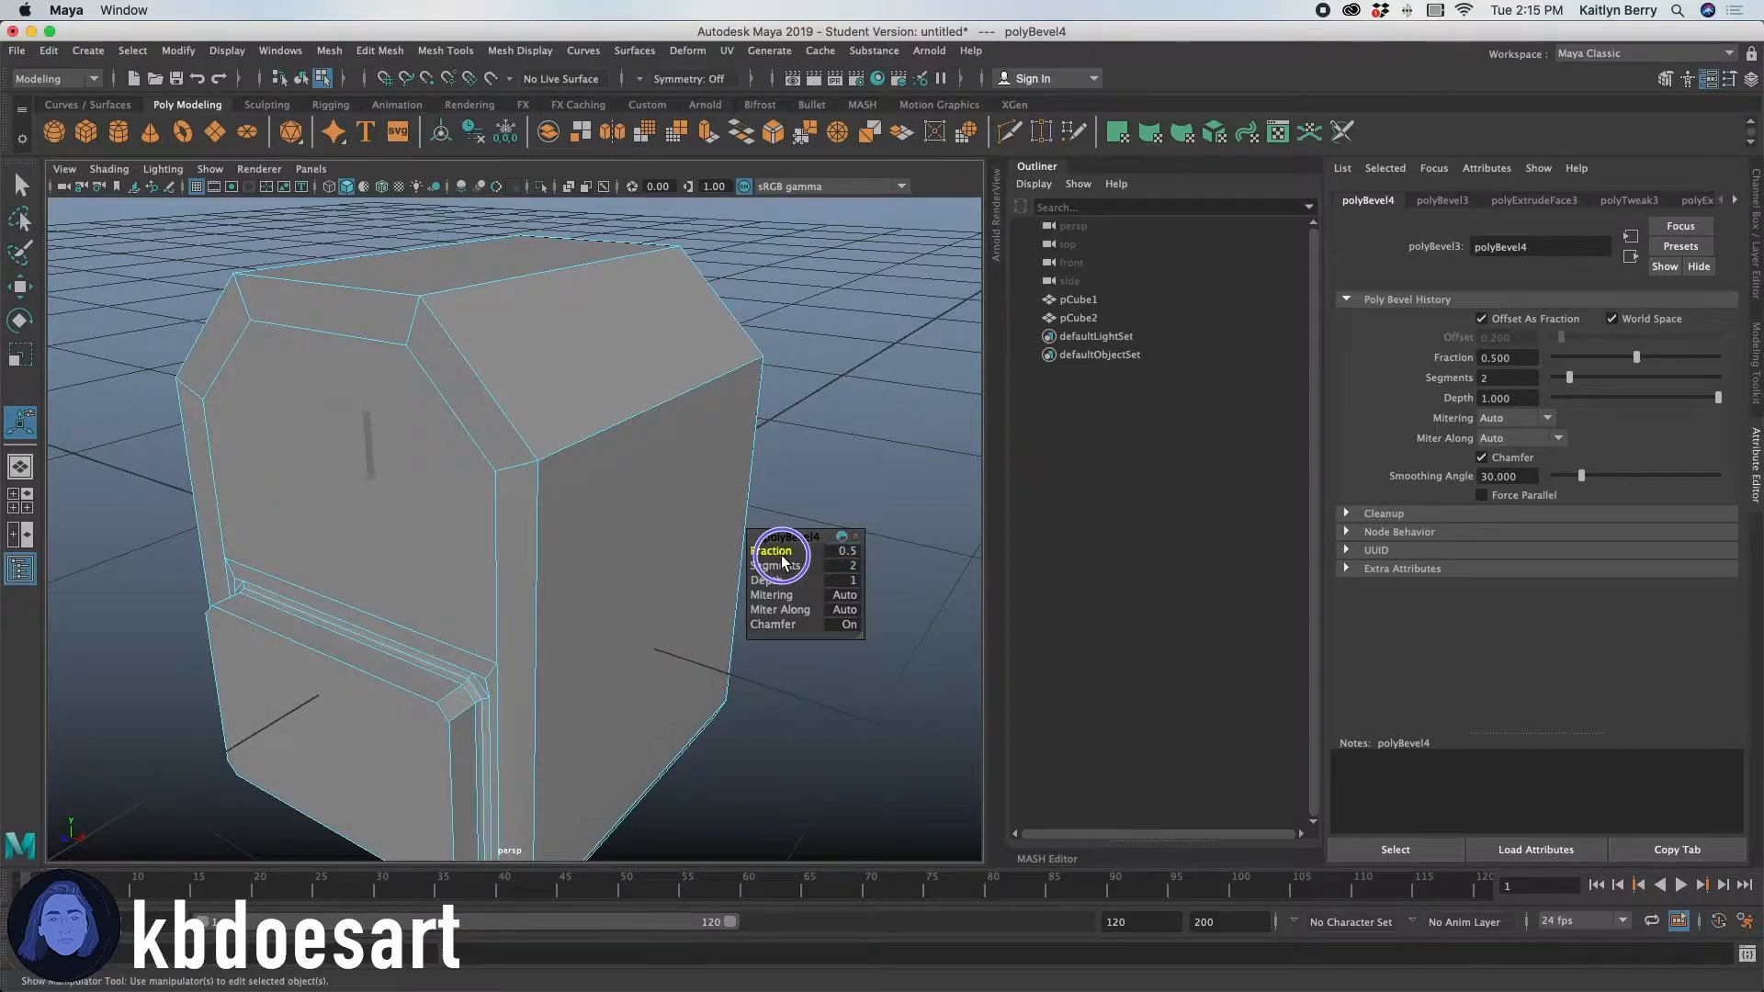
pyautogui.moveTo(787, 553); pyautogui.dragTo(759, 555)
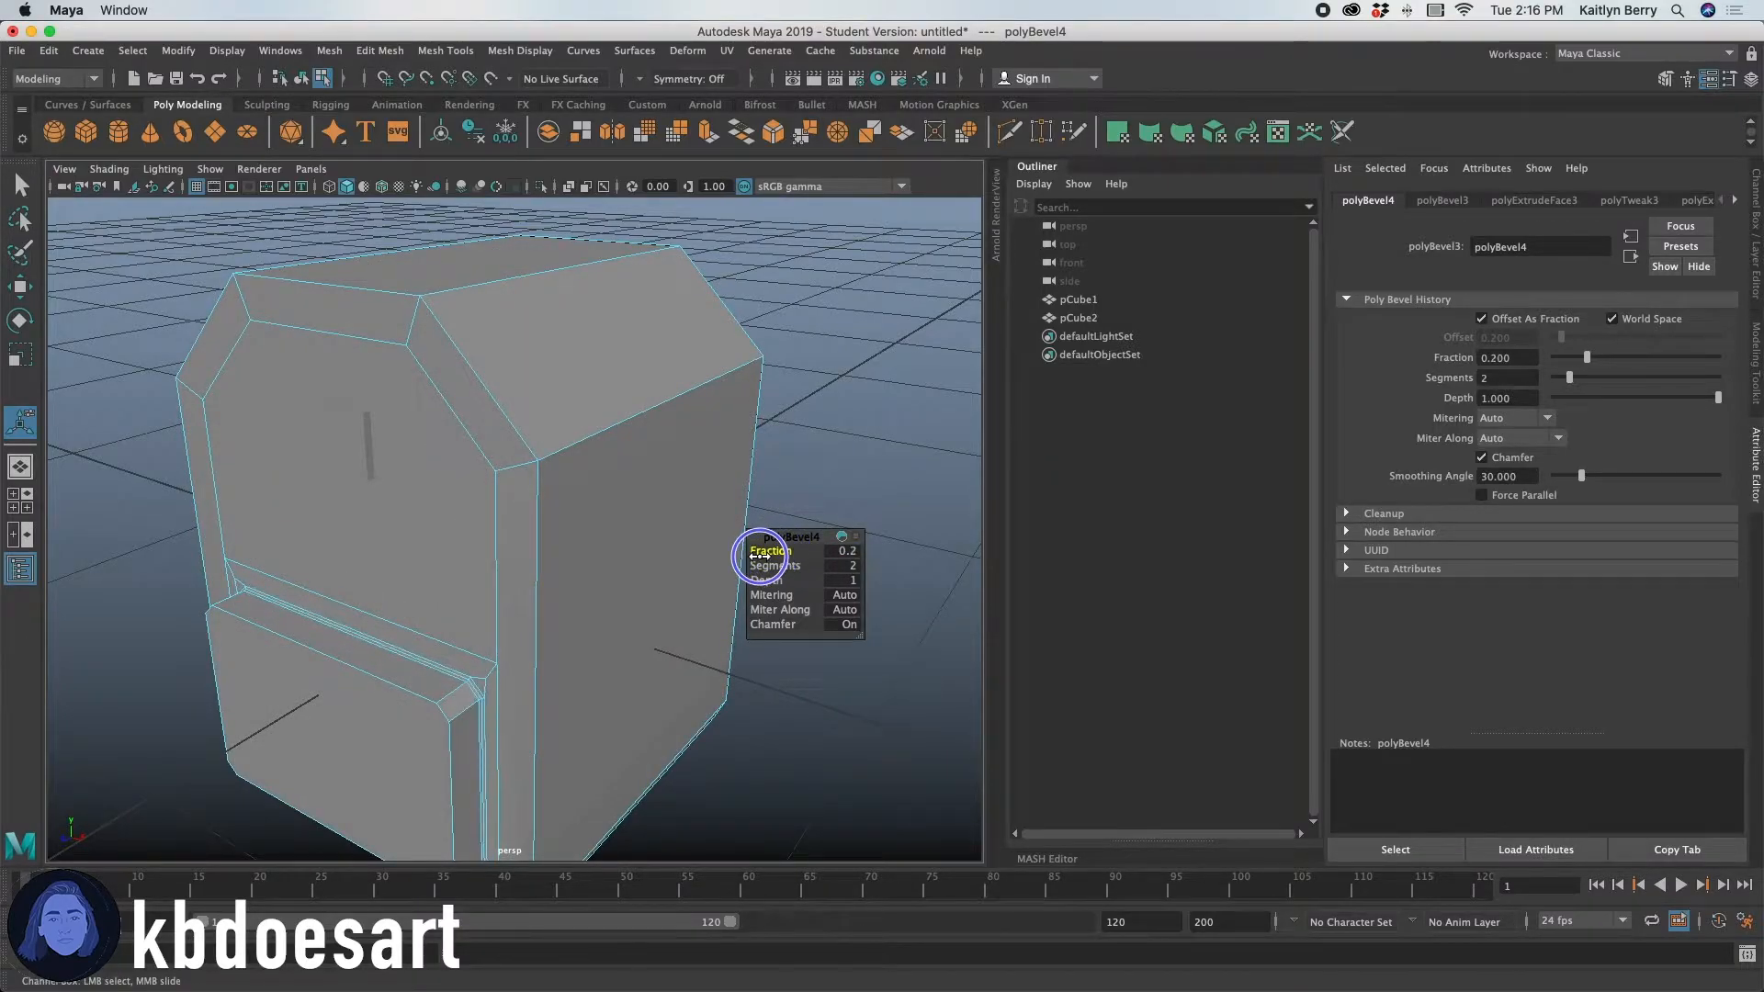
pyautogui.press('3')
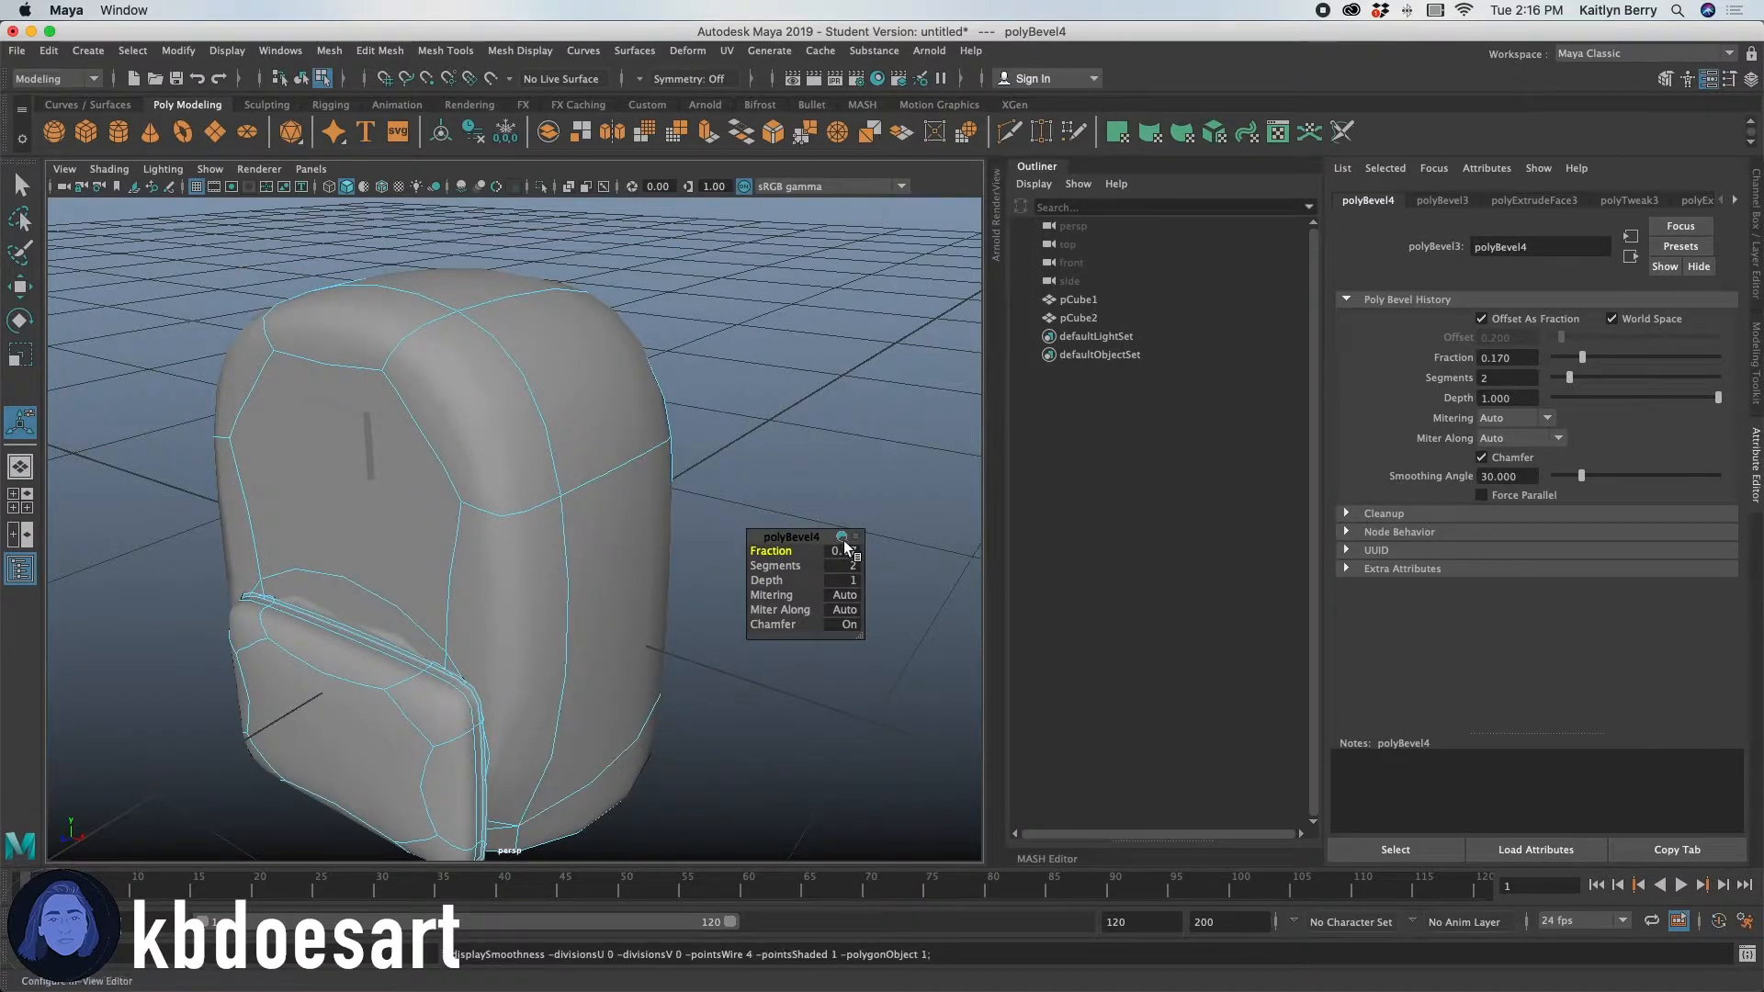
pyautogui.press('1')
pyautogui.moveTo(780, 552); pyautogui.dragTo(777, 550)
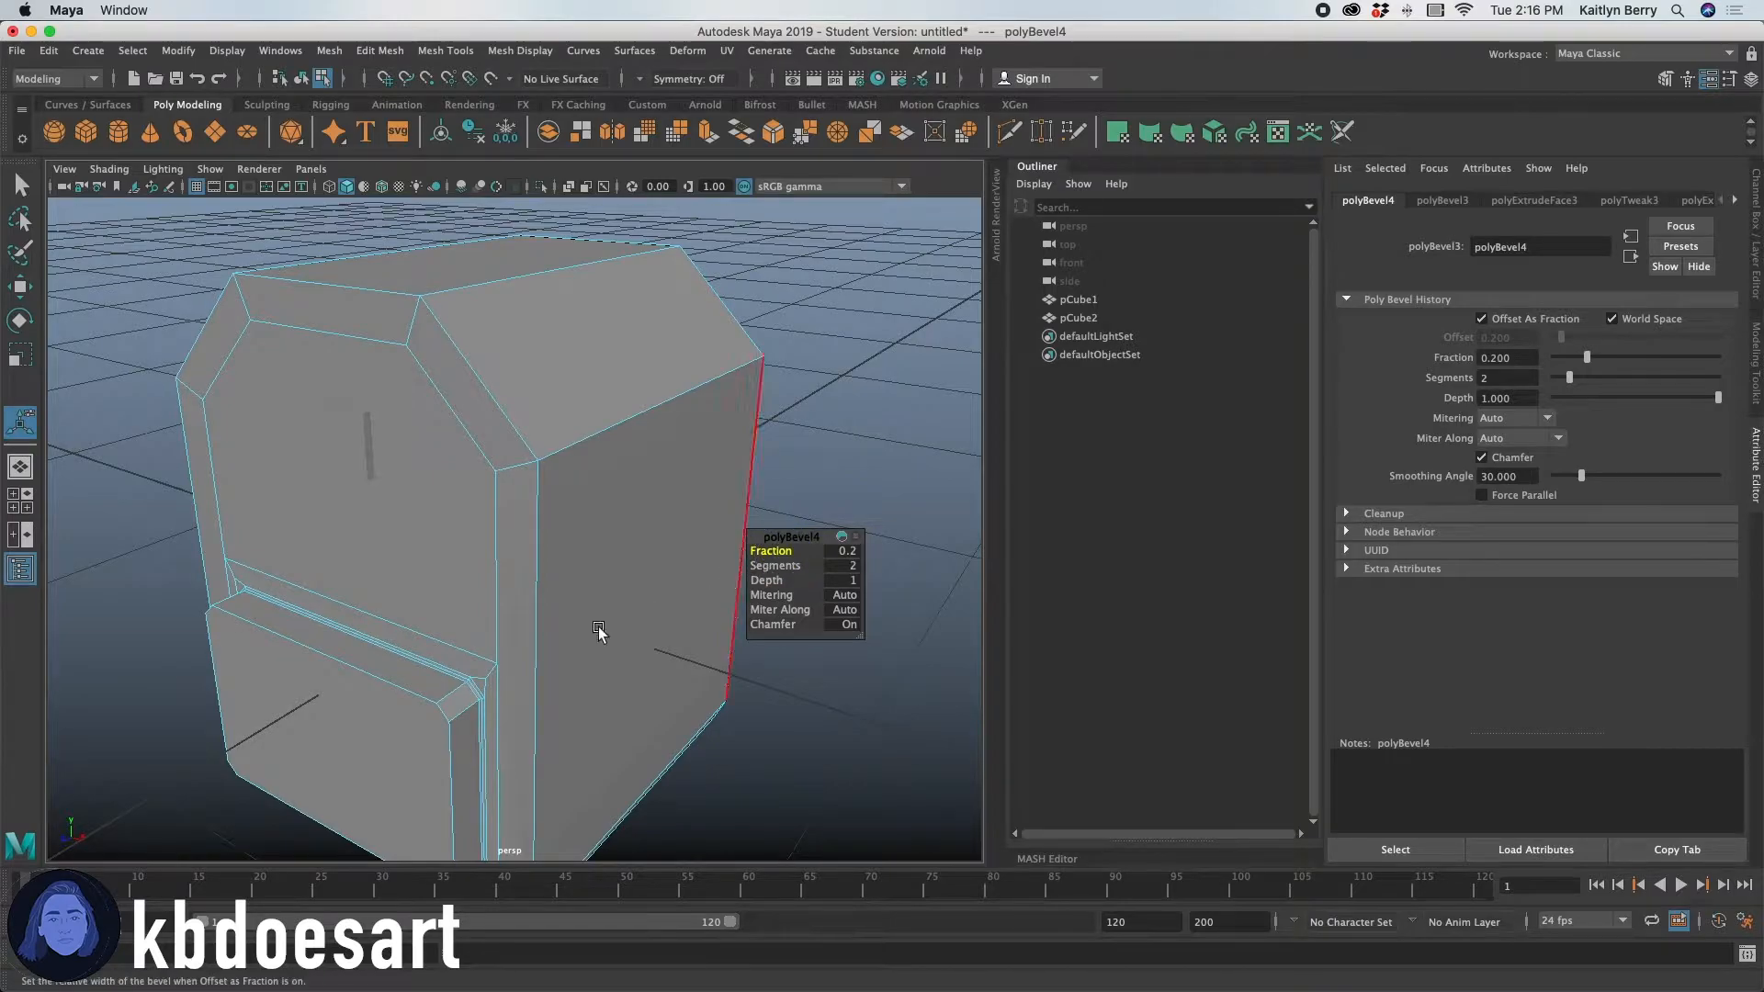
pyautogui.press('3')
pyautogui.press('1')
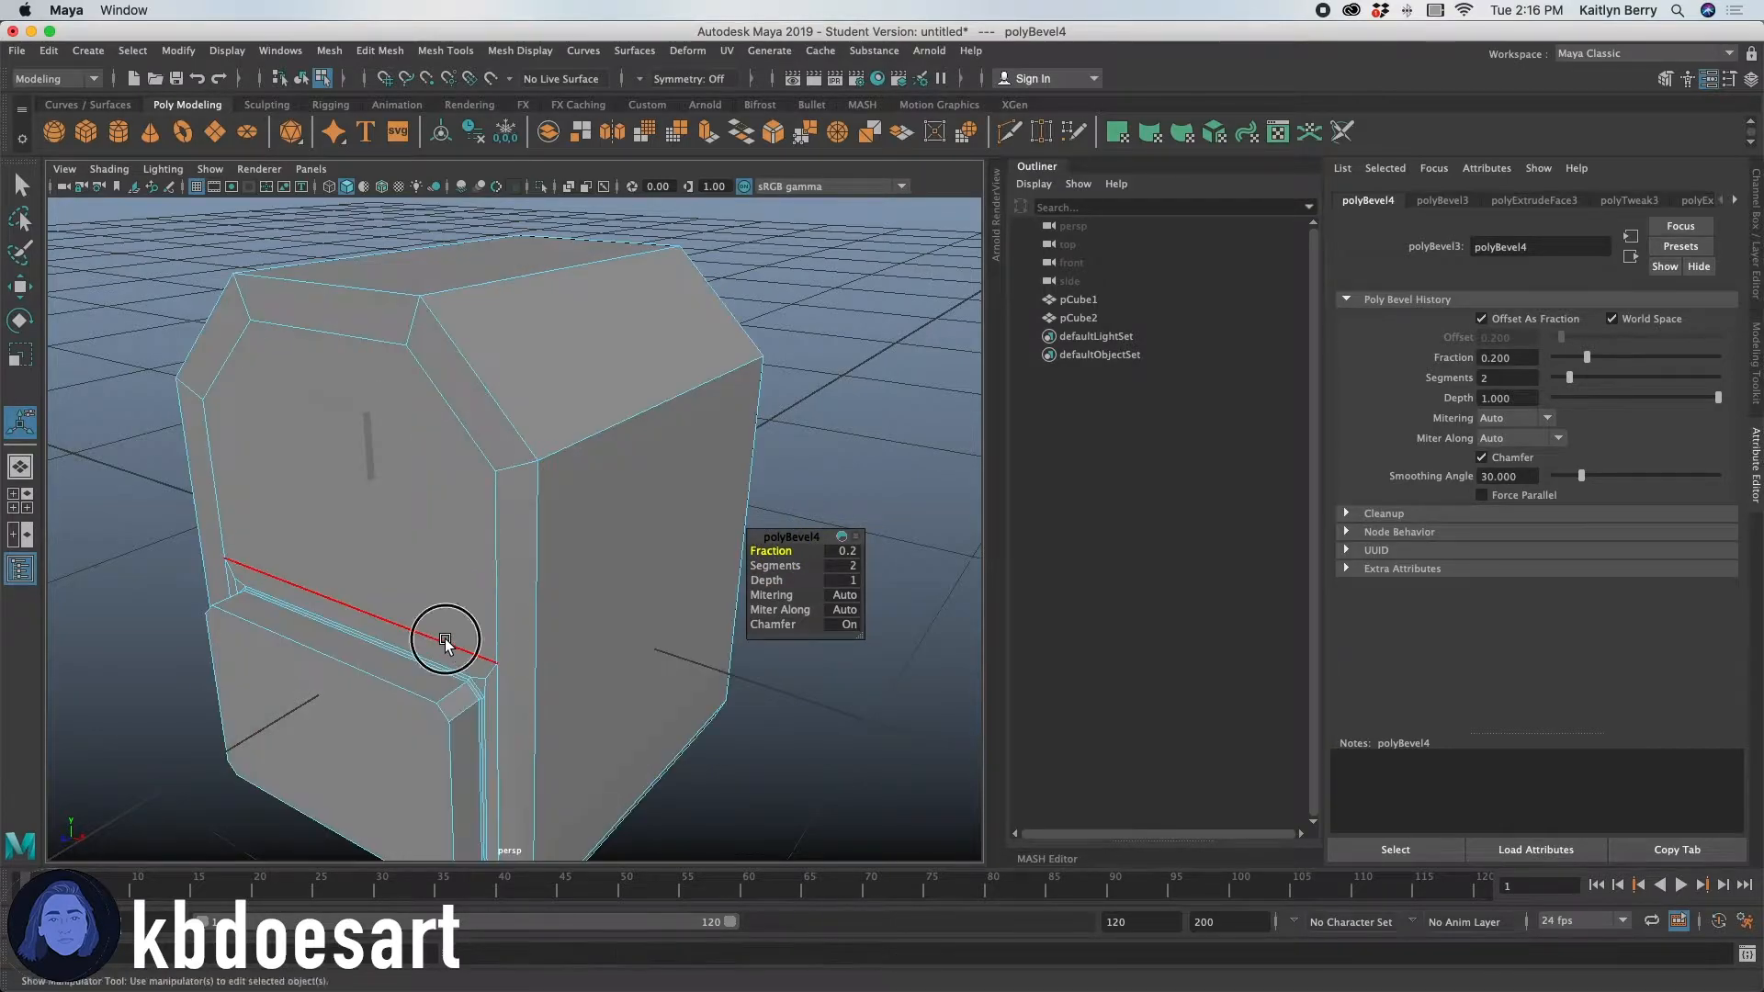
# Bevel the outer edge loop around the pocket base with a fraction of 0.01, checking the smooth preview.
pyautogui.doubleClick(445, 641)
pyautogui.hotkey('ctrl', 'b')
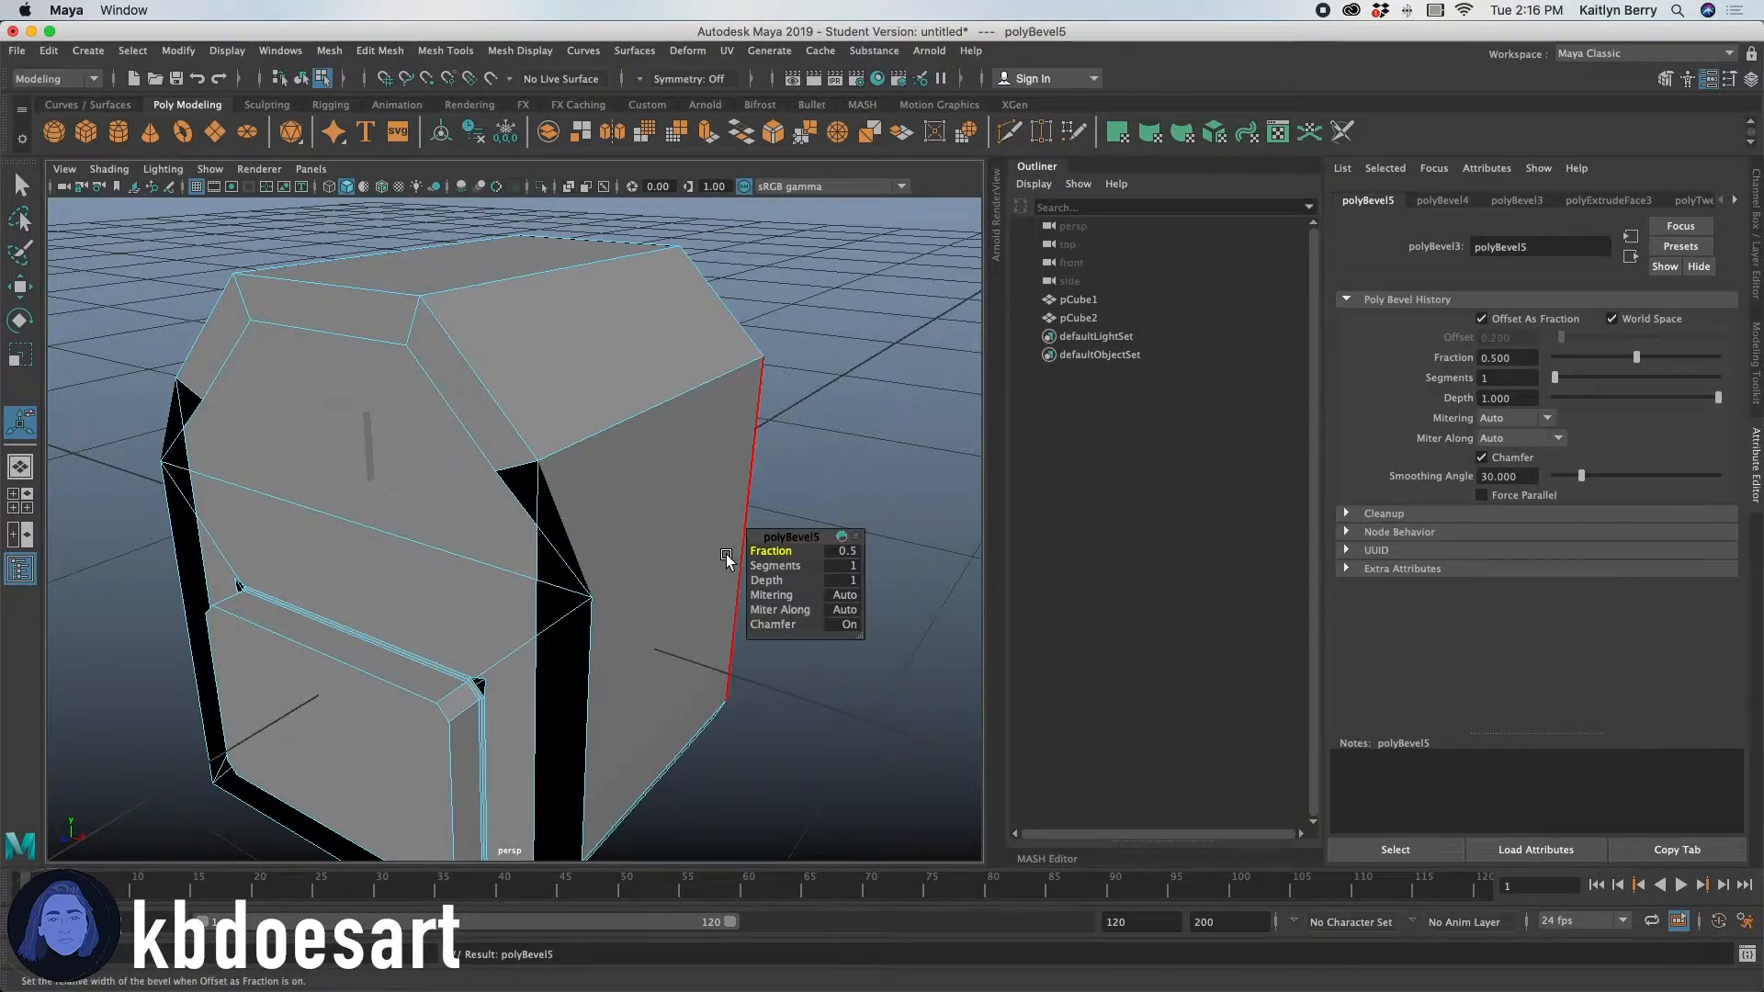
pyautogui.moveTo(779, 556); pyautogui.dragTo(724, 569)
pyautogui.press('3')
pyautogui.press('1')
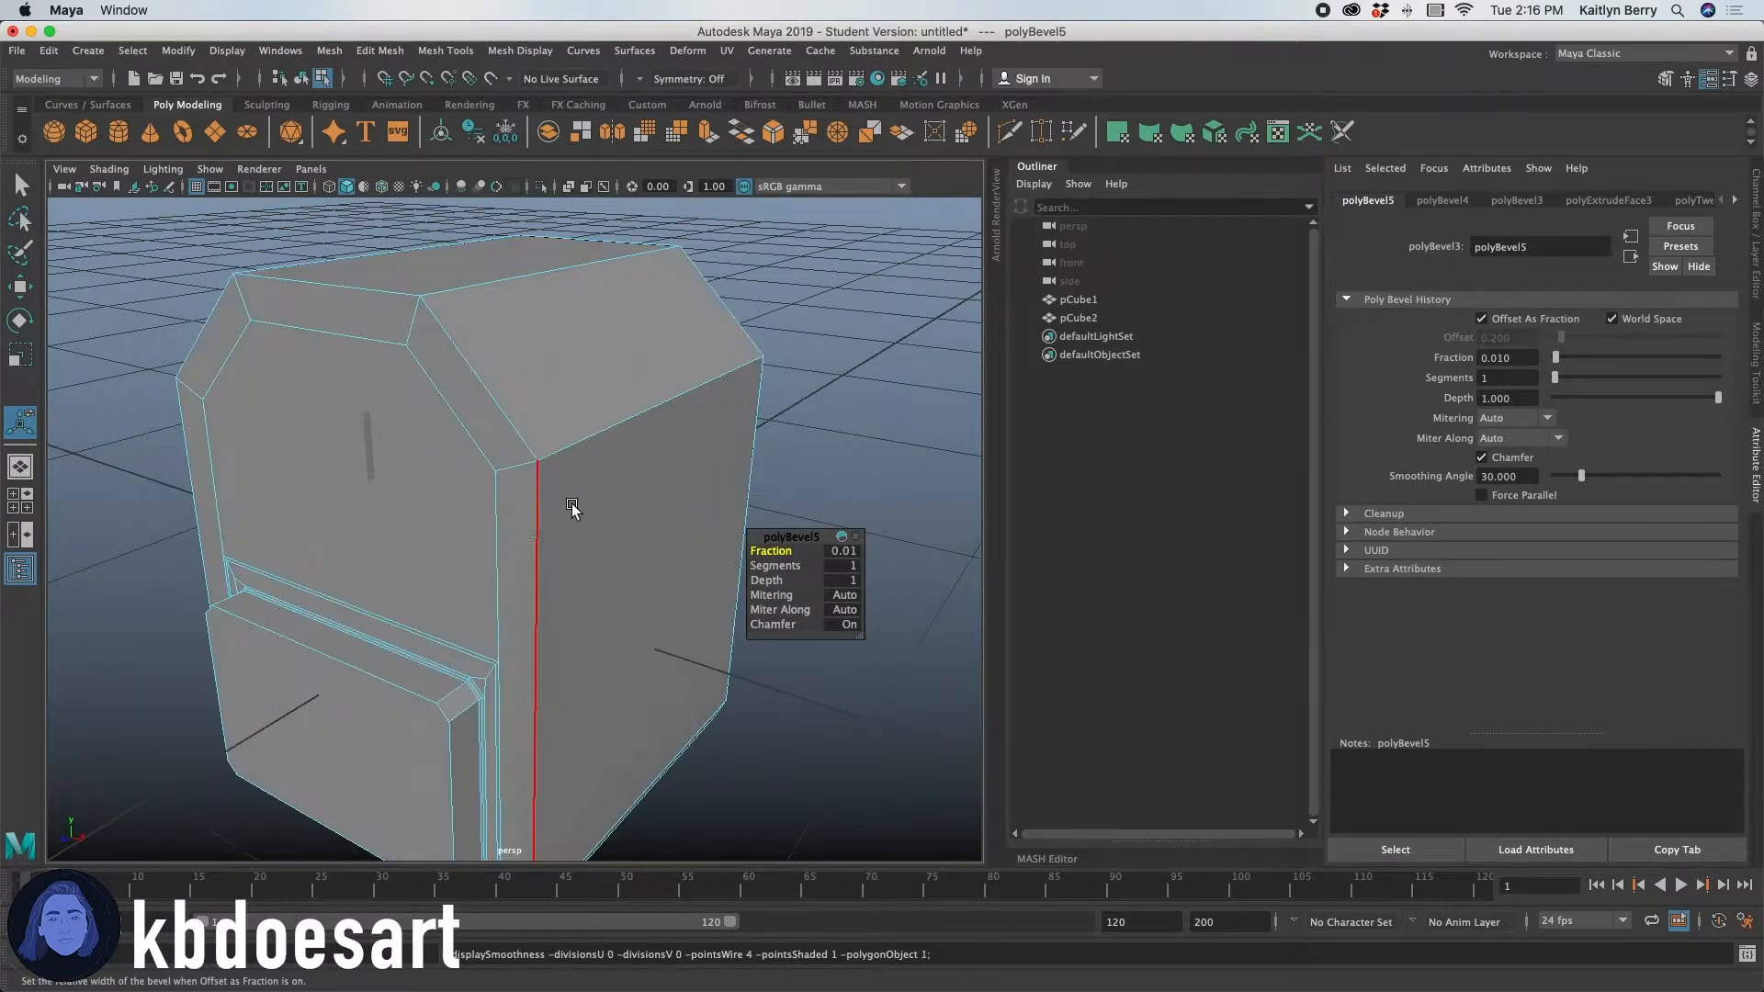
pyautogui.click(537, 522)
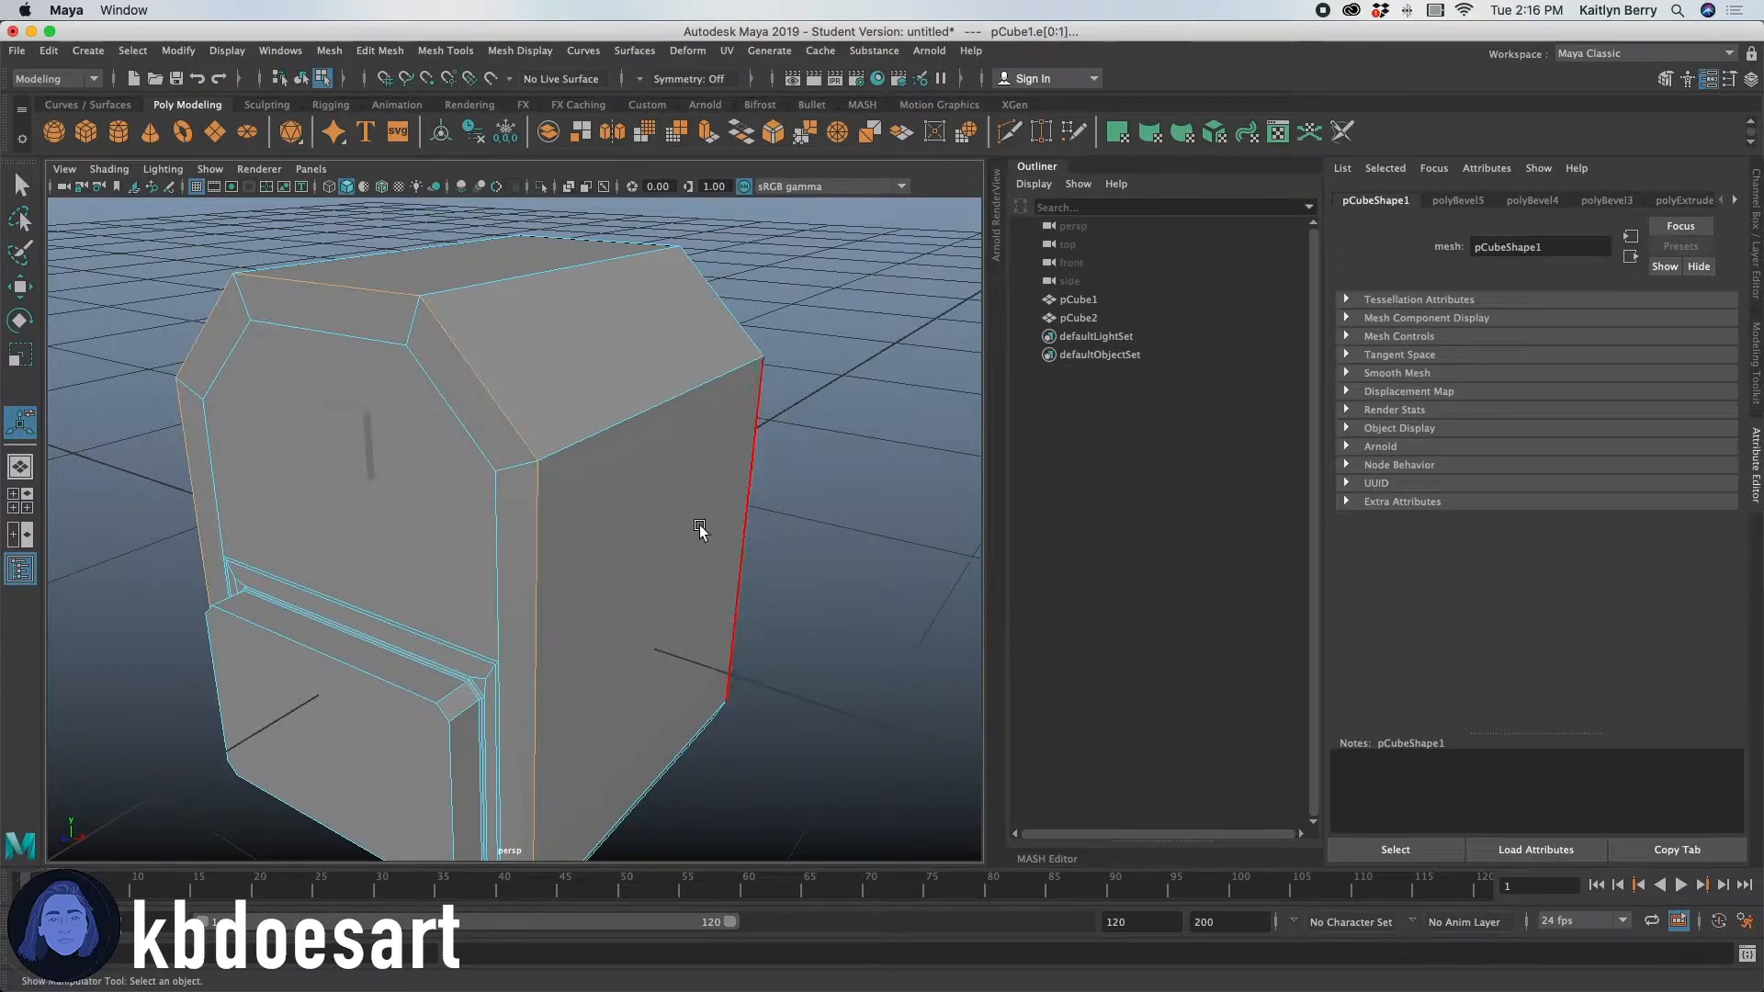
pyautogui.keyDown('alt'); pyautogui.moveTo(839, 555); pyautogui.dragTo(625, 551); pyautogui.keyUp('alt')
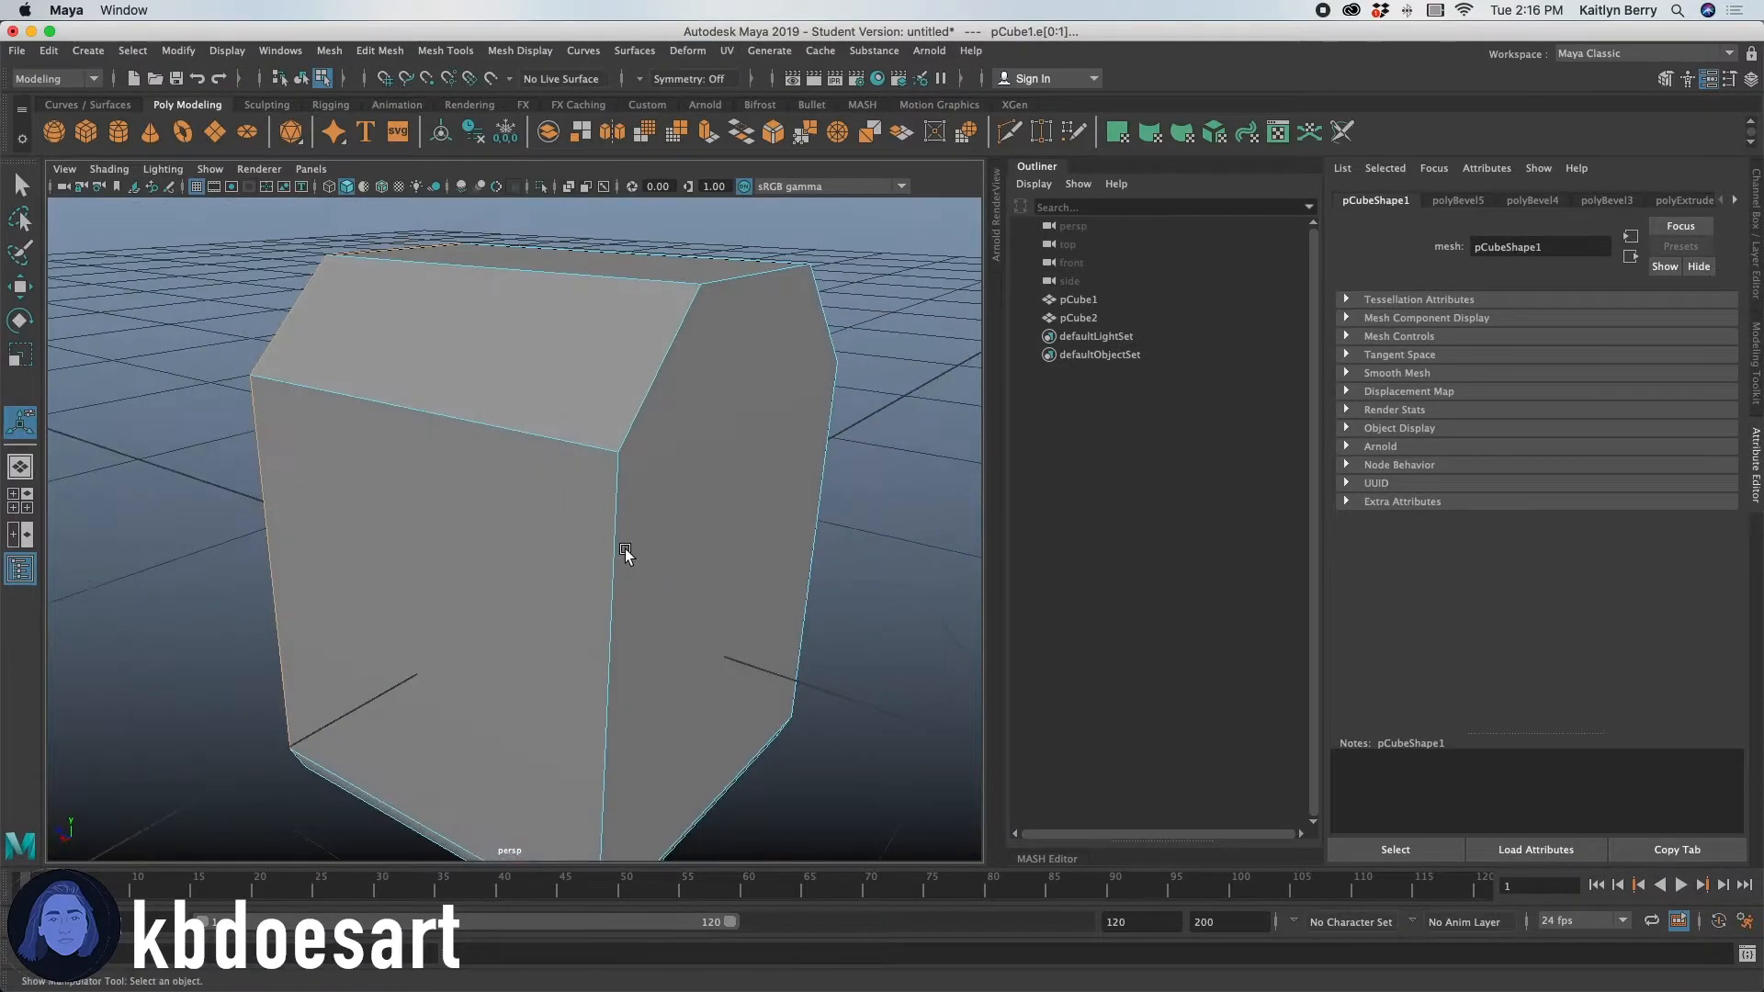
pyautogui.keyDown('alt'); pyautogui.moveTo(498, 604); pyautogui.dragTo(524, 483); pyautogui.keyUp('alt')
# Move all the backpack's rear vertices toward the front to make the body much thinner.
pyautogui.scroll(-5, 392, 562)
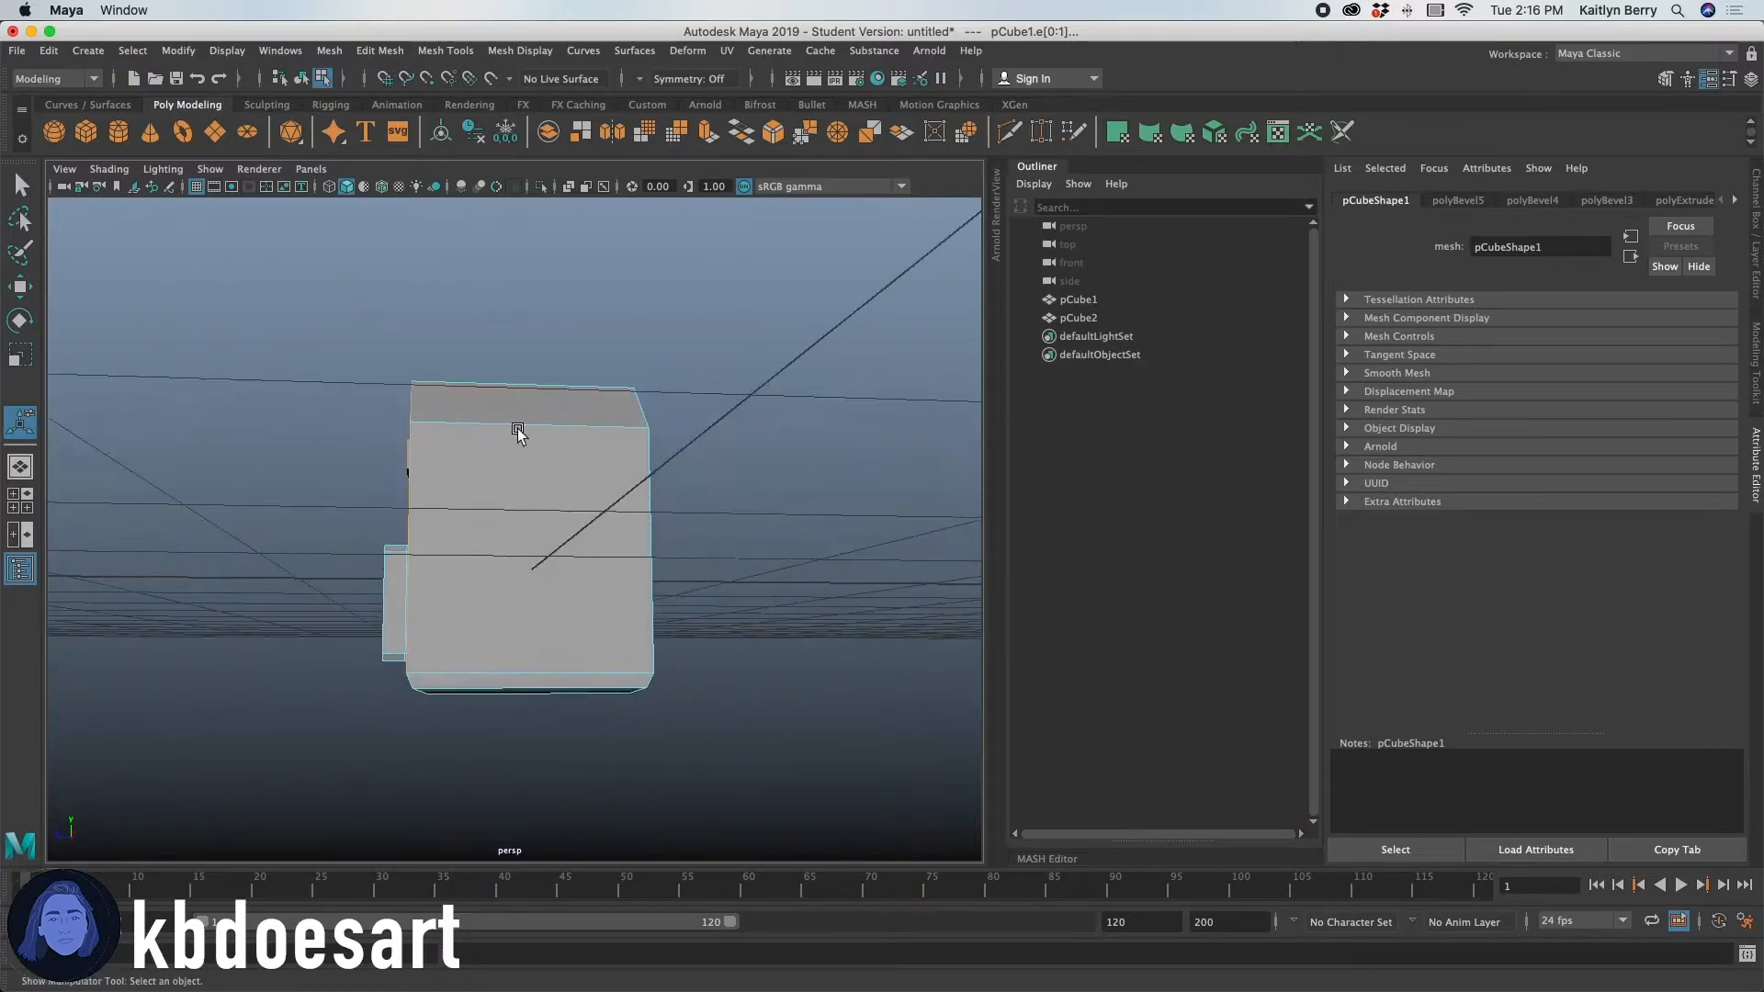
pyautogui.rightClick(510, 420)
pyautogui.moveTo(510, 420); pyautogui.dragTo(432, 420, button='right')
pyautogui.click(604, 419)
pyautogui.moveTo(594, 380); pyautogui.dragTo(776, 831)
pyautogui.press('w')
pyautogui.moveTo(545, 538); pyautogui.dragTo(425, 540)
pyautogui.press('z')
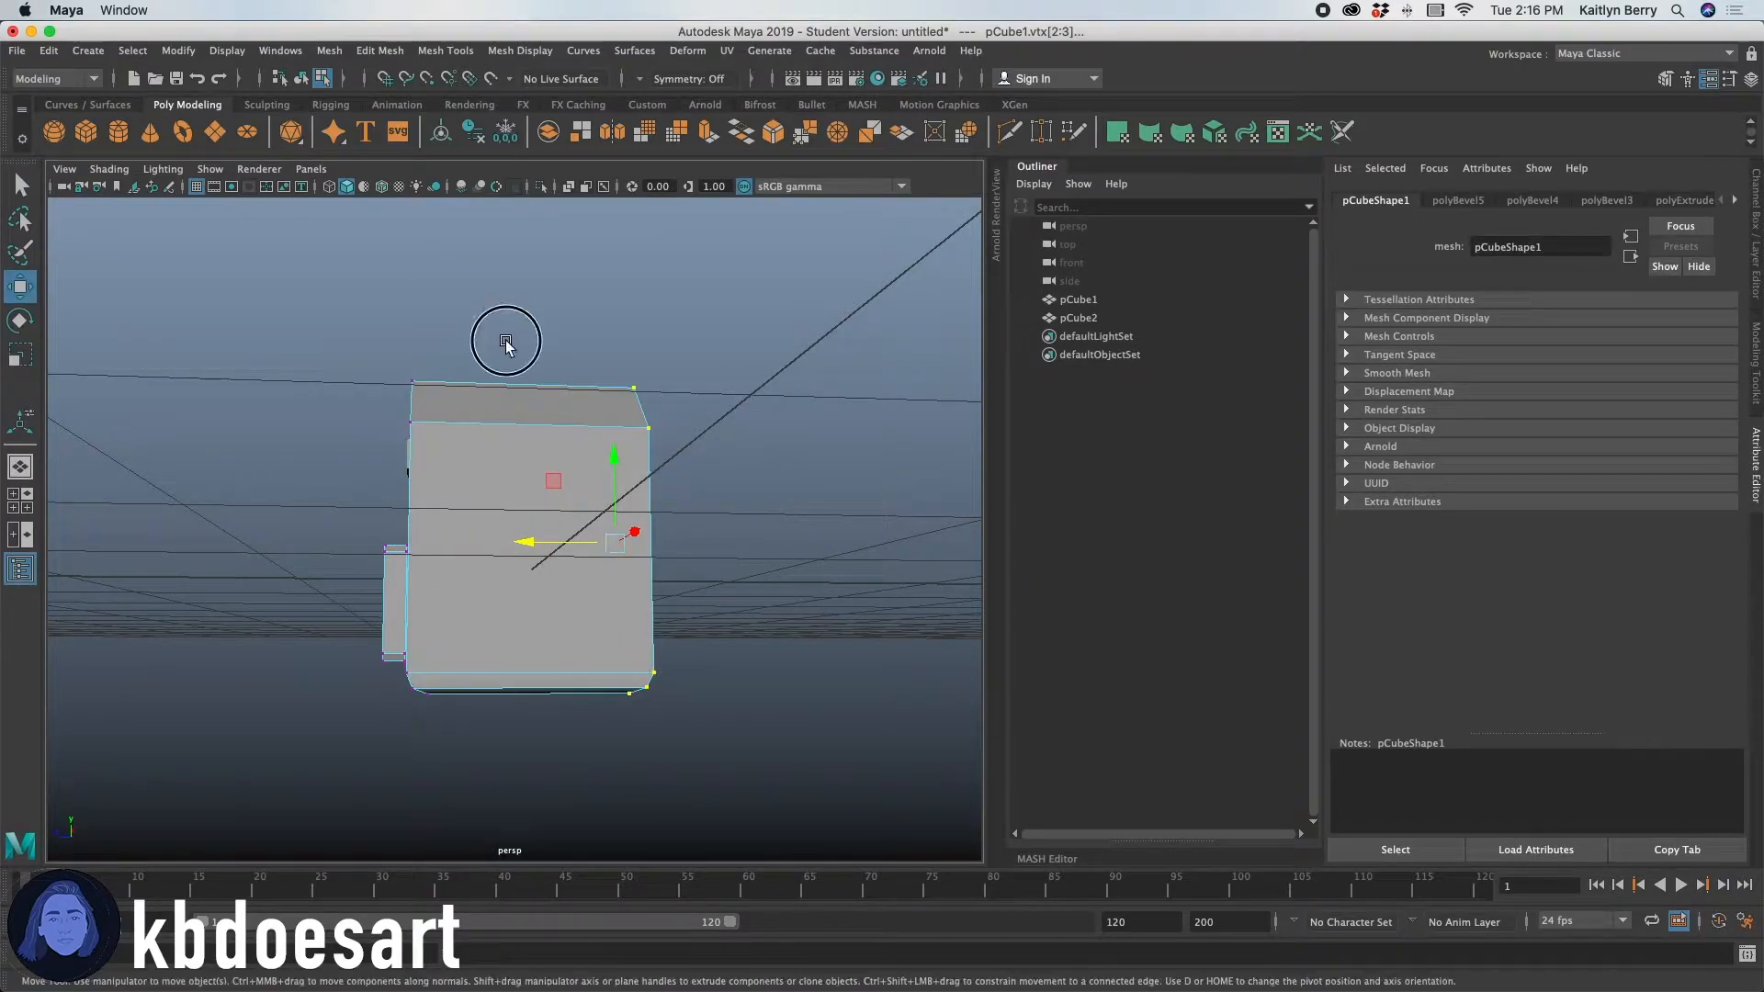
pyautogui.moveTo(526, 533); pyautogui.dragTo(358, 571)
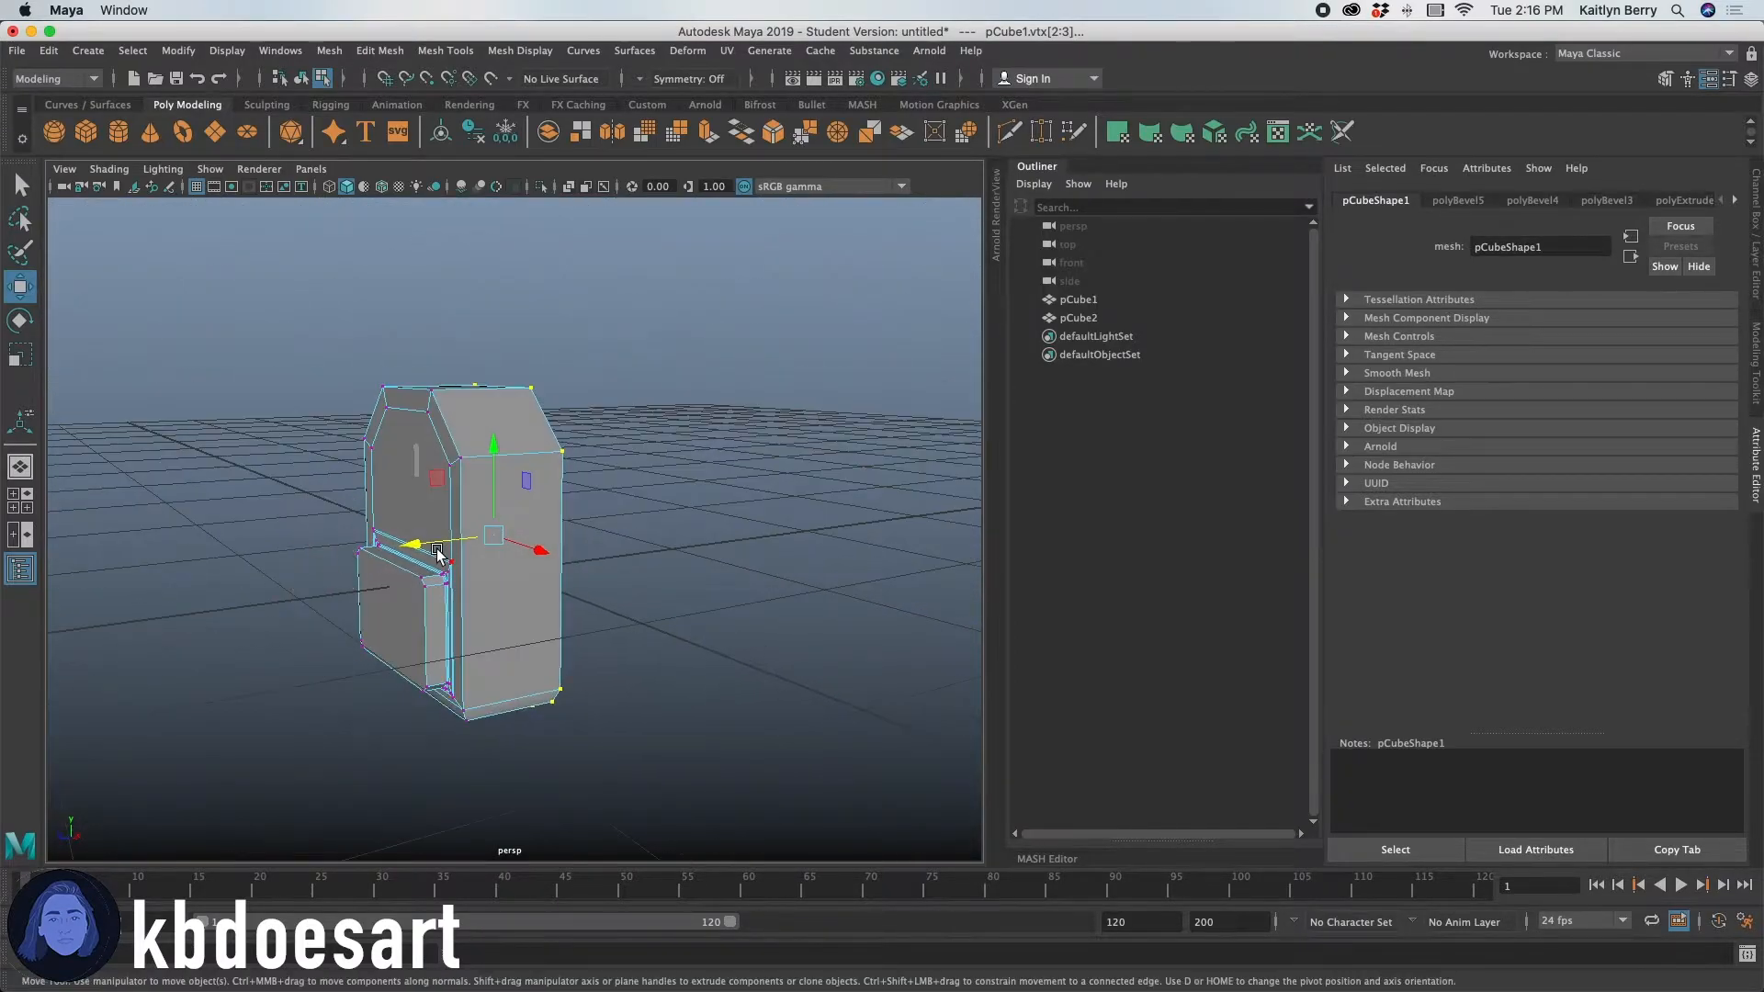
pyautogui.click(290, 550)
# Select the edge loops outlining the backpack's front and back faces, dropping the last wrongly added selection.
pyautogui.keyDown('alt'); pyautogui.moveTo(398, 628); pyautogui.dragTo(531, 524); pyautogui.keyUp('alt')
pyautogui.scroll(2, 502, 541)
pyautogui.moveTo(488, 507); pyautogui.dragTo(481, 415, button='right')
pyautogui.doubleClick(450, 445)
pyautogui.keyDown('shift'); pyautogui.doubleClick(551, 419); pyautogui.keyUp('shift')
pyautogui.keyDown('alt'); pyautogui.moveTo(689, 561); pyautogui.dragTo(445, 524); pyautogui.keyUp('alt')
pyautogui.keyDown('shift'); pyautogui.doubleClick(575, 367); pyautogui.keyUp('shift')
pyautogui.keyDown('alt'); pyautogui.moveTo(581, 744); pyautogui.dragTo(614, 660); pyautogui.keyUp('alt')
pyautogui.press('super+z')
pyautogui.keyDown('alt'); pyautogui.moveTo(418, 707); pyautogui.dragTo(460, 664); pyautogui.keyUp('alt')
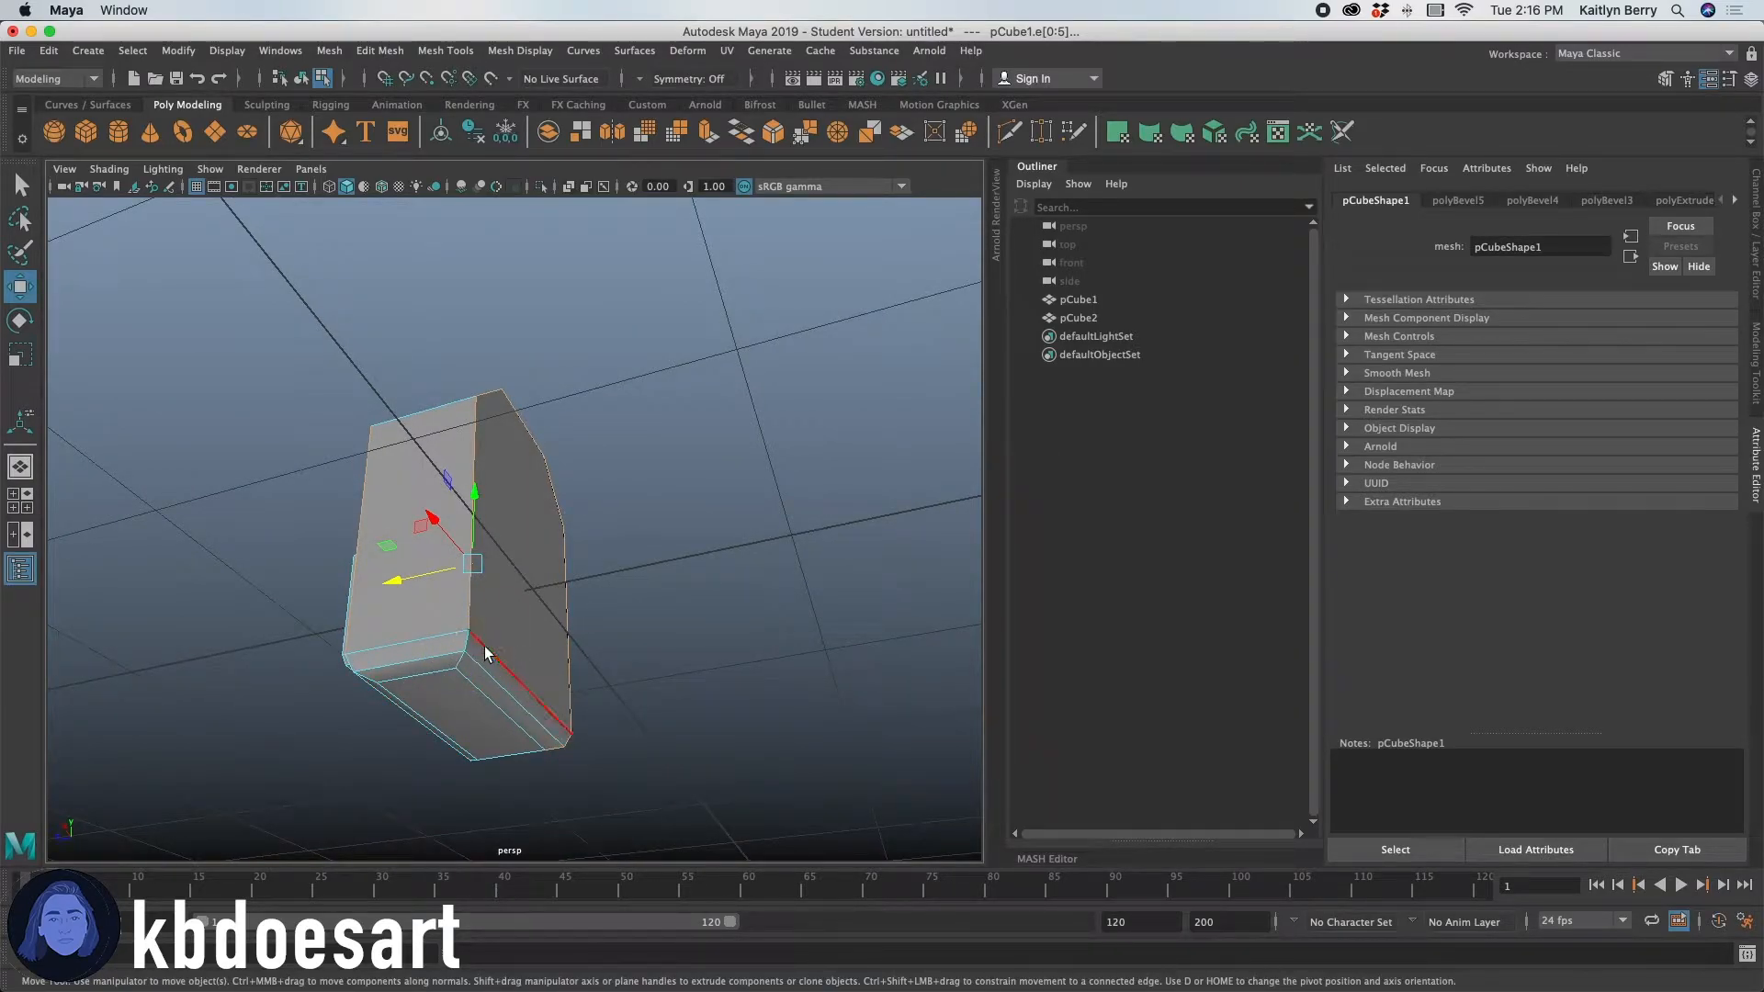
# Complete the edge selection outlining the backpack's front and back faces and bevel it with a fraction of 0.5, checking the smooth preview.
pyautogui.moveTo(612, 705)
pyautogui.keyDown('alt'); pyautogui.mouseDown()
pyautogui.moveTo(441, 708)
pyautogui.moveTo(705, 721)
pyautogui.moveTo(591, 729)
pyautogui.moveTo(609, 685)
pyautogui.mouseUp(); pyautogui.keyUp('alt')
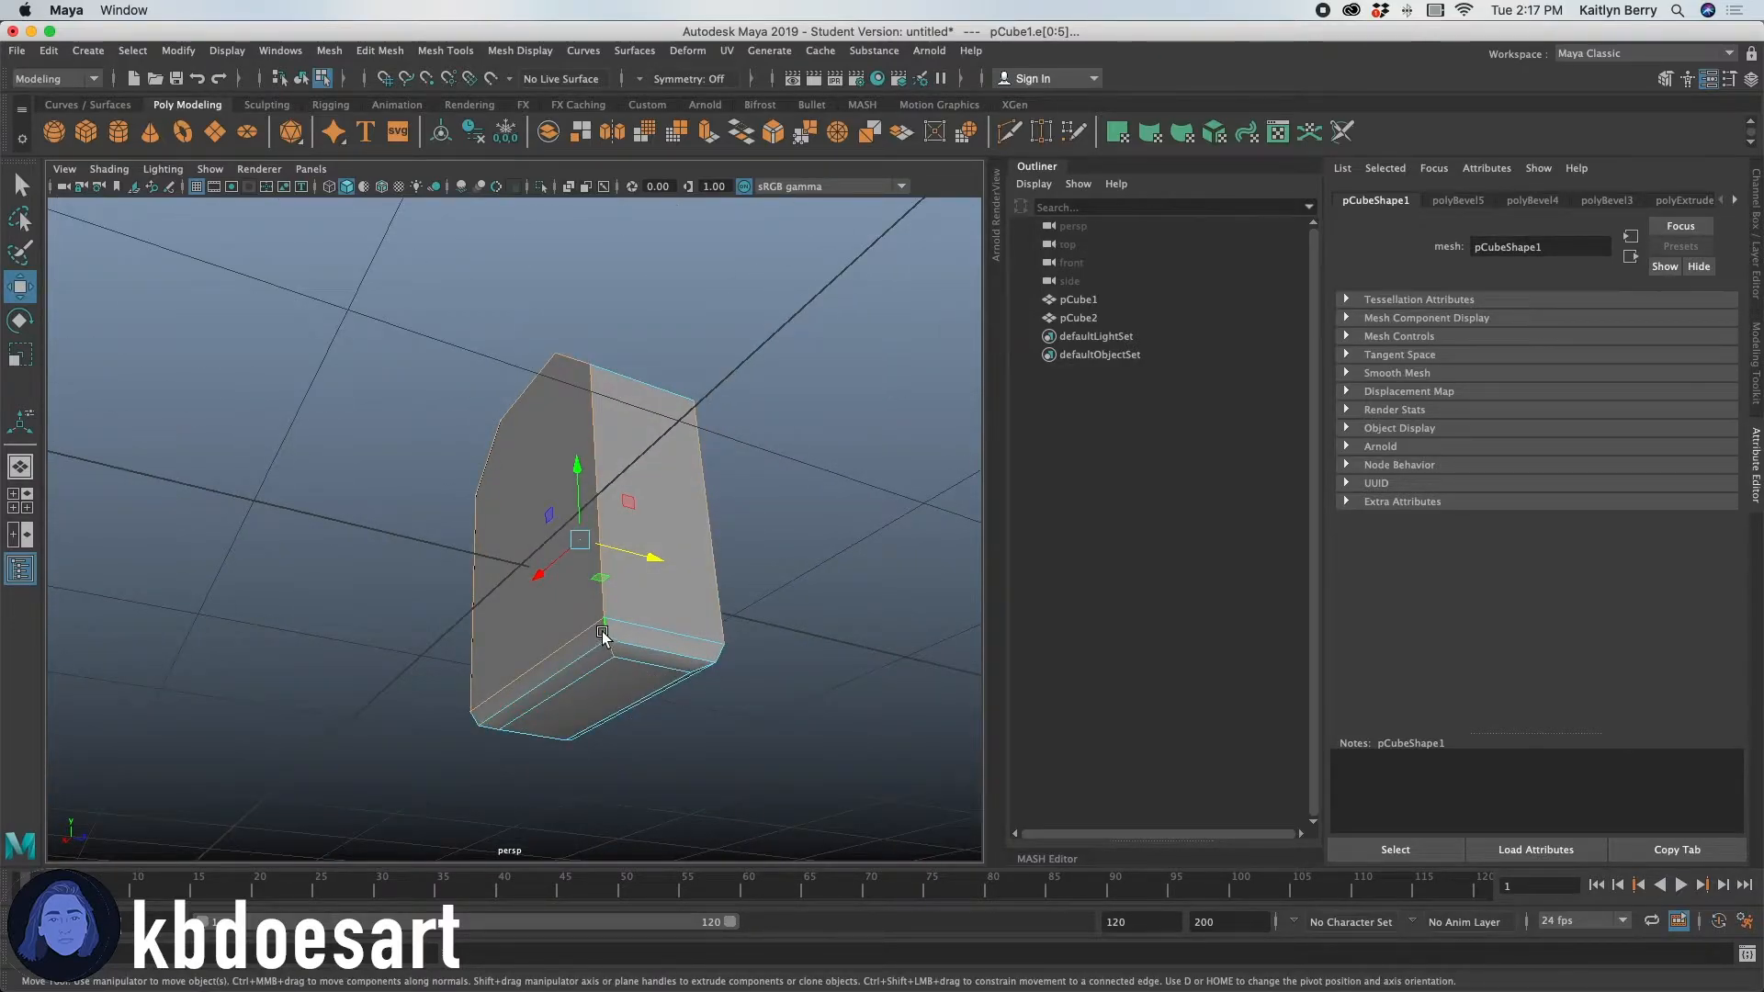
pyautogui.click(611, 648)
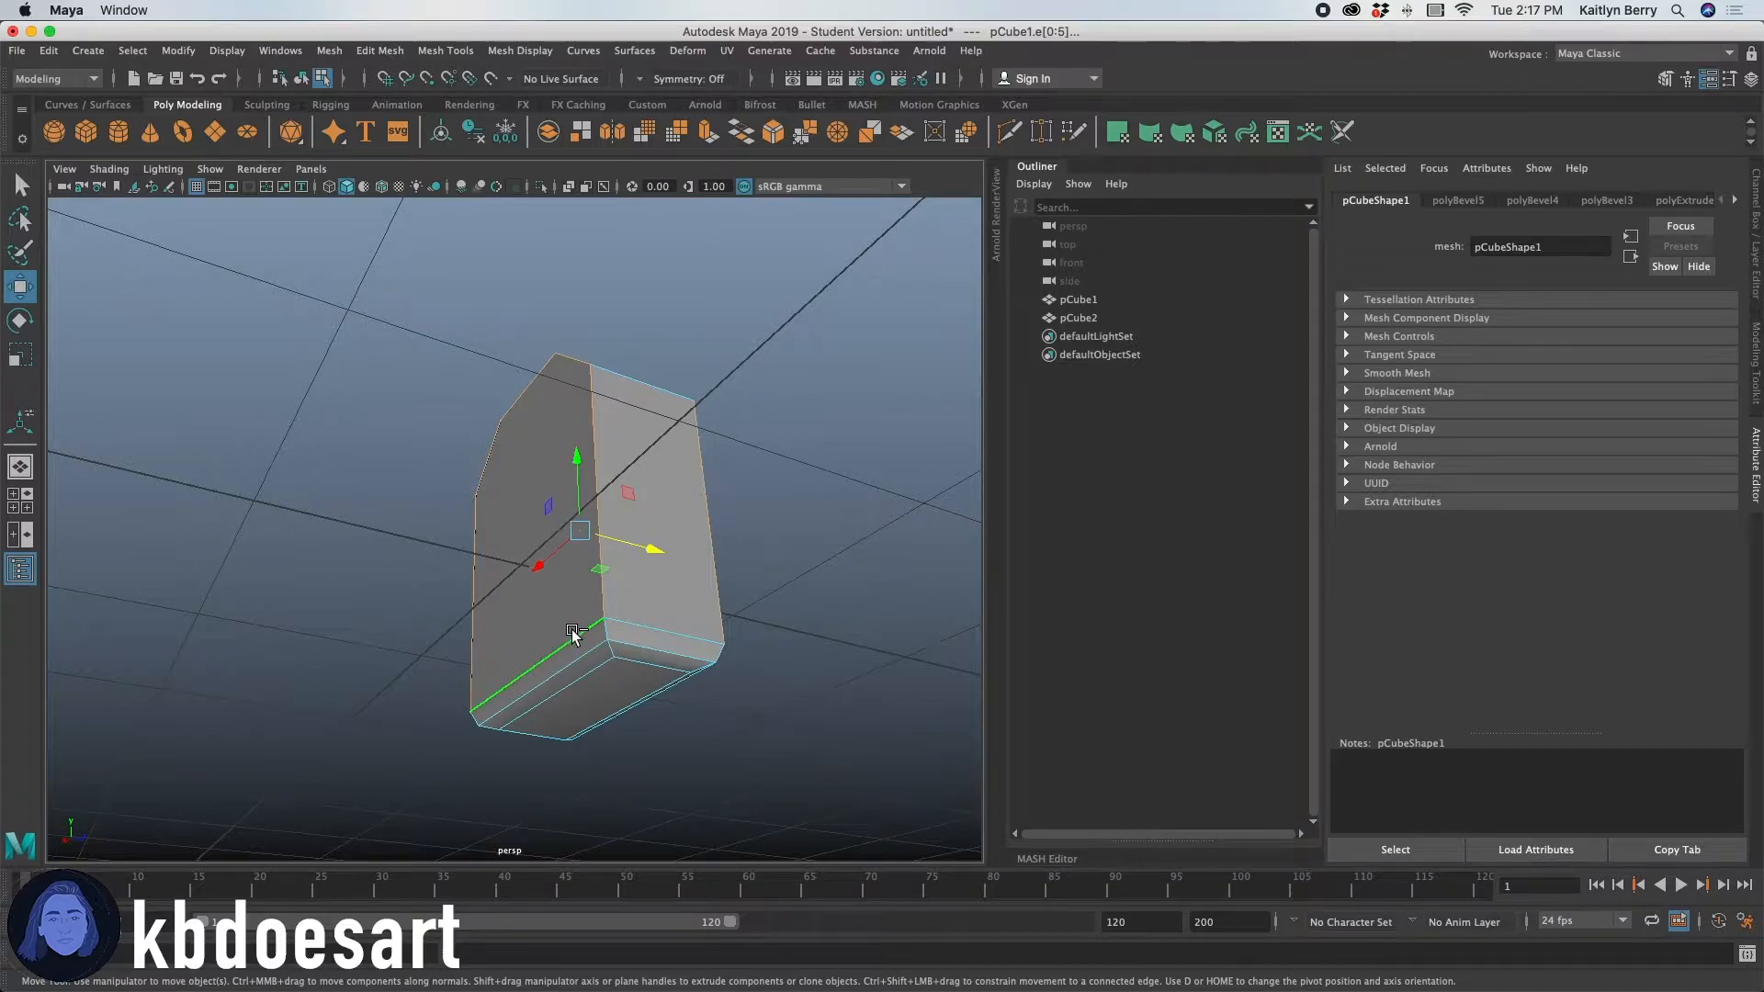
pyautogui.keyDown('alt'); pyautogui.moveTo(414, 740); pyautogui.dragTo(588, 712); pyautogui.keyUp('alt')
pyautogui.keyDown('shift'); pyautogui.click(476, 585); pyautogui.keyUp('shift')
pyautogui.keyDown('alt'); pyautogui.moveTo(640, 657); pyautogui.dragTo(418, 633); pyautogui.keyUp('alt')
pyautogui.keyDown('shift'); pyautogui.click(484, 561); pyautogui.keyUp('shift')
pyautogui.keyDown('alt'); pyautogui.moveTo(486, 562); pyautogui.dragTo(419, 670); pyautogui.keyUp('alt')
pyautogui.keyDown('alt'); pyautogui.moveTo(748, 668); pyautogui.dragTo(393, 578); pyautogui.keyUp('alt')
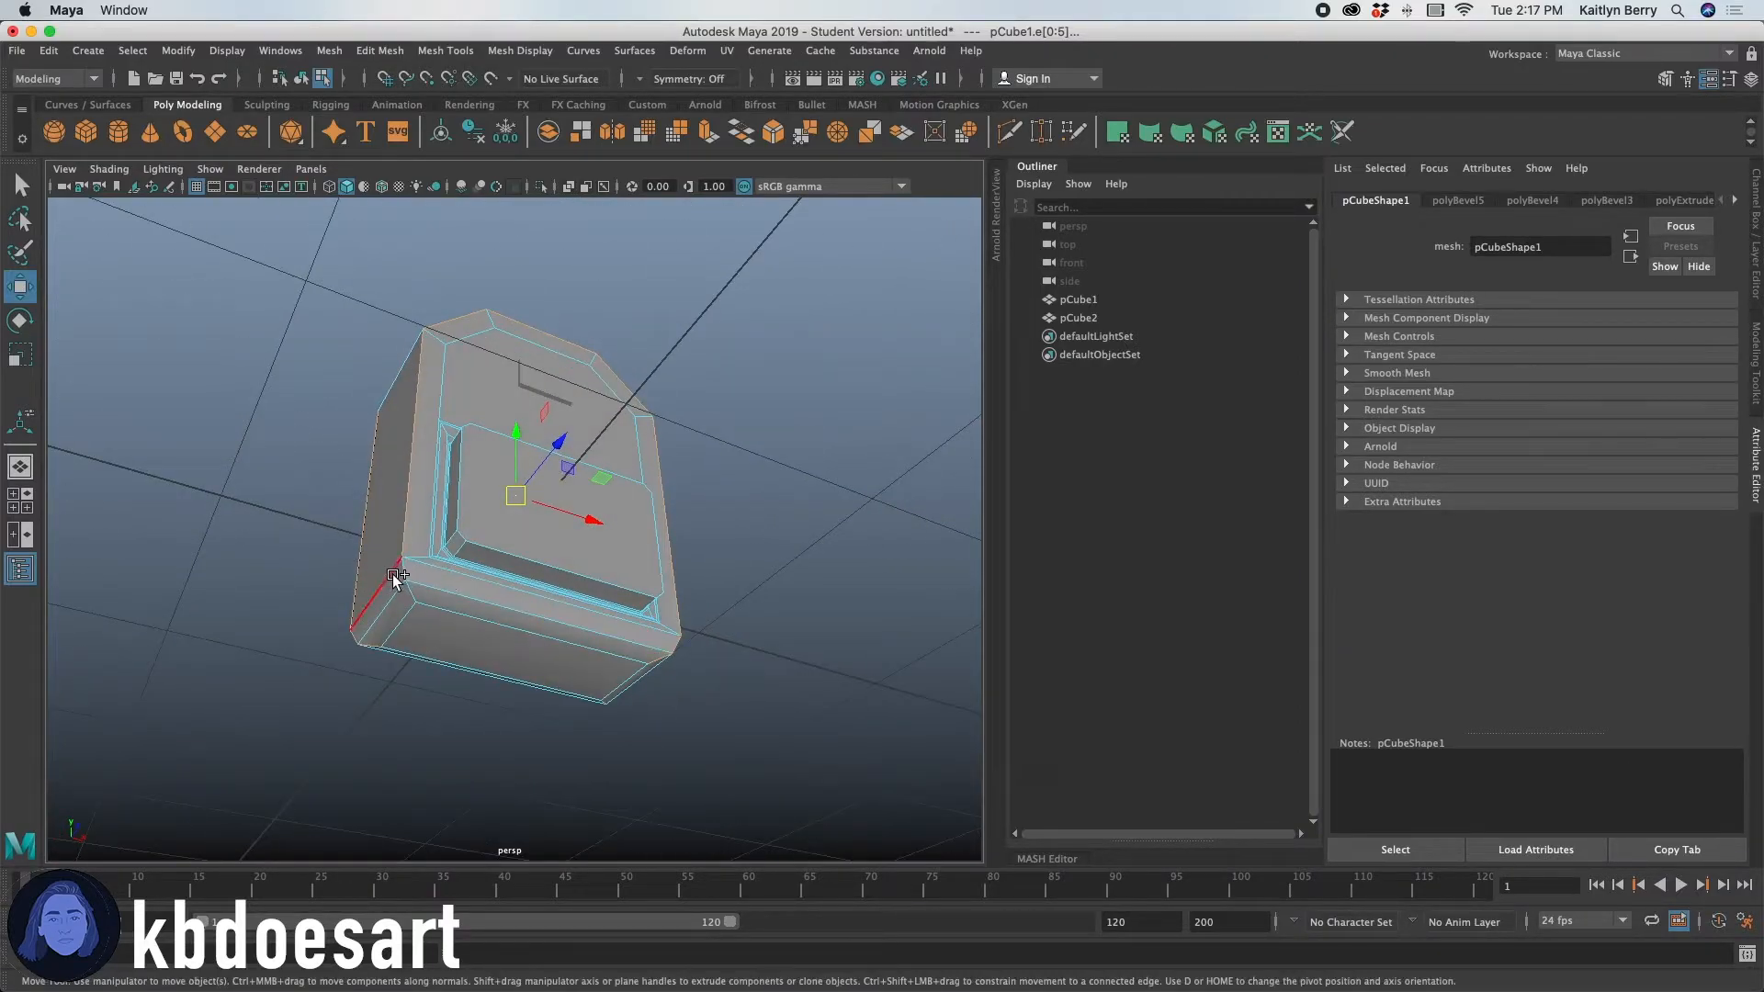
pyautogui.keyDown('alt'); pyautogui.moveTo(733, 447); pyautogui.dragTo(677, 505); pyautogui.keyUp('alt')
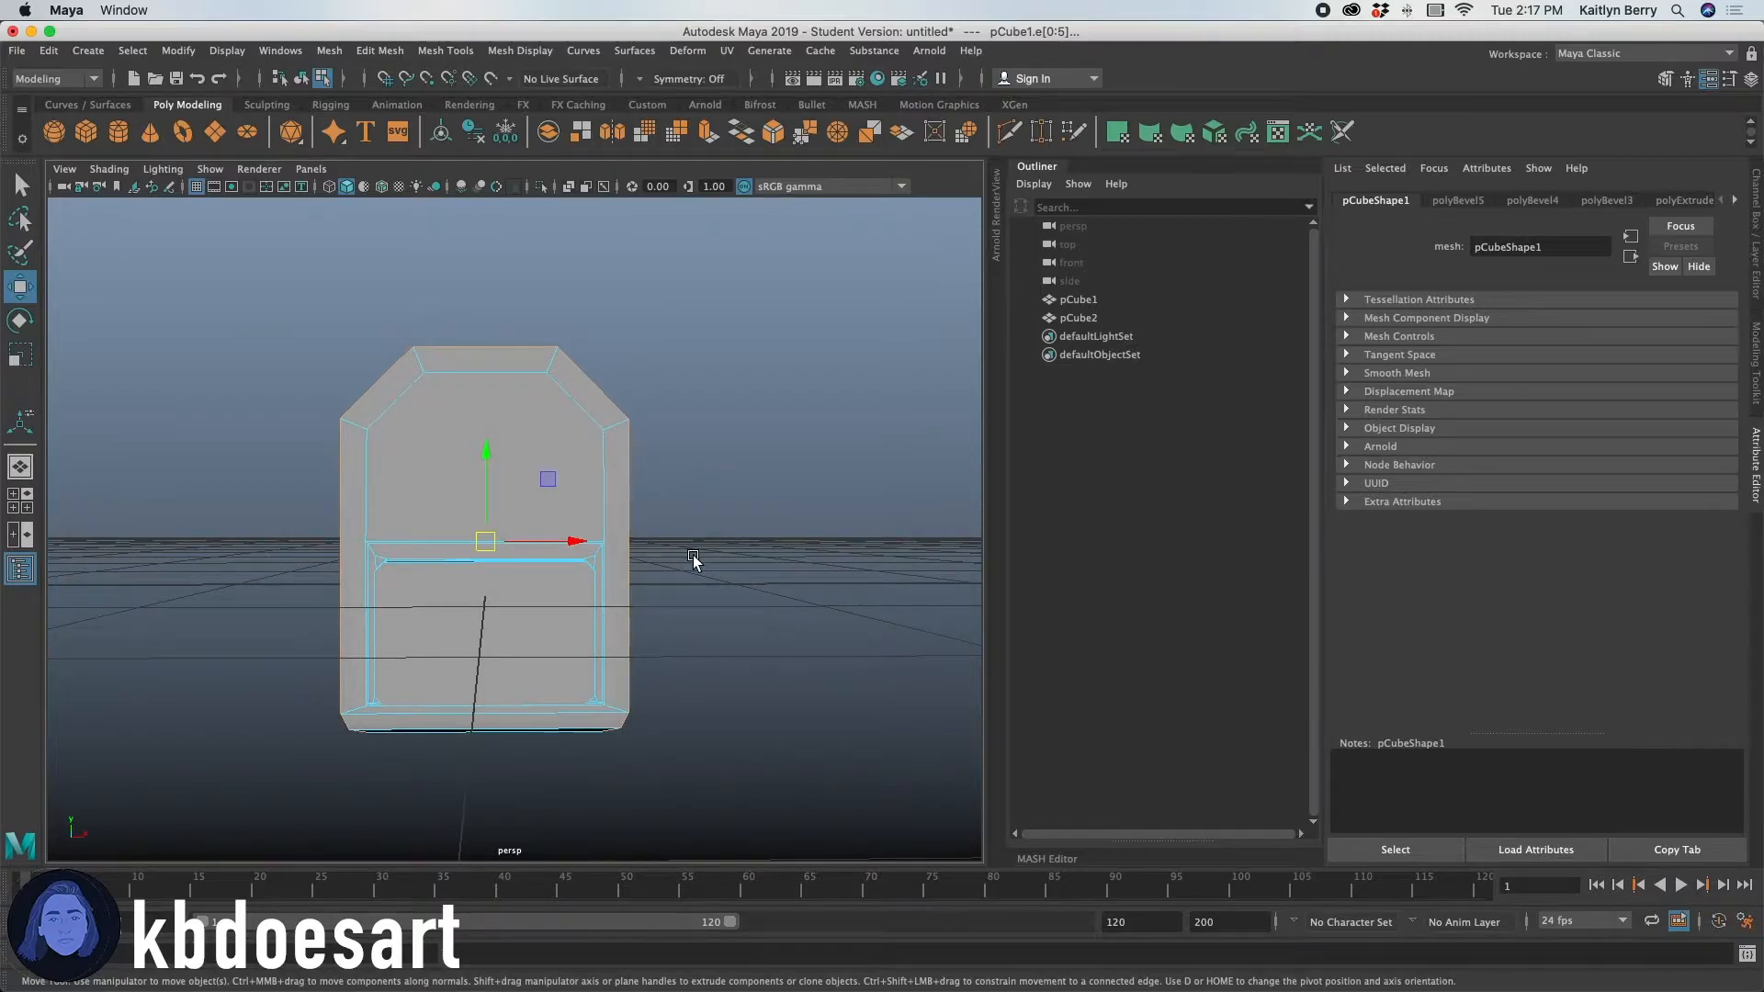
pyautogui.hotkey('ctrl', 'b')
pyautogui.keyDown('alt'); pyautogui.moveTo(740, 416); pyautogui.dragTo(725, 359); pyautogui.keyUp('alt')
pyautogui.press('3')
pyautogui.keyDown('alt'); pyautogui.moveTo(751, 433); pyautogui.dragTo(677, 417); pyautogui.keyUp('alt')
# Select the band of faces running around the backpack's sides, top and base, and inset it by extruding with an offset of 0.04.
pyautogui.rightClick(602, 428)
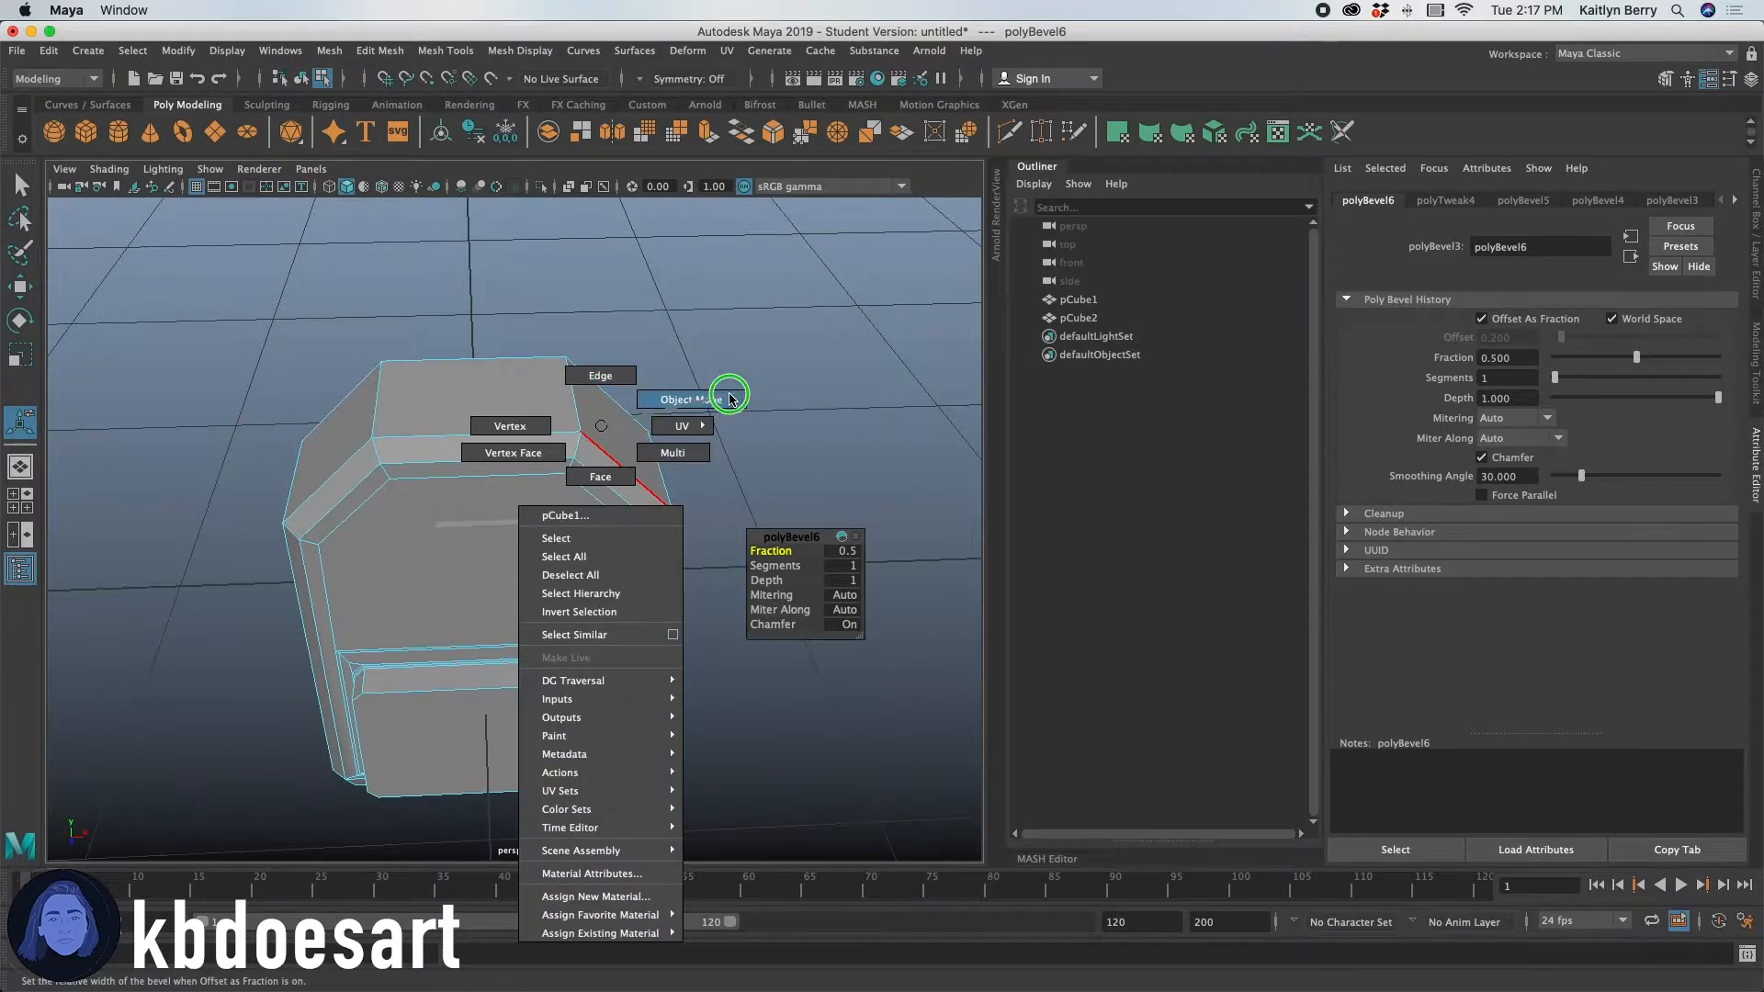
pyautogui.click(600, 476)
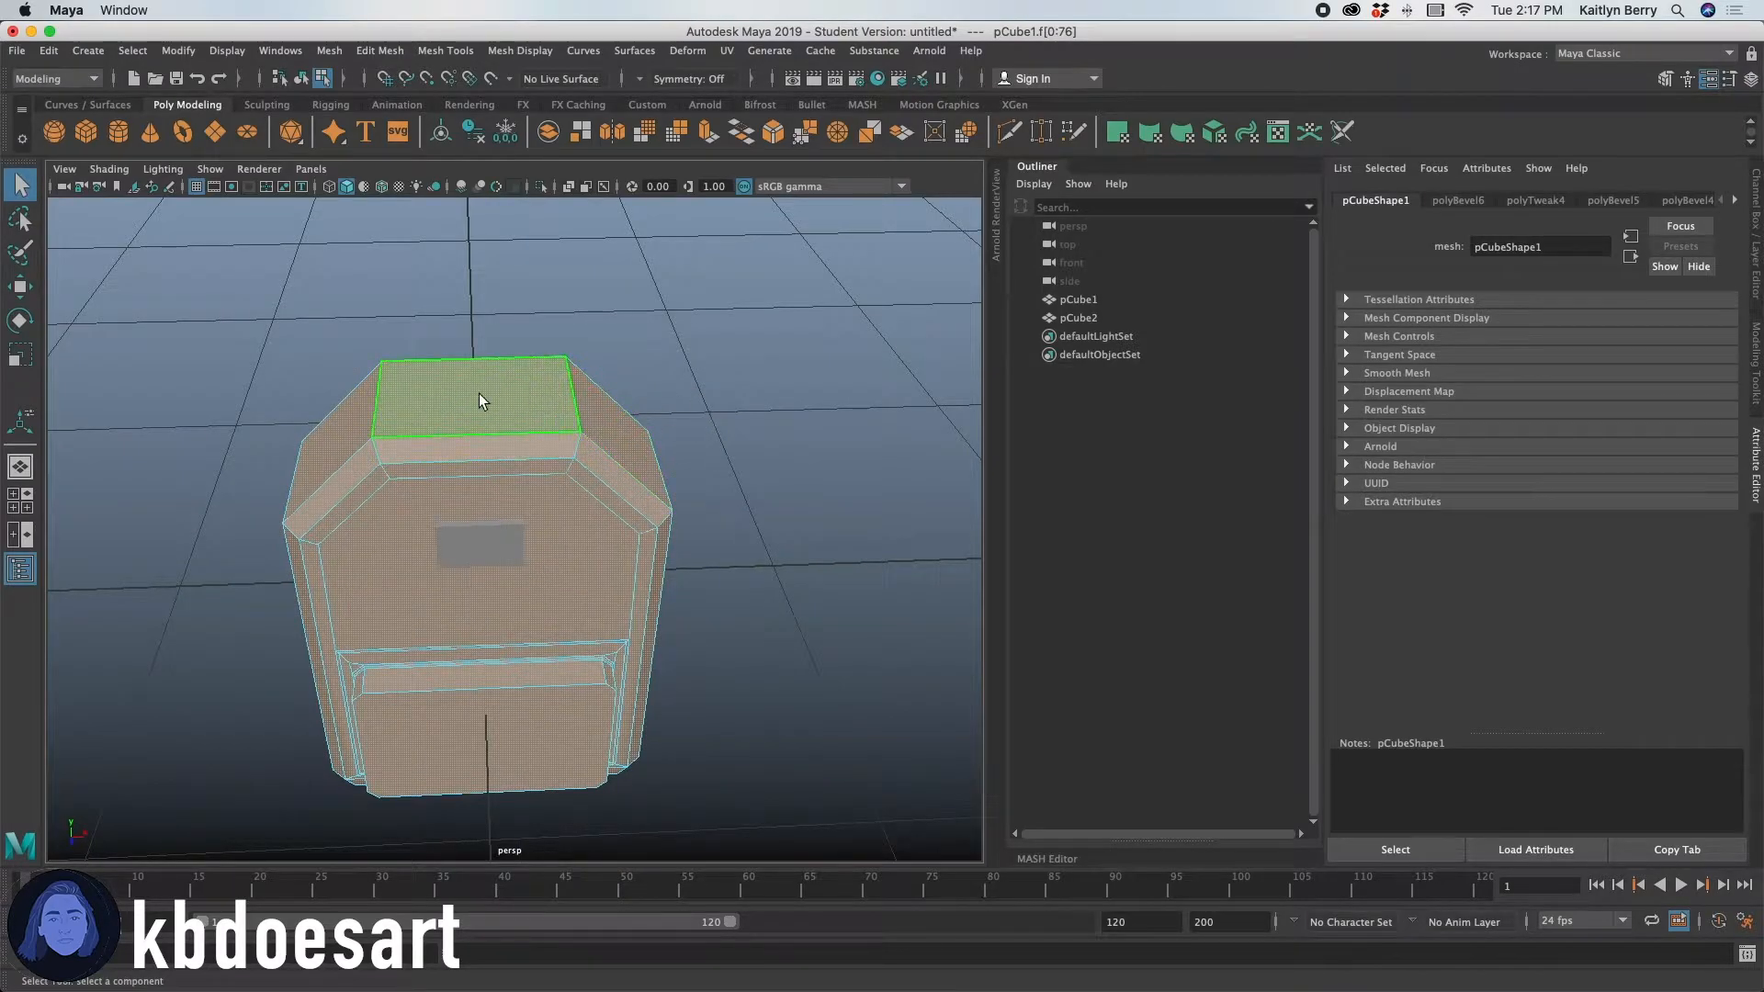
pyautogui.click(609, 419)
pyautogui.keyDown('alt'); pyautogui.moveTo(426, 445); pyautogui.dragTo(701, 397); pyautogui.keyUp('alt')
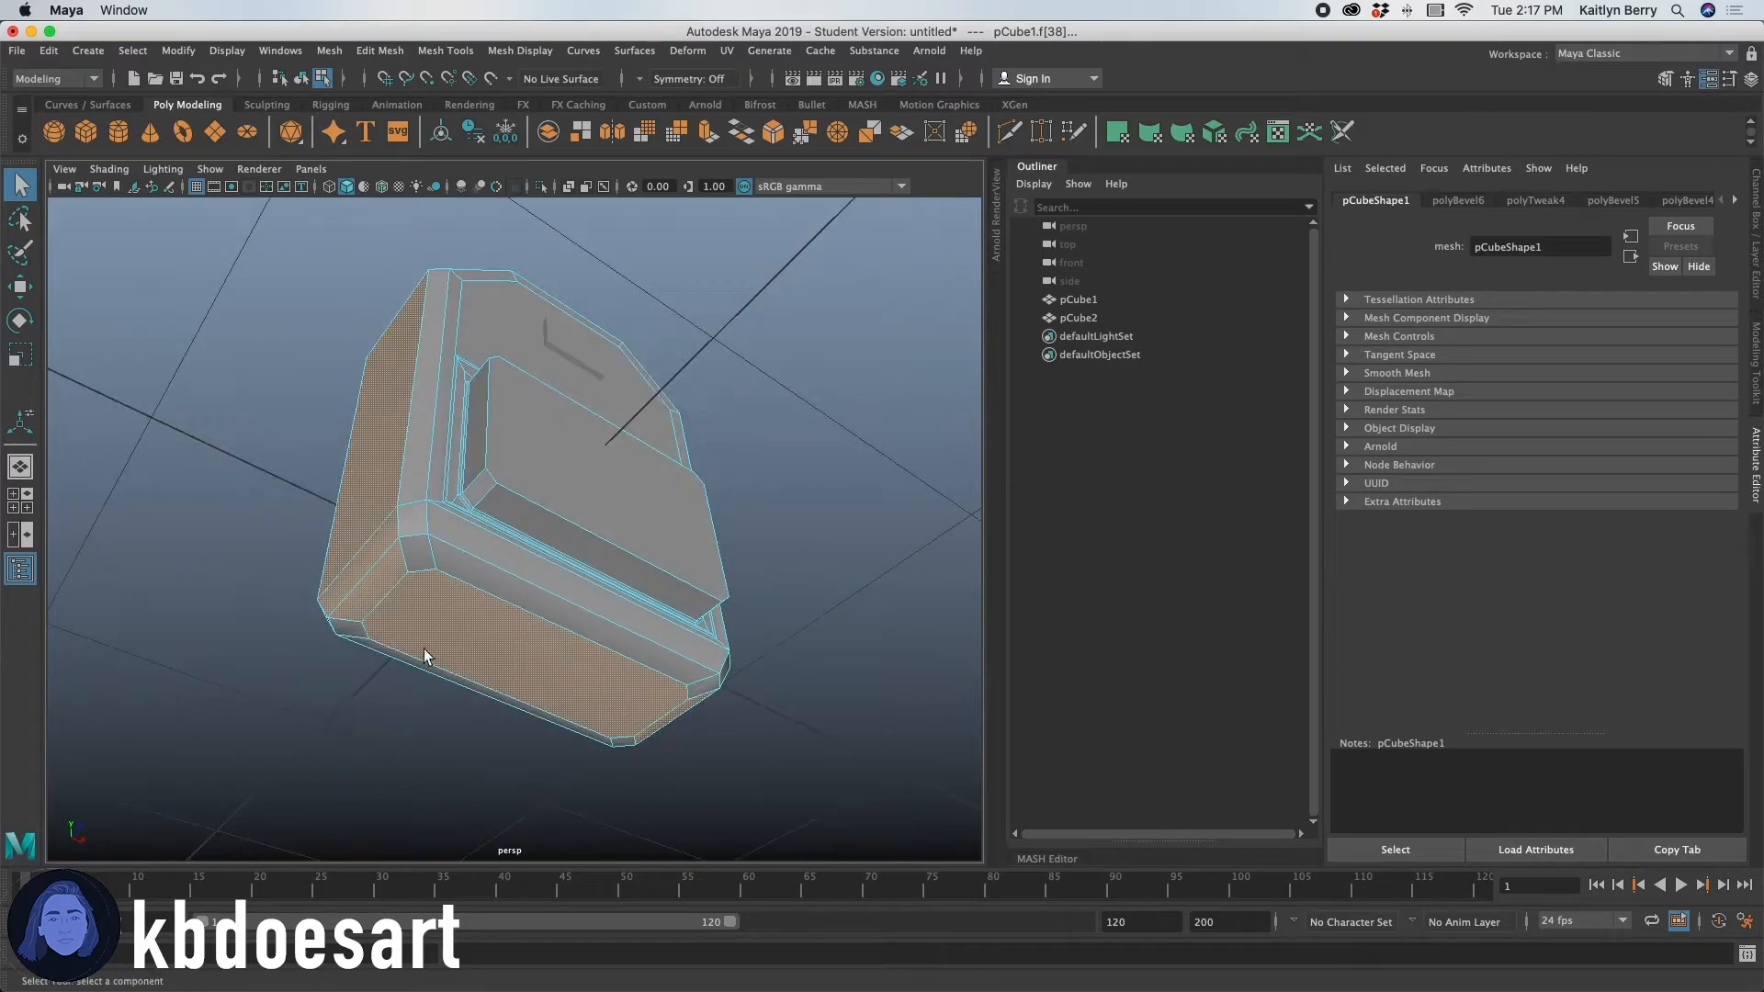
pyautogui.keyDown('shift'); pyautogui.click(474, 610); pyautogui.keyUp('shift')
pyautogui.keyDown('alt'); pyautogui.moveTo(728, 245); pyautogui.dragTo(621, 482); pyautogui.keyUp('alt')
pyautogui.hotkey('ctrl', 'e')
pyautogui.moveTo(770, 548); pyautogui.dragTo(781, 578)
pyautogui.press('super+z')
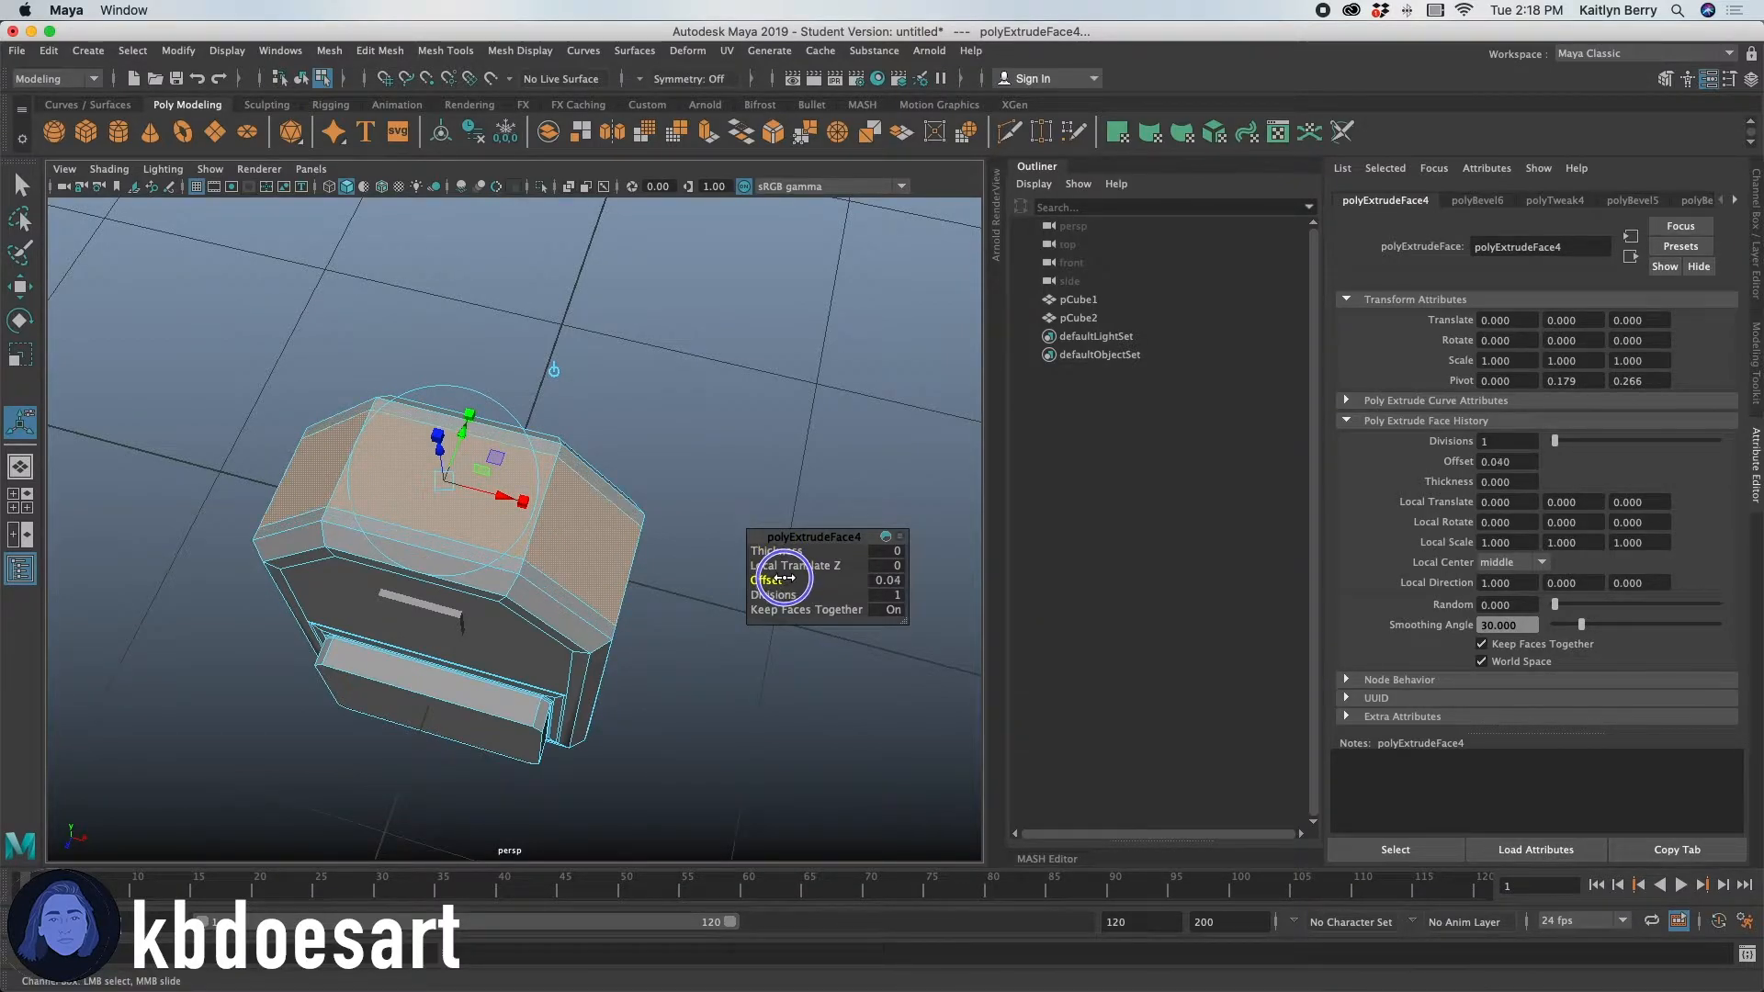
# Insert an edge loop down the middle of the backpack with the Multi-Cut tool.
pyautogui.click(631, 414)
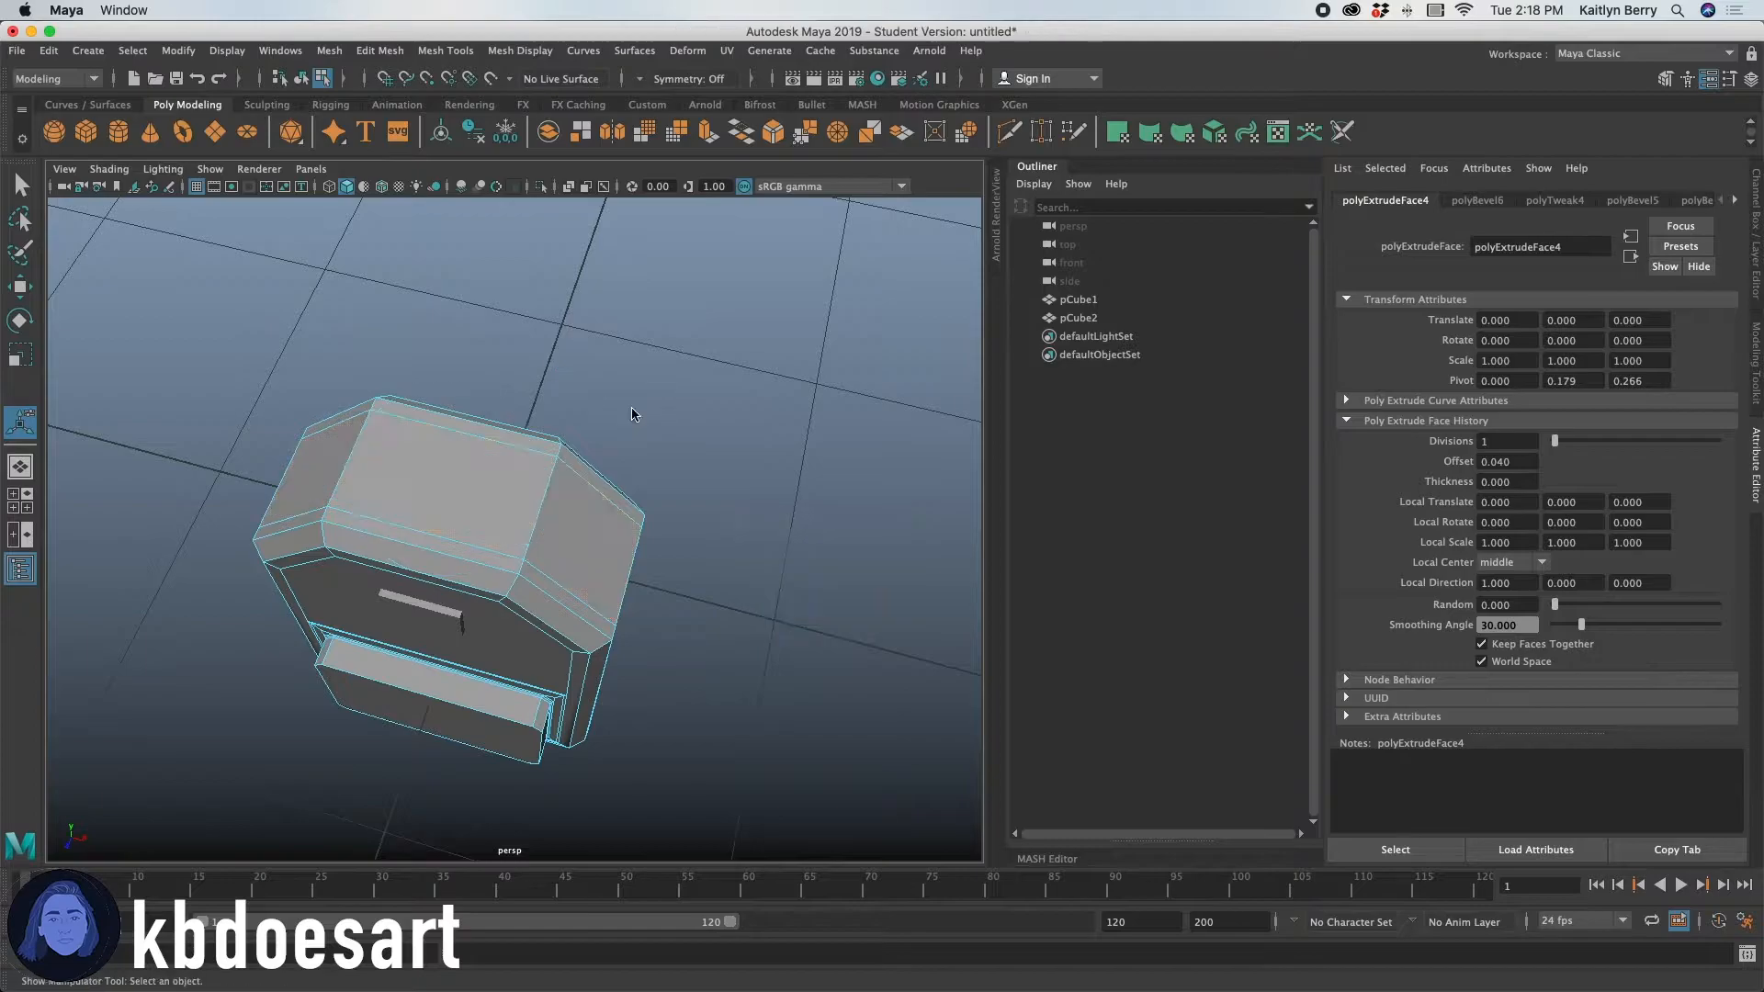
pyautogui.keyDown('alt'); pyautogui.moveTo(630, 410); pyautogui.dragTo(631, 433); pyautogui.keyUp('alt')
pyautogui.keyDown('shift'); pyautogui.moveTo(505, 476); pyautogui.dragTo(454, 474, button='right'); pyautogui.keyUp('shift')
pyautogui.click(371, 432)
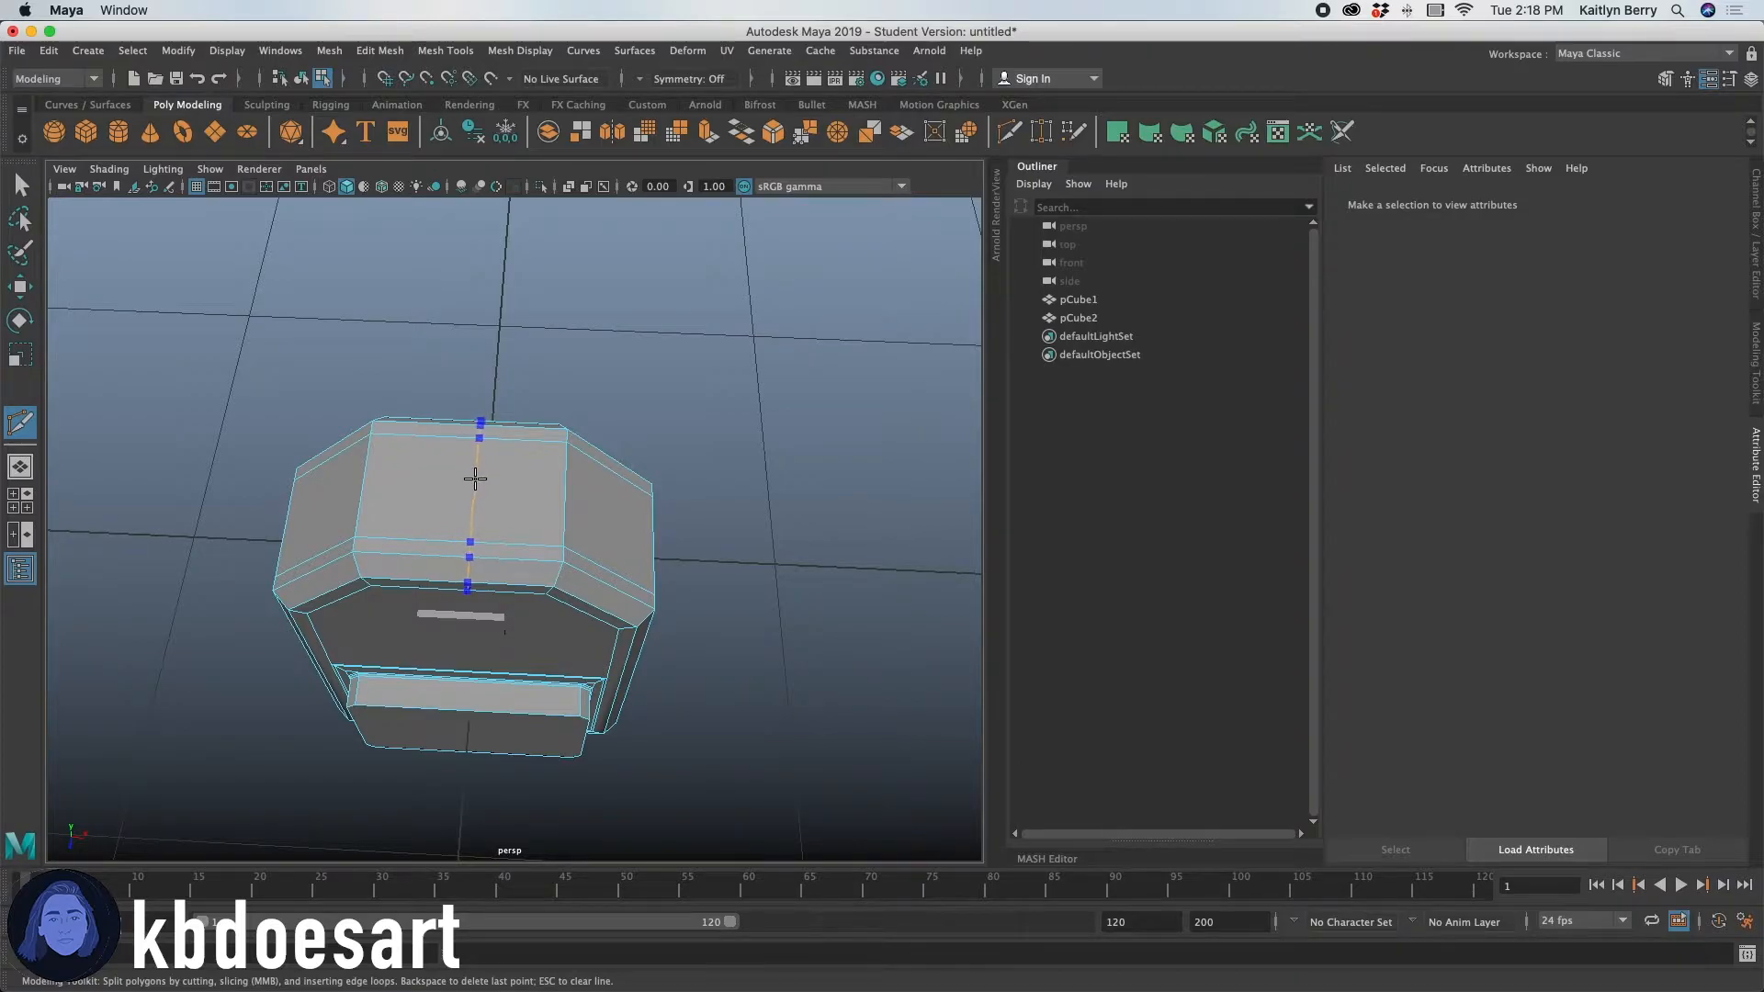
pyautogui.keyDown('ctrl'); pyautogui.click(462, 480); pyautogui.keyUp('ctrl')
pyautogui.press('q')
# Try to inset the two narrow rear faces on the backpack's top together, using an extrude offset.
pyautogui.rightClick(527, 447)
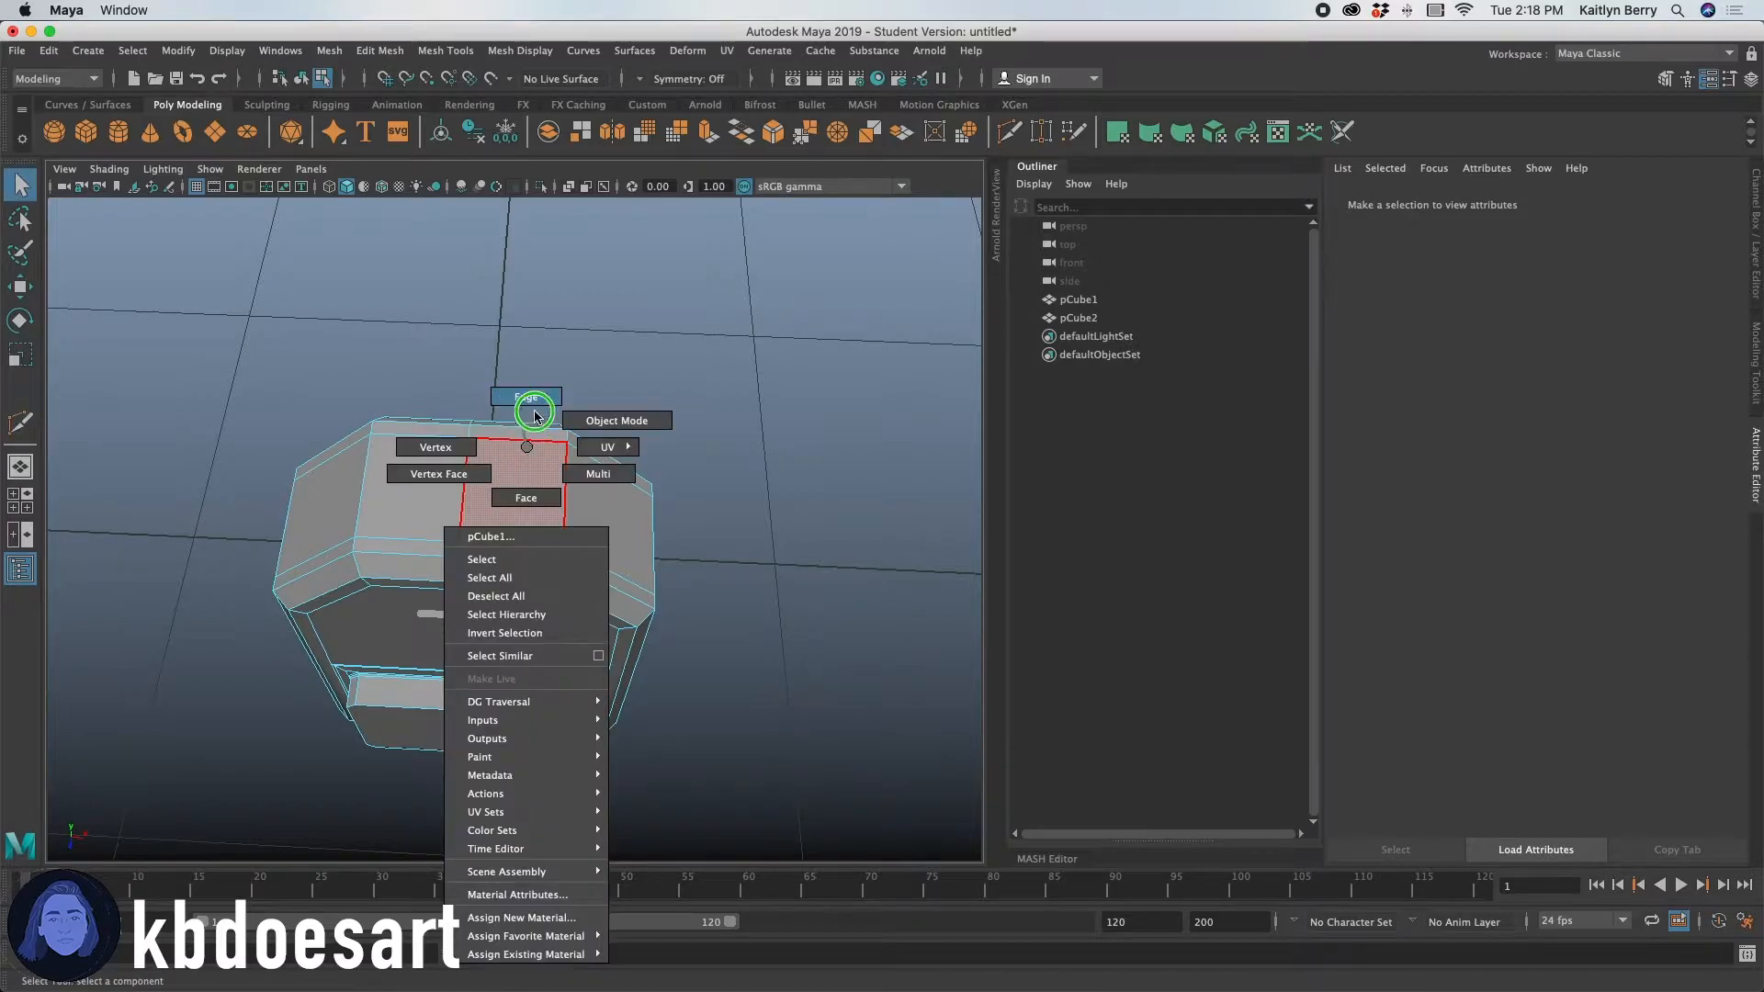
pyautogui.click(542, 496)
pyautogui.click(529, 433)
pyautogui.scroll(5, 582, 477)
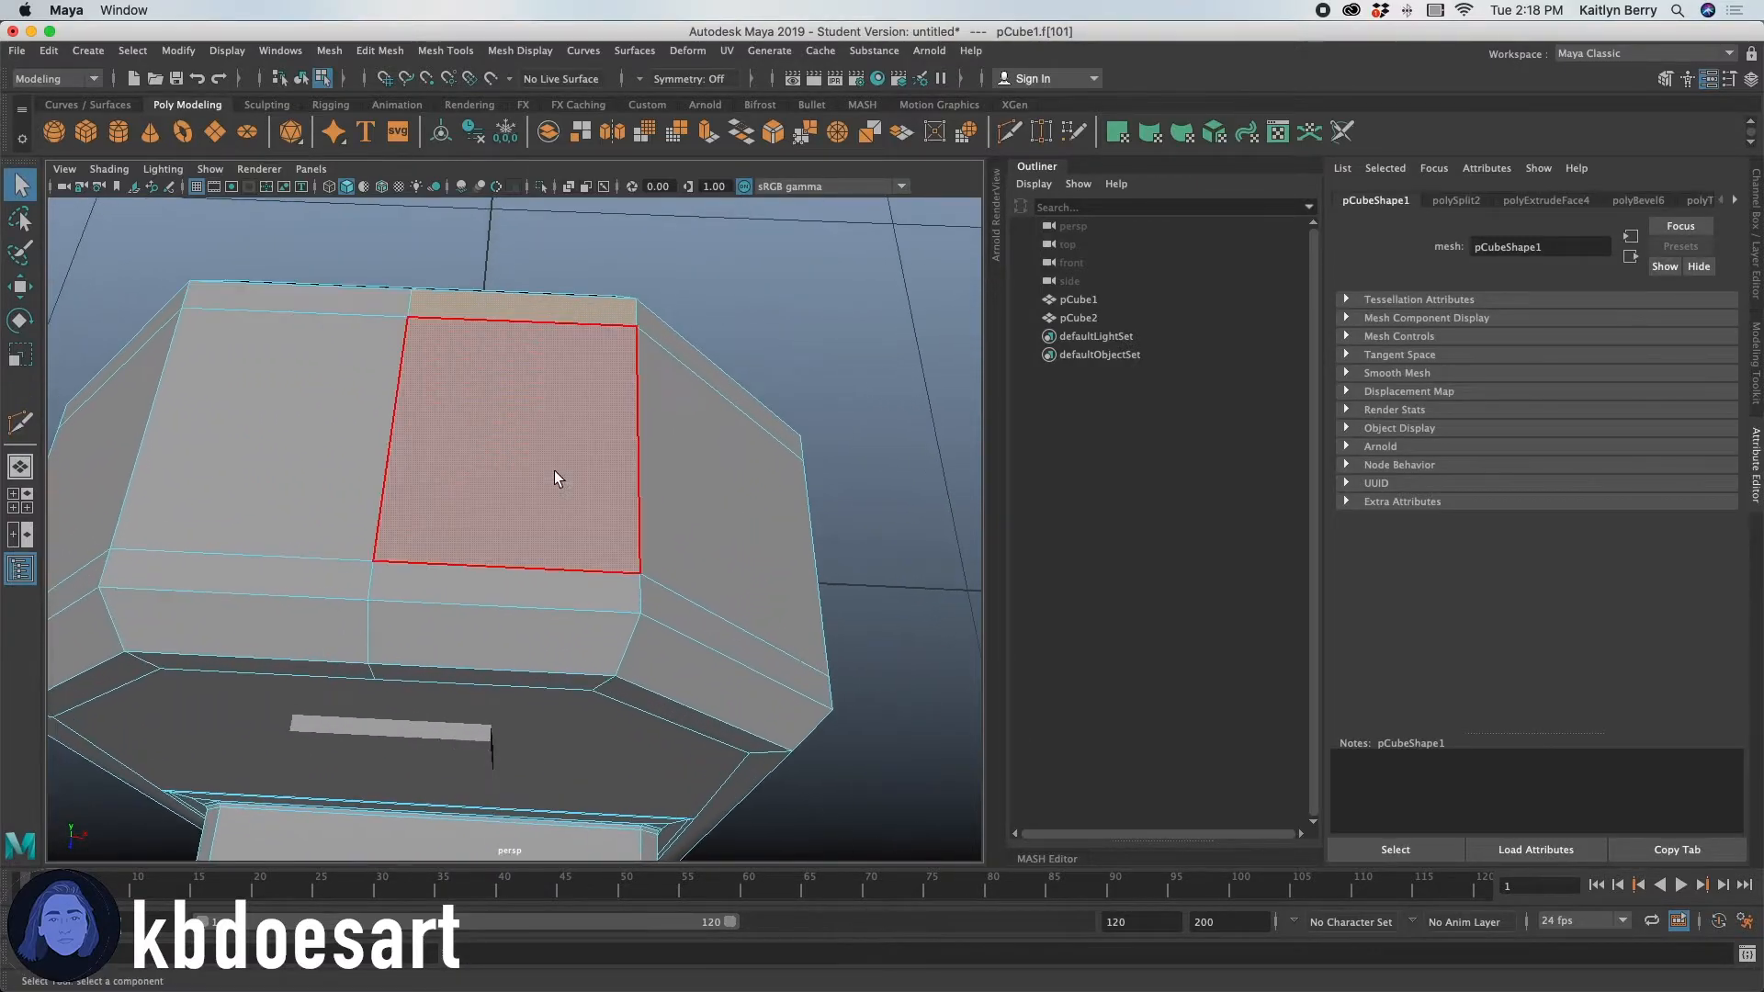
pyautogui.keyDown('shift'); pyautogui.click(395, 439); pyautogui.keyUp('shift')
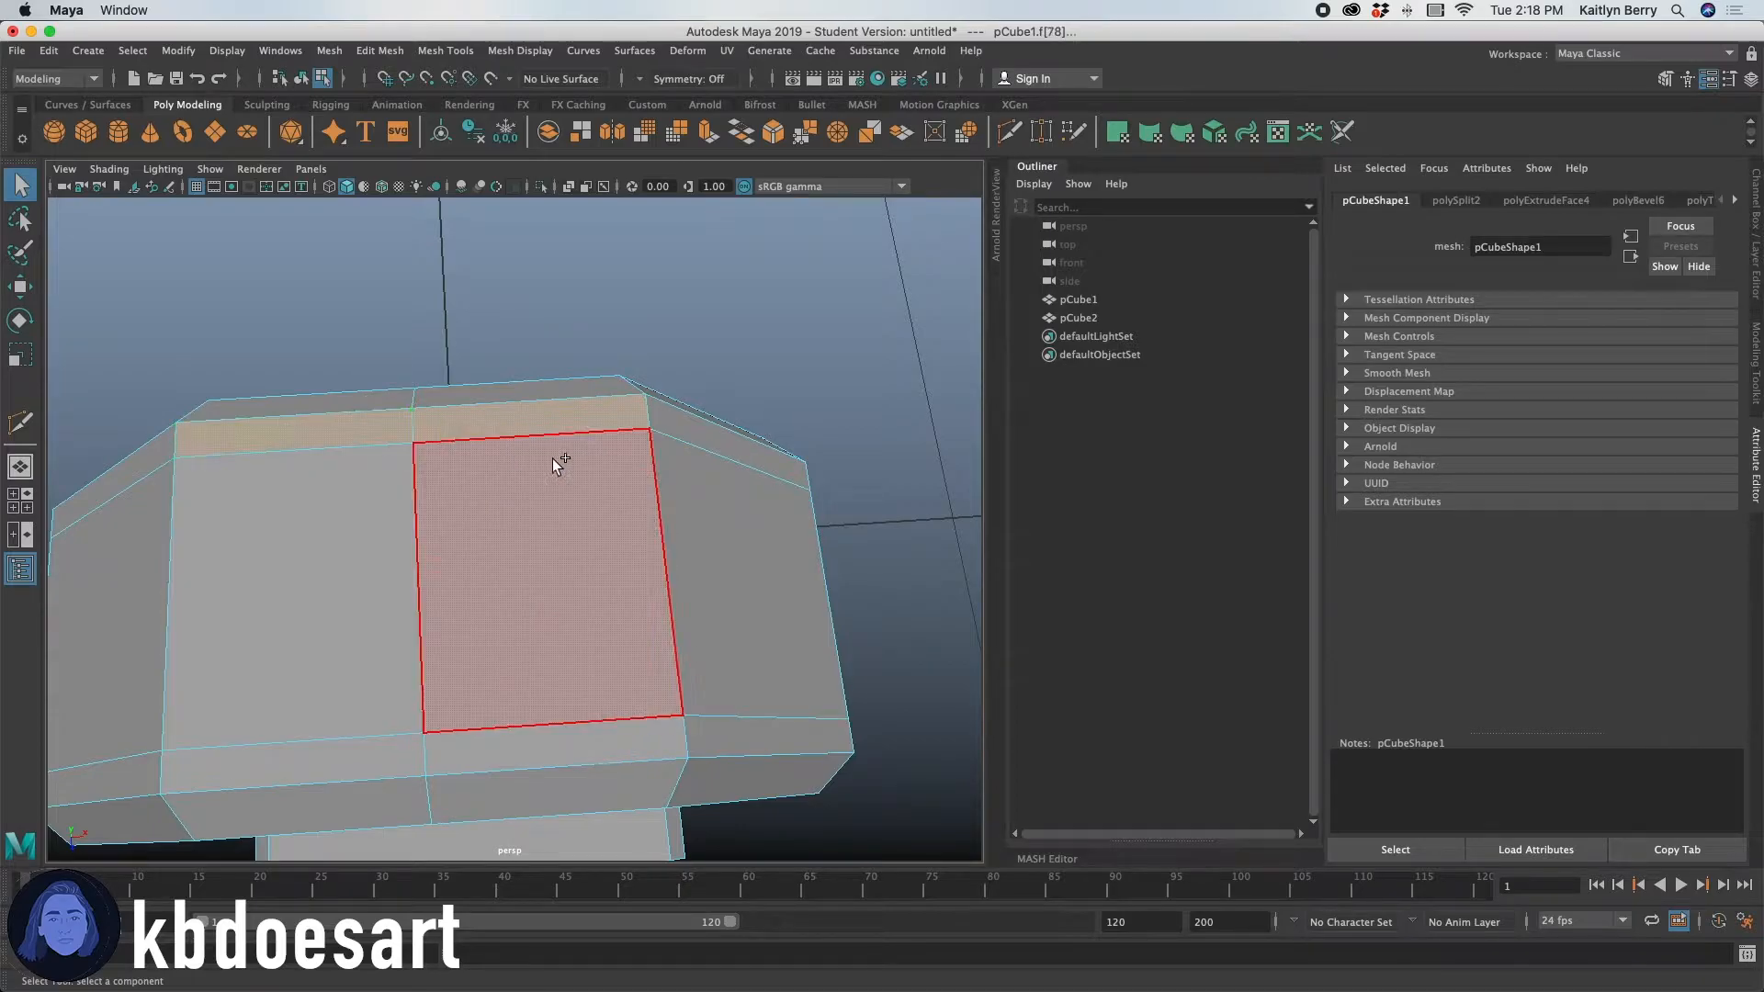
pyautogui.hotkey('ctrl', 'e')
pyautogui.moveTo(770, 580); pyautogui.dragTo(776, 579)
pyautogui.hotkey('ctrl', 'z')
pyautogui.hotkey('ctrl', 'z')
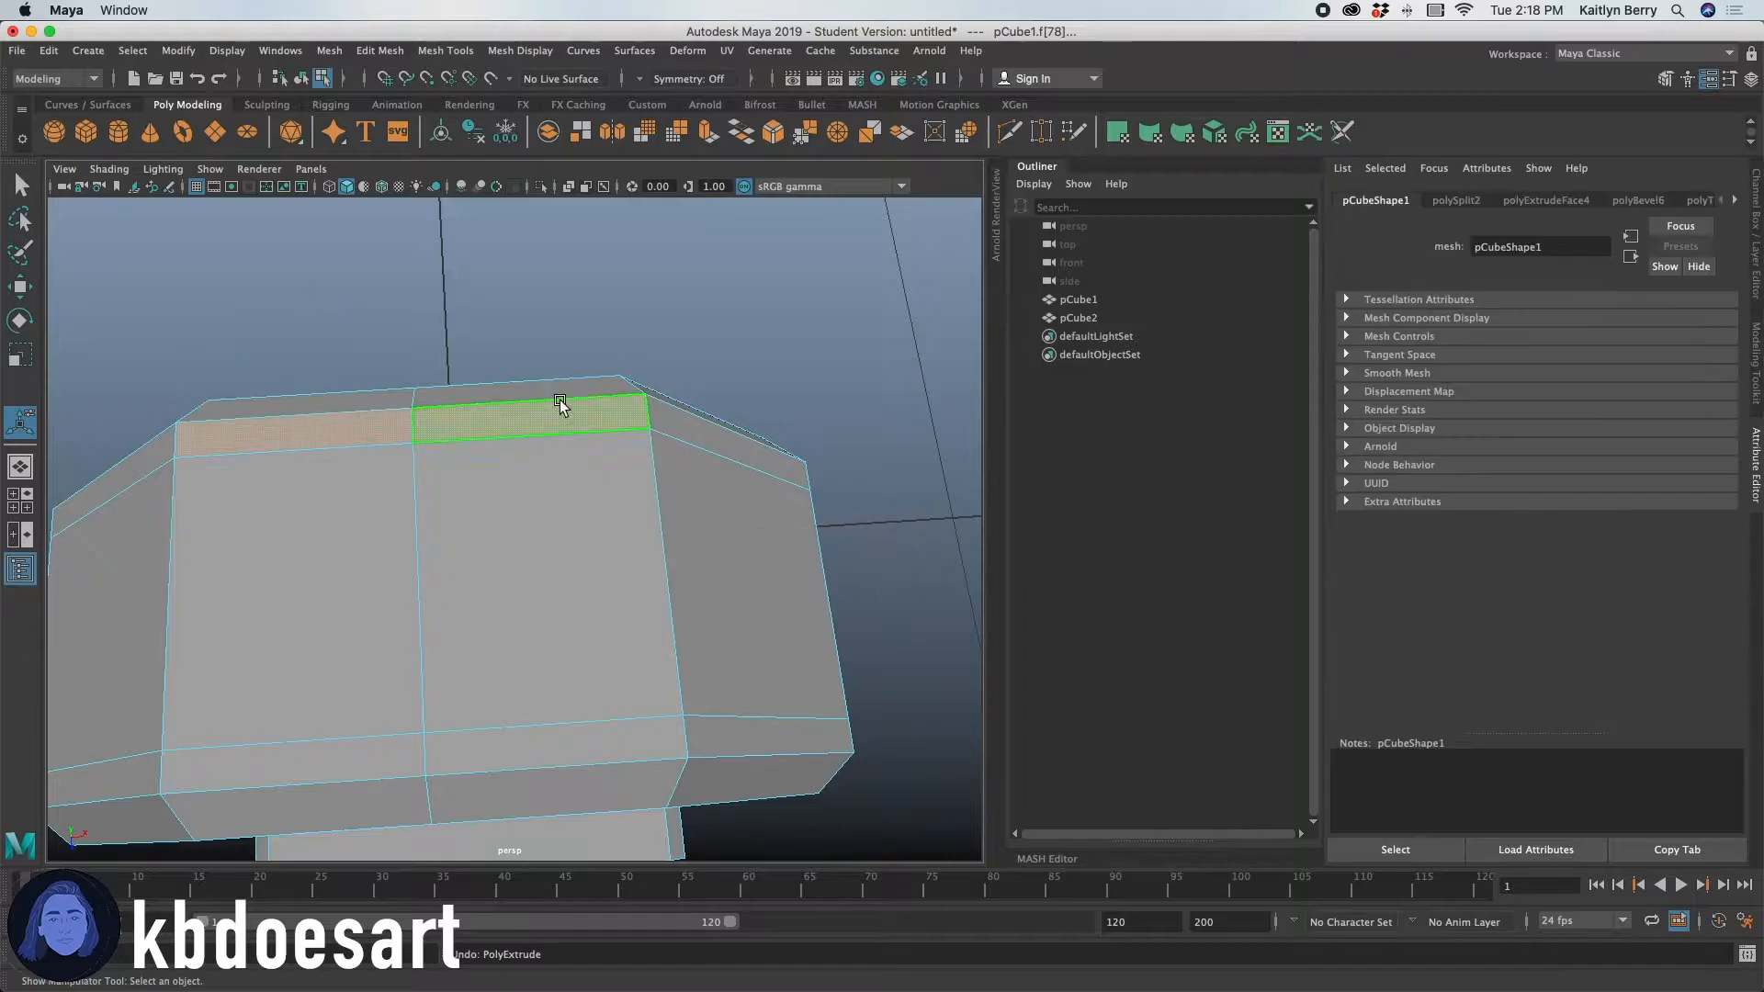
# Inset each of the two narrow rear faces on the backpack's top individually by extruding with an offset of 0.01.
pyautogui.hotkey('ctrl', 'e')
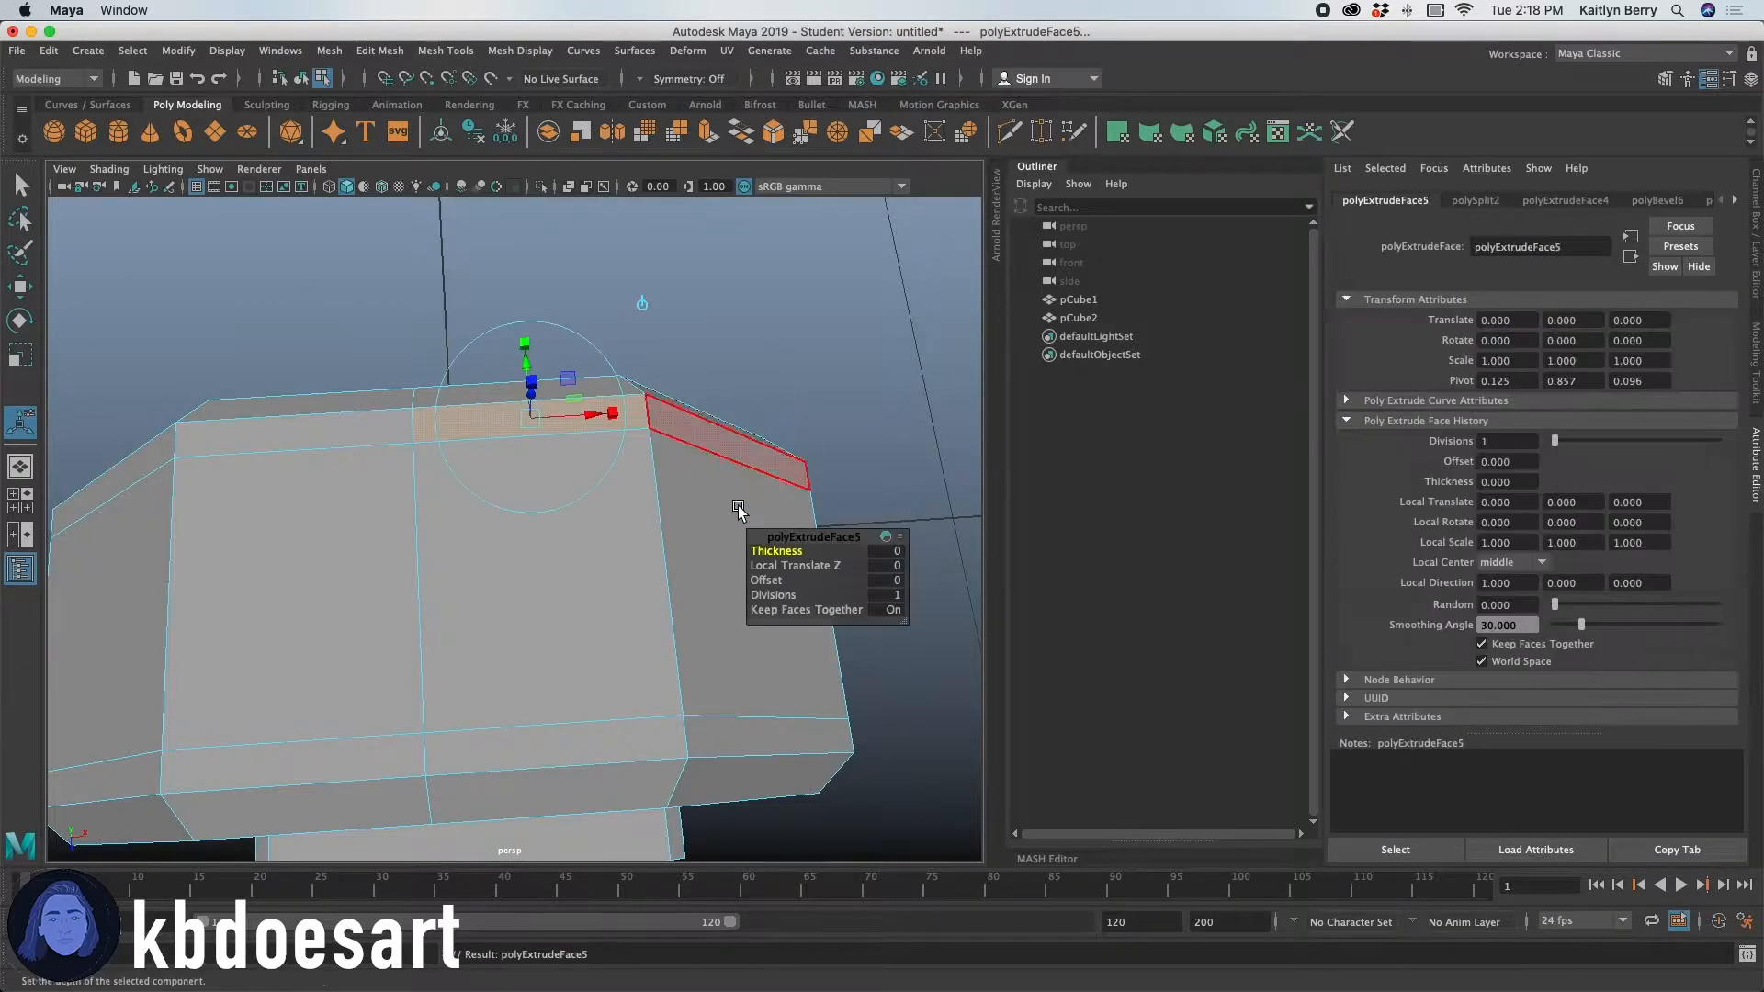
pyautogui.moveTo(768, 580); pyautogui.dragTo(771, 580)
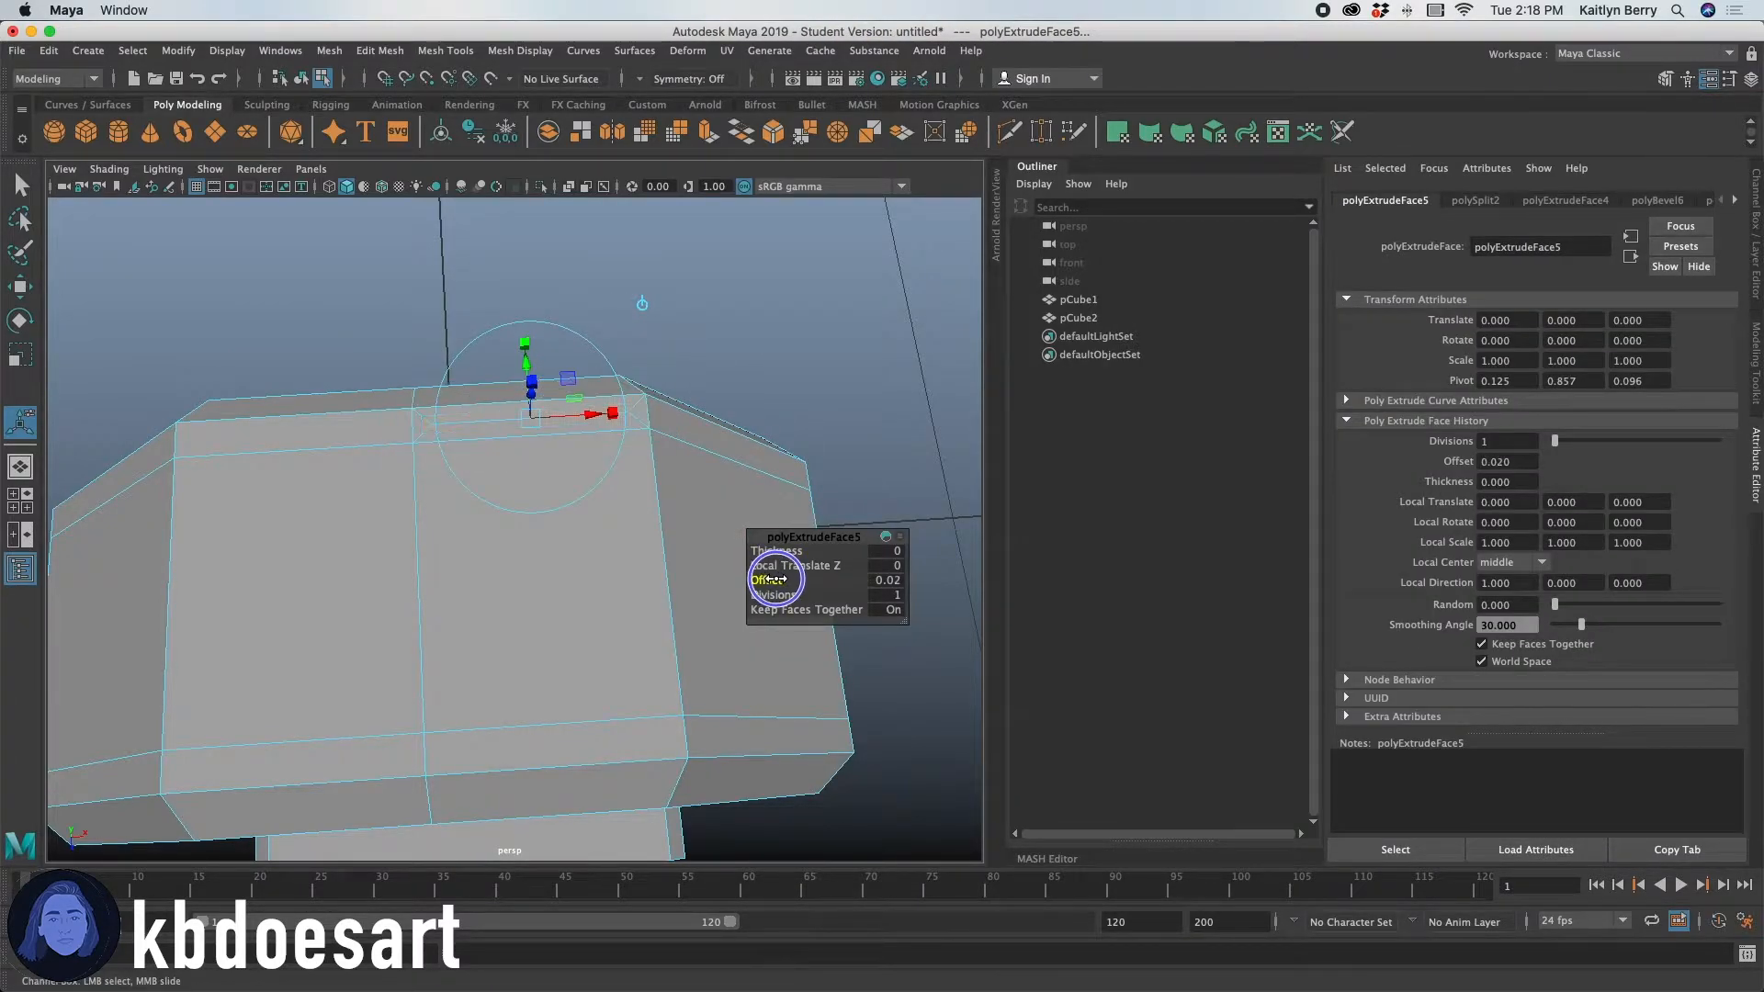
pyautogui.click(362, 427)
pyautogui.hotkey('ctrl', 'e')
pyautogui.click(783, 581)
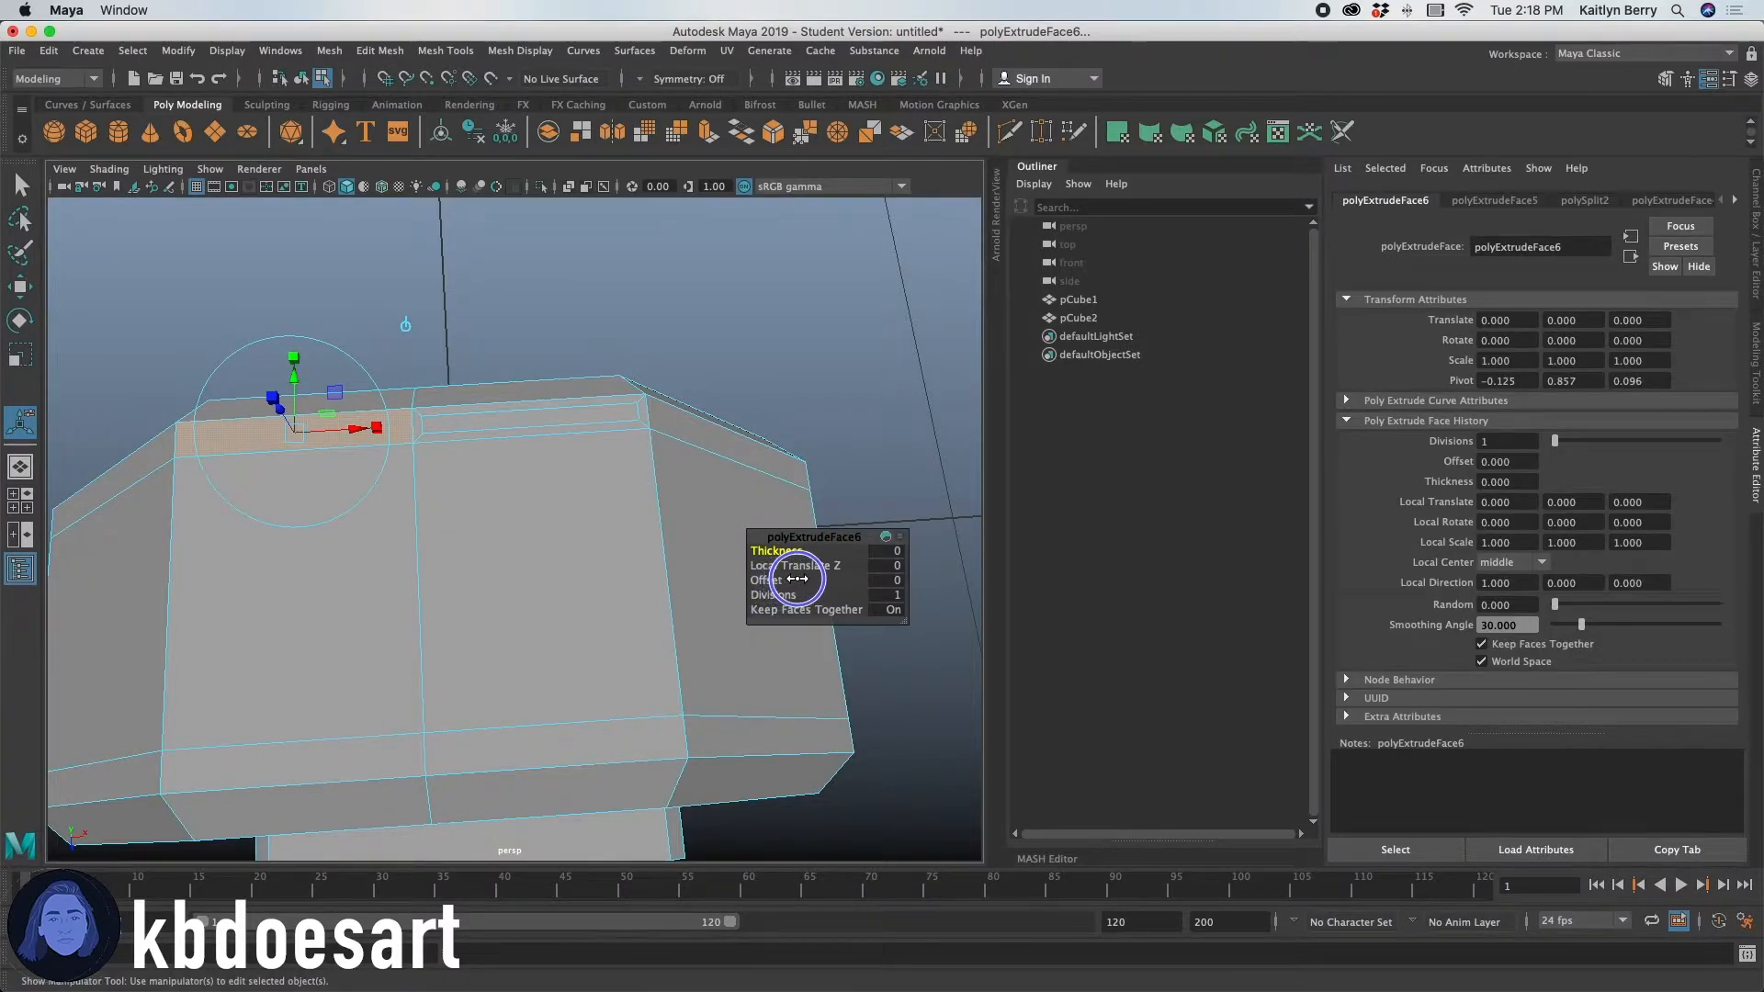
pyautogui.moveTo(779, 577); pyautogui.dragTo(771, 579)
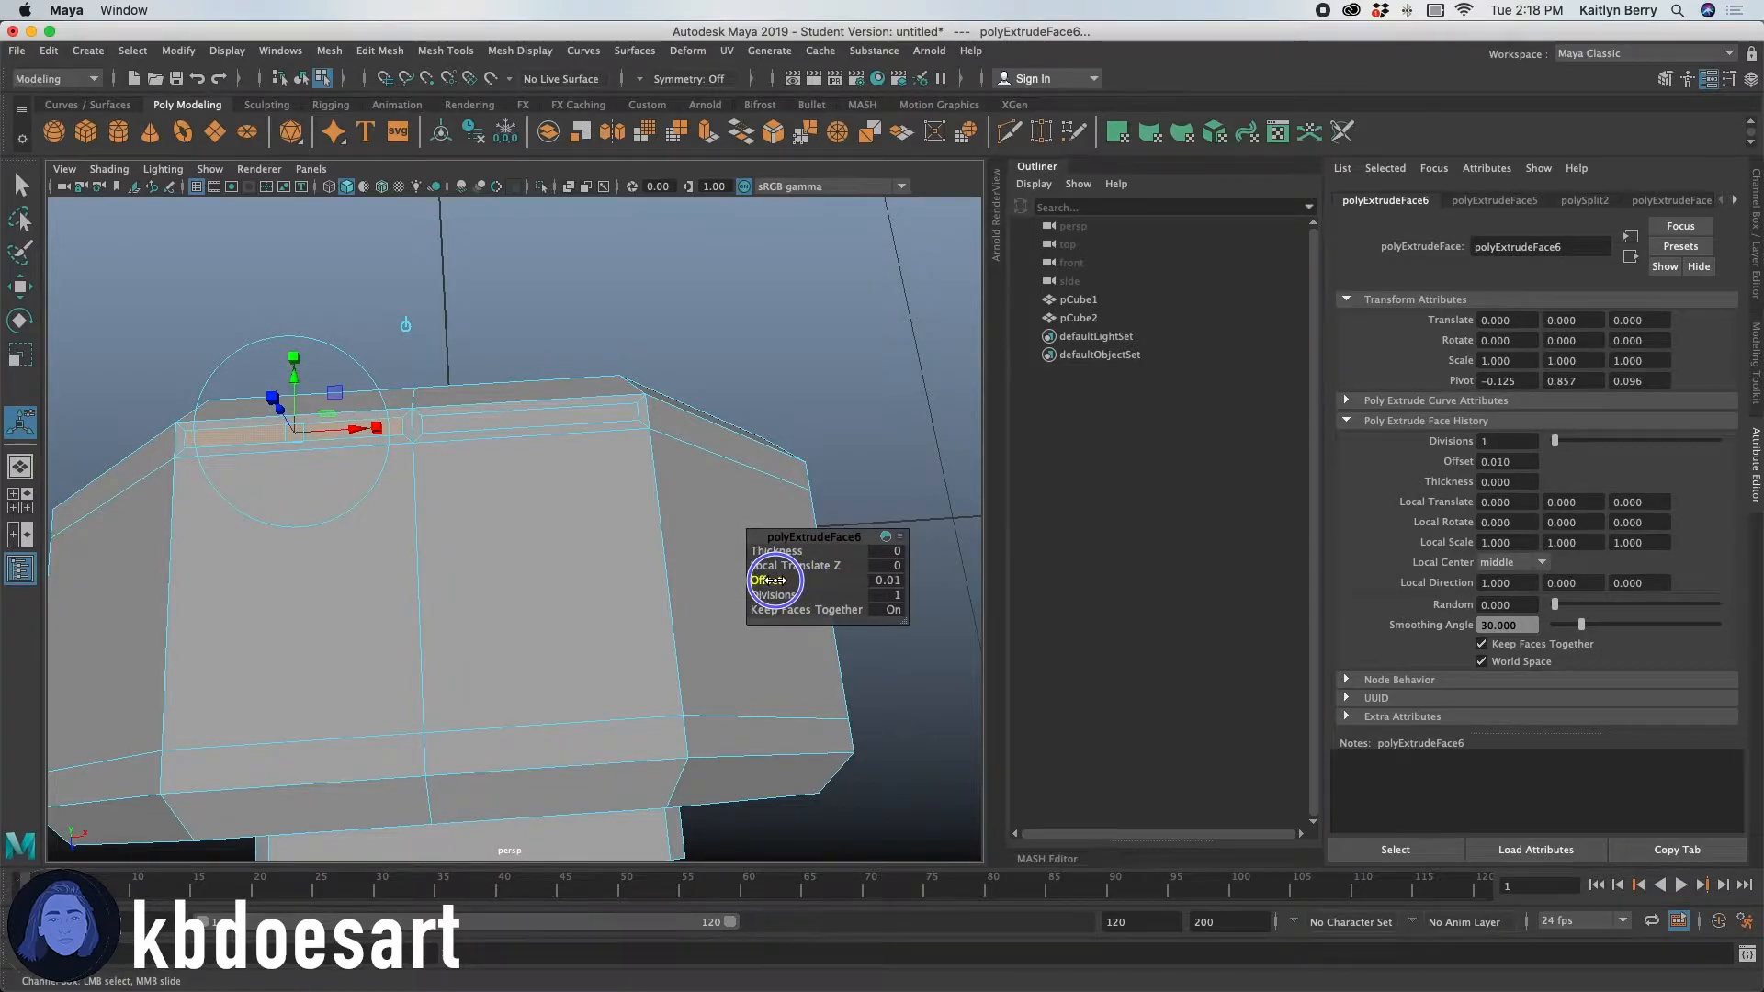
# Try bridging the two inset faces on the backpack's top with the current bridge settings.
pyautogui.click(512, 421)
pyautogui.keyDown('shift'); pyautogui.click(372, 428); pyautogui.keyUp('shift')
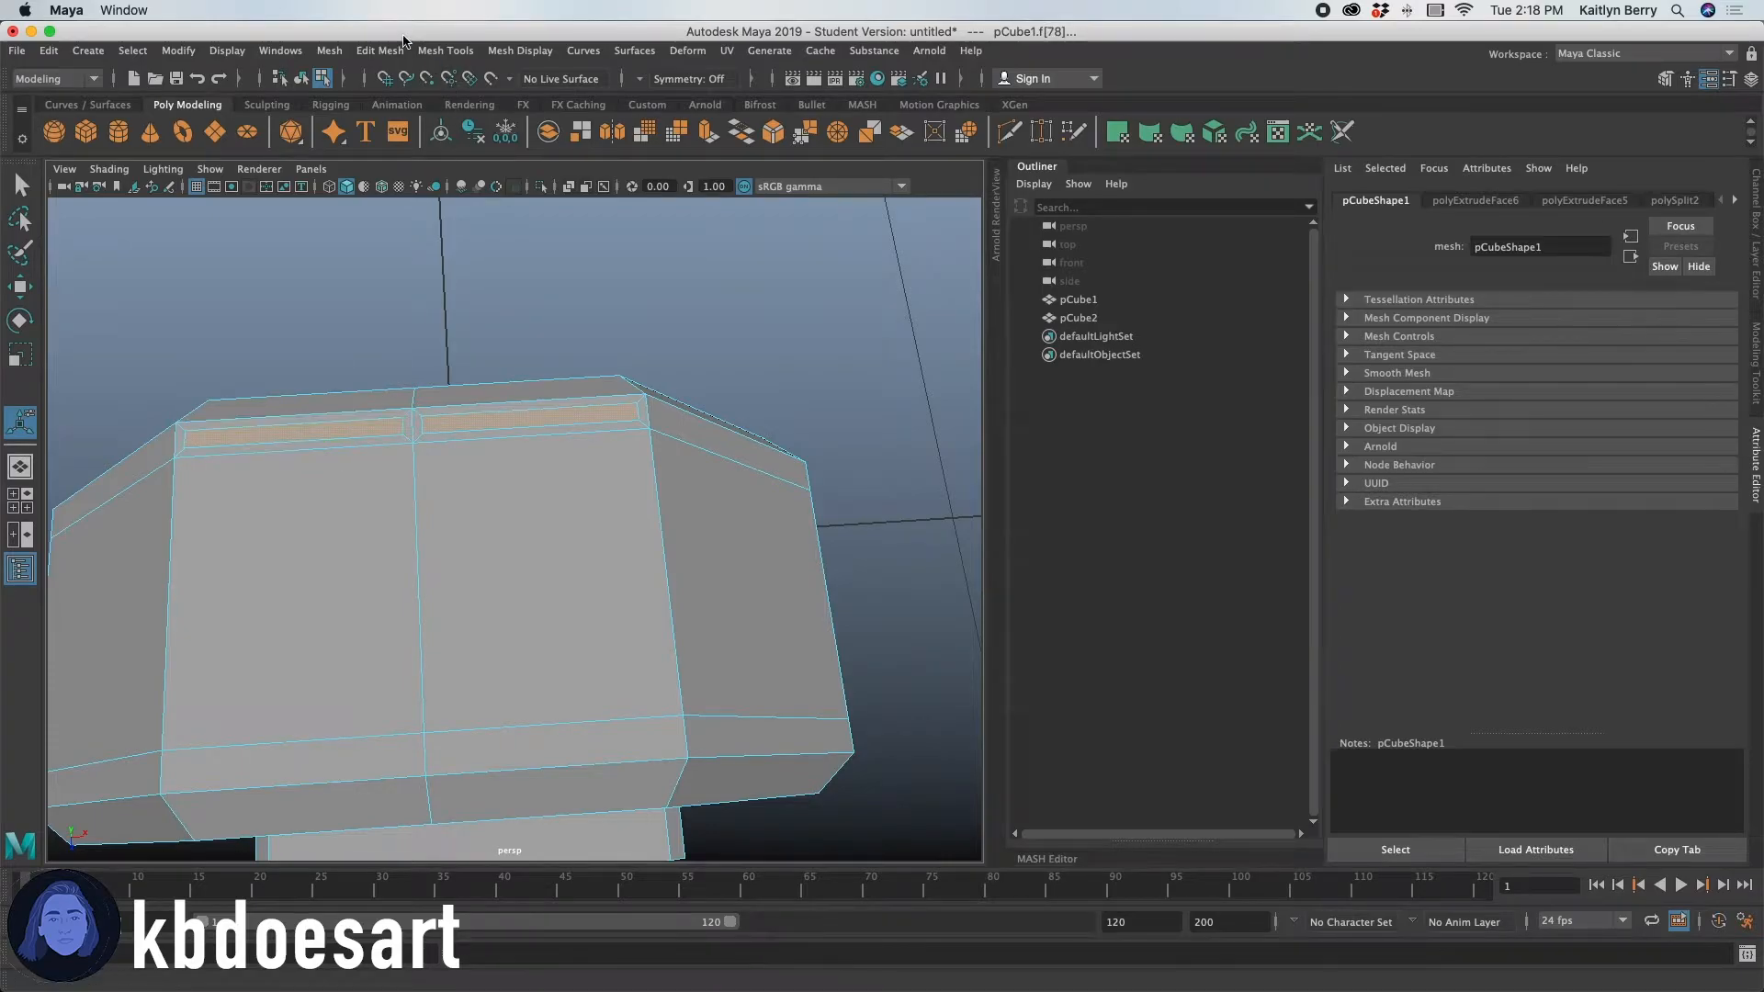
pyautogui.click(378, 50)
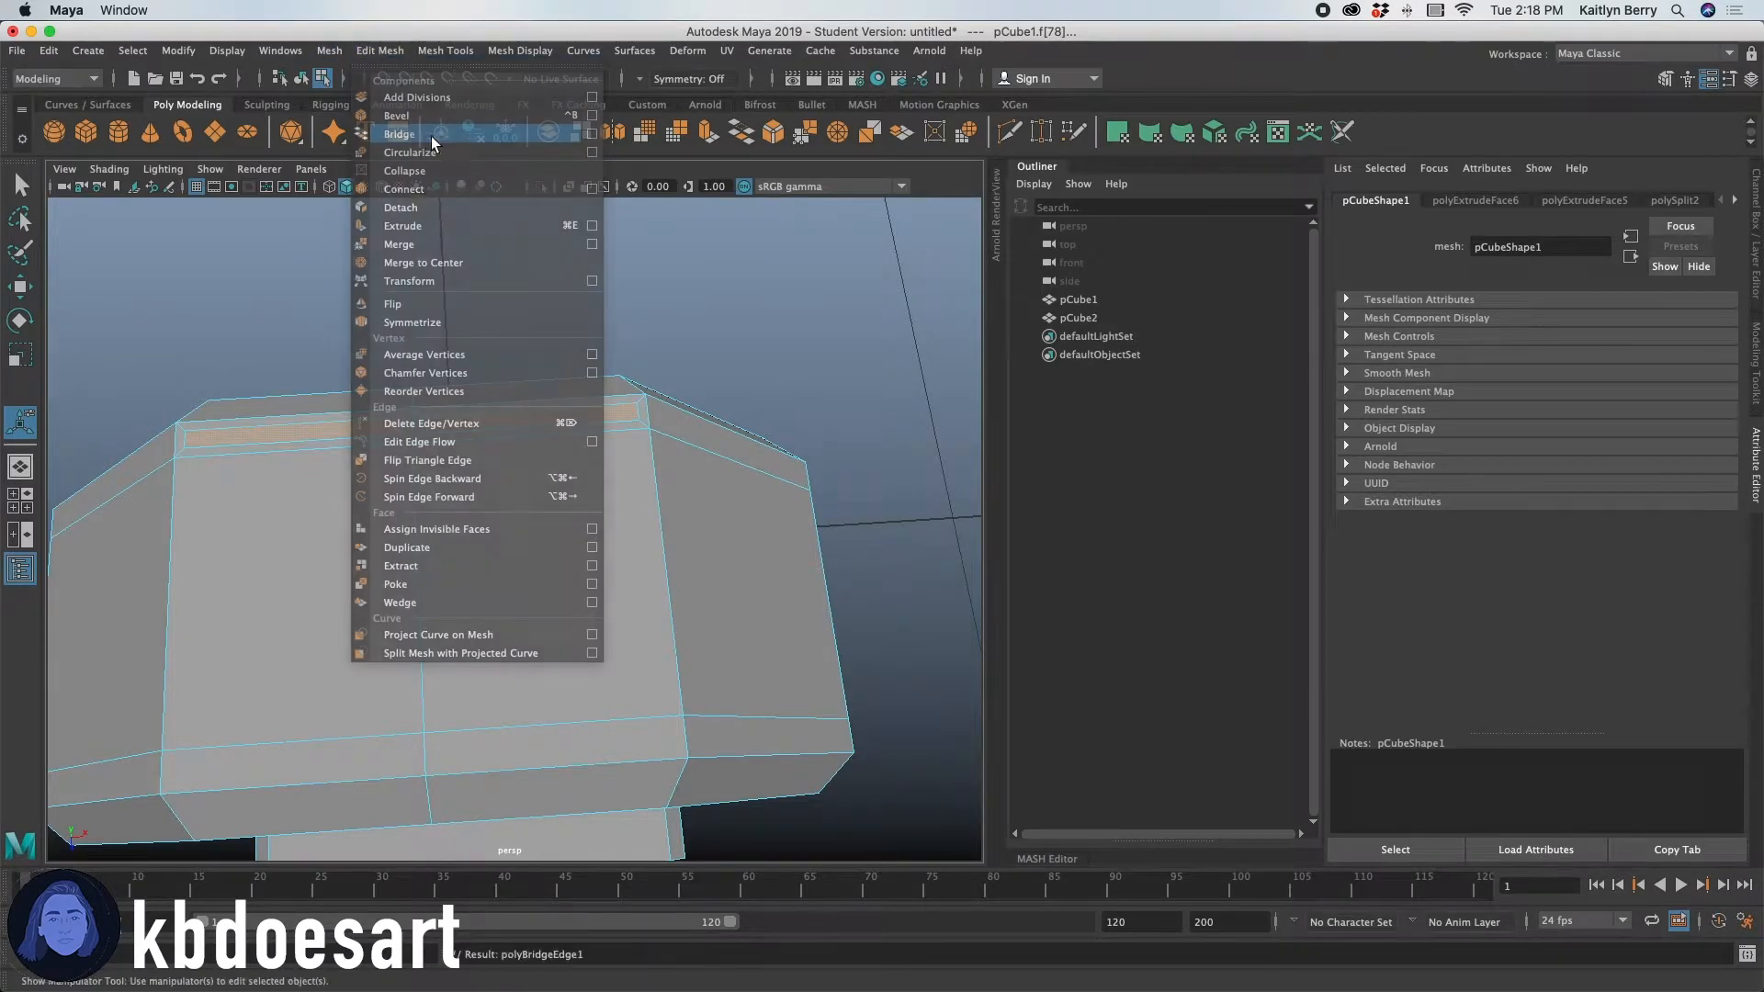
pyautogui.click(426, 134)
pyautogui.press('super+z')
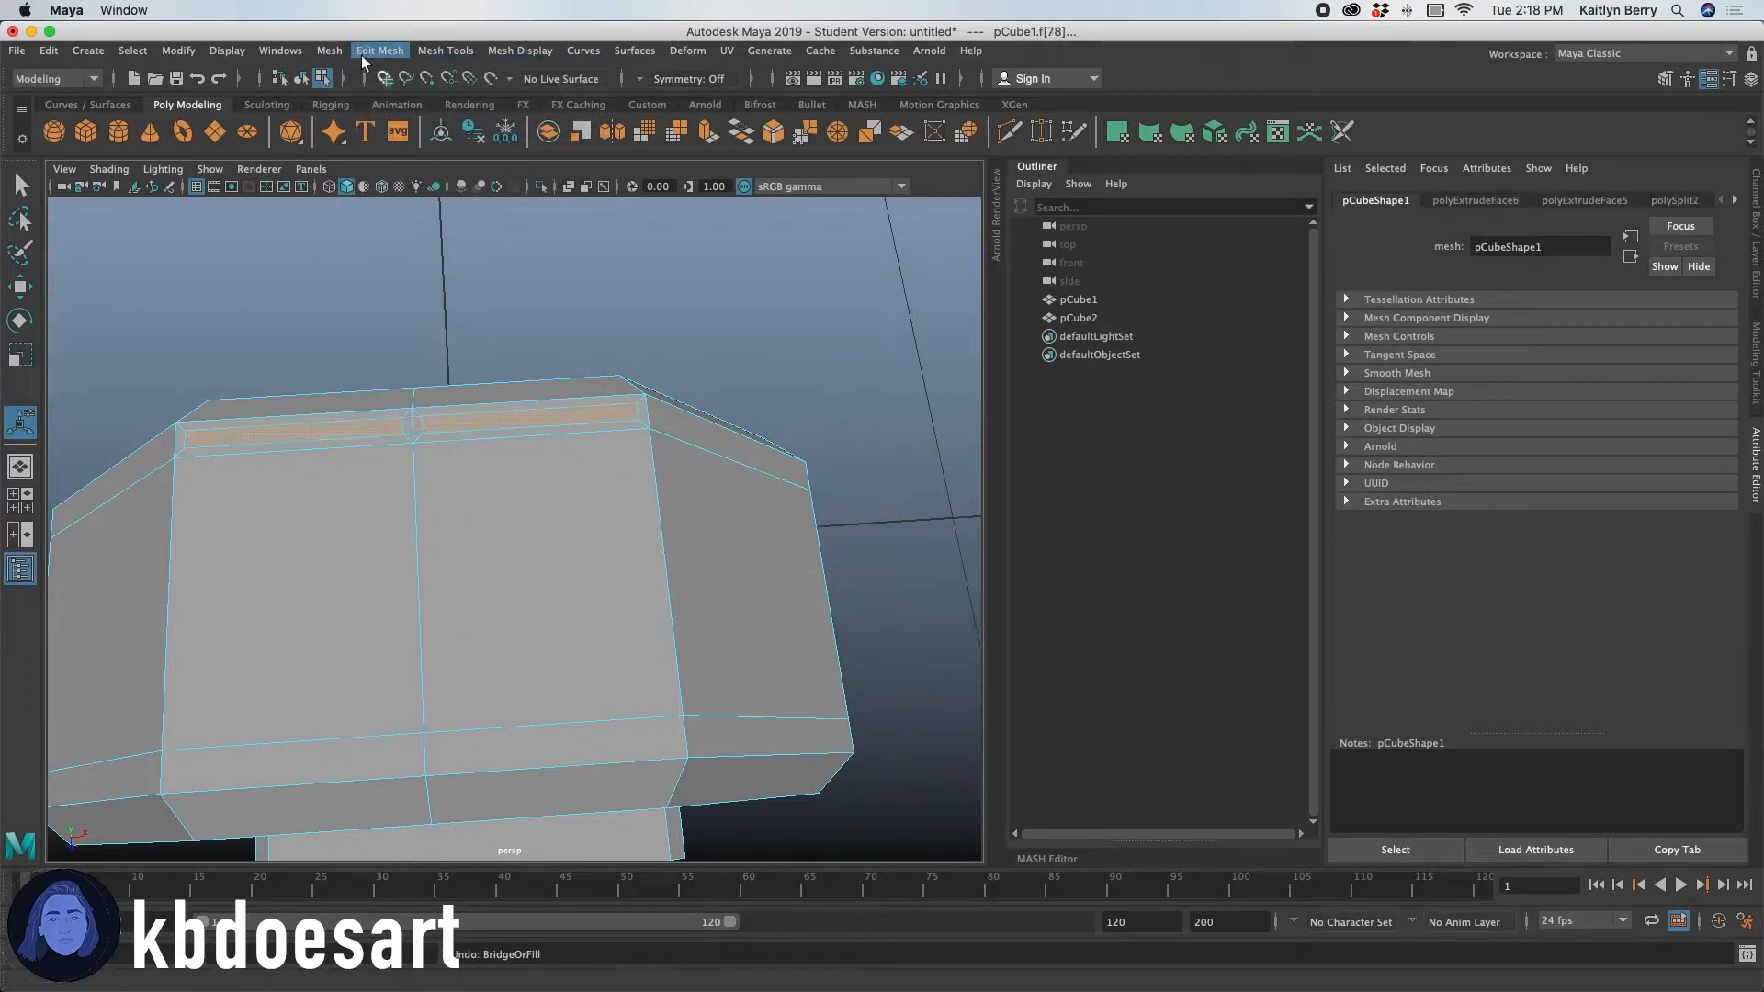
# Set the bridge type to Smooth path + curve in the Bridge options.
pyautogui.click(360, 51)
pyautogui.click(593, 134)
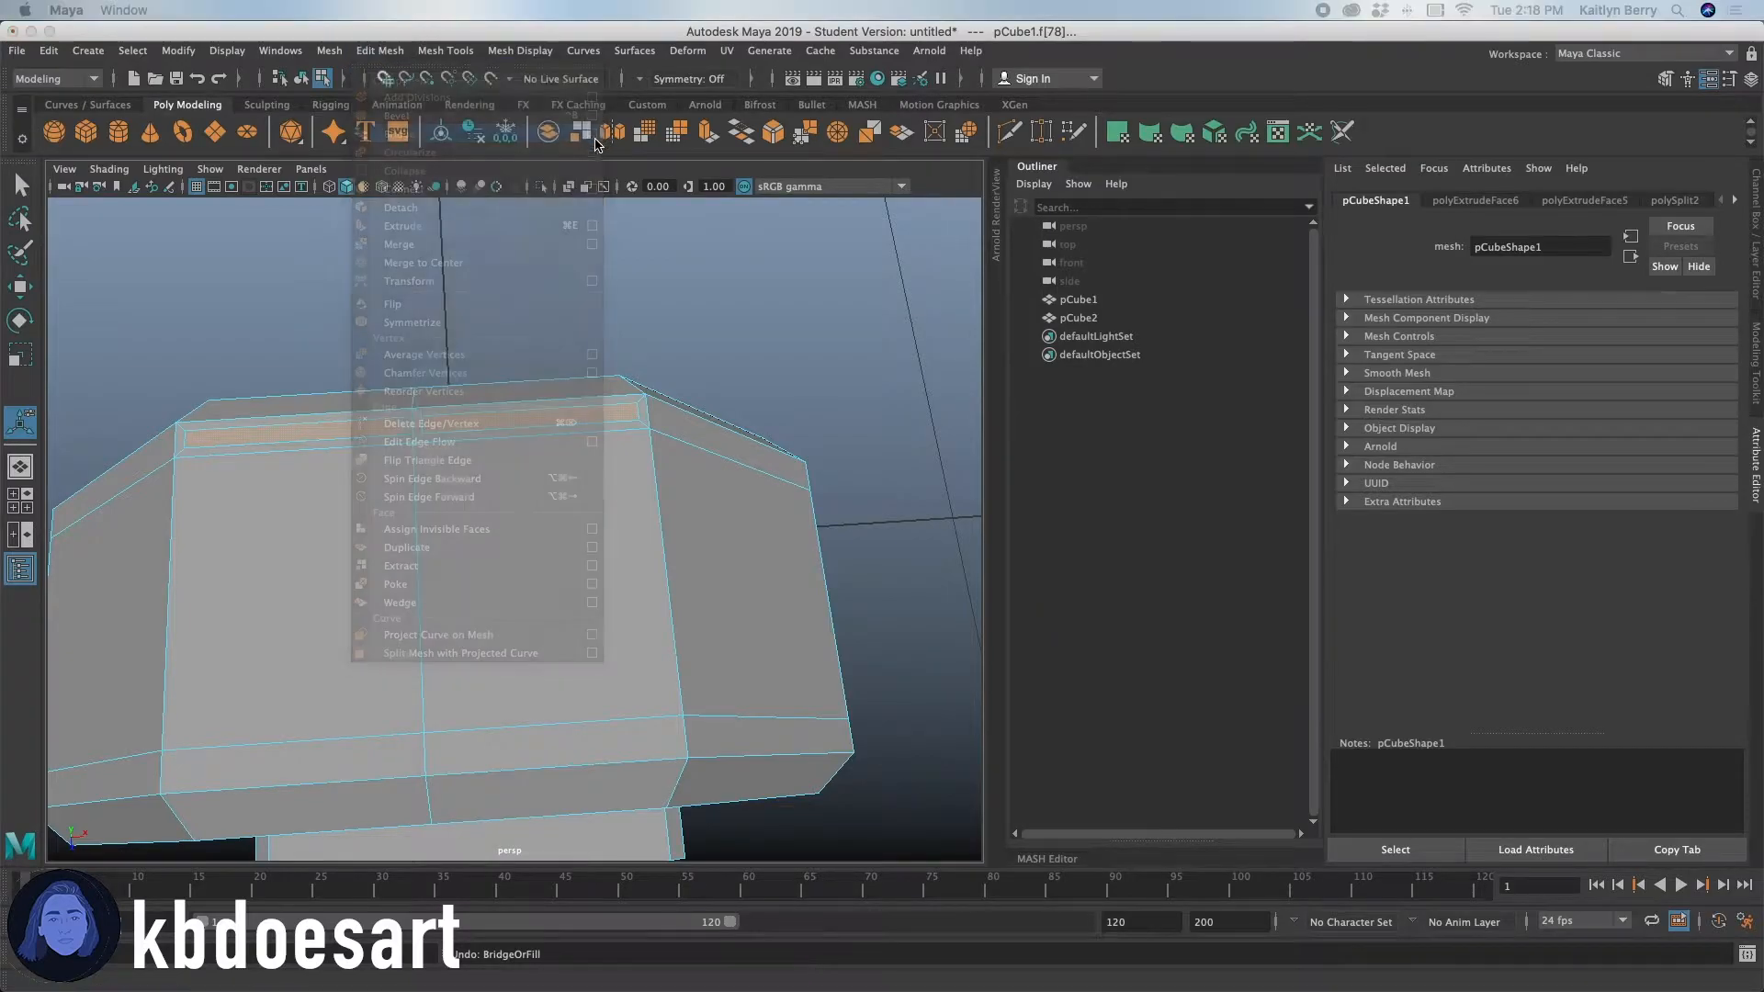
pyautogui.moveTo(565, 309); pyautogui.dragTo(695, 269)
pyautogui.click(564, 392)
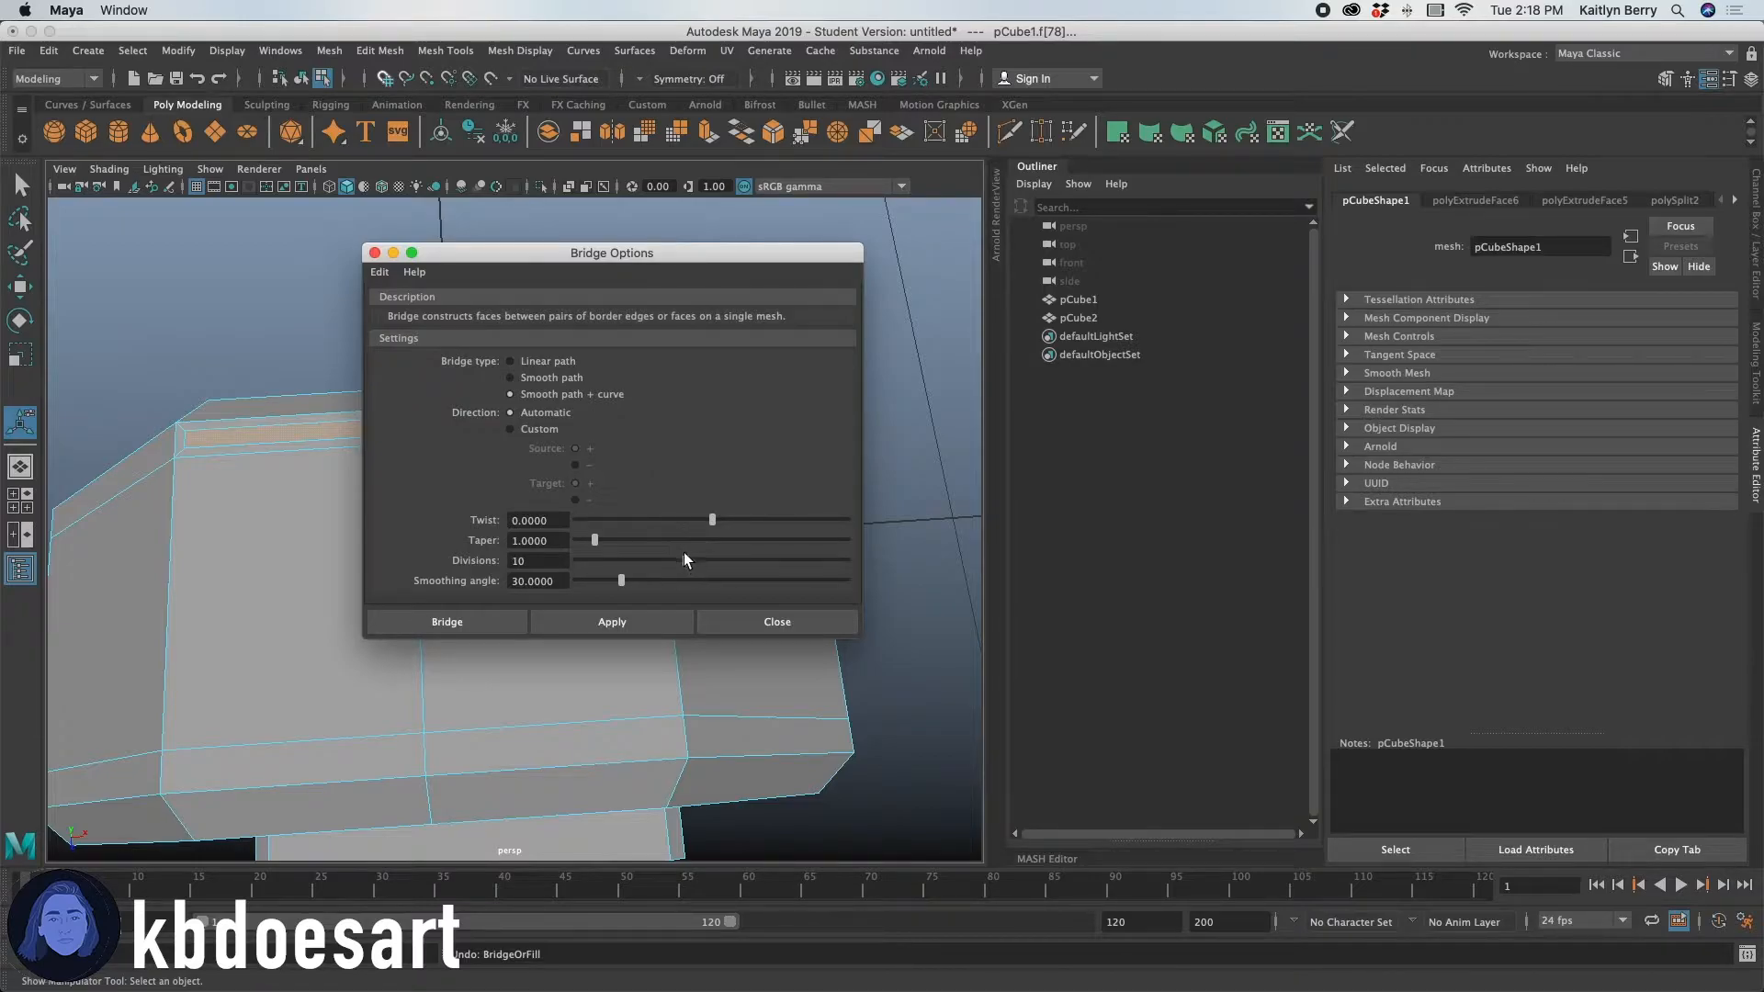
# Try a curved bridge with 10 divisions between the two inset top faces, undo it and clear the selection.
pyautogui.click(644, 620)
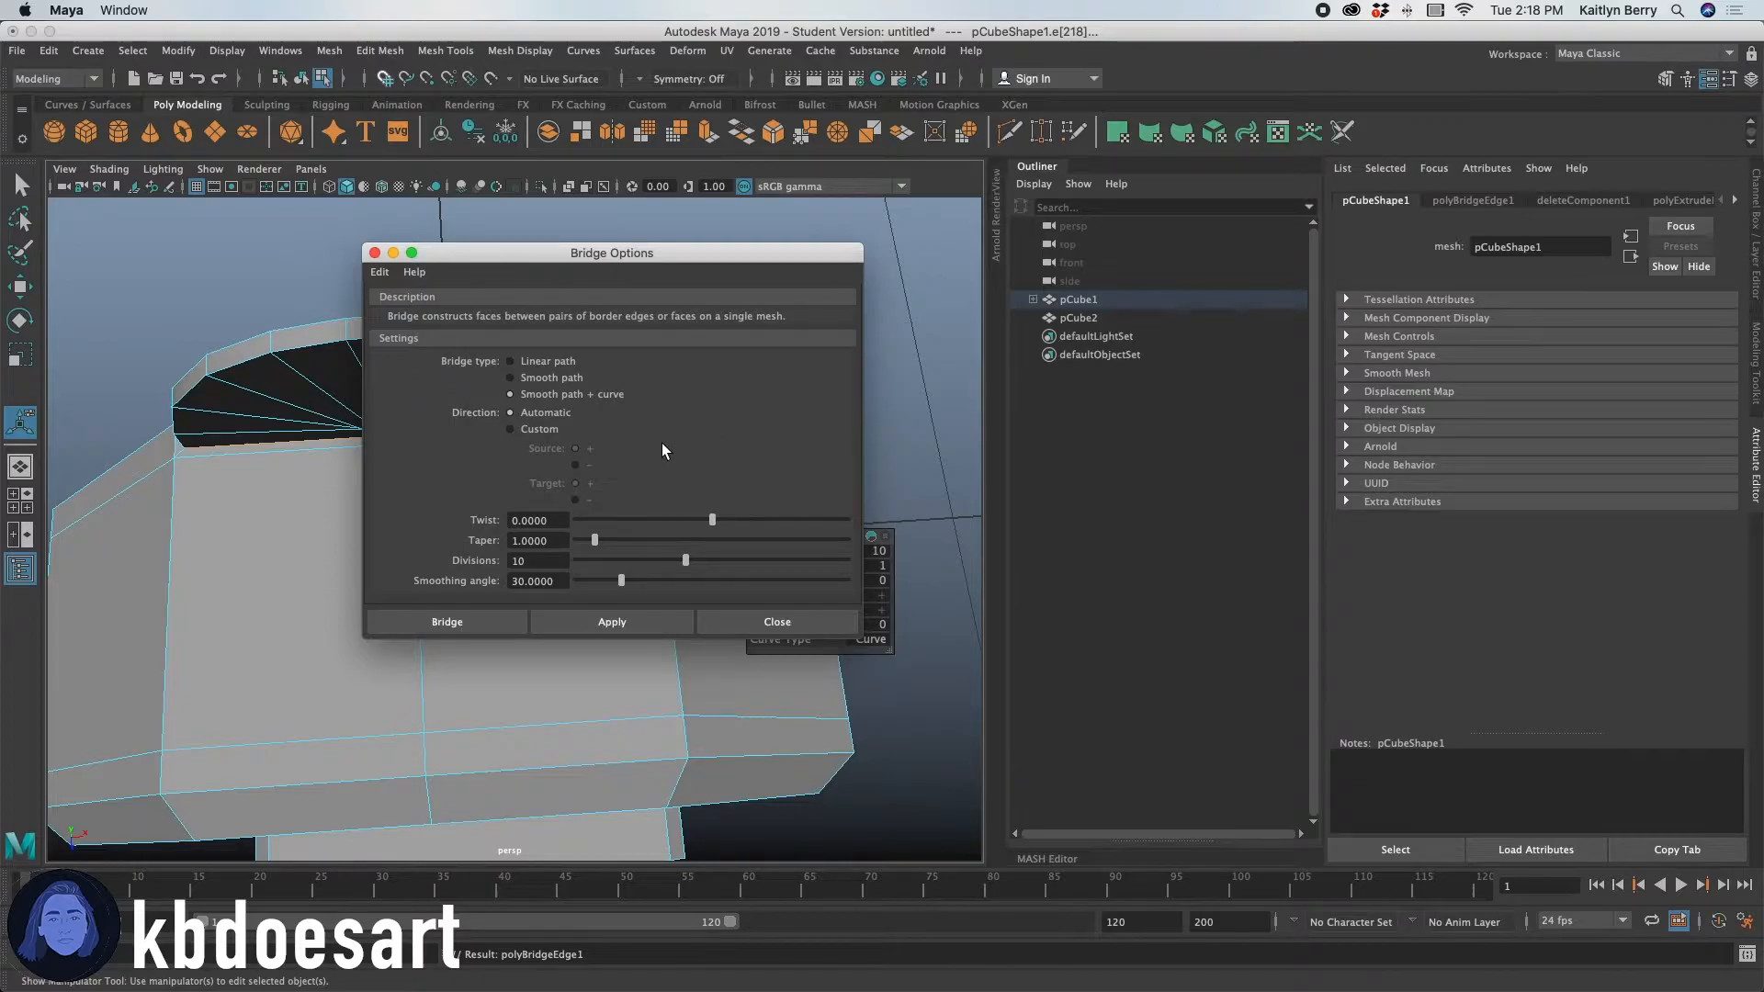
pyautogui.moveTo(551, 253); pyautogui.dragTo(1016, 251)
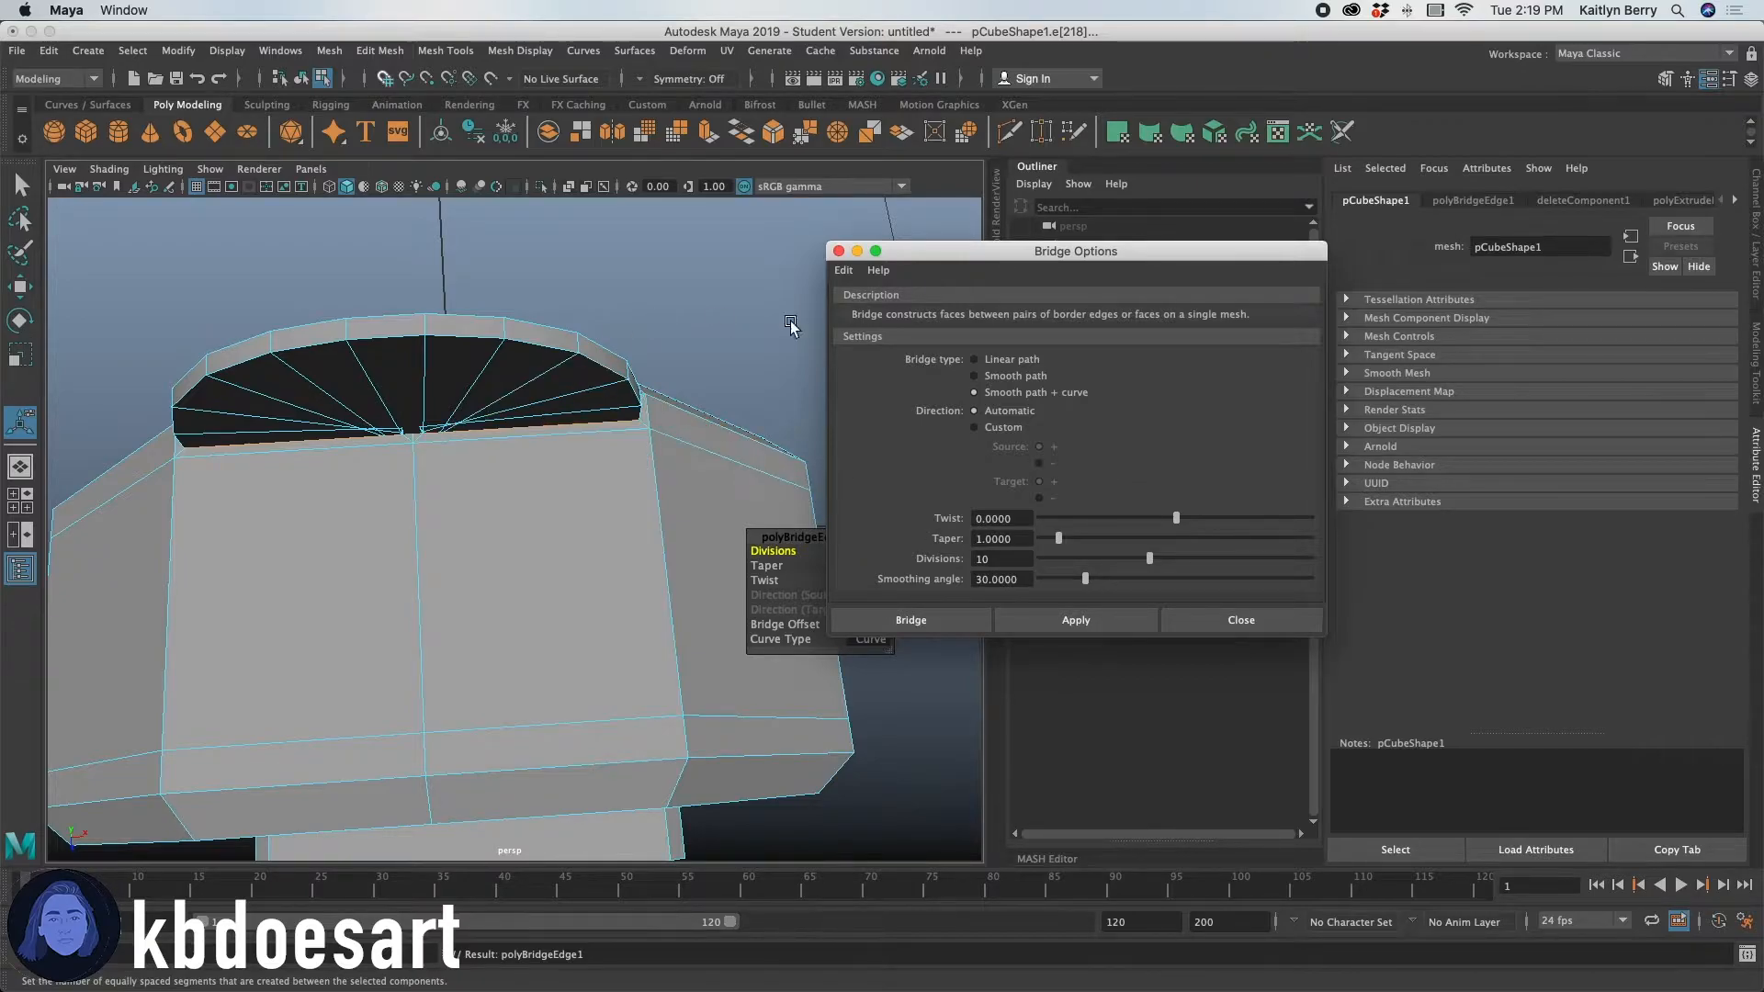
pyautogui.hotkey('ctrl', 'z')
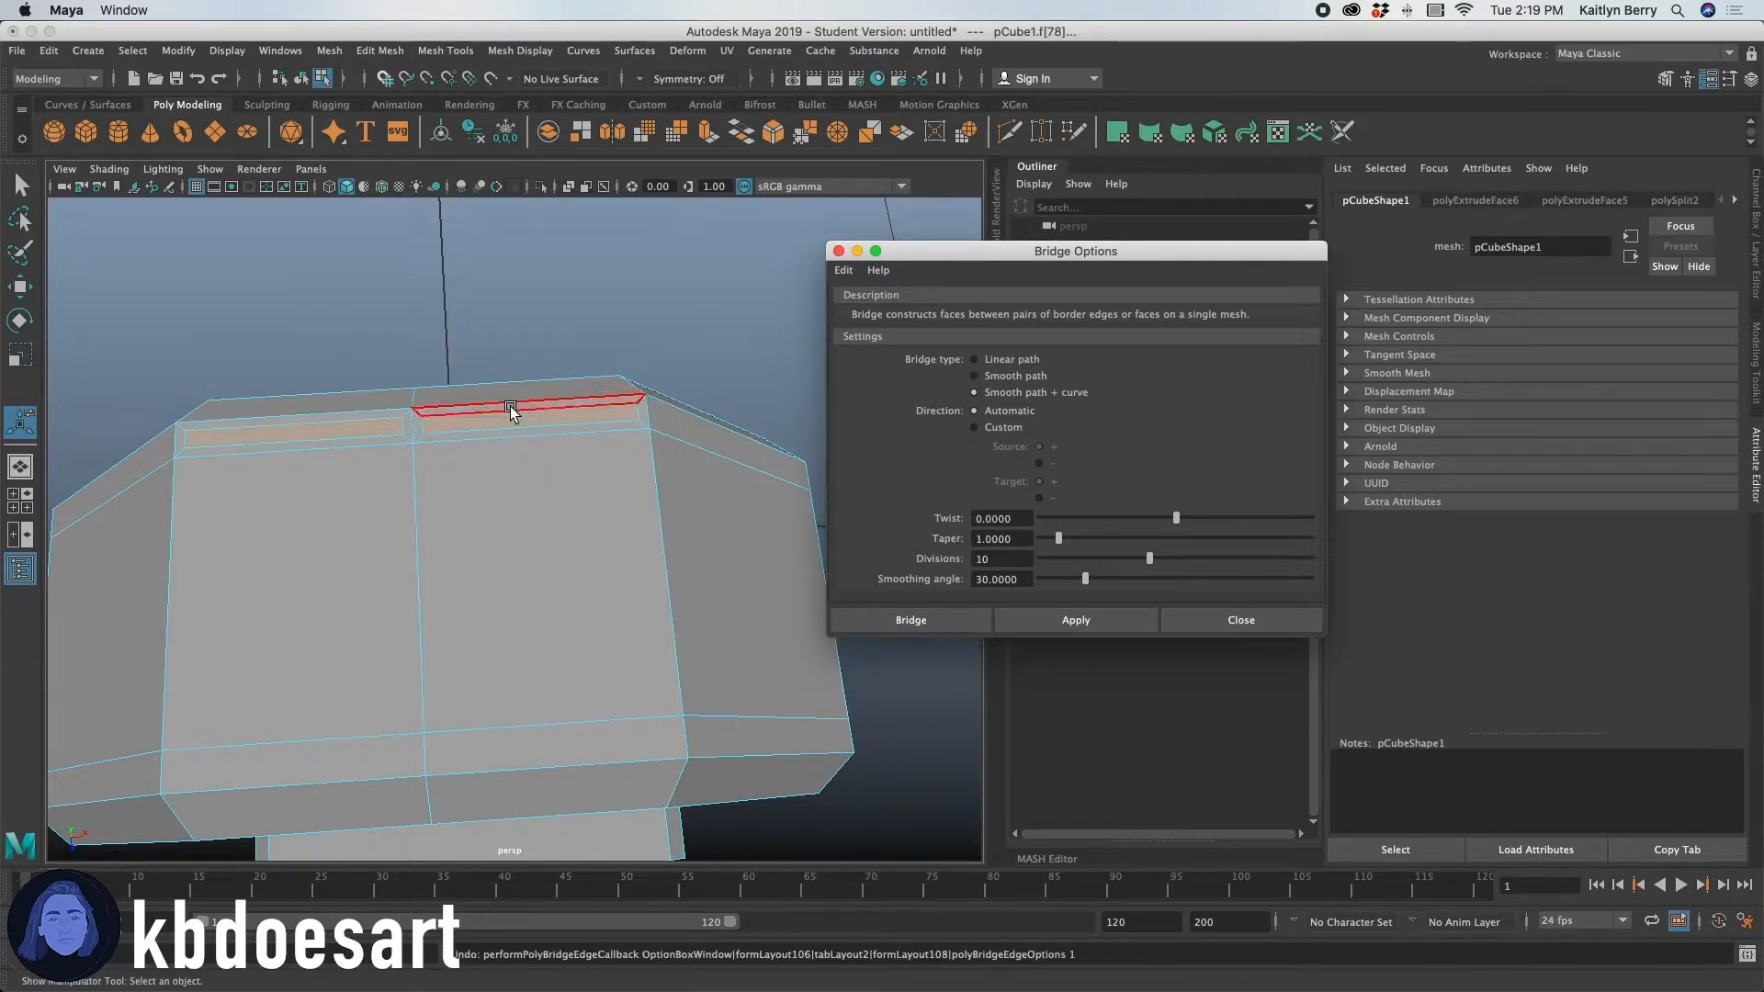
pyautogui.click(496, 327)
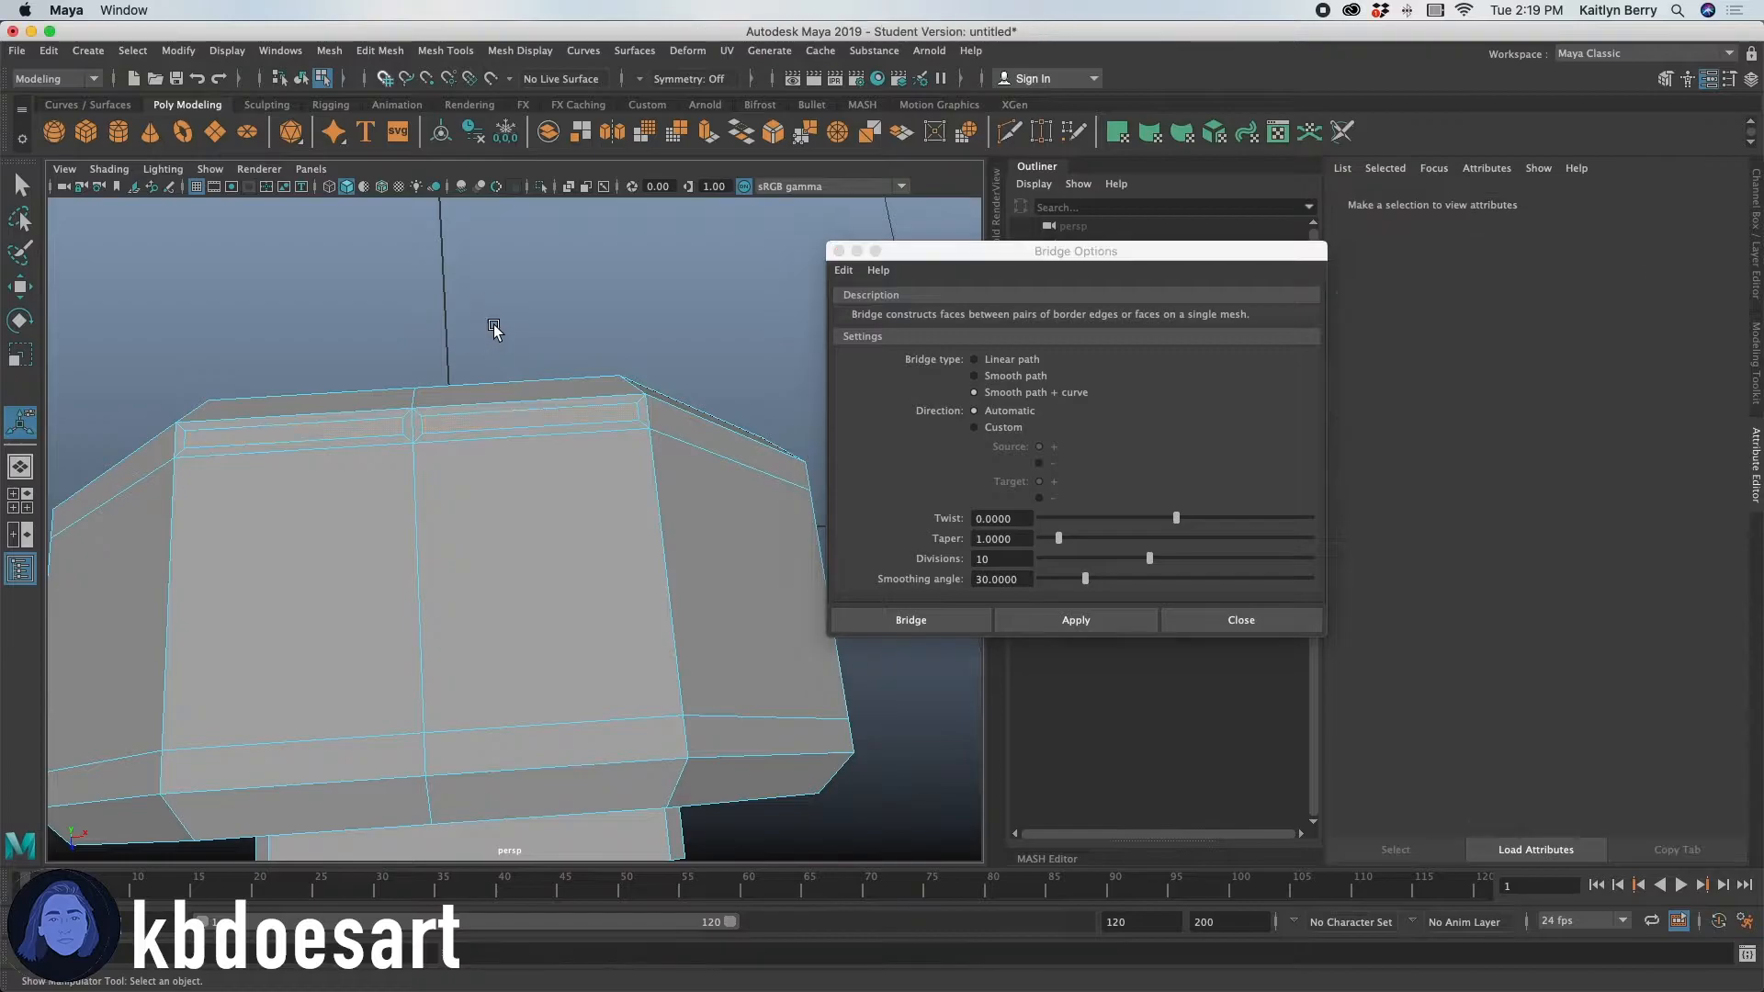
# Scale each of the two inset top faces narrower along its width to widen the gap between them.
pyautogui.click(520, 417)
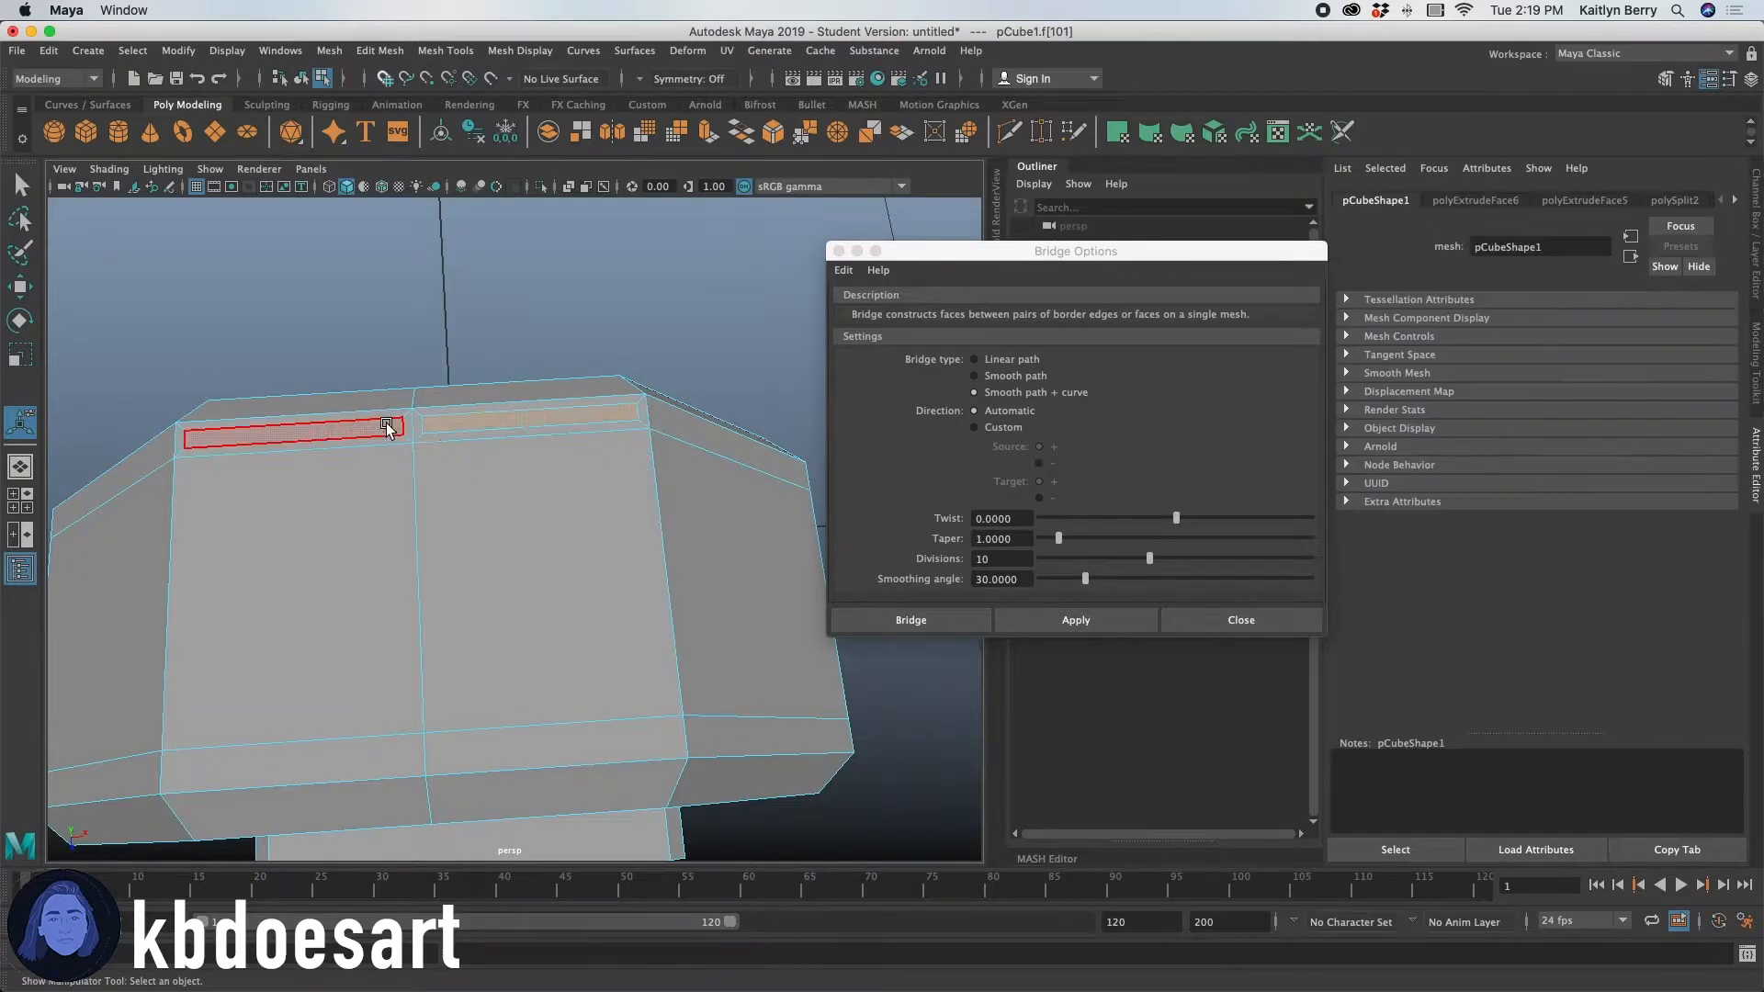
pyautogui.press('r')
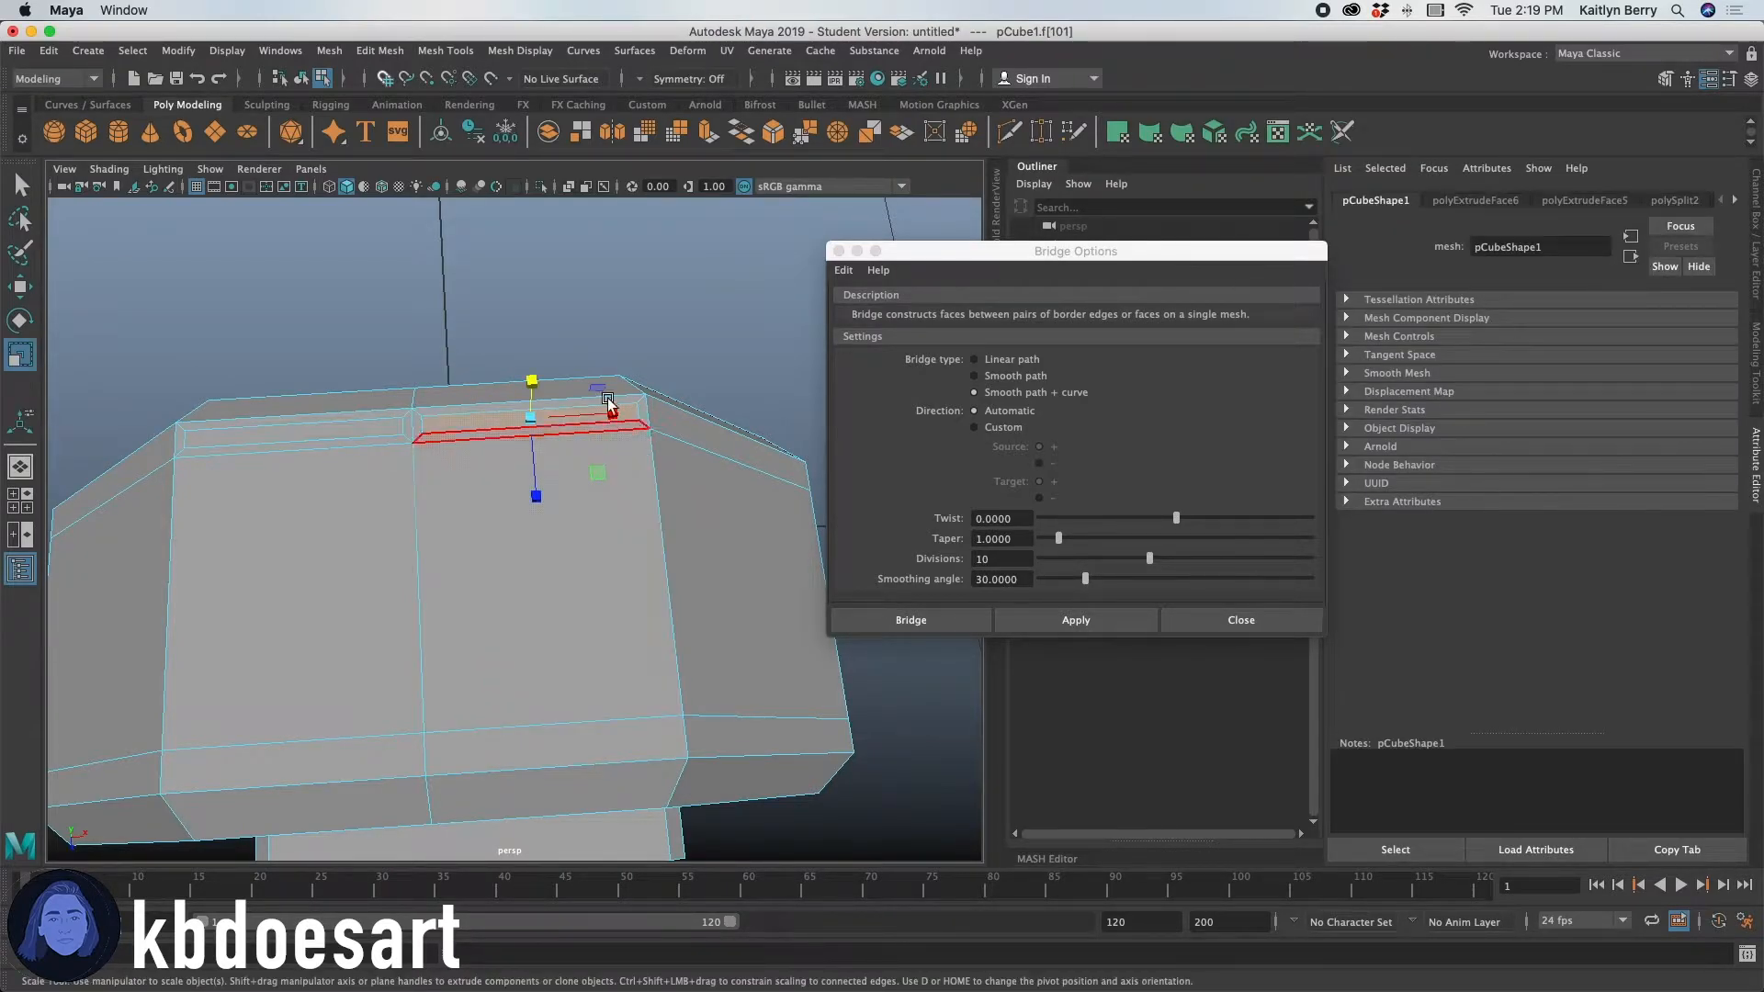
pyautogui.moveTo(618, 407); pyautogui.dragTo(584, 413)
pyautogui.click(395, 428)
pyautogui.moveTo(365, 424); pyautogui.dragTo(351, 432)
# Bridge the two narrowed top faces into a curved handle with 10 divisions and set its taper to 0.25.
pyautogui.keyDown('shift'); pyautogui.click(520, 425); pyautogui.keyUp('shift')
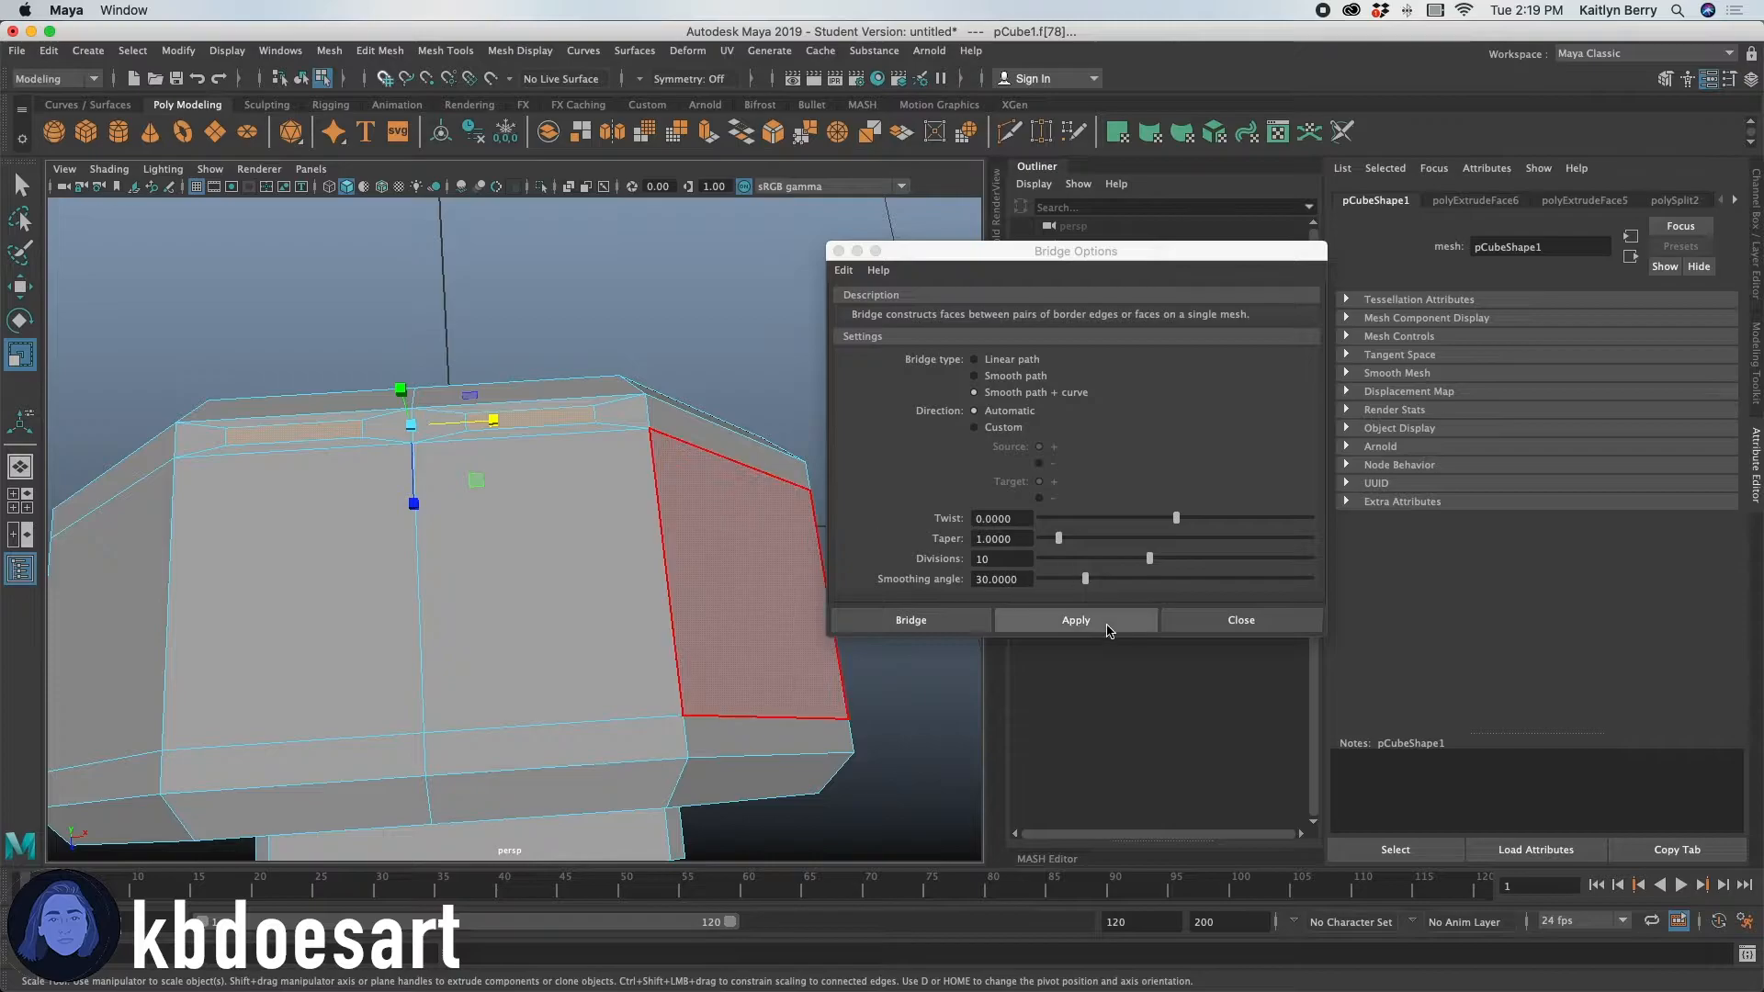
pyautogui.click(1076, 620)
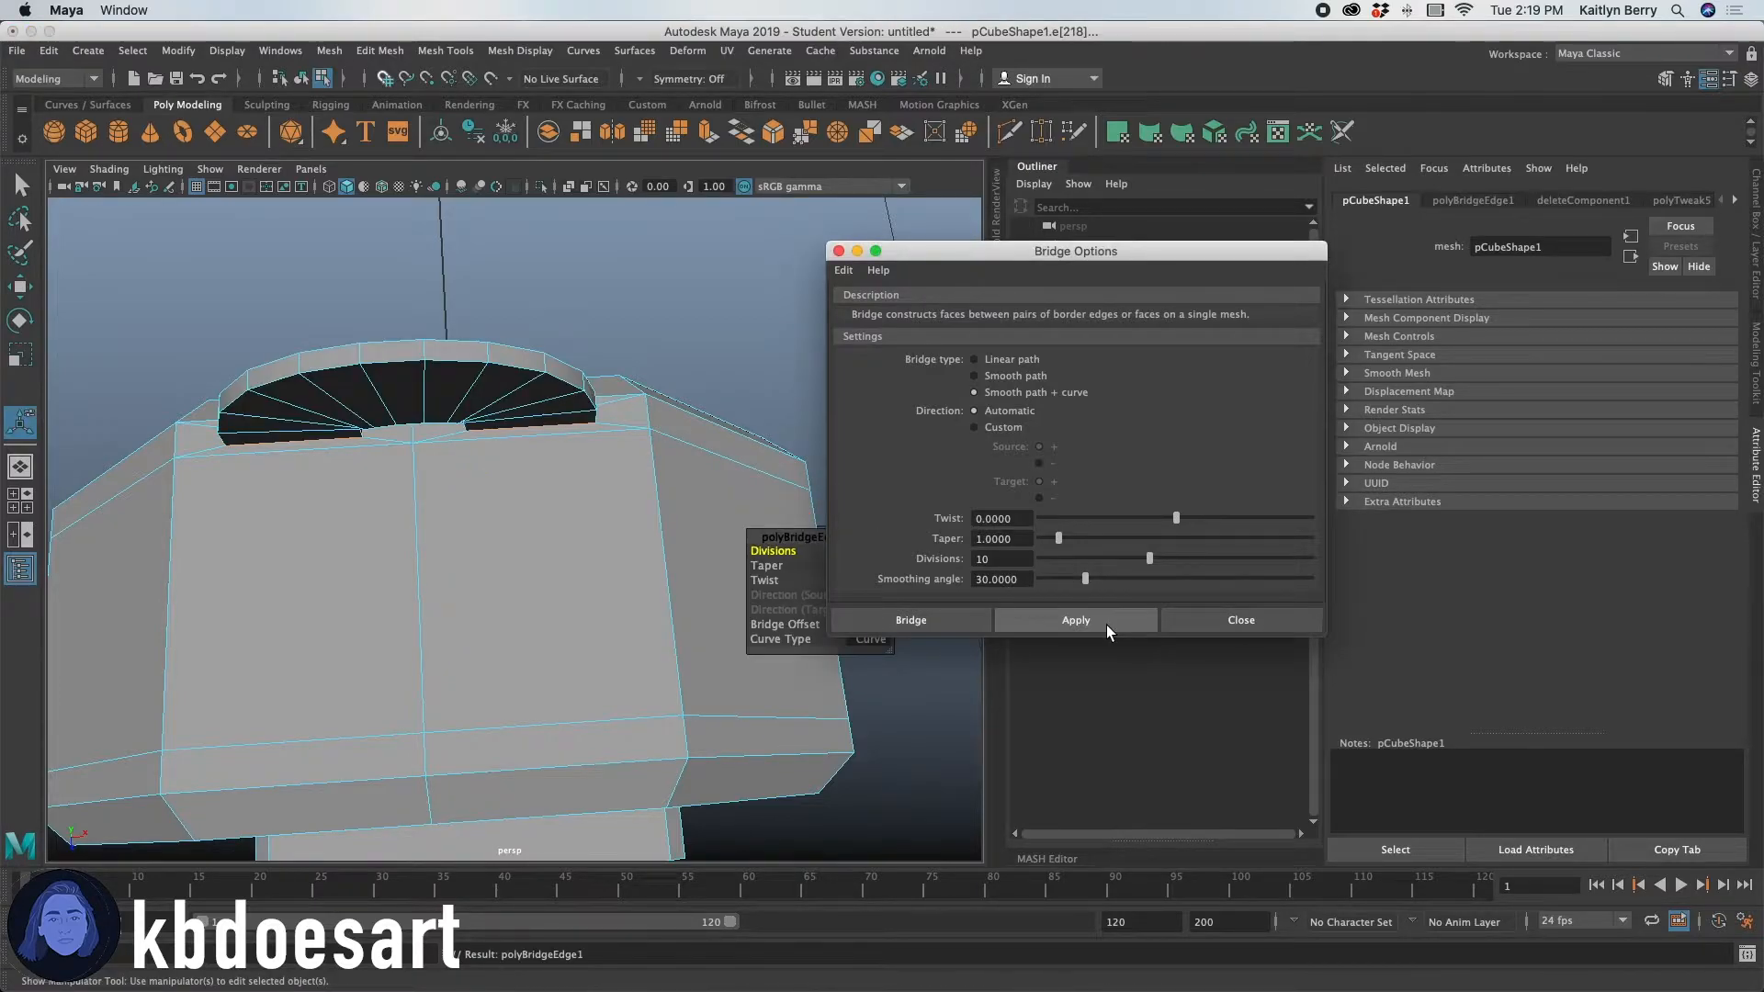
pyautogui.moveTo(778, 537); pyautogui.dragTo(598, 301)
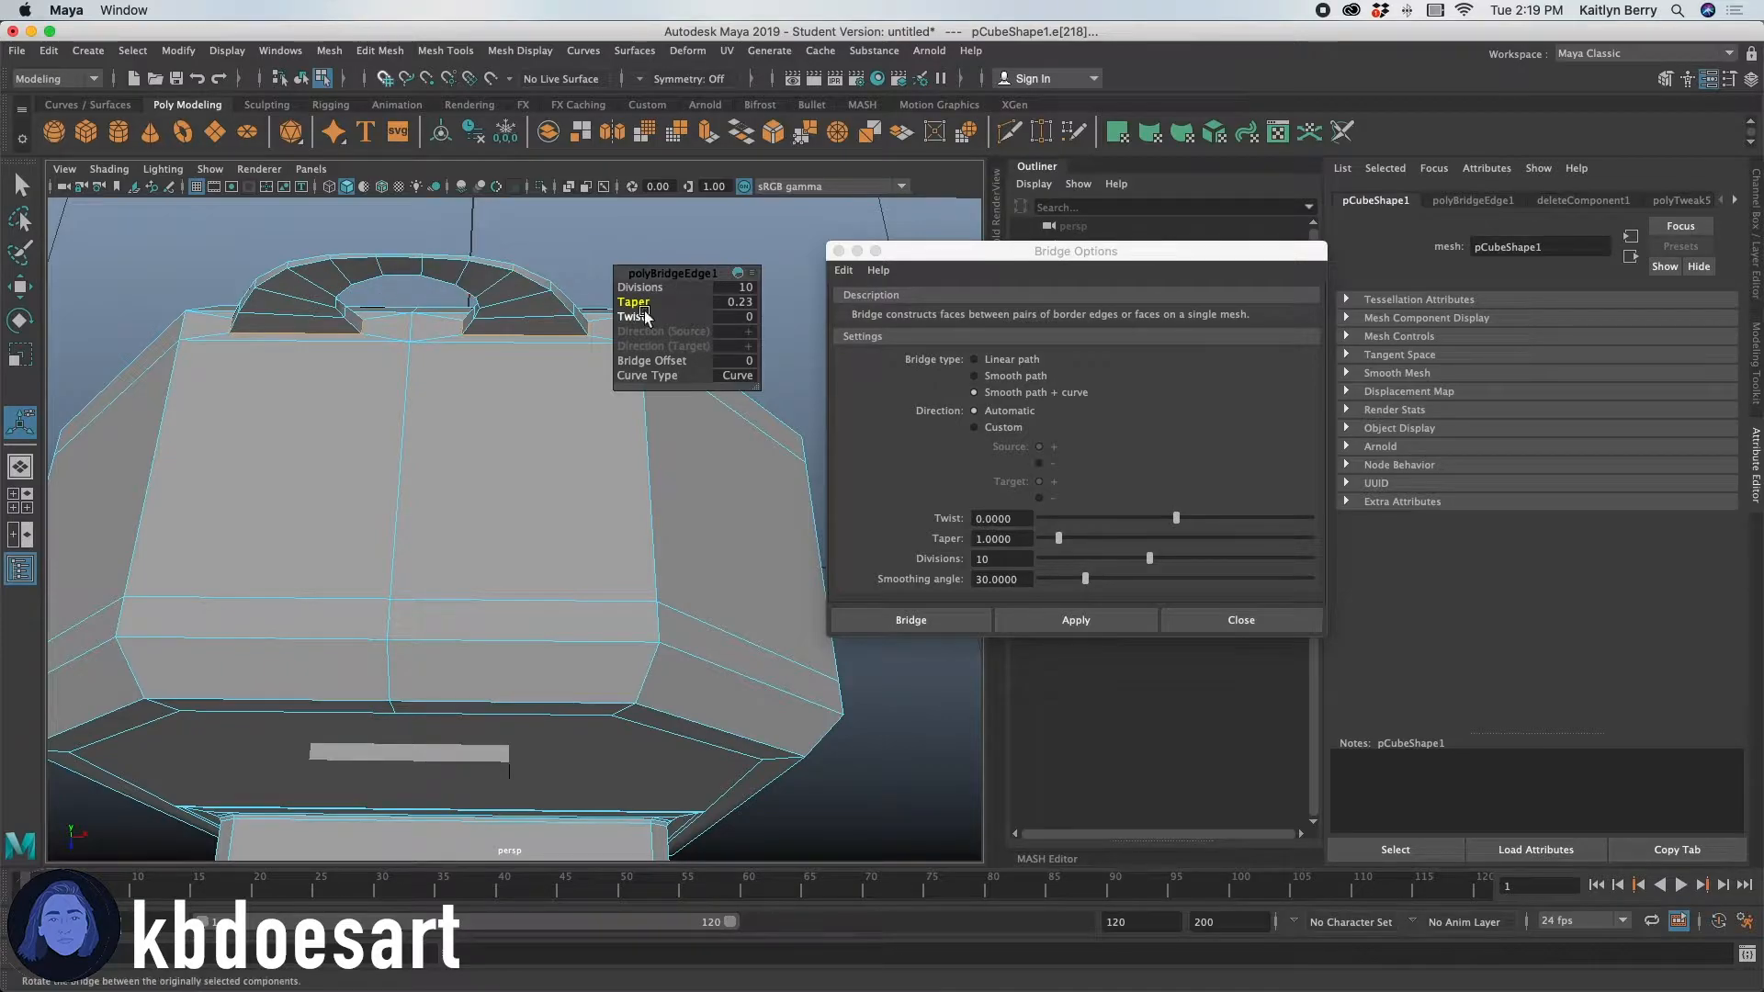
pyautogui.moveTo(634, 303); pyautogui.dragTo(639, 303)
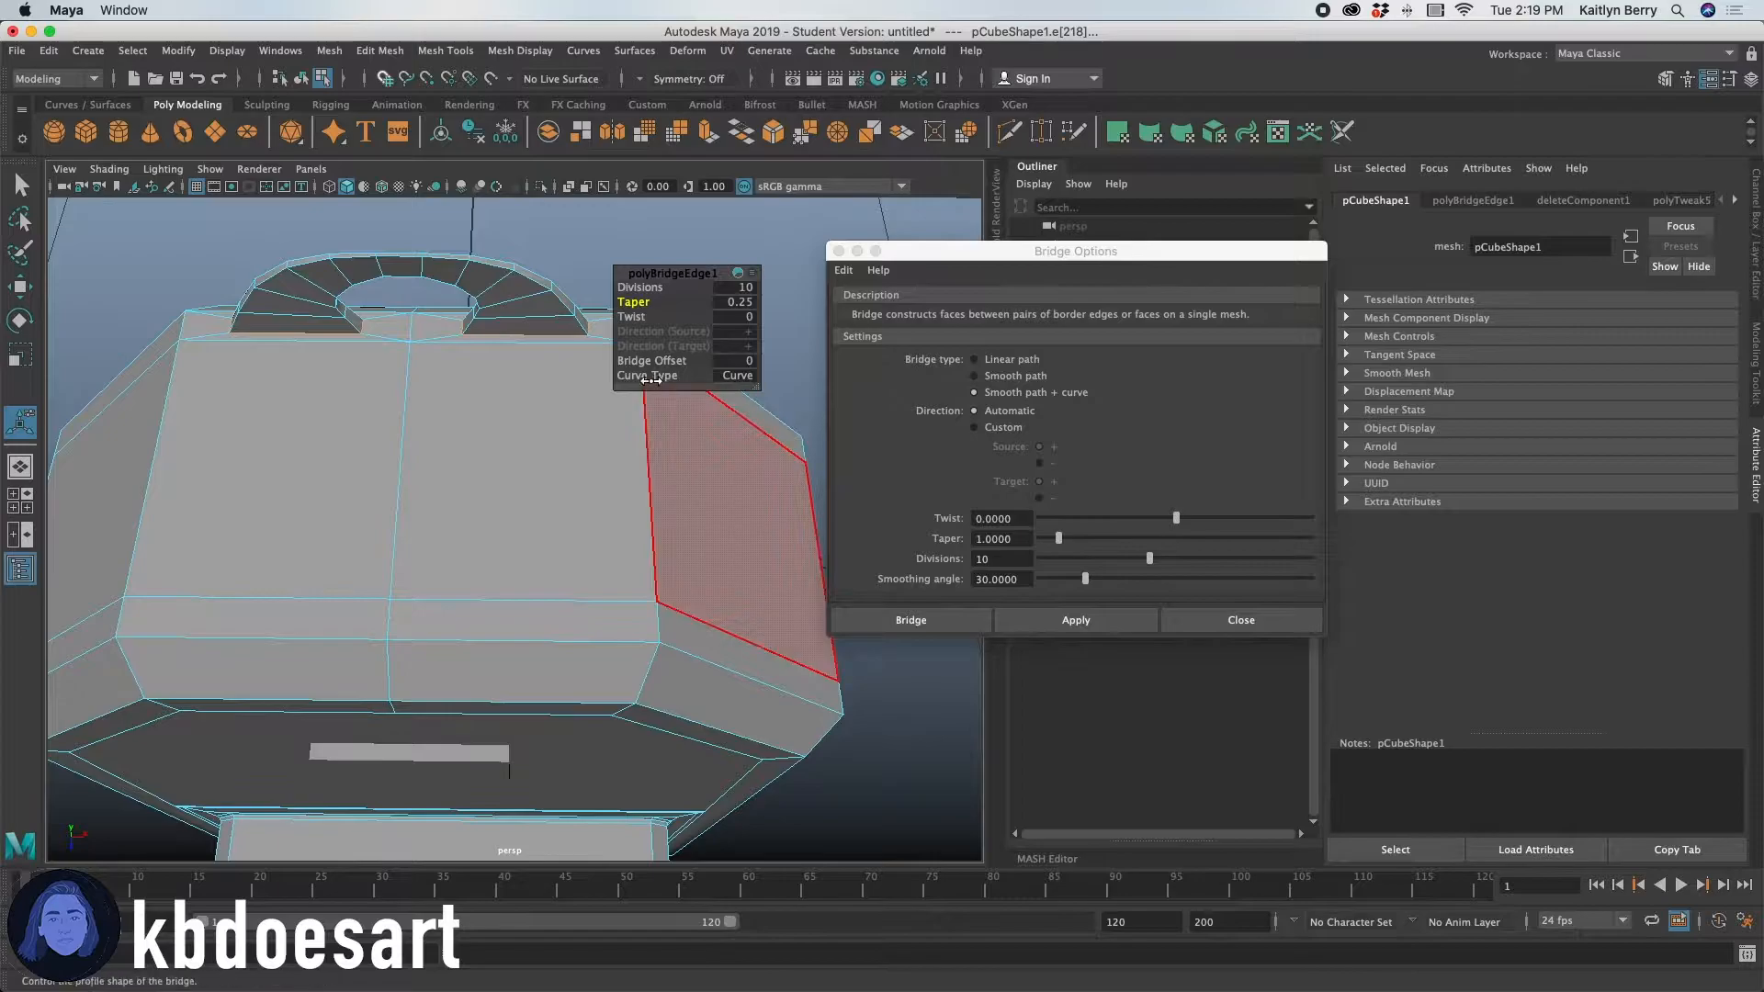
pyautogui.keyDown('alt'); pyautogui.moveTo(515, 376); pyautogui.dragTo(560, 510); pyautogui.keyUp('alt')
pyautogui.press('space')
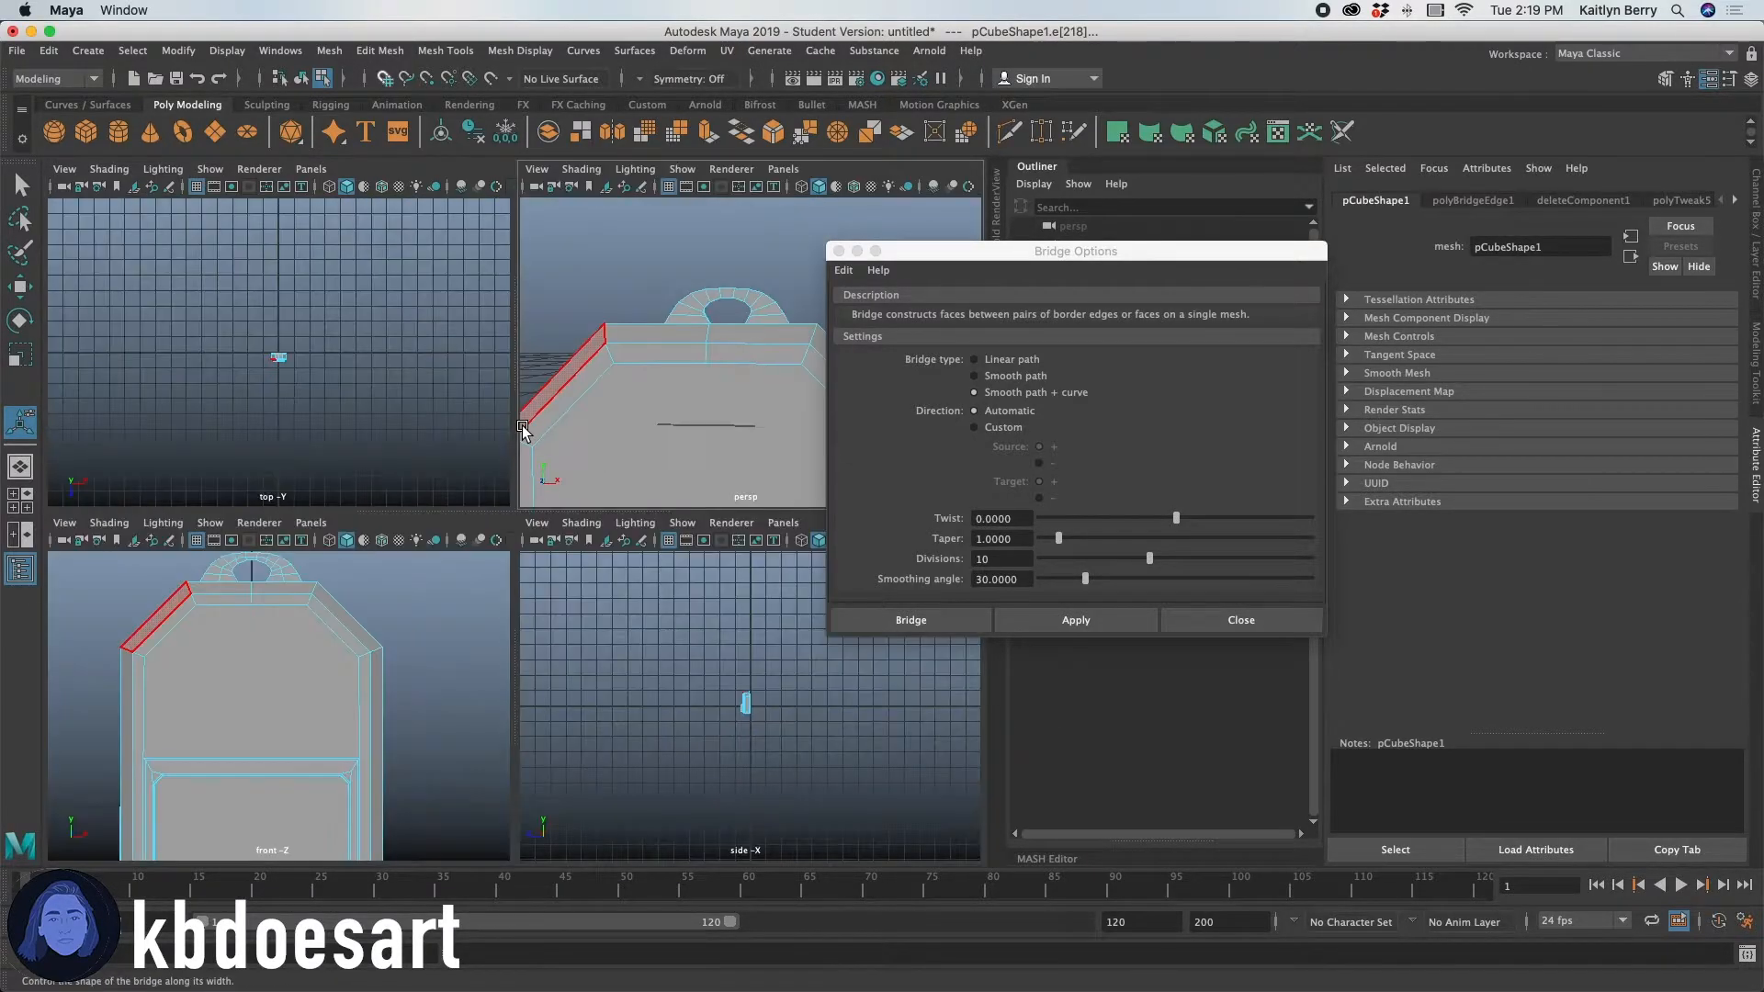
pyautogui.press('space')
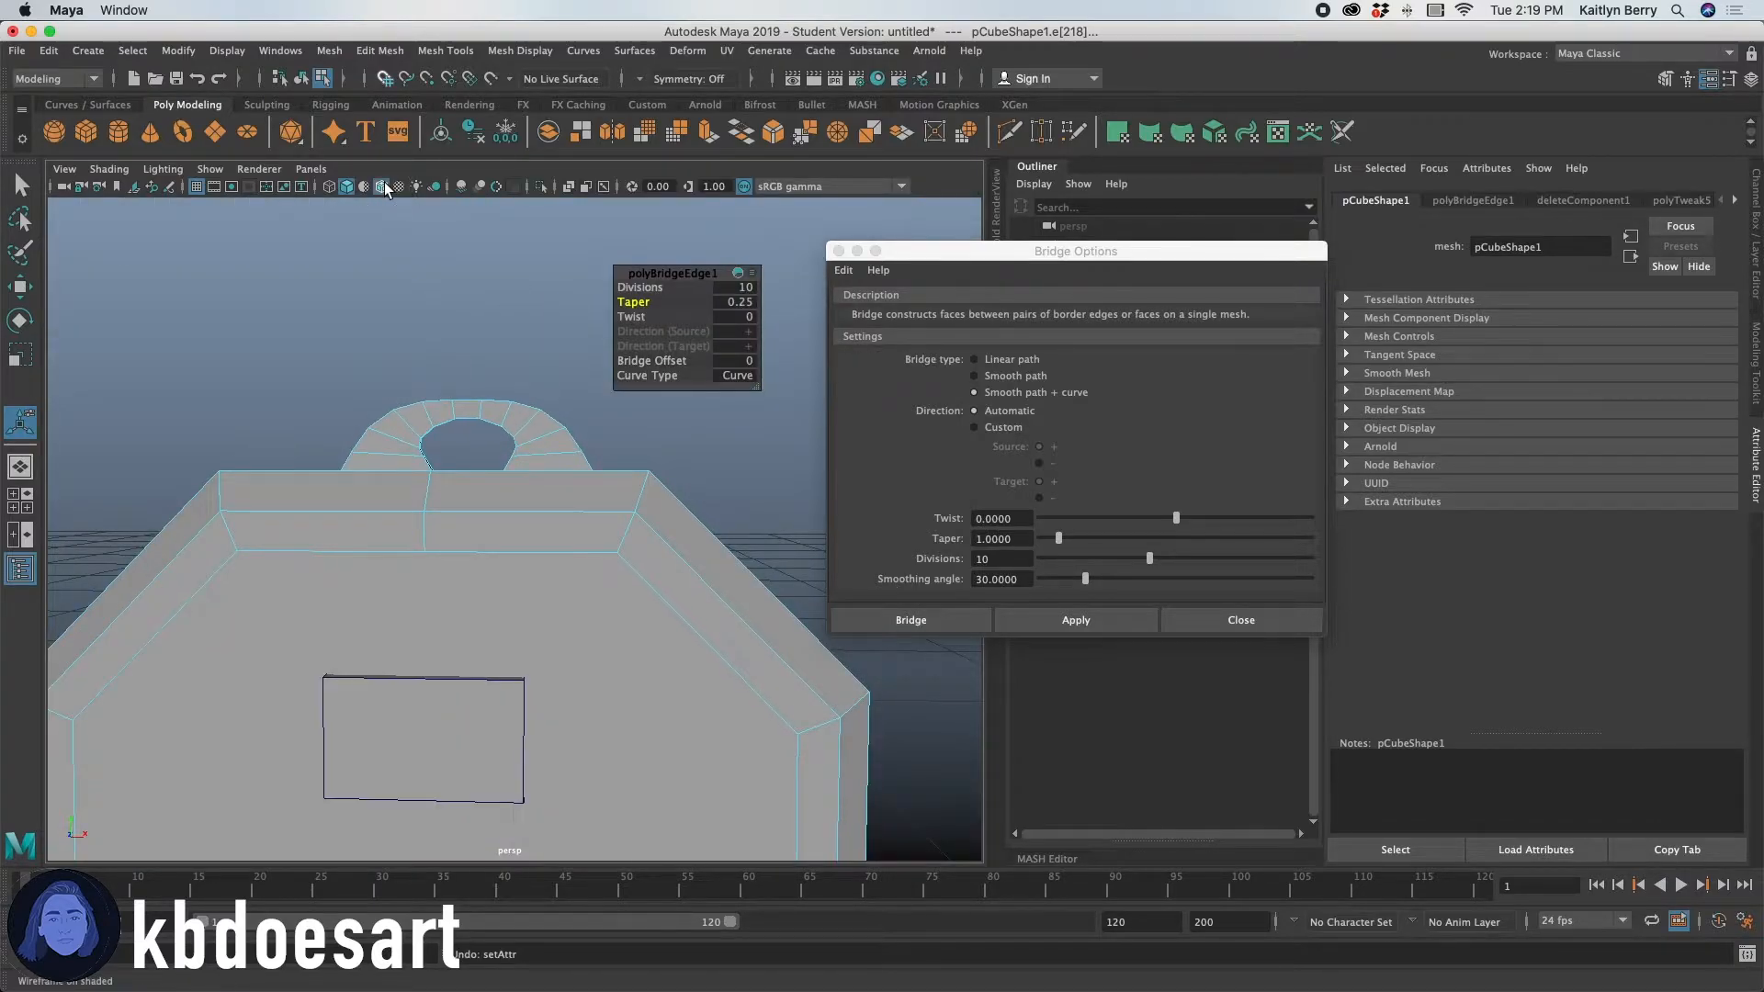
# Switch to wireframe display, show the control vertices of the handle's bridge curve and select an upper one for moving.
pyautogui.click(329, 186)
pyautogui.moveTo(515, 342)
pyautogui.keyDown('alt'); pyautogui.mouseDown()
pyautogui.moveTo(460, 323)
pyautogui.moveTo(379, 244)
pyautogui.moveTo(422, 288)
pyautogui.moveTo(404, 384)
pyautogui.mouseUp(); pyautogui.keyUp('alt')
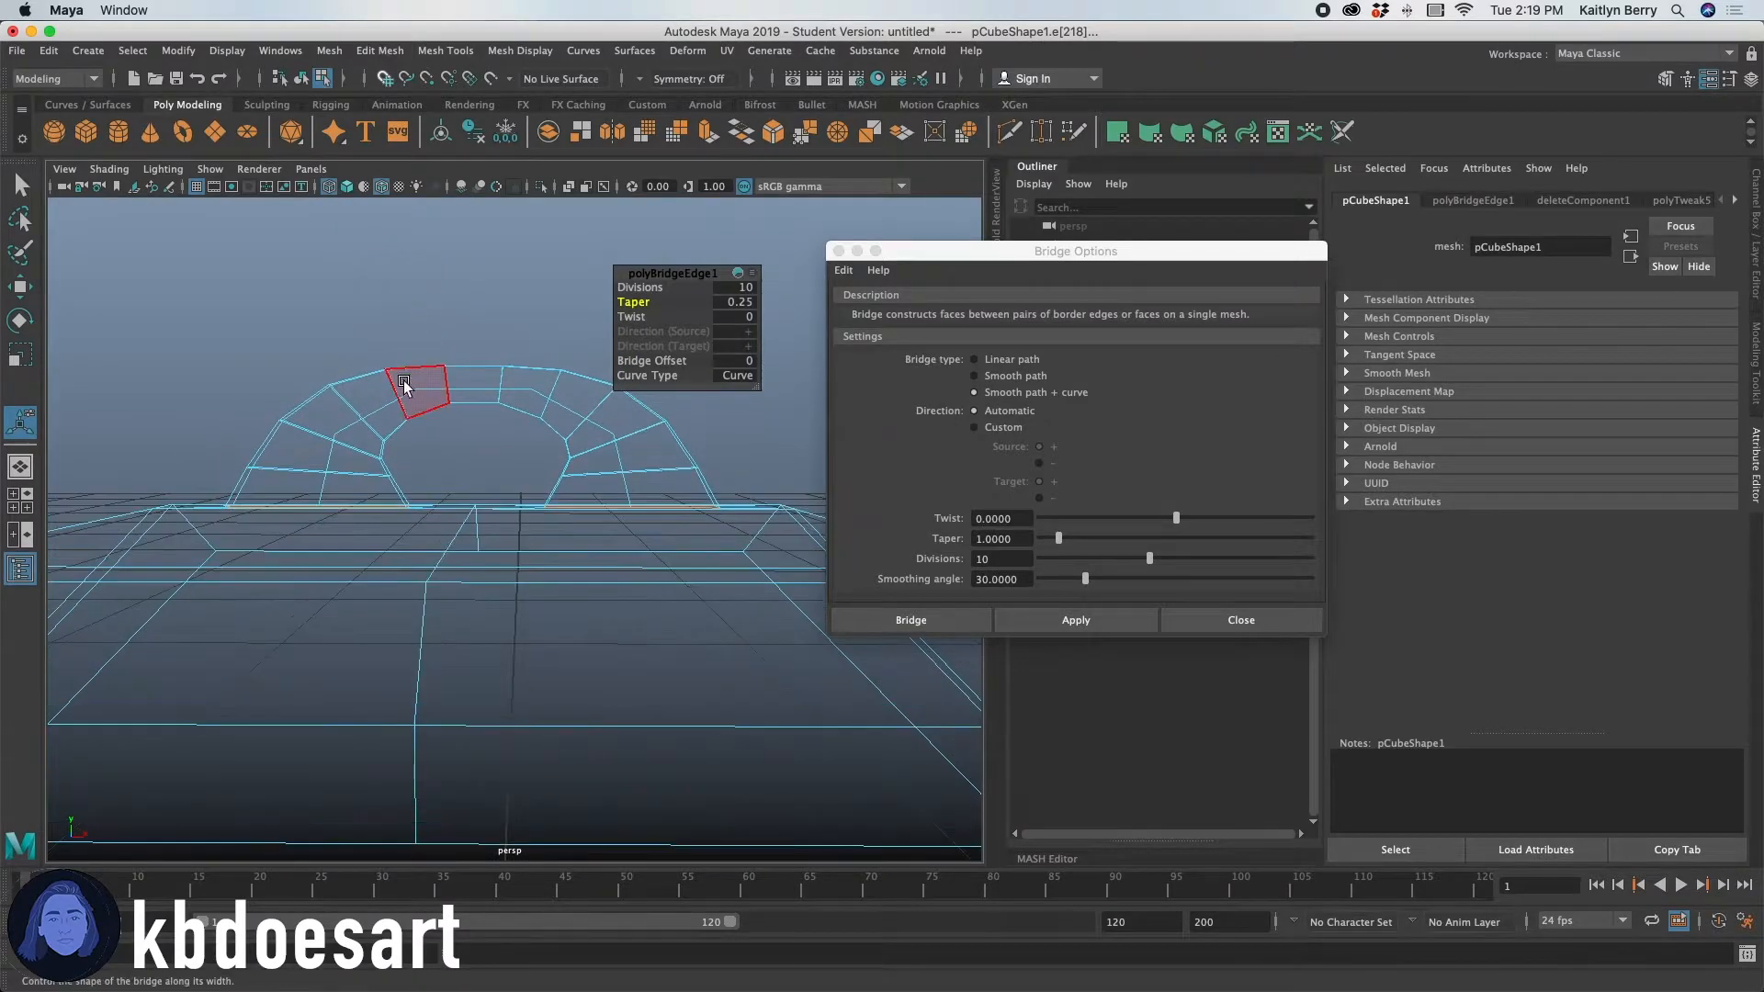
pyautogui.rightClick(350, 430)
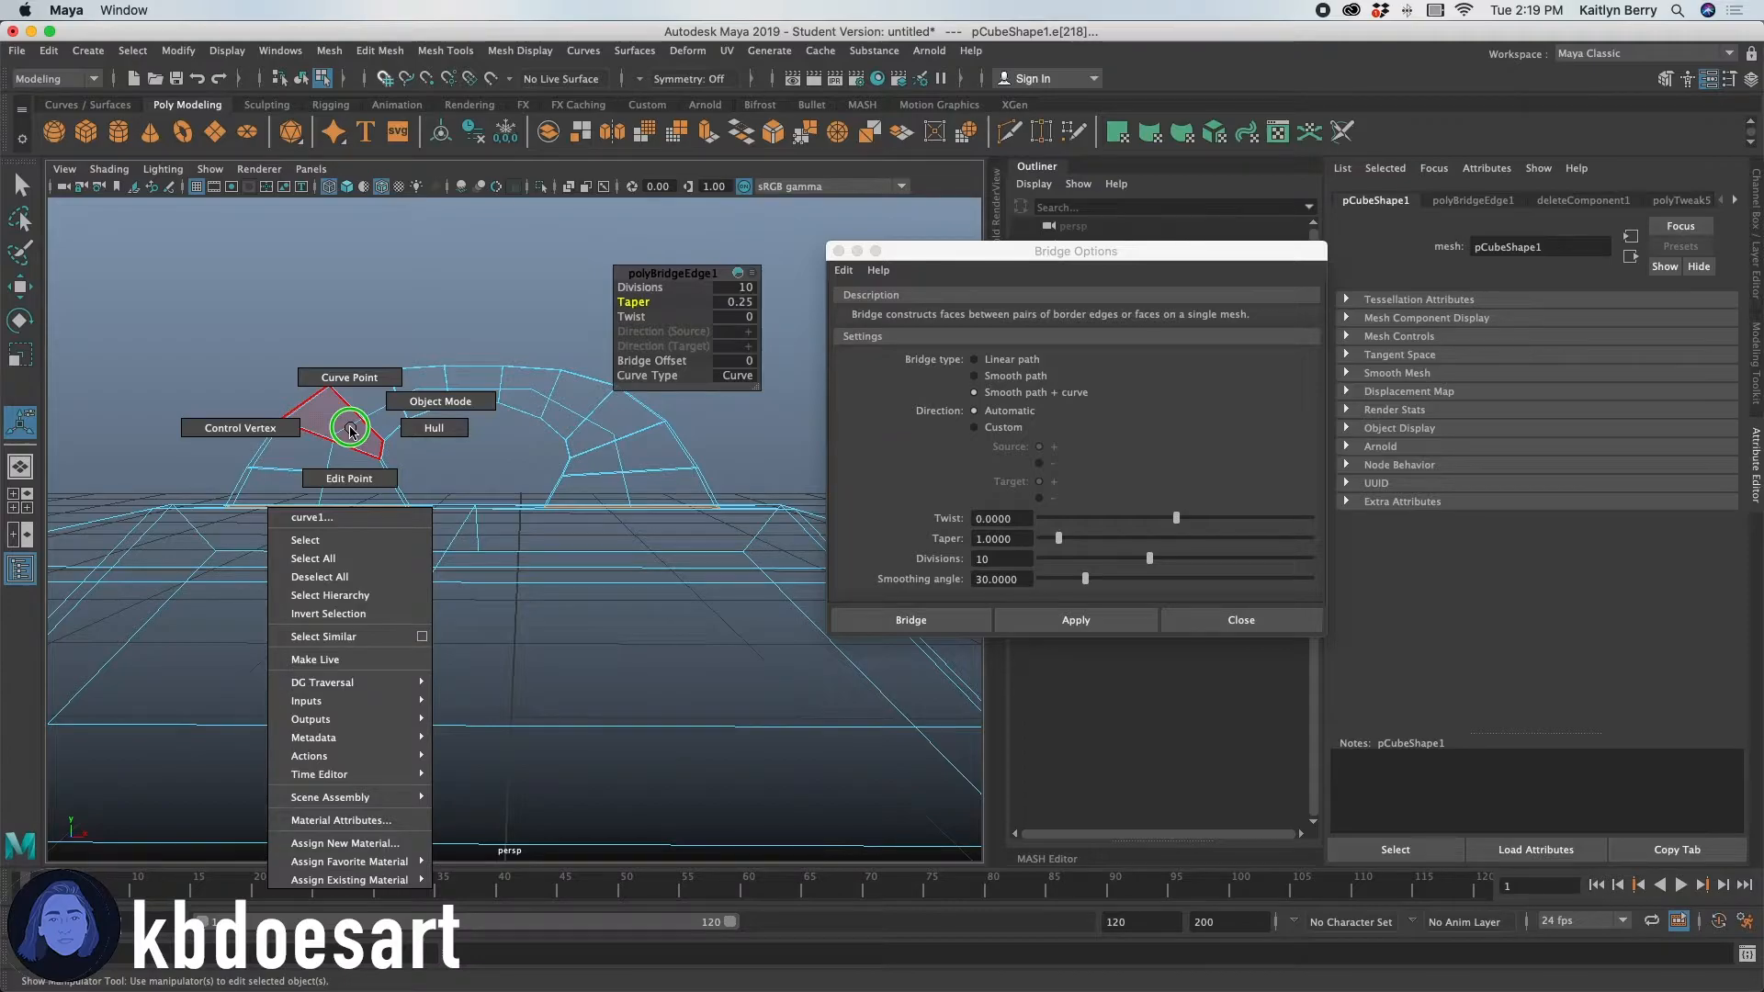
pyautogui.click(292, 420)
pyautogui.moveTo(316, 349)
pyautogui.mouseDown()
pyautogui.moveTo(307, 315)
pyautogui.moveTo(288, 346)
pyautogui.moveTo(331, 363)
pyautogui.mouseUp()
pyautogui.press('w')
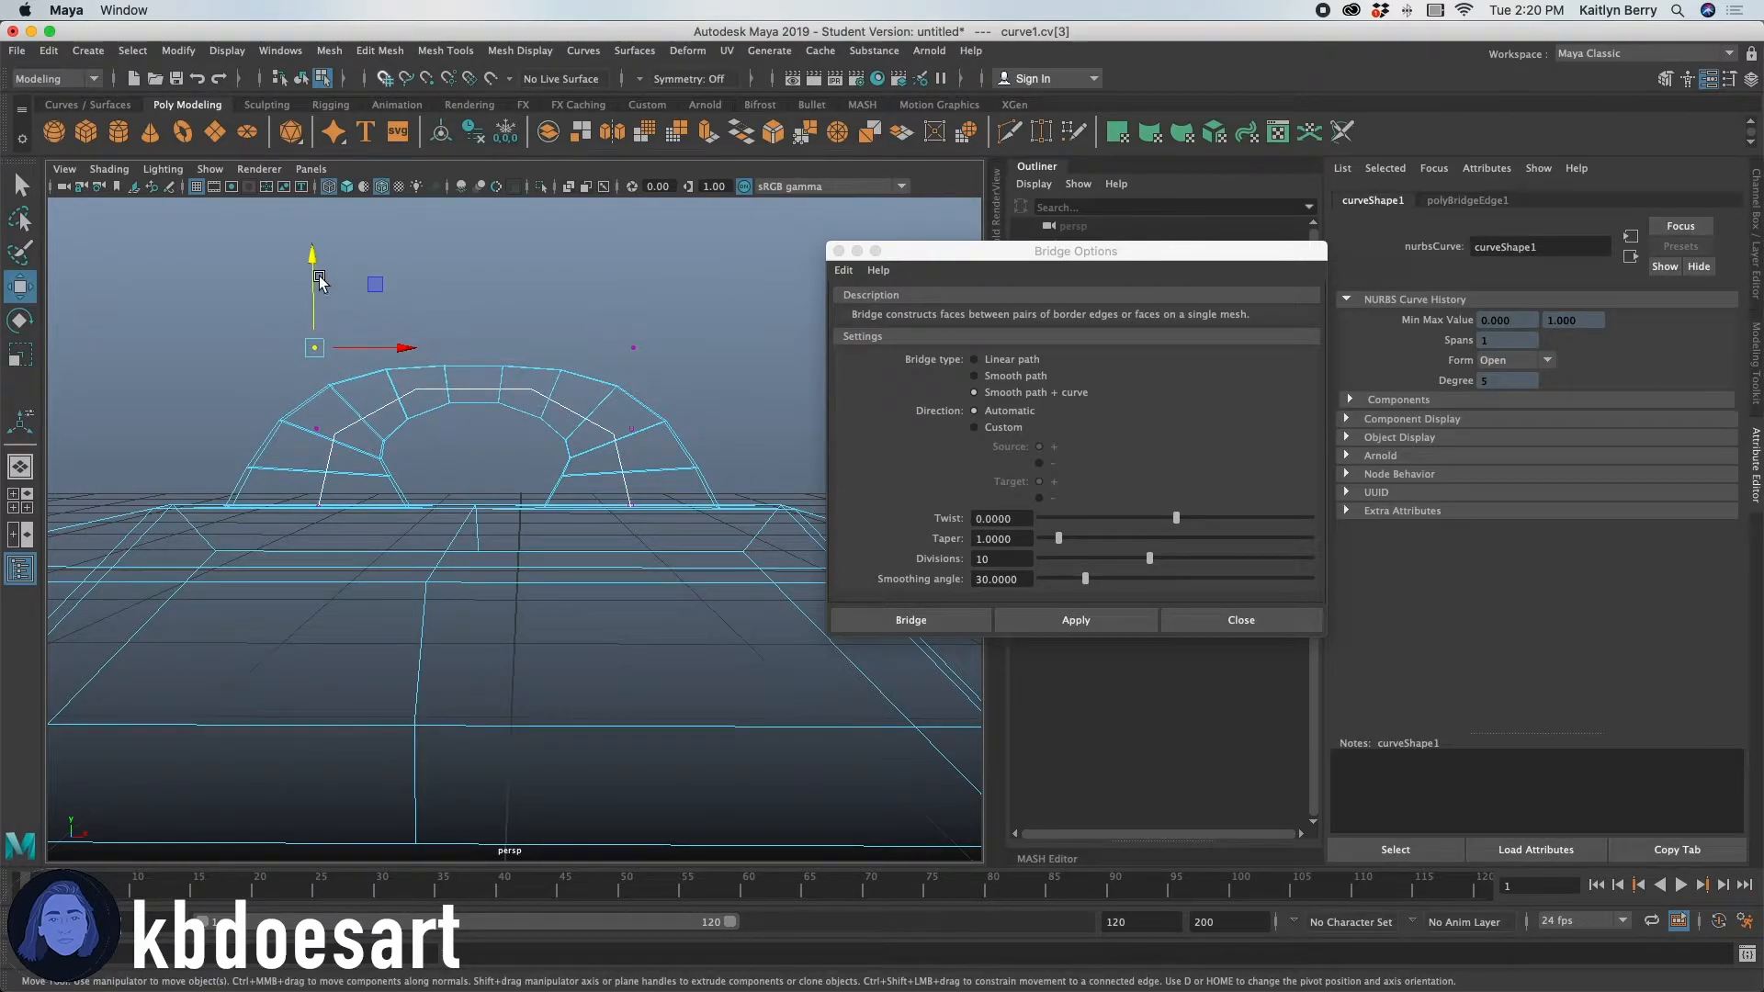
# Raise the two upper control vertices of the bridge curve together to make the handle taller.
pyautogui.moveTo(315, 265); pyautogui.dragTo(321, 140)
pyautogui.hotkey('ctrl', 'z')
pyautogui.keyDown('shift'); pyautogui.click(660, 364); pyautogui.keyUp('shift')
pyautogui.moveTo(478, 256); pyautogui.dragTo(516, 72)
pyautogui.scroll(-3, 537, 367)
pyautogui.keyDown('alt'); pyautogui.moveTo(536, 368); pyautogui.dragTo(570, 506, button='middle'); pyautogui.keyUp('alt')
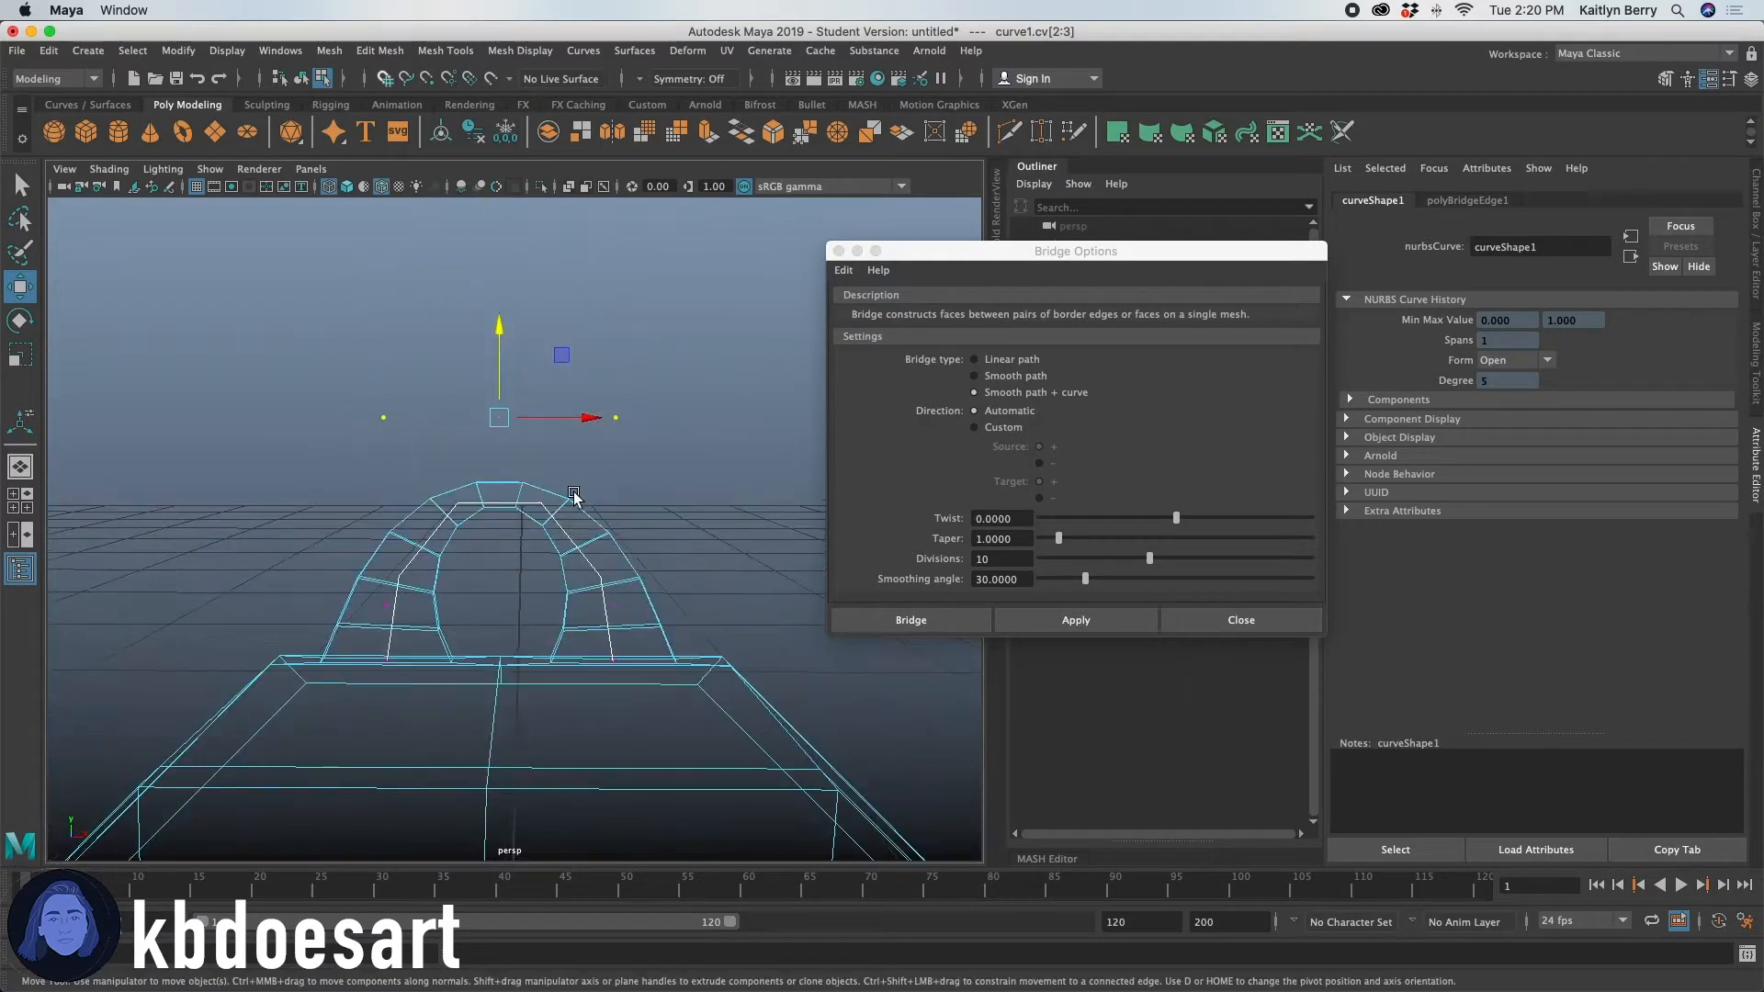
pyautogui.moveTo(504, 342)
pyautogui.mouseDown()
pyautogui.moveTo(505, 287)
pyautogui.moveTo(511, 317)
pyautogui.mouseUp()
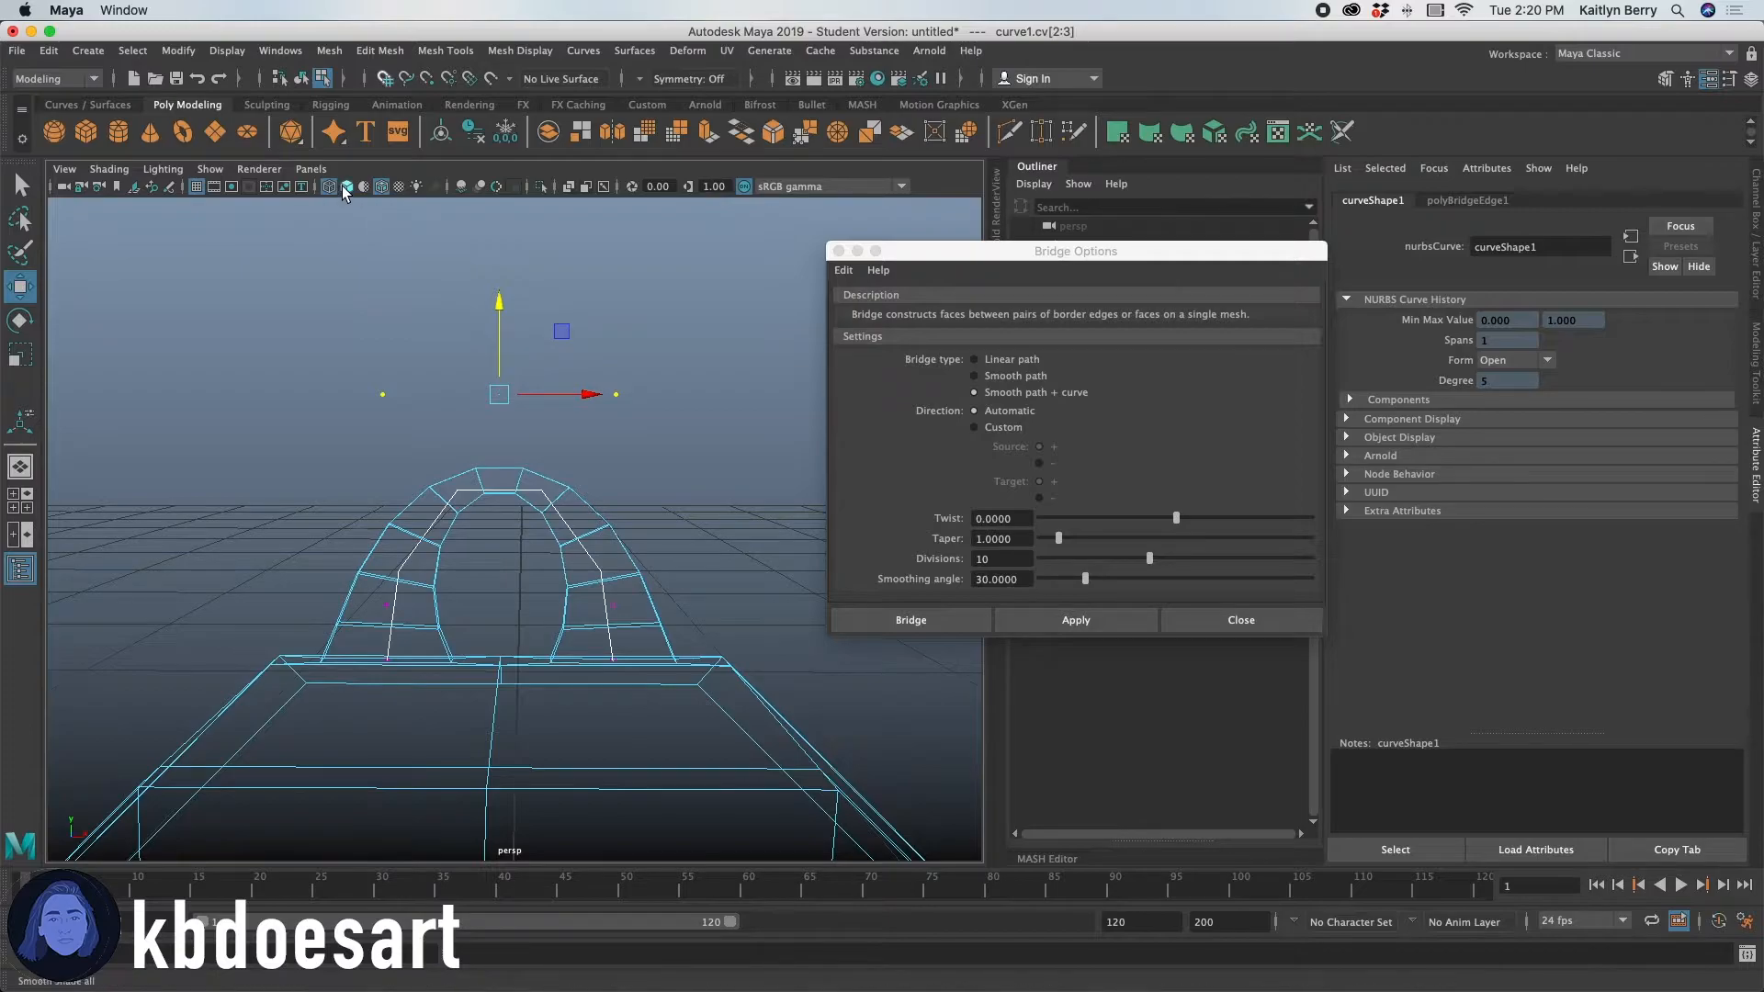
# Return to shaded display and lower the curve's two upper control vertices slightly to shorten the handle.
pyautogui.click(344, 186)
pyautogui.keyDown('alt'); pyautogui.moveTo(751, 587); pyautogui.dragTo(494, 639); pyautogui.keyUp('alt')
pyautogui.moveTo(513, 396); pyautogui.dragTo(515, 415)
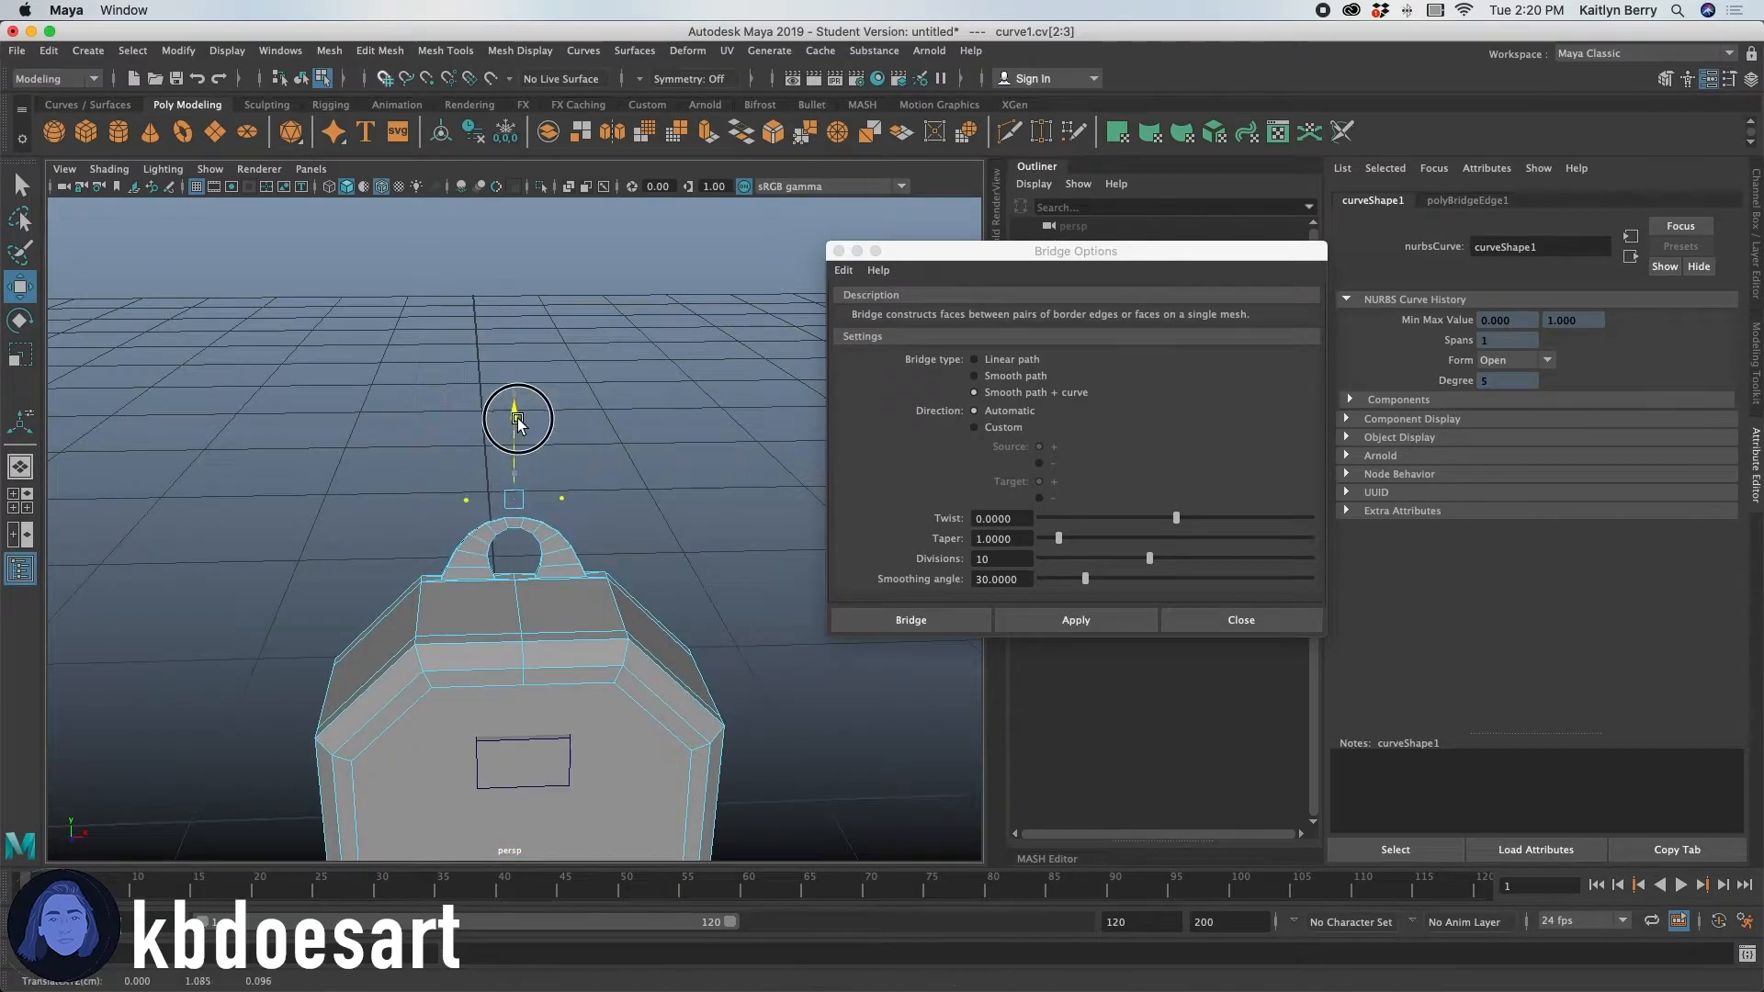
pyautogui.keyDown('alt'); pyautogui.moveTo(629, 535); pyautogui.dragTo(655, 589); pyautogui.keyUp('alt')
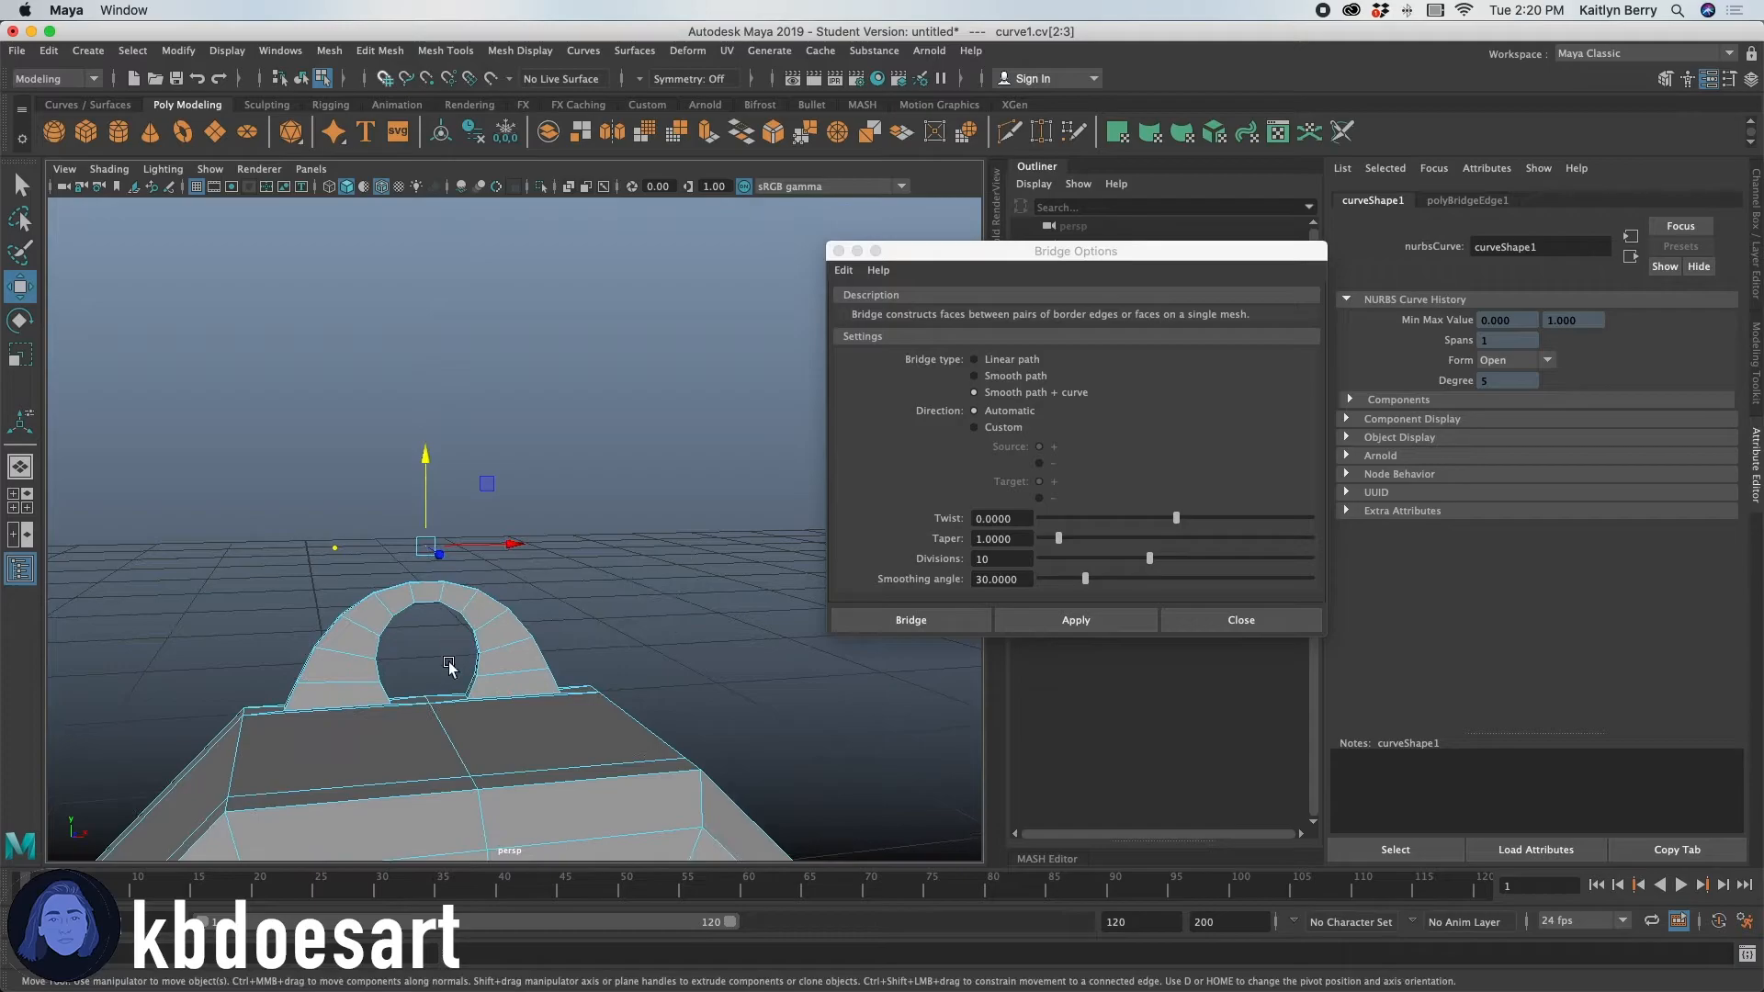
# Examine from inside the backpack mesh how the handle's legs join the top faces.
pyautogui.keyDown('alt'); pyautogui.moveTo(418, 716); pyautogui.dragTo(410, 638, button='middle'); pyautogui.keyUp('alt')
pyautogui.keyDown('alt'); pyautogui.moveTo(410, 637); pyautogui.dragTo(717, 638, button='right'); pyautogui.keyUp('alt')
pyautogui.keyDown('alt'); pyautogui.moveTo(499, 698); pyautogui.dragTo(413, 450); pyautogui.keyUp('alt')
pyautogui.moveTo(405, 405); pyautogui.dragTo(312, 413, button='right')
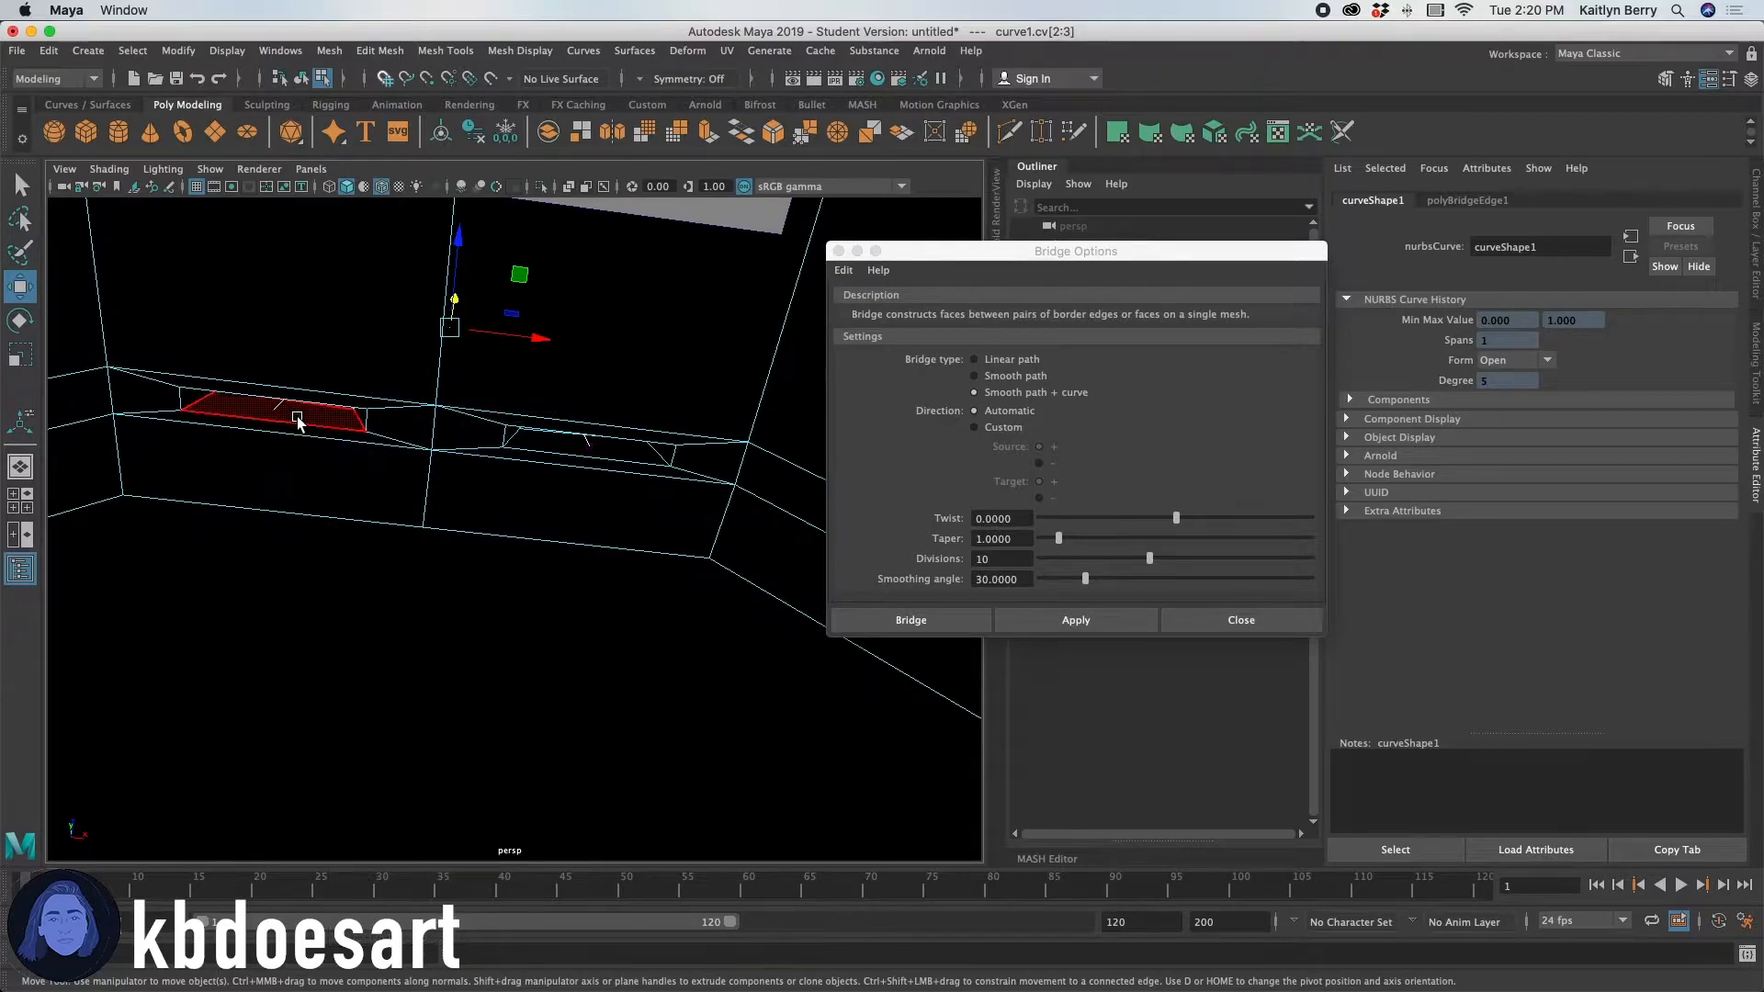
pyautogui.keyDown('alt'); pyautogui.moveTo(362, 460); pyautogui.dragTo(355, 383); pyautogui.keyUp('alt')
pyautogui.click(355, 382)
pyautogui.keyDown('alt'); pyautogui.moveTo(567, 442); pyautogui.dragTo(386, 441); pyautogui.keyUp('alt')
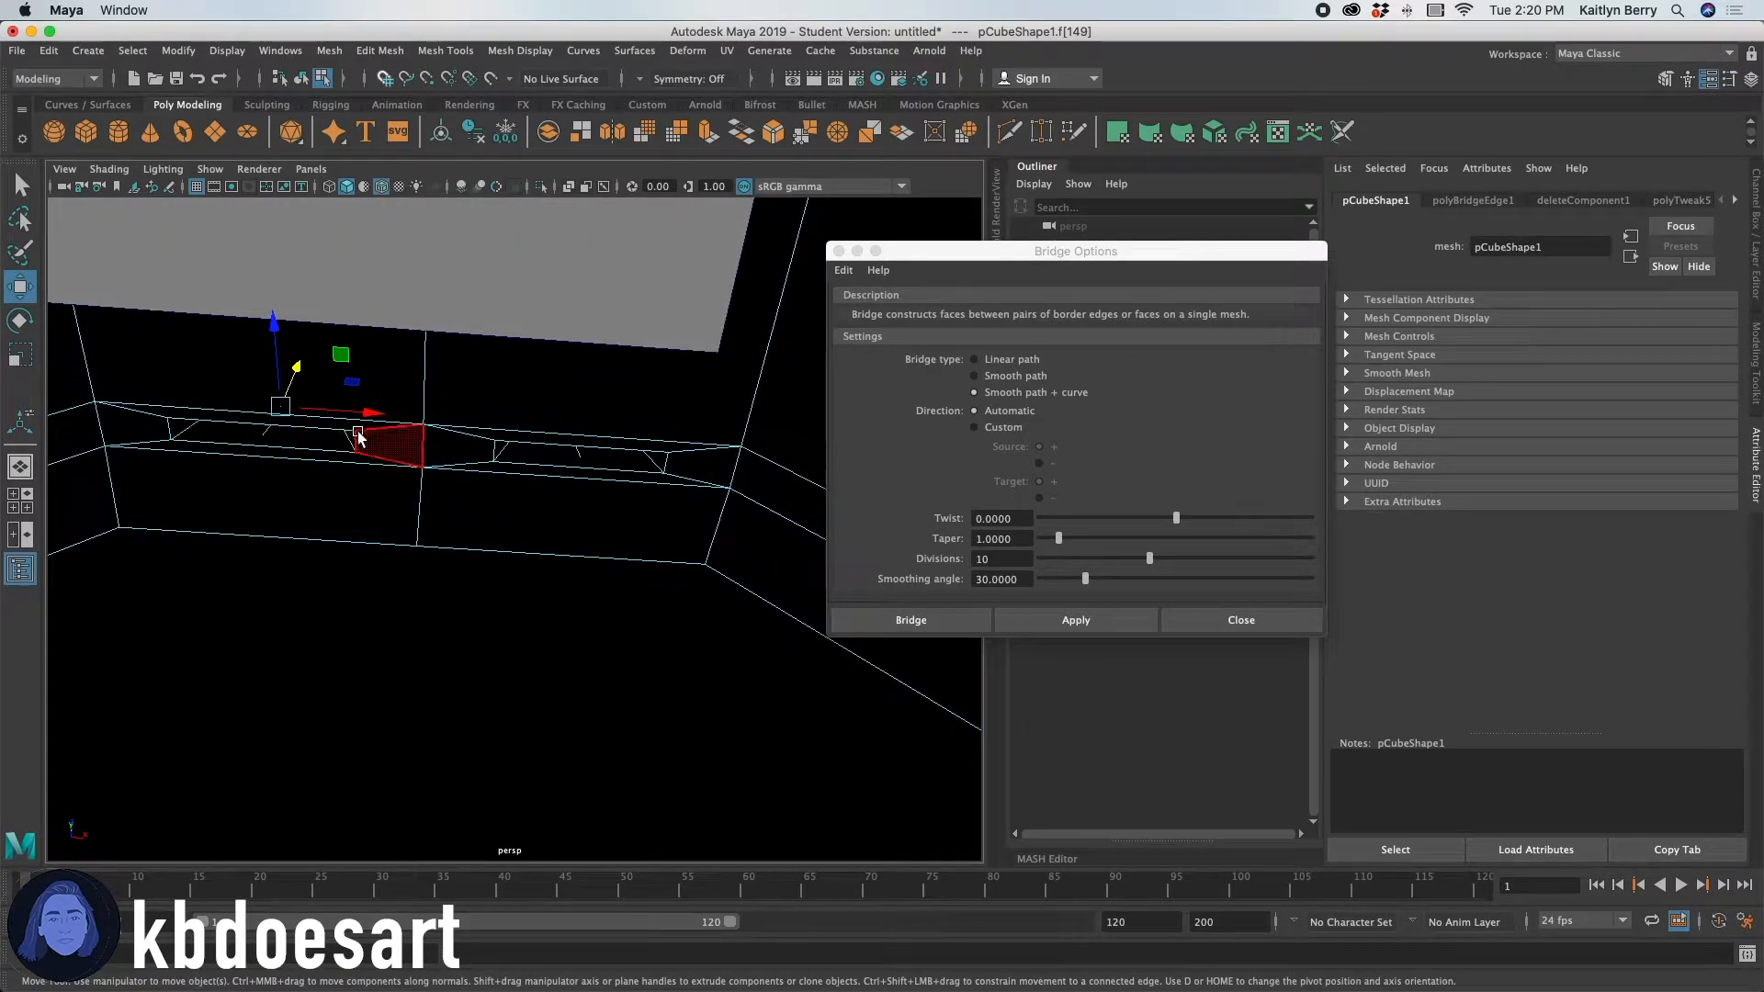
# Slice across the handle with the Multi-Cut tool.
pyautogui.keyDown('alt'); pyautogui.moveTo(360, 440); pyautogui.dragTo(432, 473); pyautogui.keyUp('alt')
pyautogui.keyDown('shift'); pyautogui.moveTo(579, 462); pyautogui.dragTo(514, 458, button='right'); pyautogui.keyUp('shift')
pyautogui.moveTo(165, 322); pyautogui.dragTo(656, 497)
# Select all of the handle's faces, scale them thicker from front to back by about 1.34, and preview the smoothed result.
pyautogui.moveTo(461, 410)
pyautogui.mouseDown(button='right')
pyautogui.moveTo(487, 362)
pyautogui.moveTo(505, 406)
pyautogui.moveTo(426, 405)
pyautogui.mouseUp(button='right')
pyautogui.moveTo(152, 267); pyautogui.dragTo(718, 515)
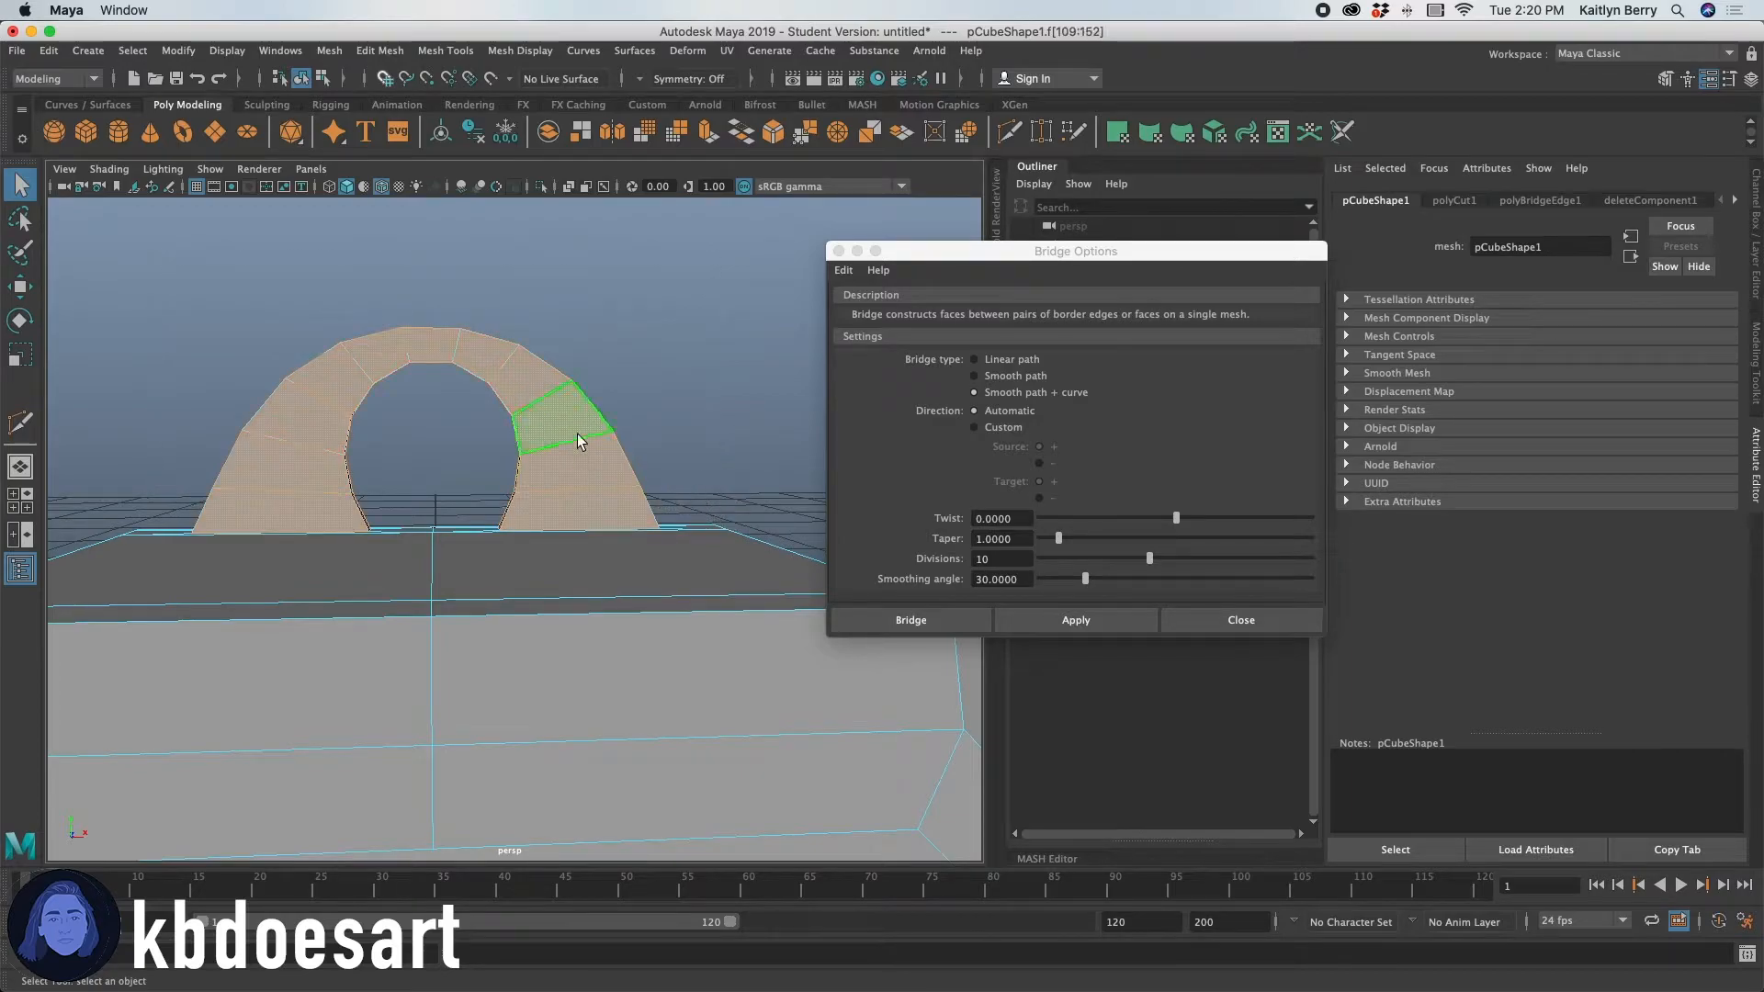
pyautogui.press('r')
pyautogui.keyDown('alt'); pyautogui.moveTo(500, 433); pyautogui.dragTo(368, 517); pyautogui.keyUp('alt')
pyautogui.moveTo(322, 460); pyautogui.dragTo(297, 464)
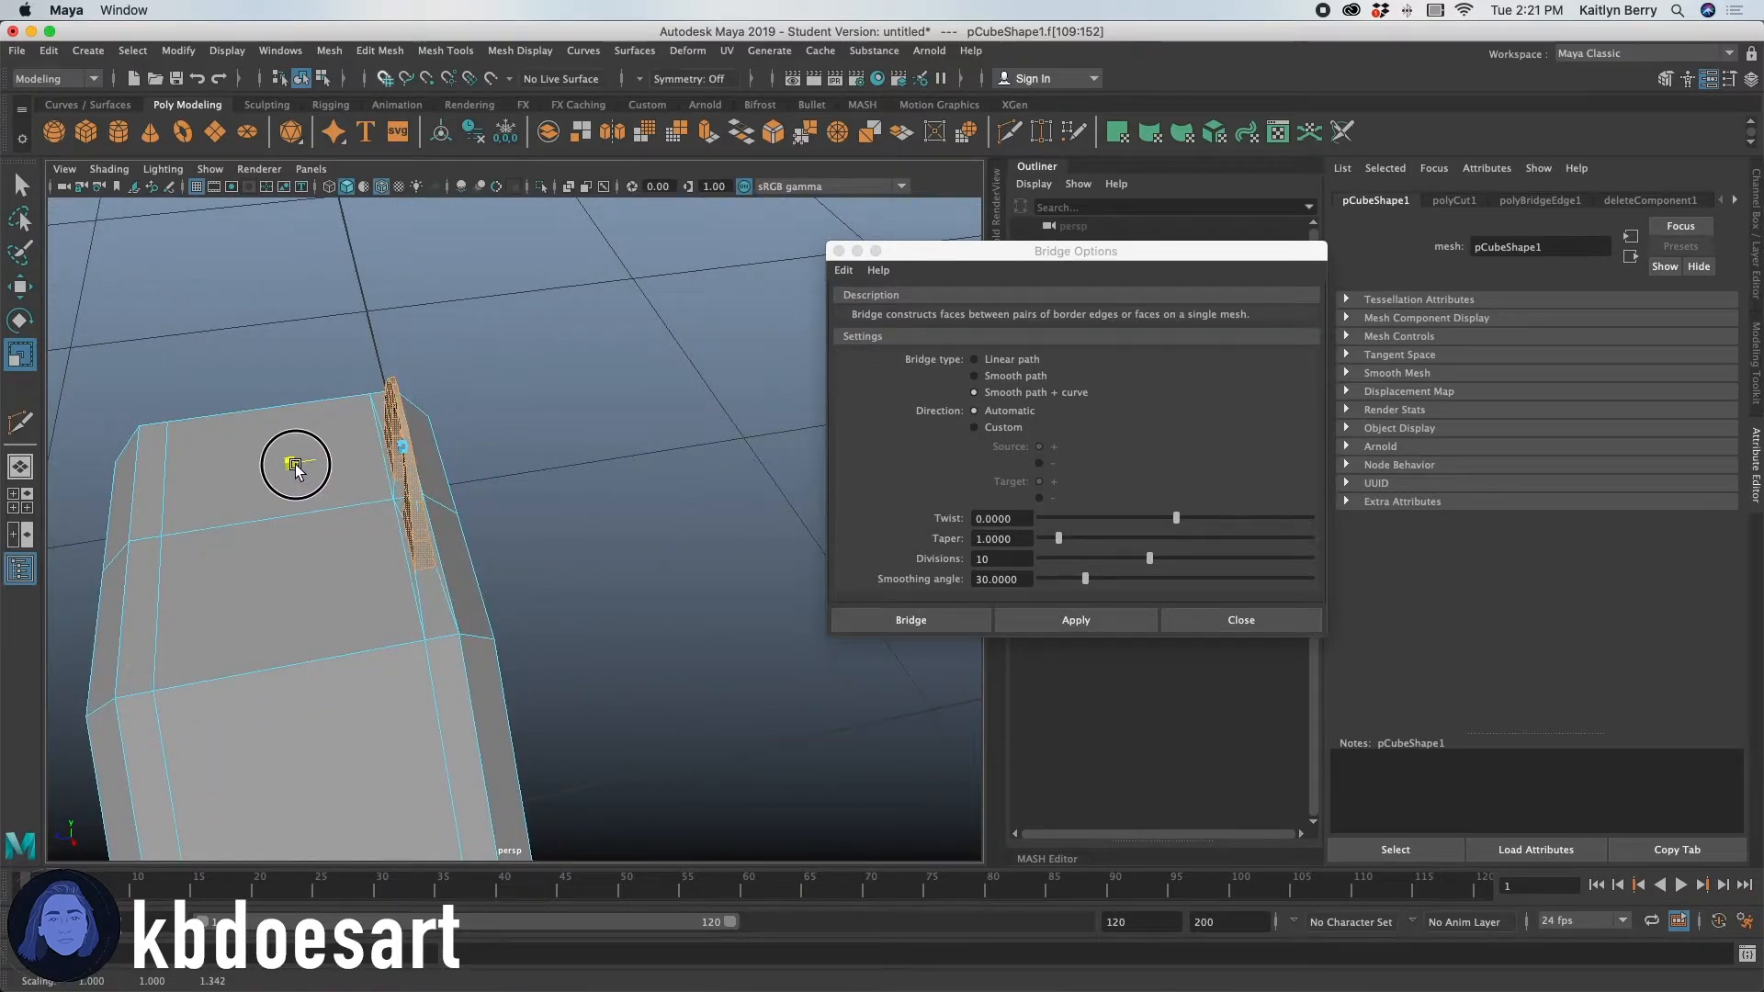
pyautogui.click(549, 552)
pyautogui.keyDown('alt'); pyautogui.moveTo(457, 599); pyautogui.dragTo(506, 642); pyautogui.keyUp('alt')
pyautogui.press('3')
pyautogui.press('1')
# Bevel the edges where the handle's two legs meet the top of the backpack.
pyautogui.keyDown('alt'); pyautogui.moveTo(603, 571); pyautogui.dragTo(634, 634, button='right'); pyautogui.keyUp('alt')
pyautogui.keyDown('alt'); pyautogui.moveTo(606, 643); pyautogui.dragTo(654, 473, button='middle'); pyautogui.keyUp('alt')
pyautogui.moveTo(433, 518); pyautogui.dragTo(413, 416, button='right')
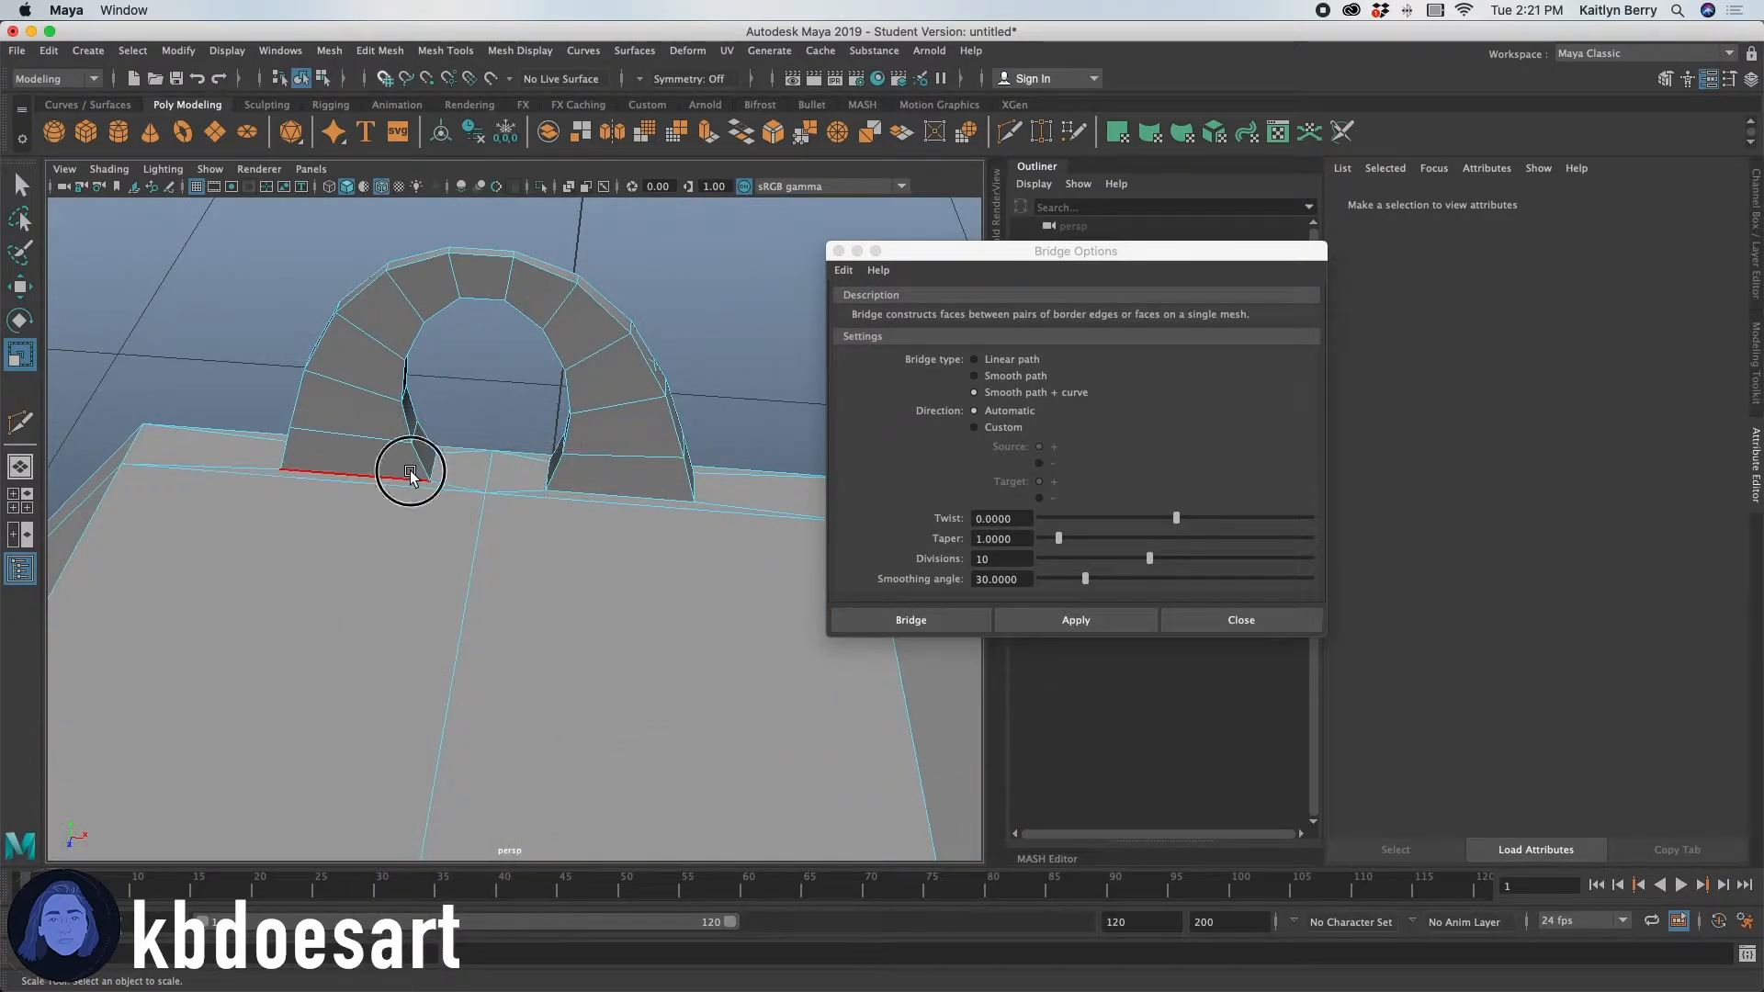
pyautogui.click(411, 475)
pyautogui.keyDown('shift'); pyautogui.click(631, 493); pyautogui.keyUp('shift')
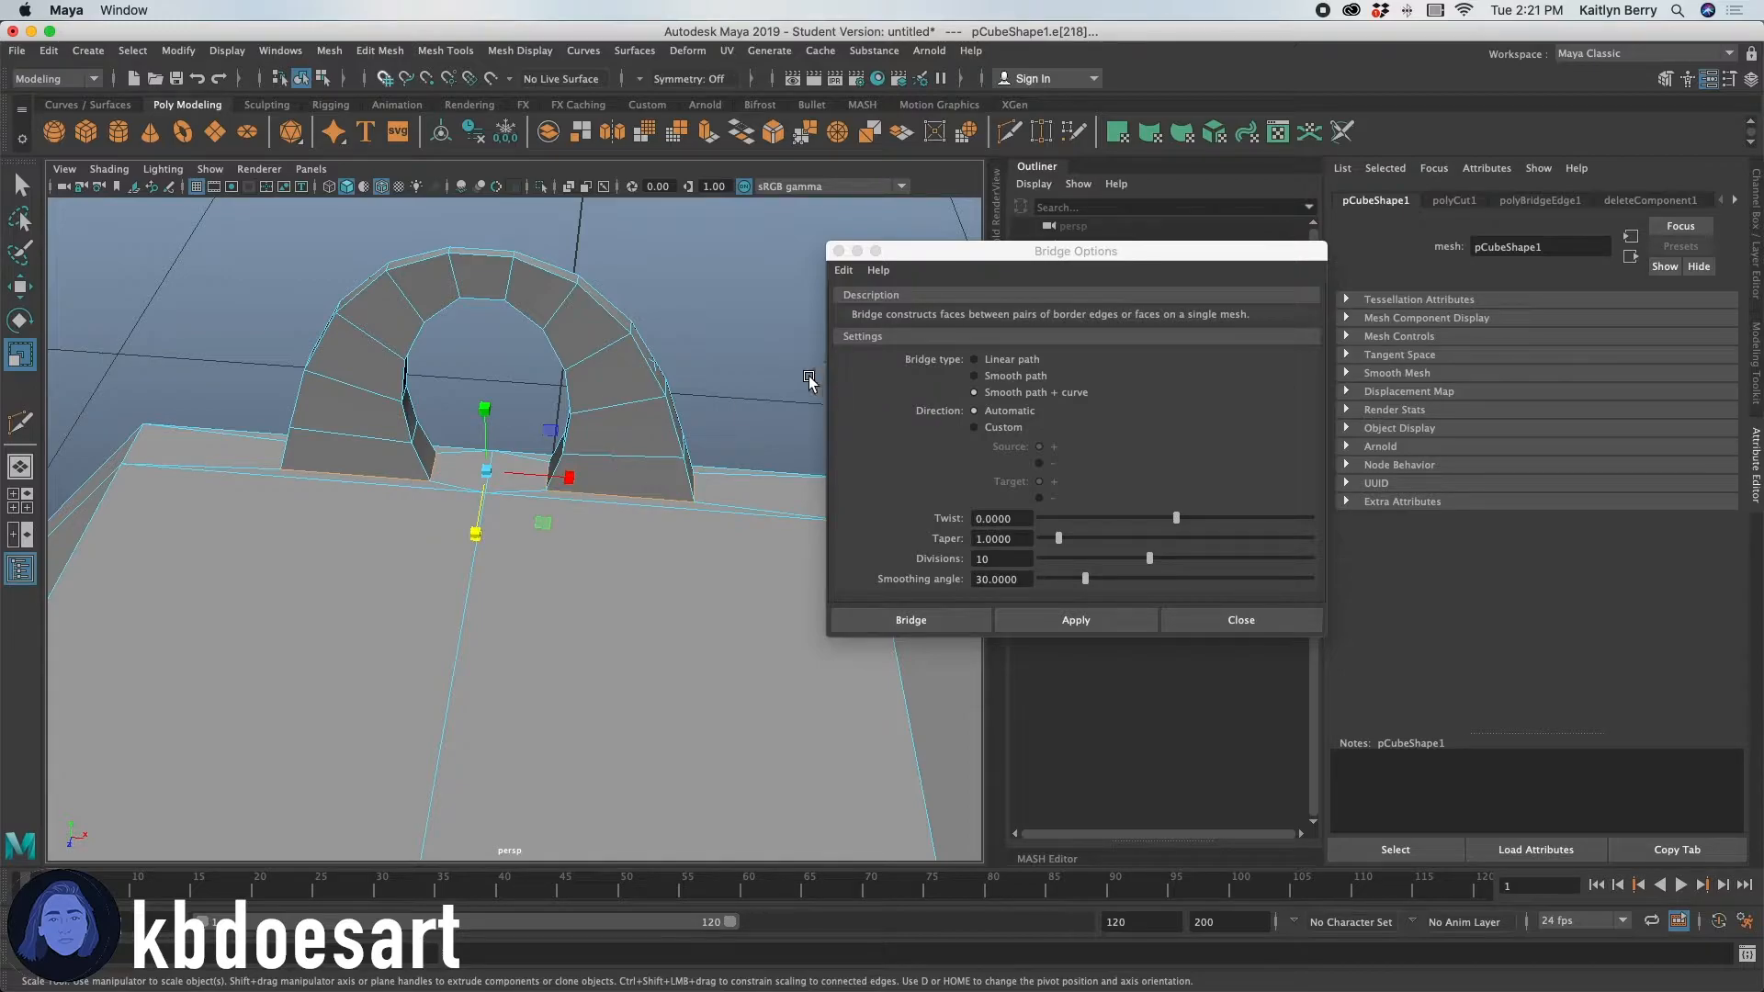
pyautogui.hotkey('ctrl', 'b')
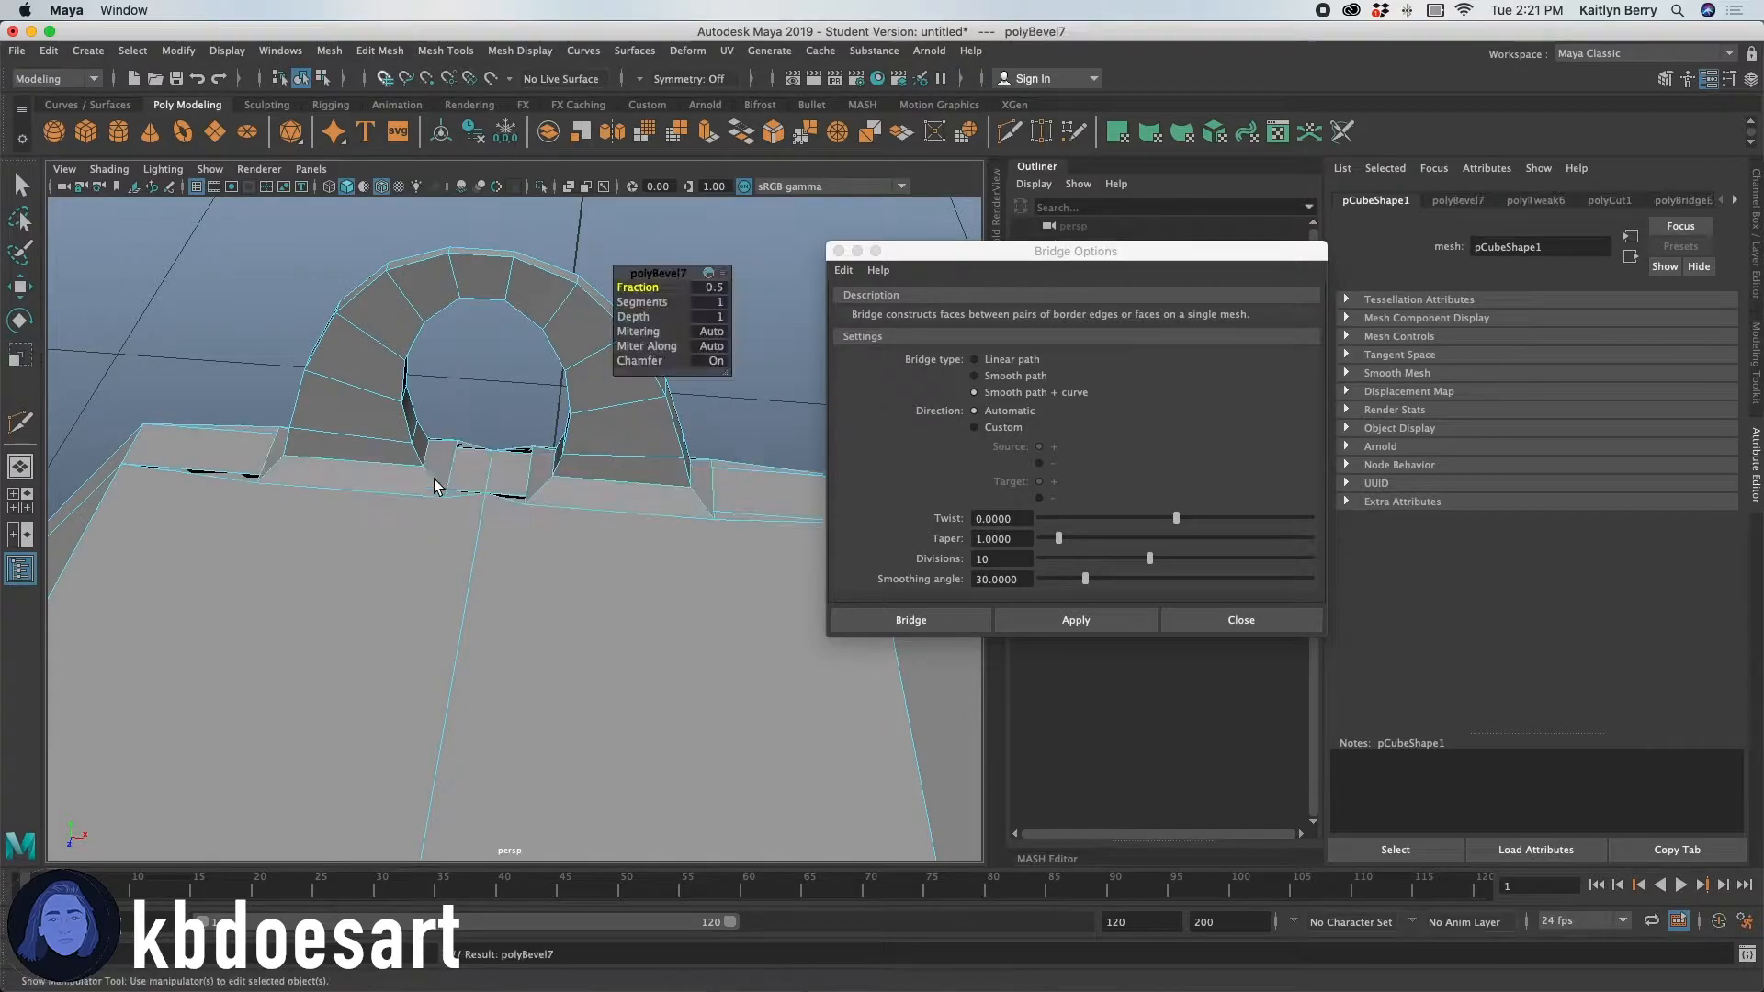
# Set the leg-base bevel to 2 segments, reduce its fraction, and check the smoothed preview.
pyautogui.click(718, 303)
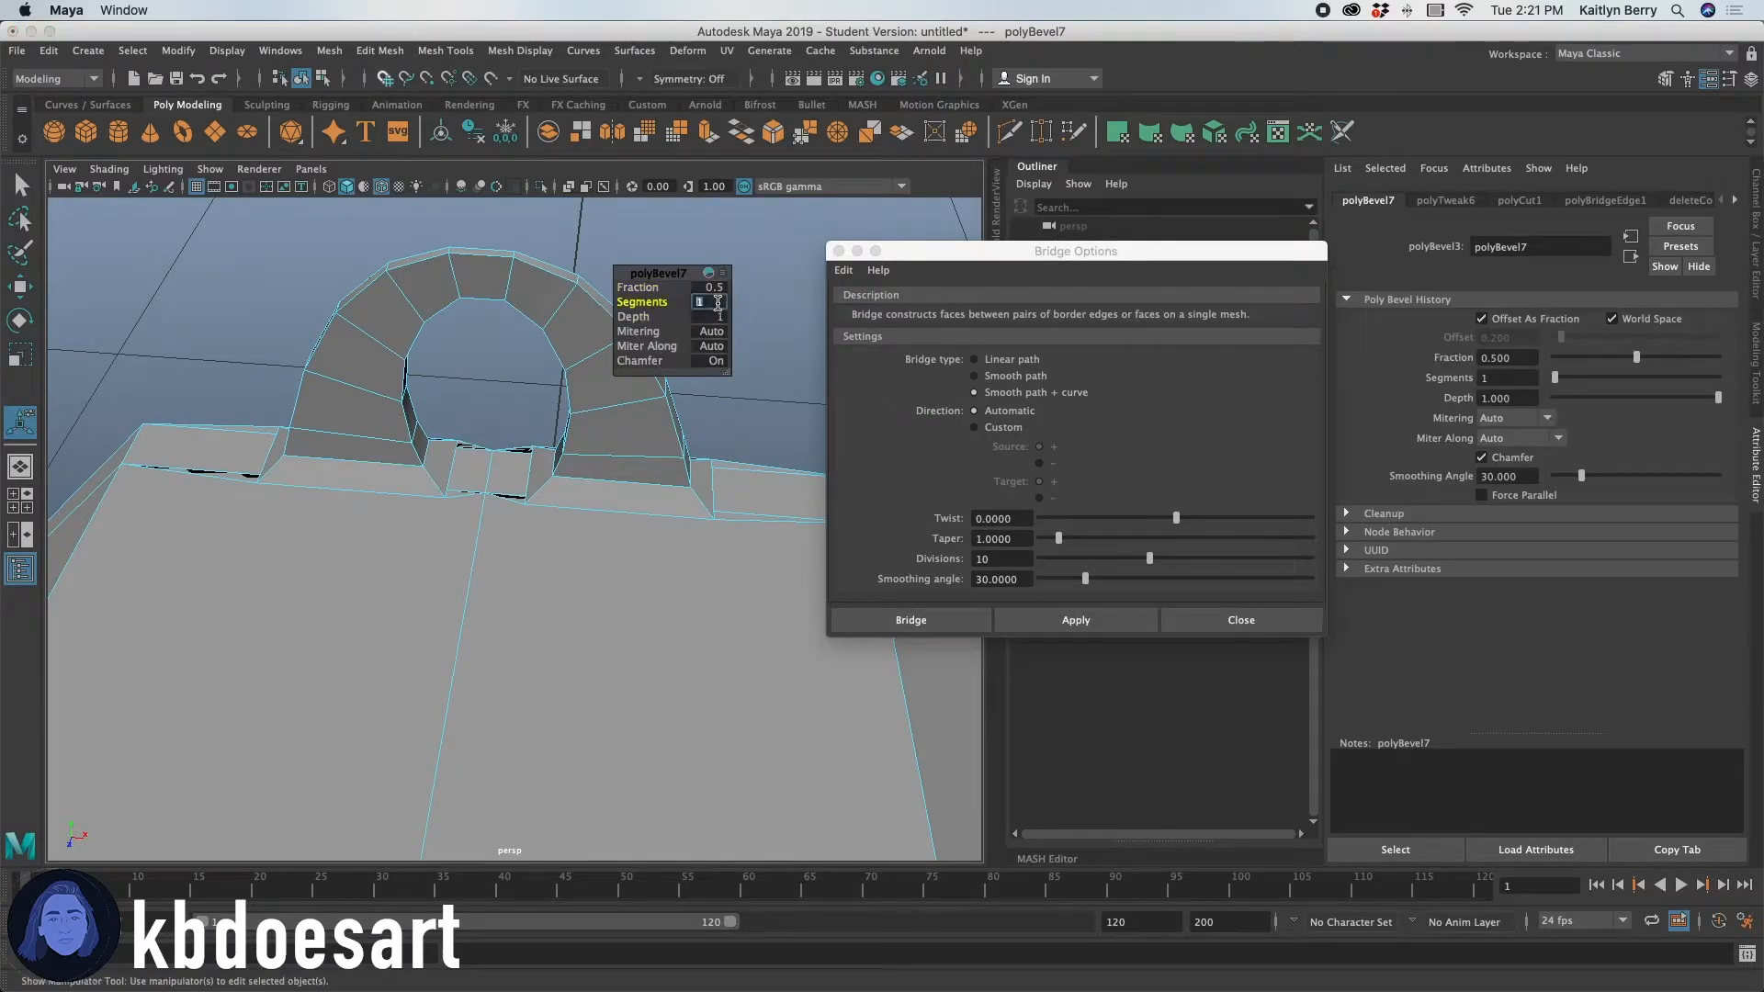
pyautogui.write('2')
pyautogui.press('Return')
pyautogui.moveTo(640, 290); pyautogui.dragTo(599, 297)
pyautogui.press('3')
pyautogui.press('1')
pyautogui.click(798, 369)
# Select the long edge loops along the handle's outer side, try beveling them and undo the bevel.
pyautogui.keyDown('alt'); pyautogui.moveTo(774, 443); pyautogui.dragTo(422, 570, button='right'); pyautogui.keyUp('alt')
pyautogui.keyDown('alt'); pyautogui.moveTo(421, 571); pyautogui.dragTo(614, 625); pyautogui.keyUp('alt')
pyautogui.keyDown('alt'); pyautogui.moveTo(512, 485); pyautogui.dragTo(506, 579, button='middle'); pyautogui.keyUp('alt')
pyautogui.keyDown('alt'); pyautogui.moveTo(505, 579); pyautogui.dragTo(535, 571, button='right'); pyautogui.keyUp('alt')
pyautogui.keyDown('alt'); pyautogui.moveTo(535, 572); pyautogui.dragTo(433, 598); pyautogui.keyUp('alt')
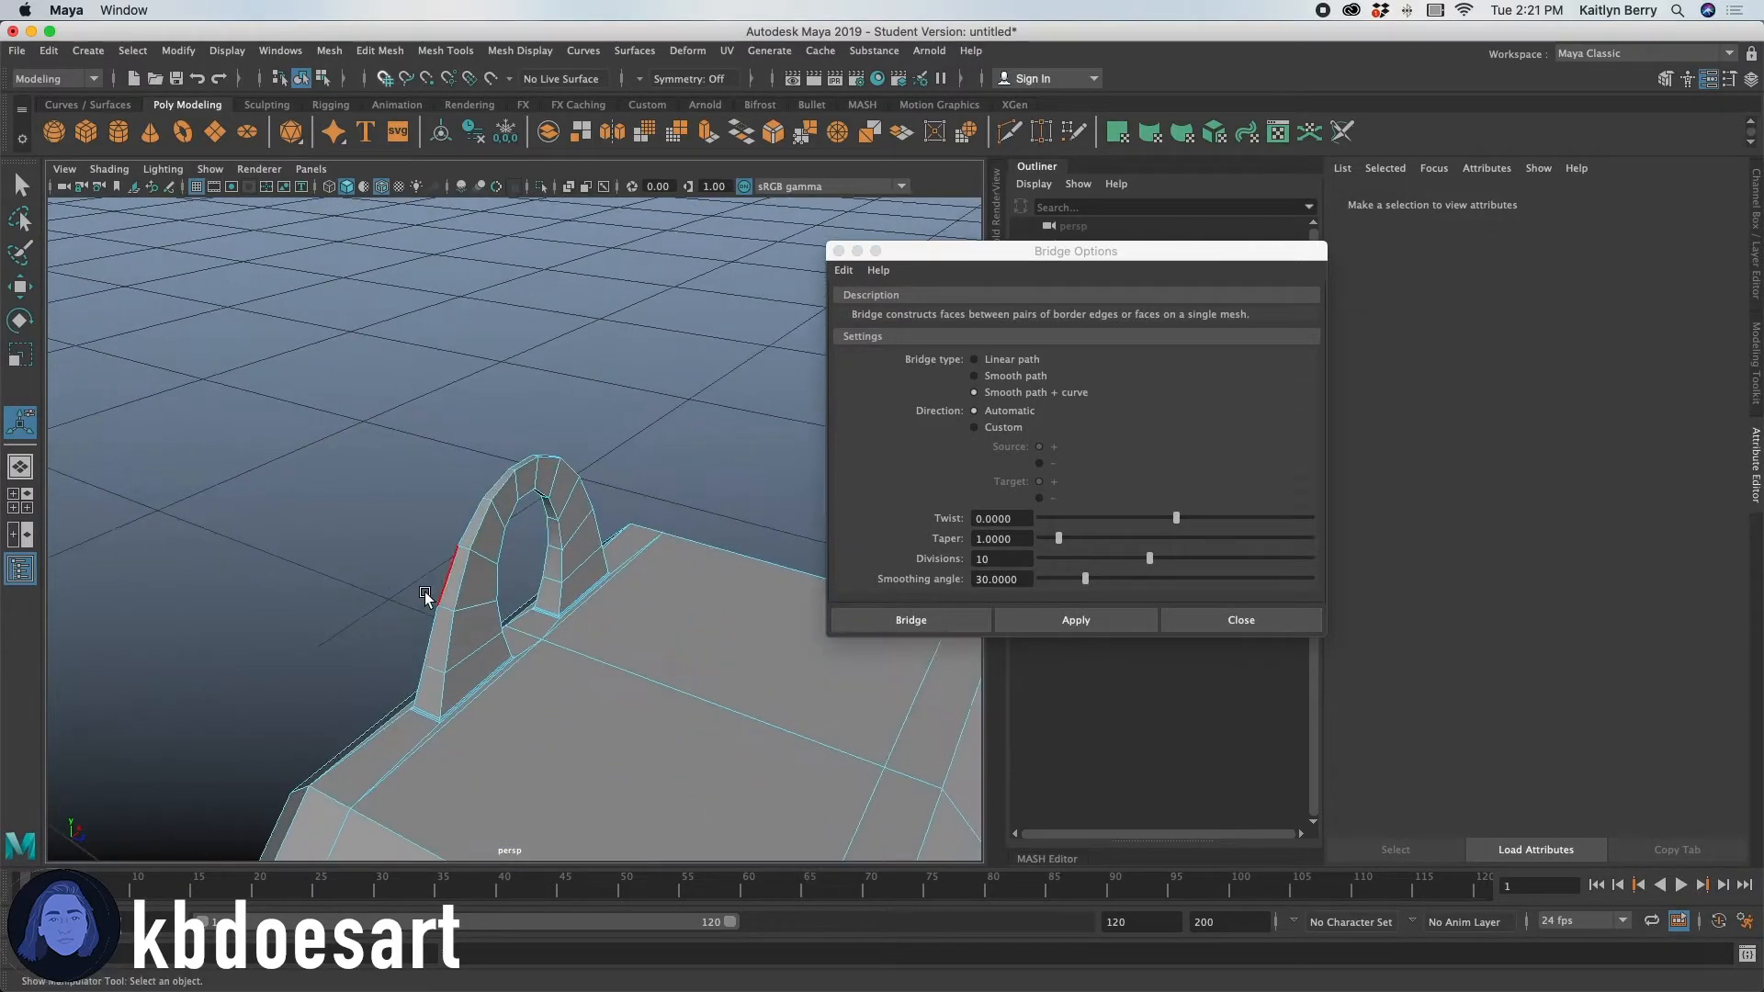
pyautogui.click(458, 581)
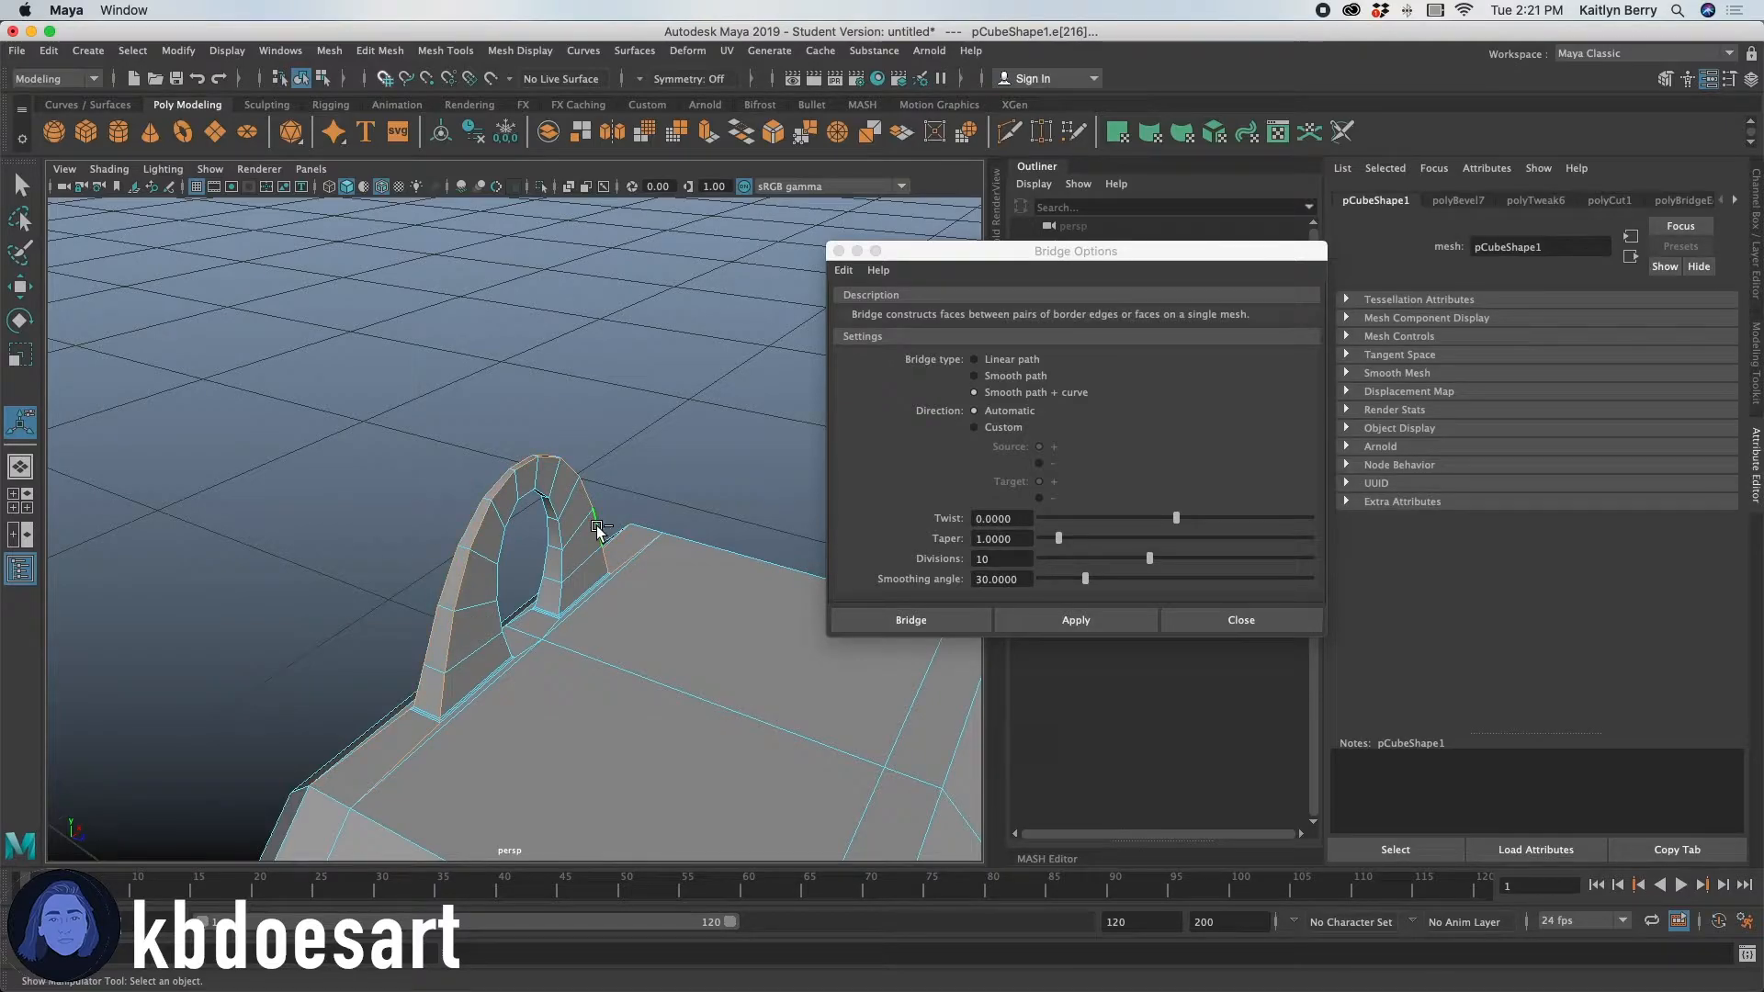
pyautogui.hotkey('ctrl', 'b')
pyautogui.hotkey('ctrl', 'z')
# Limit the selection to the handle's own long outer edges, bevel them and preview the smoothed handle.
pyautogui.keyDown('ctrl'); pyautogui.click(421, 738); pyautogui.keyUp('ctrl')
pyautogui.scroll(4, 469, 717)
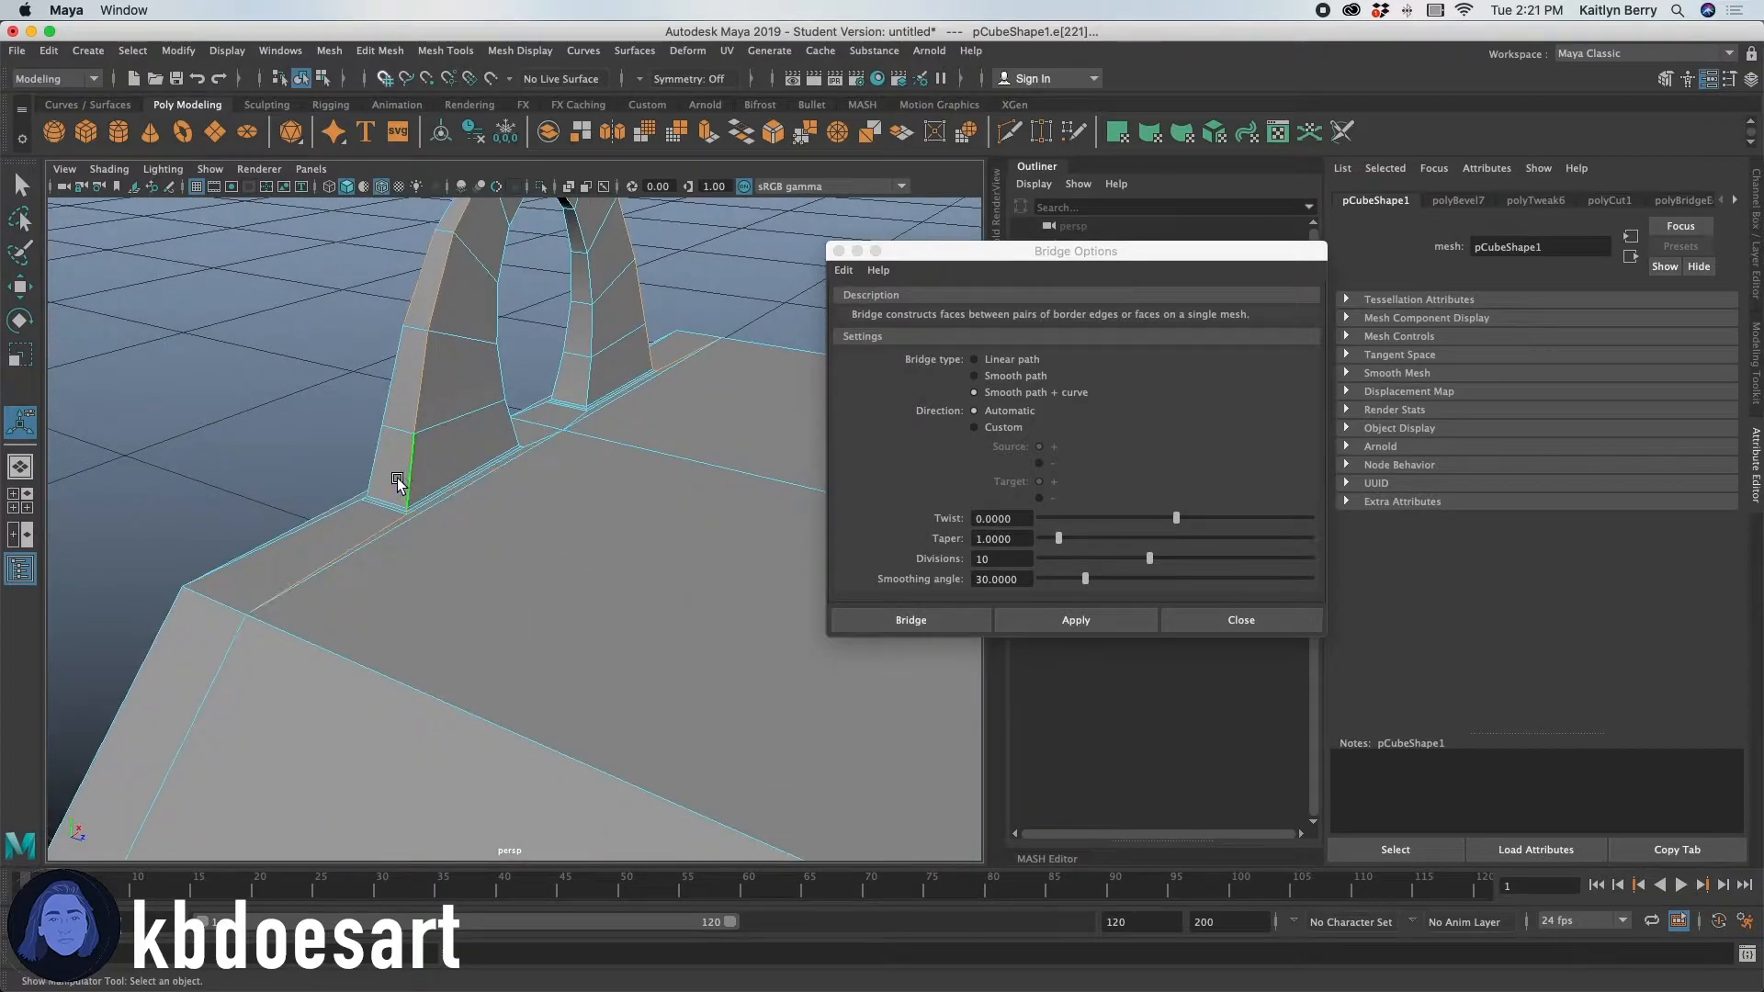
pyautogui.keyDown('shift'); pyautogui.doubleClick(372, 452); pyautogui.keyUp('shift')
pyautogui.keyDown('ctrl'); pyautogui.click(344, 510); pyautogui.keyUp('ctrl')
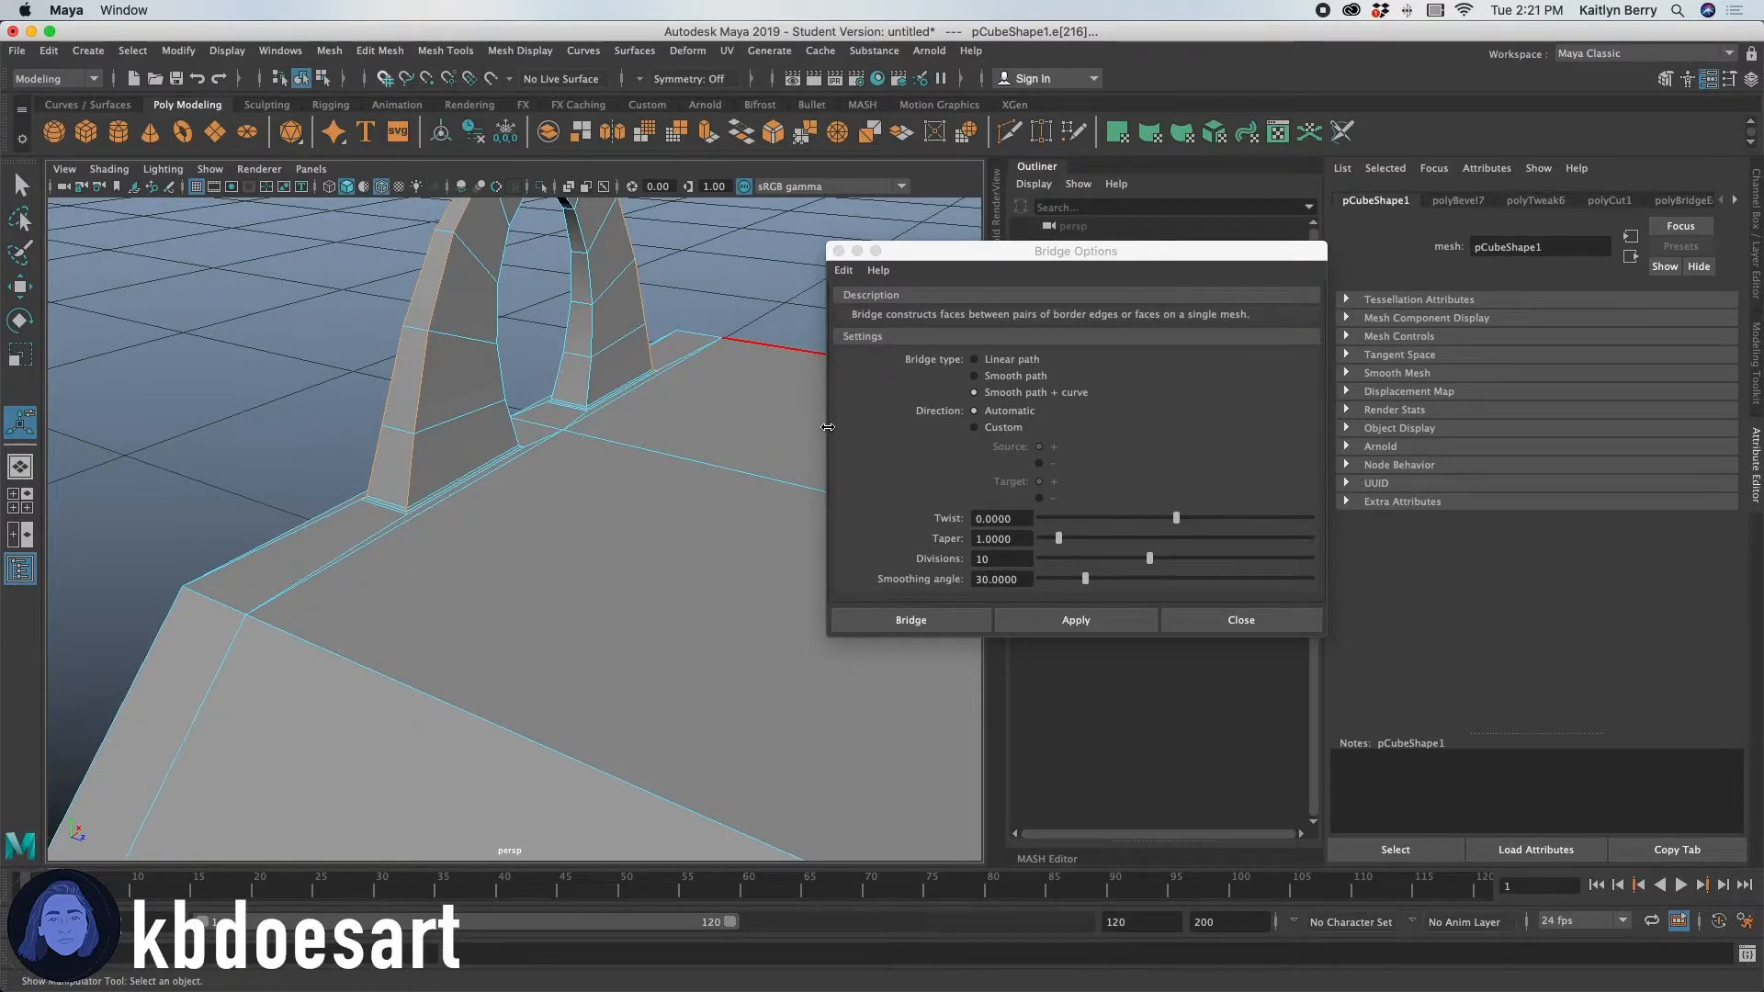
pyautogui.hotkey('ctrl', 'b')
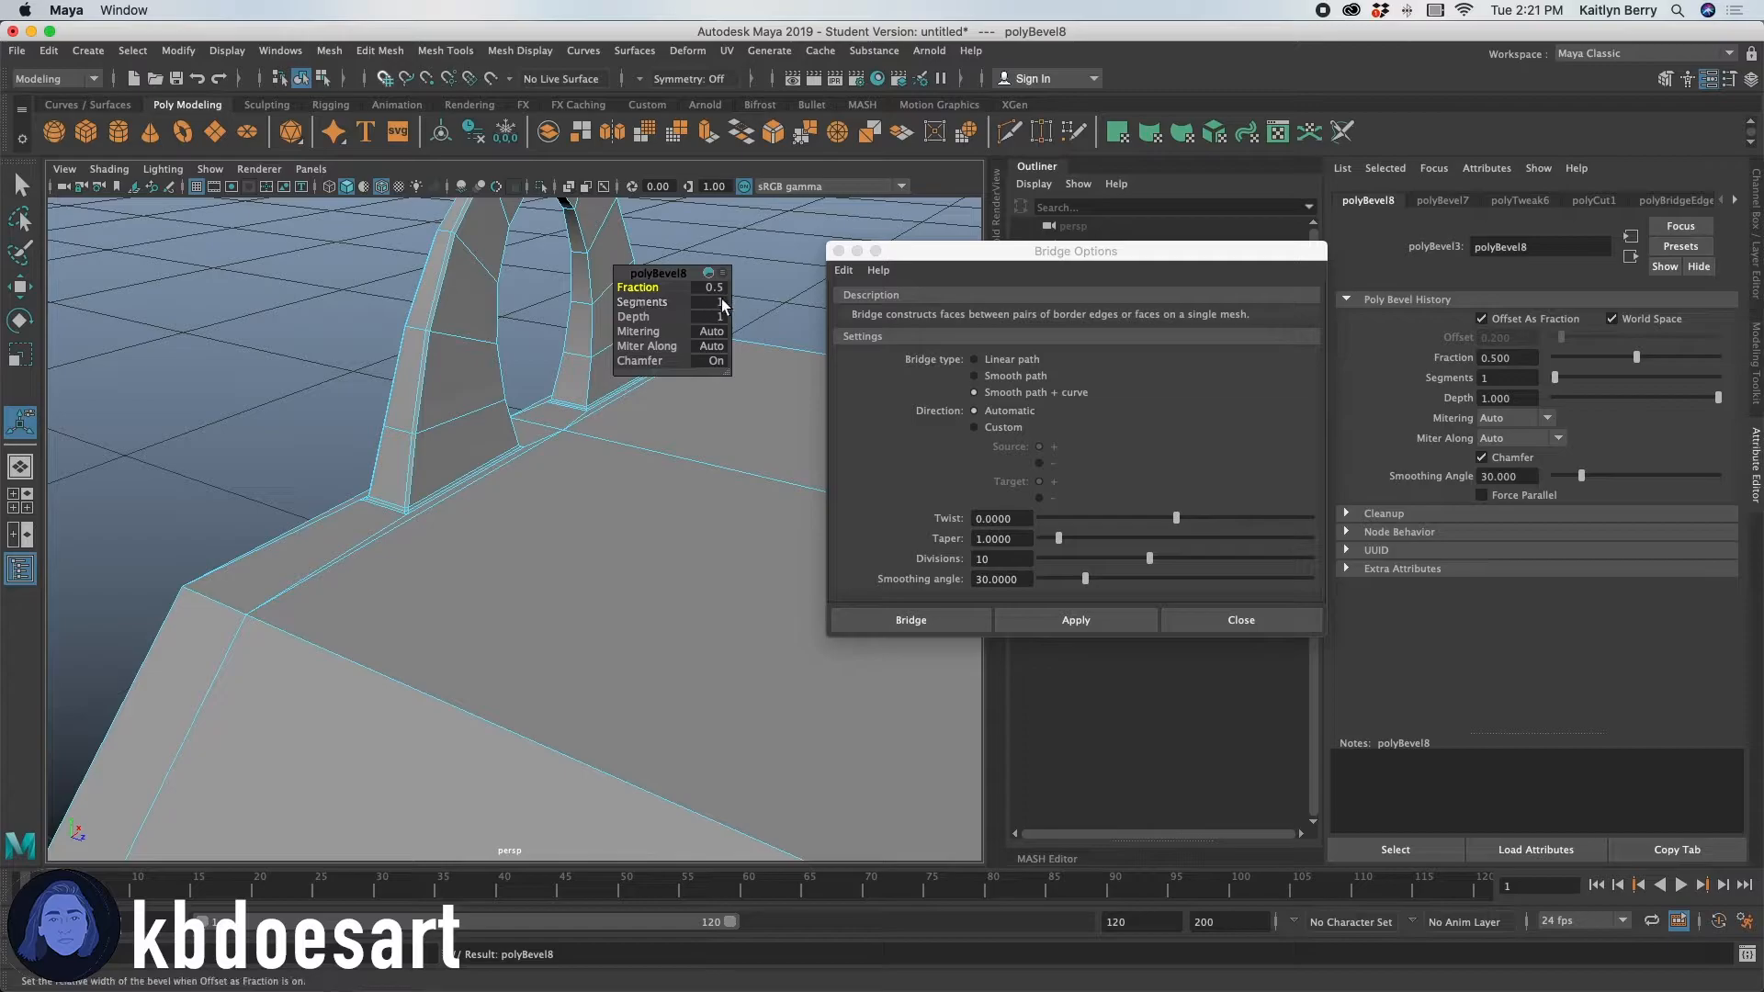
pyautogui.press('3')
pyautogui.press('1')
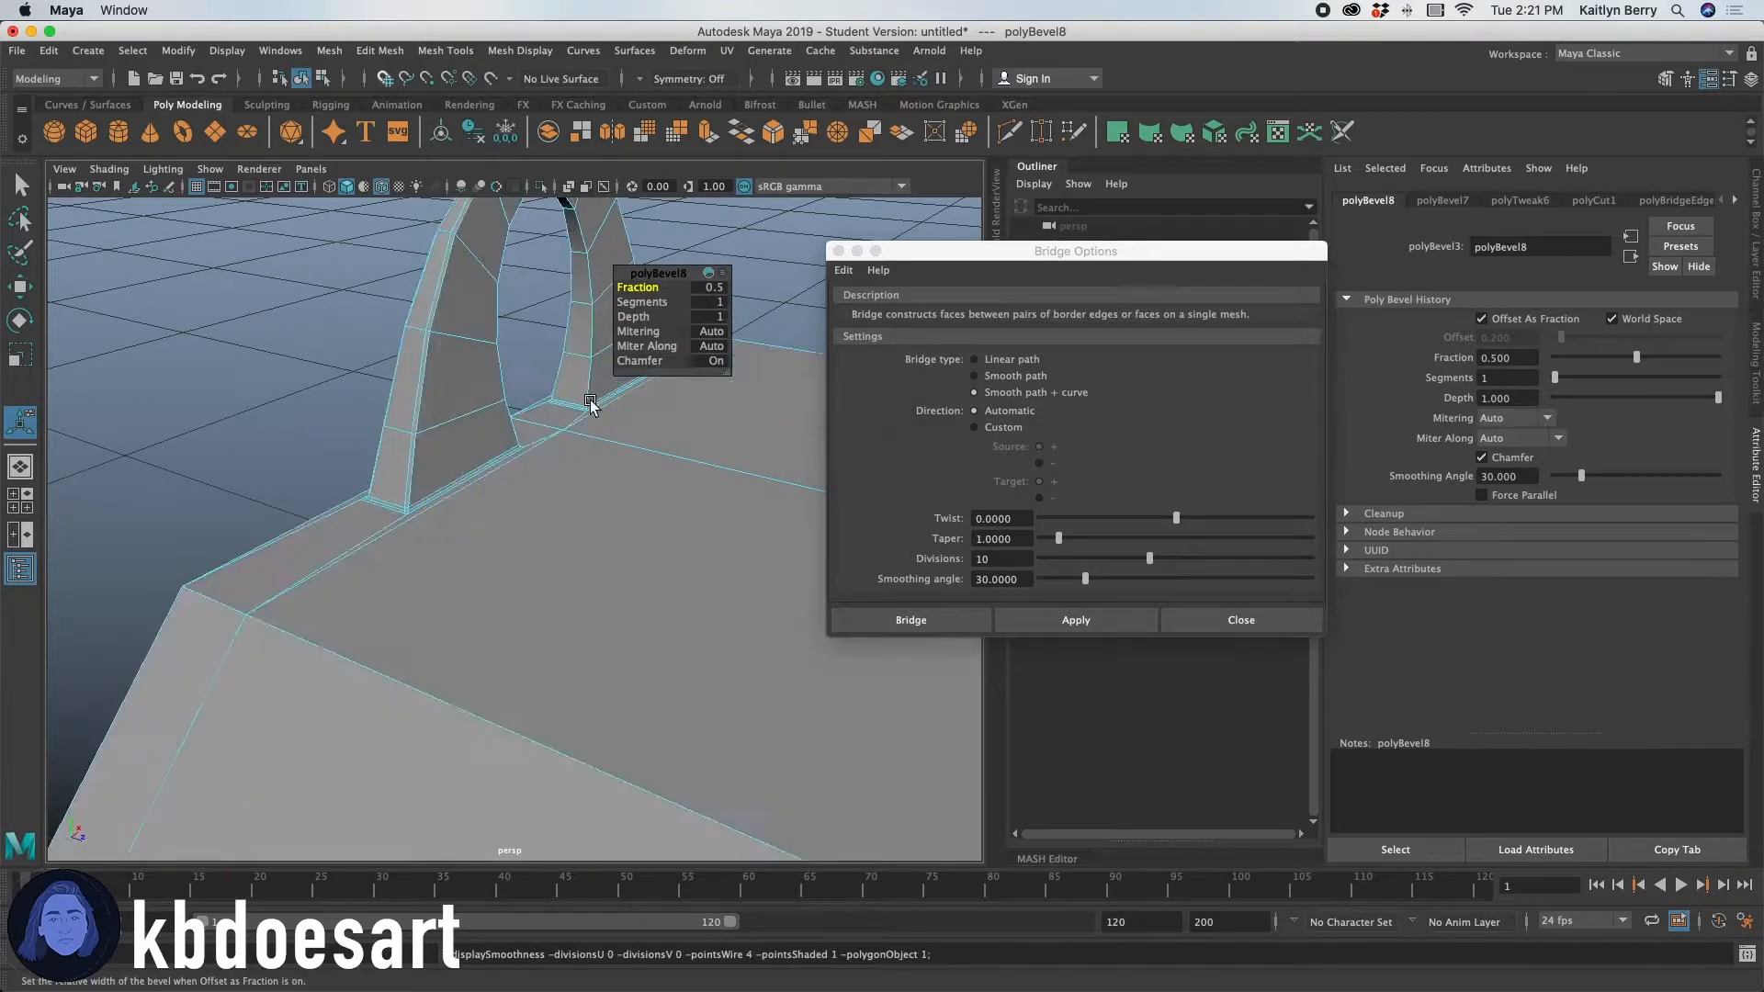
# Set the fraction of the handle's edge bevel to 0.85 and check it in the smoothed preview.
pyautogui.moveTo(641, 286); pyautogui.dragTo(685, 285)
pyautogui.press('3')
pyautogui.press('1')
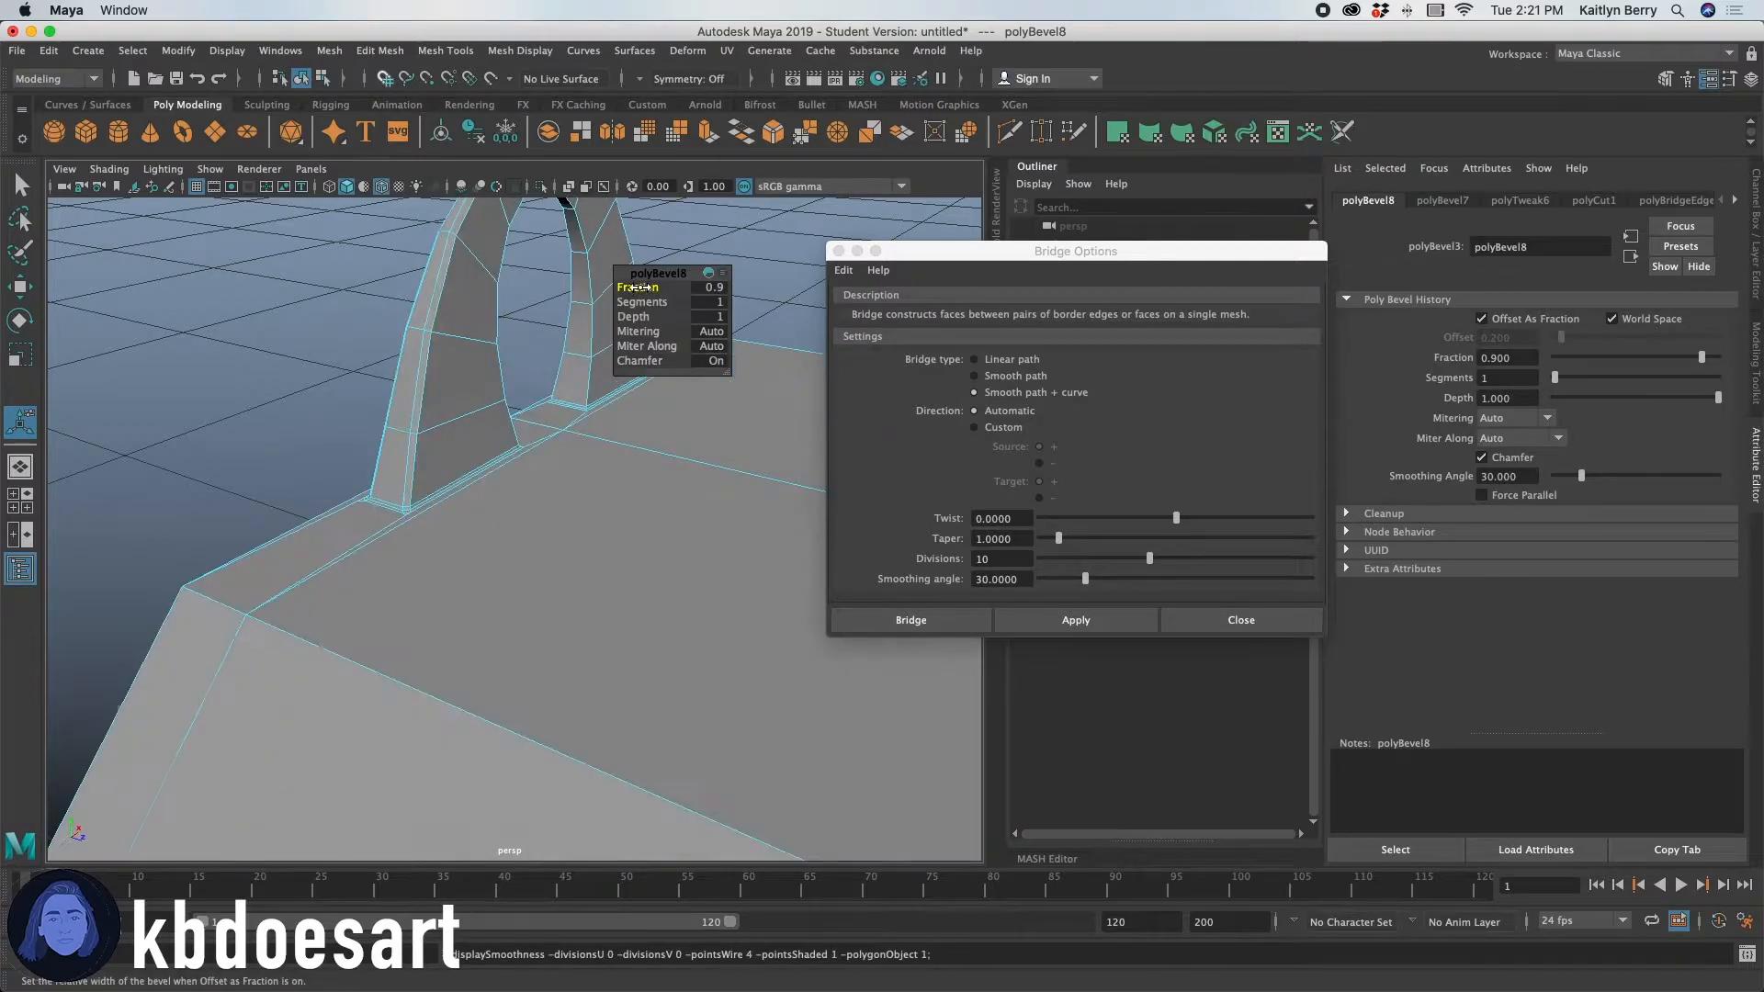
pyautogui.moveTo(661, 288); pyautogui.dragTo(641, 287)
pyautogui.press('3')
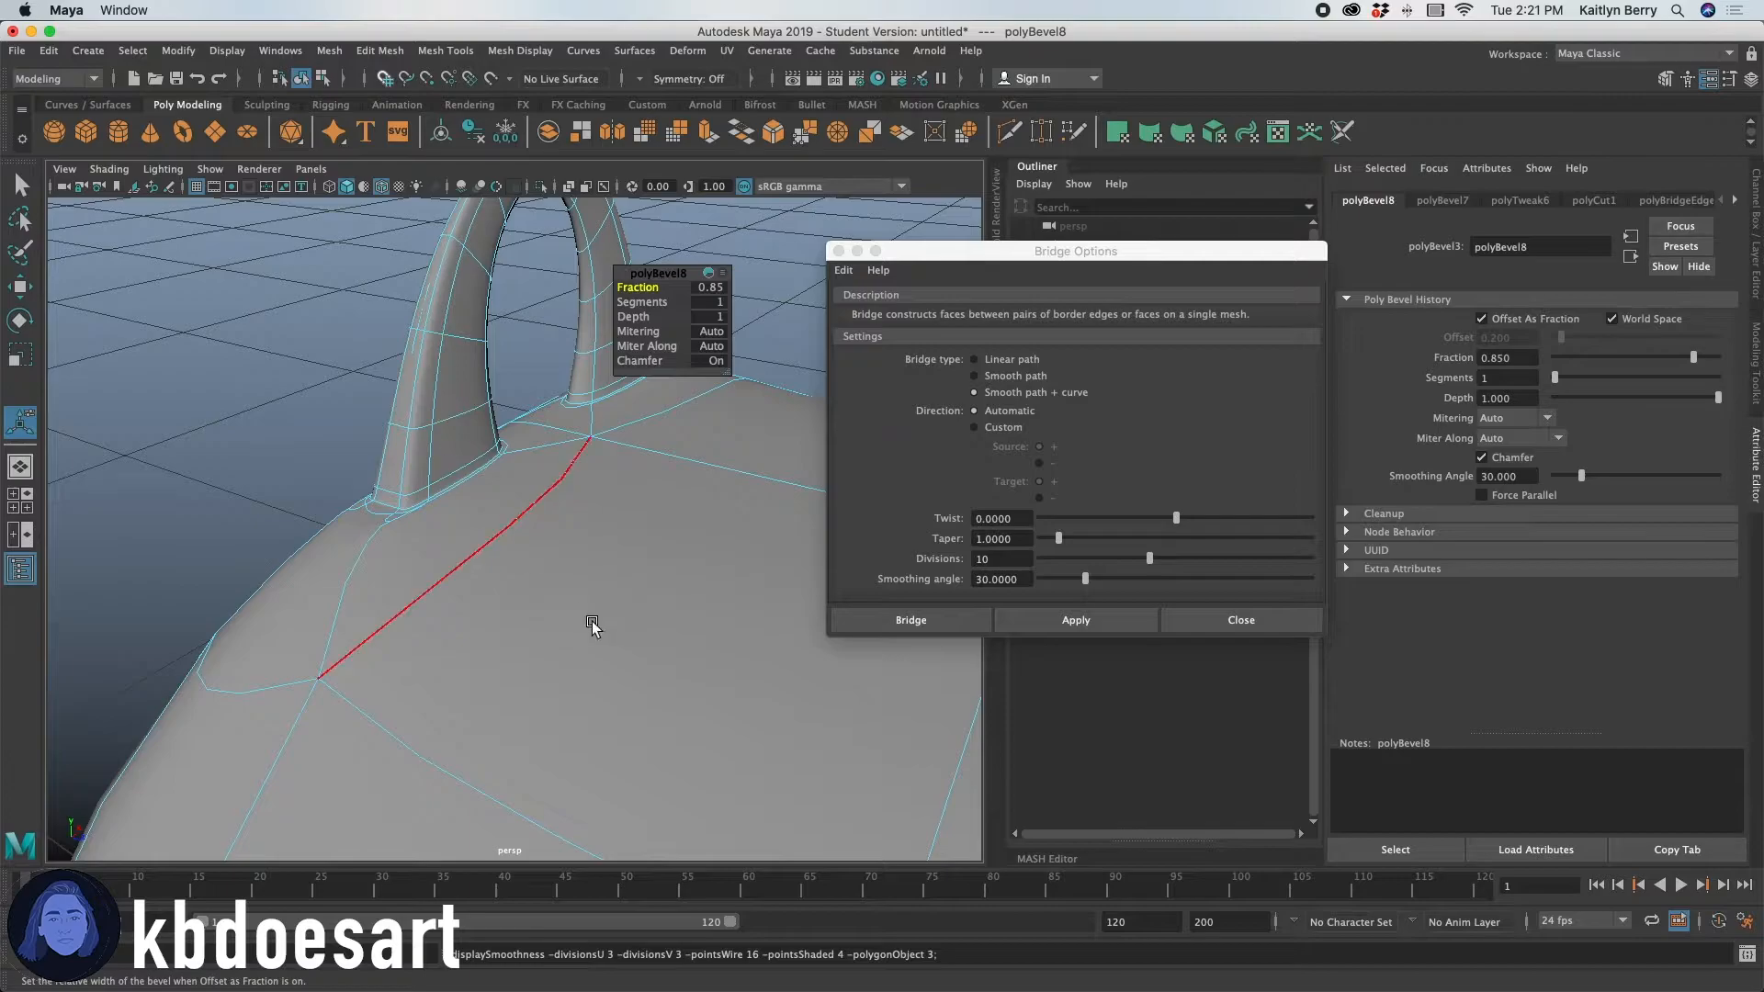
pyautogui.press('1')
pyautogui.click(263, 439)
# Preview the whole backpack smoothed and examine its shape from several sides.
pyautogui.keyDown('alt'); pyautogui.moveTo(542, 579); pyautogui.dragTo(275, 593, button='right'); pyautogui.keyUp('alt')
pyautogui.keyDown('alt'); pyautogui.moveTo(276, 592); pyautogui.dragTo(480, 480); pyautogui.keyUp('alt')
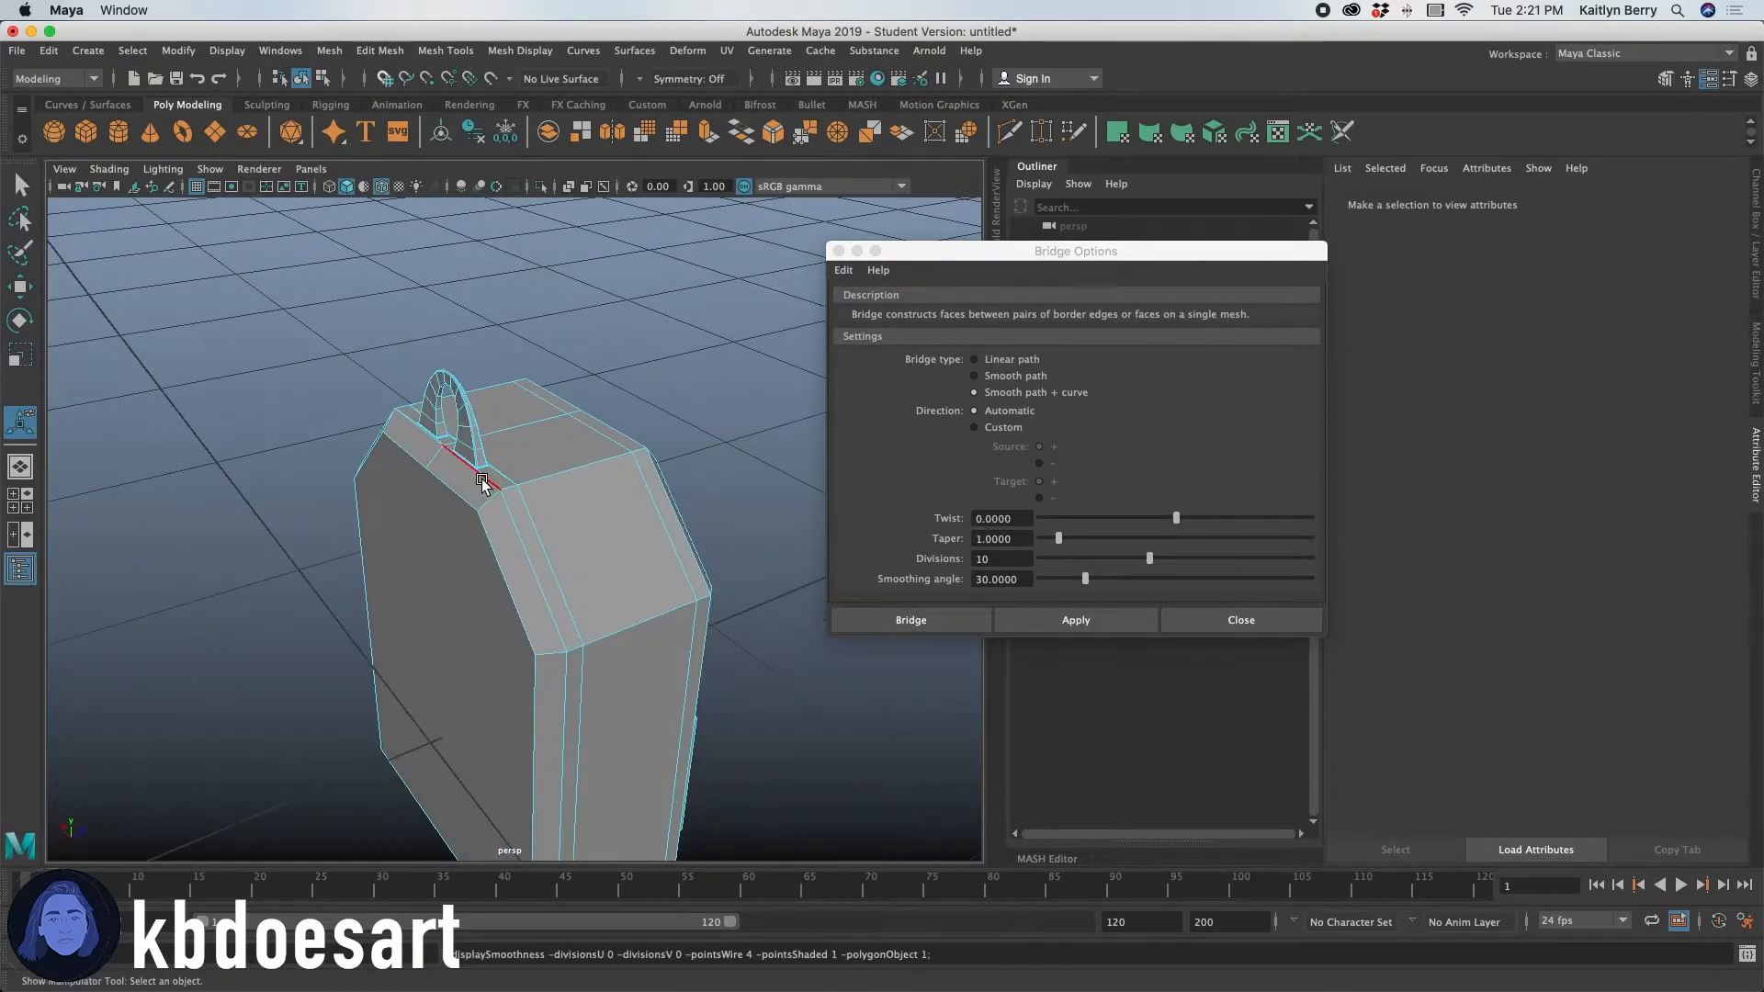
pyautogui.press('3')
pyautogui.press('1')
pyautogui.keyDown('alt'); pyautogui.moveTo(680, 581); pyautogui.dragTo(542, 572); pyautogui.keyUp('alt')
pyautogui.press('1')
pyautogui.press('3')
pyautogui.keyDown('alt'); pyautogui.moveTo(567, 576); pyautogui.dragTo(526, 591, button='right'); pyautogui.keyUp('alt')
pyautogui.keyDown('alt'); pyautogui.moveTo(696, 642); pyautogui.dragTo(677, 591); pyautogui.keyUp('alt')
pyautogui.rightClick(606, 477)
pyautogui.moveTo(606, 477); pyautogui.dragTo(687, 430, button='right')
pyautogui.click(677, 423)
pyautogui.keyDown('alt'); pyautogui.moveTo(653, 602); pyautogui.dragTo(658, 634); pyautogui.keyUp('alt')
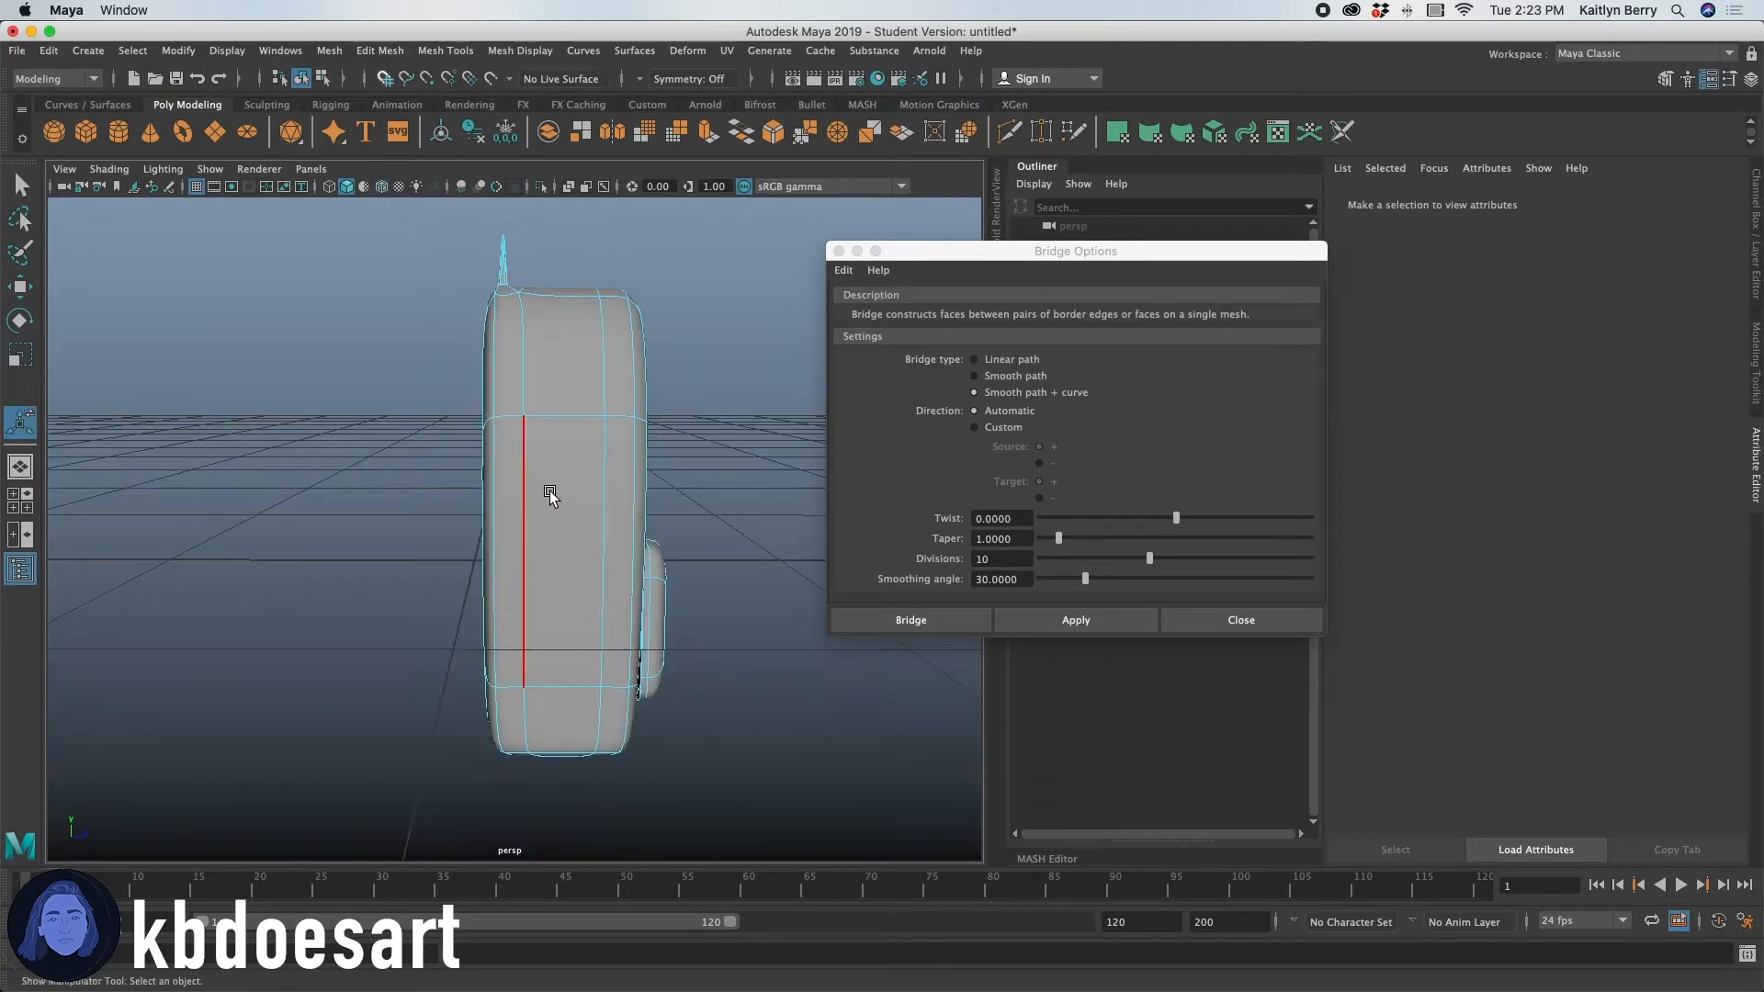
# Cut a horizontal edge across the backpack's side panels, level with the top of the front pocket, using Multi-Cut.
pyautogui.keyDown('alt'); pyautogui.moveTo(549, 495); pyautogui.dragTo(410, 453); pyautogui.keyUp('alt')
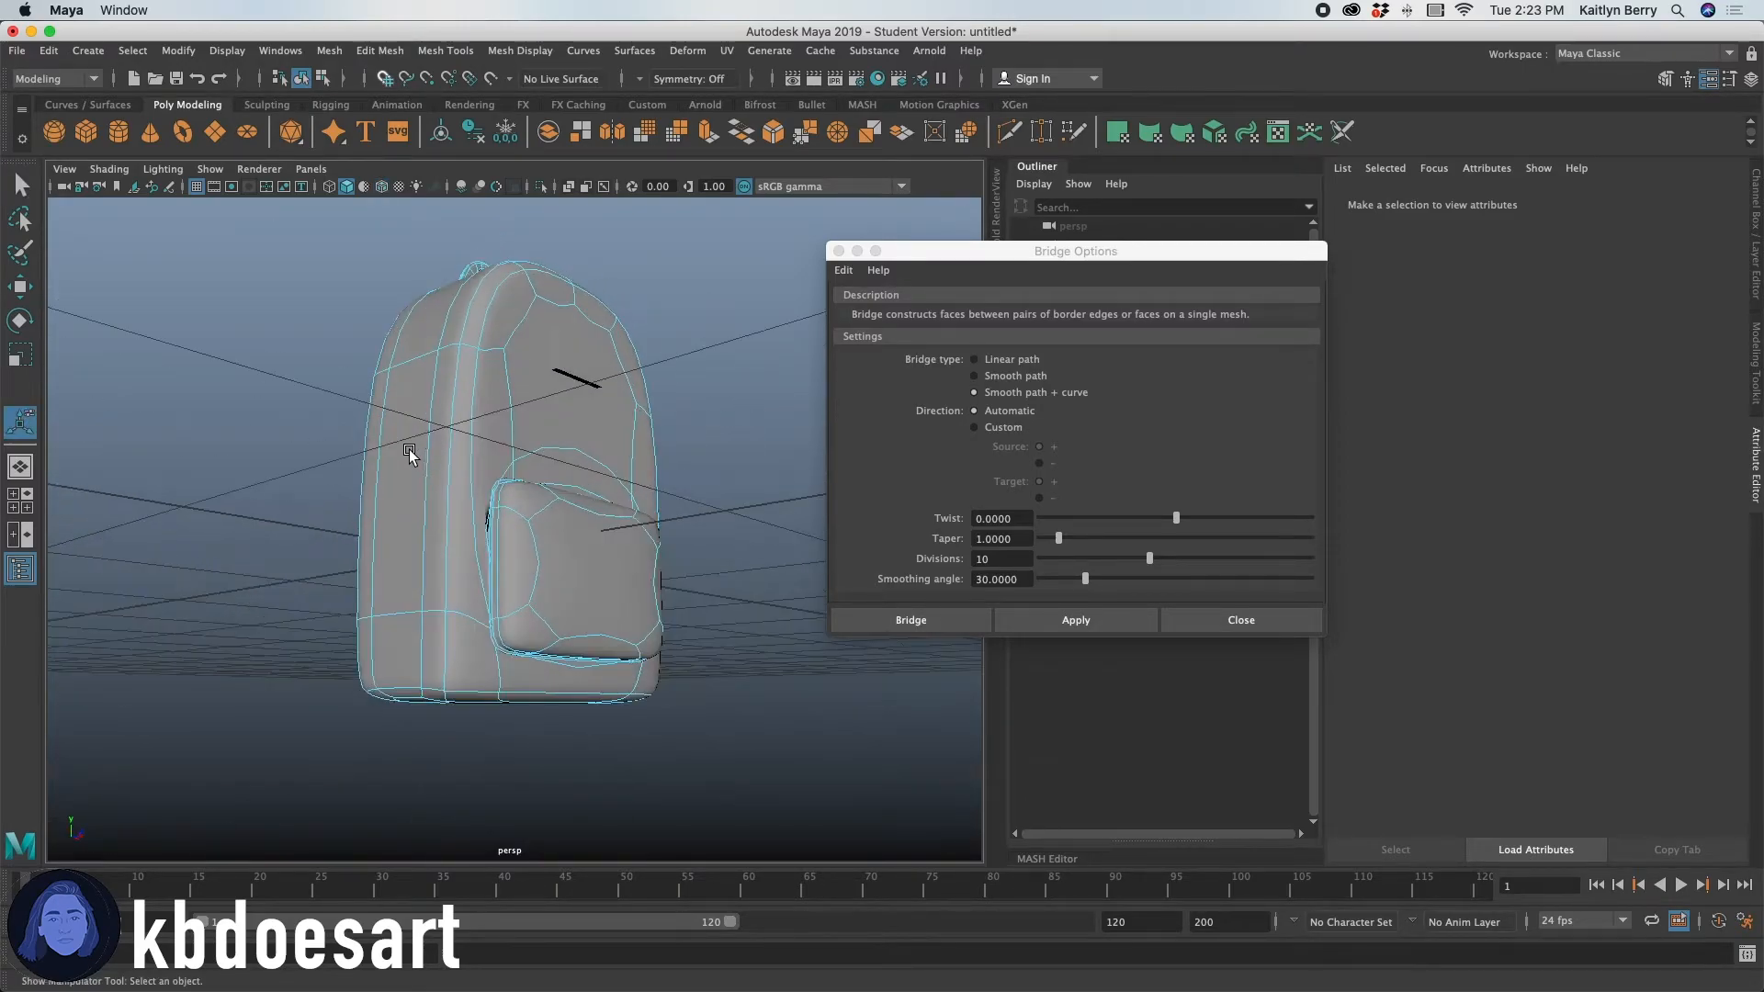
pyautogui.keyDown('alt'); pyautogui.moveTo(410, 453); pyautogui.dragTo(453, 460, button='right'); pyautogui.keyUp('alt')
pyautogui.keyDown('alt'); pyautogui.moveTo(269, 526); pyautogui.dragTo(416, 497); pyautogui.keyUp('alt')
pyautogui.keyDown('shift'); pyautogui.moveTo(402, 451); pyautogui.dragTo(318, 456, button='right'); pyautogui.keyUp('shift')
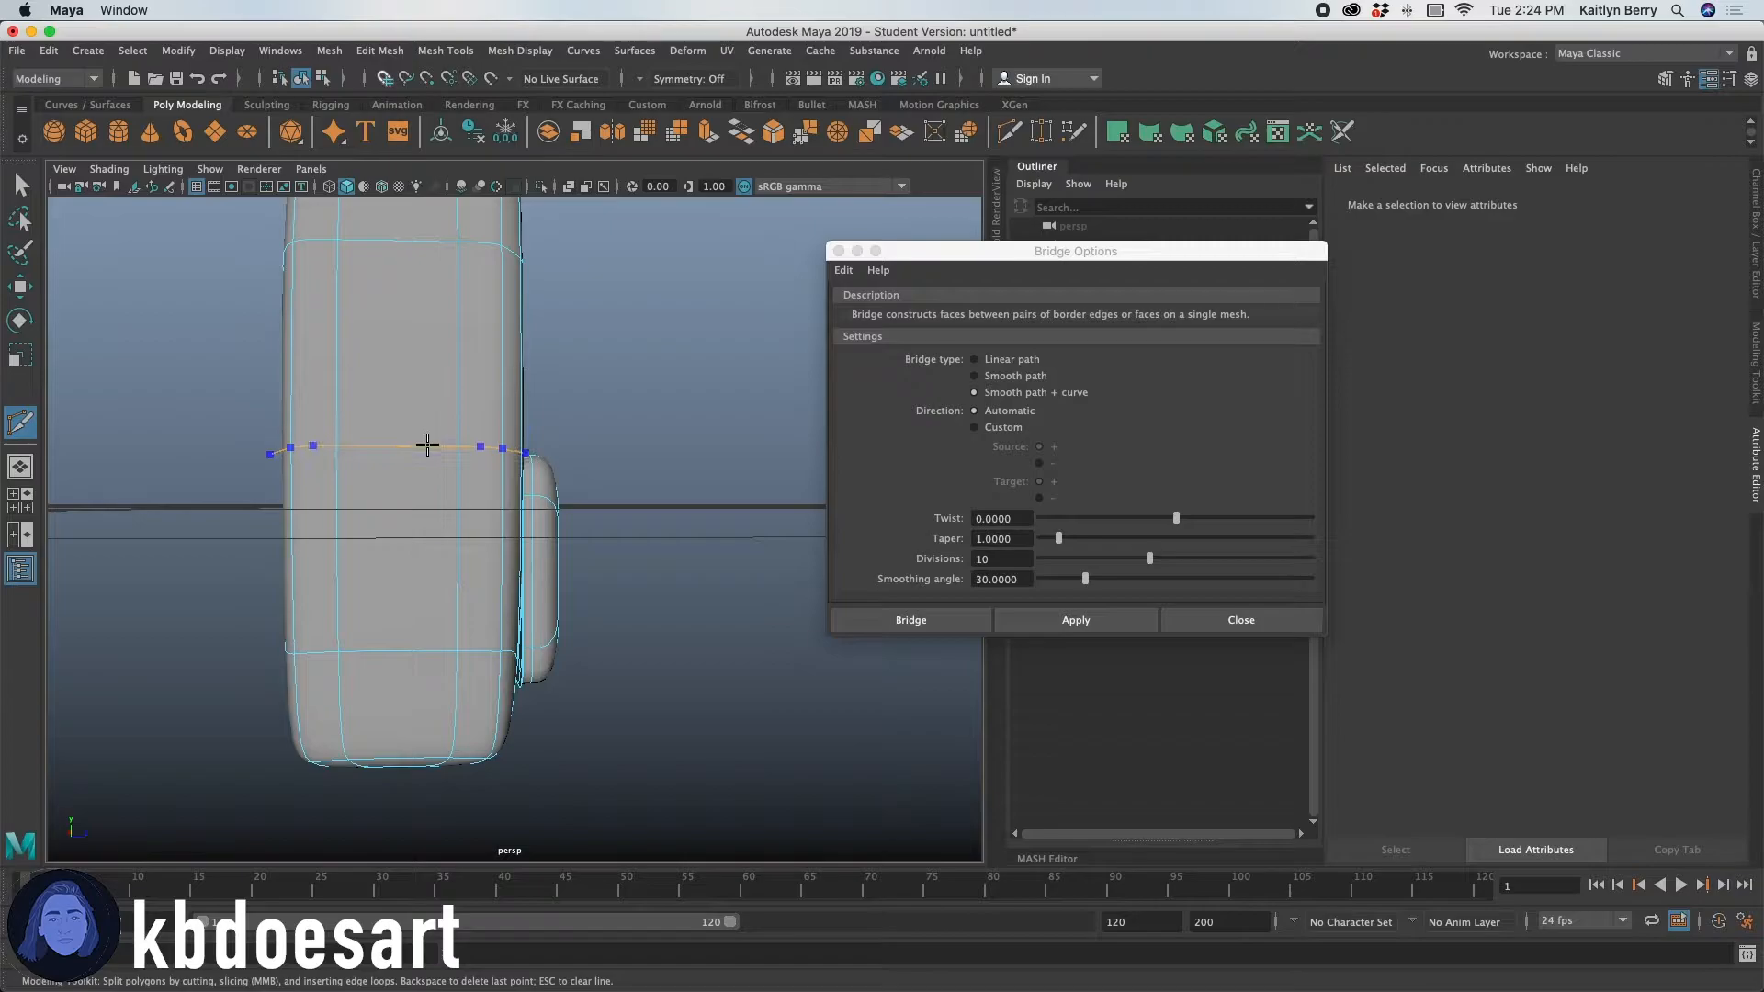
pyautogui.keyDown('alt'); pyautogui.moveTo(658, 508); pyautogui.dragTo(323, 511); pyautogui.keyUp('alt')
pyautogui.moveTo(317, 466)
pyautogui.mouseDown(button='right')
pyautogui.moveTo(313, 423)
pyautogui.moveTo(294, 484)
pyautogui.mouseUp(button='right')
pyautogui.click(294, 484)
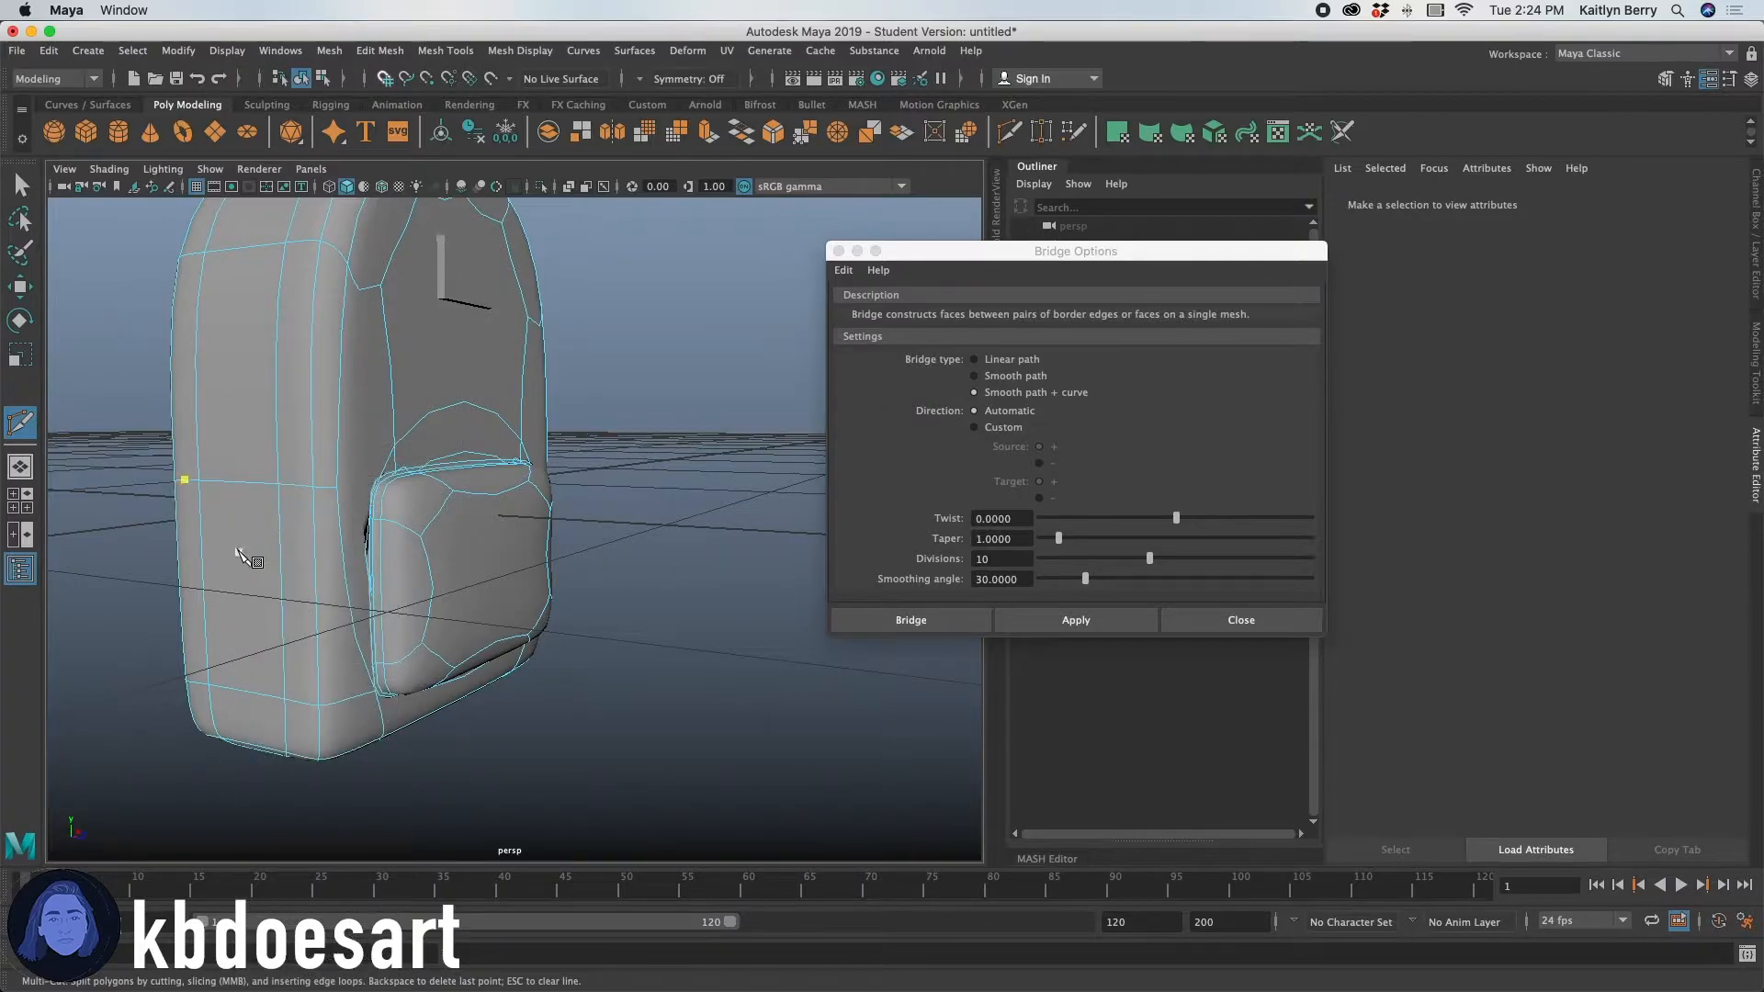
# Extrude the lower faces of both side panels with a thickness of 0.1 to form side pockets.
pyautogui.press('q')
pyautogui.moveTo(238, 549)
pyautogui.keyDown('alt'); pyautogui.mouseDown()
pyautogui.moveTo(282, 574)
pyautogui.moveTo(392, 533)
pyautogui.mouseUp(); pyautogui.keyUp('alt')
pyautogui.moveTo(753, 590)
pyautogui.keyDown('alt'); pyautogui.mouseDown()
pyautogui.moveTo(465, 610)
pyautogui.moveTo(652, 524)
pyautogui.mouseUp(); pyautogui.keyUp('alt')
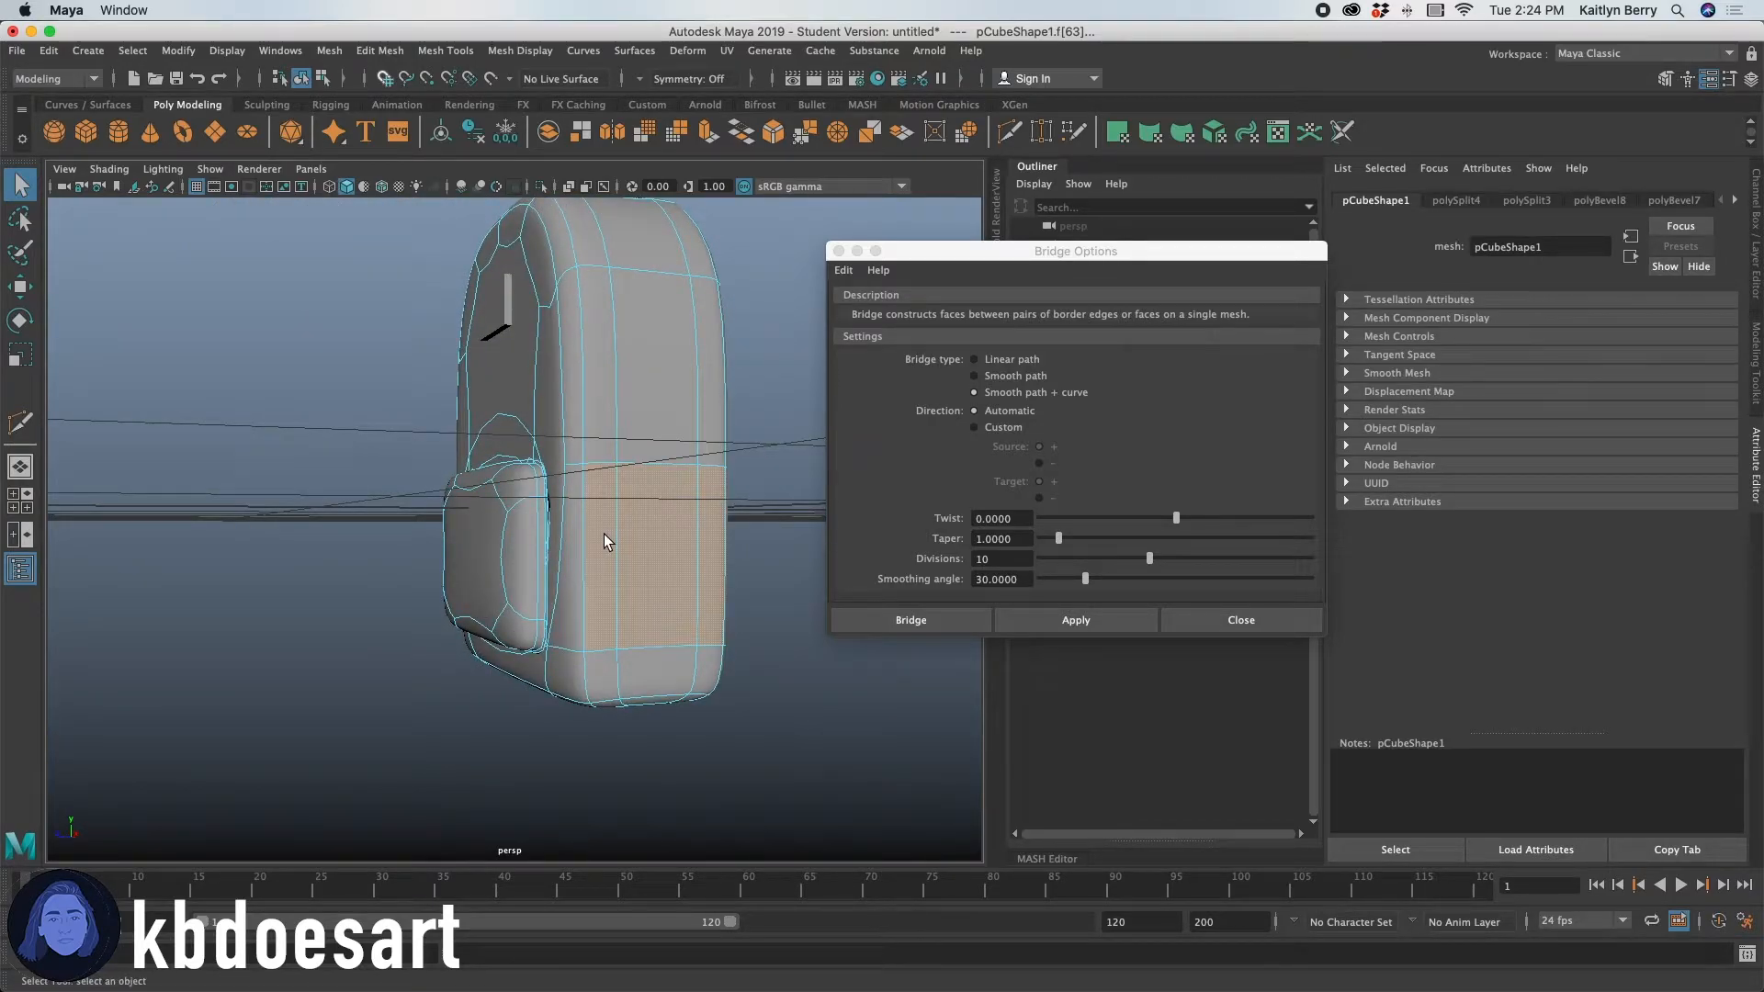
pyautogui.hotkey('ctrl', 'e')
pyautogui.keyDown('alt'); pyautogui.moveTo(654, 287); pyautogui.dragTo(708, 335); pyautogui.keyUp('alt')
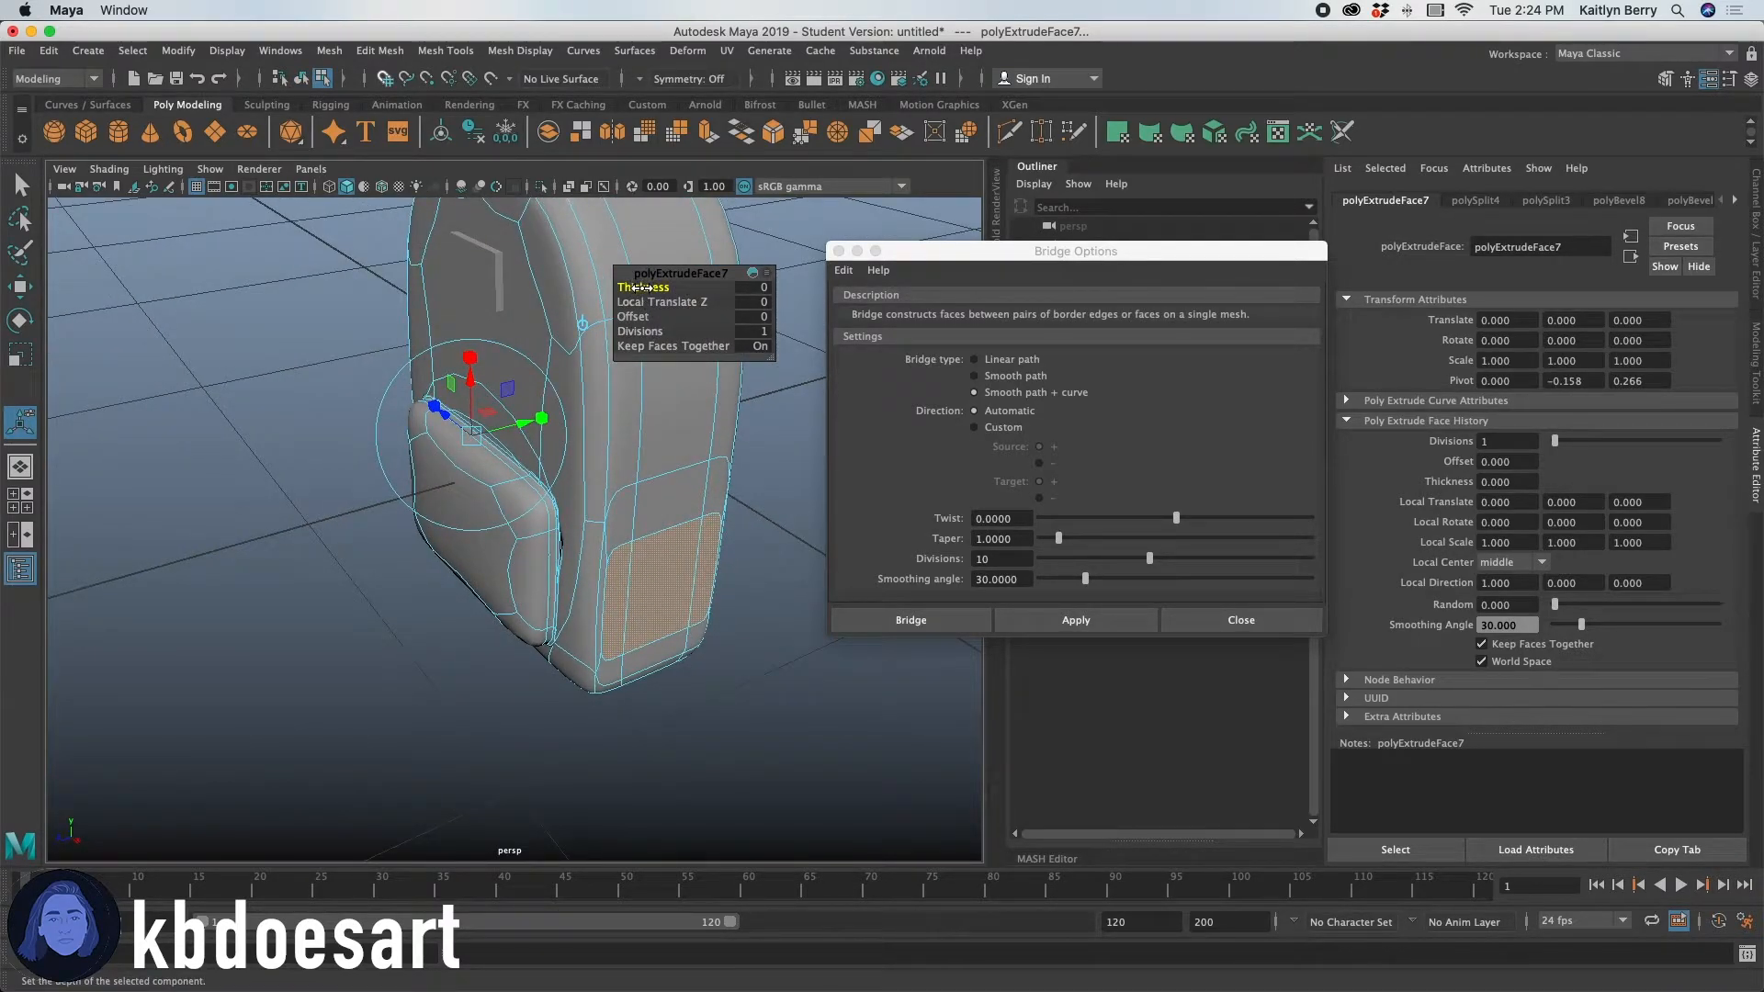
pyautogui.moveTo(641, 286); pyautogui.dragTo(659, 287)
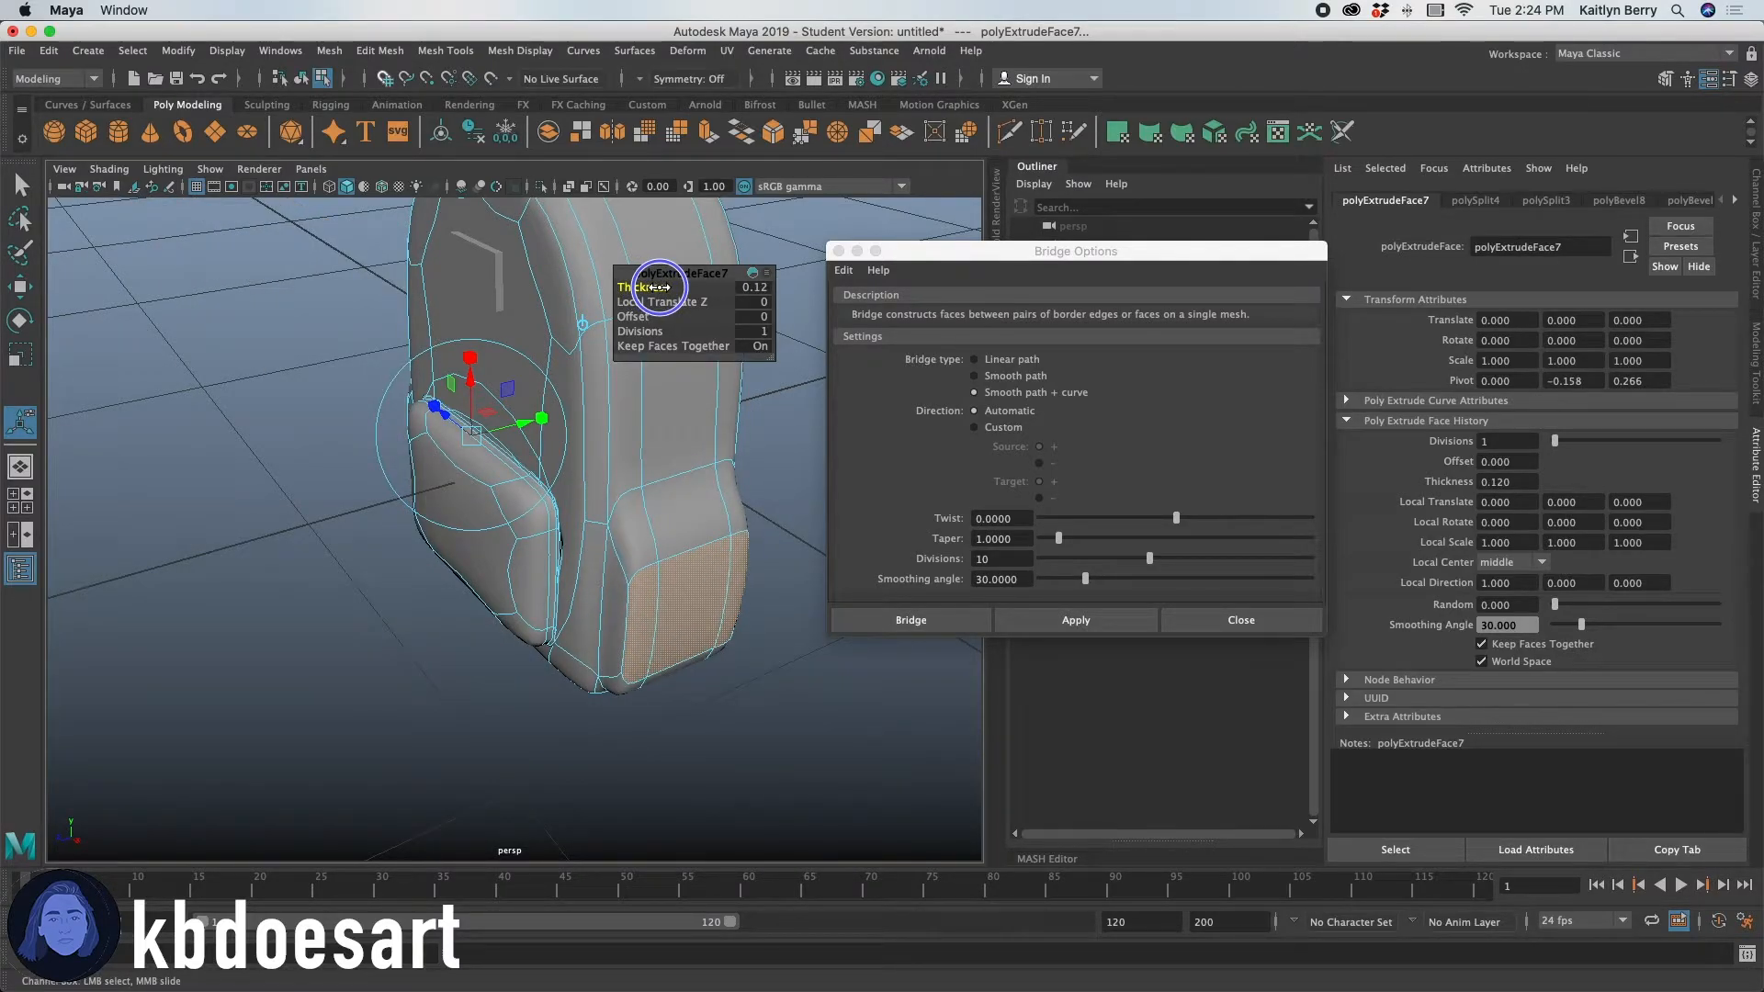
pyautogui.moveTo(659, 287)
pyautogui.mouseDown()
pyautogui.moveTo(650, 320)
pyautogui.moveTo(658, 292)
pyautogui.mouseUp()
pyautogui.press('1')
pyautogui.keyDown('alt'); pyautogui.moveTo(460, 459); pyautogui.dragTo(420, 599); pyautogui.keyUp('alt')
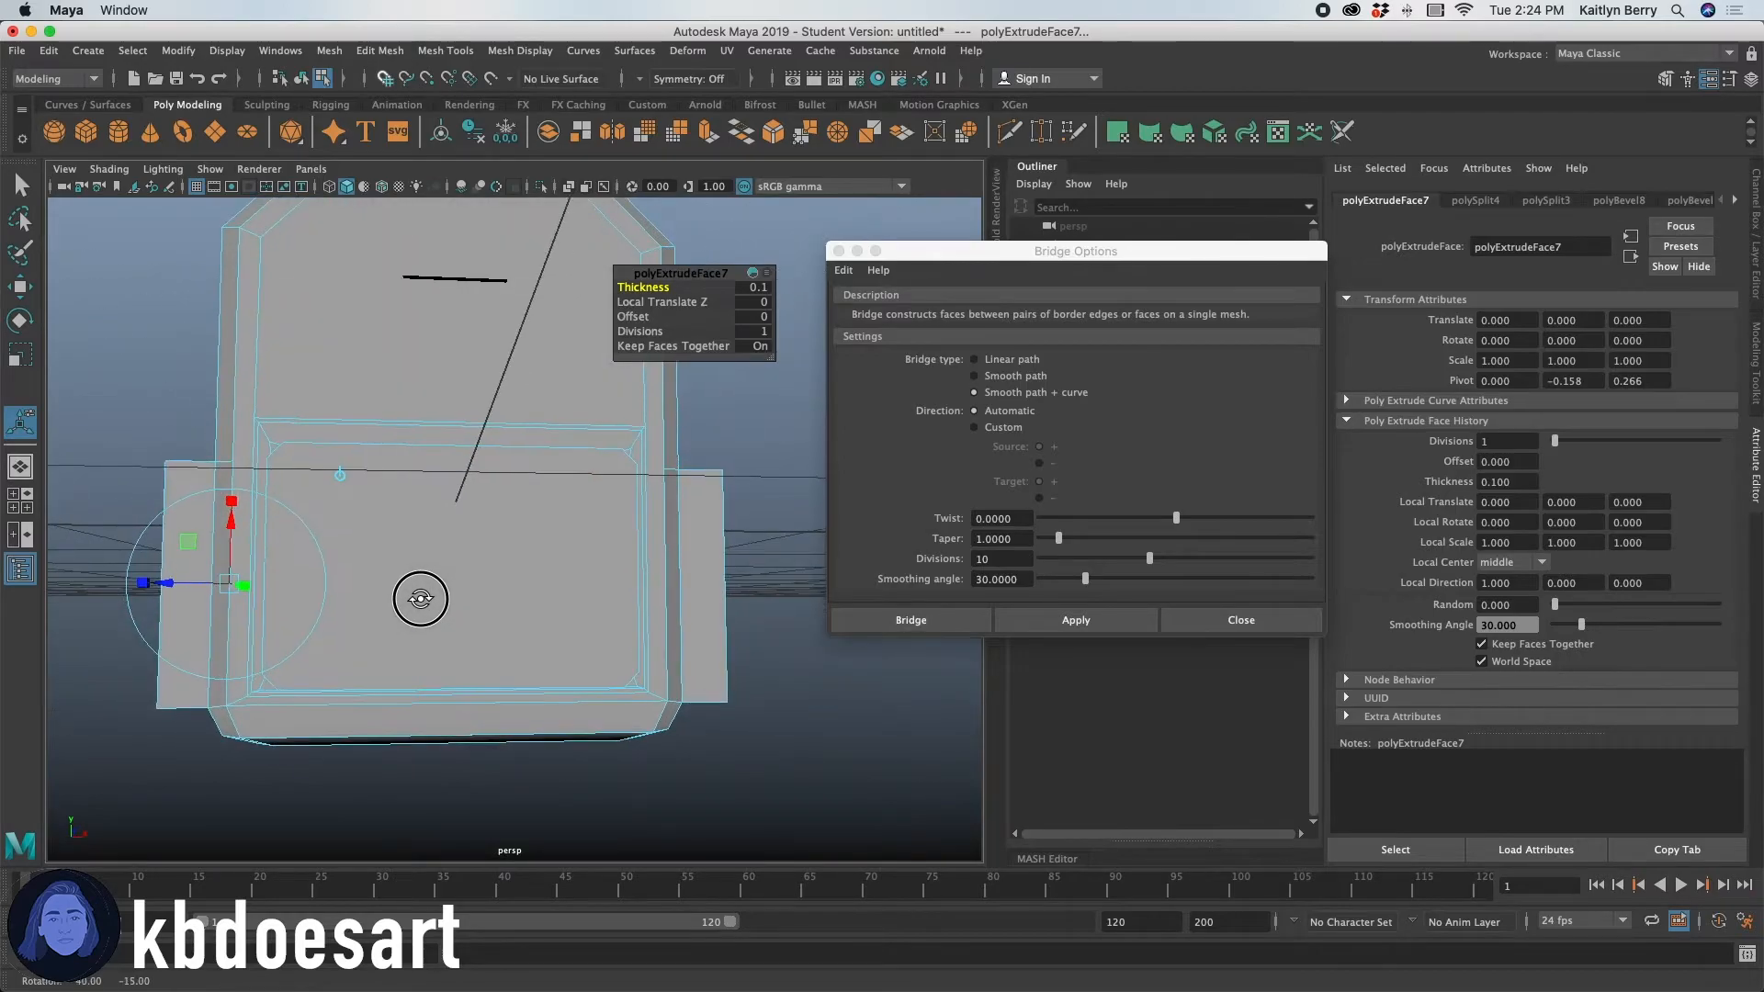
pyautogui.press('3')
pyautogui.press('1')
# Bevel the outer edges of the side pockets on both sides of the backpack.
pyautogui.keyDown('alt'); pyautogui.moveTo(346, 465); pyautogui.dragTo(492, 630); pyautogui.keyUp('alt')
pyautogui.keyDown('alt'); pyautogui.moveTo(493, 630); pyautogui.dragTo(397, 542, button='middle'); pyautogui.keyUp('alt')
pyautogui.keyDown('alt'); pyautogui.moveTo(397, 543); pyautogui.dragTo(433, 500); pyautogui.keyUp('alt')
pyautogui.moveTo(437, 467); pyautogui.dragTo(434, 416, button='right')
pyautogui.click(473, 558)
pyautogui.keyDown('shift'); pyautogui.click(357, 523); pyautogui.keyUp('shift')
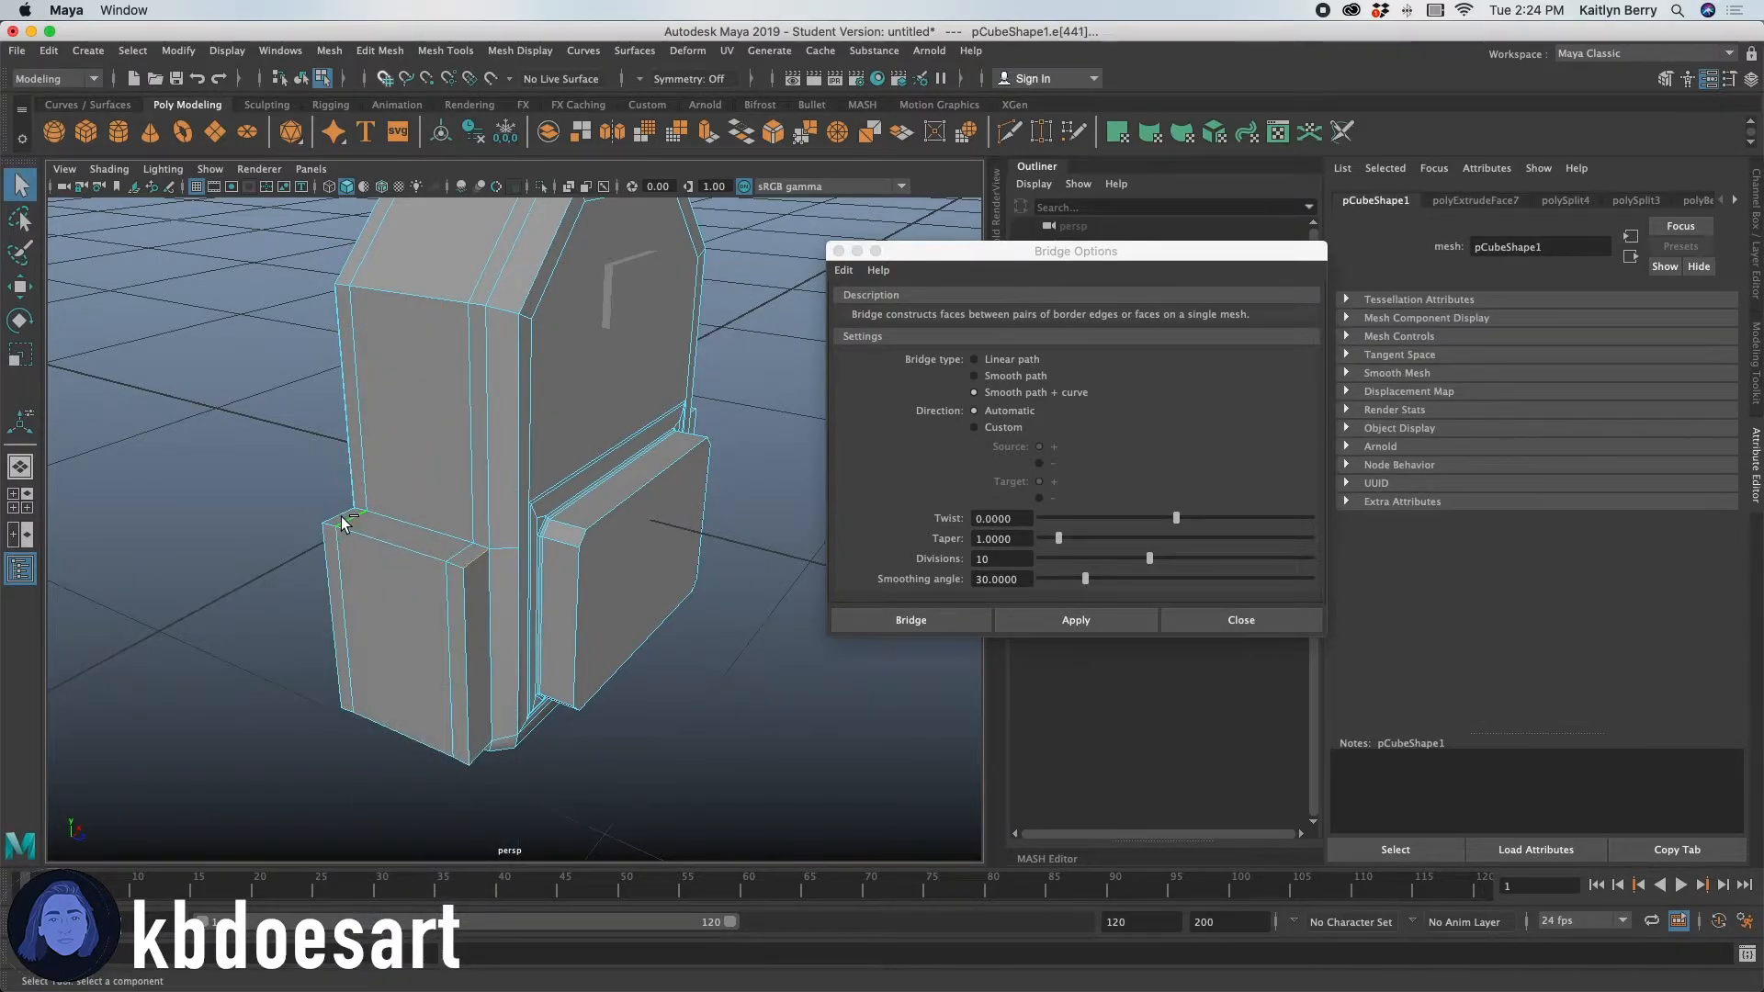
pyautogui.keyDown('shift'); pyautogui.click(356, 518); pyautogui.keyUp('shift')
pyautogui.keyDown('shift'); pyautogui.click(349, 518); pyautogui.keyUp('shift')
pyautogui.keyDown('alt'); pyautogui.moveTo(411, 781); pyautogui.dragTo(510, 730); pyautogui.keyUp('alt')
pyautogui.keyDown('alt'); pyautogui.moveTo(366, 667); pyautogui.dragTo(511, 670); pyautogui.keyUp('alt')
pyautogui.keyDown('shift'); pyautogui.click(436, 611); pyautogui.keyUp('shift')
pyautogui.keyDown('alt'); pyautogui.moveTo(436, 611); pyautogui.dragTo(481, 653); pyautogui.keyUp('alt')
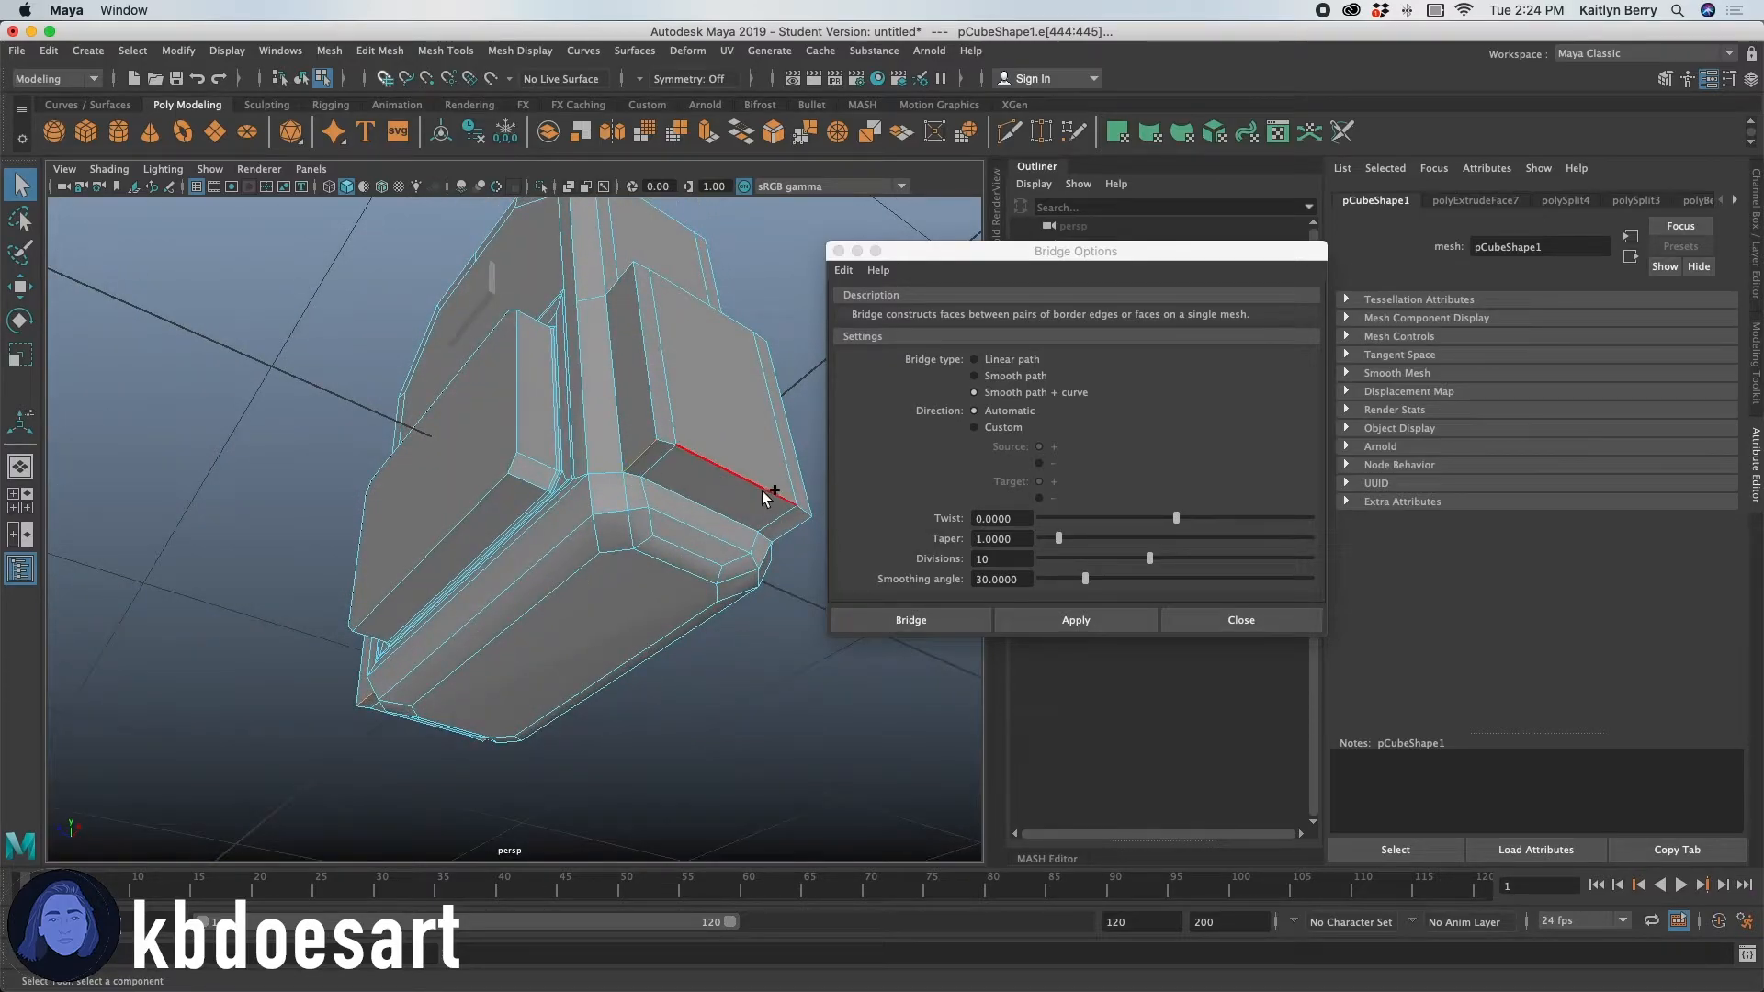
pyautogui.keyDown('alt'); pyautogui.moveTo(740, 324); pyautogui.dragTo(228, 586); pyautogui.keyUp('alt')
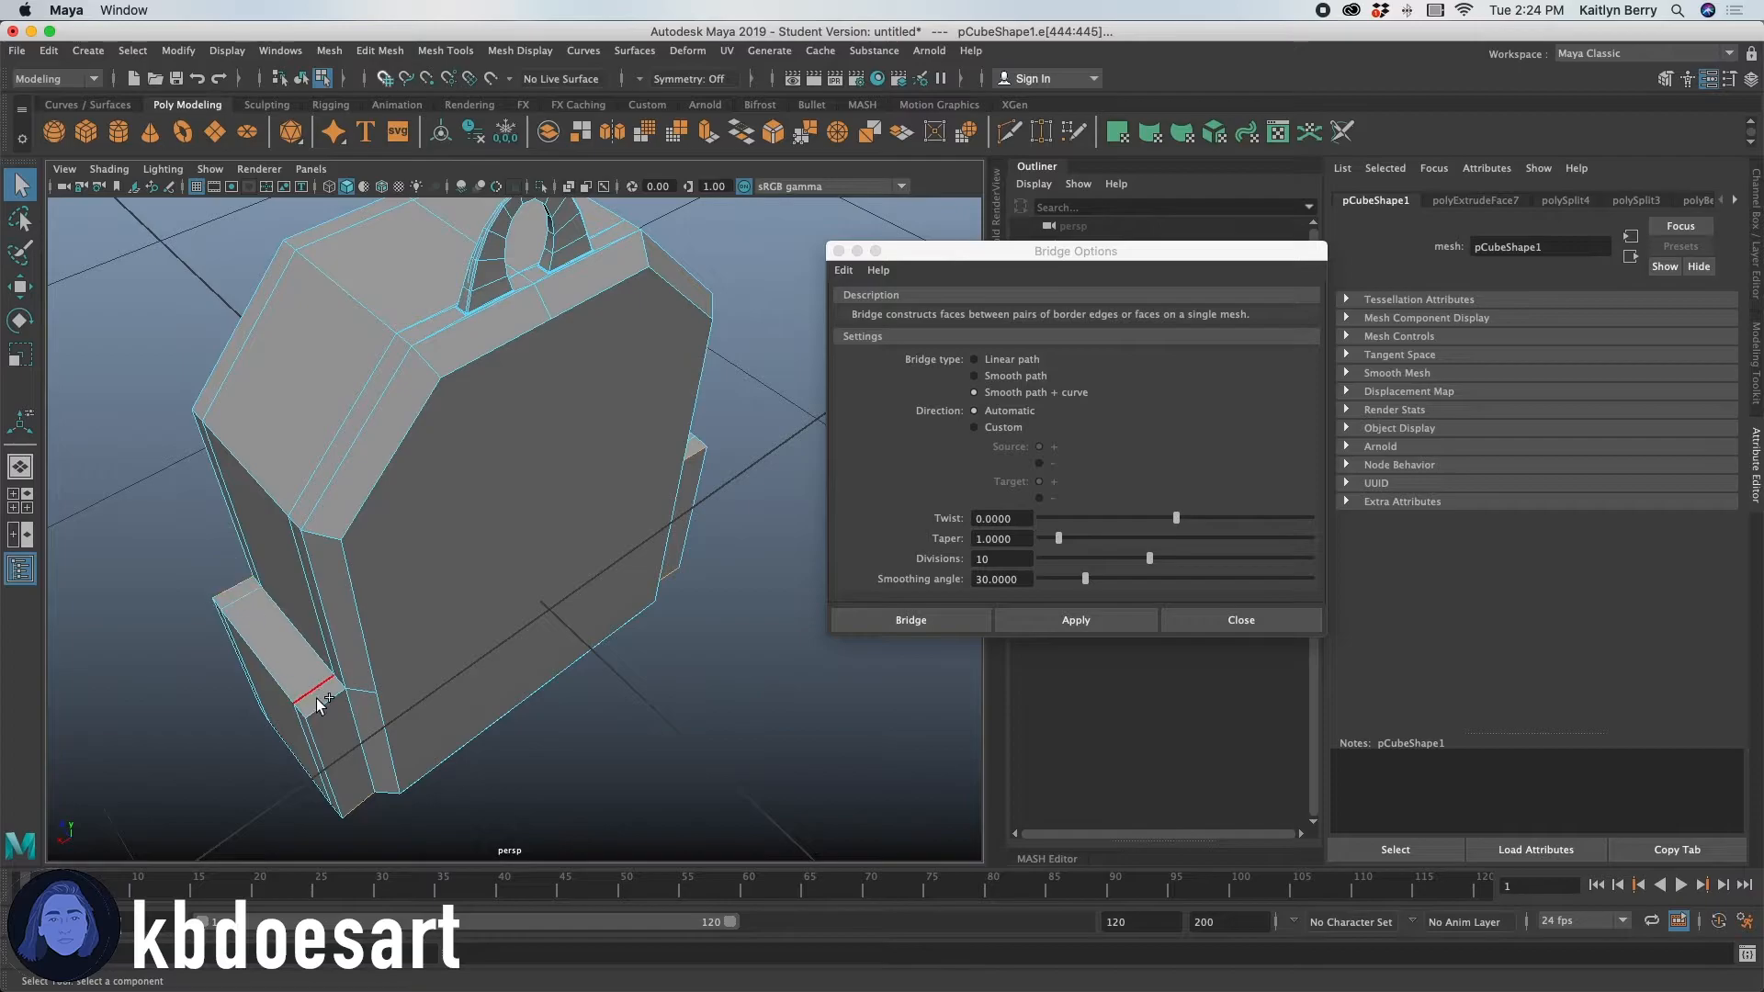
pyautogui.click(399, 665)
pyautogui.hotkey('ctrl', 'b')
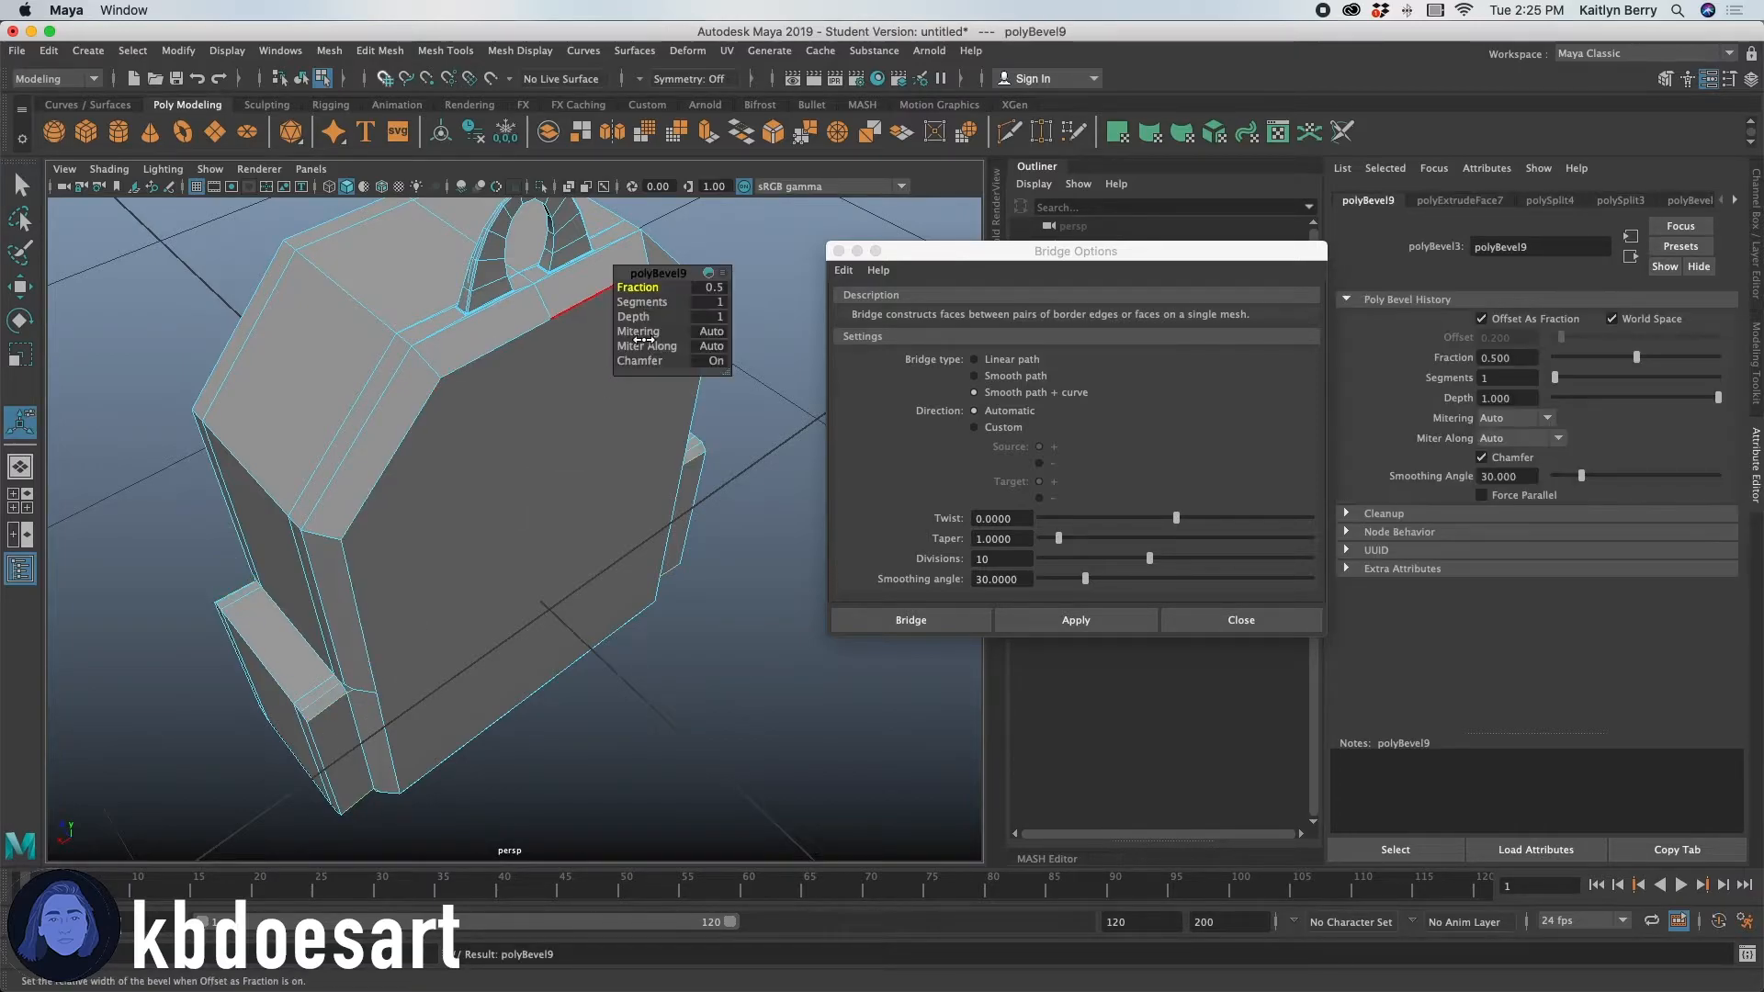
# Set the side pocket bevel to 2 segments and check it in the smoothed preview.
pyautogui.keyDown('alt'); pyautogui.moveTo(279, 670); pyautogui.dragTo(539, 393); pyautogui.keyUp('alt')
pyautogui.click(674, 302)
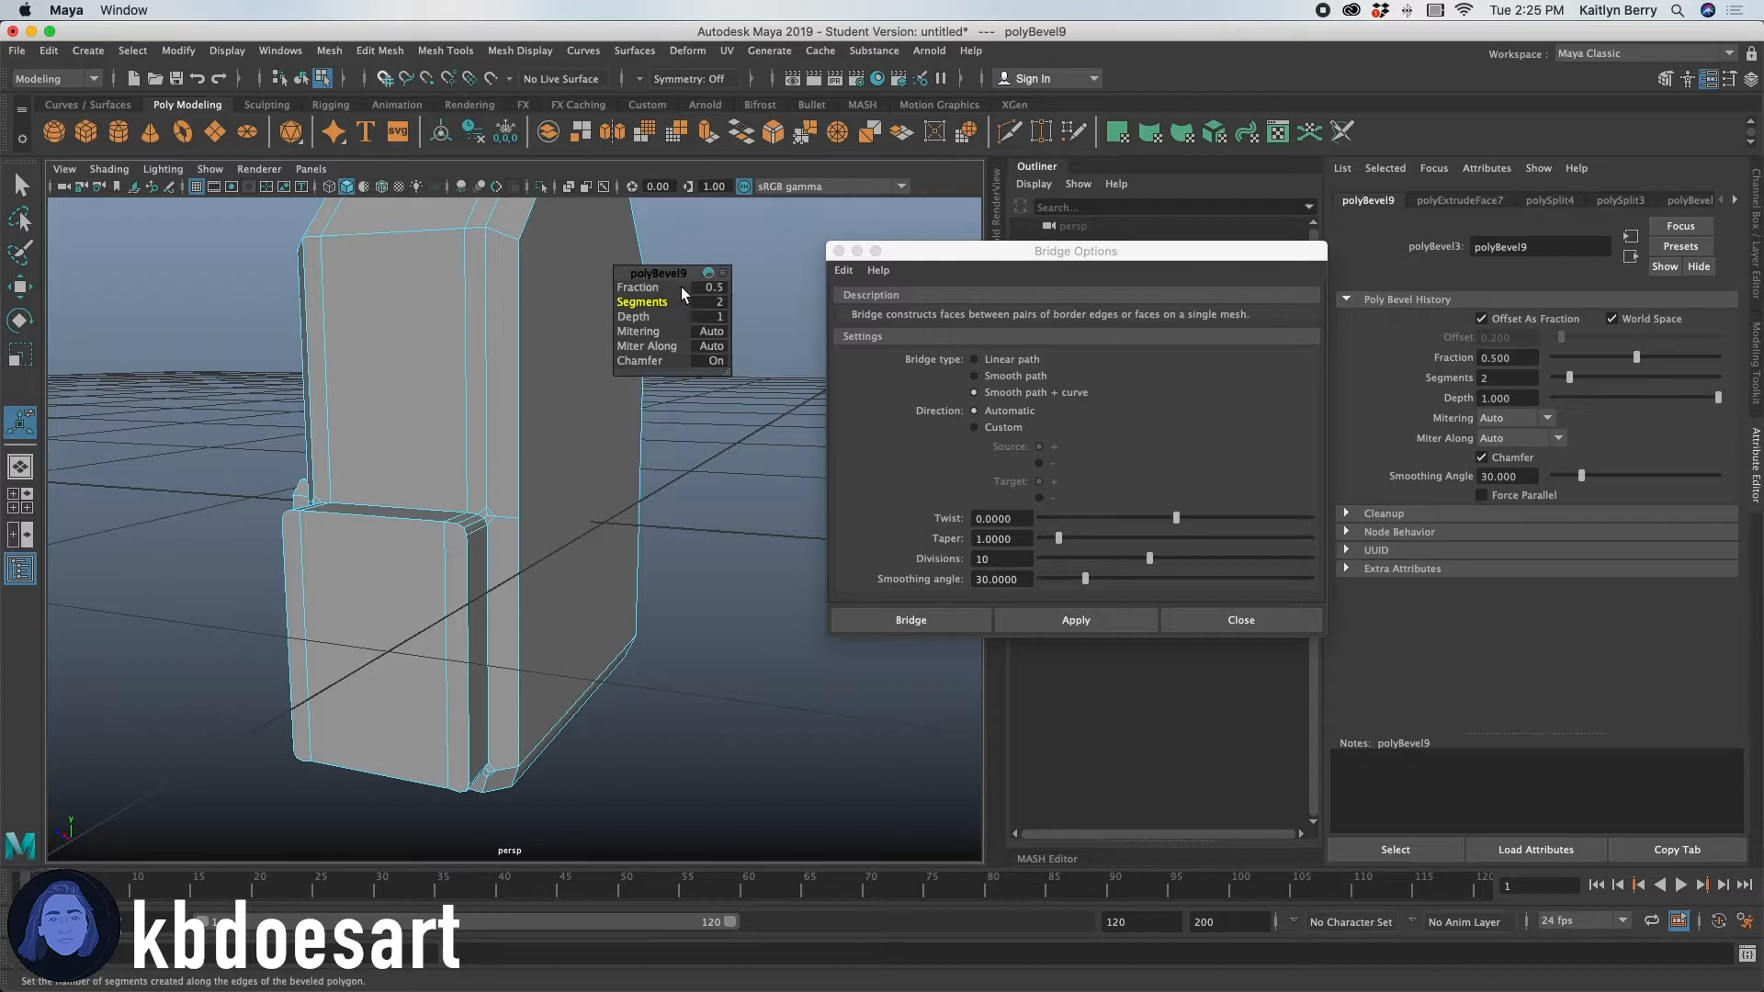
pyautogui.doubleClick(714, 302)
pyautogui.click(637, 288)
pyautogui.moveTo(662, 284)
pyautogui.mouseDown(button='middle')
pyautogui.moveTo(761, 258)
pyautogui.moveTo(669, 287)
pyautogui.mouseUp(button='middle')
pyautogui.click(330, 433)
pyautogui.press('3')
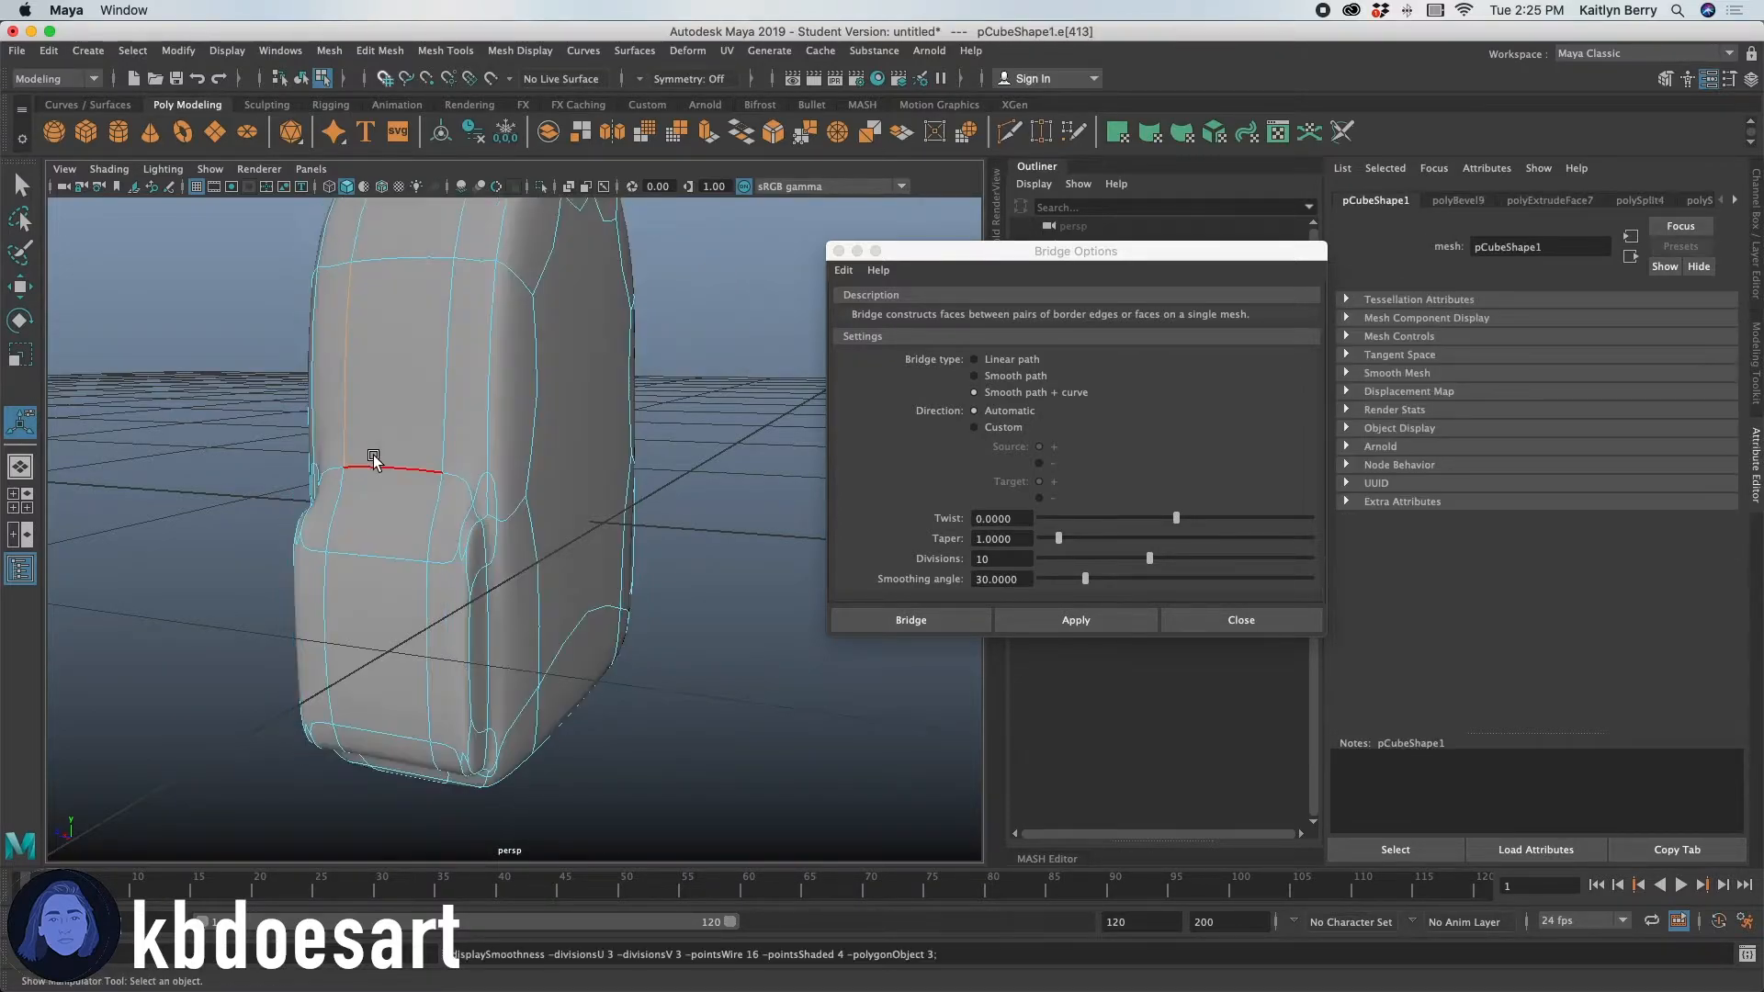
pyautogui.press('1')
pyautogui.press('3')
pyautogui.press('1')
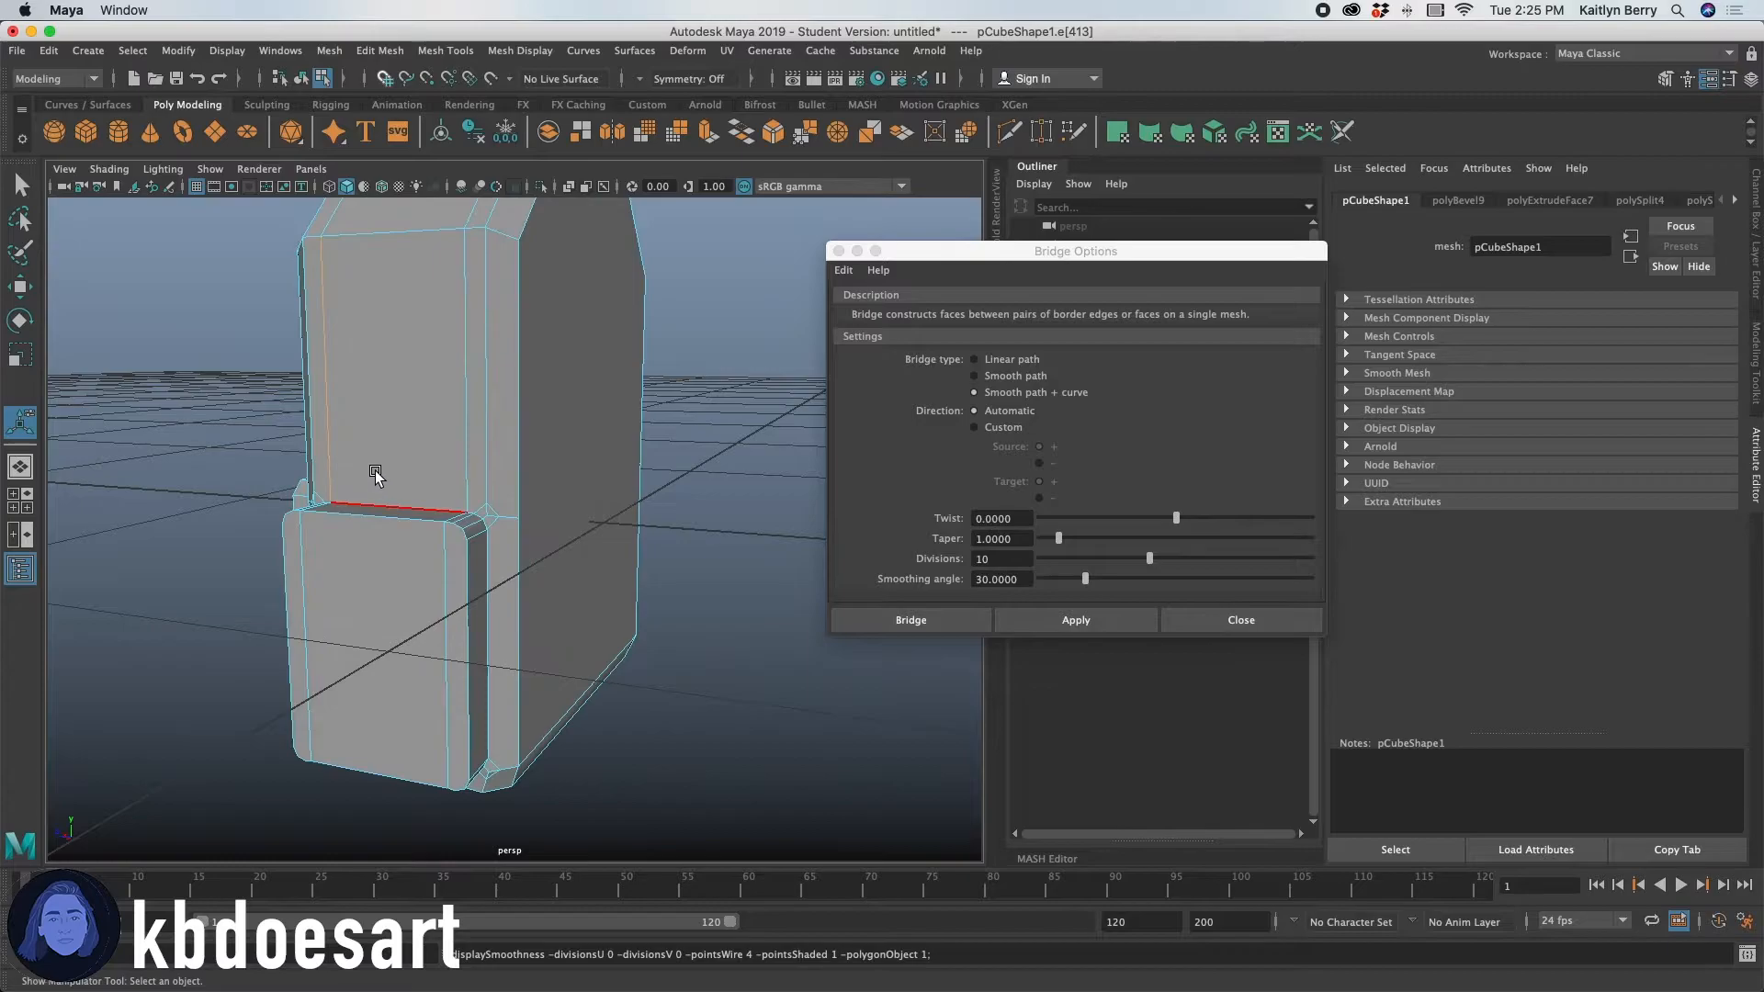
# Bevel the edges where the side pockets meet the backpack's side panels.
pyautogui.keyDown('alt'); pyautogui.moveTo(378, 473); pyautogui.dragTo(402, 521); pyautogui.keyUp('alt')
pyautogui.moveTo(402, 465); pyautogui.dragTo(387, 408, button='right')
pyautogui.doubleClick(441, 579)
pyautogui.keyDown('alt'); pyautogui.moveTo(726, 625); pyautogui.dragTo(618, 582); pyautogui.keyUp('alt')
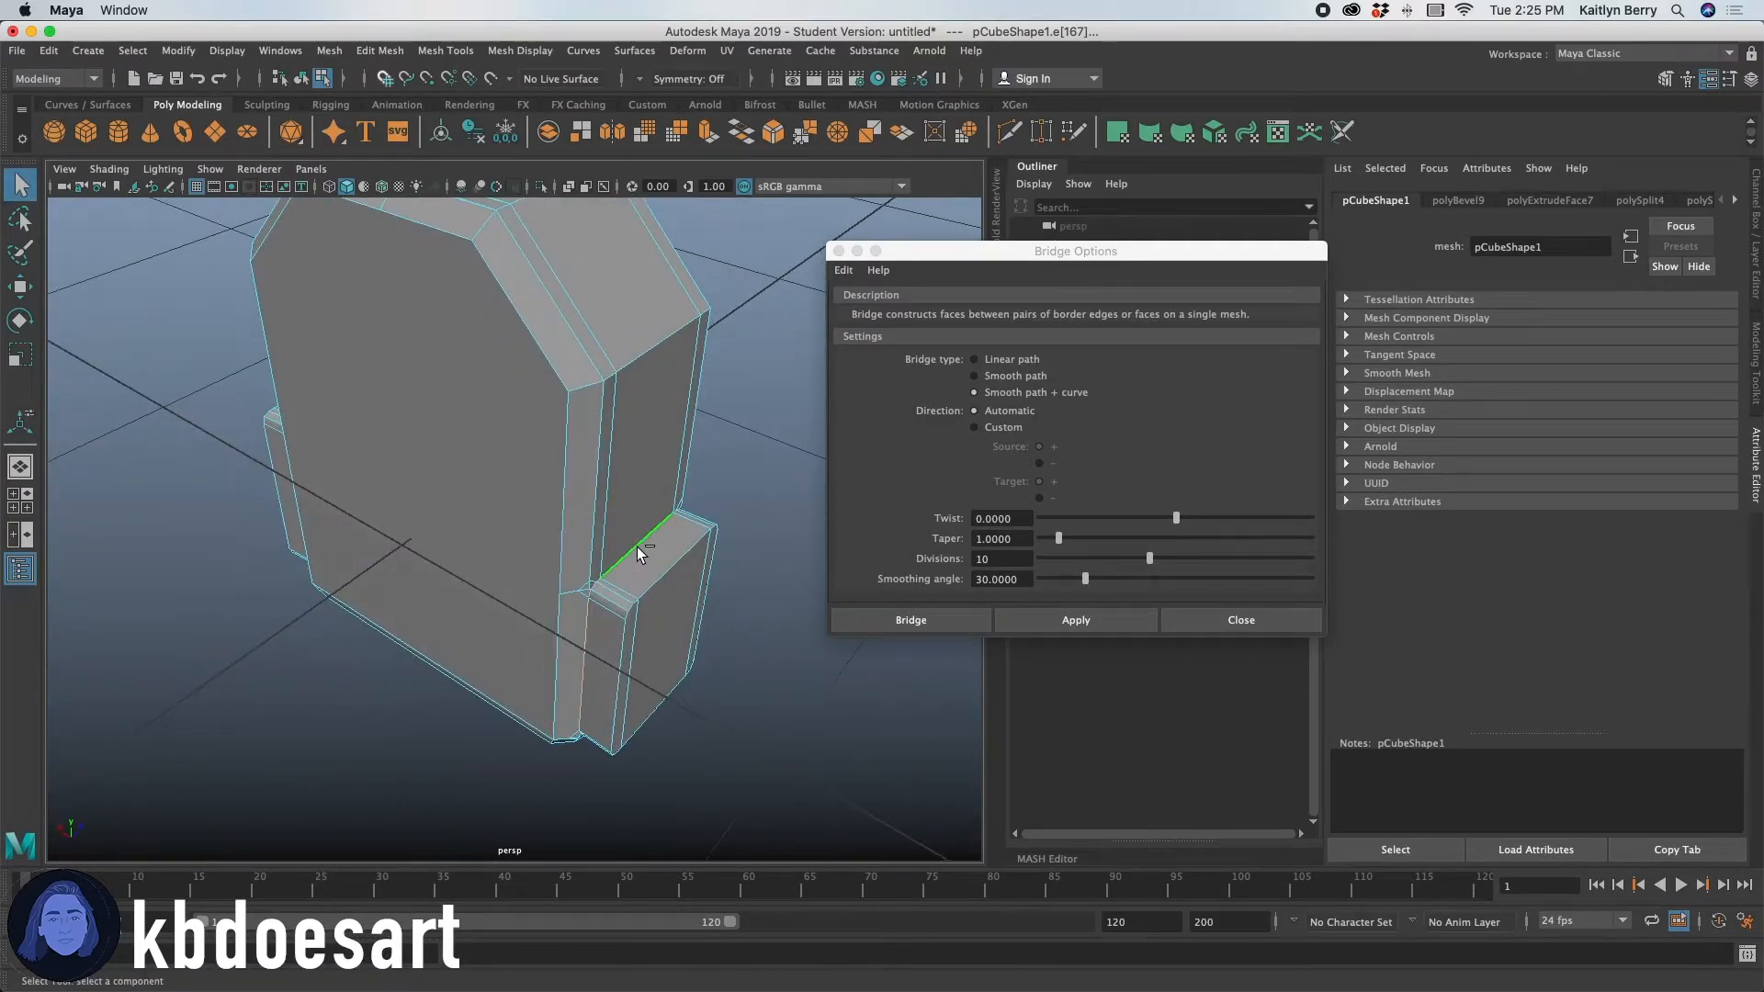
pyautogui.hotkey('ctrl', 'b')
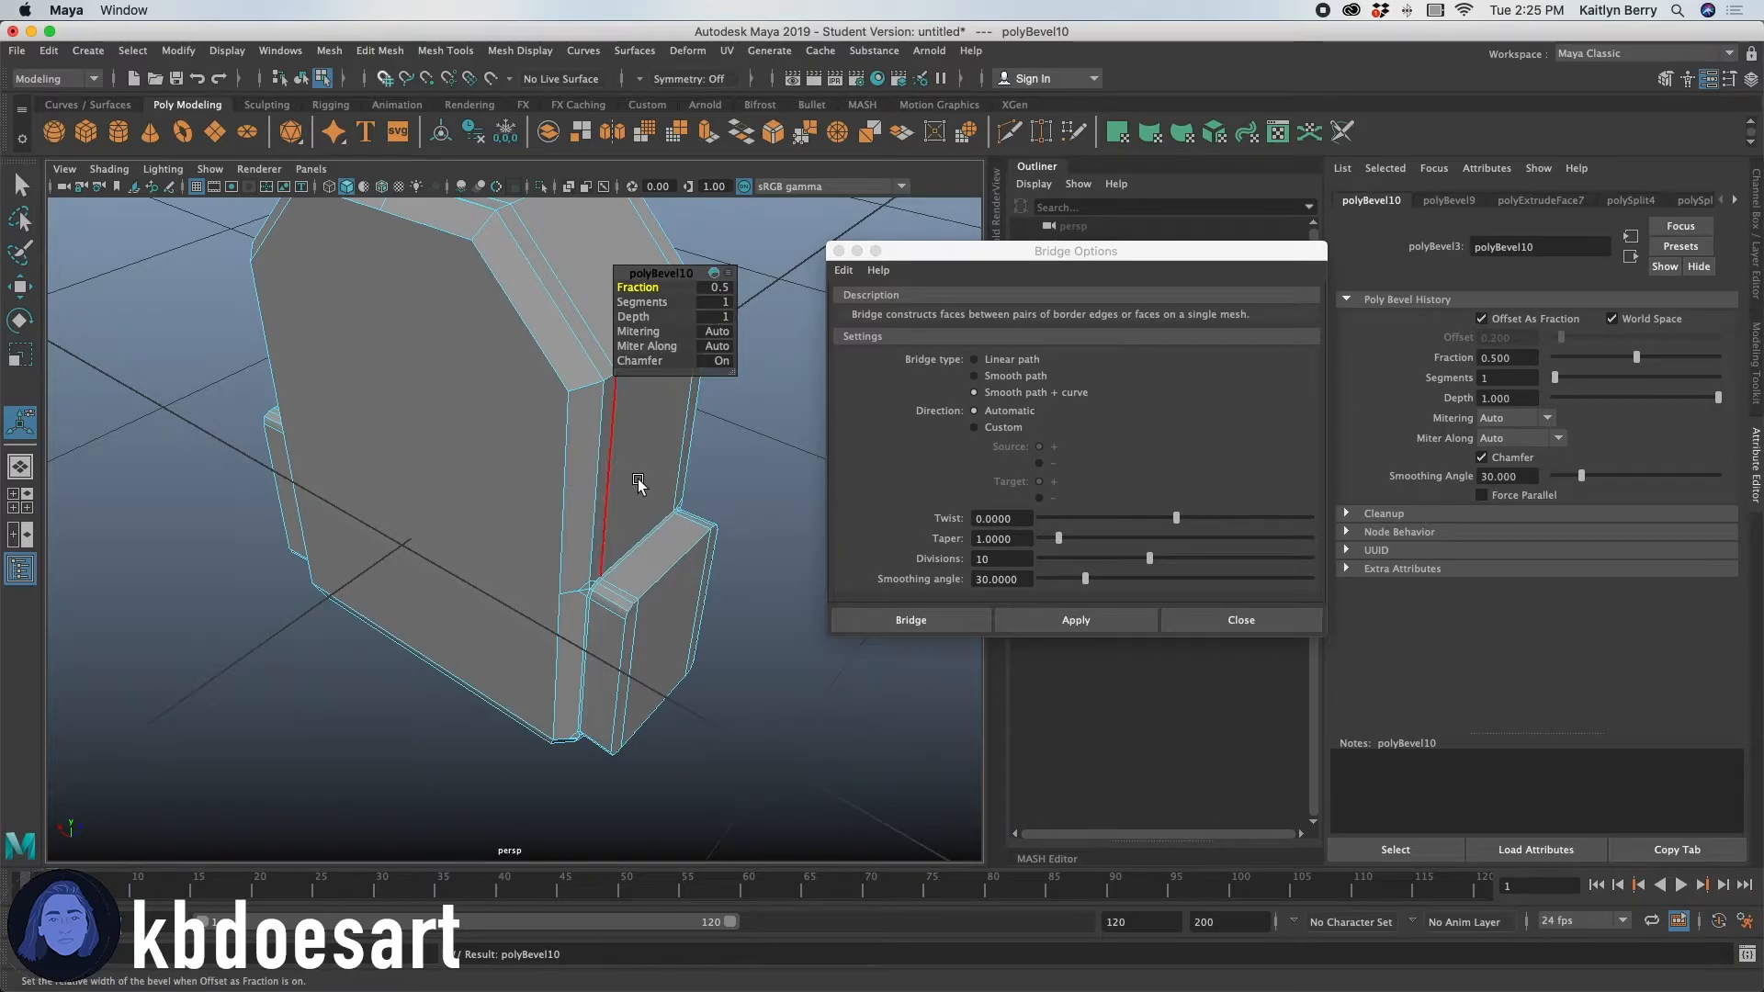
pyautogui.press('3')
pyautogui.press('1')
# Set the new bevel to 2 segments with a fraction of 1 and check the pockets in the smoothed preview.
pyautogui.click(720, 302)
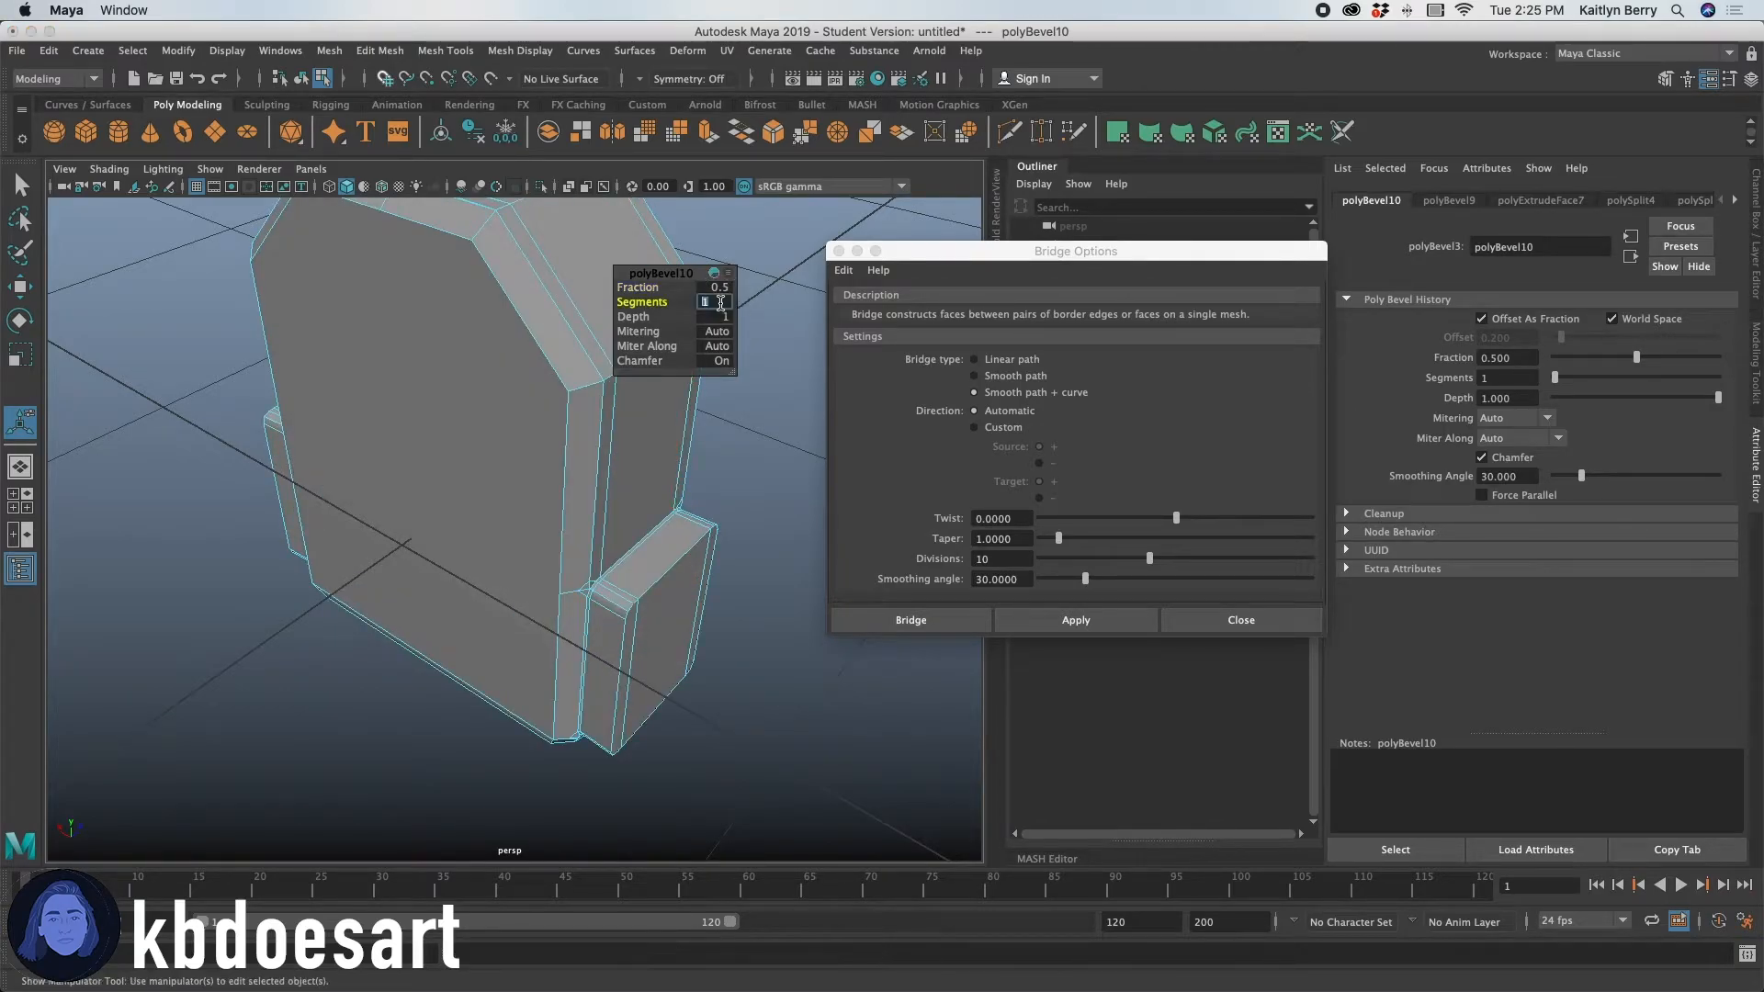
pyautogui.moveTo(655, 288); pyautogui.dragTo(709, 275)
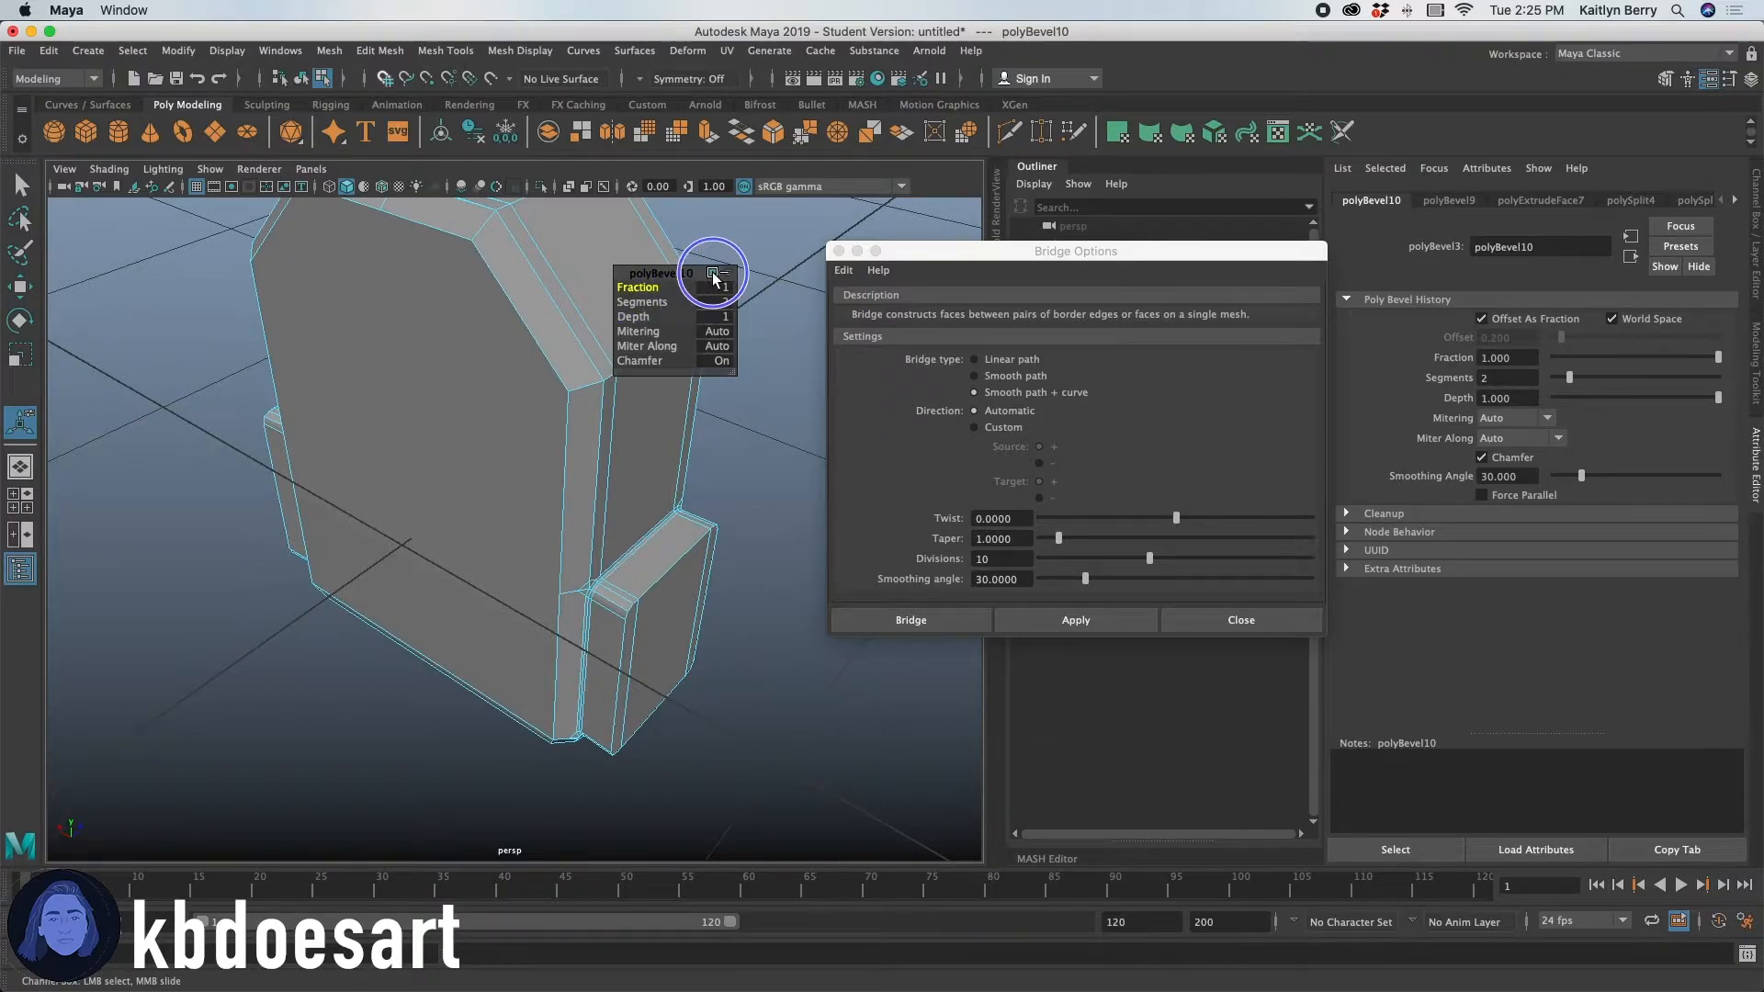
pyautogui.press('3')
pyautogui.keyDown('alt'); pyautogui.moveTo(733, 493); pyautogui.dragTo(505, 505); pyautogui.keyUp('alt')
pyautogui.press('1')
pyautogui.press('3')
pyautogui.keyDown('alt'); pyautogui.moveTo(512, 571); pyautogui.dragTo(210, 659); pyautogui.keyUp('alt')
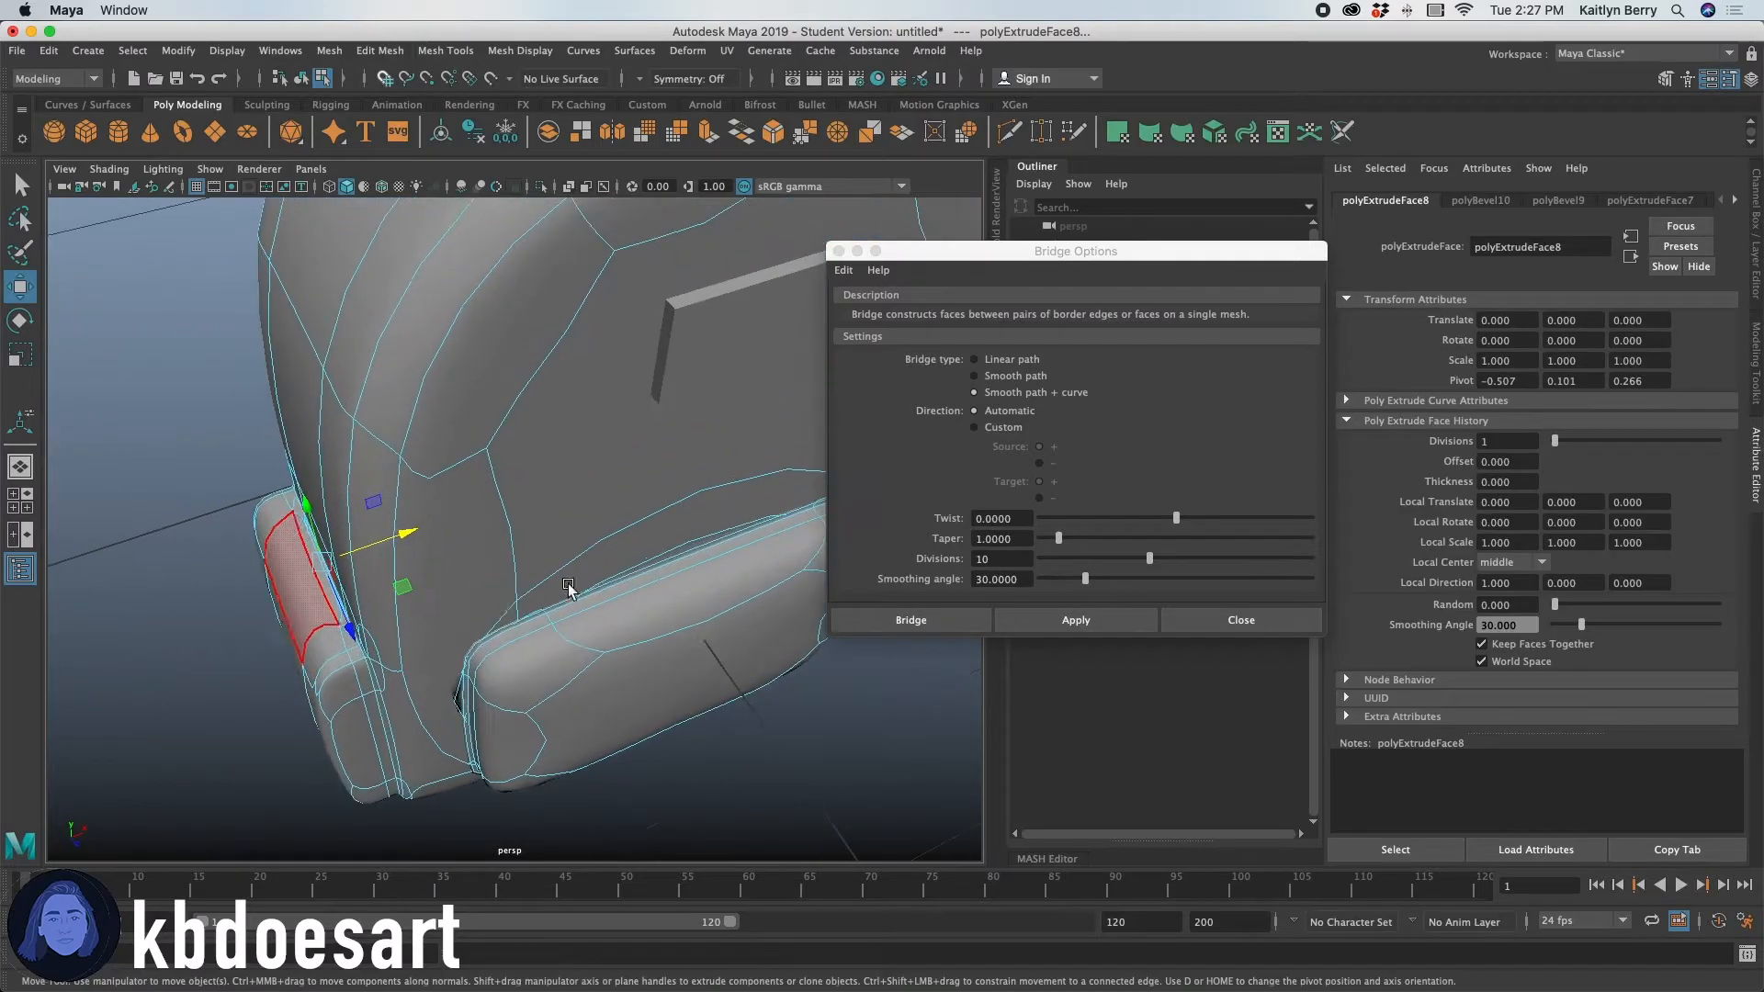
# Extrude the top faces of both side pockets.
pyautogui.press('z')
pyautogui.click(394, 551)
pyautogui.click(658, 614)
pyautogui.keyDown('alt'); pyautogui.moveTo(658, 614); pyautogui.dragTo(662, 726); pyautogui.keyUp('alt')
pyautogui.keyDown('shift'); pyautogui.click(435, 549); pyautogui.keyUp('shift')
pyautogui.hotkey('ctrl', 'e')
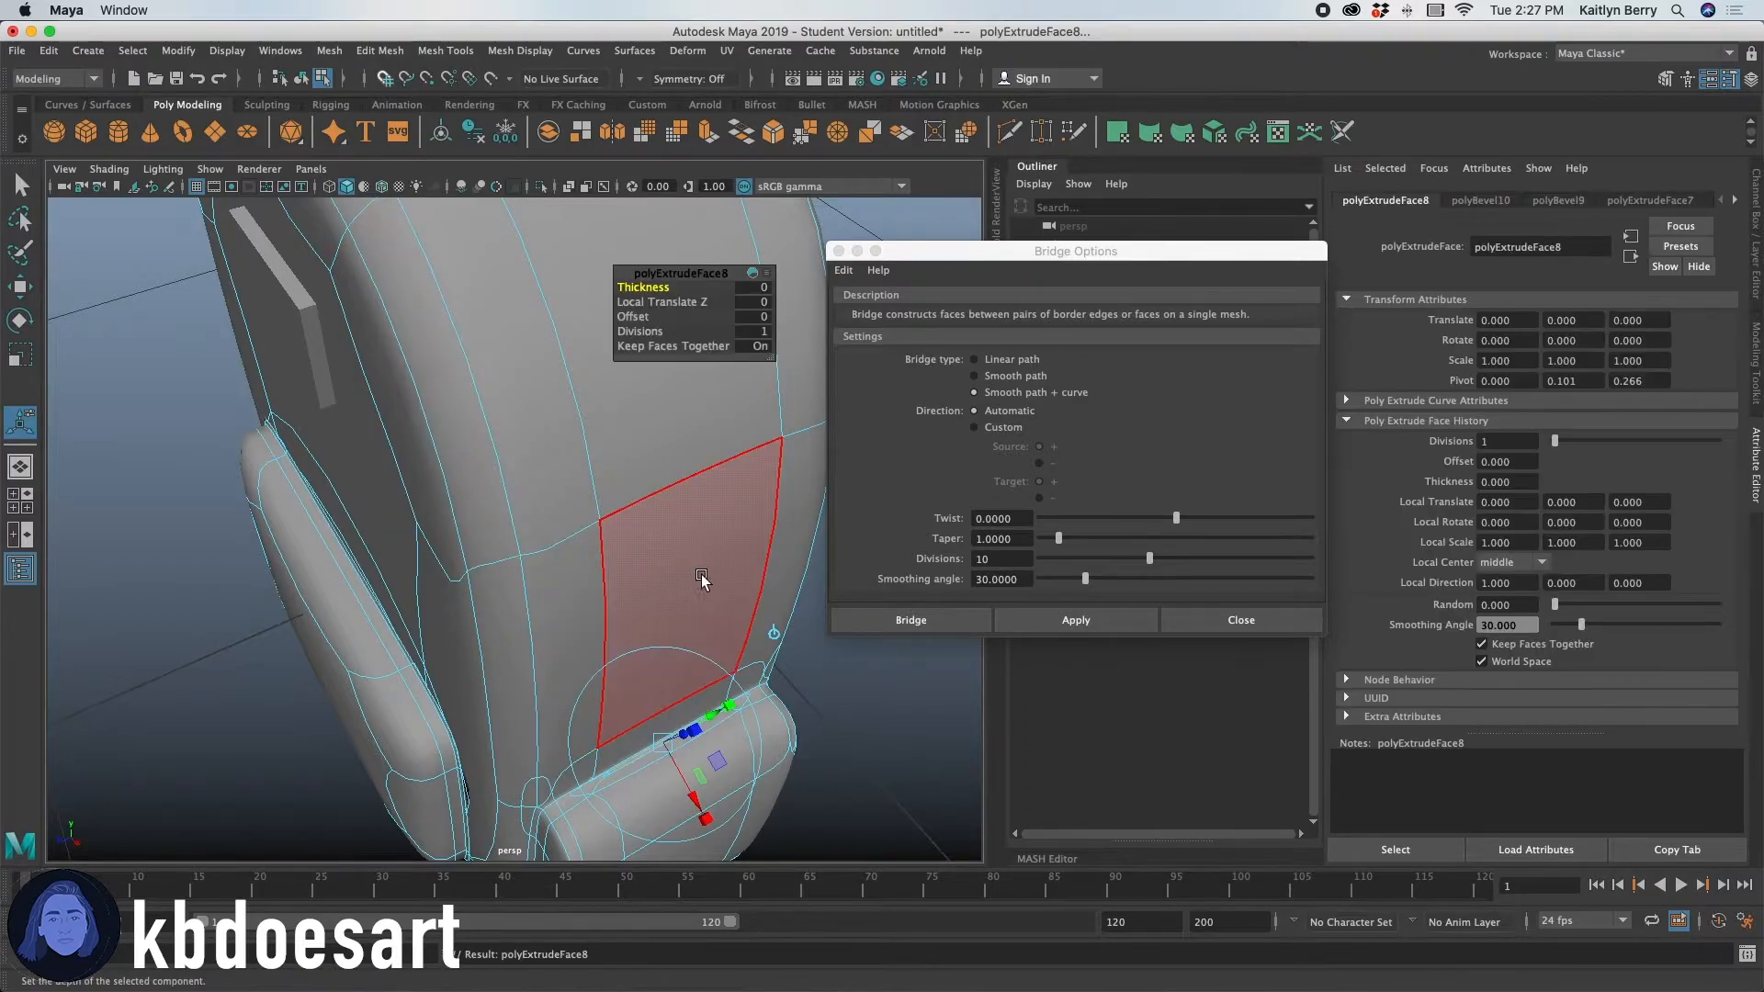
# Move the extruded top faces down into the side pockets to form openings, and check the whole backpack in object mode.
pyautogui.keyDown('alt'); pyautogui.moveTo(695, 510); pyautogui.dragTo(413, 456); pyautogui.keyUp('alt')
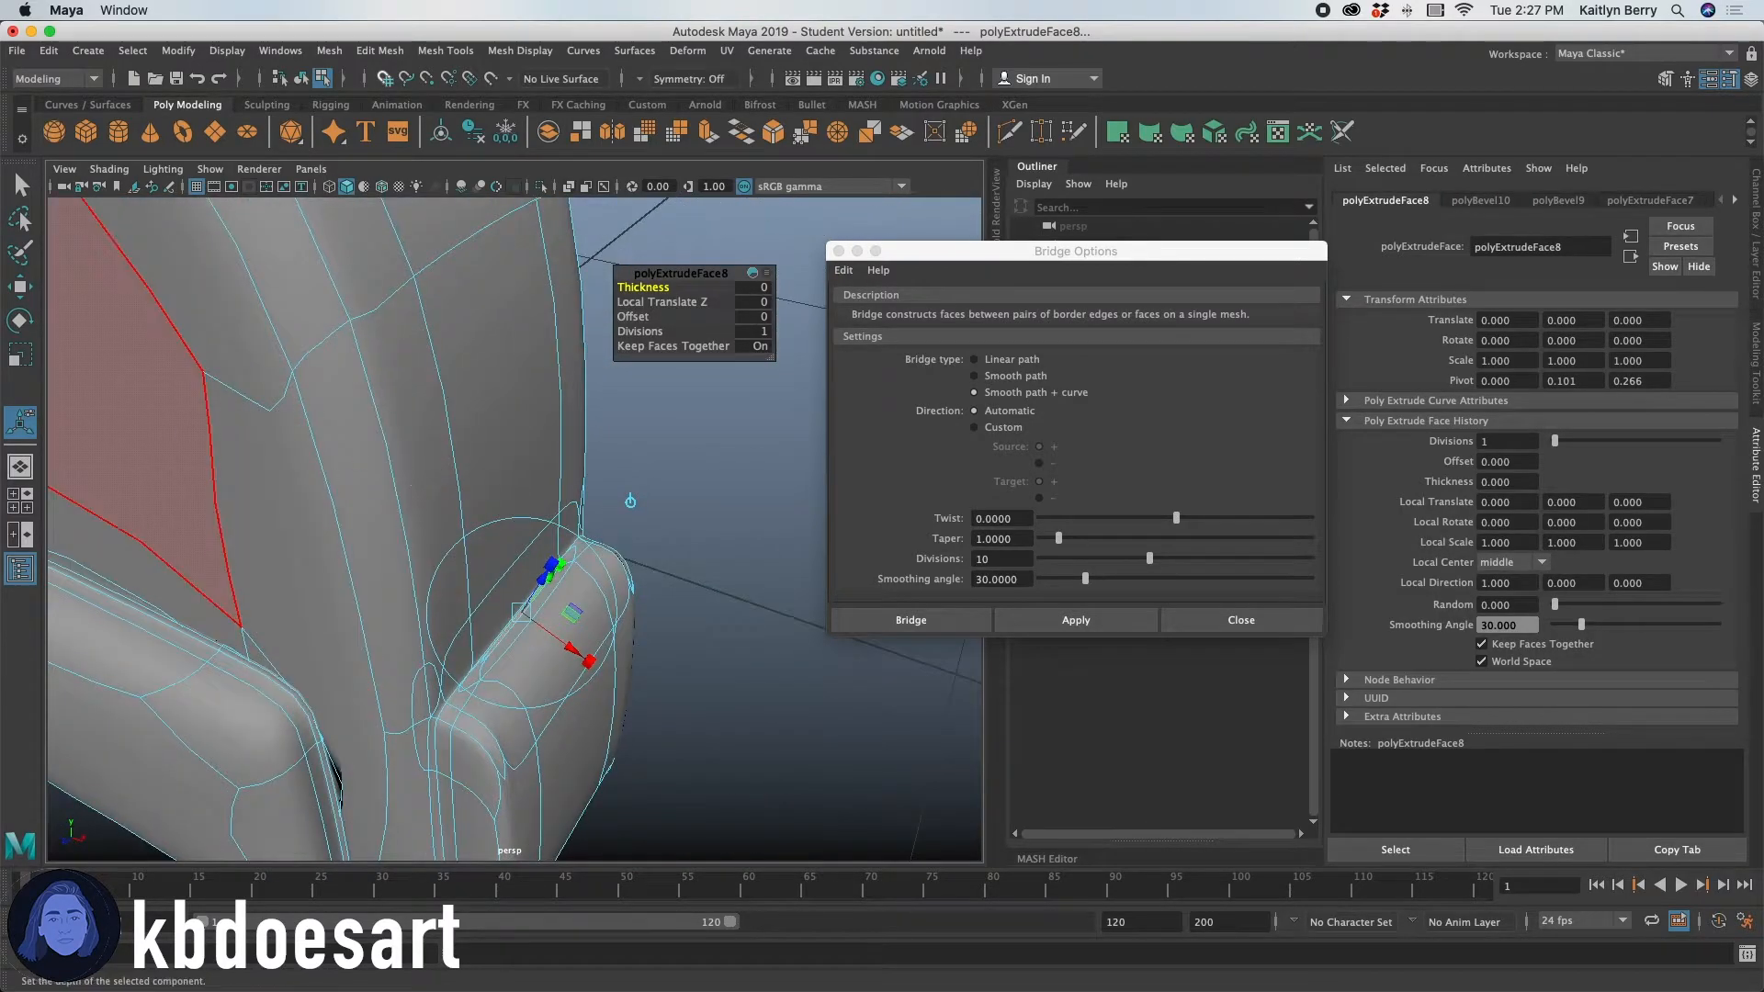
pyautogui.click(20, 286)
pyautogui.click(475, 622)
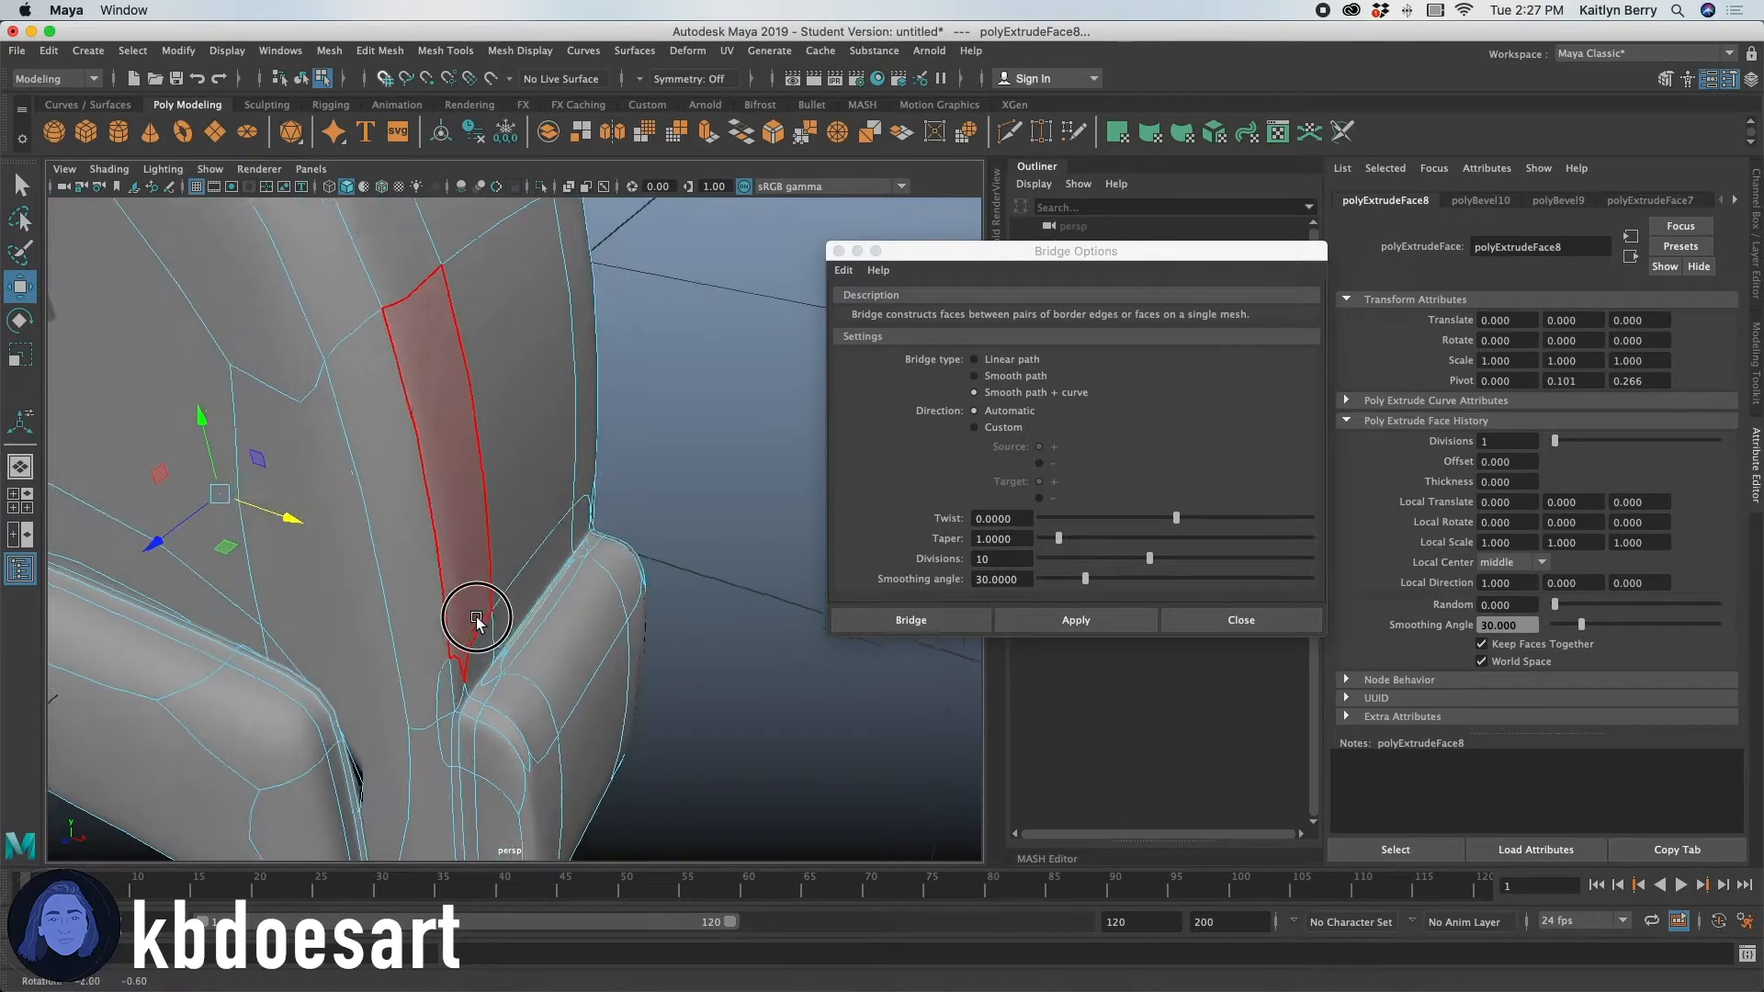
pyautogui.keyDown('alt'); pyautogui.moveTo(475, 622); pyautogui.dragTo(492, 599); pyautogui.keyUp('alt')
pyautogui.click(252, 440)
pyautogui.moveTo(252, 439); pyautogui.dragTo(422, 548)
pyautogui.moveTo(238, 508)
pyautogui.mouseDown()
pyautogui.moveTo(252, 601)
pyautogui.moveTo(237, 528)
pyautogui.mouseUp()
pyautogui.scroll(-5, 625, 398)
pyautogui.keyDown('alt'); pyautogui.moveTo(626, 397); pyautogui.dragTo(556, 464); pyautogui.keyUp('alt')
pyautogui.scroll(-4, 619, 502)
pyautogui.click(658, 335)
pyautogui.moveTo(607, 346); pyautogui.dragTo(665, 324, button='right')
pyautogui.keyDown('alt'); pyautogui.moveTo(614, 419); pyautogui.dragTo(477, 496); pyautogui.keyUp('alt')
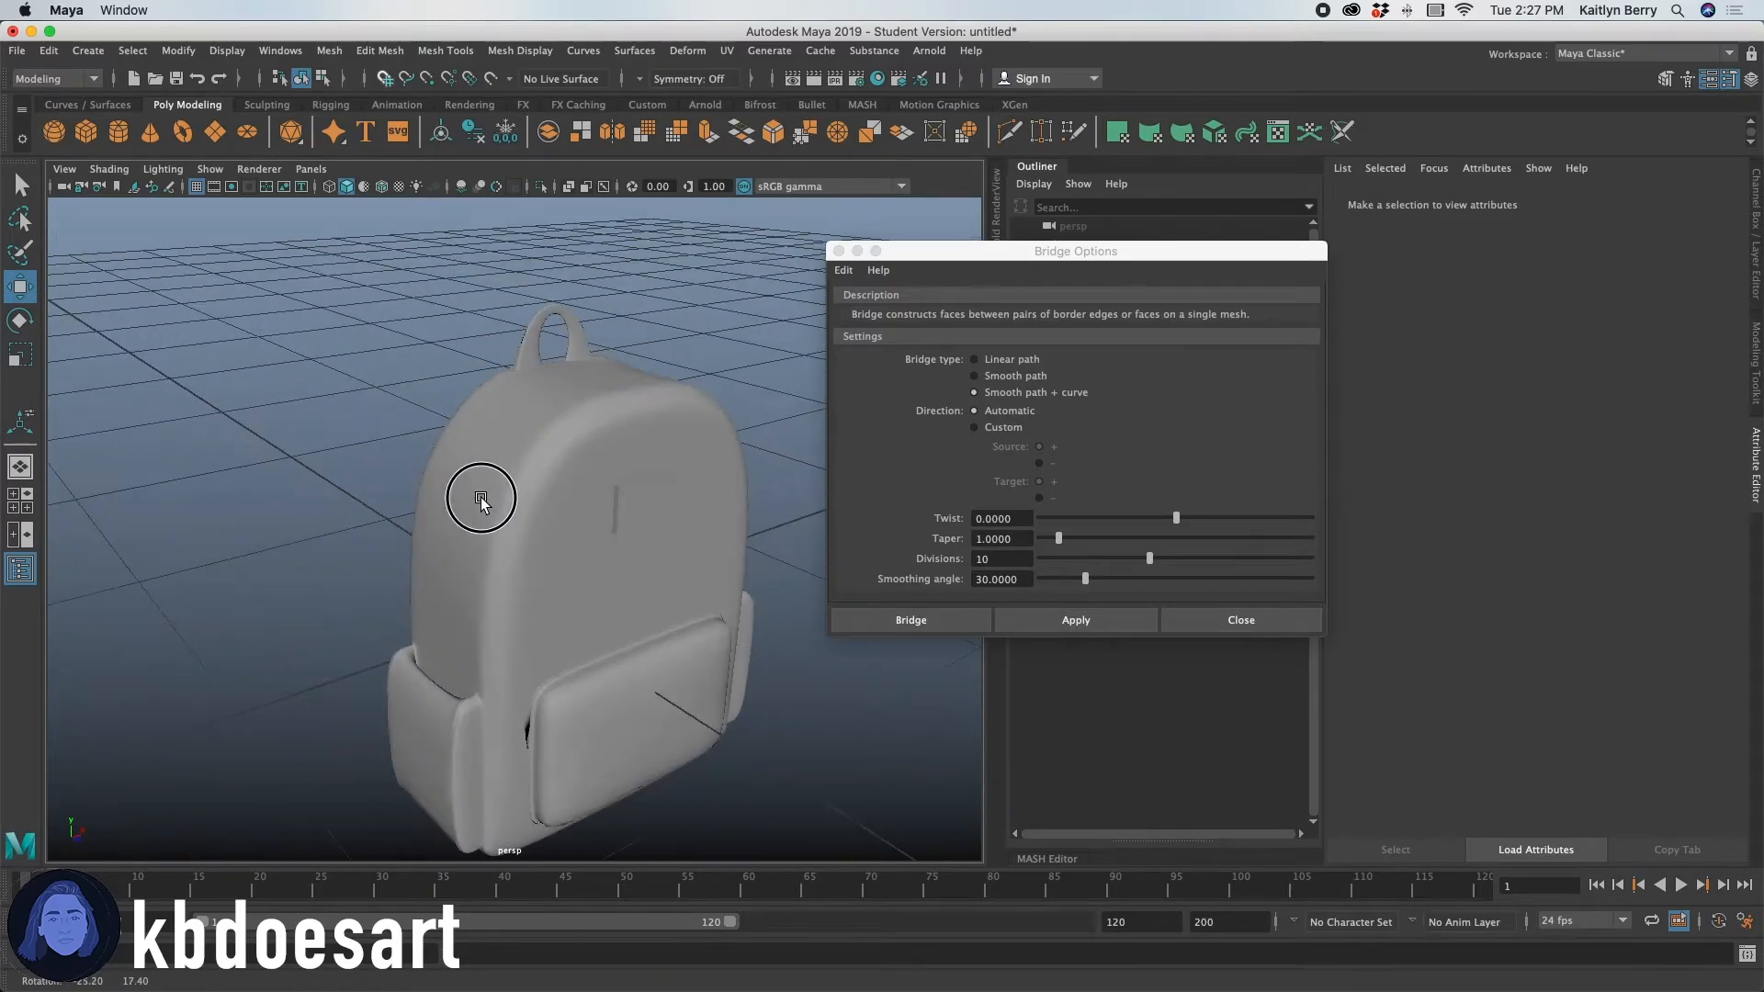
# Extrude the band of faces running up the sides and over the top of the backpack with a thickness of 0.05.
pyautogui.click(493, 487)
pyautogui.moveTo(492, 468); pyautogui.dragTo(492, 527, button='right')
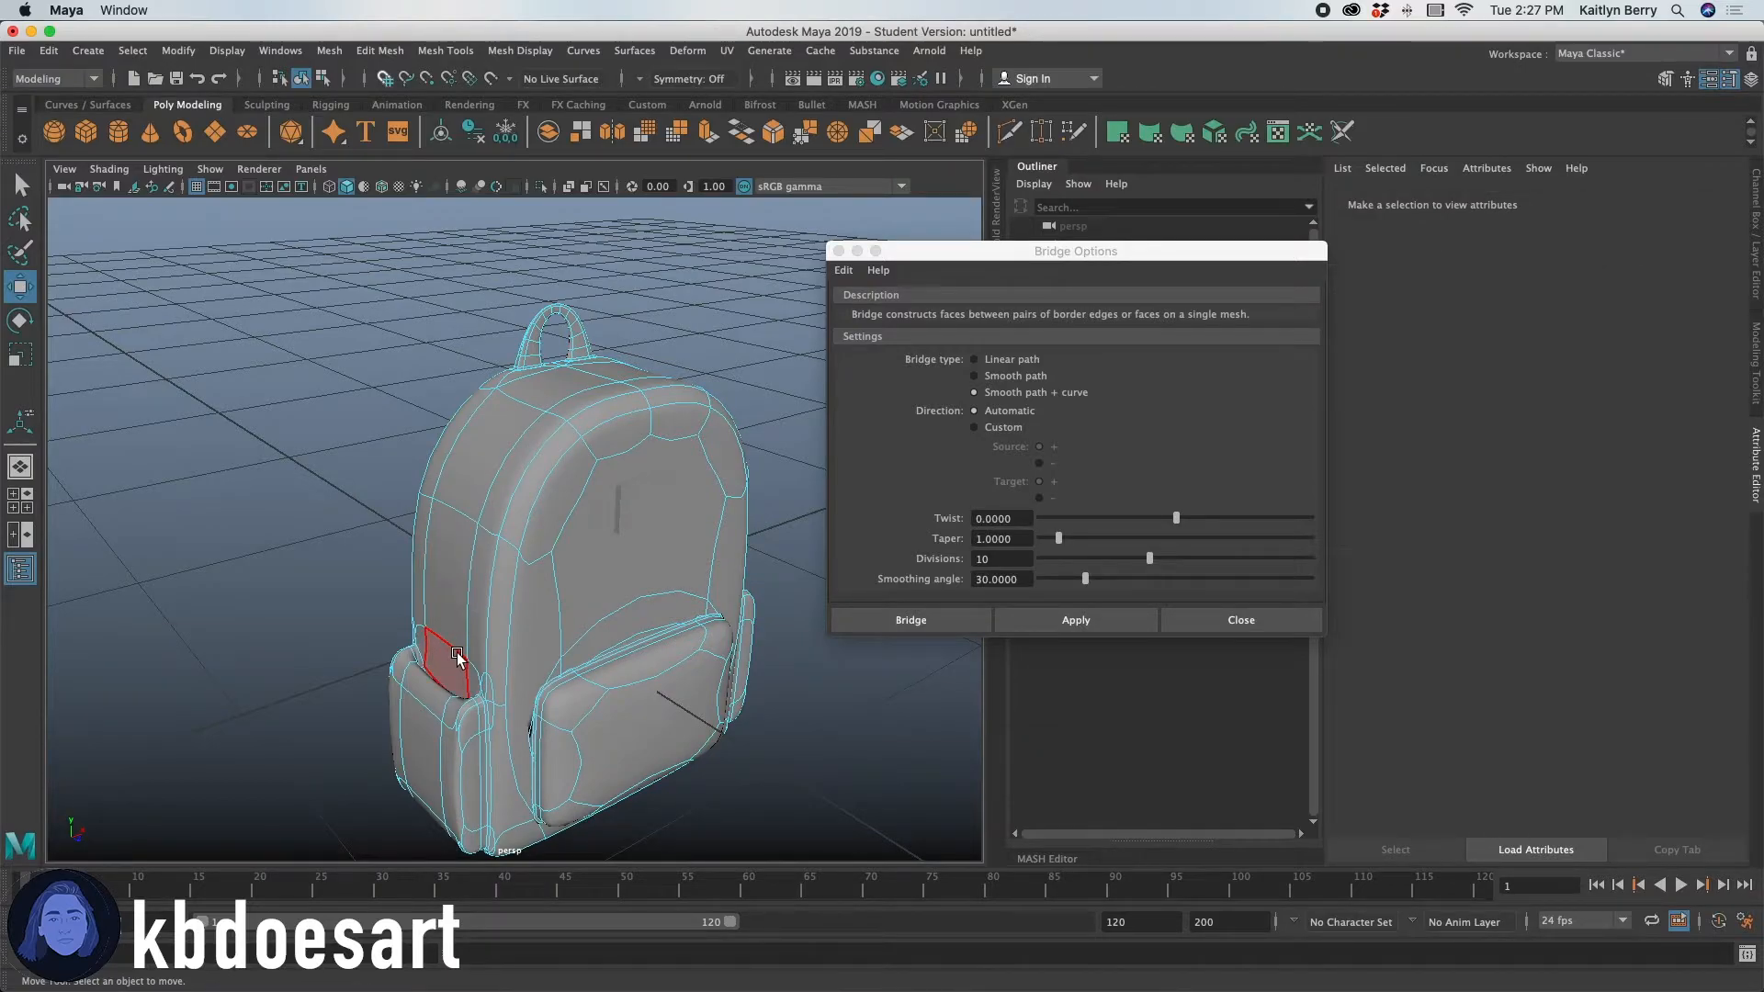
pyautogui.keyDown('alt'); pyautogui.moveTo(414, 667); pyautogui.dragTo(449, 714); pyautogui.keyUp('alt')
pyautogui.click(443, 718)
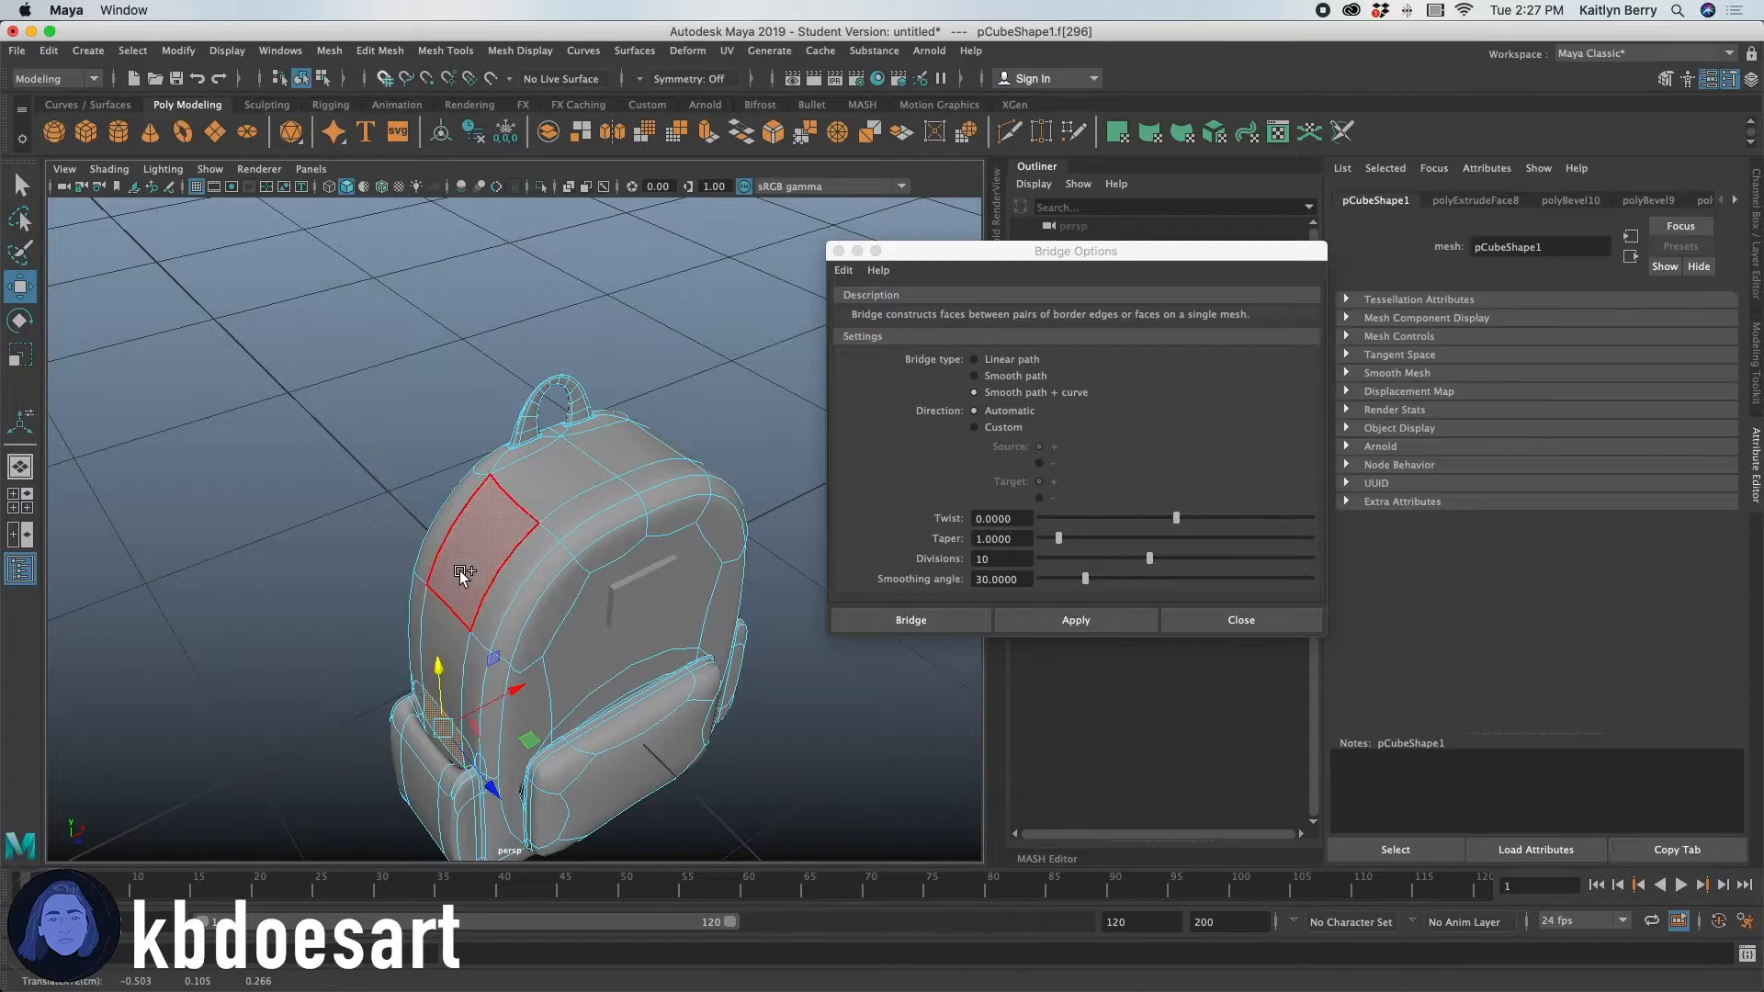
pyautogui.keyDown('shift'); pyautogui.doubleClick(451, 638); pyautogui.keyUp('shift')
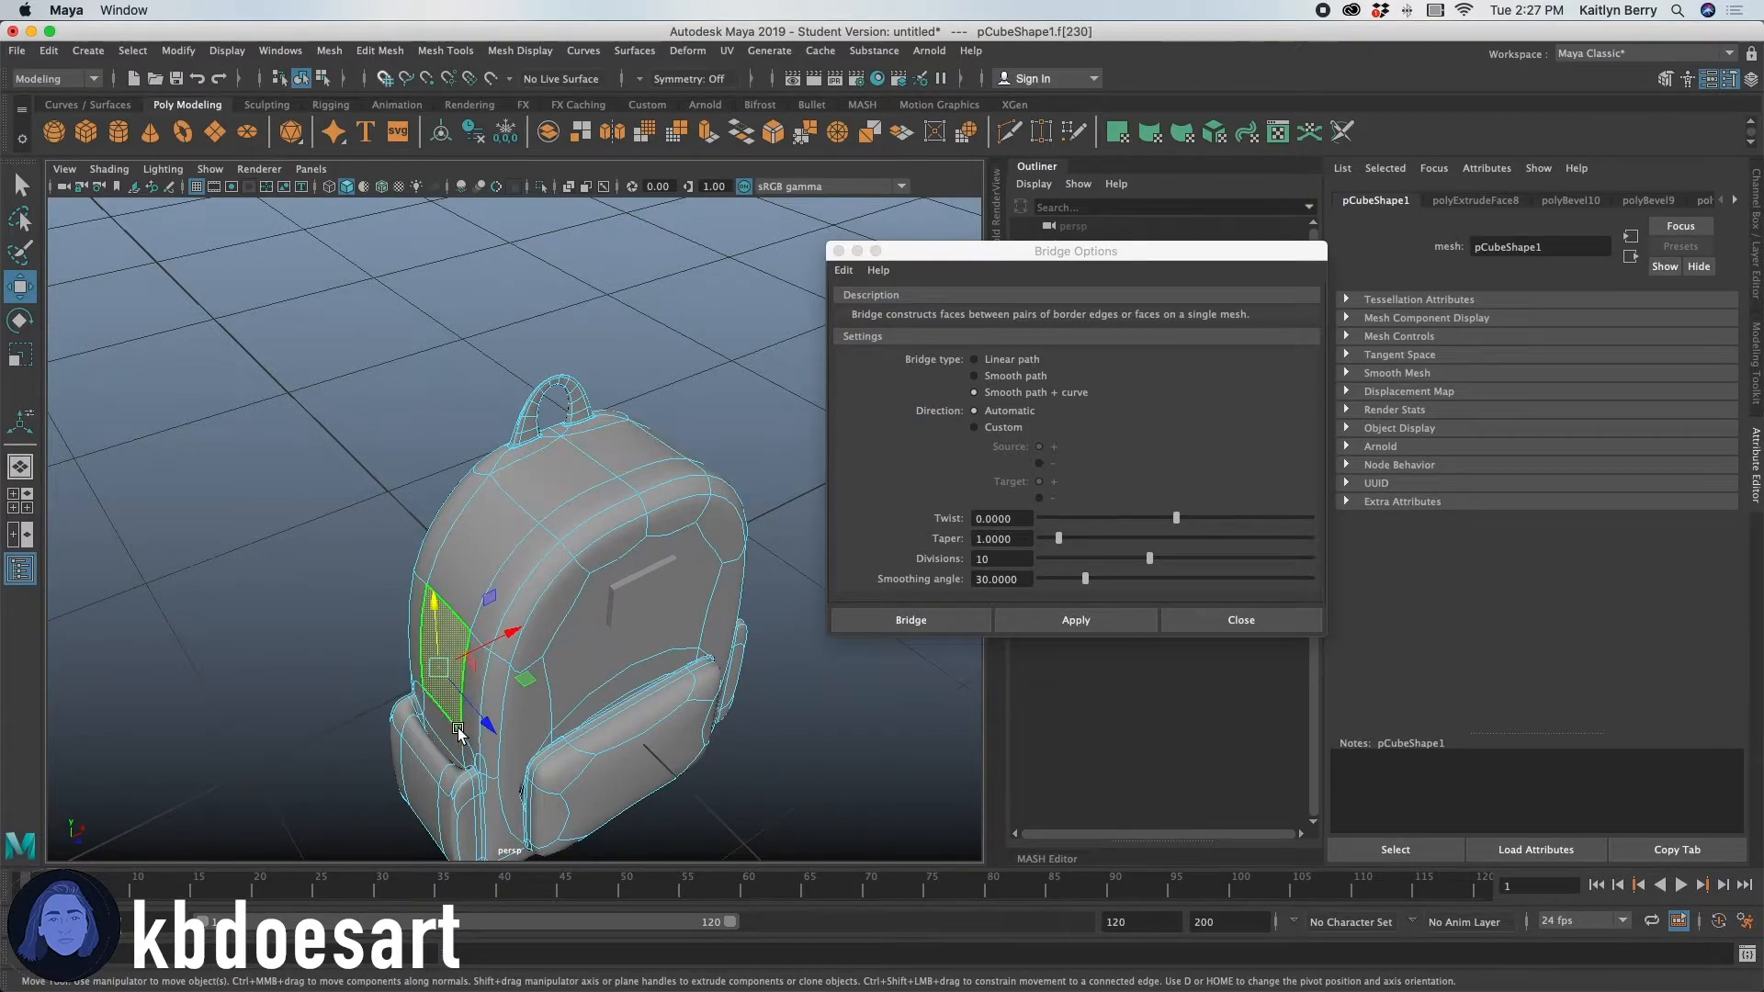
pyautogui.keyDown('shift'); pyautogui.click(630, 461); pyautogui.keyUp('shift')
pyautogui.keyDown('alt'); pyautogui.moveTo(649, 542); pyautogui.dragTo(460, 482); pyautogui.keyUp('alt')
pyautogui.keyDown('shift'); pyautogui.click(462, 485); pyautogui.keyUp('shift')
pyautogui.keyDown('shift'); pyautogui.click(501, 583); pyautogui.keyUp('shift')
pyautogui.keyDown('alt'); pyautogui.moveTo(496, 662); pyautogui.dragTo(469, 551); pyautogui.keyUp('alt')
pyautogui.hotkey('ctrl', 'e')
pyautogui.moveTo(643, 283); pyautogui.dragTo(649, 283)
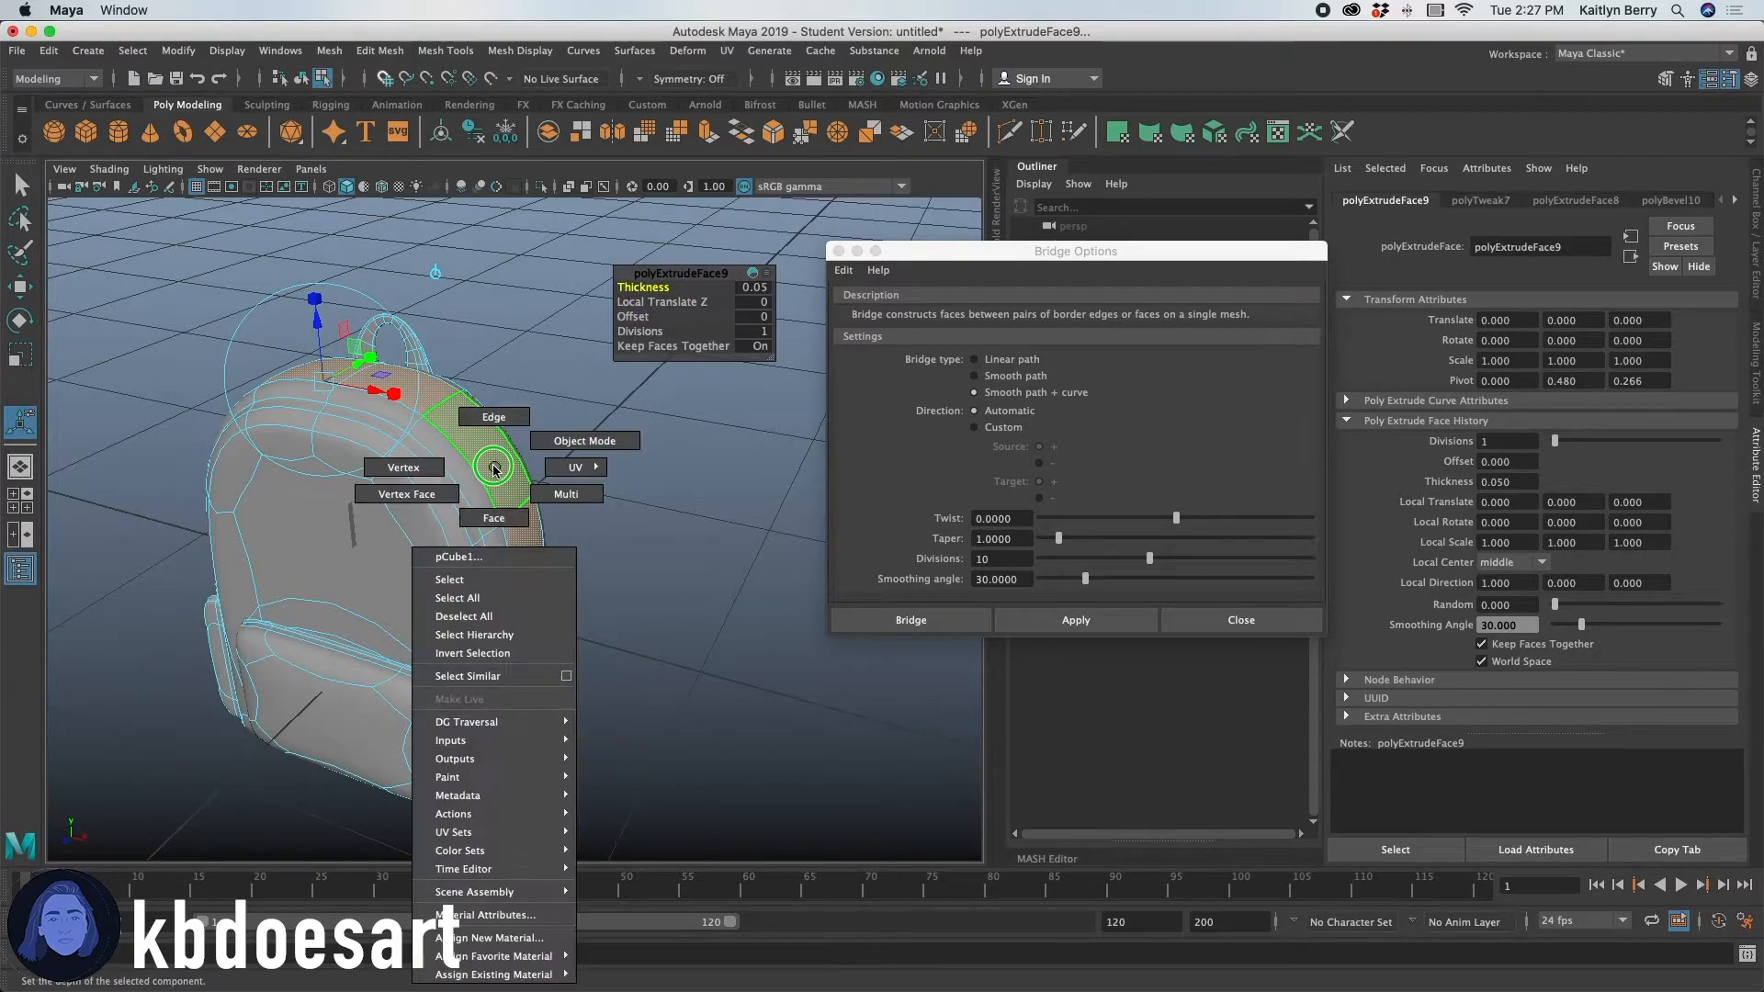
# Bevel the border edges of the extruded band around the backpack's sides and top.
pyautogui.press('1')
pyautogui.moveTo(492, 464); pyautogui.dragTo(484, 413, button='right')
pyautogui.keyDown('alt'); pyautogui.moveTo(420, 481); pyautogui.dragTo(460, 480); pyautogui.keyUp('alt')
pyautogui.keyDown('alt'); pyautogui.moveTo(459, 480); pyautogui.dragTo(517, 459, button='right'); pyautogui.keyUp('alt')
pyautogui.press('3')
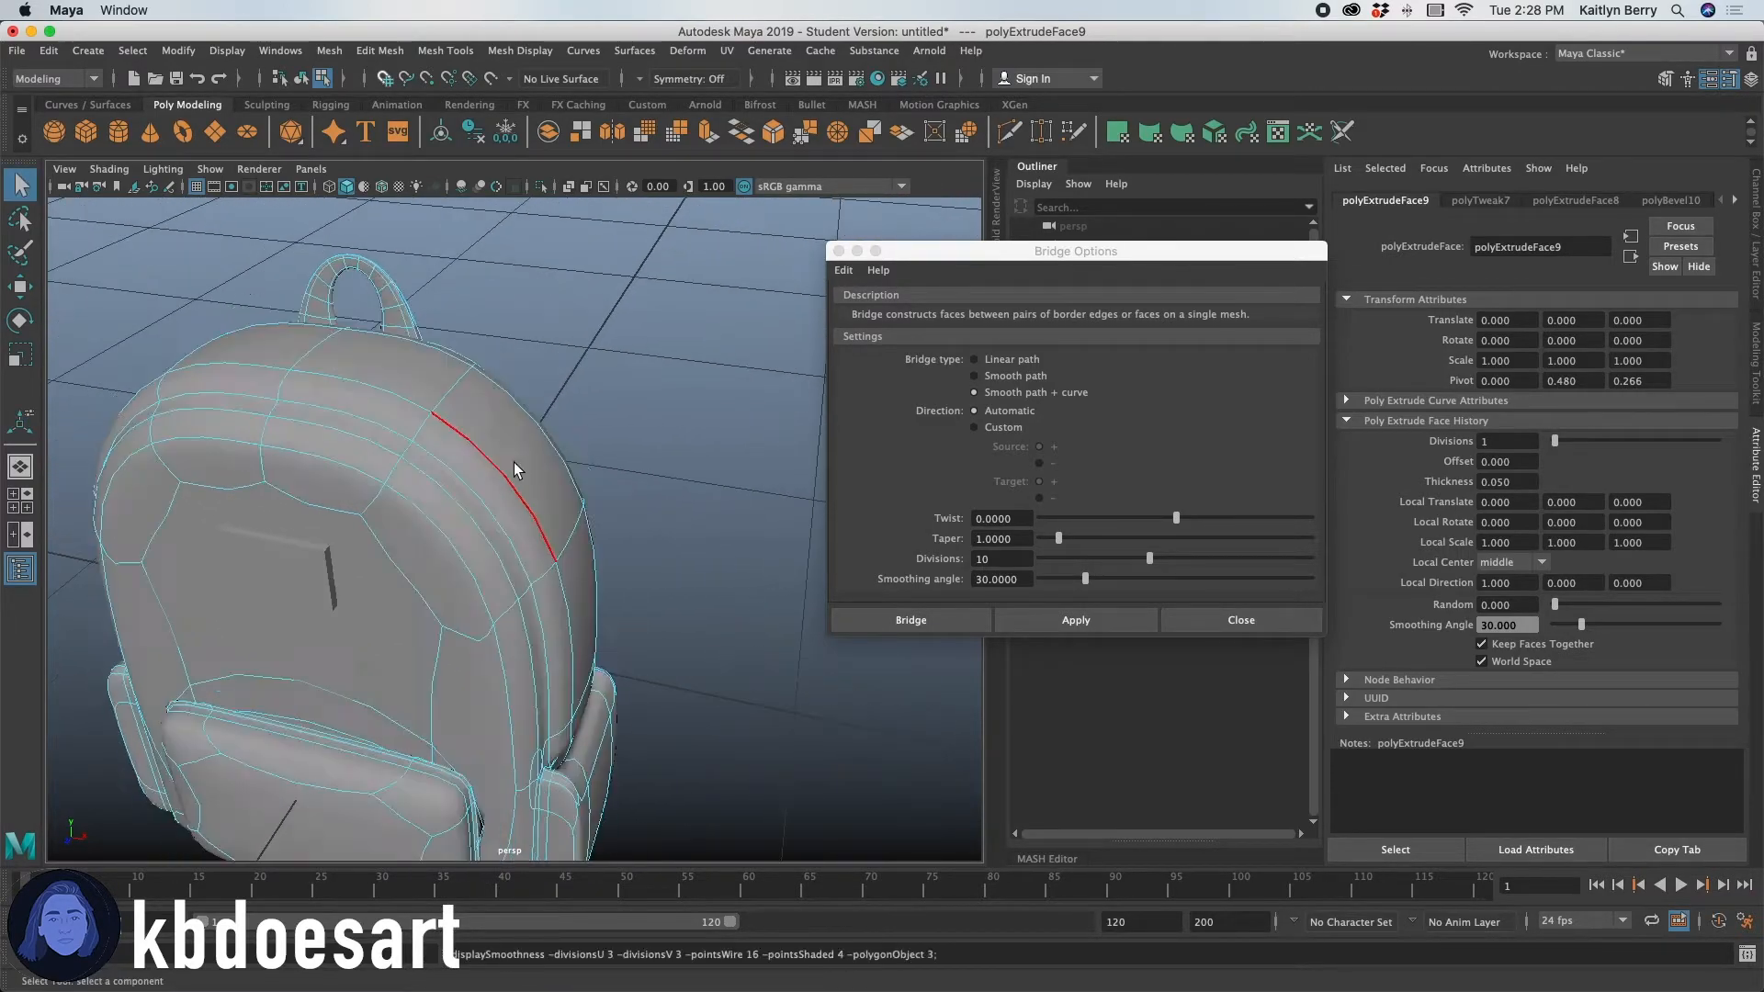
pyautogui.press('1')
pyautogui.click(447, 452)
pyautogui.doubleClick(447, 451)
pyautogui.keyDown('alt'); pyautogui.moveTo(304, 520); pyautogui.dragTo(510, 500); pyautogui.keyUp('alt')
pyautogui.click(591, 342)
pyautogui.hotkey('ctrl', 'b')
# Set the band's bevel to 2 segments with a fraction of 1, preview it smoothed and return to object mode.
pyautogui.click(713, 300)
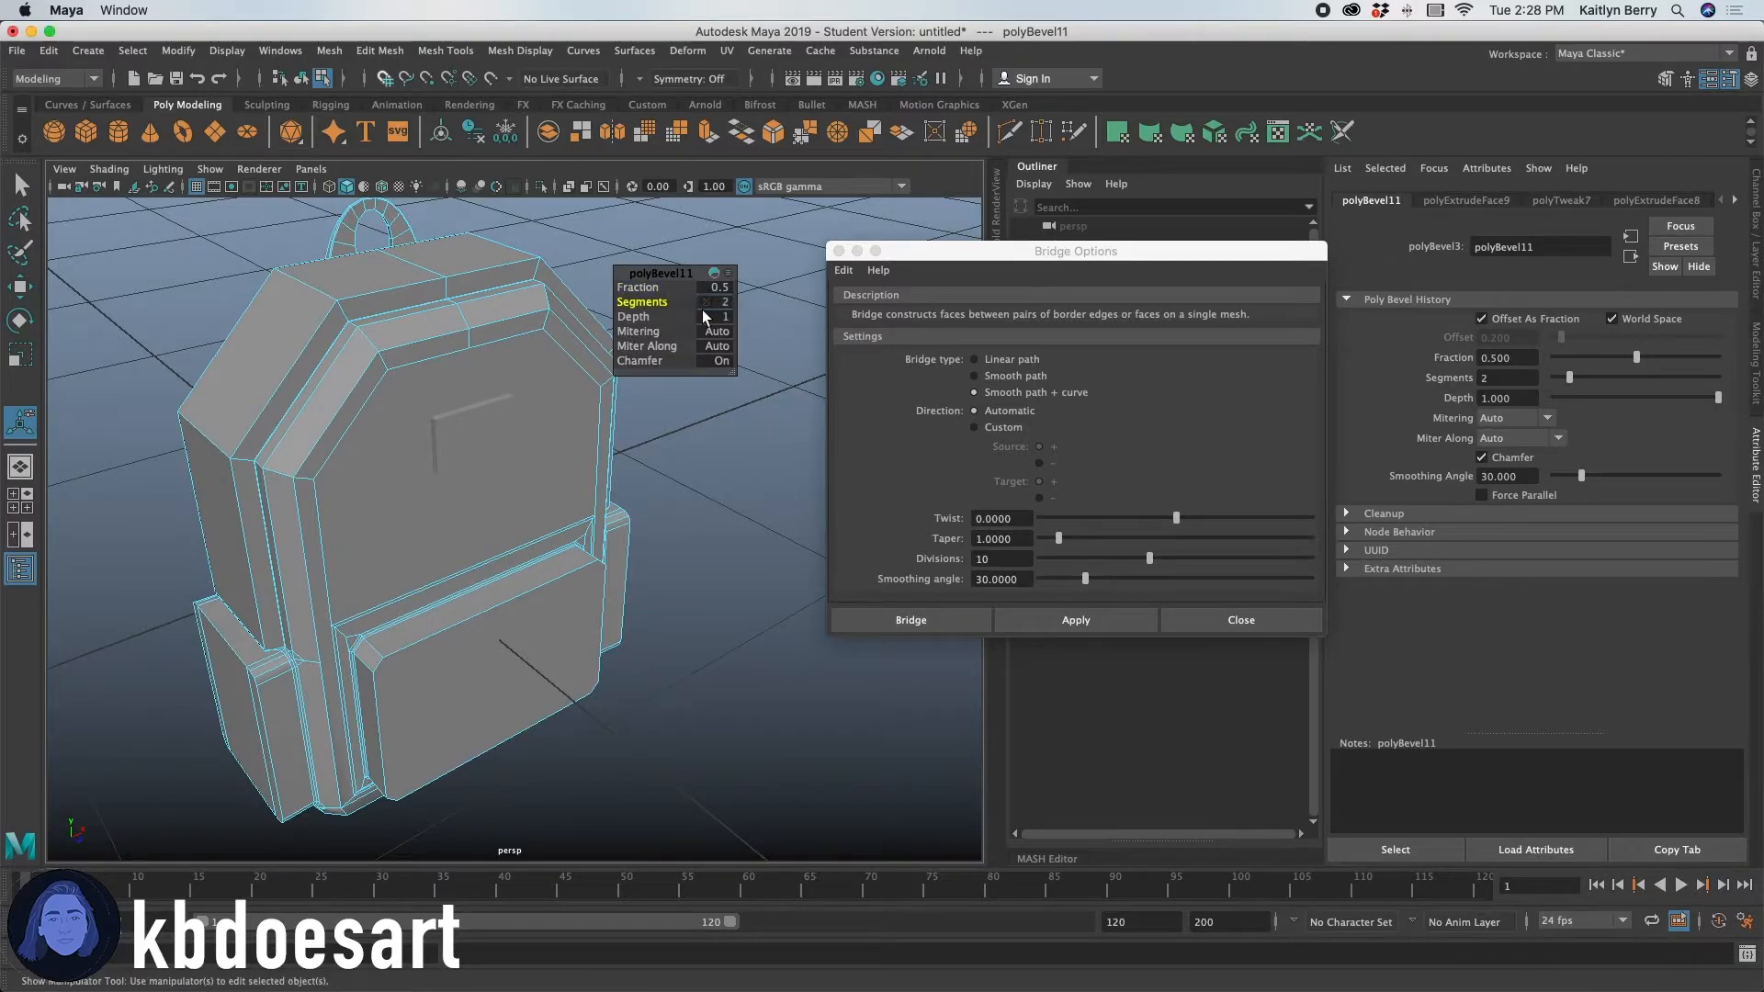
pyautogui.moveTo(651, 288); pyautogui.dragTo(677, 284)
pyautogui.press('3')
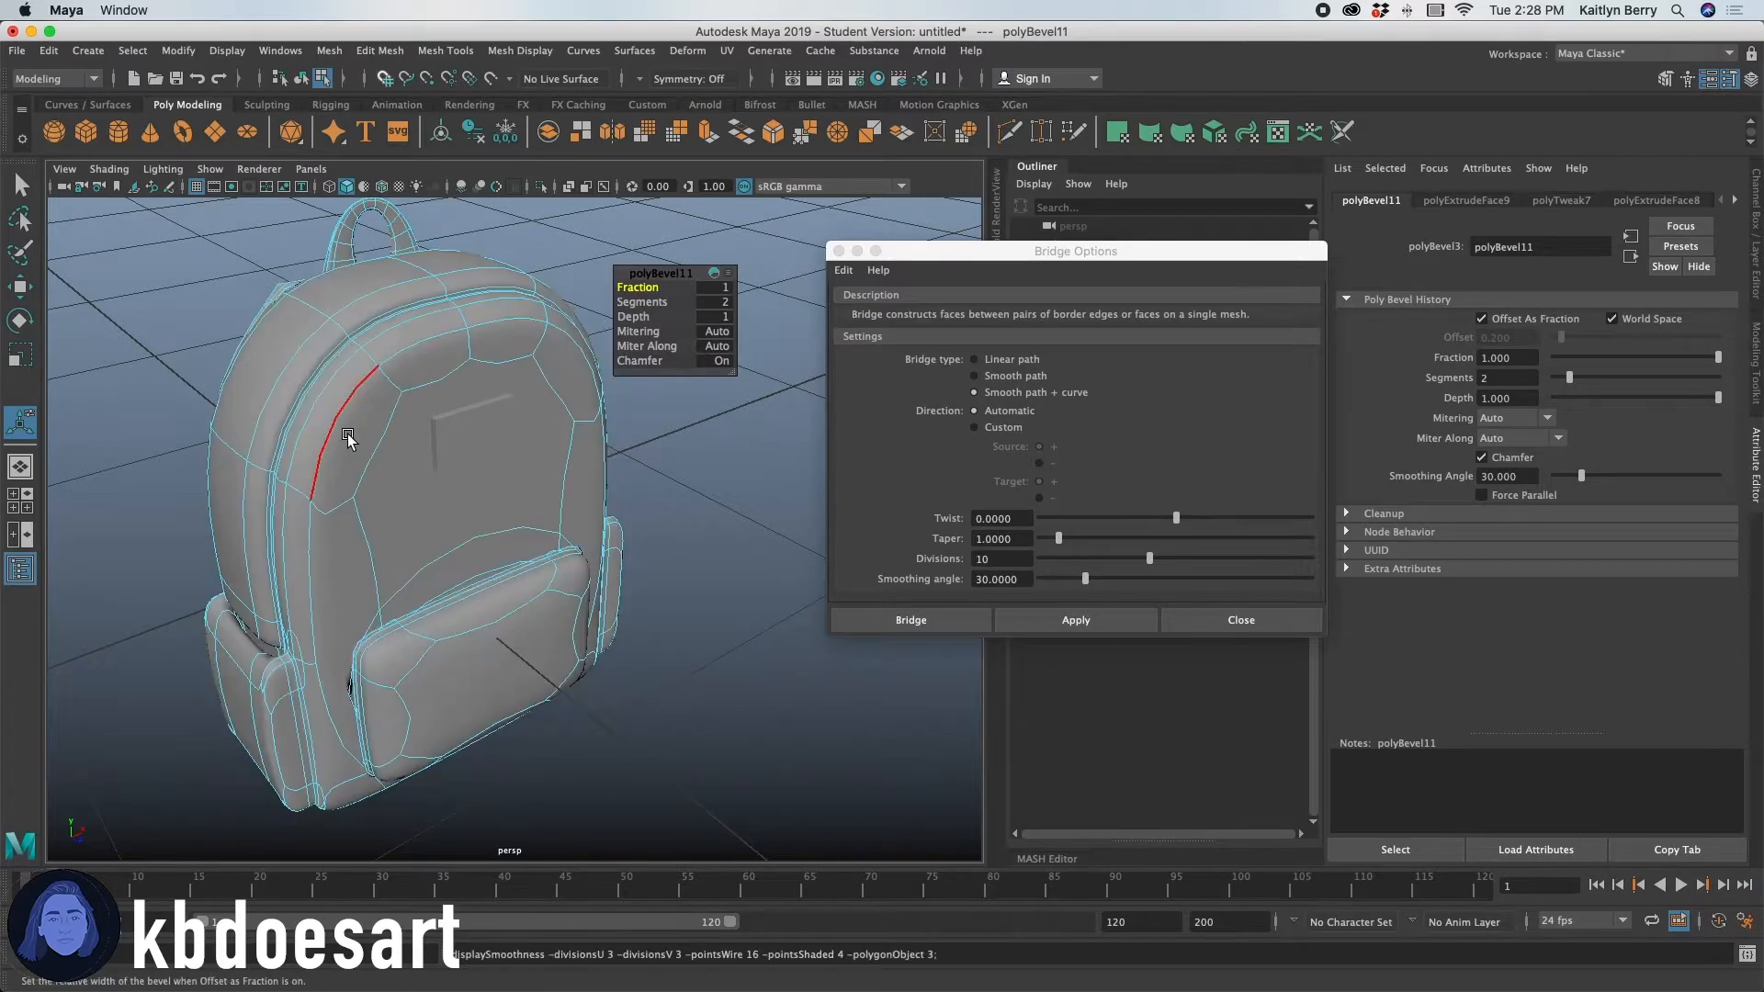
pyautogui.click(691, 484)
pyautogui.moveTo(387, 462); pyautogui.dragTo(479, 428, button='right')
pyautogui.press('q')
pyautogui.click(663, 478)
# Examine the smoothed surface along both sides of the front pocket for gaps.
pyautogui.keyDown('alt'); pyautogui.moveTo(526, 549); pyautogui.dragTo(662, 441); pyautogui.keyUp('alt')
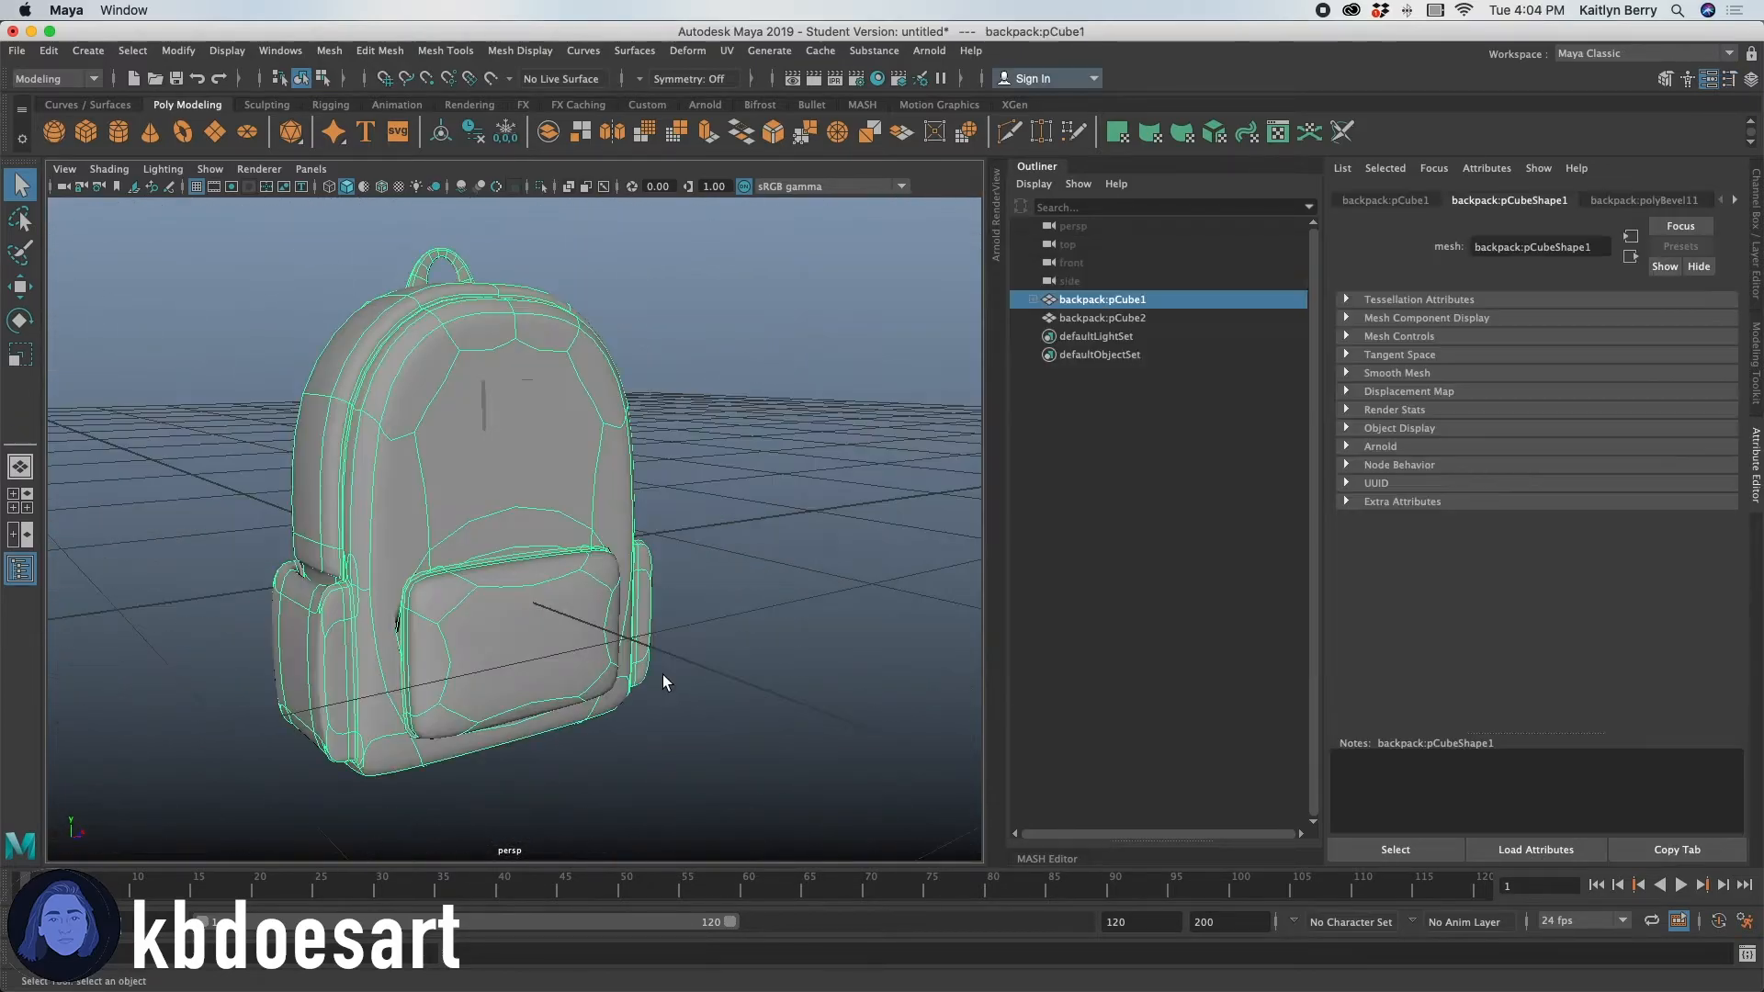
pyautogui.keyDown('alt'); pyautogui.moveTo(400, 603); pyautogui.dragTo(648, 551, button='right'); pyautogui.keyUp('alt')
pyautogui.keyDown('alt'); pyautogui.moveTo(515, 566); pyautogui.dragTo(563, 472, button='middle'); pyautogui.keyUp('alt')
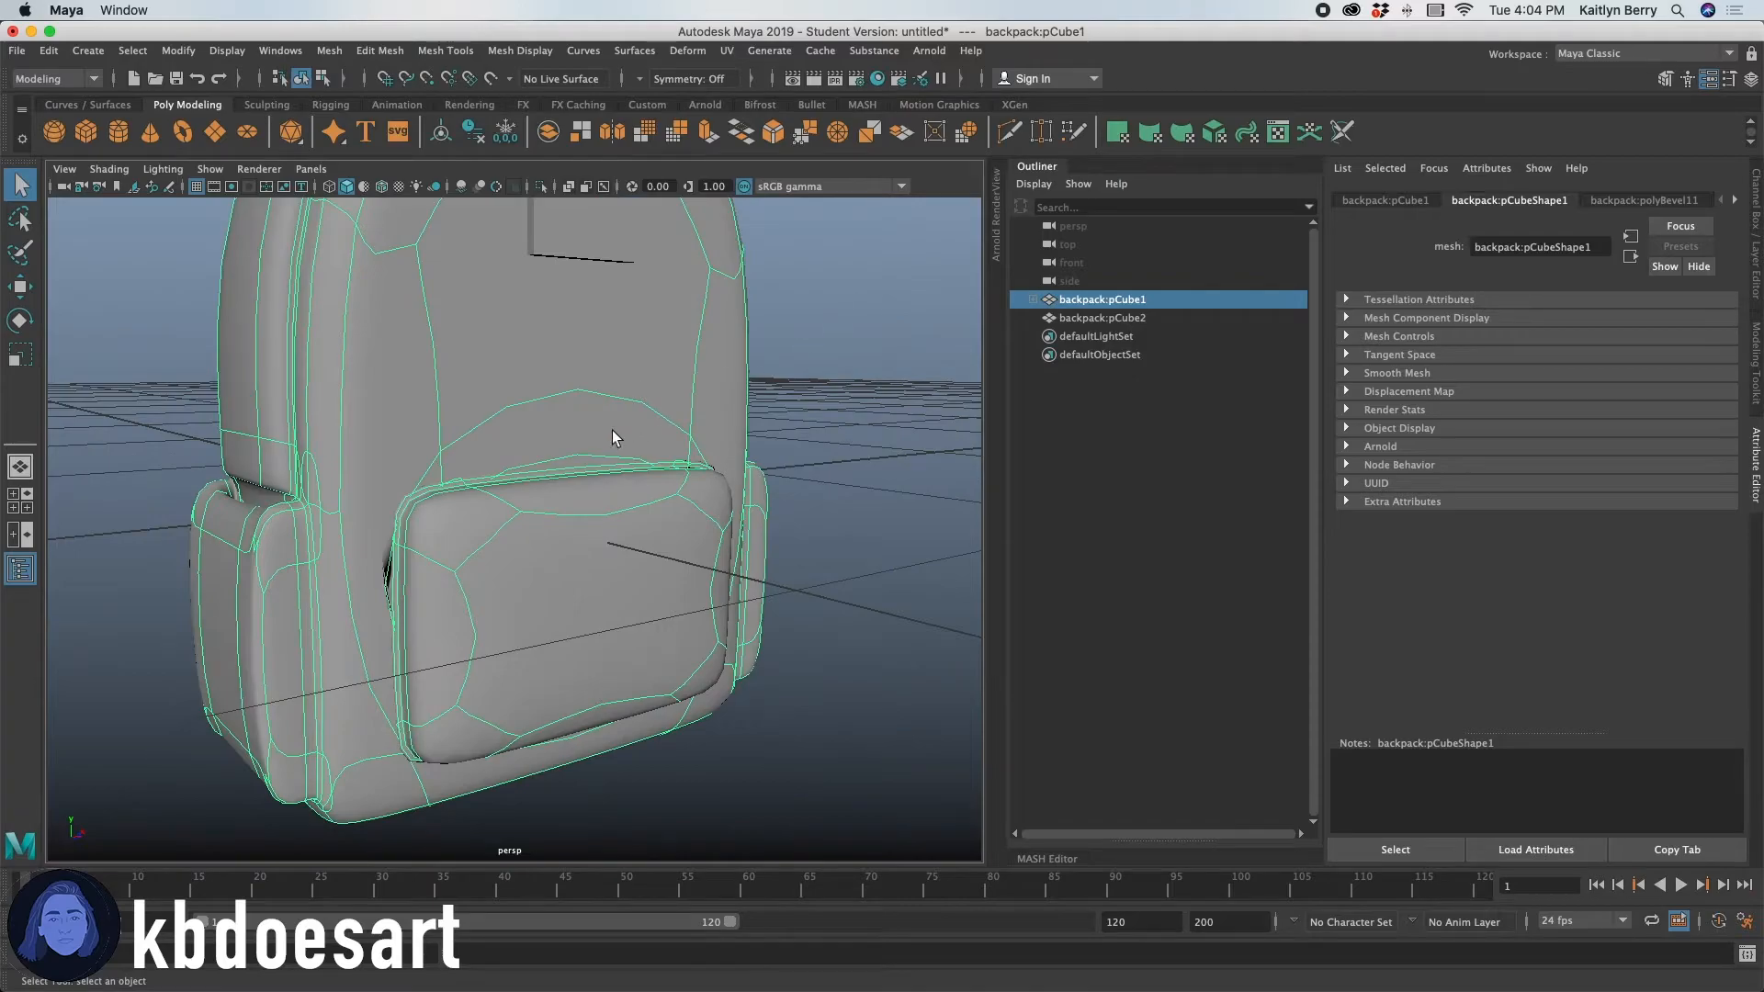
pyautogui.click(803, 391)
pyautogui.keyDown('alt'); pyautogui.moveTo(423, 531); pyautogui.dragTo(619, 454); pyautogui.keyUp('alt')
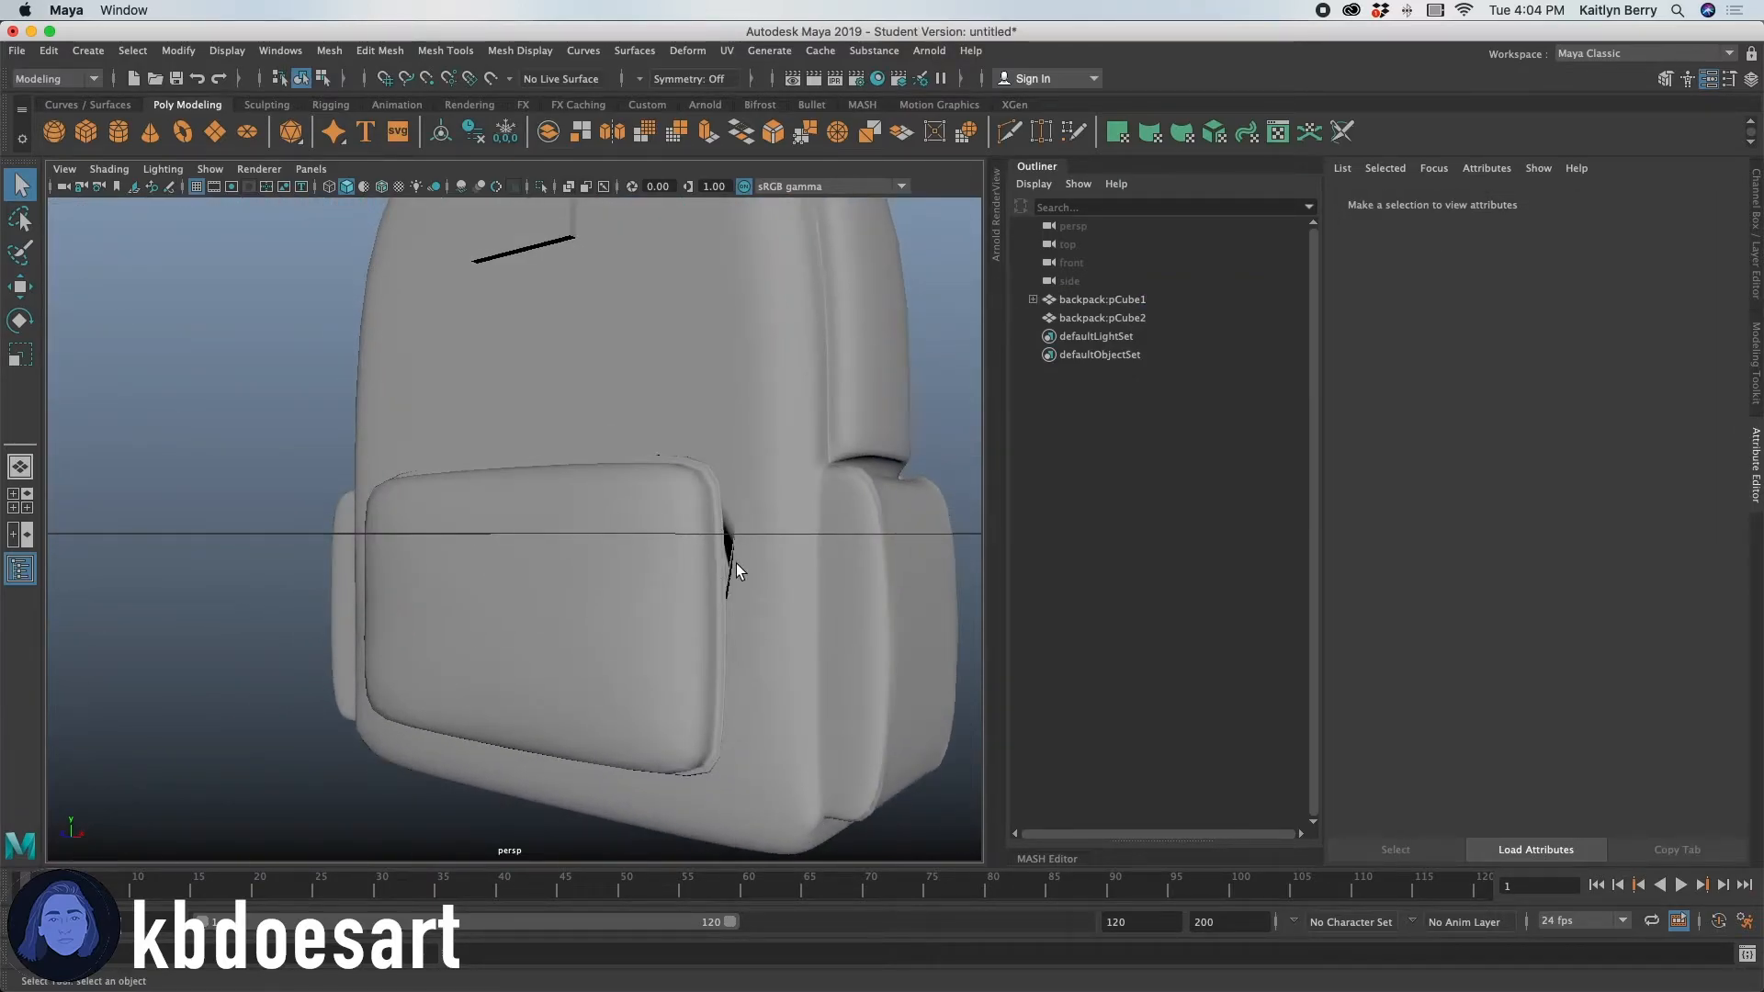
pyautogui.keyDown('alt'); pyautogui.moveTo(591, 583); pyautogui.dragTo(788, 570); pyautogui.keyUp('alt')
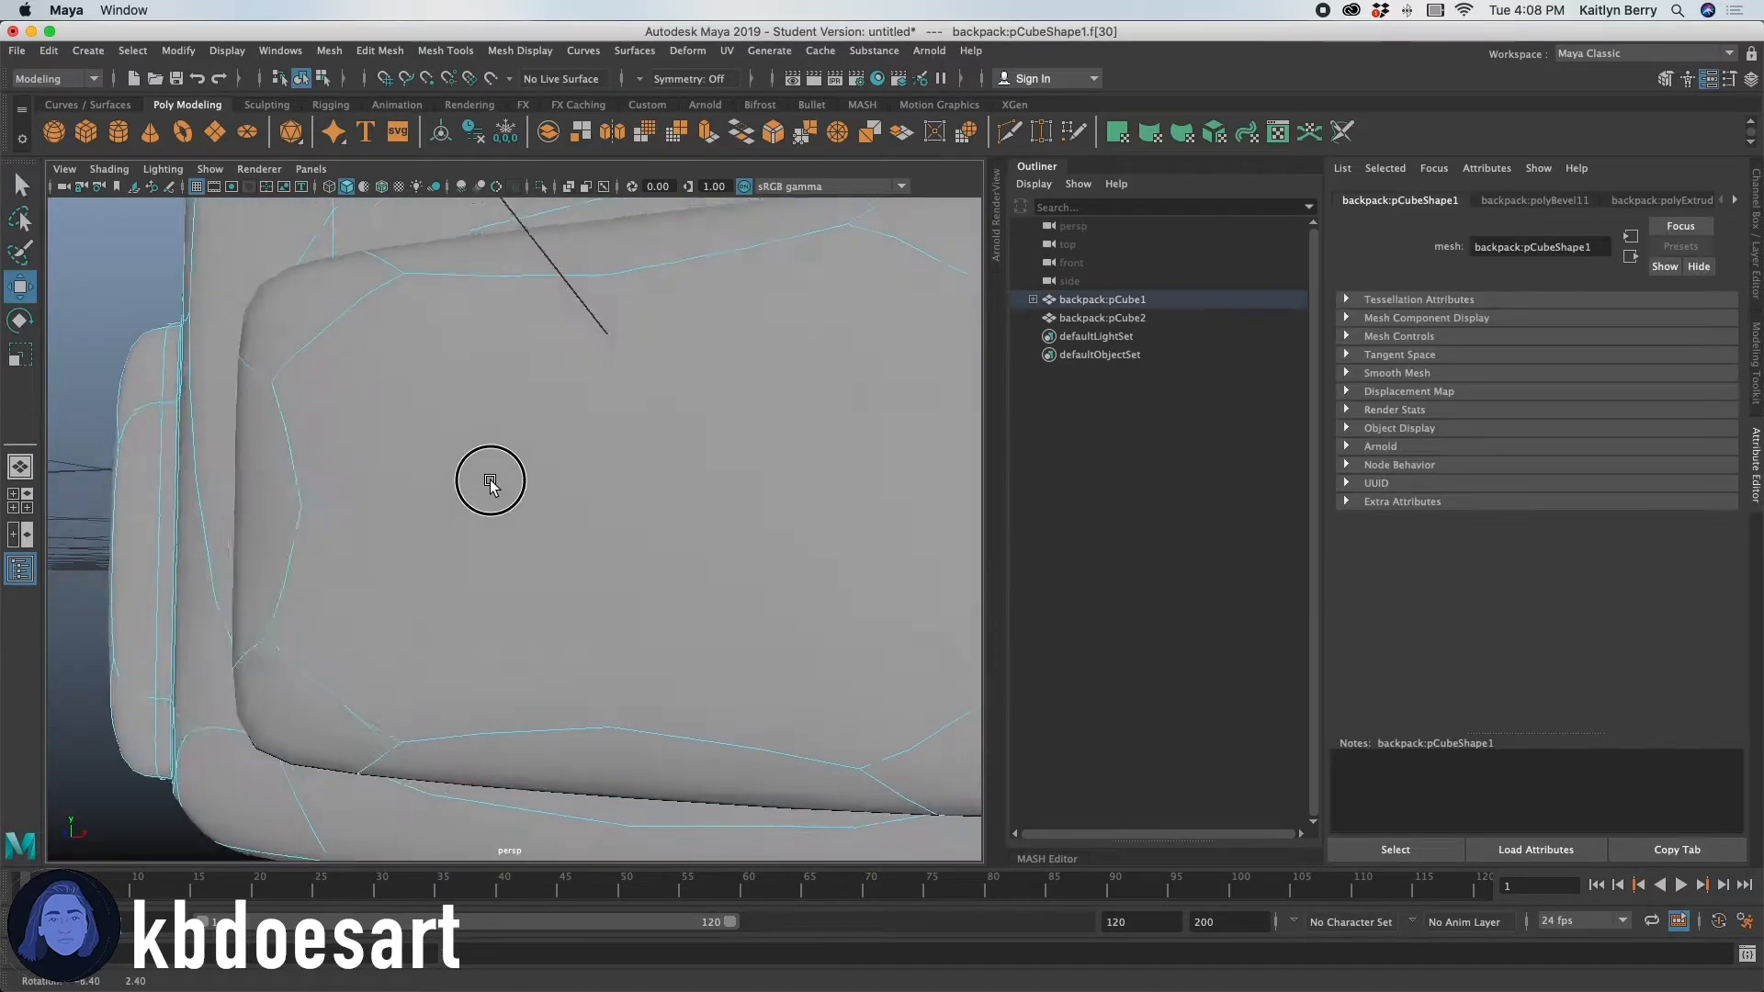
# Move the backpack's front faces beside the front pocket to close the gaps along its sides, and return to object mode.
pyautogui.keyDown('alt'); pyautogui.moveTo(490, 481); pyautogui.dragTo(300, 454); pyautogui.keyUp('alt')
pyautogui.click(310, 441)
pyautogui.moveTo(368, 504); pyautogui.dragTo(409, 501)
pyautogui.keyDown('alt'); pyautogui.moveTo(726, 313); pyautogui.dragTo(600, 386, button='middle'); pyautogui.keyUp('alt')
pyautogui.scroll(-5, 524, 460)
pyautogui.moveTo(523, 460)
pyautogui.keyDown('alt'); pyautogui.mouseDown()
pyautogui.moveTo(511, 563)
pyautogui.moveTo(512, 479)
pyautogui.mouseUp(); pyautogui.keyUp('alt')
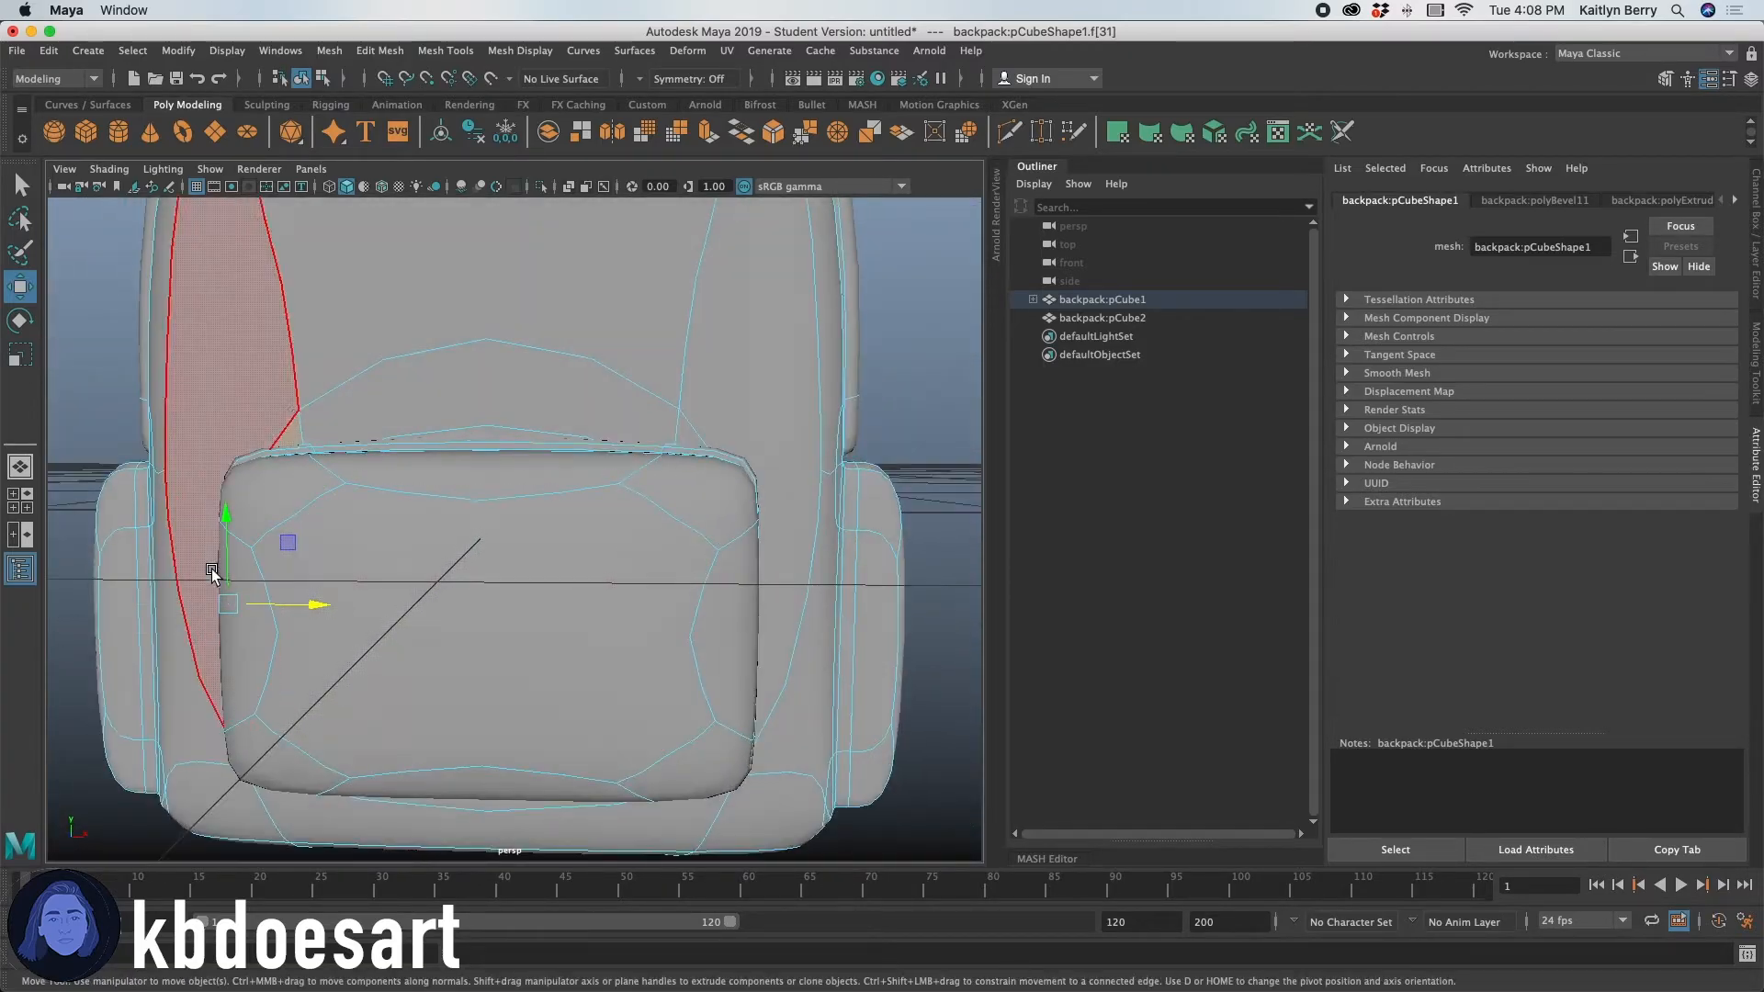
pyautogui.moveTo(227, 513); pyautogui.dragTo(583, 490)
pyautogui.click(673, 456)
pyautogui.moveTo(750, 334); pyautogui.dragTo(833, 294, button='right')
pyautogui.click(748, 474)
# Select an upper and a lower face along one side of the backpack's back and open the Bridge options.
pyautogui.keyDown('alt'); pyautogui.moveTo(680, 476); pyautogui.dragTo(526, 552); pyautogui.keyUp('alt')
pyautogui.click(526, 553)
pyautogui.keyDown('alt'); pyautogui.moveTo(579, 464); pyautogui.dragTo(547, 484); pyautogui.keyUp('alt')
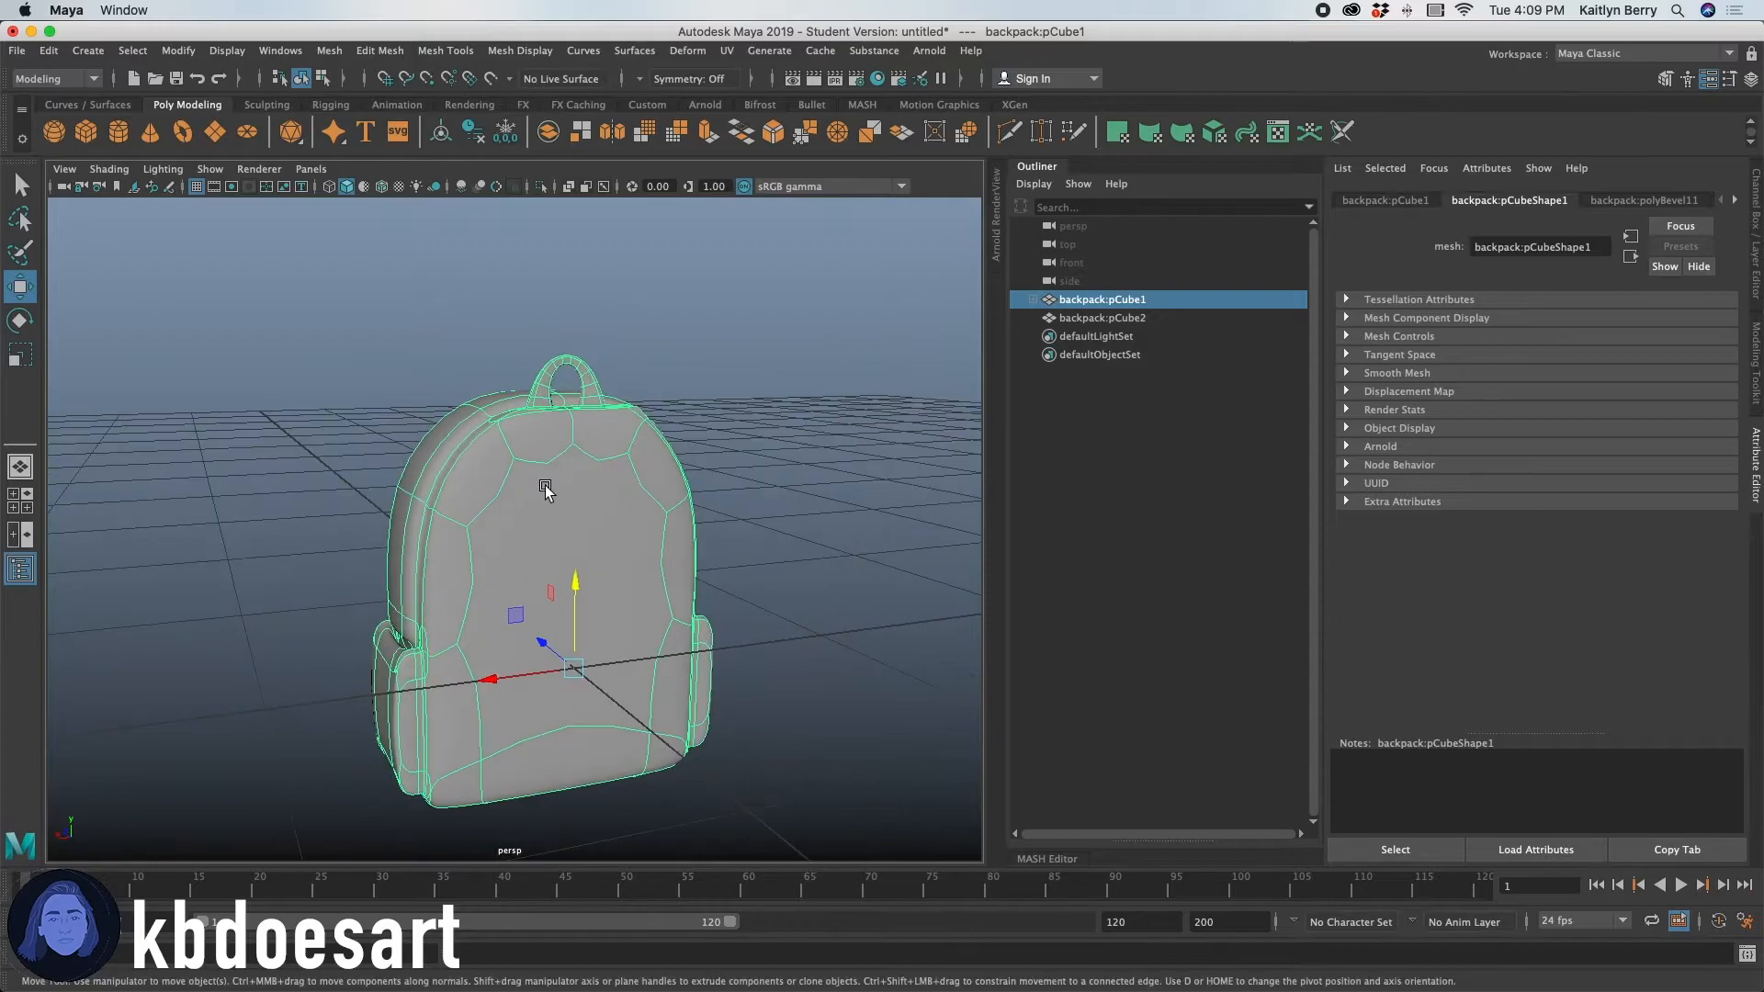
pyautogui.rightClick(543, 466)
pyautogui.moveTo(542, 445); pyautogui.dragTo(545, 517, button='right')
pyautogui.click(483, 487)
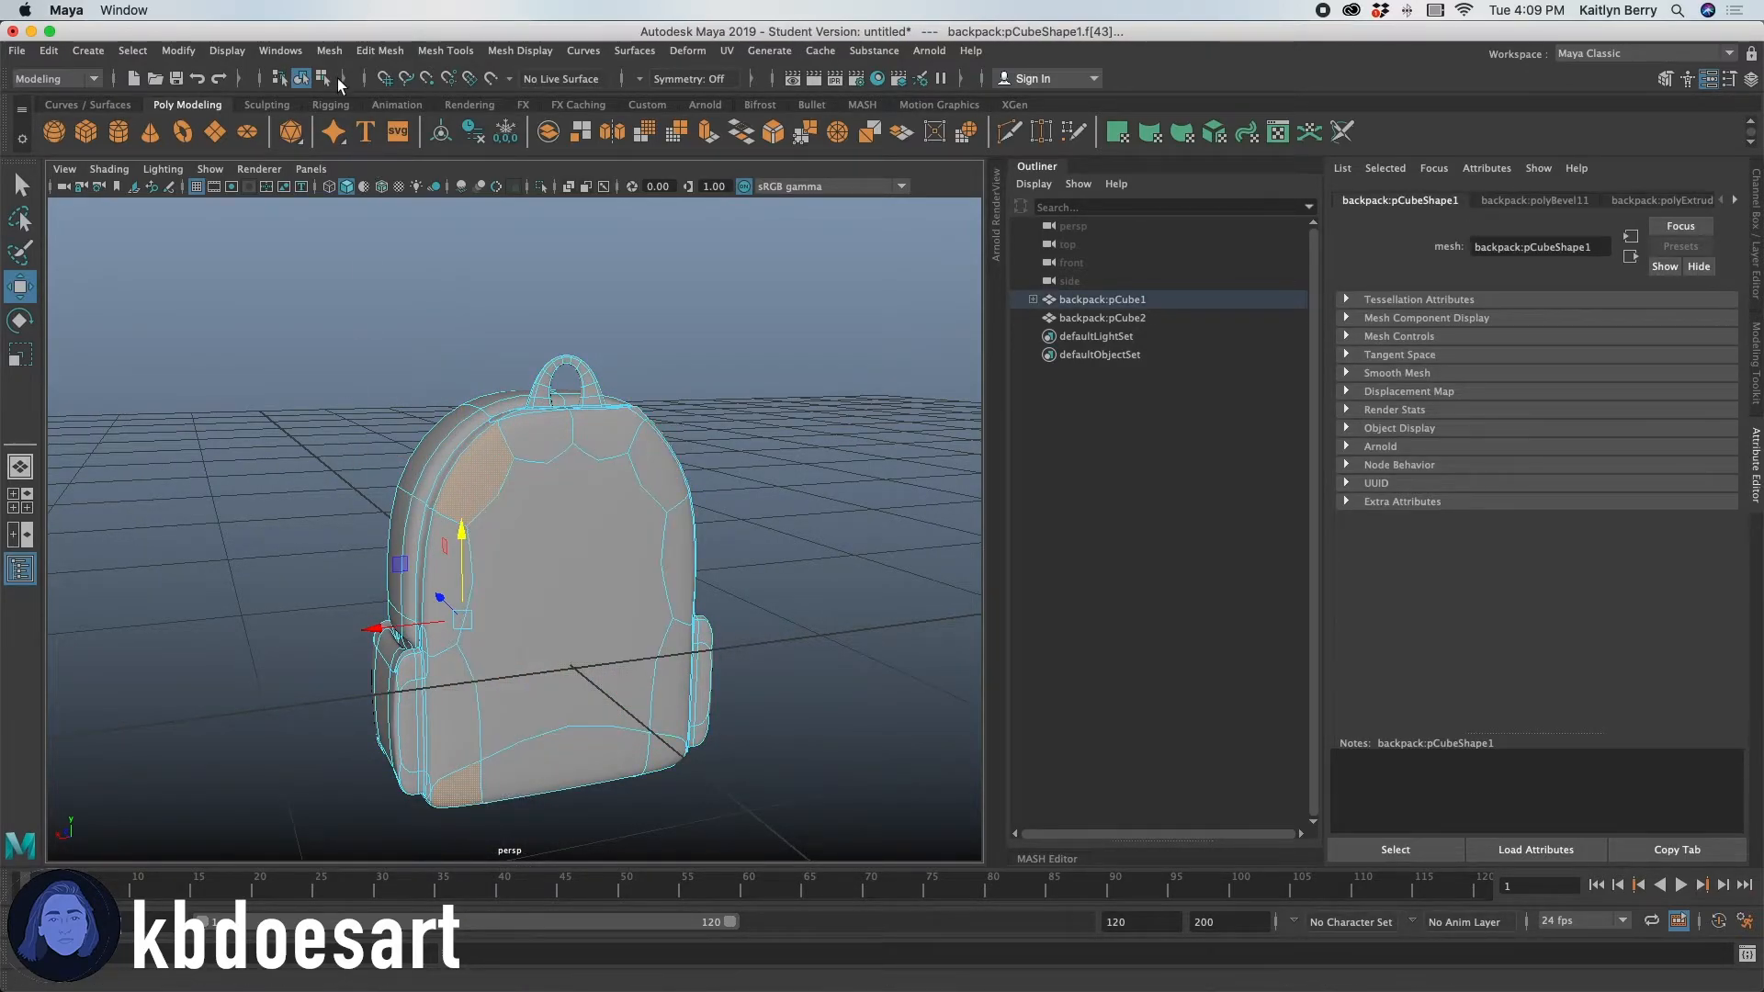
pyautogui.click(361, 51)
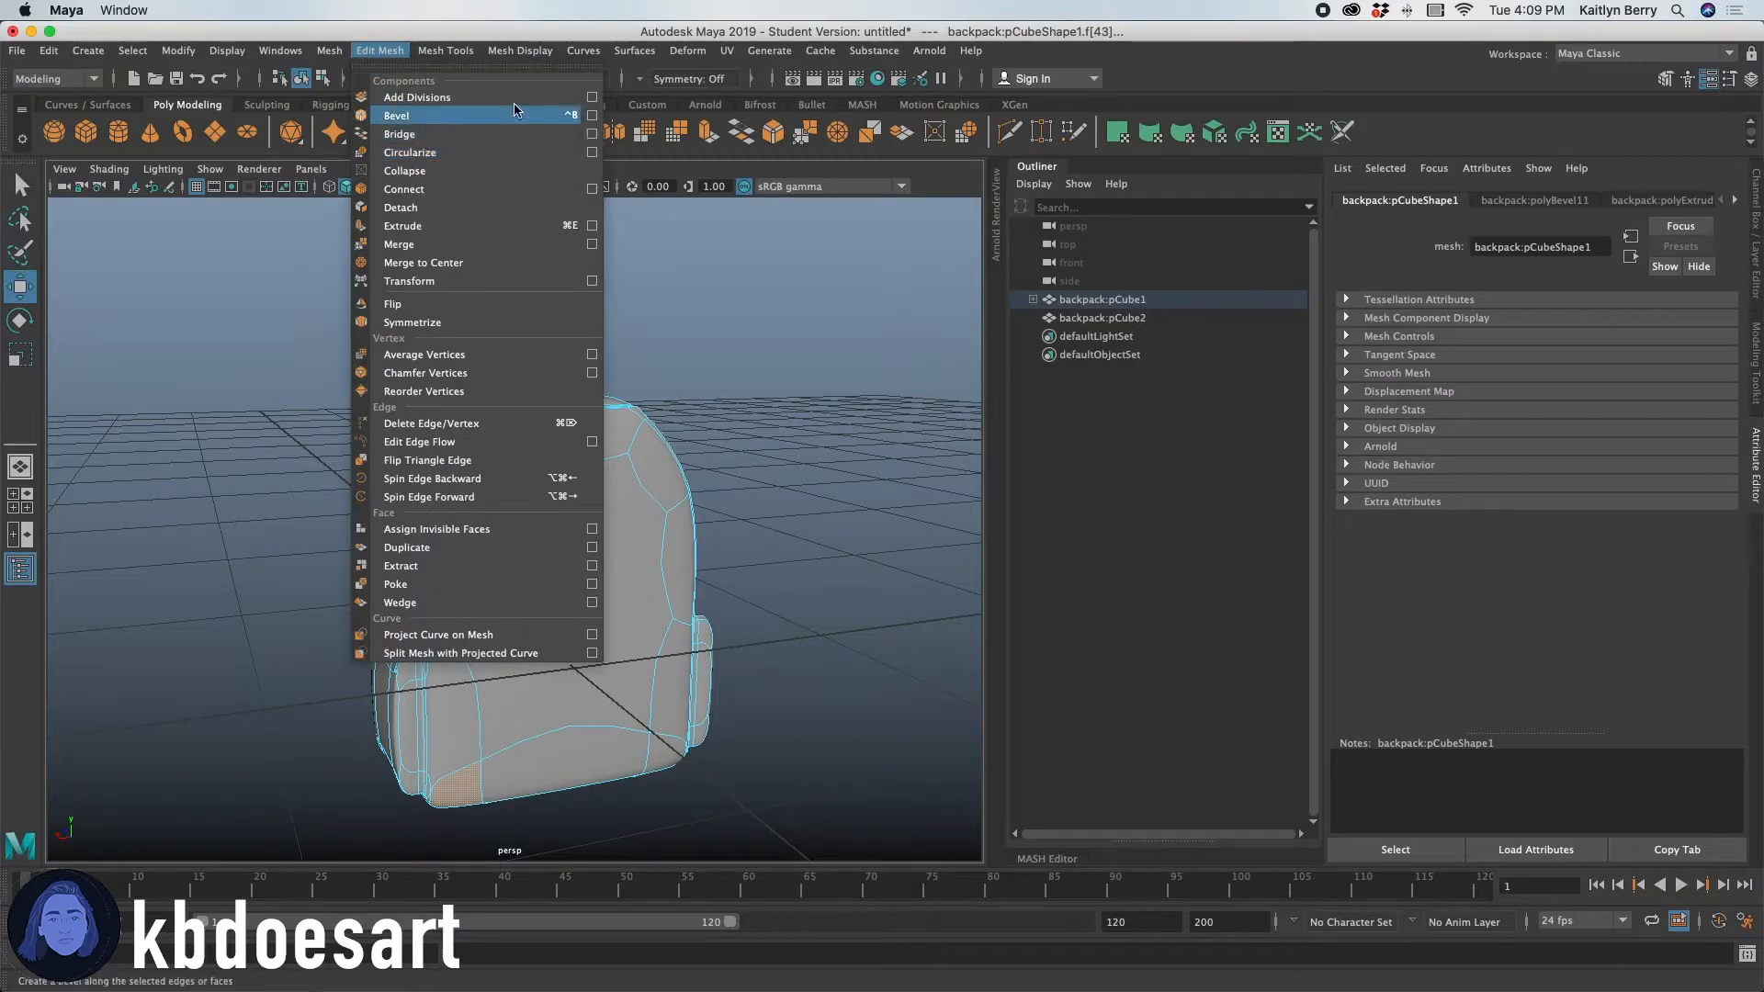
pyautogui.click(593, 134)
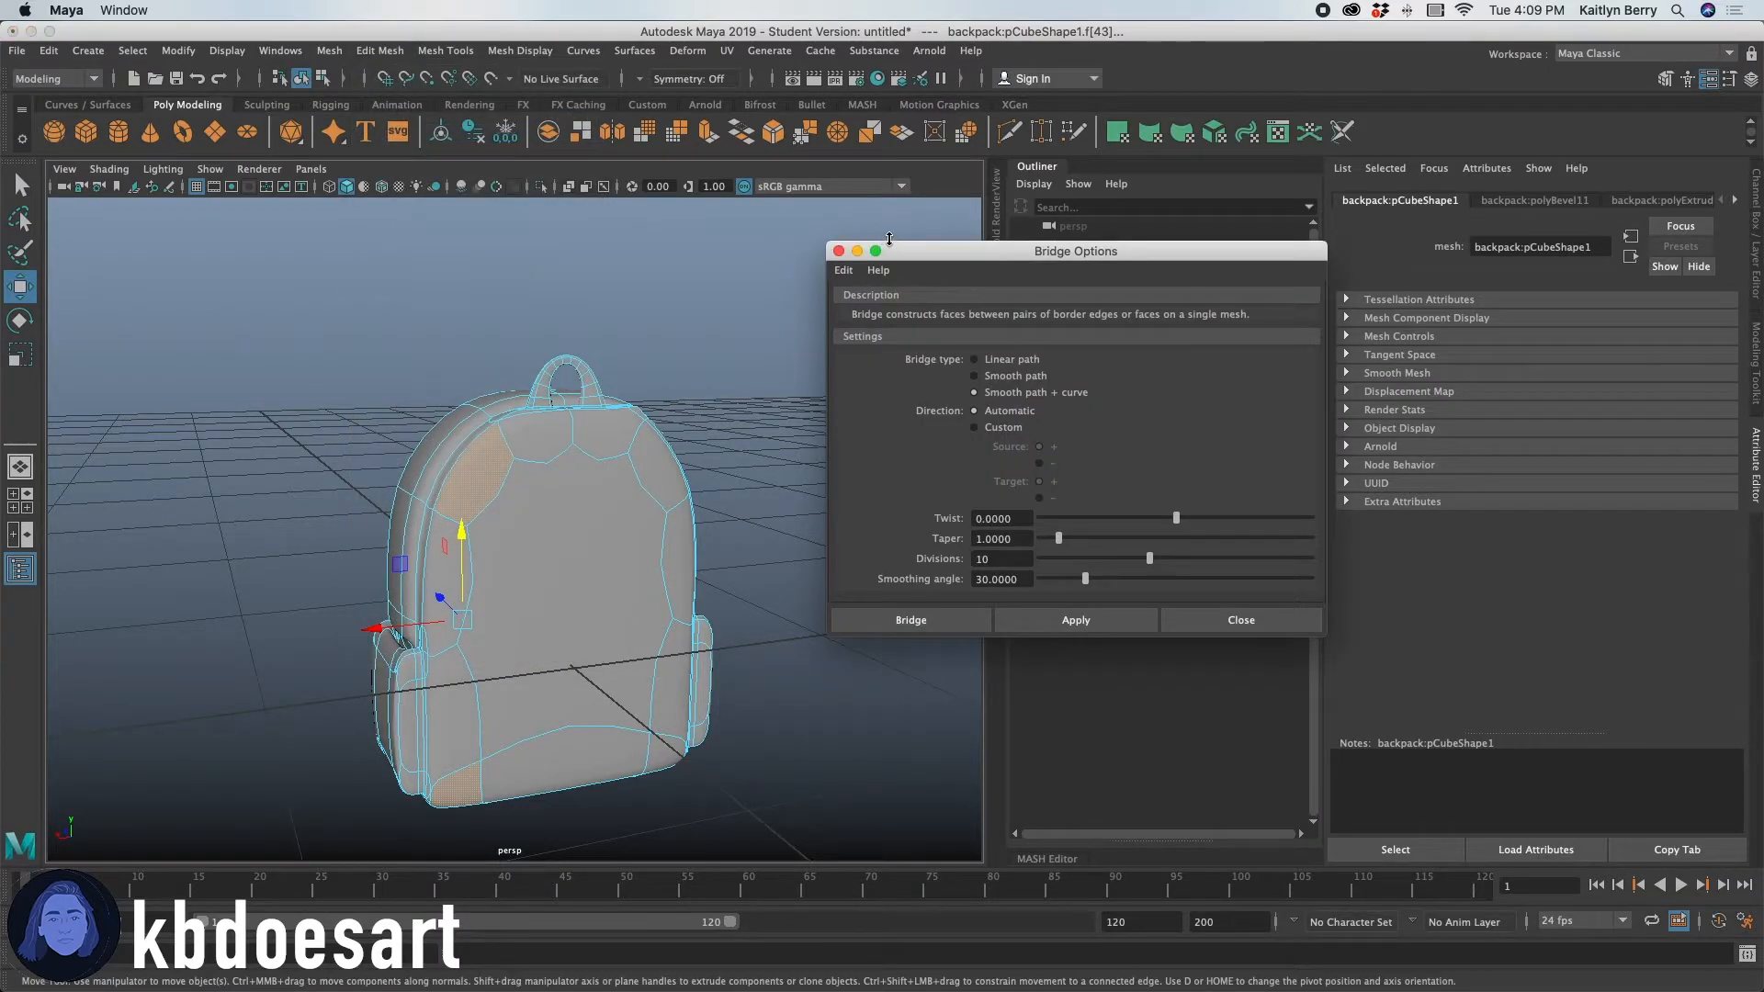
pyautogui.moveTo(956, 259); pyautogui.dragTo(877, 189)
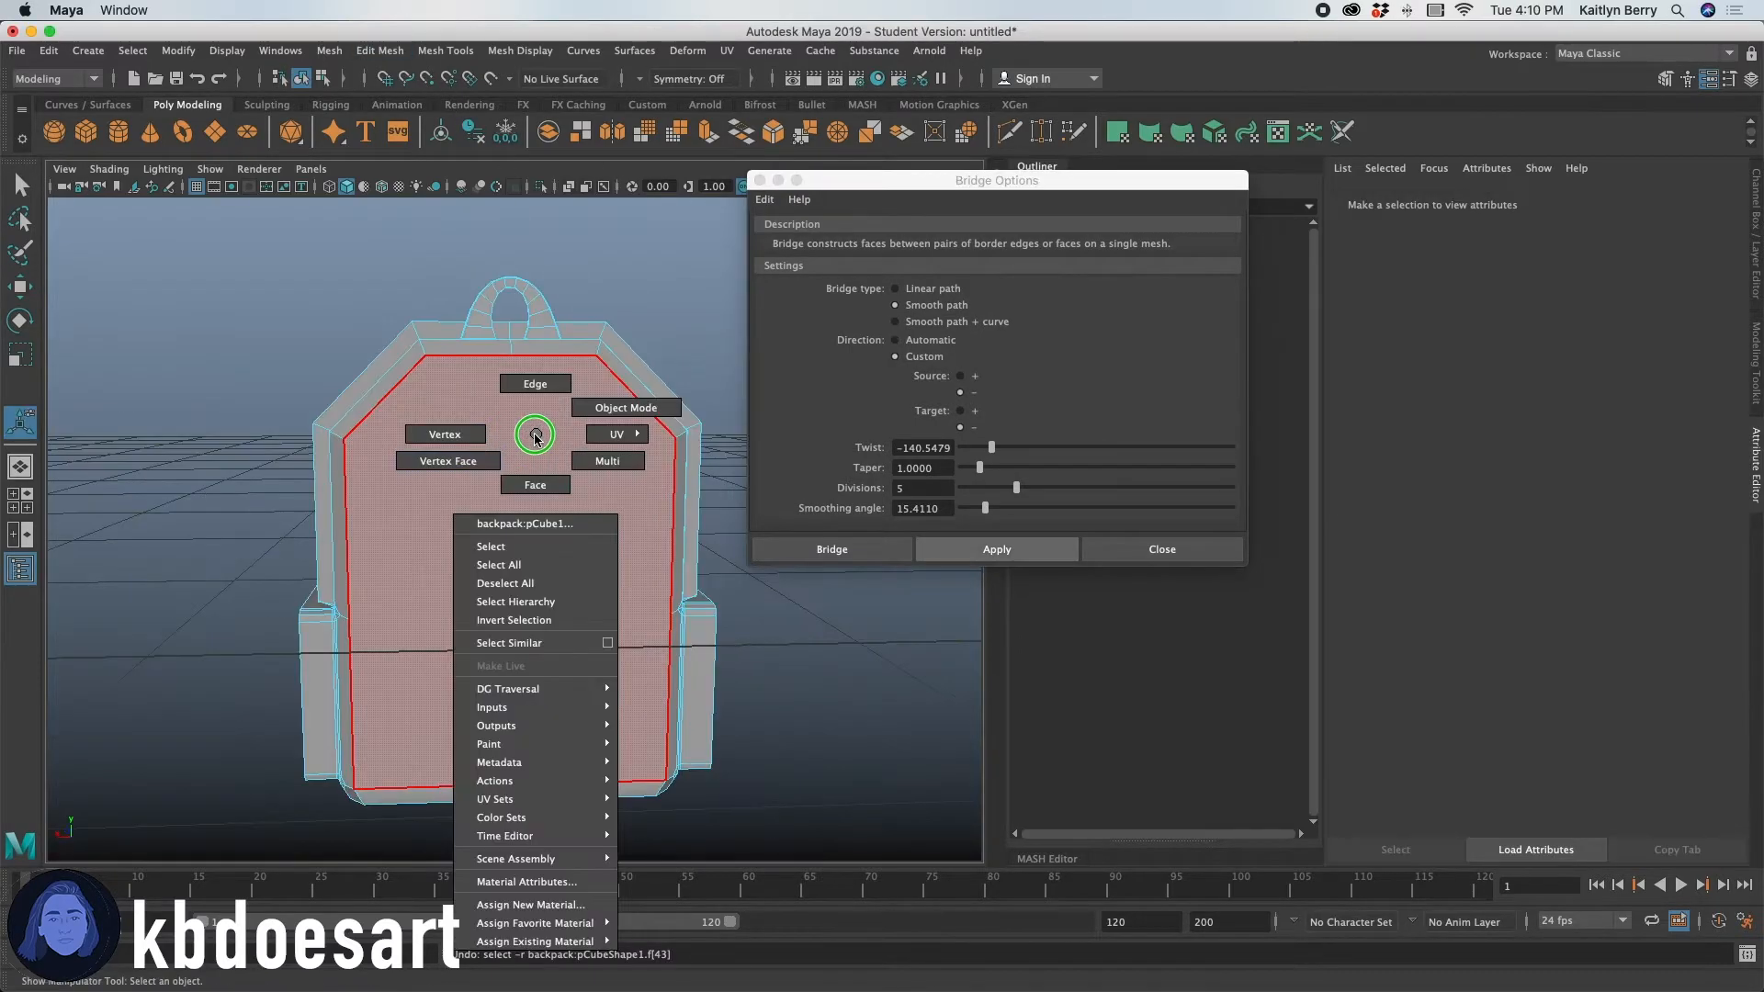
# Cut a vertical centre edge from the bottom to the top of the backpack's back with Multi-Cut, and return to object mode.
pyautogui.keyDown('shift'); pyautogui.moveTo(543, 428); pyautogui.dragTo(455, 439, button='right'); pyautogui.keyUp('shift')
pyautogui.click(675, 439)
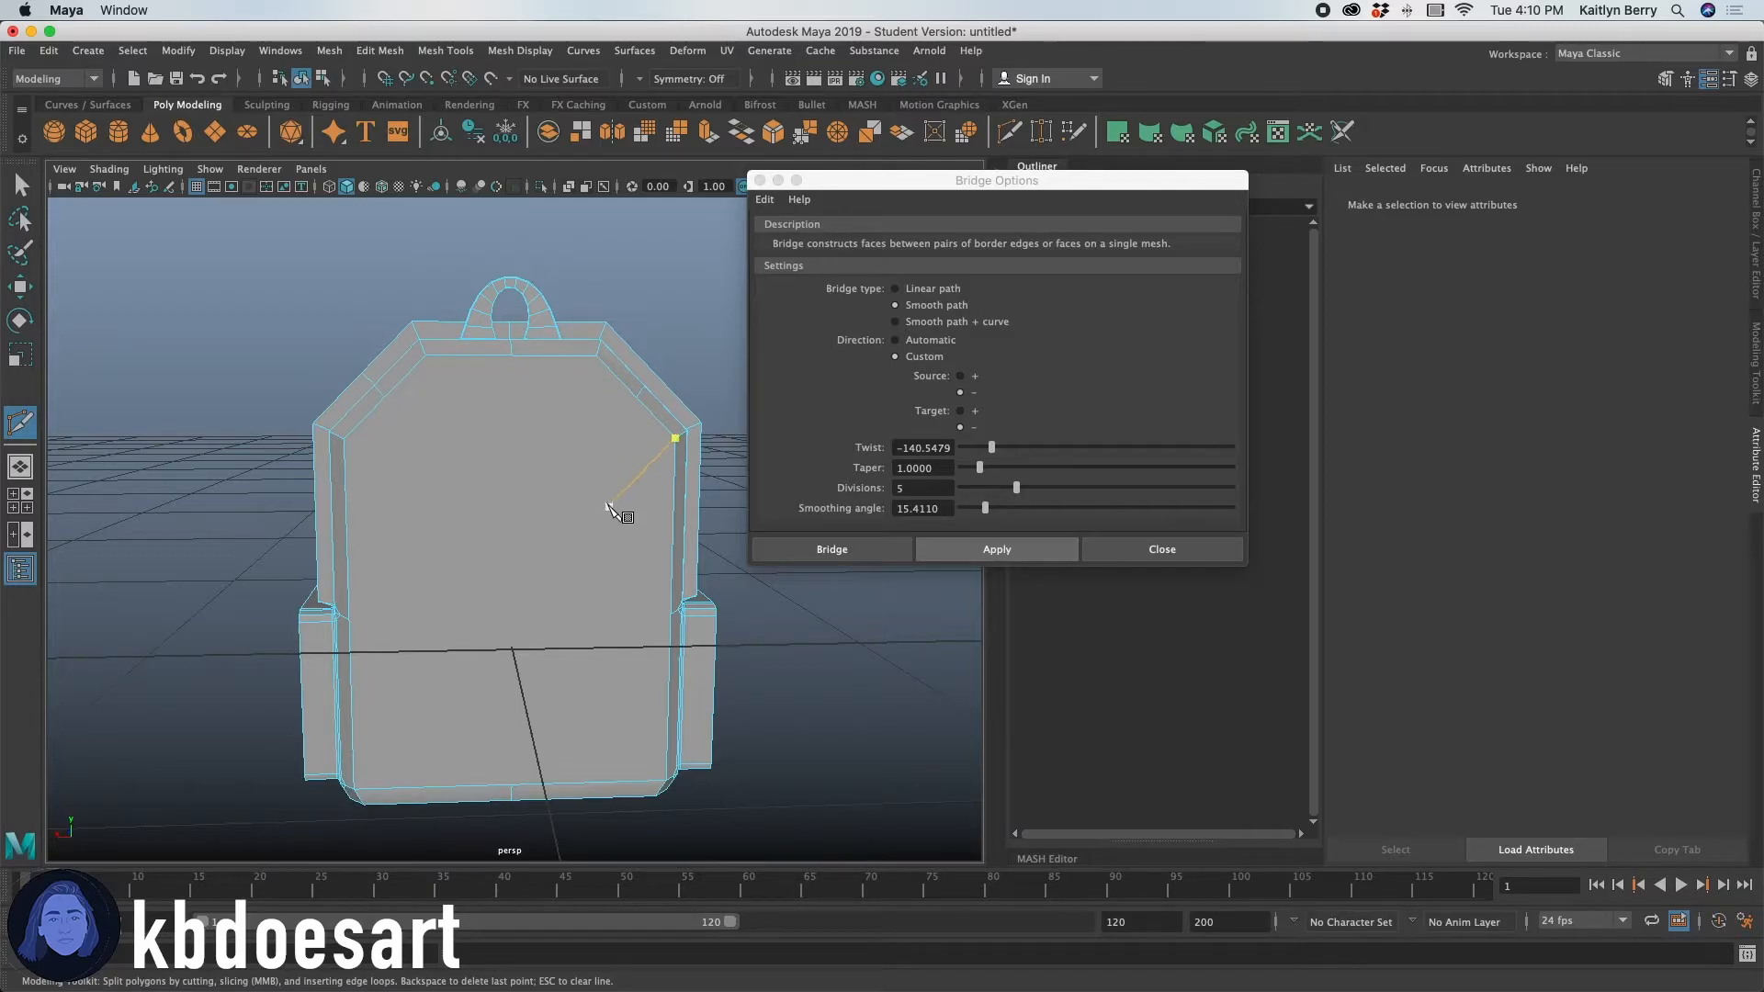
pyautogui.press('super+z')
pyautogui.press('super+z')
pyautogui.keyDown('alt'); pyautogui.moveTo(608, 581); pyautogui.dragTo(526, 596); pyautogui.keyUp('alt')
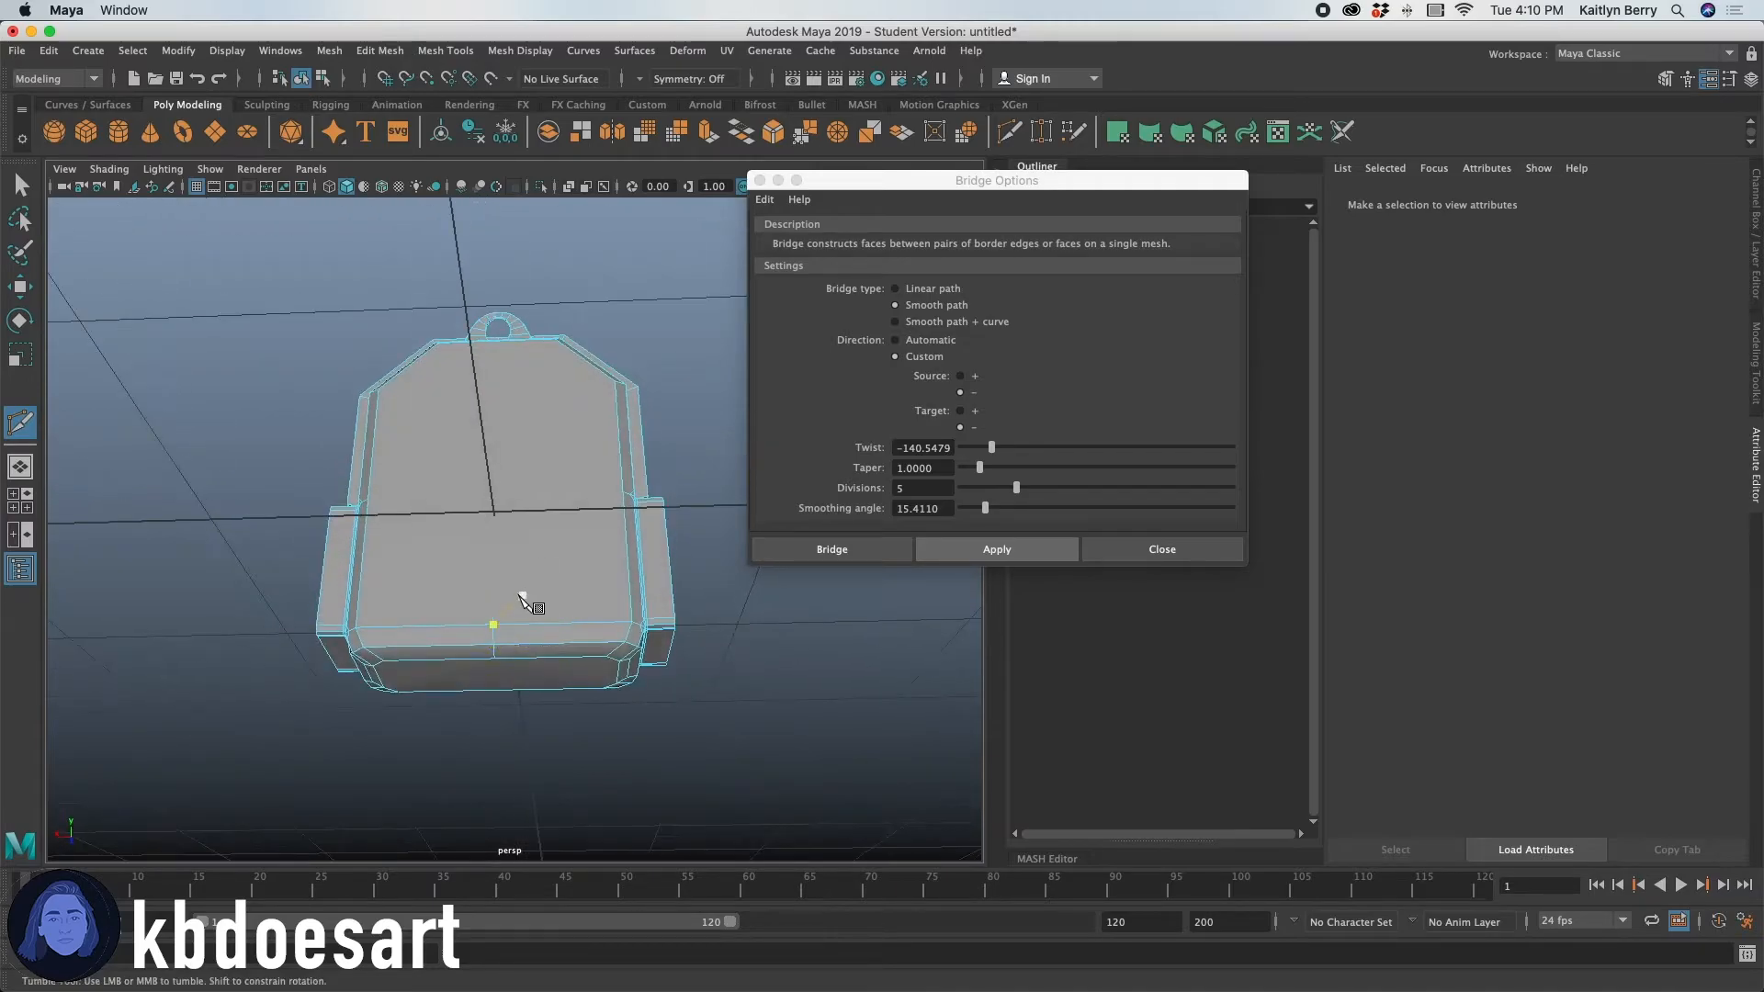
pyautogui.click(492, 625)
pyautogui.click(505, 348)
pyautogui.keyDown('alt'); pyautogui.moveTo(552, 428); pyautogui.dragTo(598, 510); pyautogui.keyUp('alt')
pyautogui.keyDown('alt'); pyautogui.moveTo(598, 510); pyautogui.dragTo(597, 515, button='right'); pyautogui.keyUp('alt')
pyautogui.moveTo(504, 426); pyautogui.dragTo(556, 402, button='right')
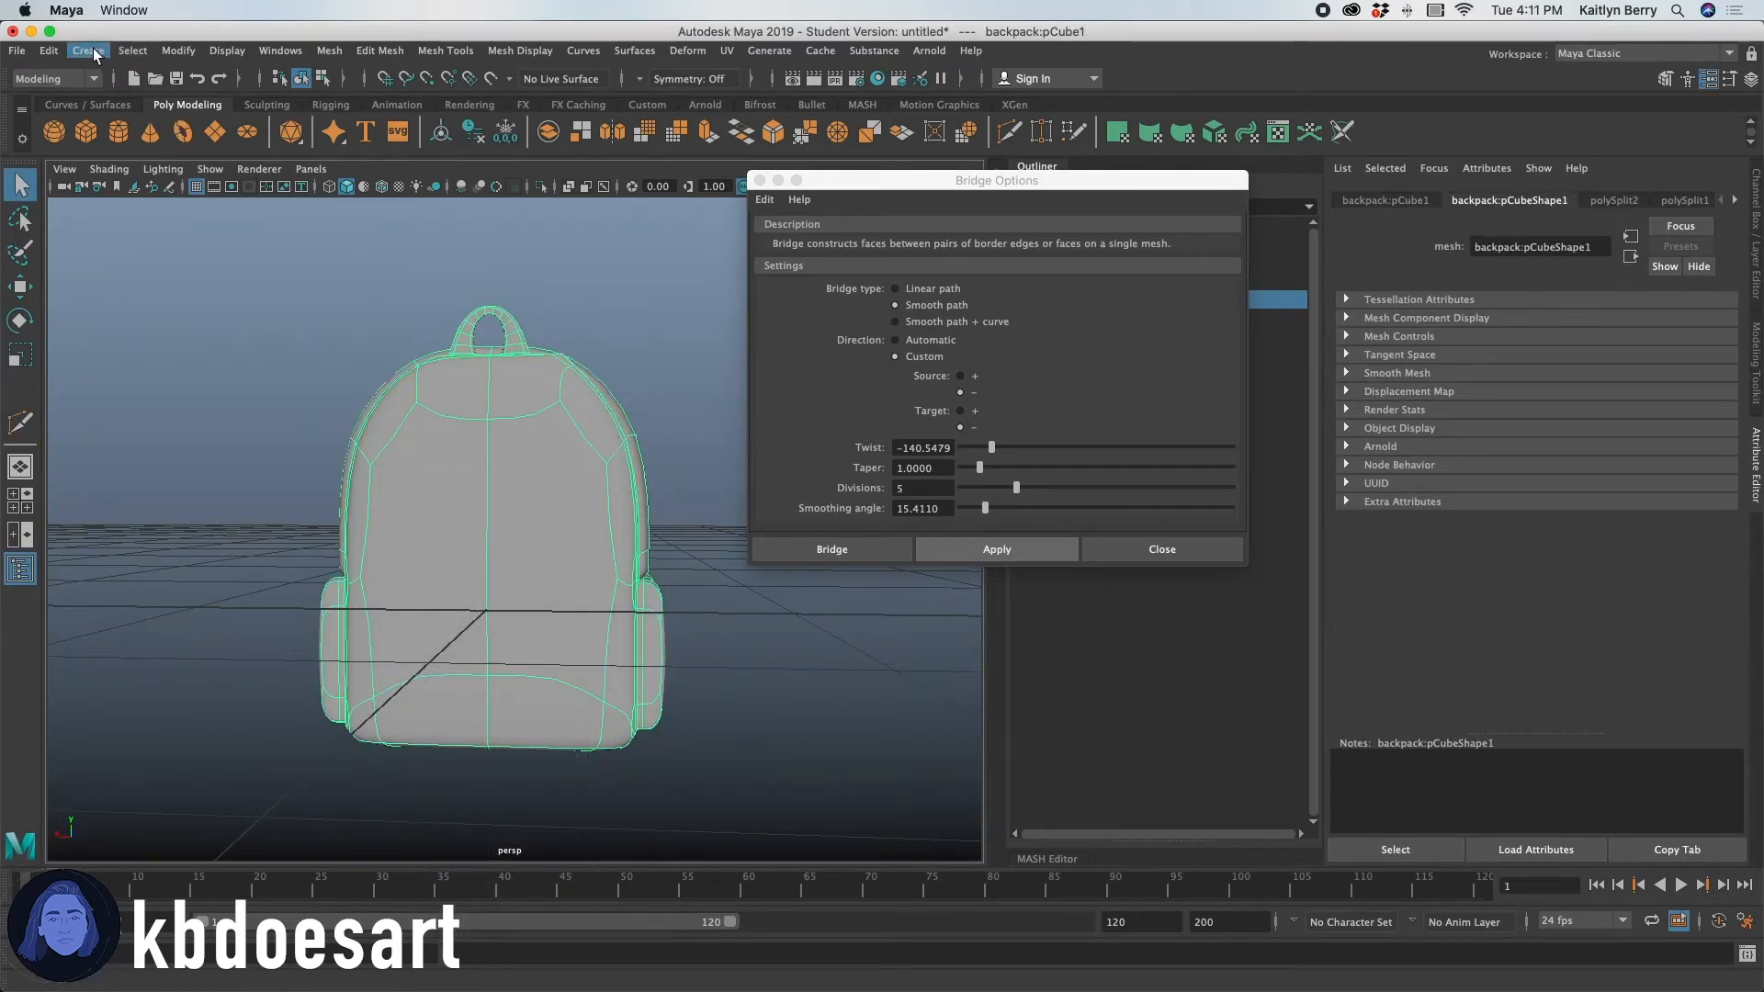
# Delete all non-deformer history from the scene.
pyautogui.click(48, 51)
pyautogui.moveTo(193, 286)
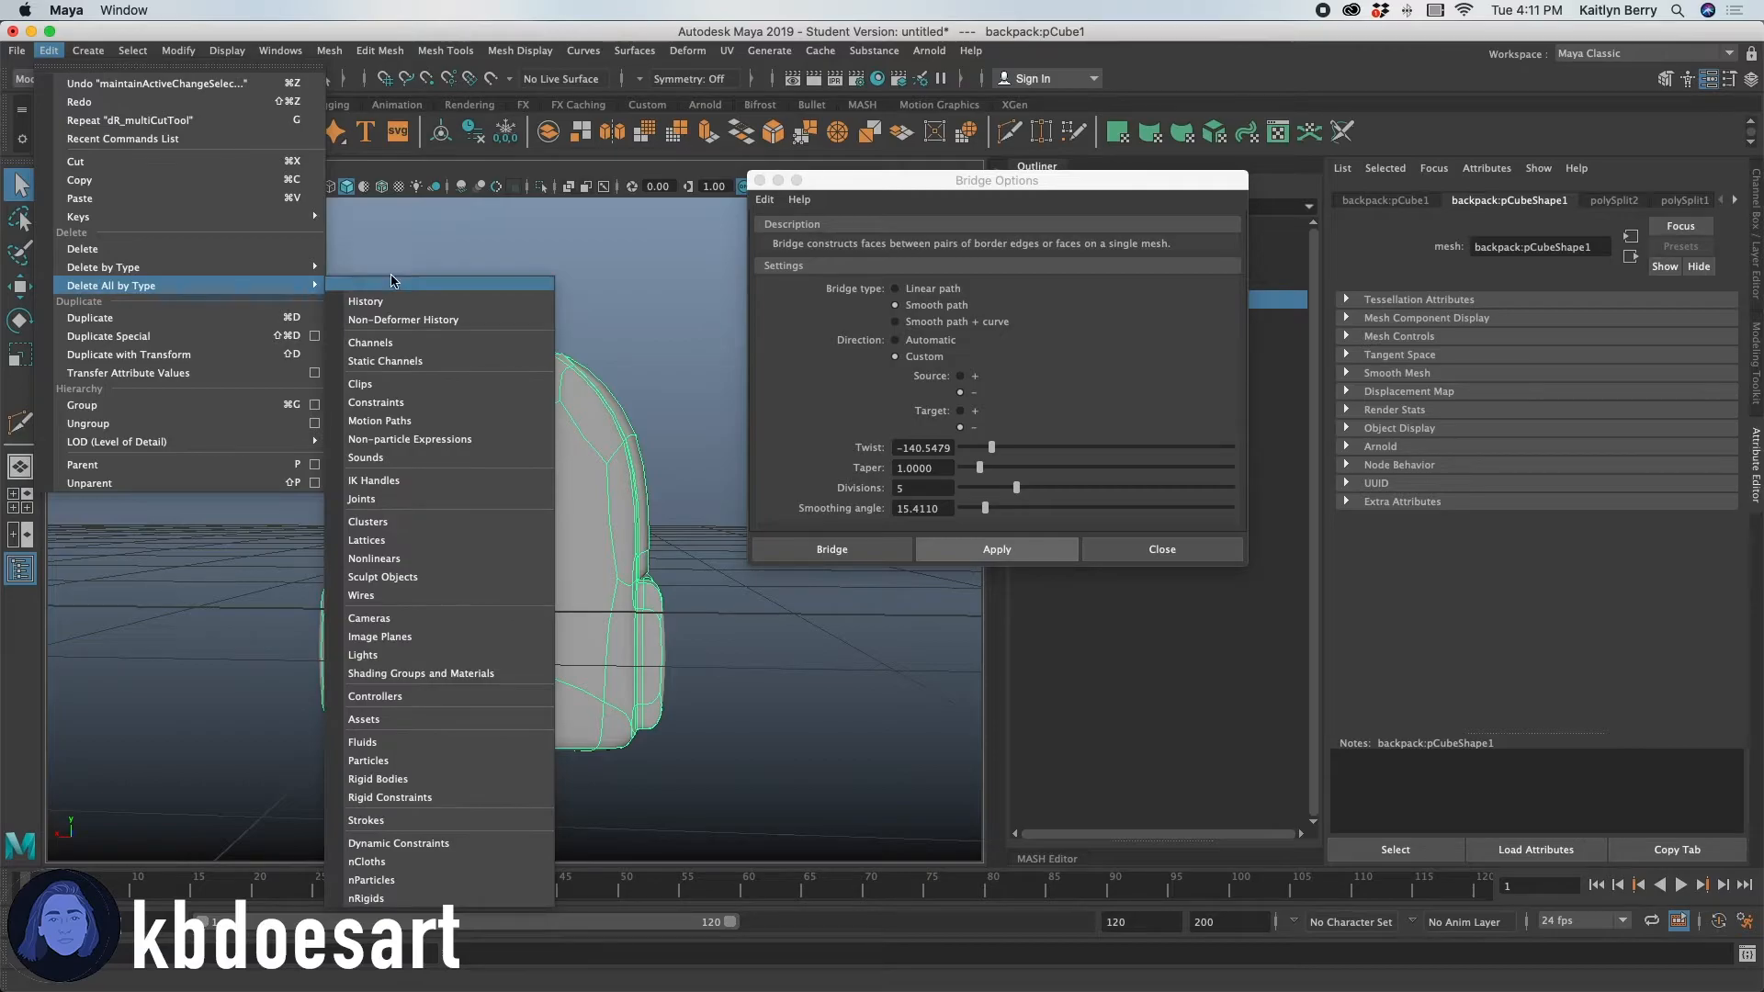
pyautogui.click(418, 319)
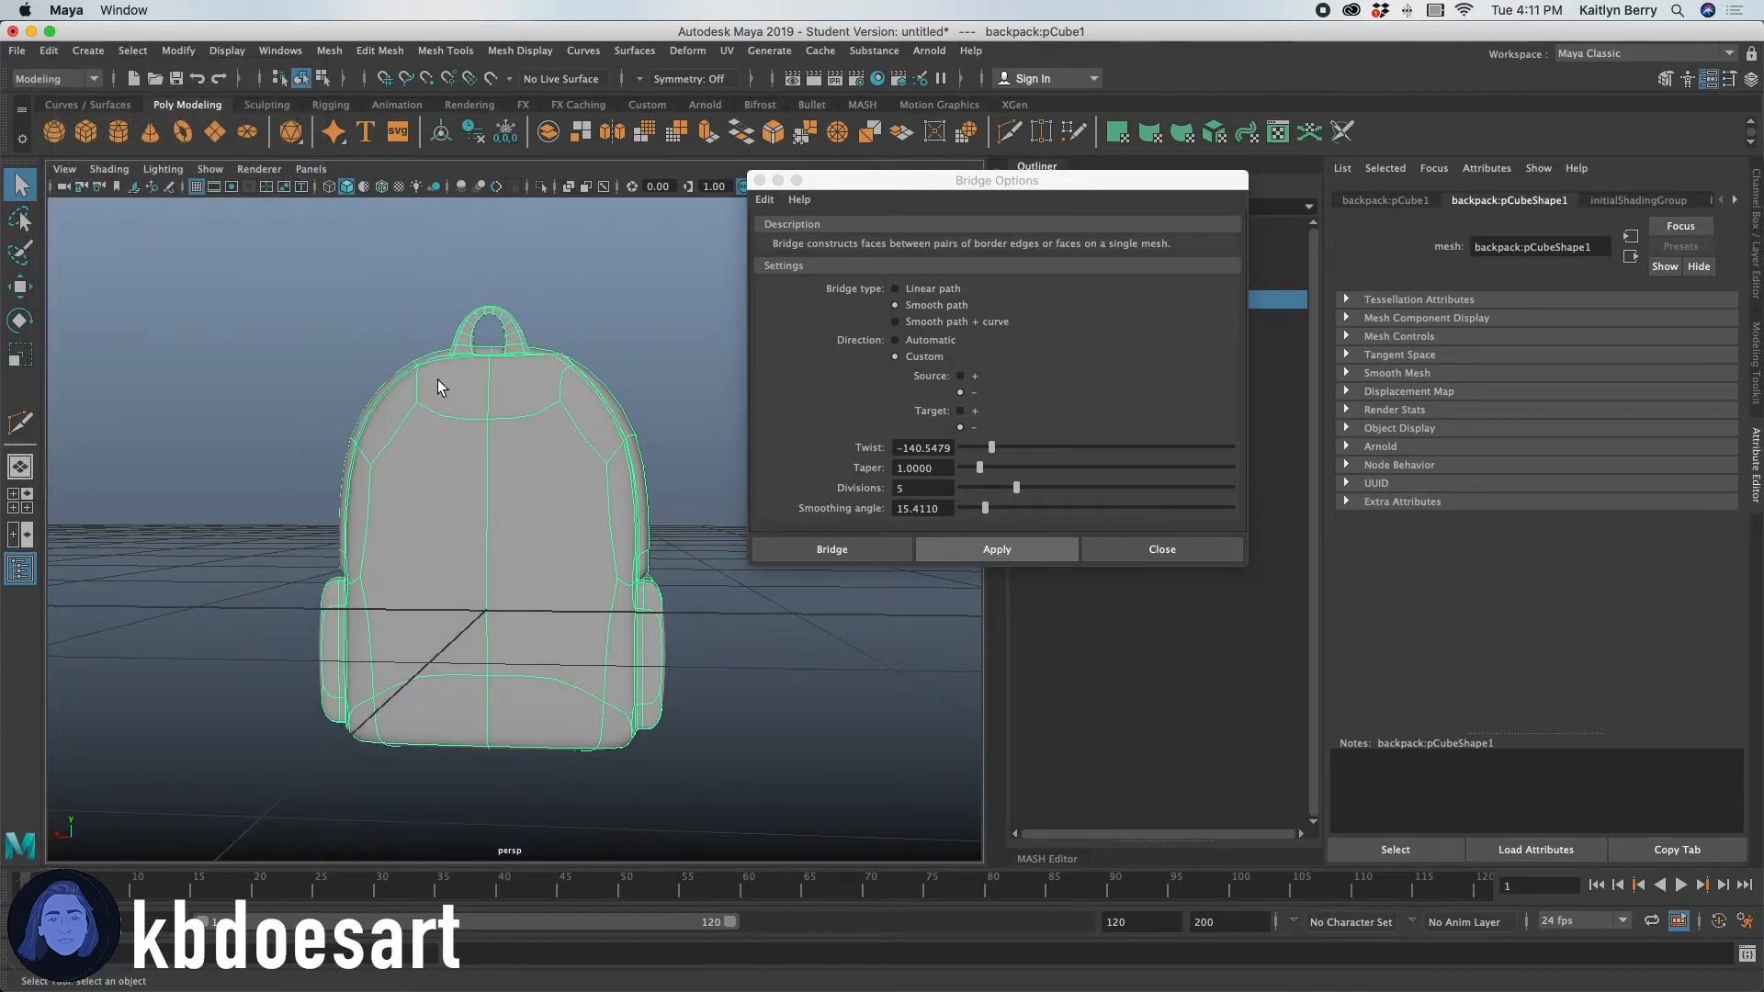
# Select an upper slanted face and a lower corner face on one side of the back, and reset the Bridge options to defaults.
pyautogui.keyDown('alt'); pyautogui.moveTo(407, 495); pyautogui.dragTo(404, 411); pyautogui.keyUp('alt')
pyautogui.moveTo(403, 379); pyautogui.dragTo(401, 421, button='right')
pyautogui.click(400, 416)
pyautogui.keyDown('shift'); pyautogui.click(374, 721); pyautogui.keyUp('shift')
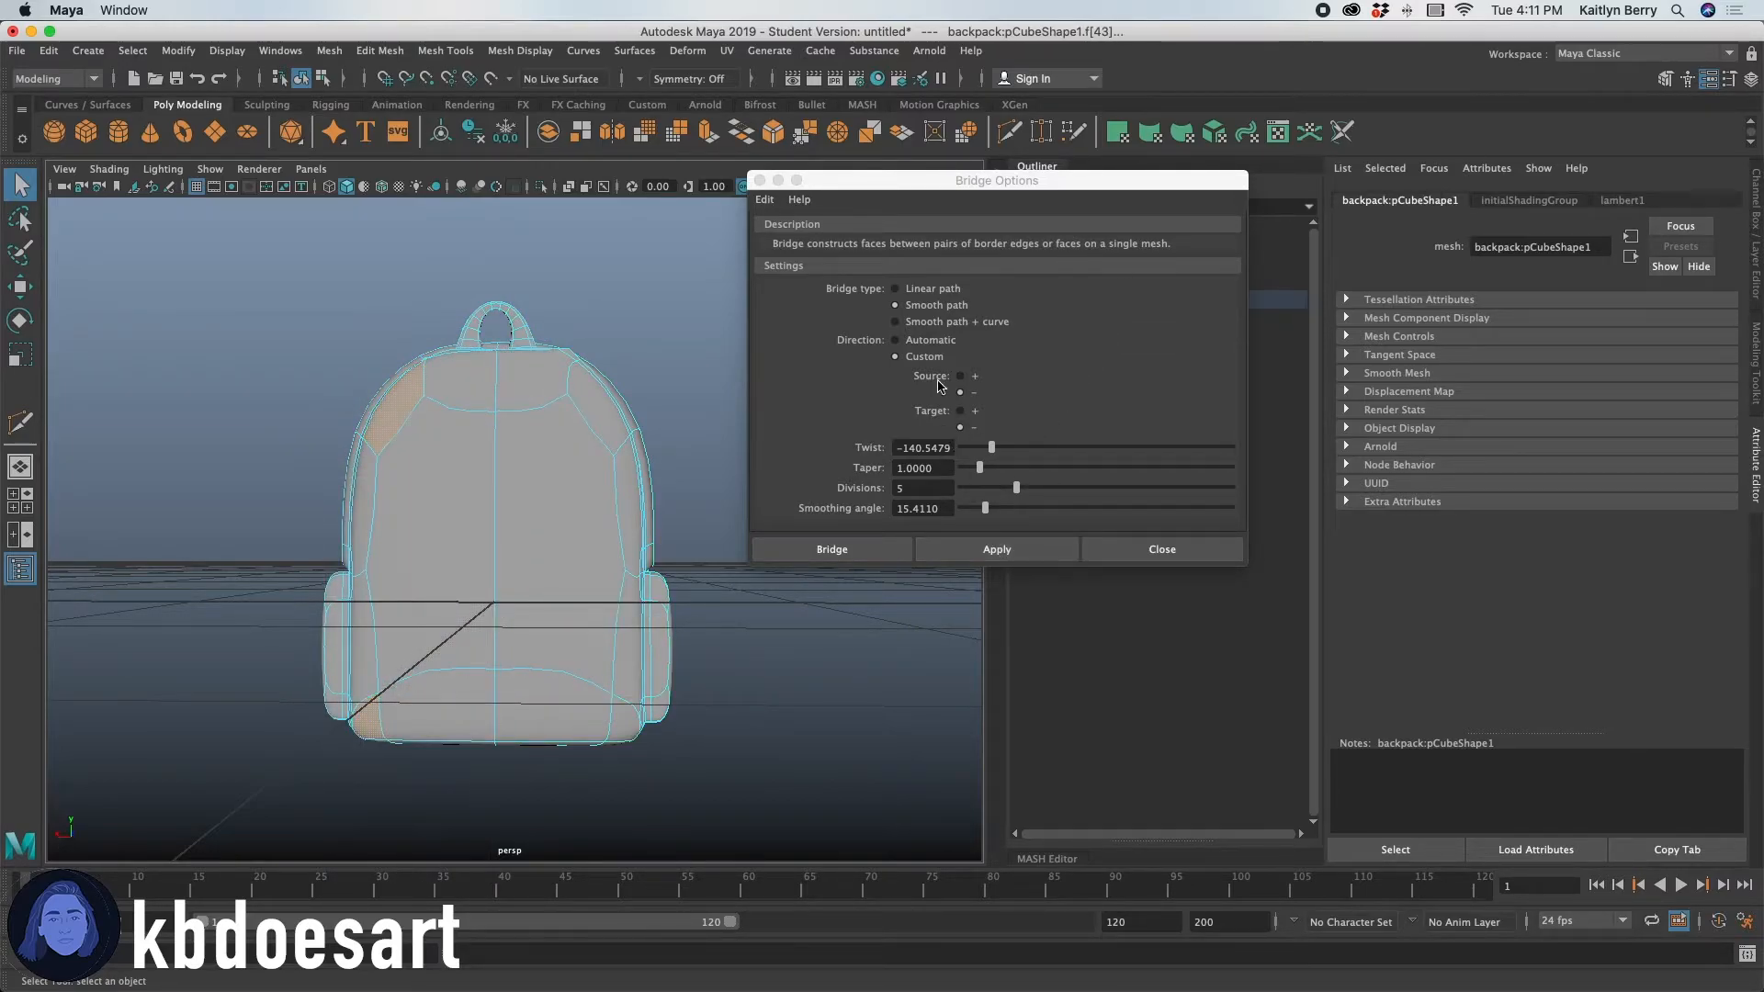
pyautogui.click(765, 199)
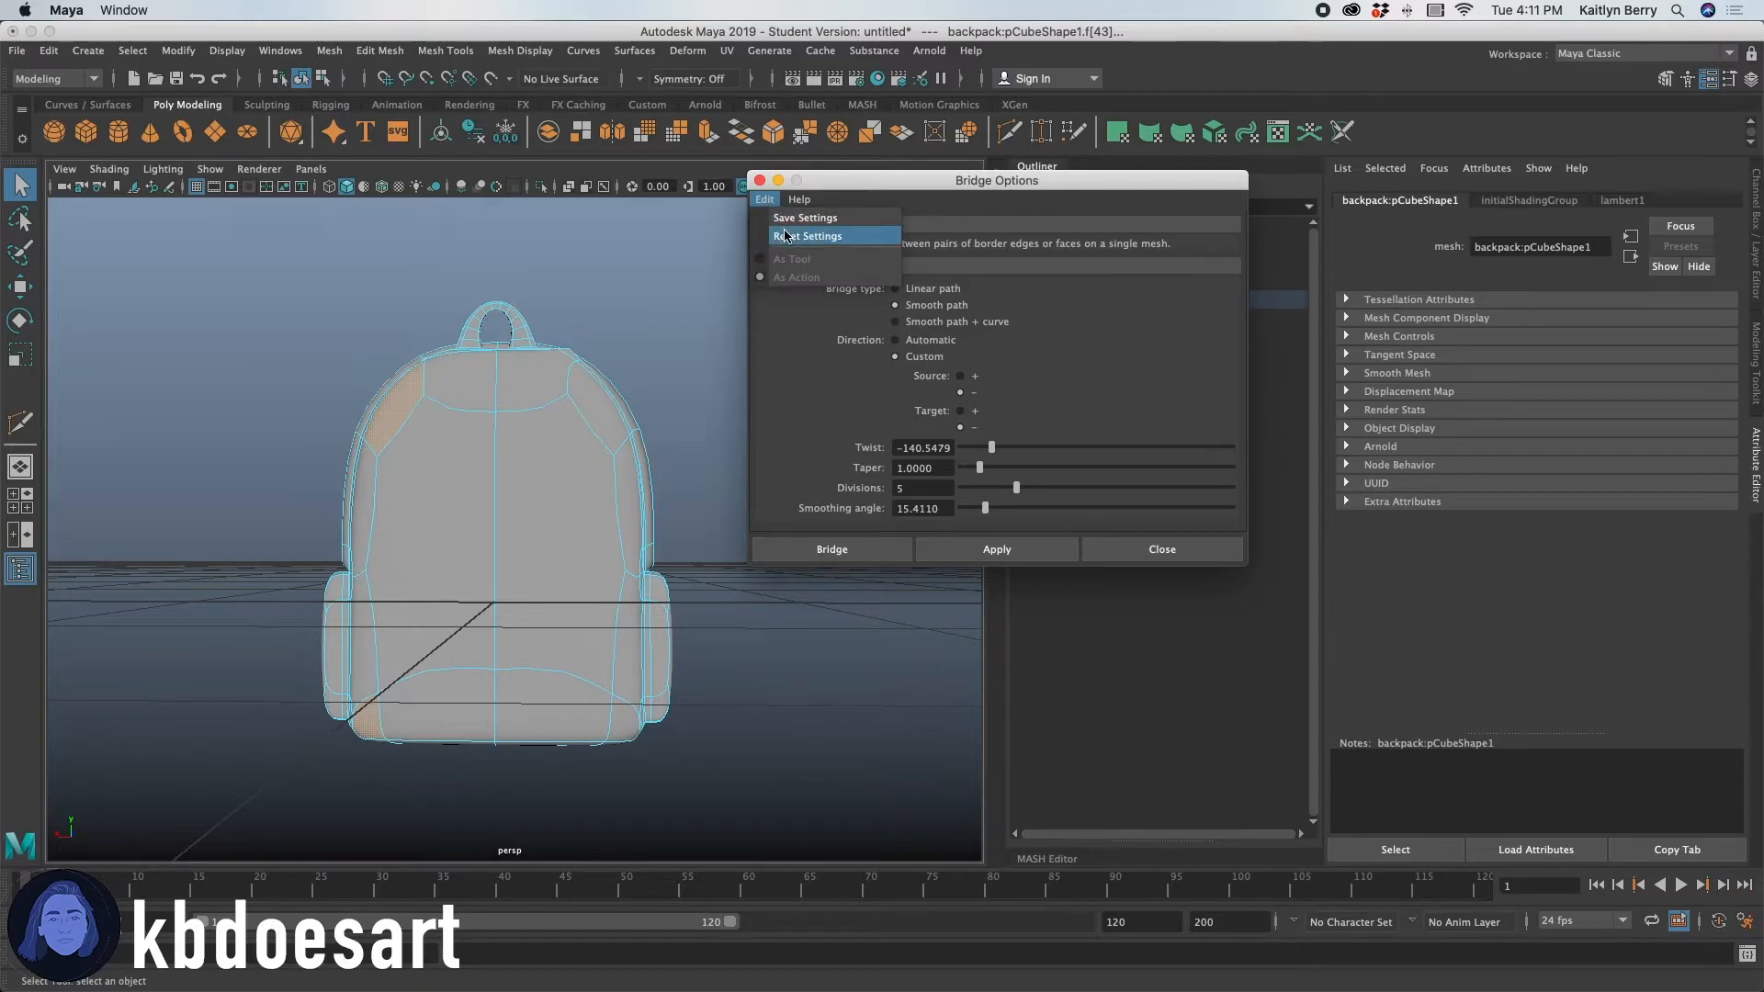
pyautogui.click(781, 230)
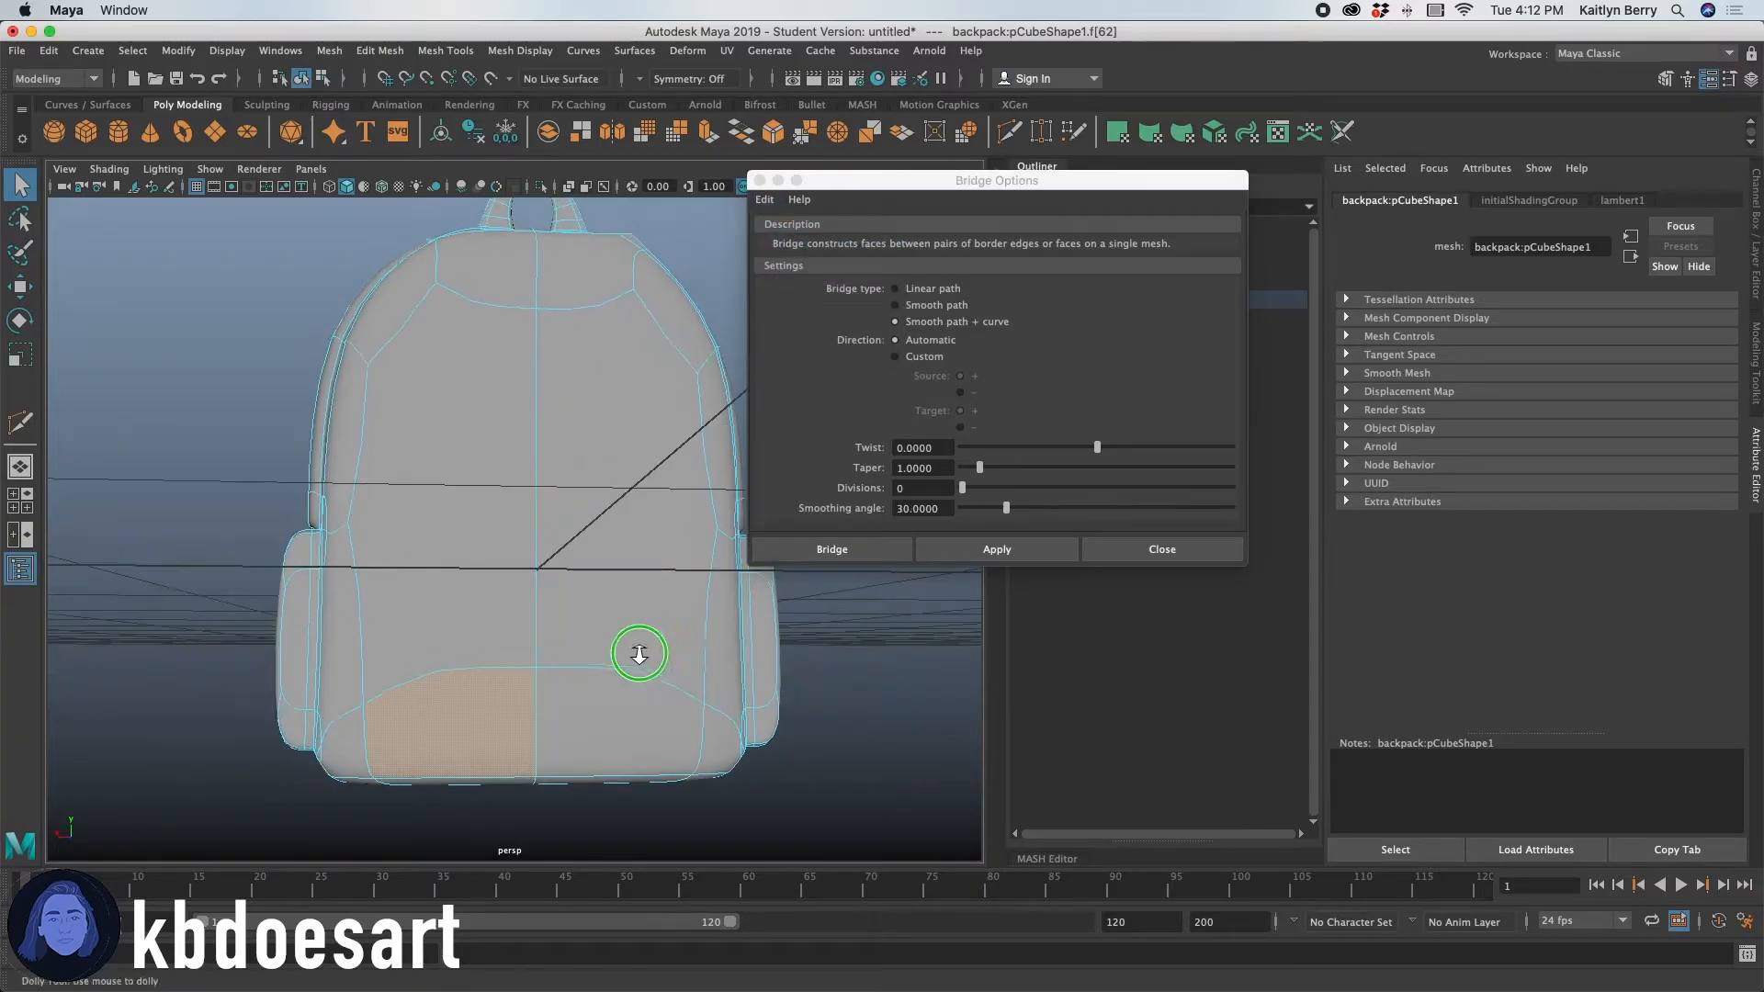
# Extrude the bottom strip face on one half of the back with a 0.01 offset, narrow it and shift it outward.
pyautogui.hotkey('ctrl', 'e')
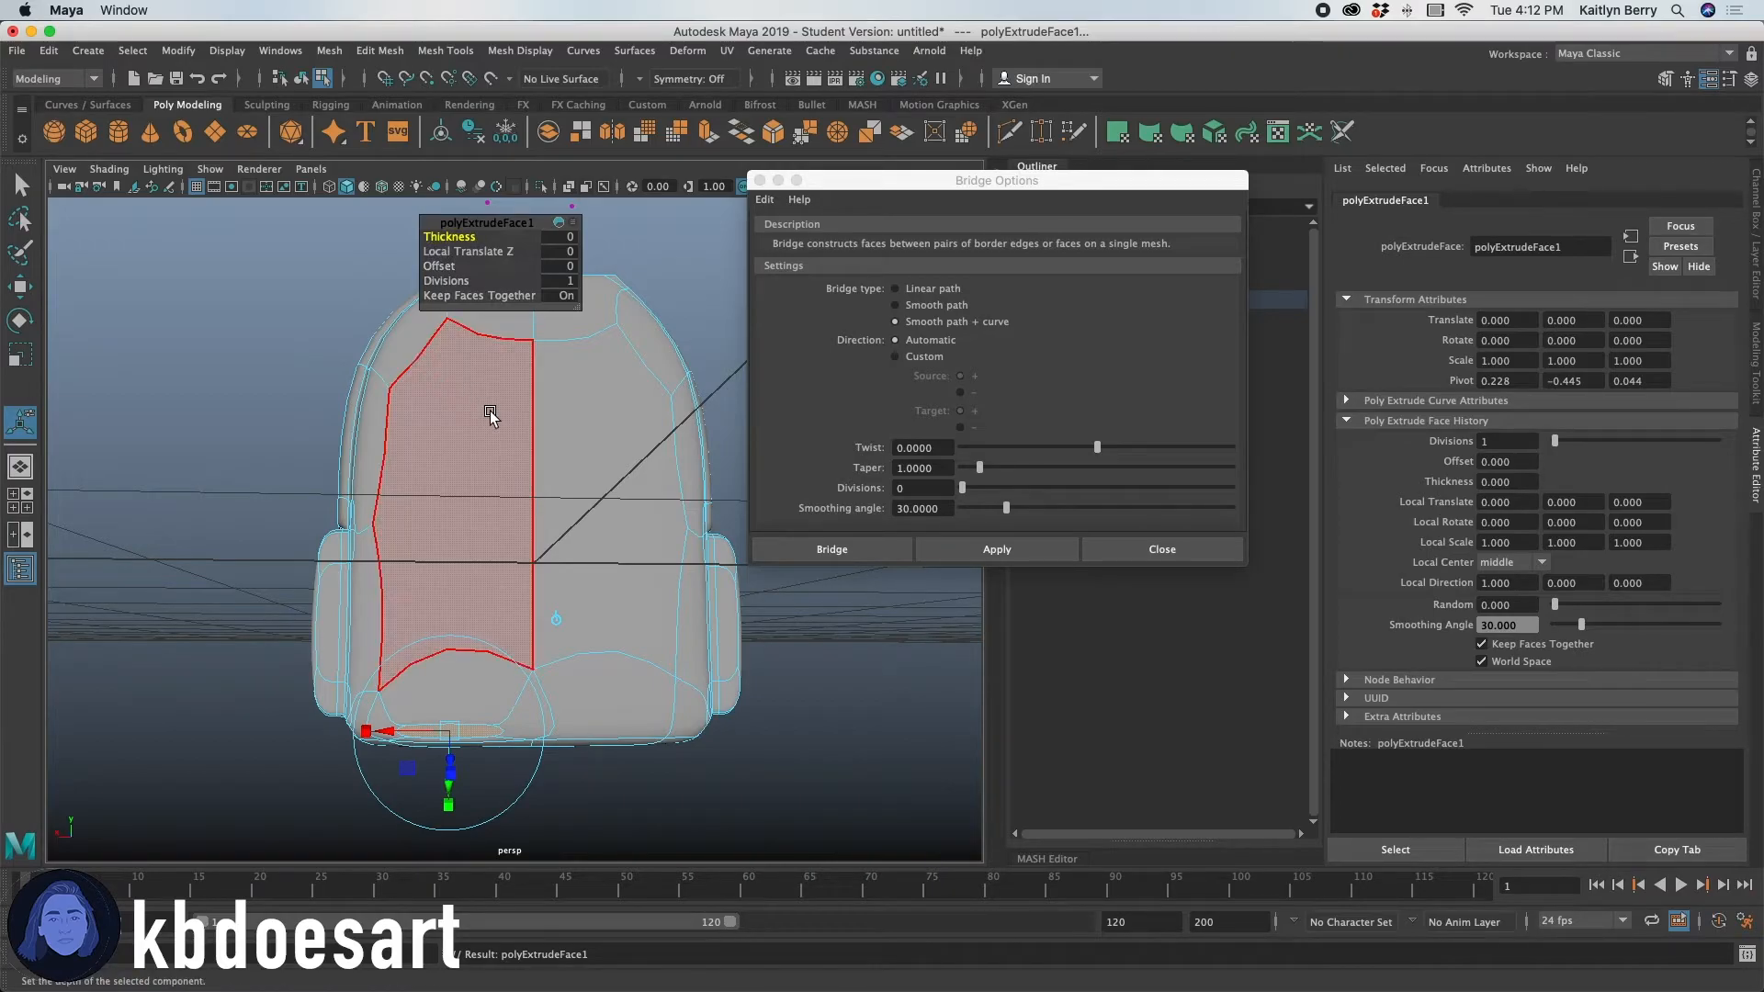
pyautogui.press('1')
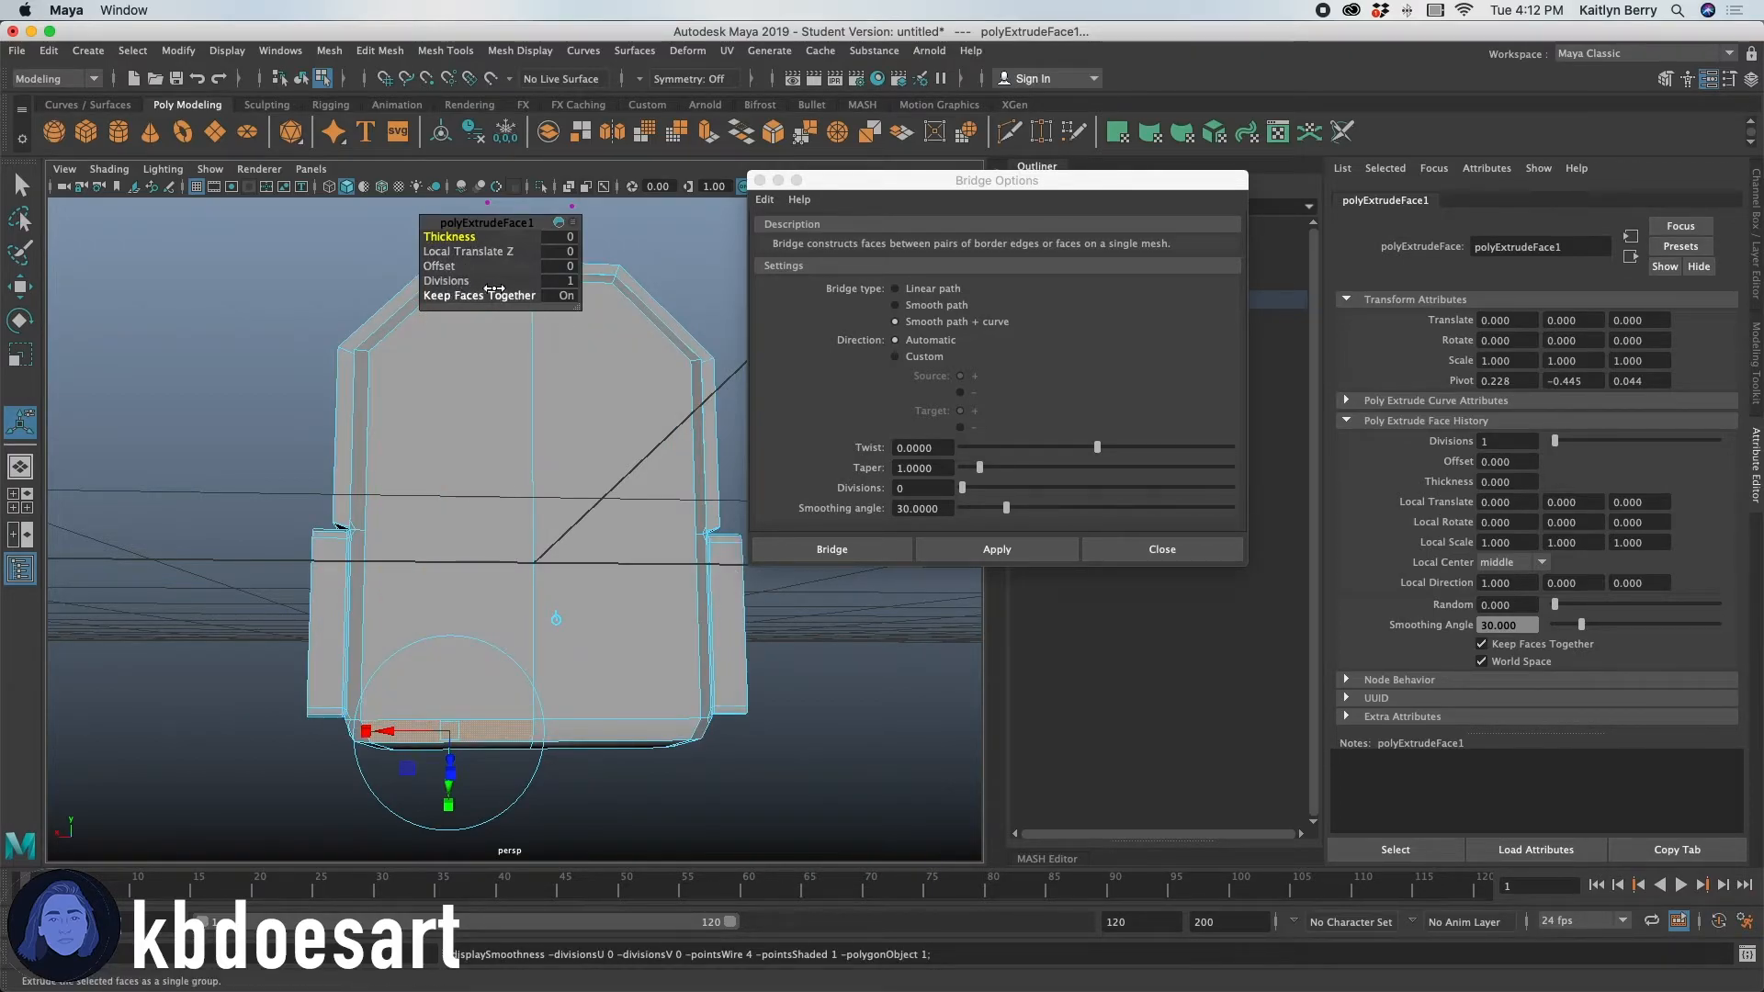
pyautogui.moveTo(445, 267); pyautogui.dragTo(448, 269)
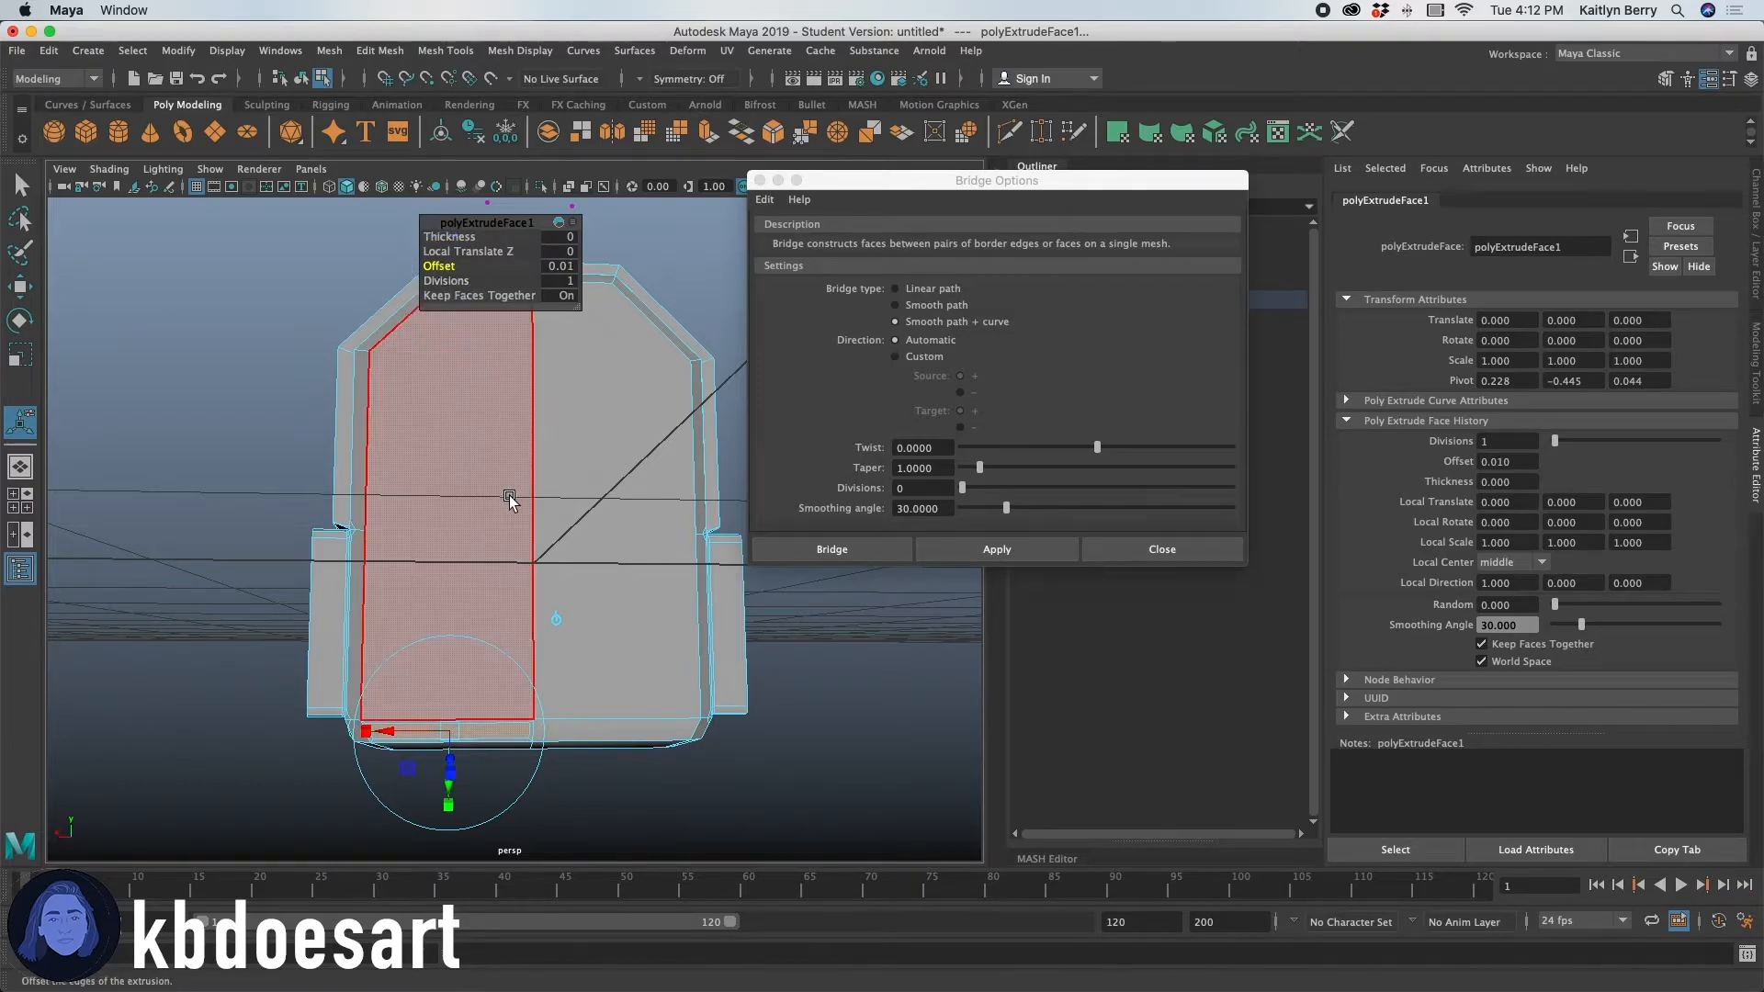
pyautogui.press('r')
pyautogui.moveTo(409, 730); pyautogui.dragTo(447, 735)
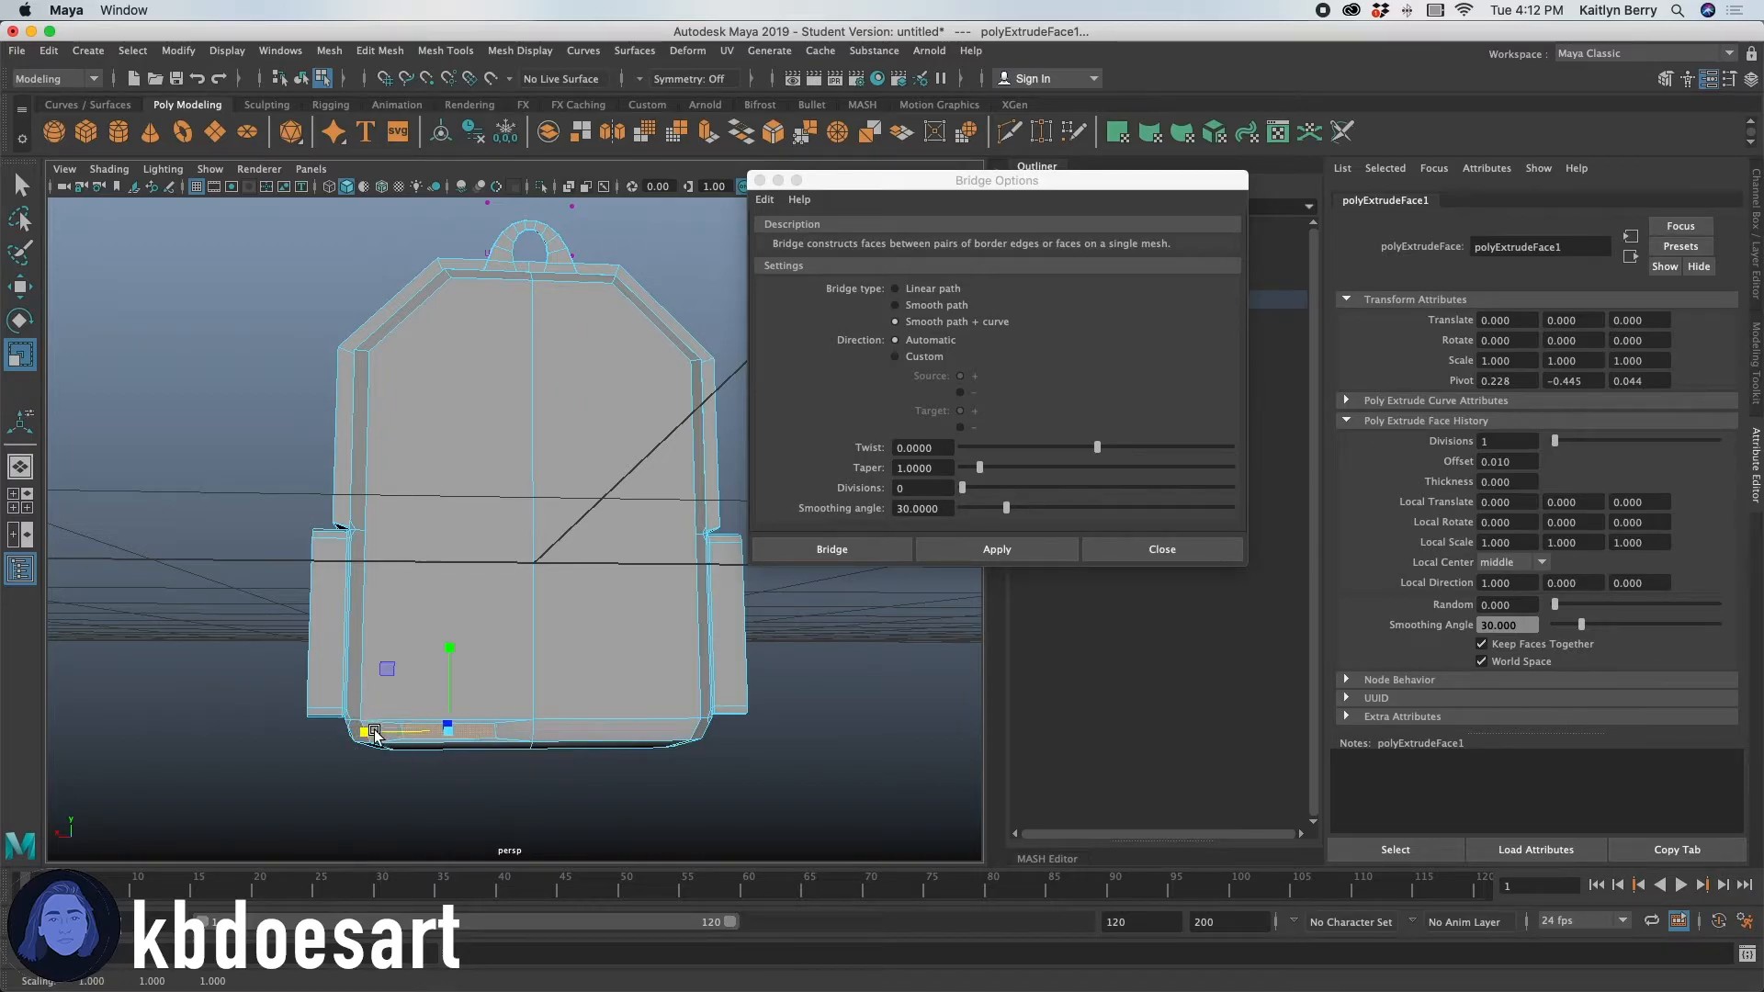
pyautogui.press('w')
pyautogui.moveTo(374, 734); pyautogui.dragTo(372, 735)
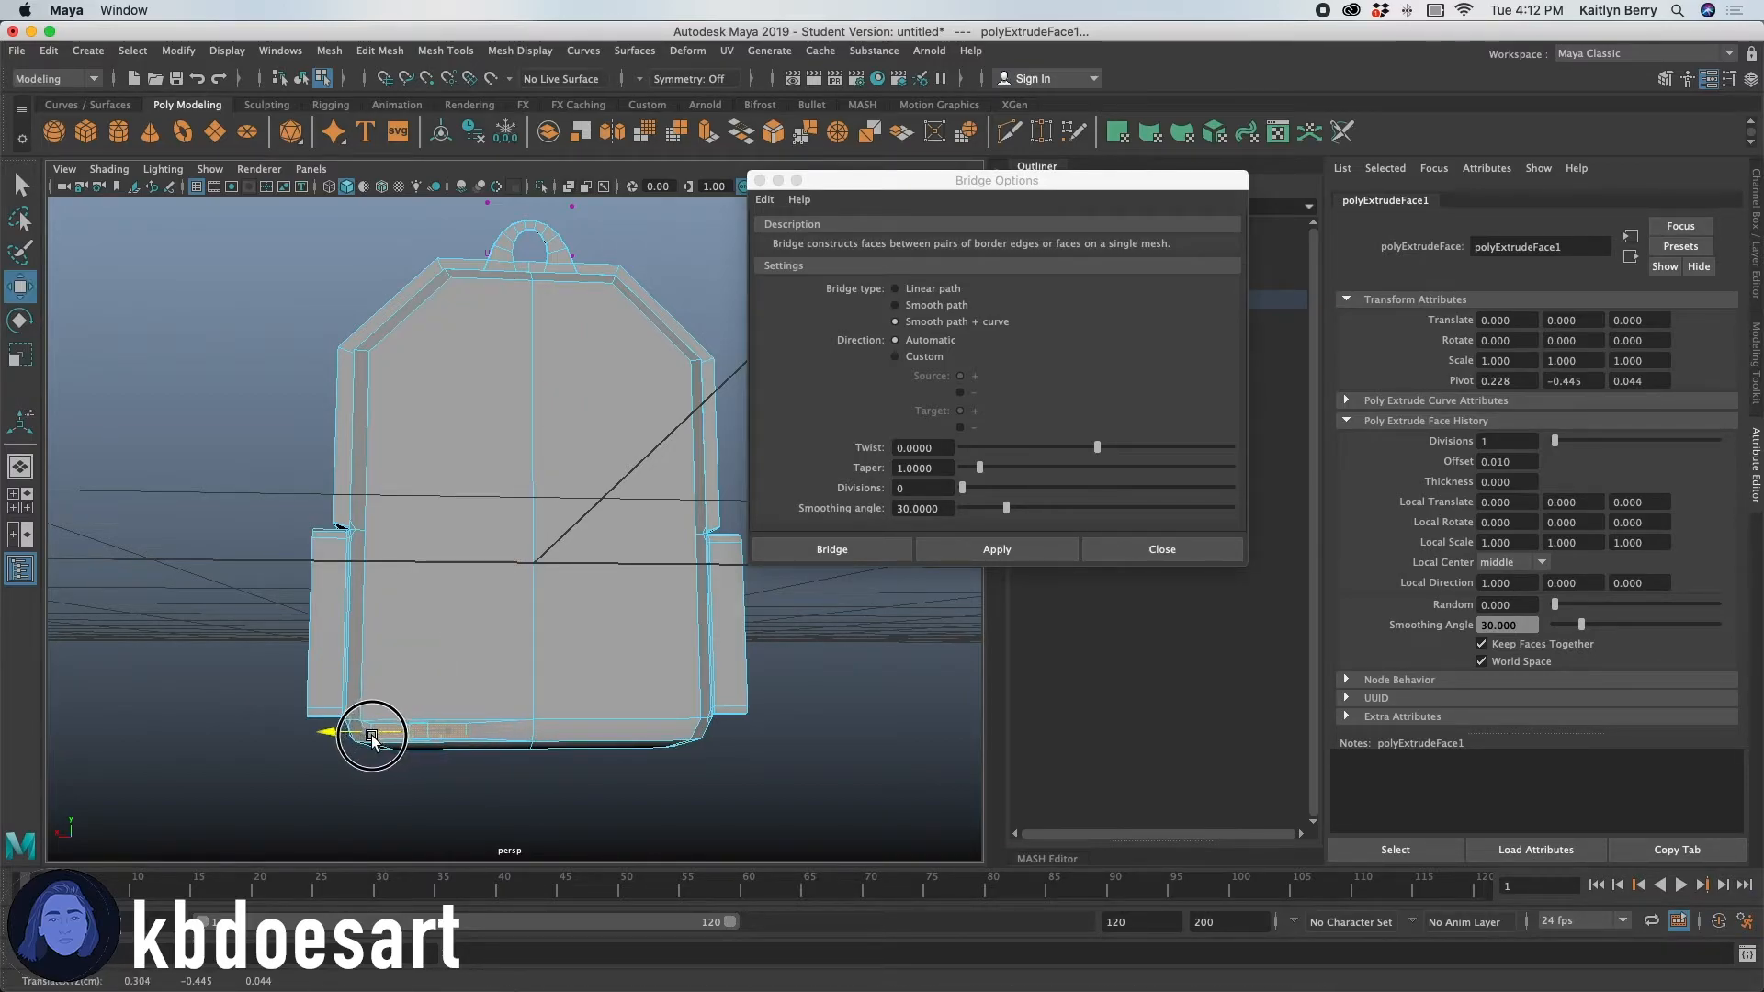
# Extrude the bottom strip face on the other half with a 0.01 offset, narrow it and shift it outward to match.
pyautogui.click(630, 739)
pyautogui.hotkey('ctrl', 'e')
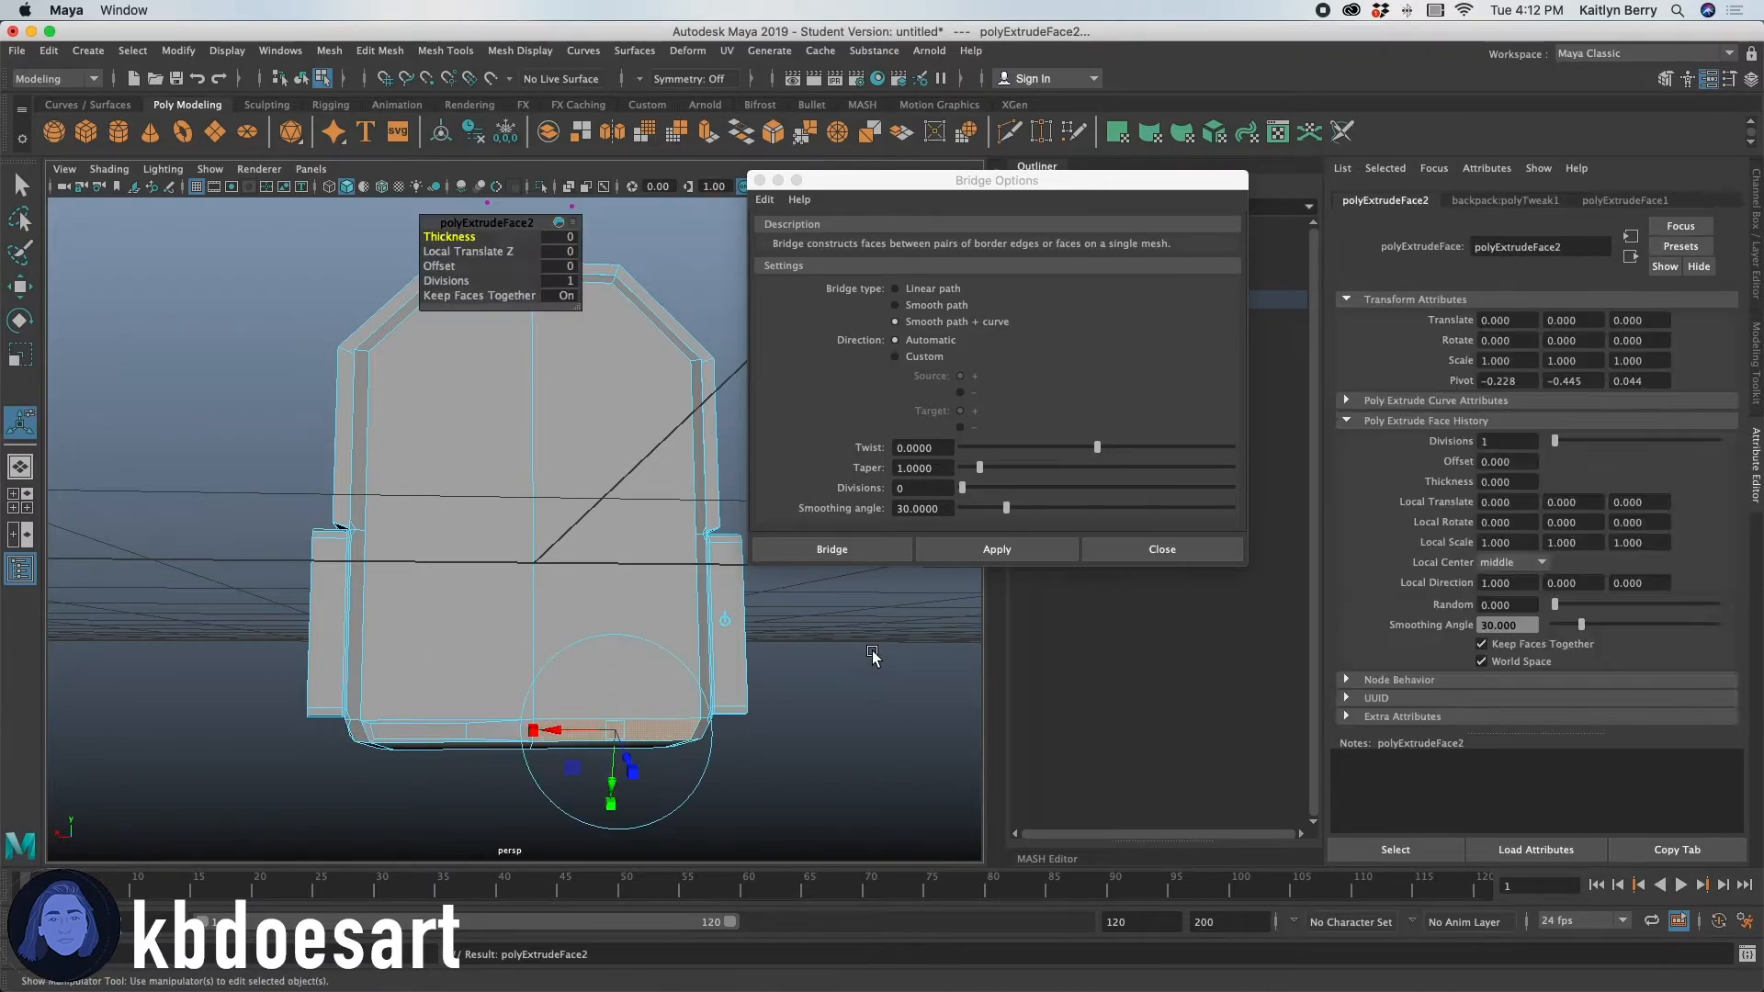
pyautogui.click(442, 267)
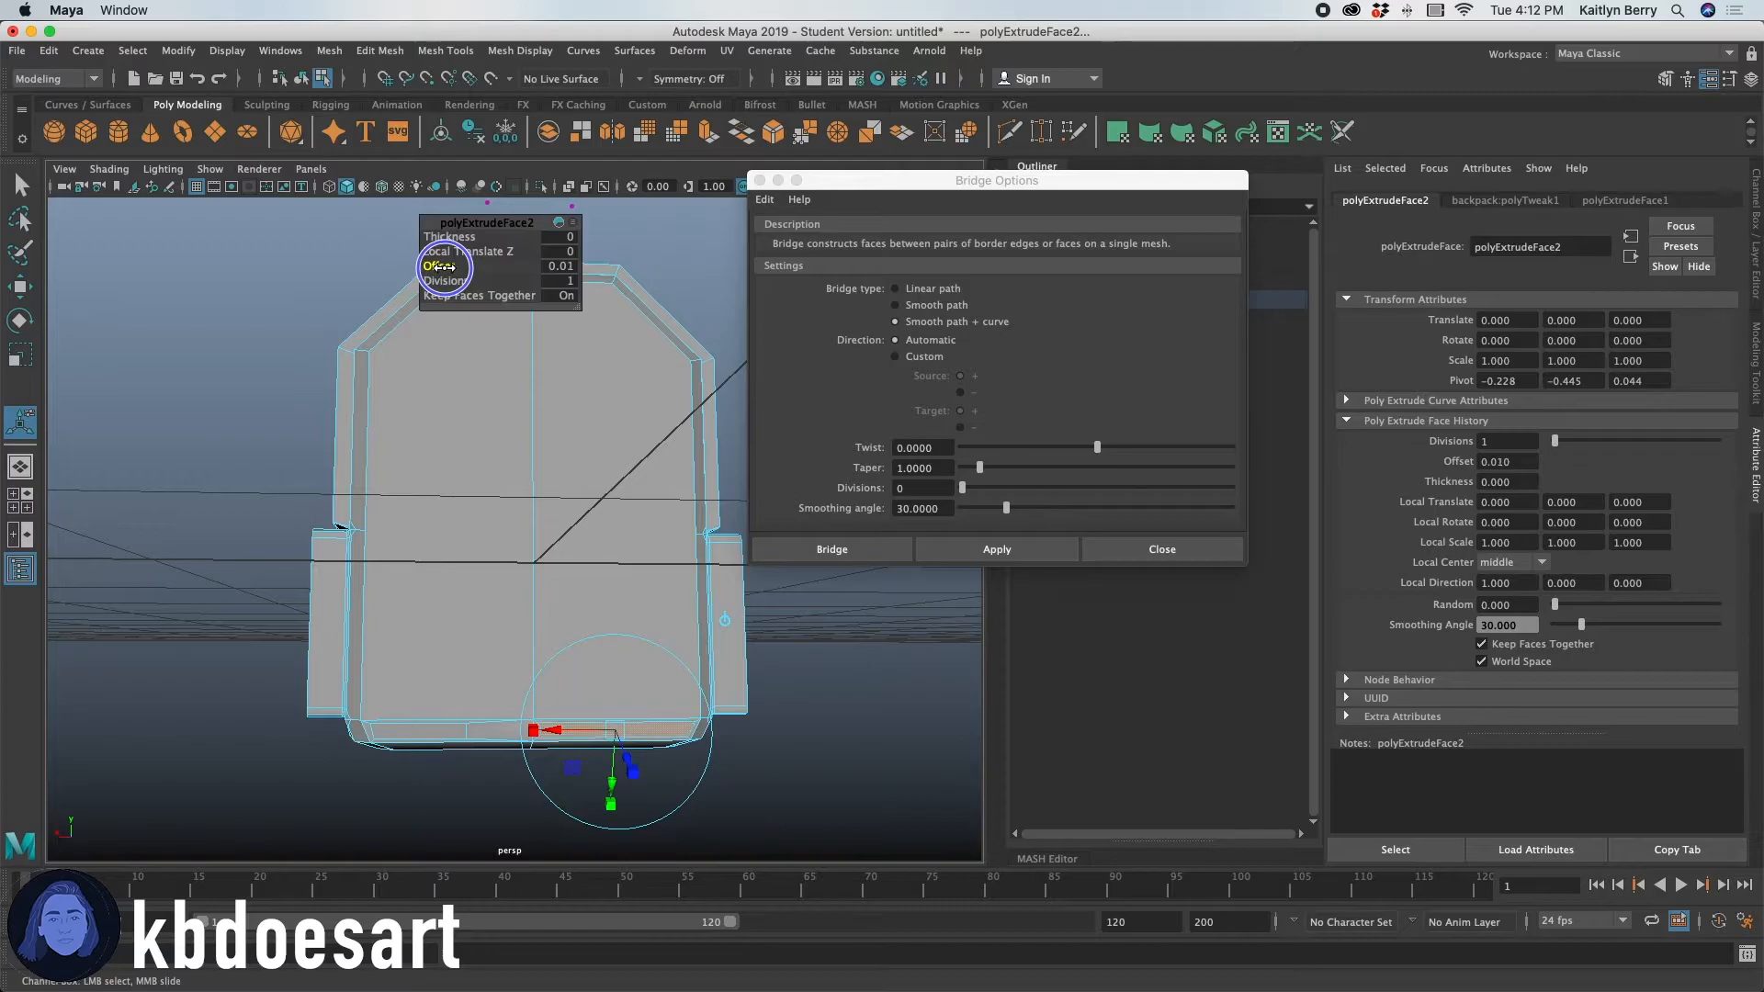
pyautogui.press('r')
pyautogui.moveTo(535, 732); pyautogui.dragTo(539, 731)
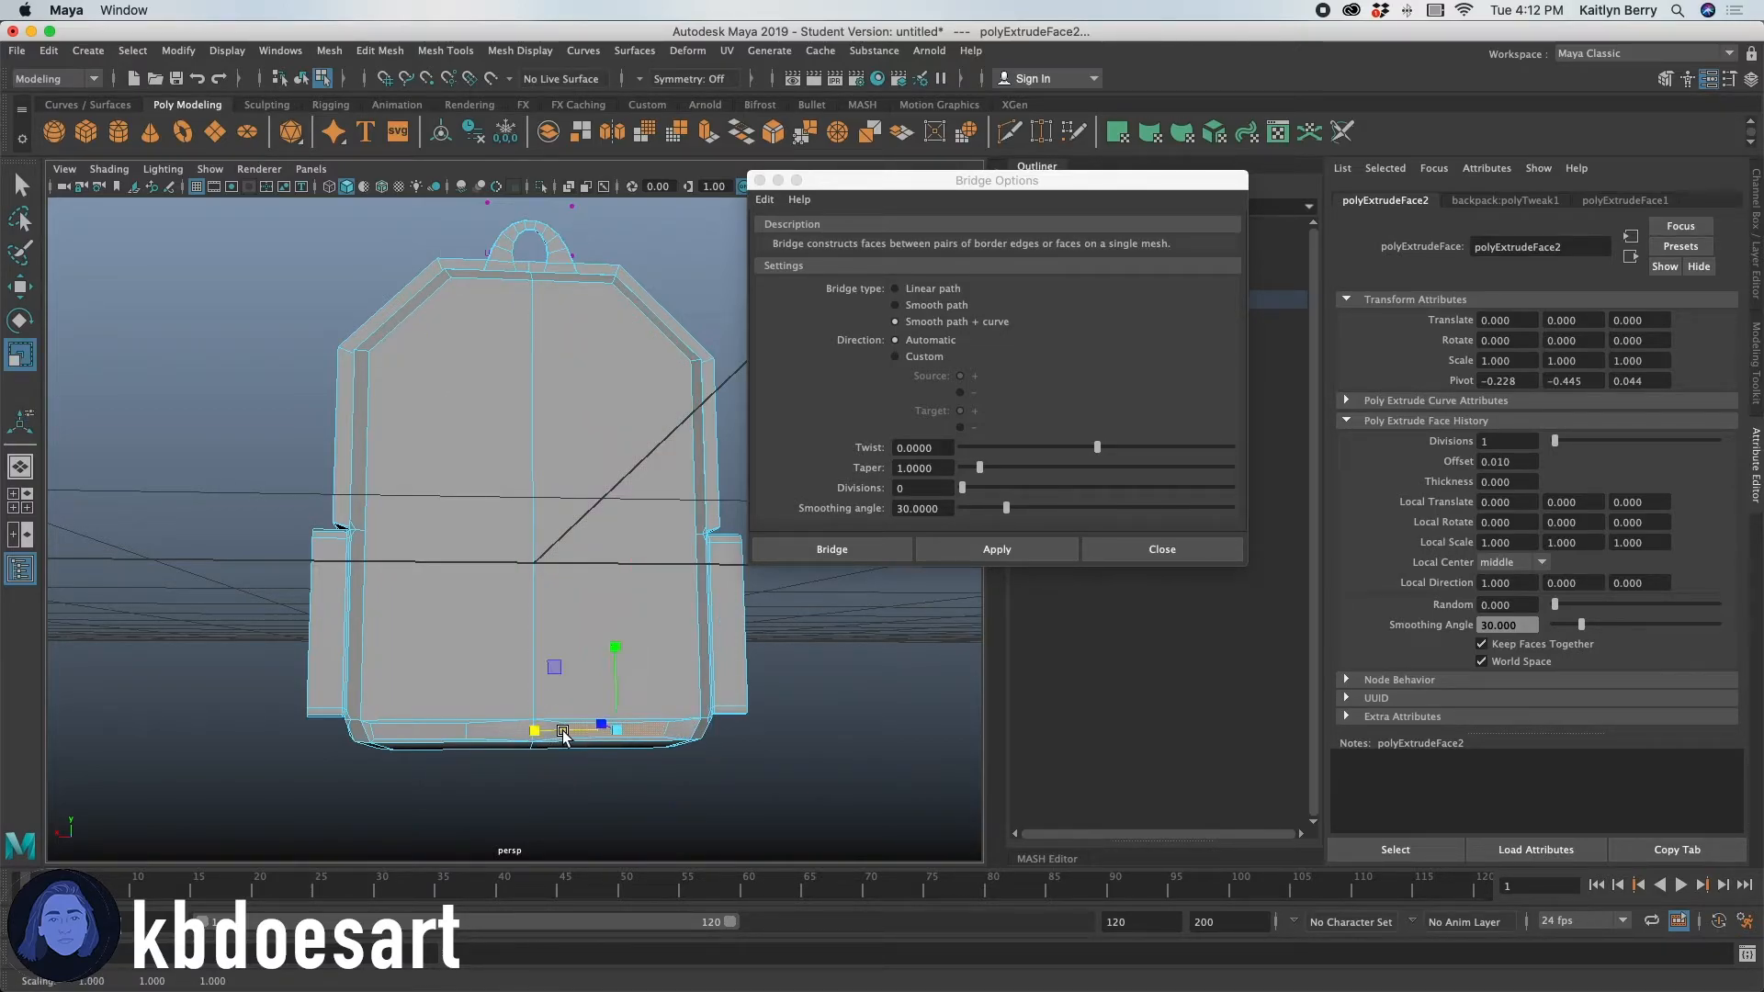
pyautogui.press('w')
pyautogui.moveTo(544, 731); pyautogui.dragTo(549, 732)
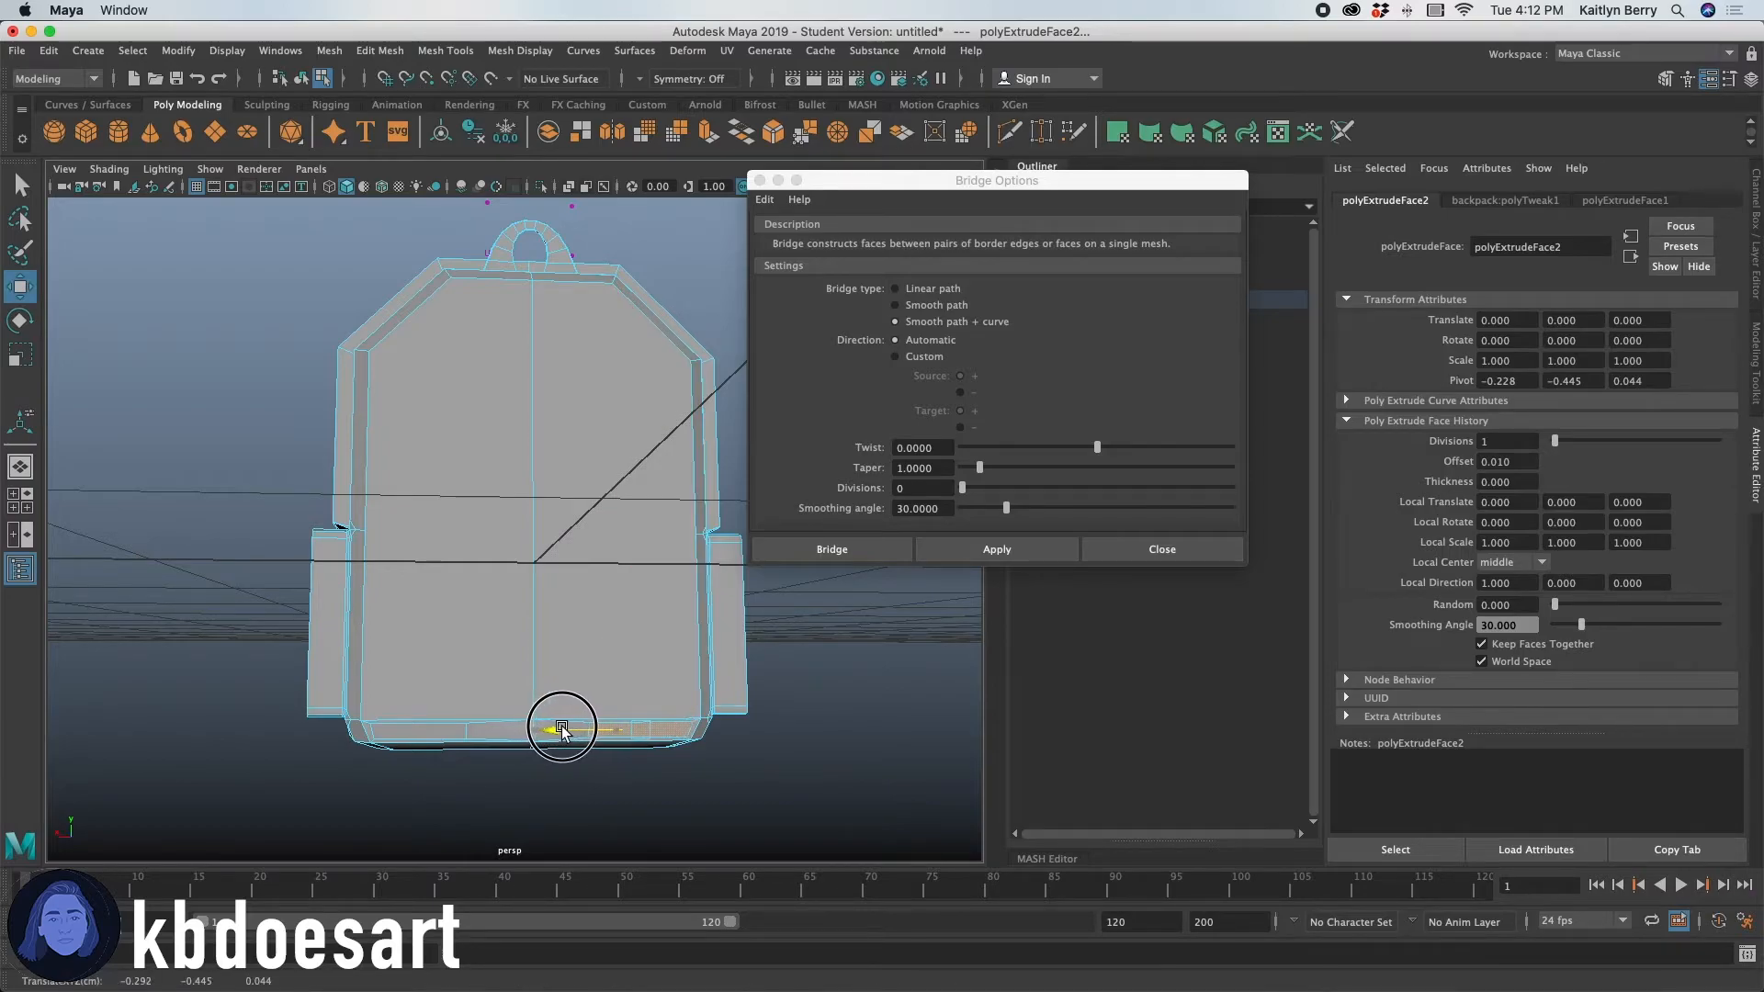
# Try to bridge the upper slanted face and the inset bottom face on one half of the back using the default settings.
pyautogui.click(587, 407)
pyautogui.click(652, 333)
pyautogui.keyDown('alt'); pyautogui.moveTo(654, 397); pyautogui.dragTo(603, 515); pyautogui.keyUp('alt')
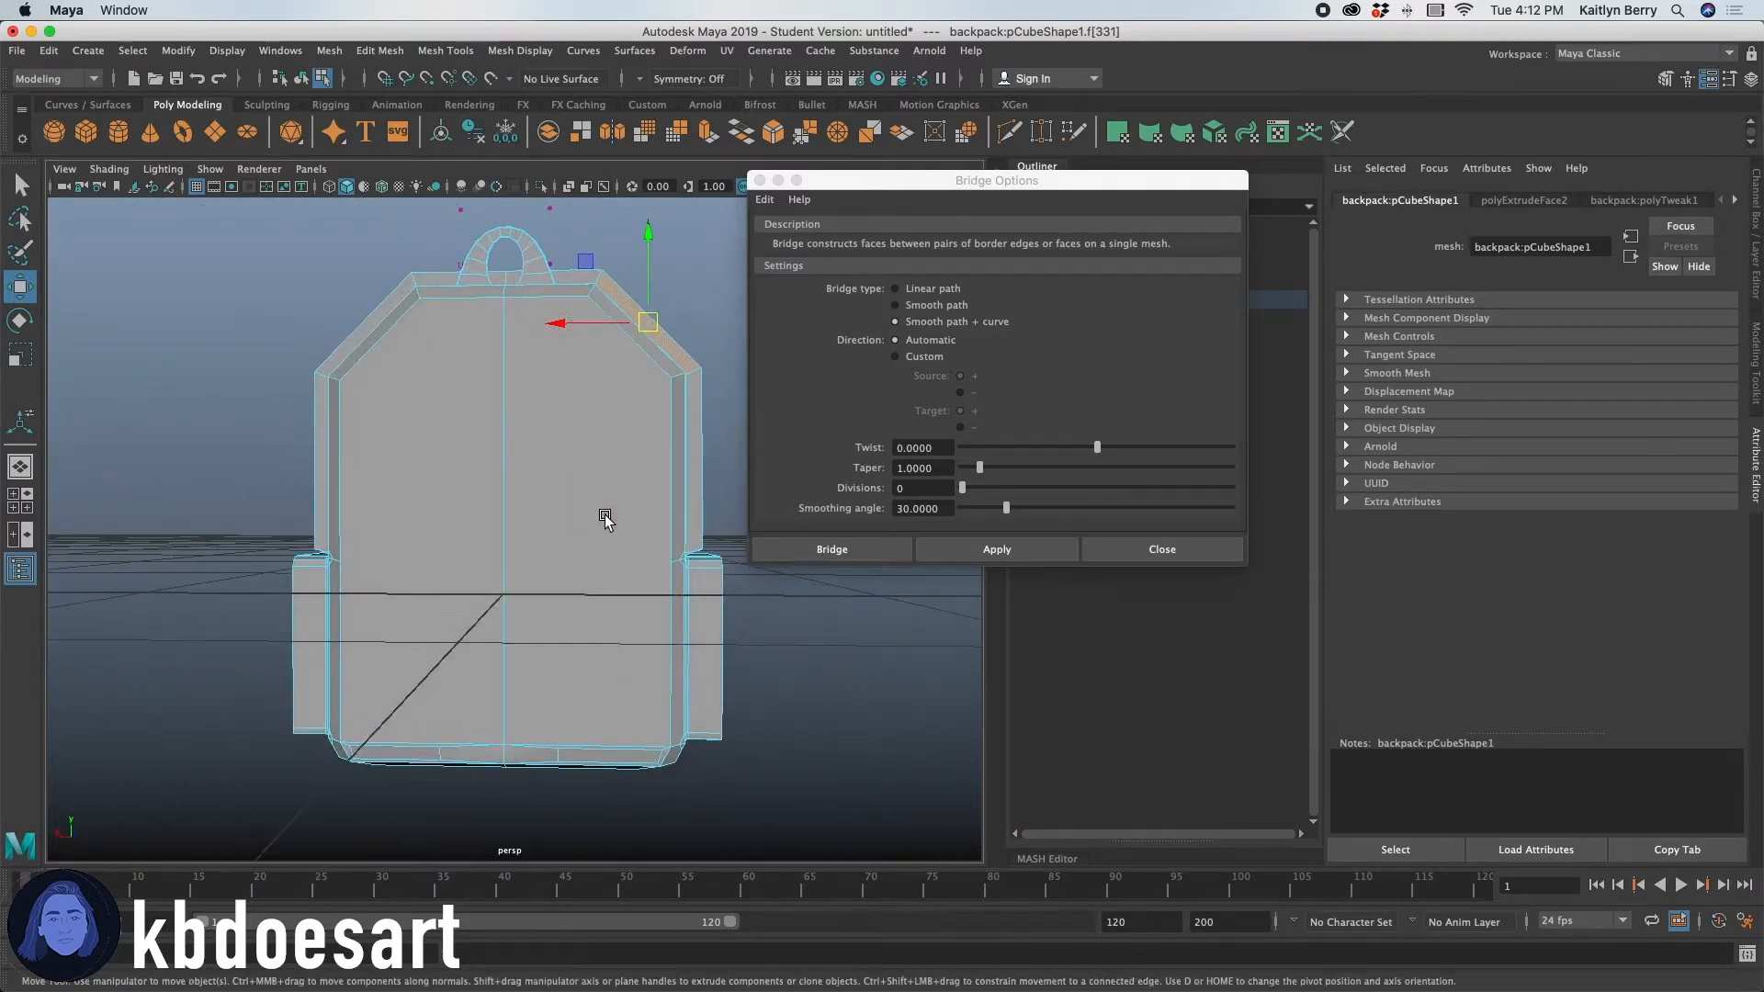
pyautogui.keyDown('shift'); pyautogui.click(633, 755); pyautogui.keyUp('shift')
pyautogui.click(965, 549)
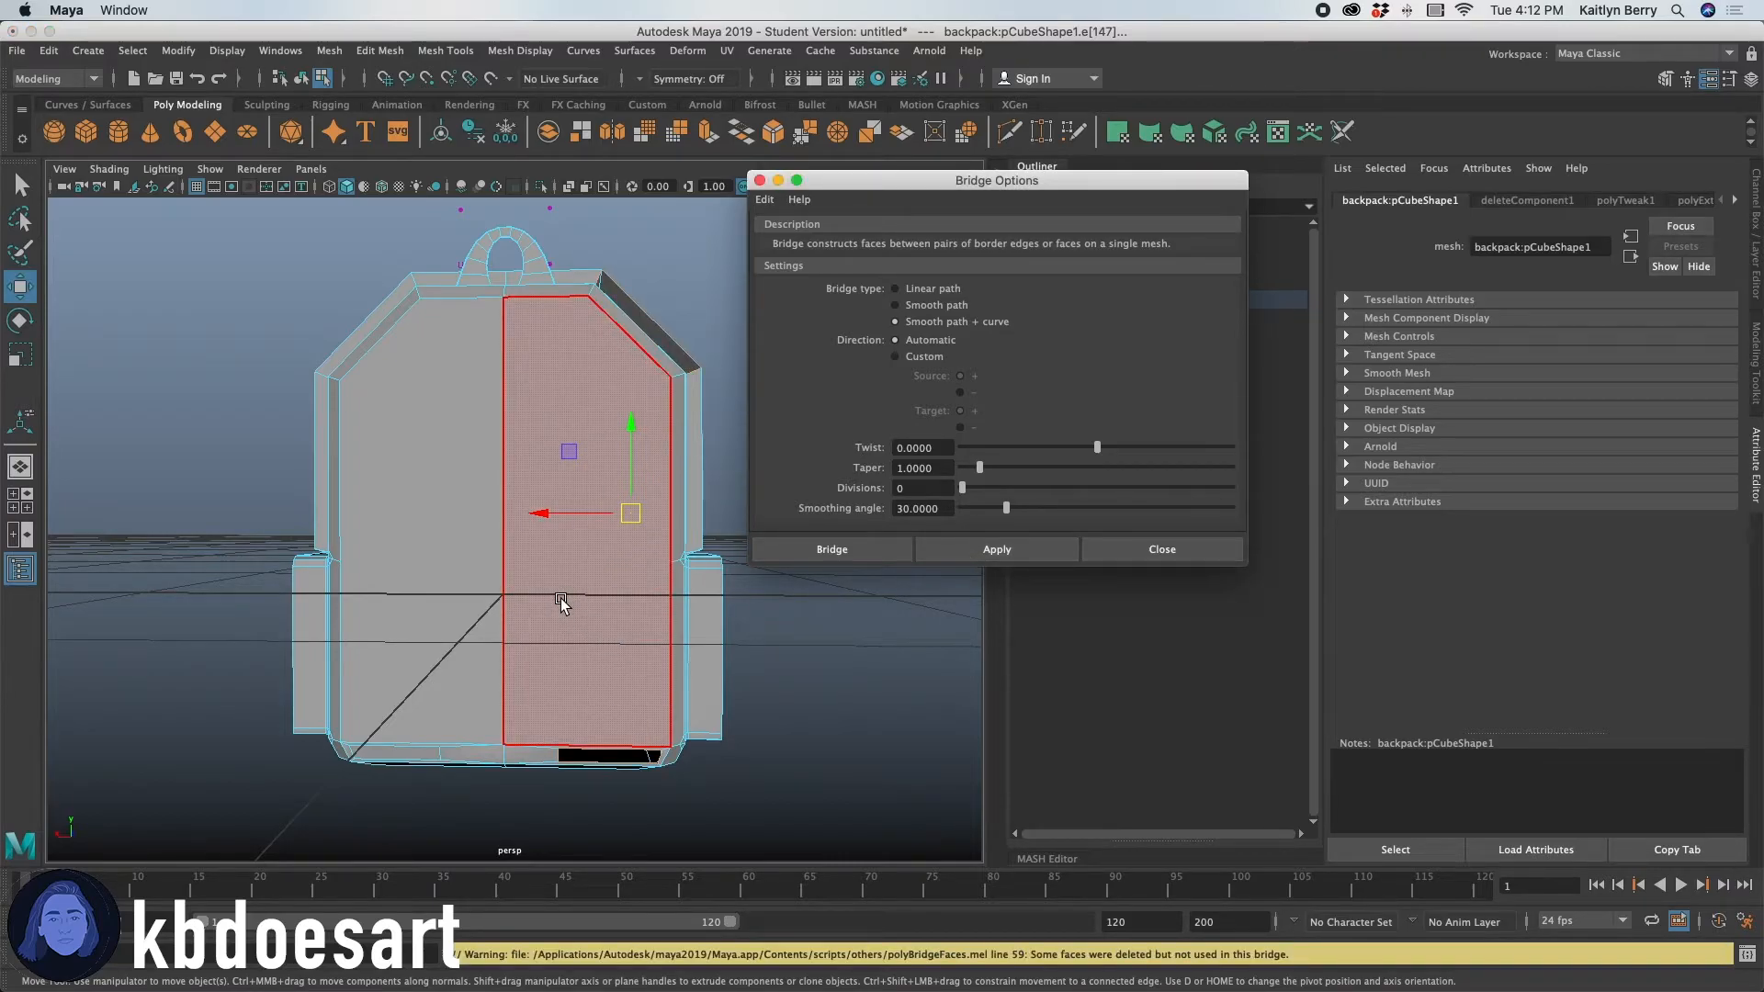
pyautogui.press('super+z')
# Select the slanted upper face and inset bottom face on the opposite half, try an automatic-direction bridge and undo it.
pyautogui.keyDown('alt'); pyautogui.moveTo(315, 459); pyautogui.dragTo(395, 454); pyautogui.keyUp('alt')
pyautogui.click(397, 396)
pyautogui.keyDown('alt'); pyautogui.moveTo(436, 636); pyautogui.dragTo(434, 600); pyautogui.keyUp('alt')
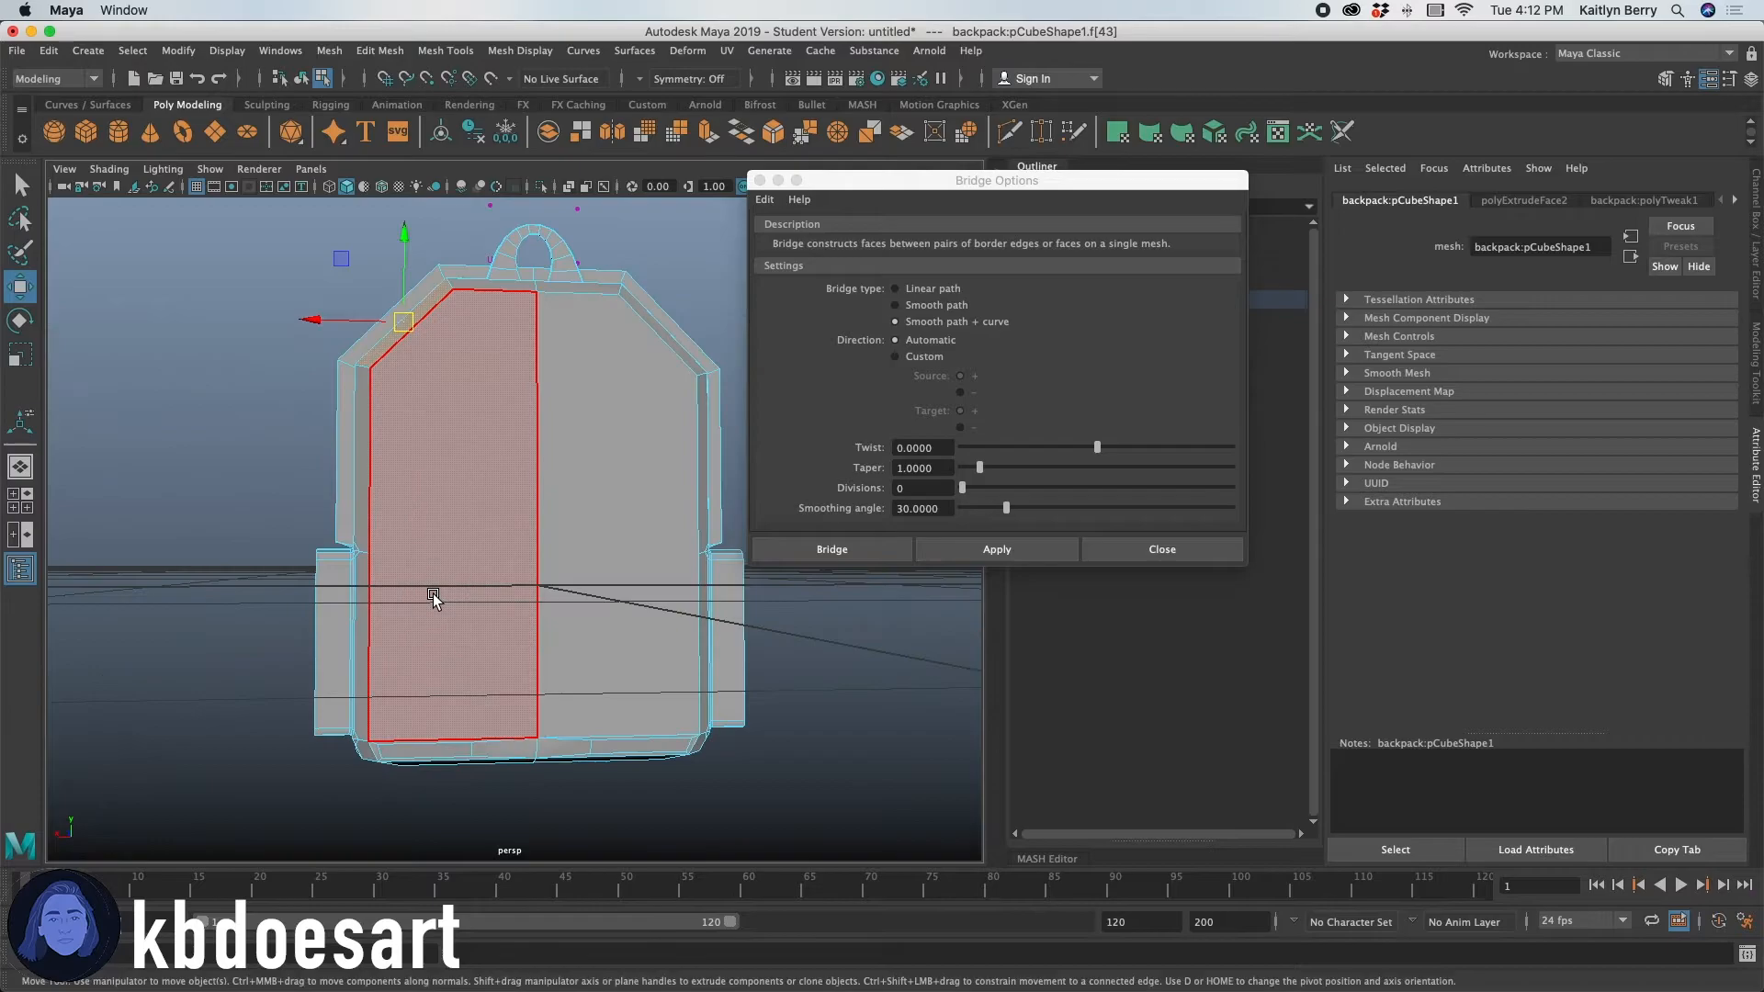
pyautogui.keyDown('shift'); pyautogui.click(447, 751); pyautogui.keyUp('shift')
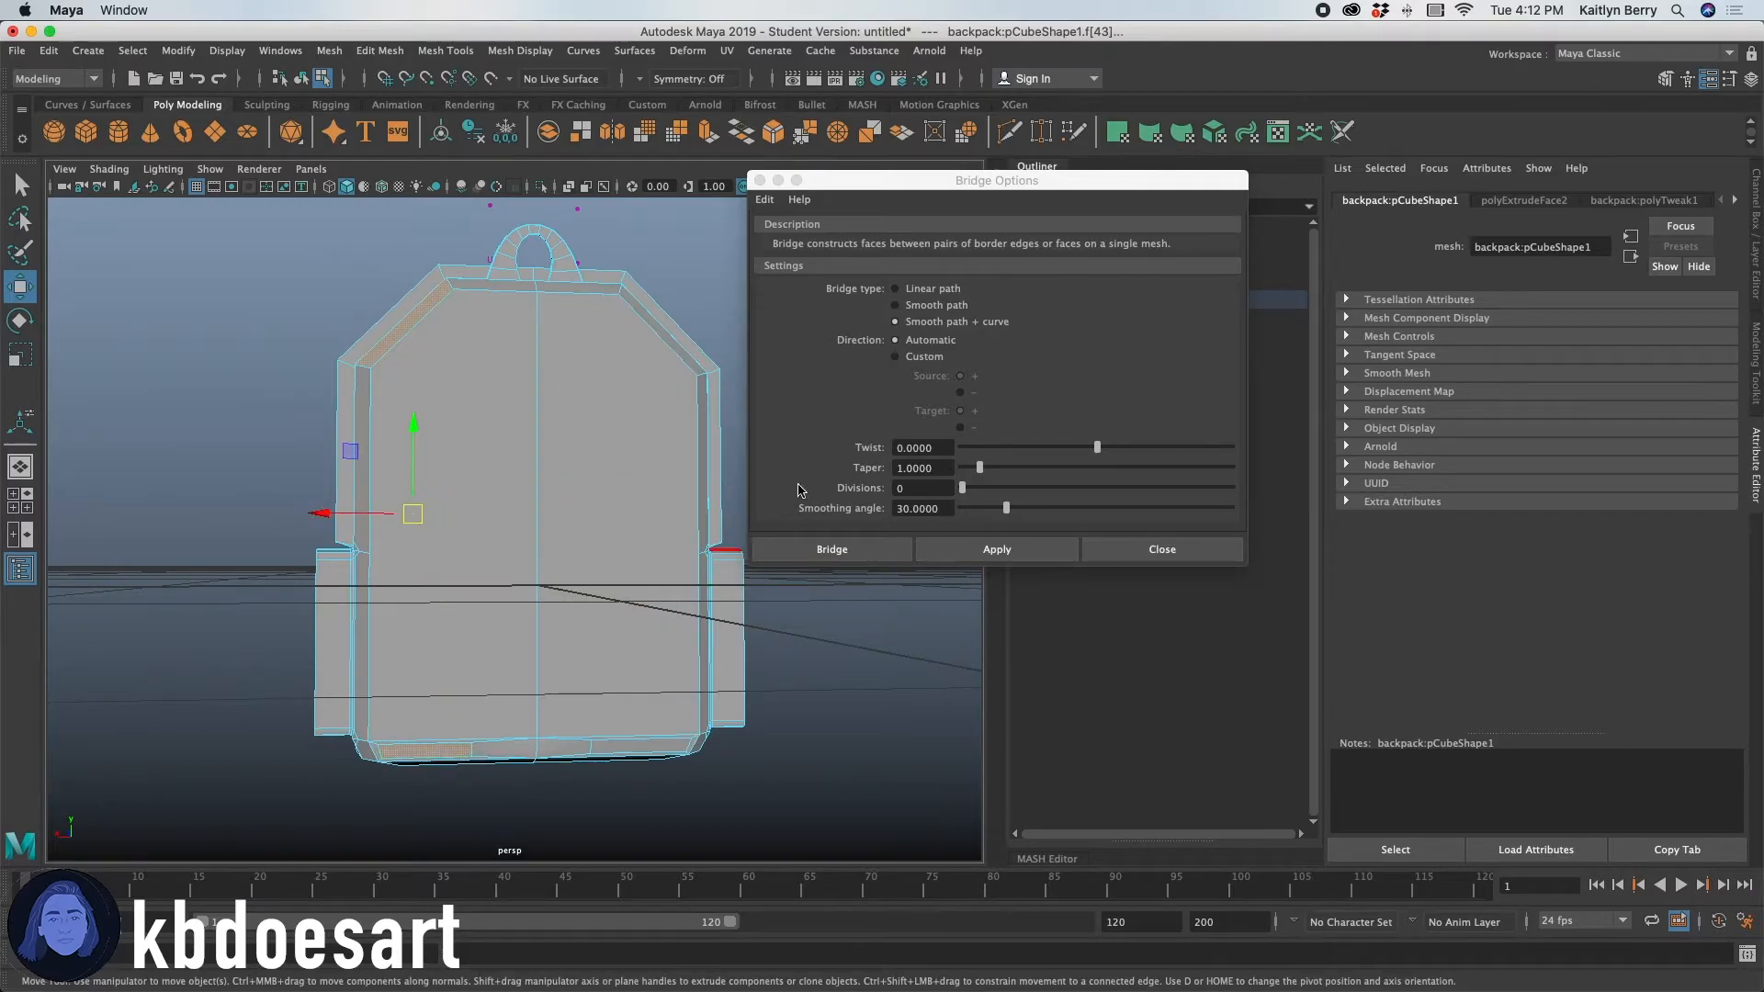
pyautogui.click(997, 549)
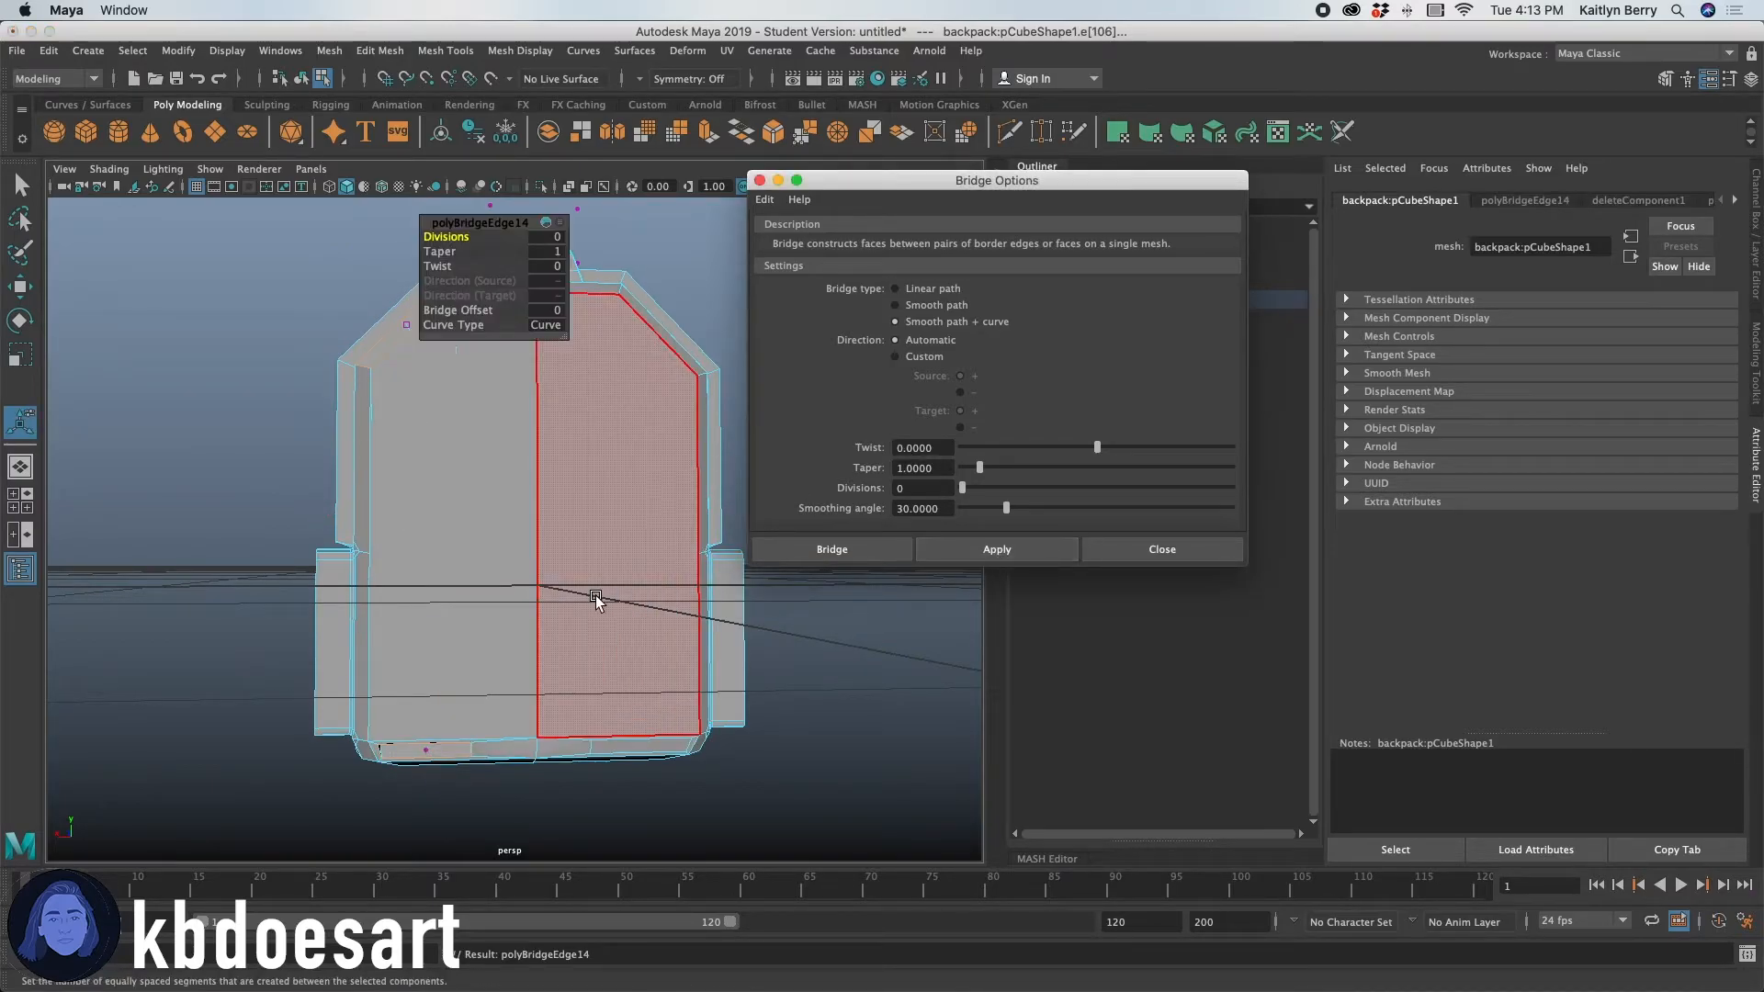
pyautogui.keyDown('alt'); pyautogui.moveTo(390, 648); pyautogui.dragTo(718, 533); pyautogui.keyUp('alt')
pyautogui.press('z')
# Set the bridge direction to Custom and try plus and minus source and target combinations, undoing each bridge.
pyautogui.click(919, 356)
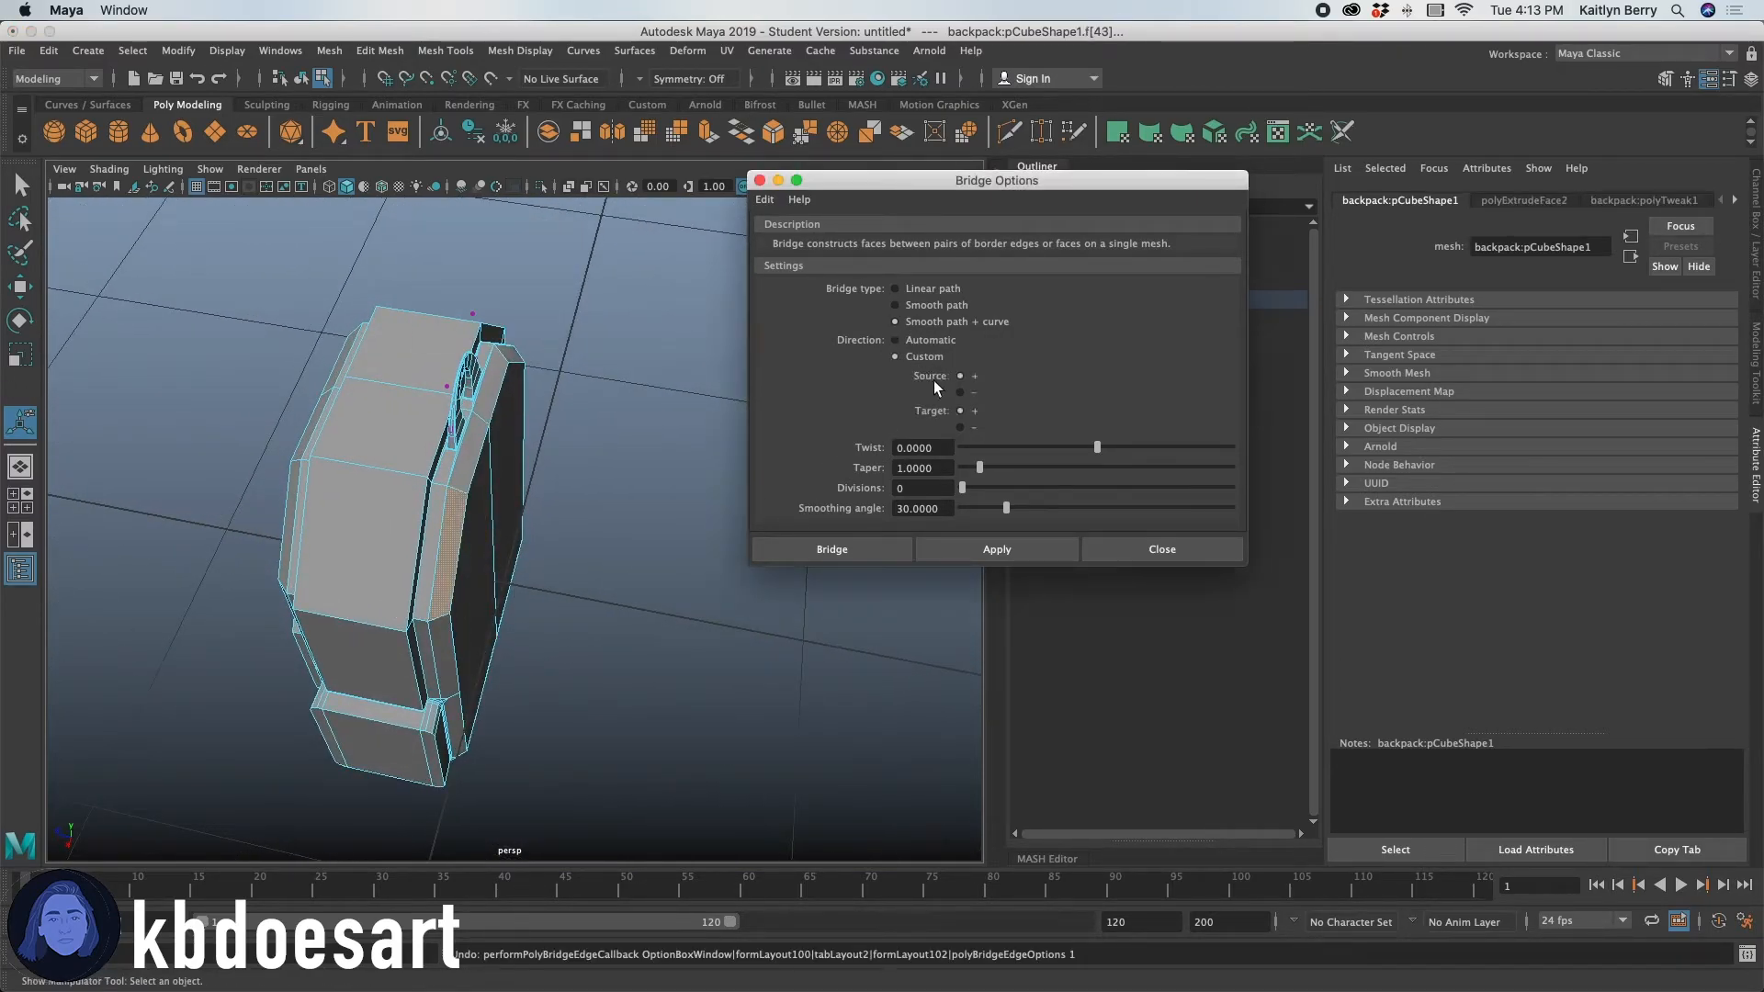
pyautogui.click(1011, 544)
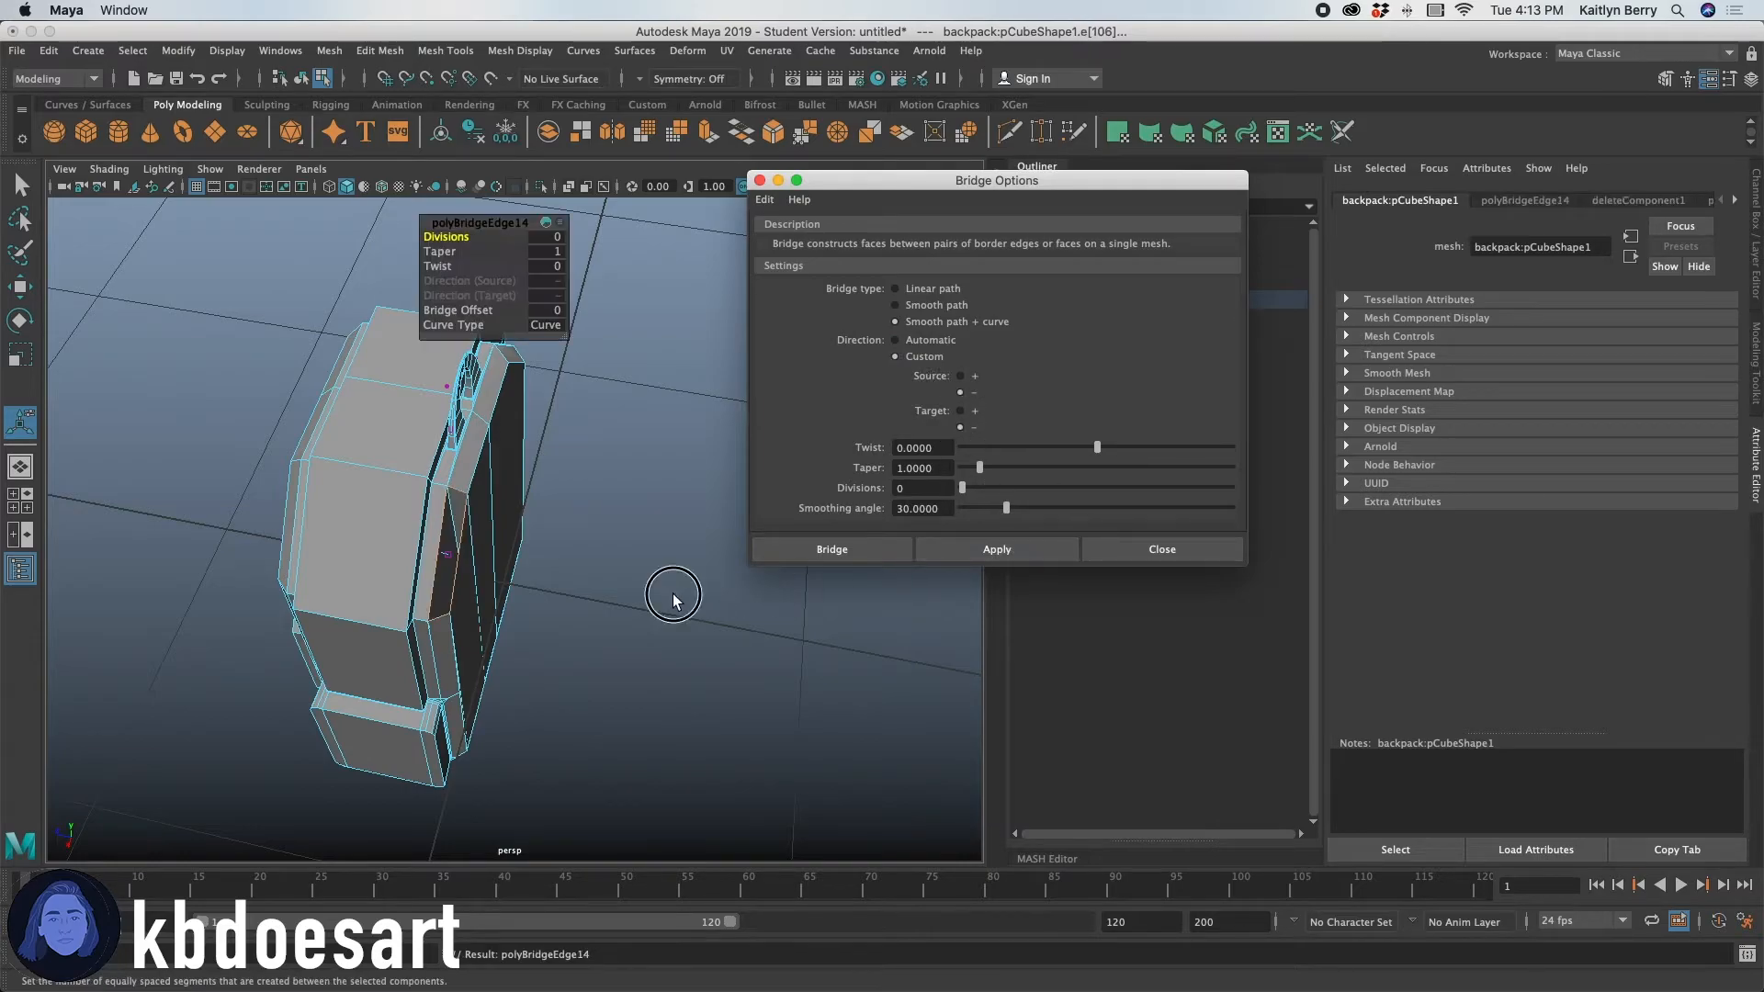
pyautogui.keyDown('alt'); pyautogui.moveTo(674, 599); pyautogui.dragTo(832, 501); pyautogui.keyUp('alt')
pyautogui.press('z')
pyautogui.click(960, 376)
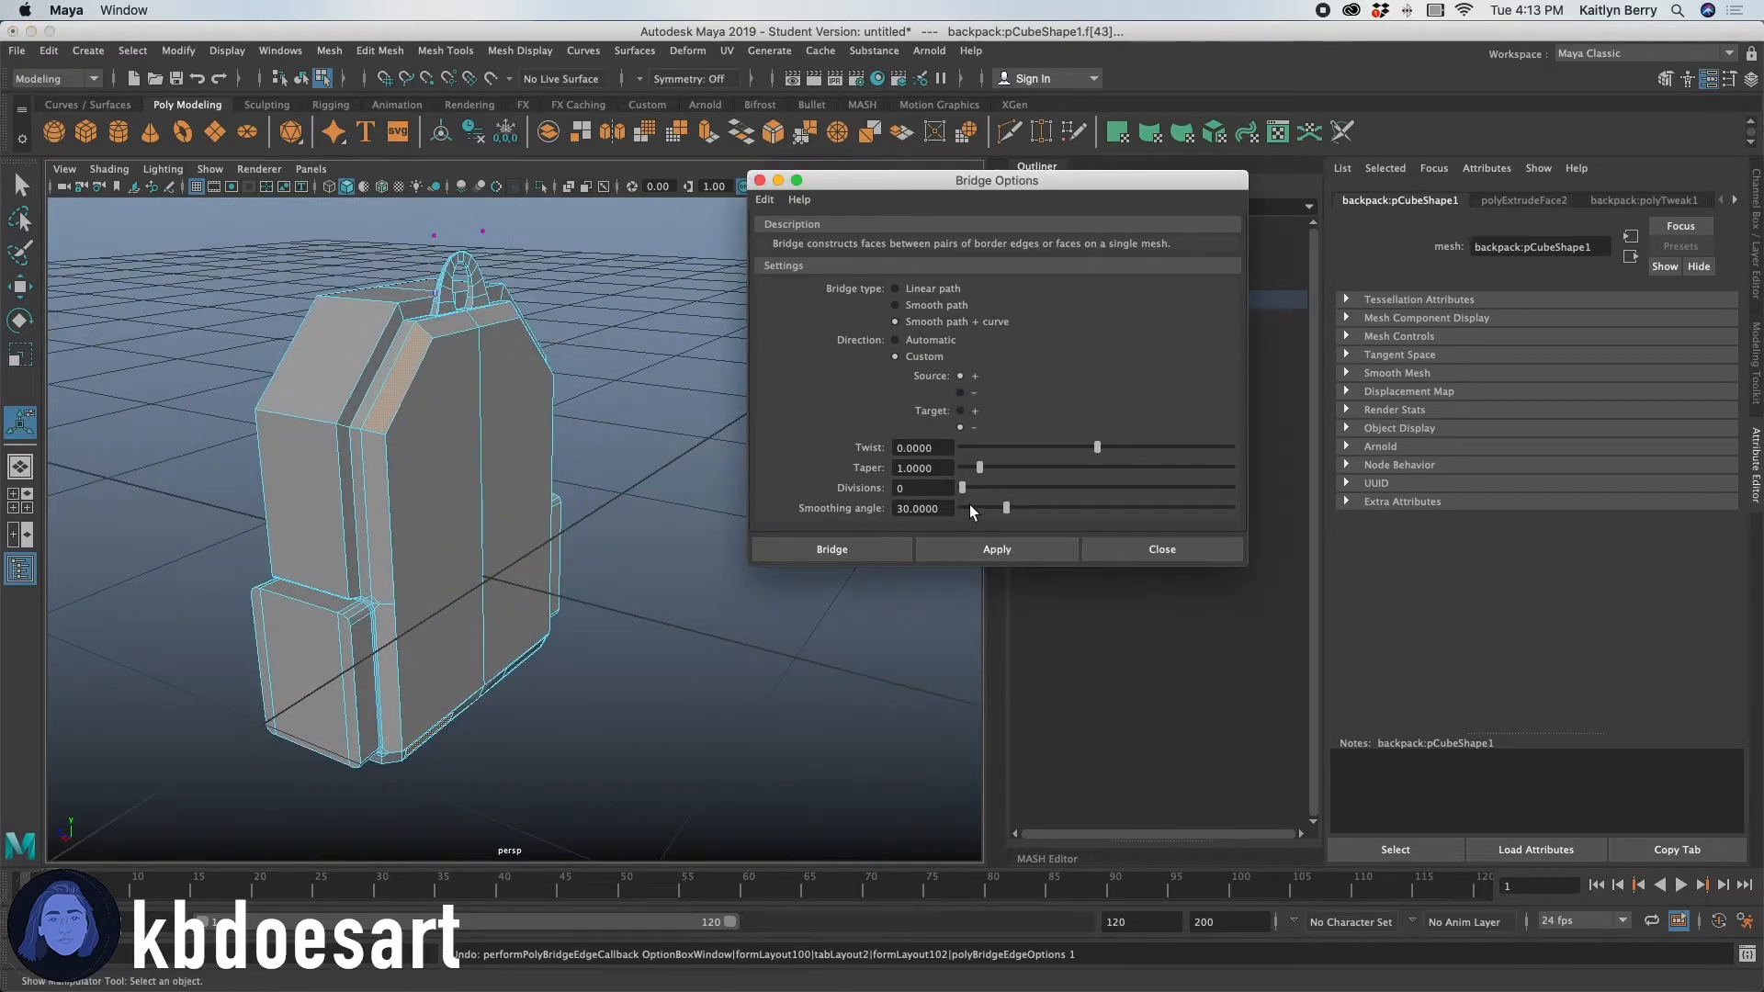
pyautogui.click(997, 548)
pyautogui.press('z')
pyautogui.click(991, 554)
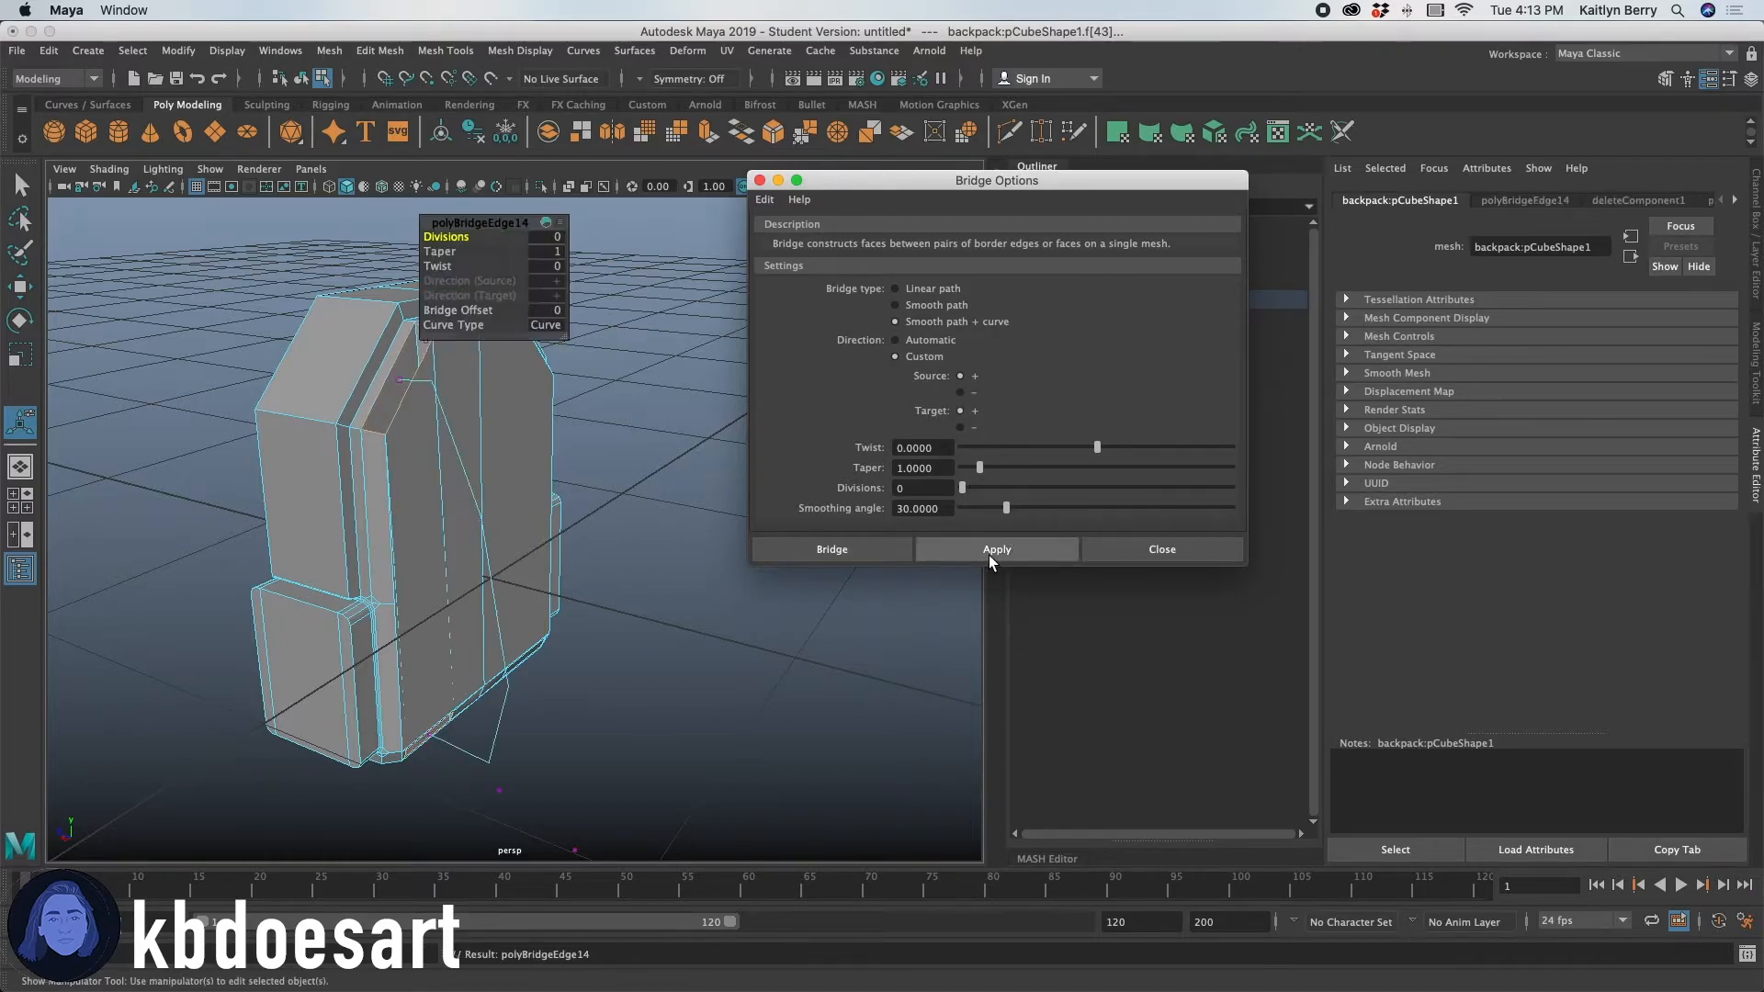
pyautogui.press('z')
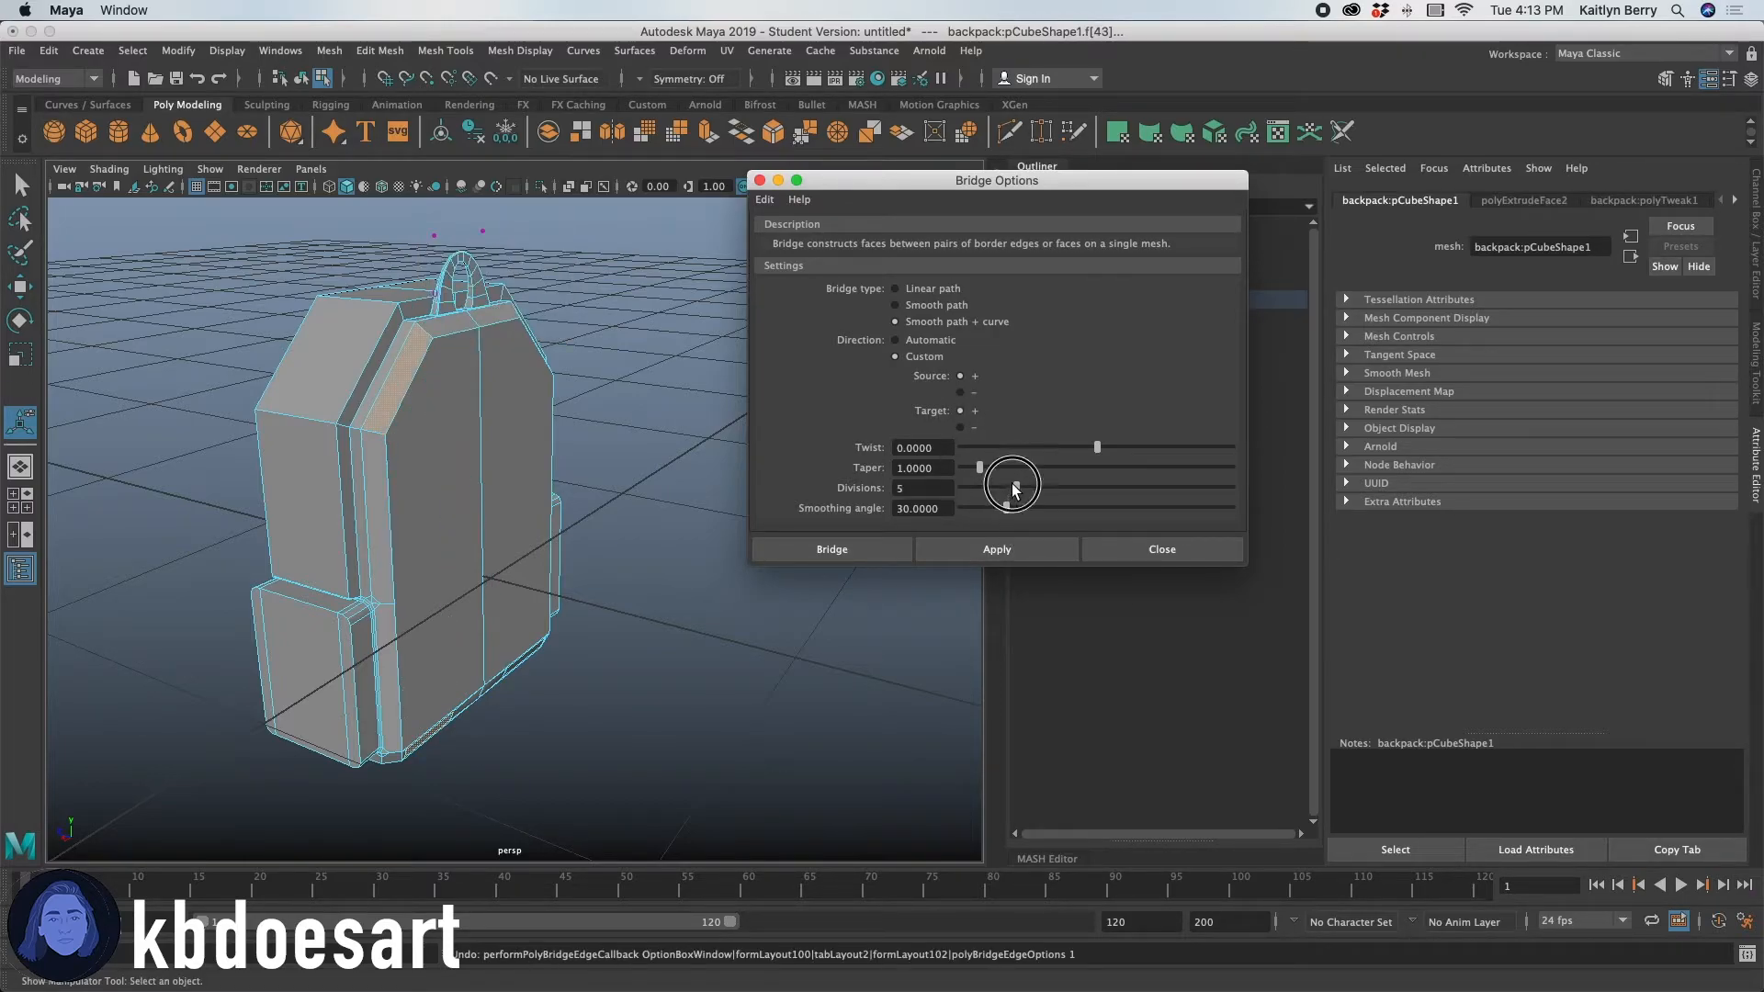
# Bridge the two selected faces into a curved shoulder strap with 10 divisions, after trying 8 divisions.
pyautogui.click(995, 552)
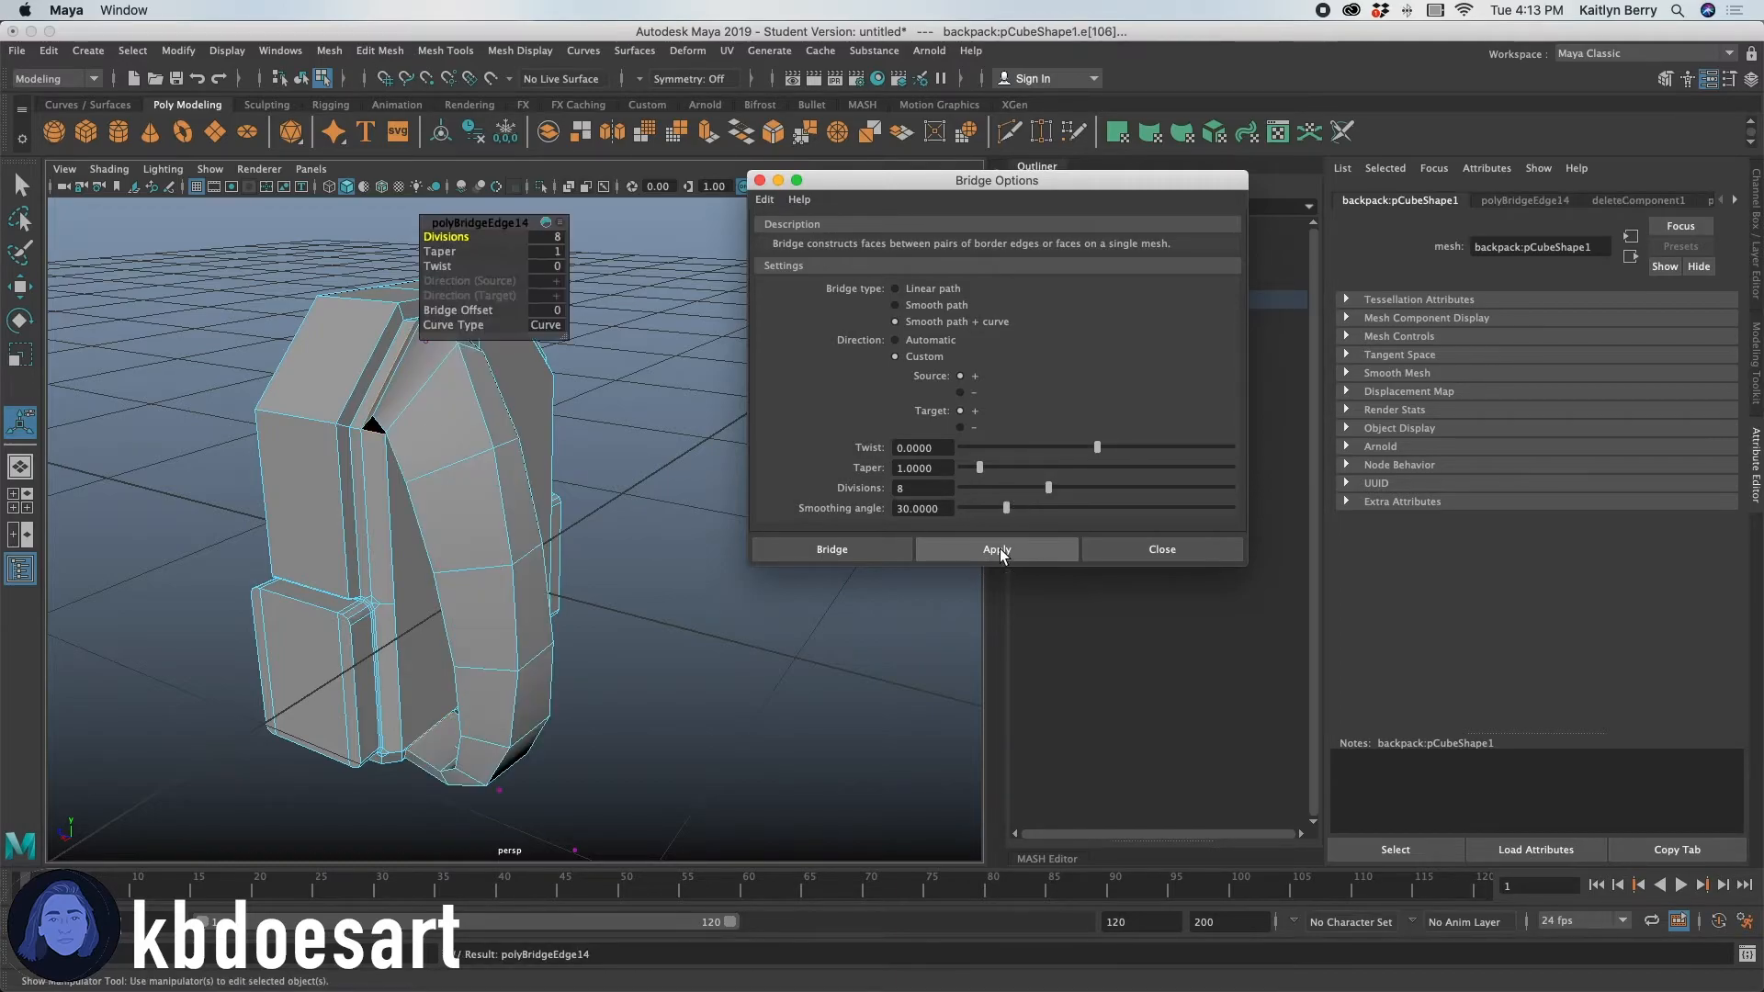
pyautogui.press('z')
pyautogui.moveTo(1048, 488); pyautogui.dragTo(1070, 488)
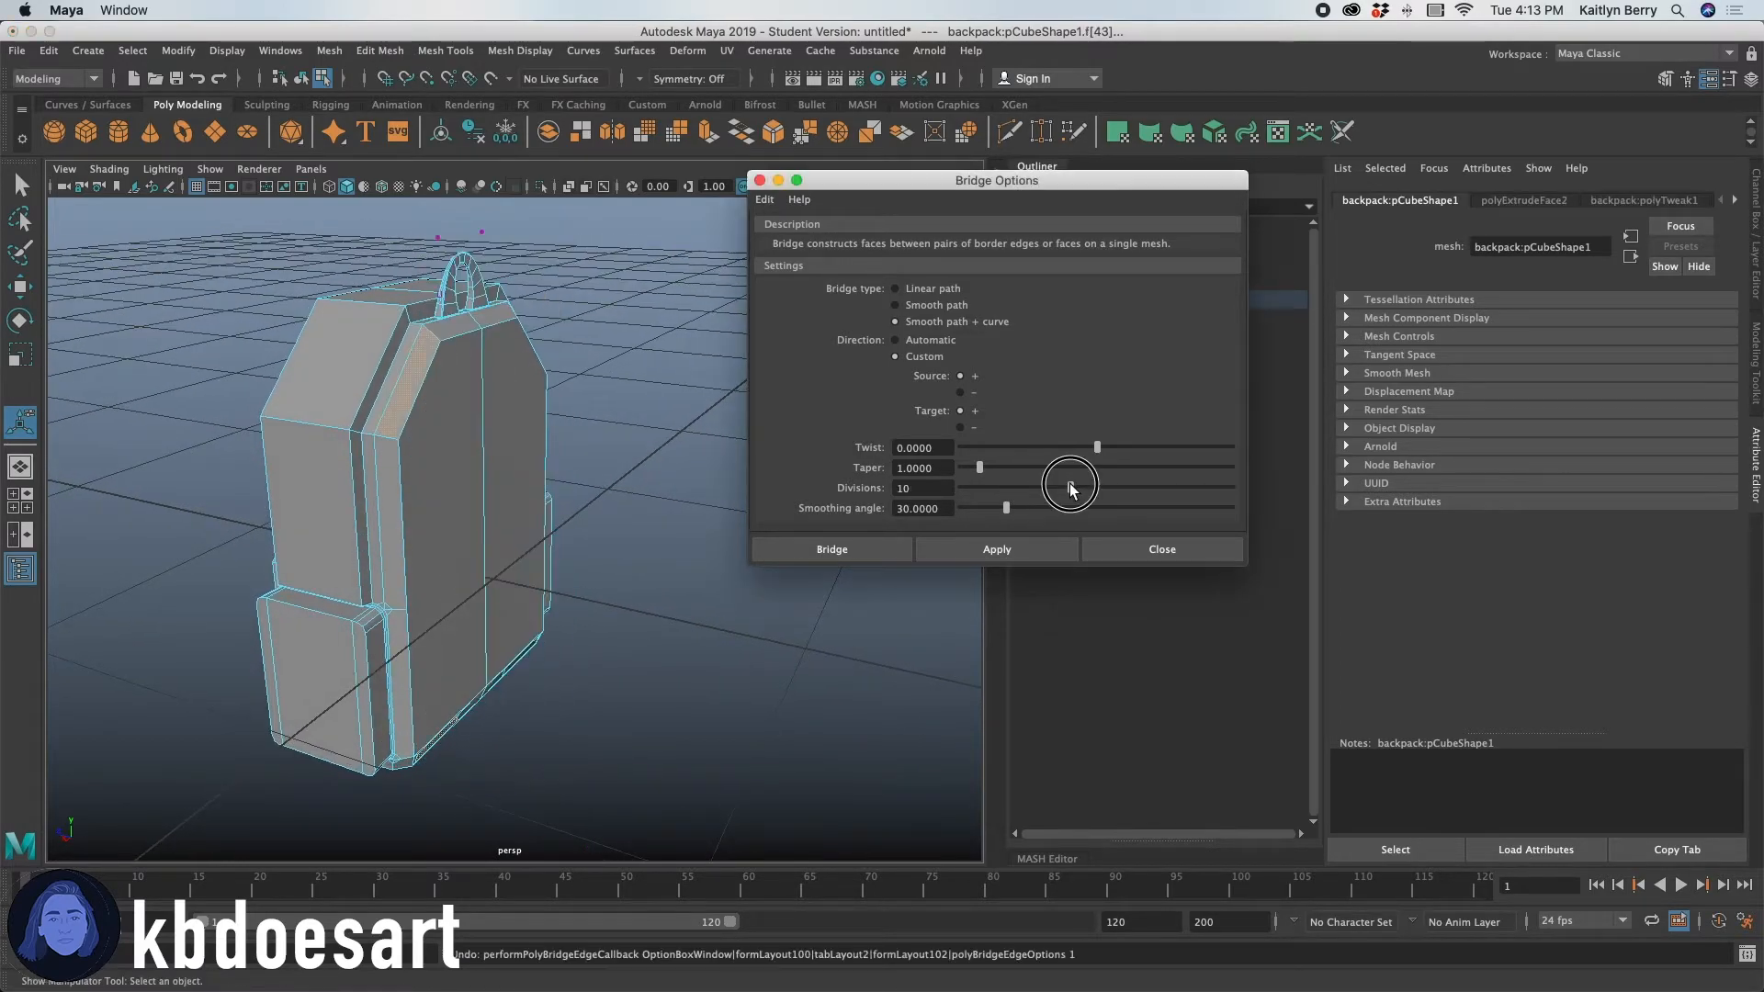
pyautogui.click(1050, 550)
# Bridge the upper slanted face and inset bottom face on the other half into a second strap with the same settings.
pyautogui.keyDown('alt'); pyautogui.moveTo(594, 366); pyautogui.dragTo(543, 537); pyautogui.keyUp('alt')
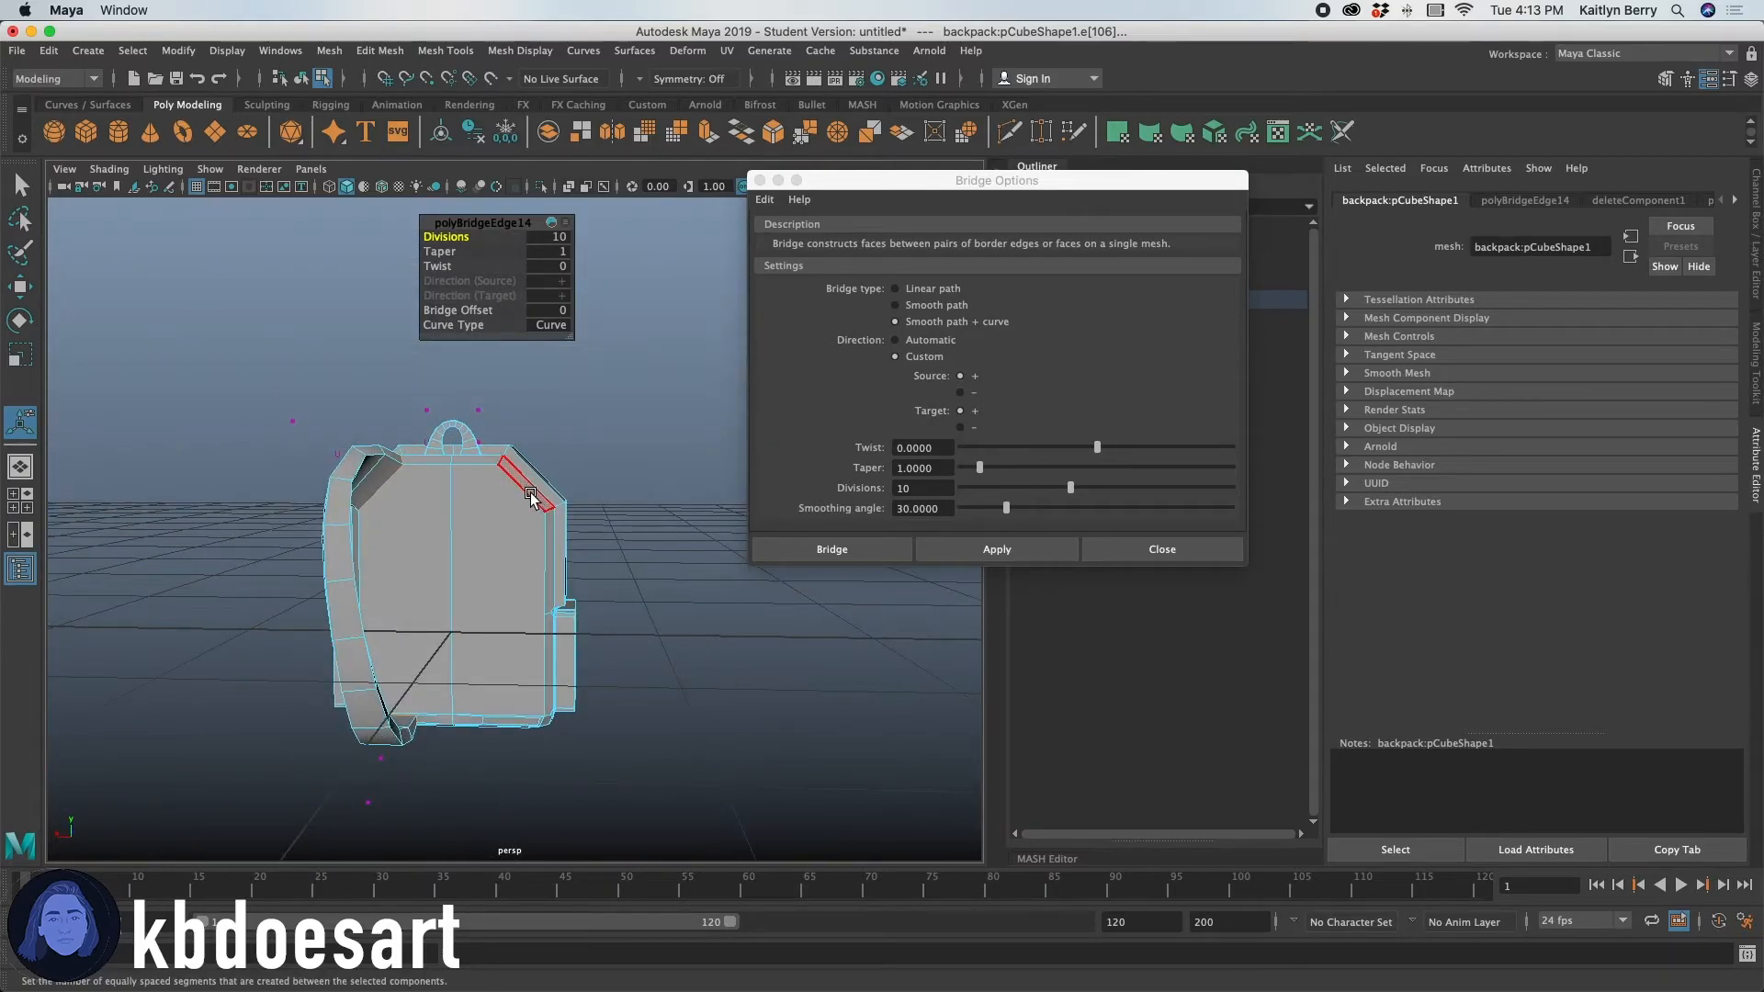
pyautogui.click(549, 648)
pyautogui.keyDown('shift'); pyautogui.click(533, 723); pyautogui.keyUp('shift')
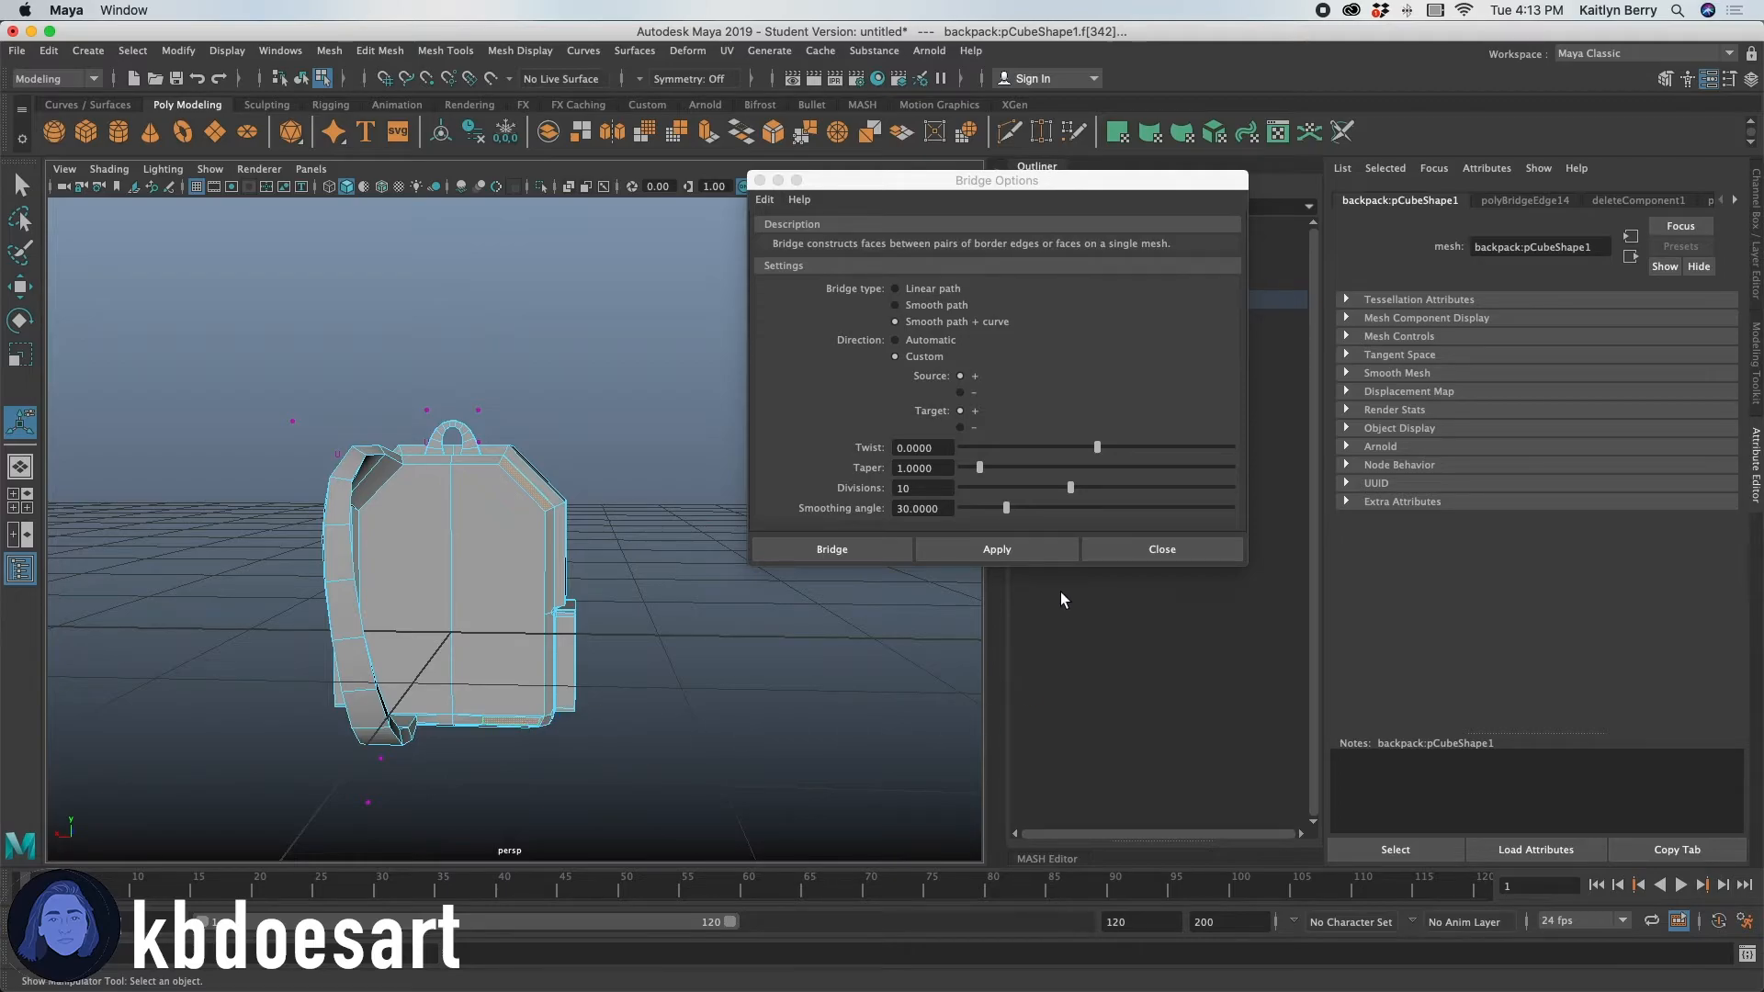
pyautogui.click(1031, 553)
# Select the upper control points of the second strap's bridge curve and move them to reshape the top of the strap.
pyautogui.keyDown('alt'); pyautogui.moveTo(539, 610); pyautogui.dragTo(631, 436); pyautogui.keyUp('alt')
pyautogui.click(688, 595)
pyautogui.moveTo(629, 349); pyautogui.dragTo(667, 403)
pyautogui.keyDown('alt'); pyautogui.moveTo(667, 403); pyautogui.dragTo(608, 404); pyautogui.keyUp('alt')
pyautogui.keyDown('alt'); pyautogui.moveTo(614, 501); pyautogui.dragTo(612, 484); pyautogui.keyUp('alt')
pyautogui.press('w')
pyautogui.moveTo(618, 303); pyautogui.dragTo(621, 421)
pyautogui.keyDown('alt'); pyautogui.moveTo(678, 576); pyautogui.dragTo(292, 368); pyautogui.keyUp('alt')
pyautogui.click(320, 384)
pyautogui.moveTo(588, 457); pyautogui.dragTo(589, 457)
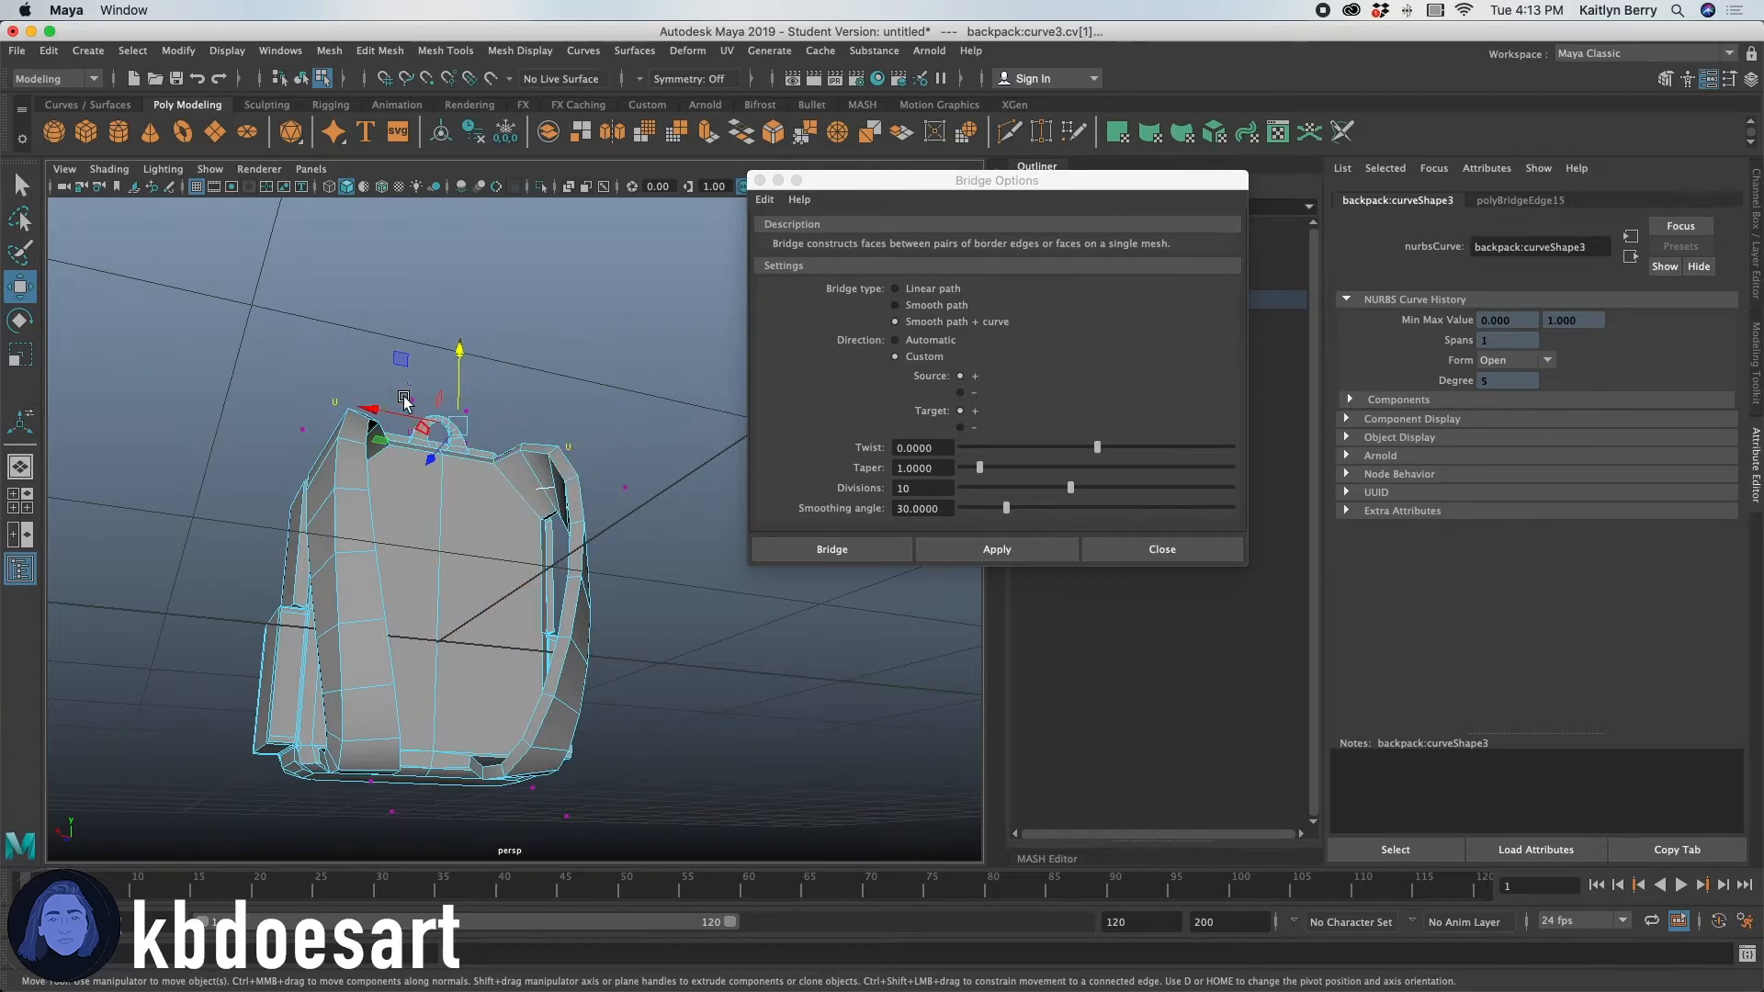
# Adjust the upper control point of the first strap's bridge curve and undo the last change to it.
pyautogui.moveTo(394, 399); pyautogui.dragTo(415, 451)
pyautogui.moveTo(307, 398); pyautogui.dragTo(350, 439)
pyautogui.moveTo(350, 440); pyautogui.dragTo(384, 445, button='middle')
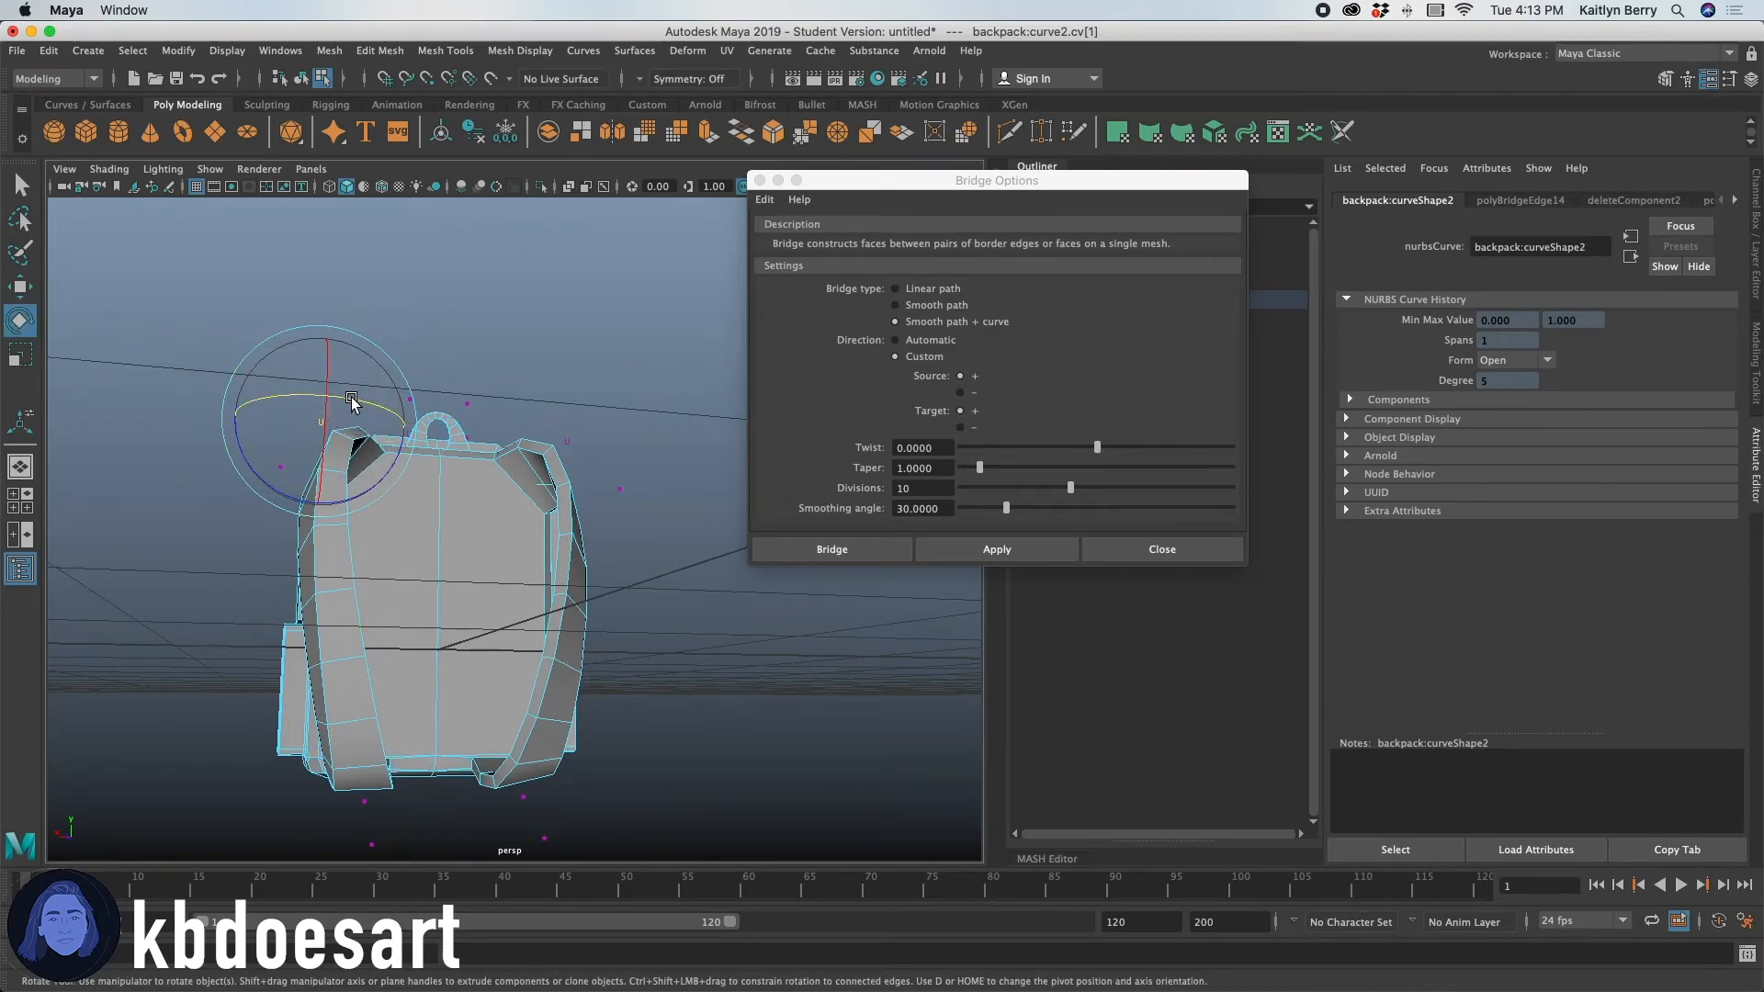
pyautogui.press('w')
pyautogui.click(355, 515)
pyautogui.keyDown('alt'); pyautogui.moveTo(354, 516); pyautogui.dragTo(511, 609); pyautogui.keyUp('alt')
pyautogui.press('super+z')
pyautogui.press('3')
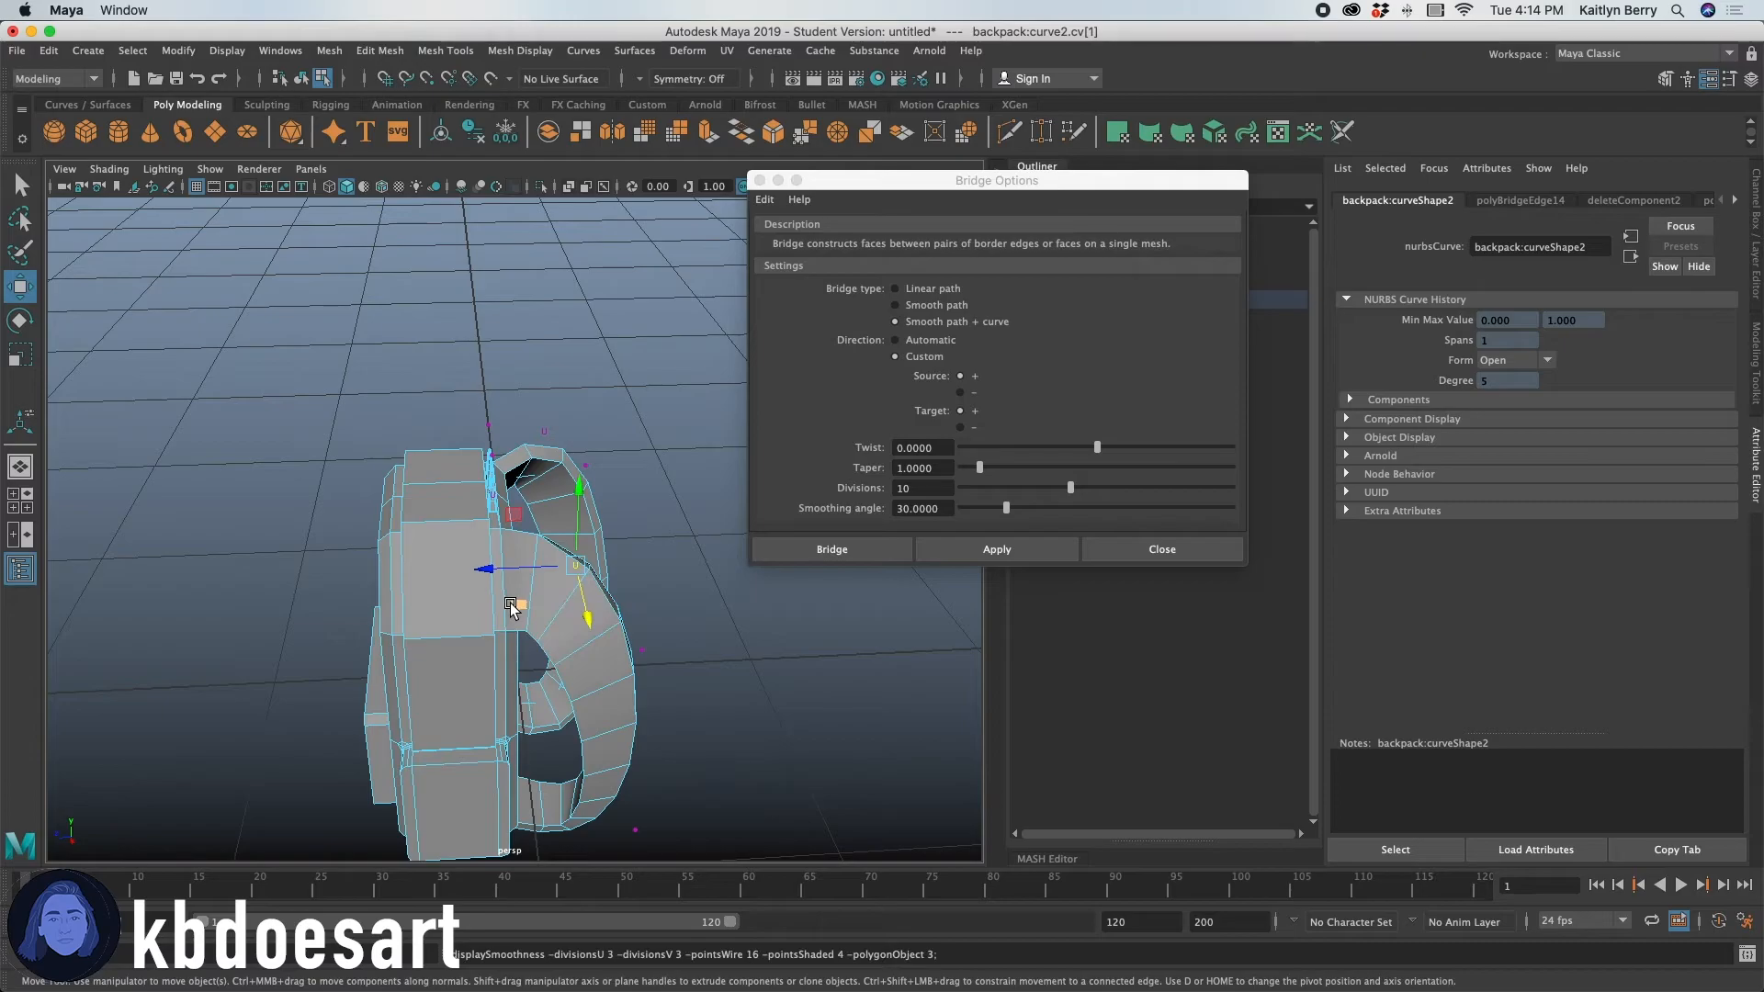
pyautogui.keyDown('alt'); pyautogui.moveTo(520, 696); pyautogui.dragTo(522, 603); pyautogui.keyUp('alt')
# Return to object mode, examine the backpack and its straps in smooth preview, and switch back to the unsmoothed display.
pyautogui.moveTo(500, 469); pyautogui.dragTo(556, 433, button='right')
pyautogui.press('3')
pyautogui.click(686, 507)
pyautogui.keyDown('alt'); pyautogui.moveTo(686, 508); pyautogui.dragTo(515, 588); pyautogui.keyUp('alt')
pyautogui.click(612, 521)
pyautogui.press('1')
# Switch the backpack mesh to edge selection.
pyautogui.scroll(5, 583, 525)
pyautogui.keyDown('alt'); pyautogui.moveTo(583, 526); pyautogui.dragTo(528, 496); pyautogui.keyUp('alt')
pyautogui.moveTo(524, 487); pyautogui.dragTo(516, 415, button='right')
pyautogui.click(391, 593)
pyautogui.keyDown('alt'); pyautogui.moveTo(350, 602); pyautogui.dragTo(309, 651); pyautogui.keyUp('alt')
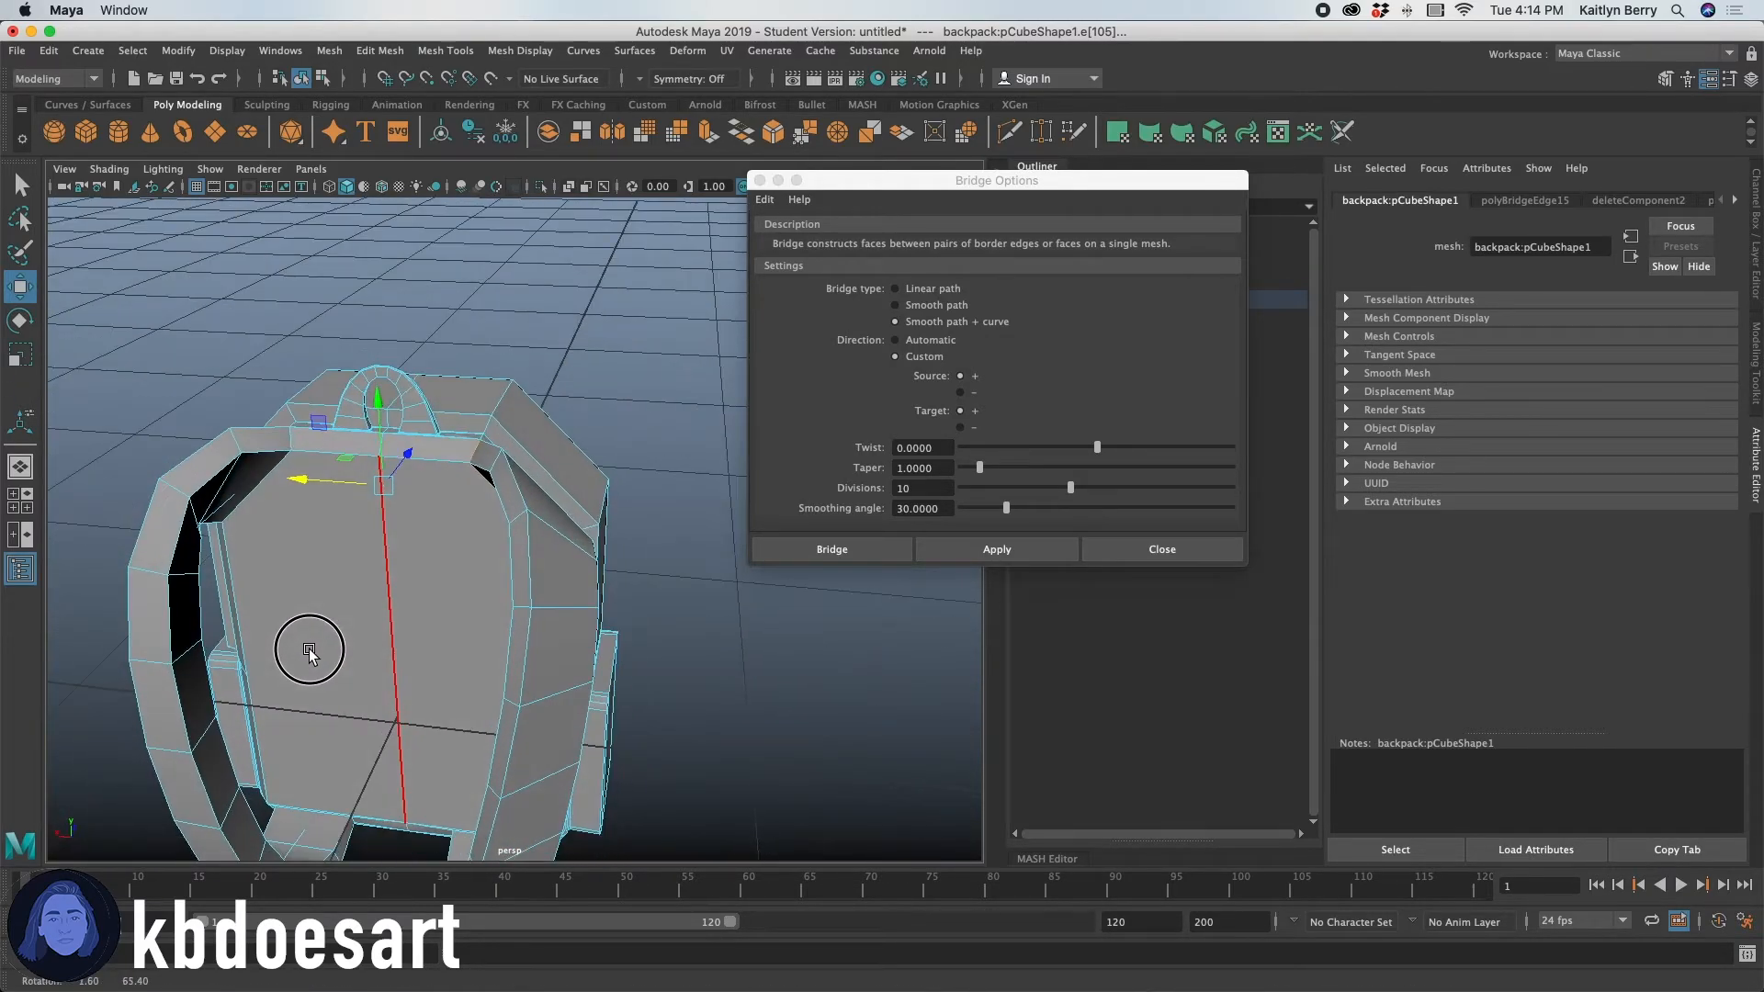
pyautogui.keyDown('shift'); pyautogui.click(265, 487); pyautogui.keyUp('shift')
pyautogui.keyDown('alt'); pyautogui.moveTo(269, 497); pyautogui.dragTo(133, 524); pyautogui.keyUp('alt')
pyautogui.keyDown('shift'); pyautogui.click(524, 515); pyautogui.keyUp('shift')
pyautogui.keyDown('alt'); pyautogui.moveTo(397, 585); pyautogui.dragTo(519, 454); pyautogui.keyUp('alt')
pyautogui.click(354, 515)
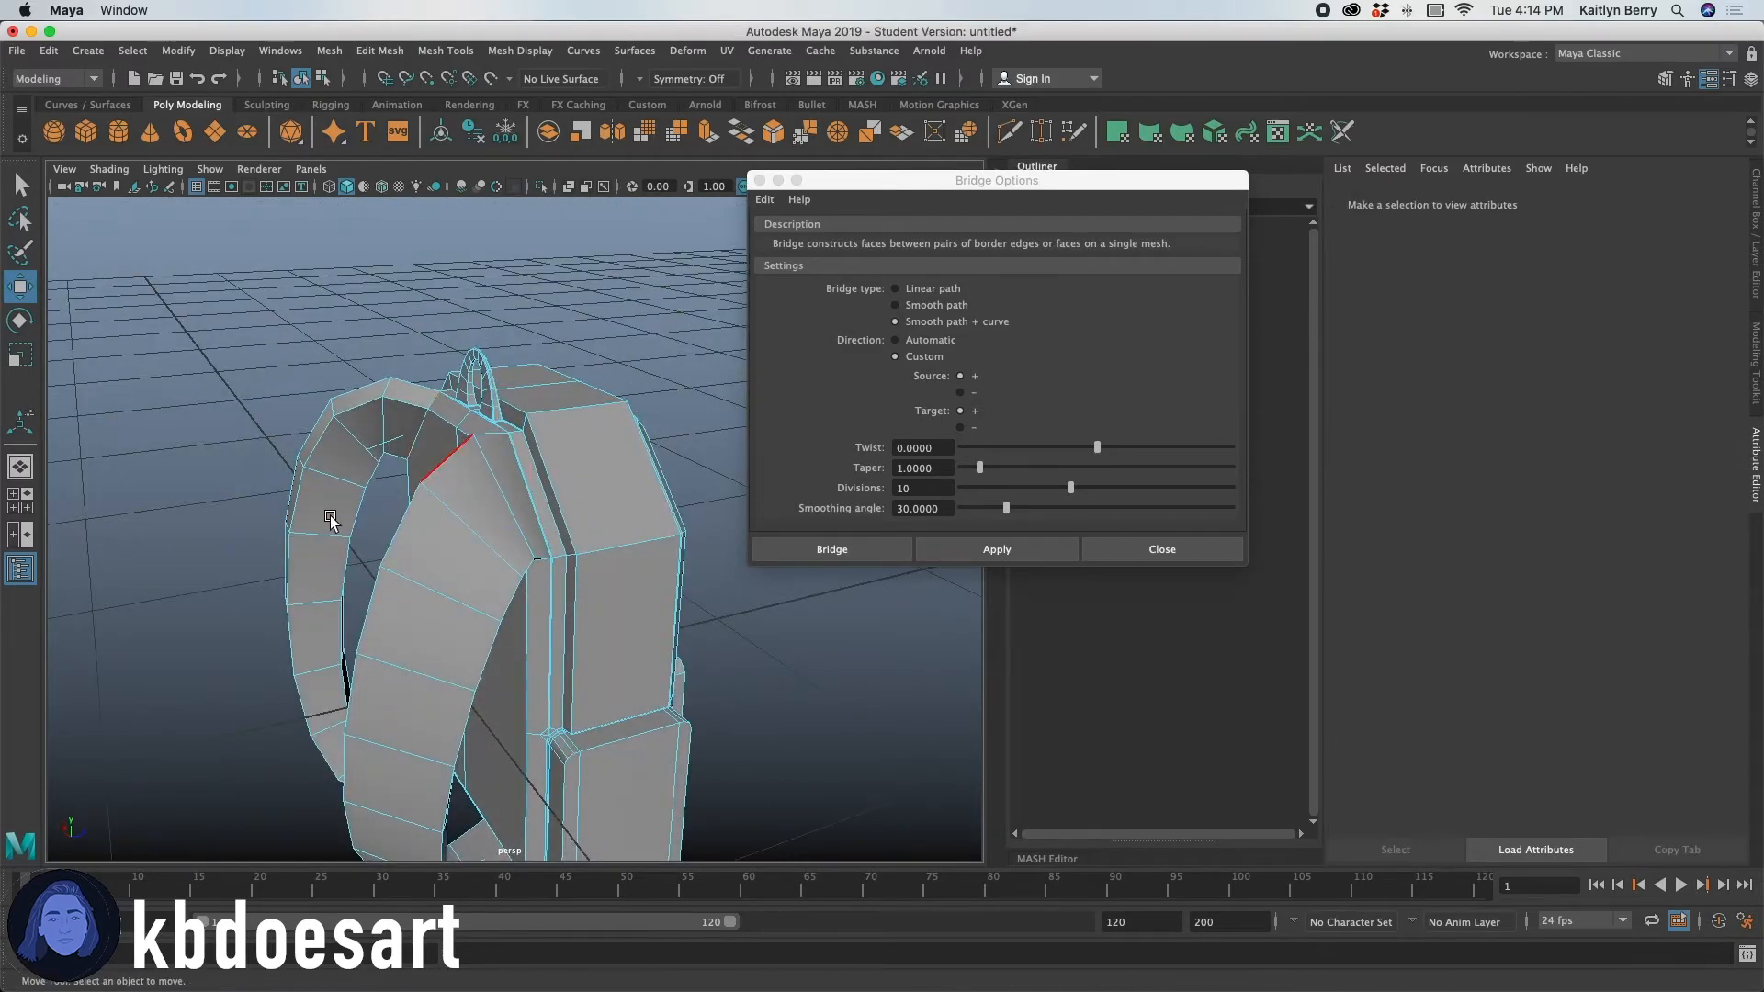
# Select the edges where the tops of both straps meet the back of the bag, including the short upper corner edges.
pyautogui.keyDown('alt'); pyautogui.moveTo(354, 514); pyautogui.dragTo(583, 472, button='right'); pyautogui.keyUp('alt')
pyautogui.keyDown('alt'); pyautogui.moveTo(459, 544); pyautogui.dragTo(354, 506); pyautogui.keyUp('alt')
pyautogui.keyDown('alt'); pyautogui.moveTo(360, 520); pyautogui.dragTo(634, 518, button='right'); pyautogui.keyUp('alt')
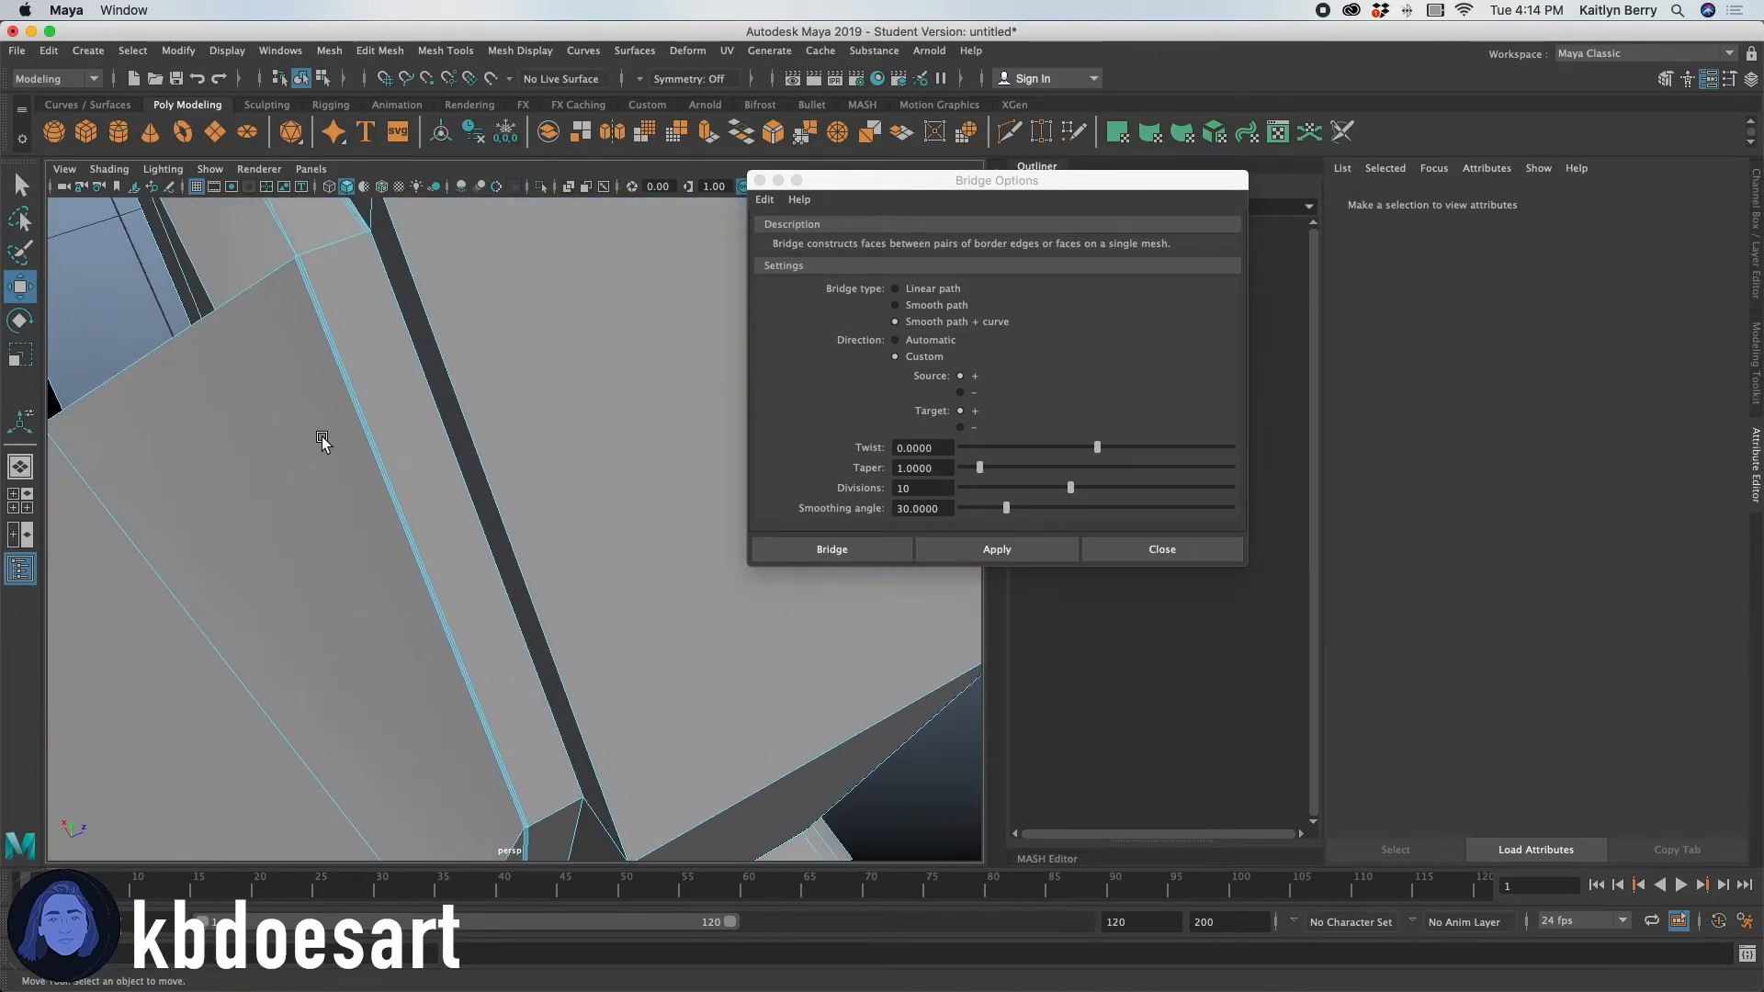
pyautogui.click(343, 401)
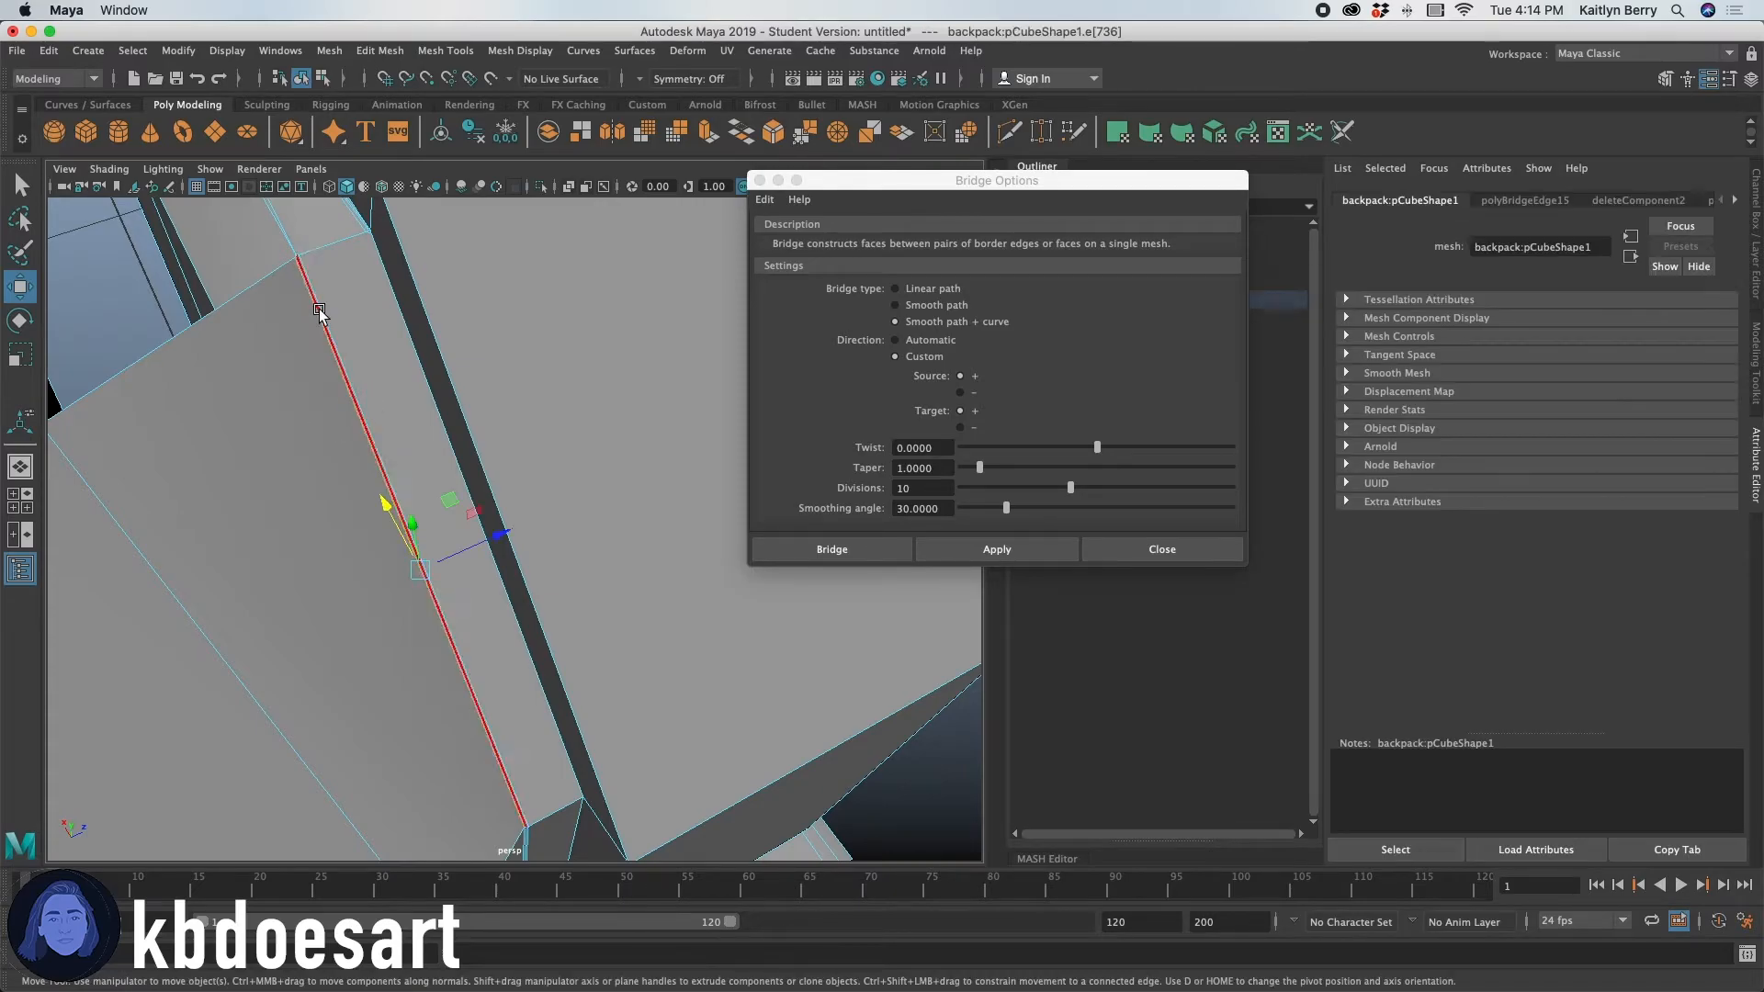
pyautogui.keyDown('alt'); pyautogui.moveTo(344, 400); pyautogui.dragTo(416, 452); pyautogui.keyUp('alt')
pyautogui.keyDown('alt'); pyautogui.moveTo(417, 452); pyautogui.dragTo(480, 424, button='right'); pyautogui.keyUp('alt')
pyautogui.keyDown('alt'); pyautogui.moveTo(323, 378); pyautogui.dragTo(374, 590, button='right'); pyautogui.keyUp('alt')
pyautogui.keyDown('alt'); pyautogui.moveTo(533, 427); pyautogui.dragTo(404, 399, button='right'); pyautogui.keyUp('alt')
pyautogui.keyDown('alt'); pyautogui.moveTo(458, 500); pyautogui.dragTo(342, 504, button='right'); pyautogui.keyUp('alt')
pyautogui.keyDown('alt'); pyautogui.moveTo(540, 509); pyautogui.dragTo(504, 505, button='right'); pyautogui.keyUp('alt')
pyautogui.moveTo(505, 505)
pyautogui.keyDown('alt'); pyautogui.mouseDown()
pyautogui.moveTo(556, 531)
pyautogui.moveTo(510, 522)
pyautogui.mouseUp(); pyautogui.keyUp('alt')
pyautogui.keyDown('shift'); pyautogui.click(510, 530); pyautogui.keyUp('shift')
pyautogui.keyDown('alt'); pyautogui.moveTo(721, 630); pyautogui.dragTo(638, 691, button='right'); pyautogui.keyUp('alt')
pyautogui.keyDown('alt'); pyautogui.moveTo(637, 691); pyautogui.dragTo(614, 607); pyautogui.keyUp('alt')
pyautogui.keyDown('alt'); pyautogui.moveTo(613, 607); pyautogui.dragTo(574, 602, button='right'); pyautogui.keyUp('alt')
pyautogui.keyDown('alt'); pyautogui.moveTo(574, 602); pyautogui.dragTo(497, 533); pyautogui.keyUp('alt')
pyautogui.keyDown('alt'); pyautogui.moveTo(529, 648); pyautogui.dragTo(681, 384); pyautogui.keyUp('alt')
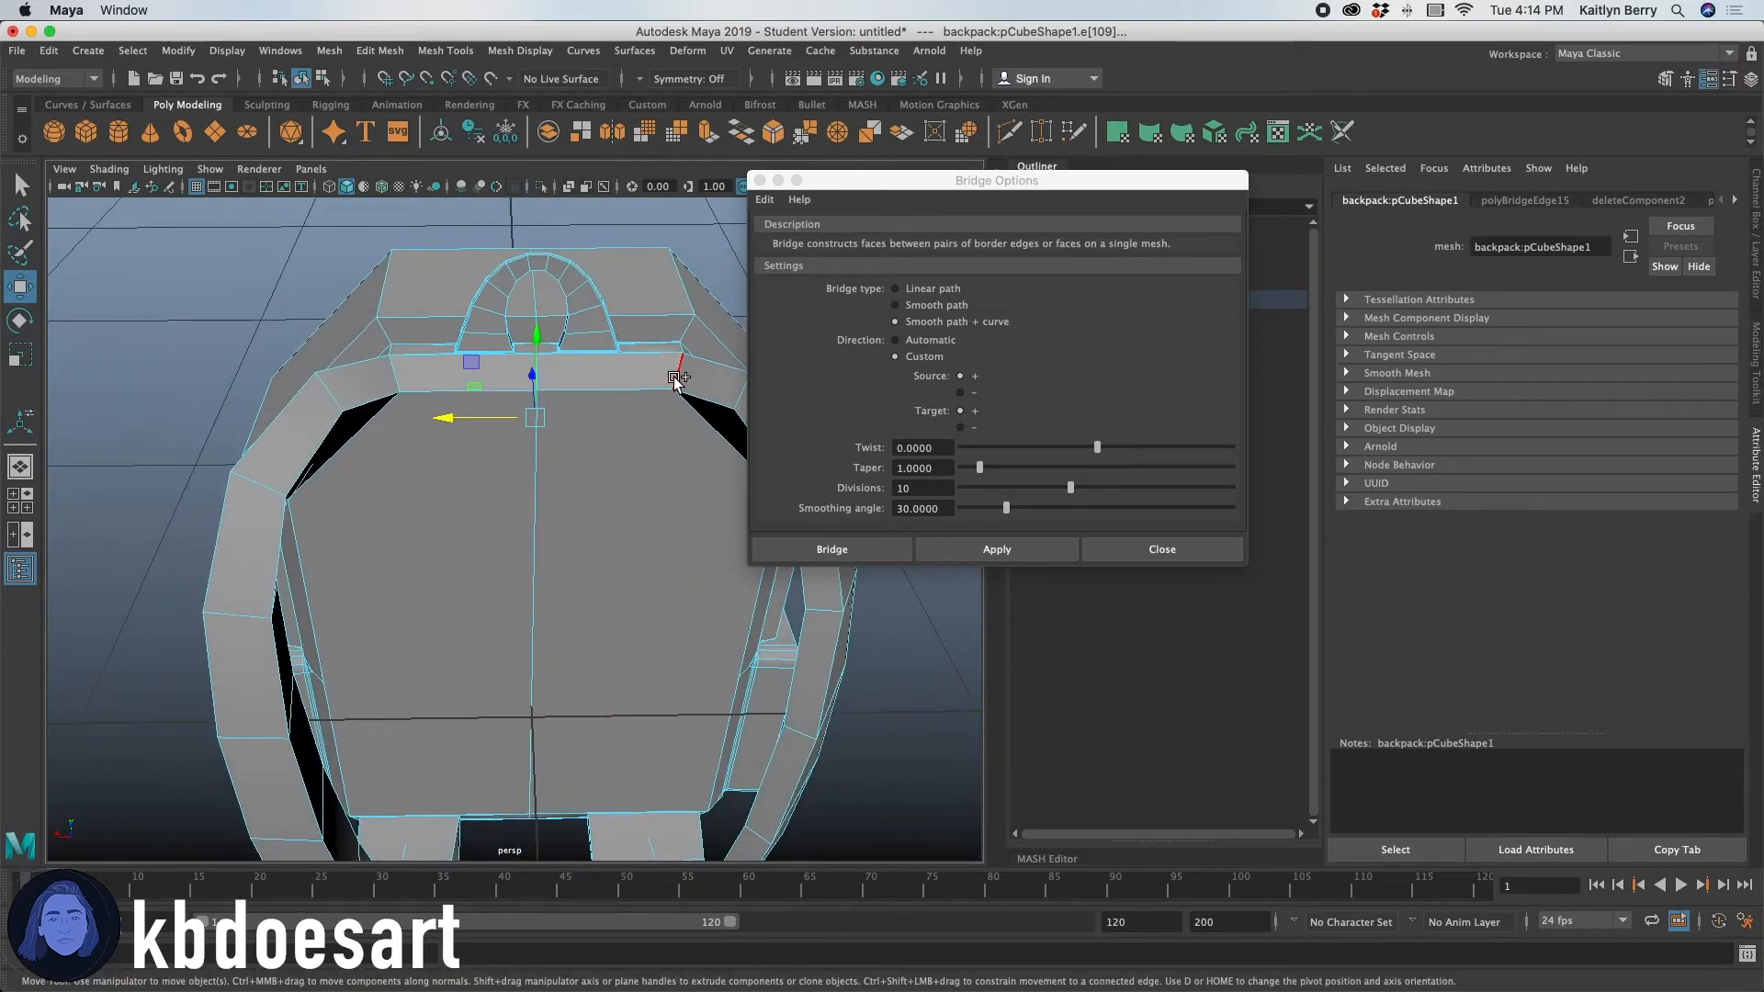
pyautogui.keyDown('shift'); pyautogui.click(390, 373); pyautogui.keyUp('shift')
# Bevel the selected upper edges with 2 segments and a fraction of 0.04, and check the bevel in smooth preview.
pyautogui.keyDown('alt'); pyautogui.moveTo(390, 480); pyautogui.dragTo(520, 627); pyautogui.keyUp('alt')
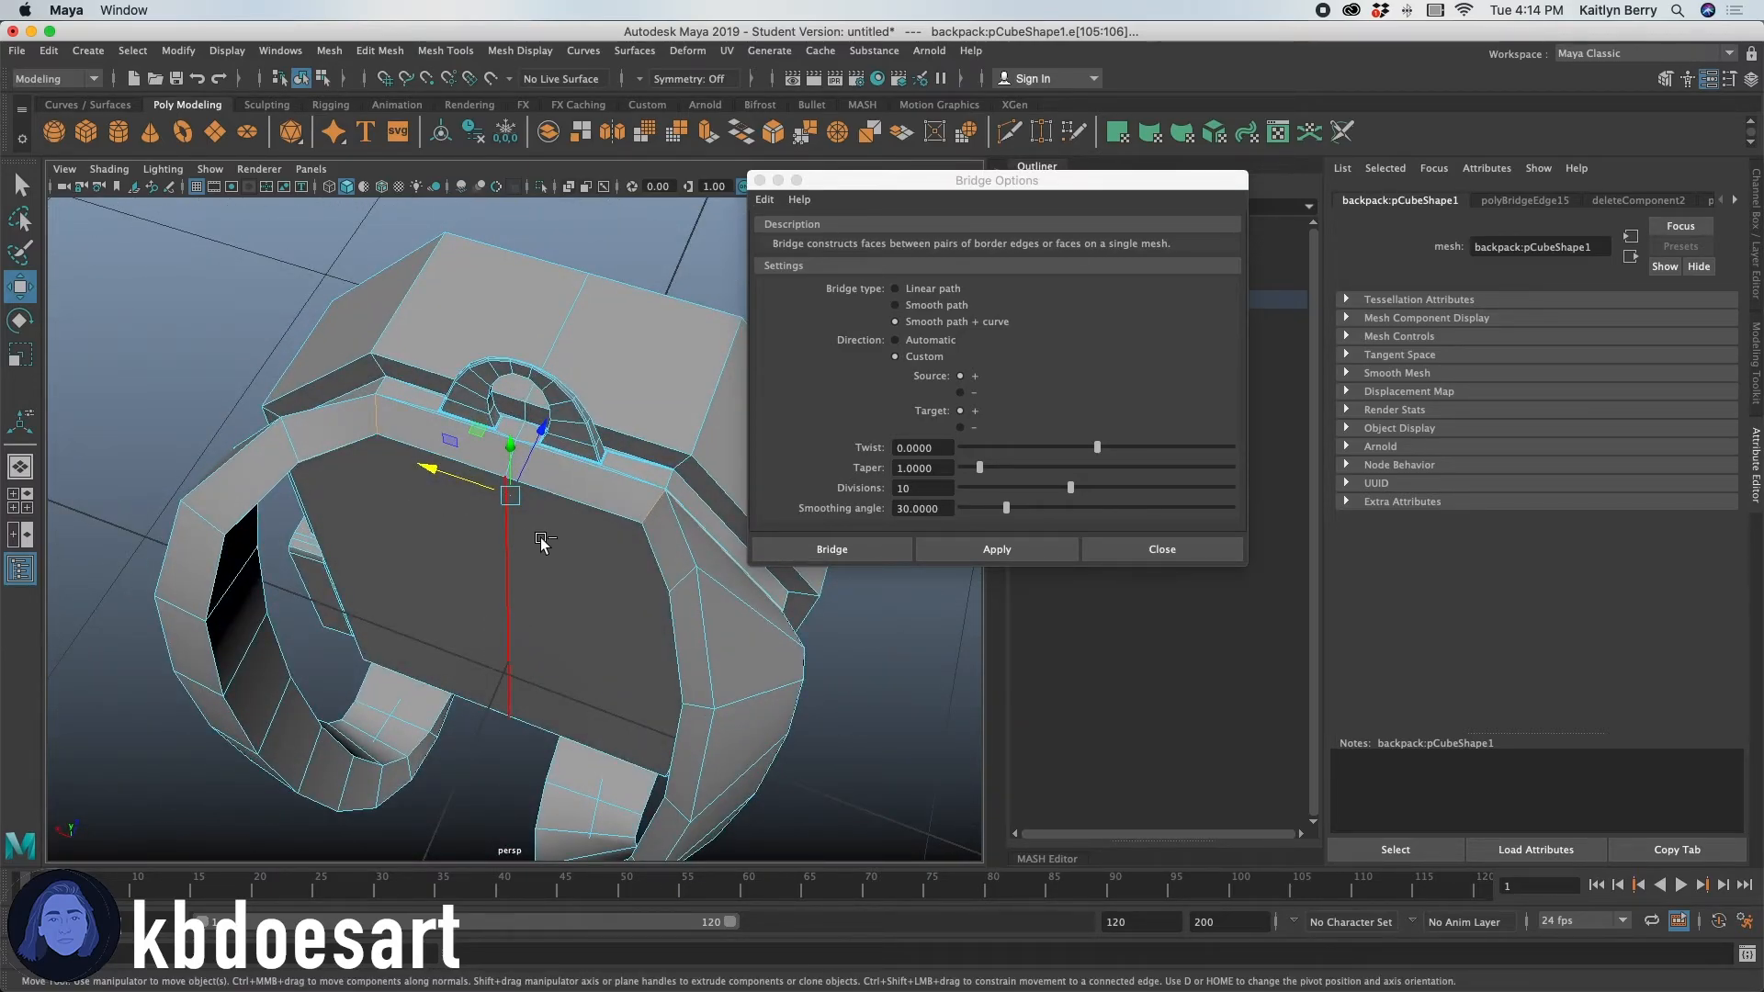
pyautogui.hotkey('ctrl', 'b')
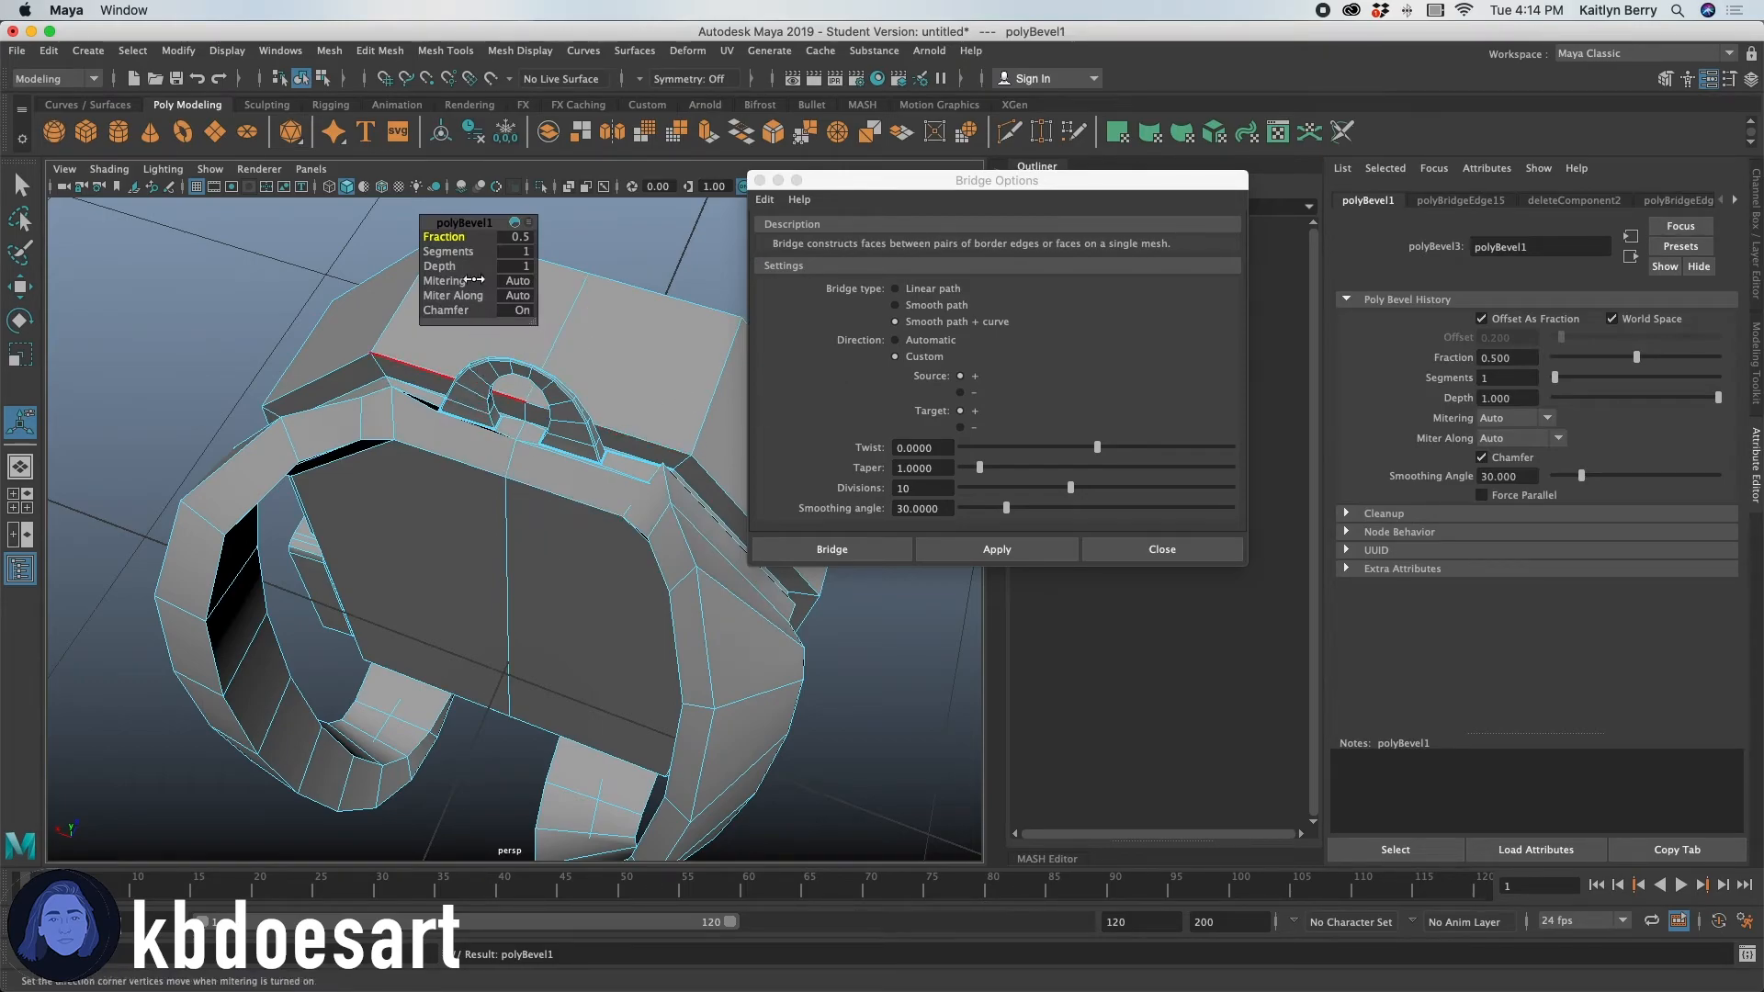
pyautogui.click(518, 252)
pyautogui.press('Return')
pyautogui.moveTo(460, 238); pyautogui.dragTo(418, 238)
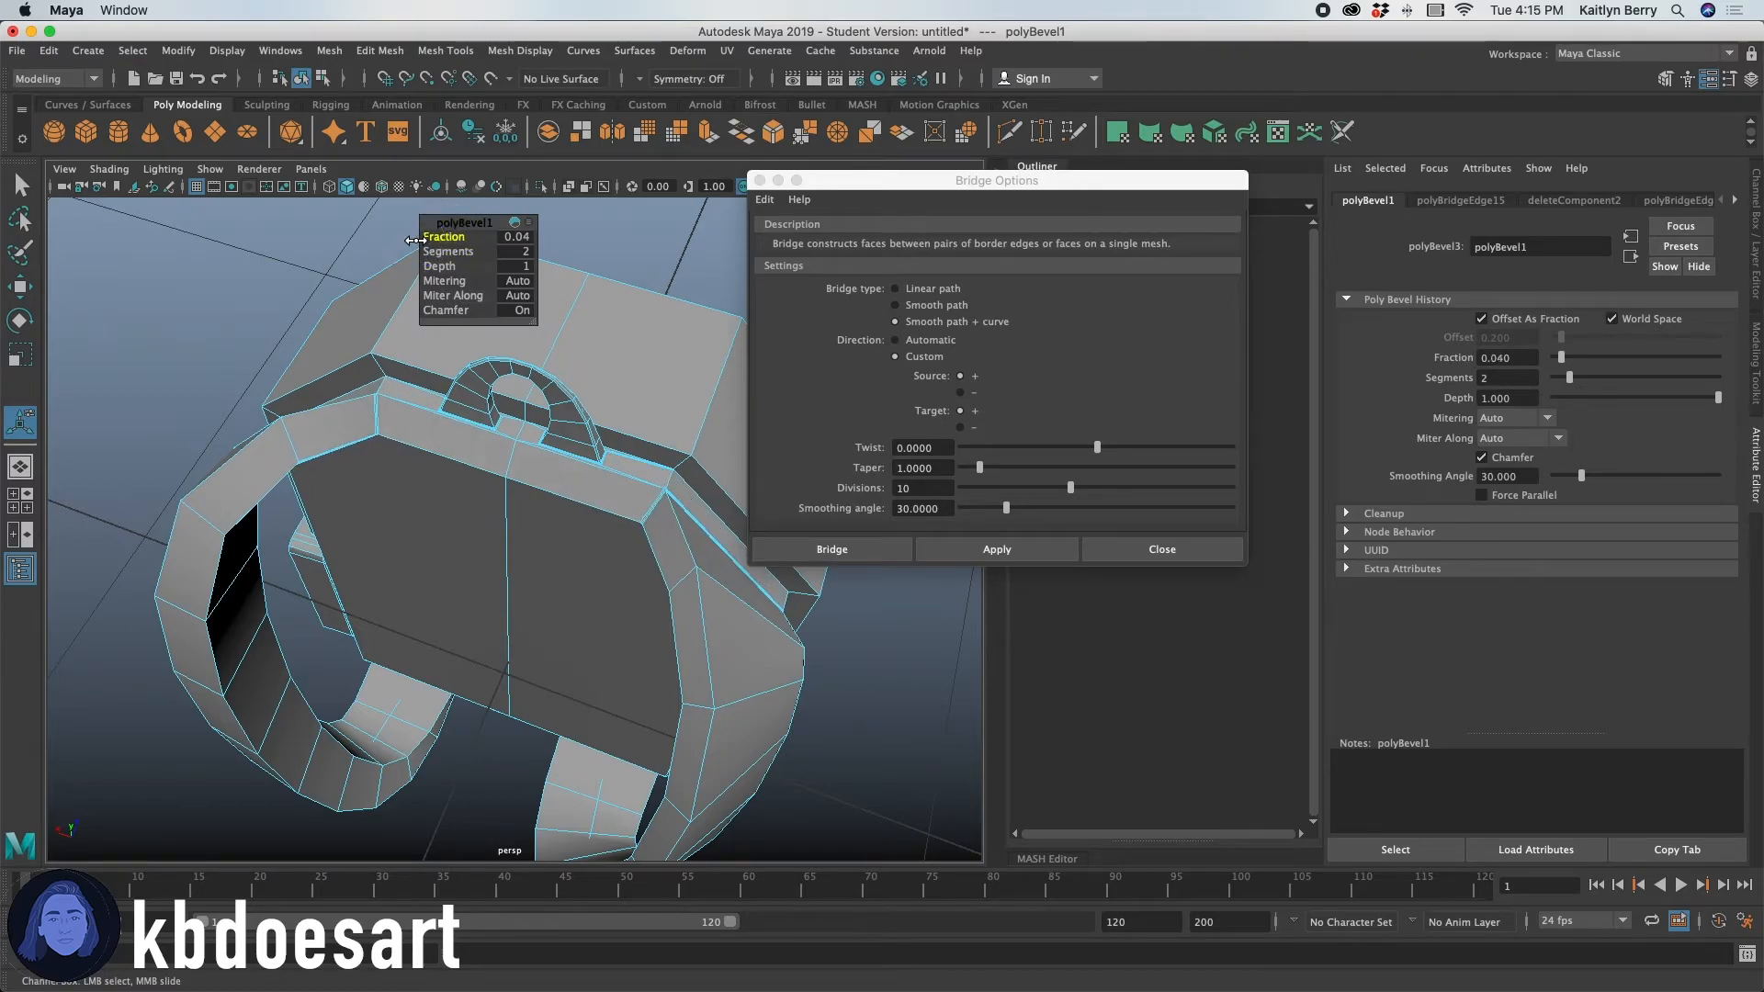
pyautogui.press('2')
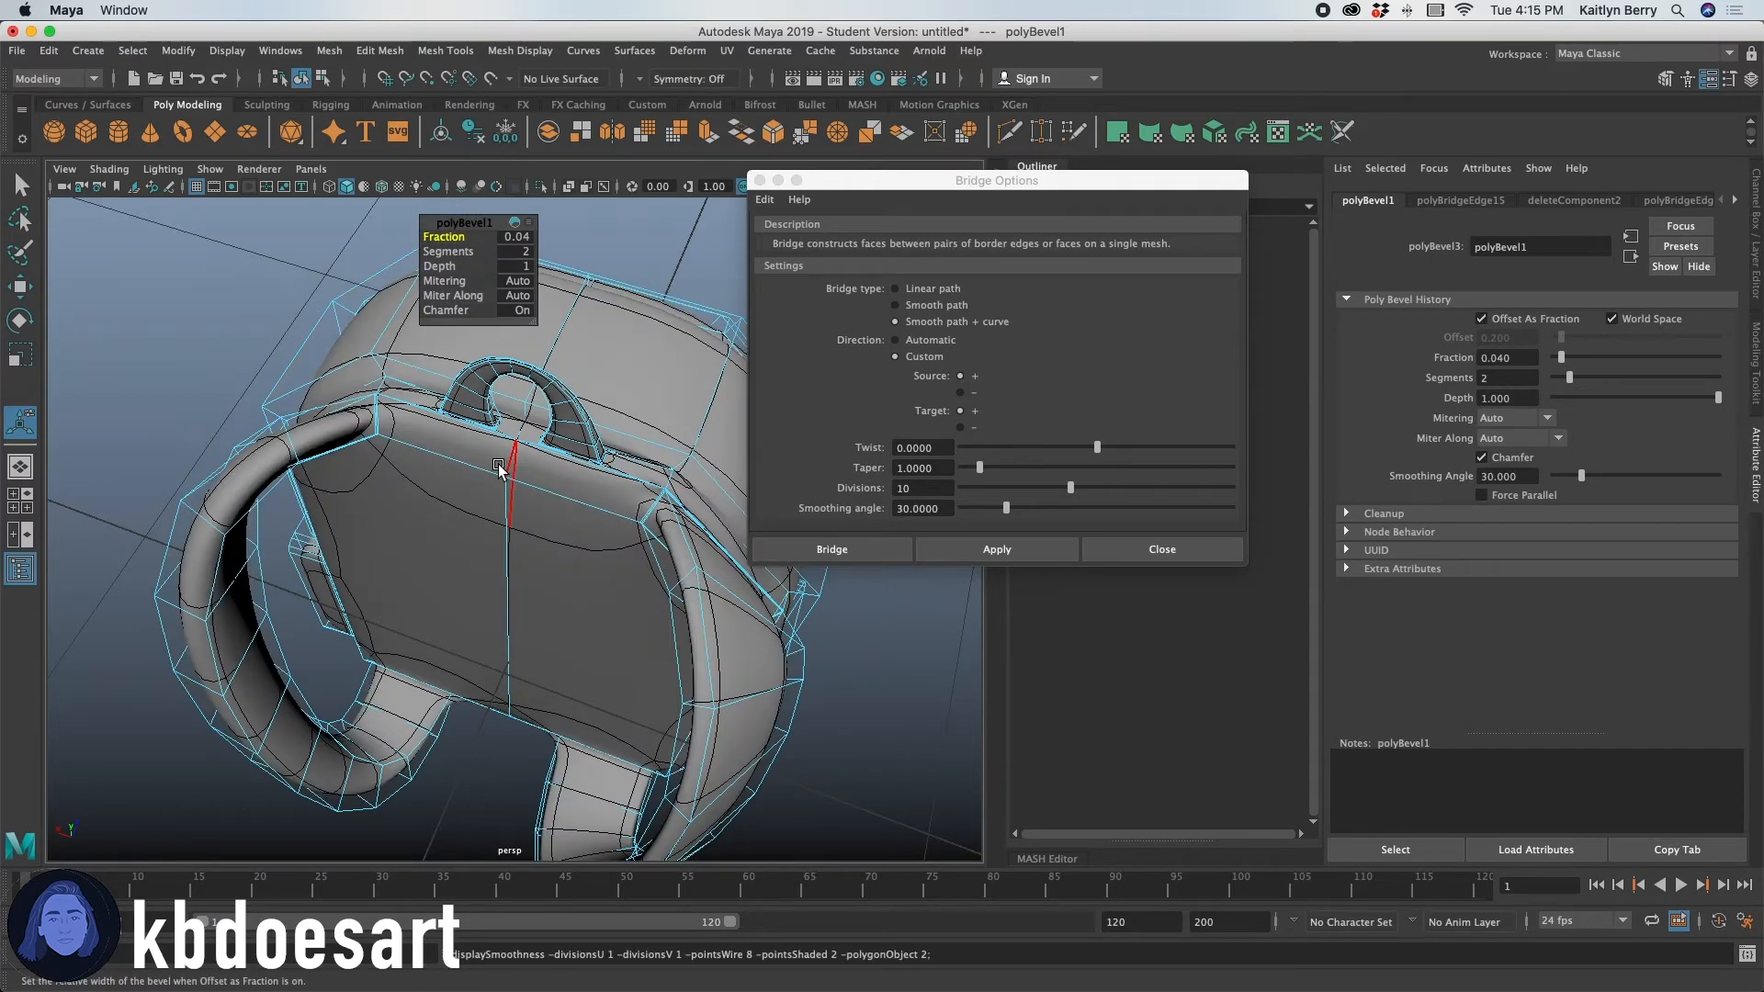
pyautogui.press('3')
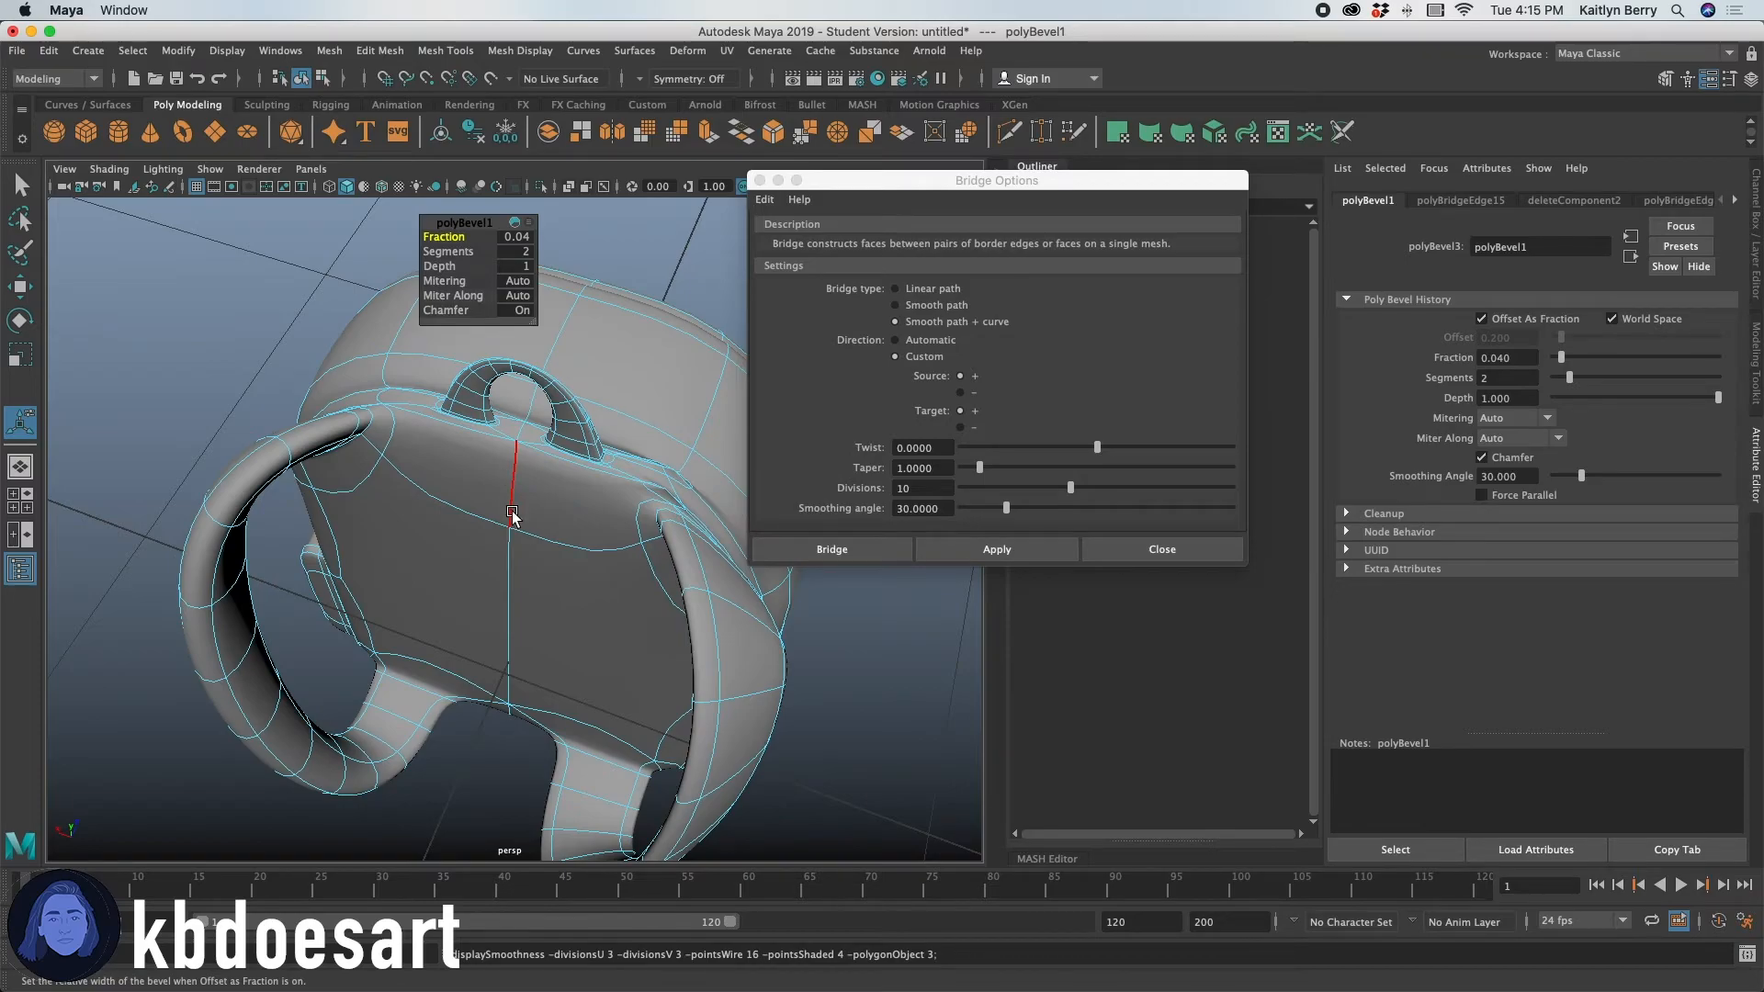
pyautogui.keyDown('alt'); pyautogui.moveTo(697, 625); pyautogui.dragTo(695, 498); pyautogui.keyUp('alt')
pyautogui.press('1')
# Select the edges where the strap ends meet the bottom of the bag and bevel them with 2 segments and a 0.1 fraction.
pyautogui.keyDown('alt'); pyautogui.moveTo(575, 539); pyautogui.dragTo(478, 606); pyautogui.keyUp('alt')
pyautogui.click(640, 759)
pyautogui.keyDown('alt'); pyautogui.moveTo(412, 677); pyautogui.dragTo(800, 703); pyautogui.keyUp('alt')
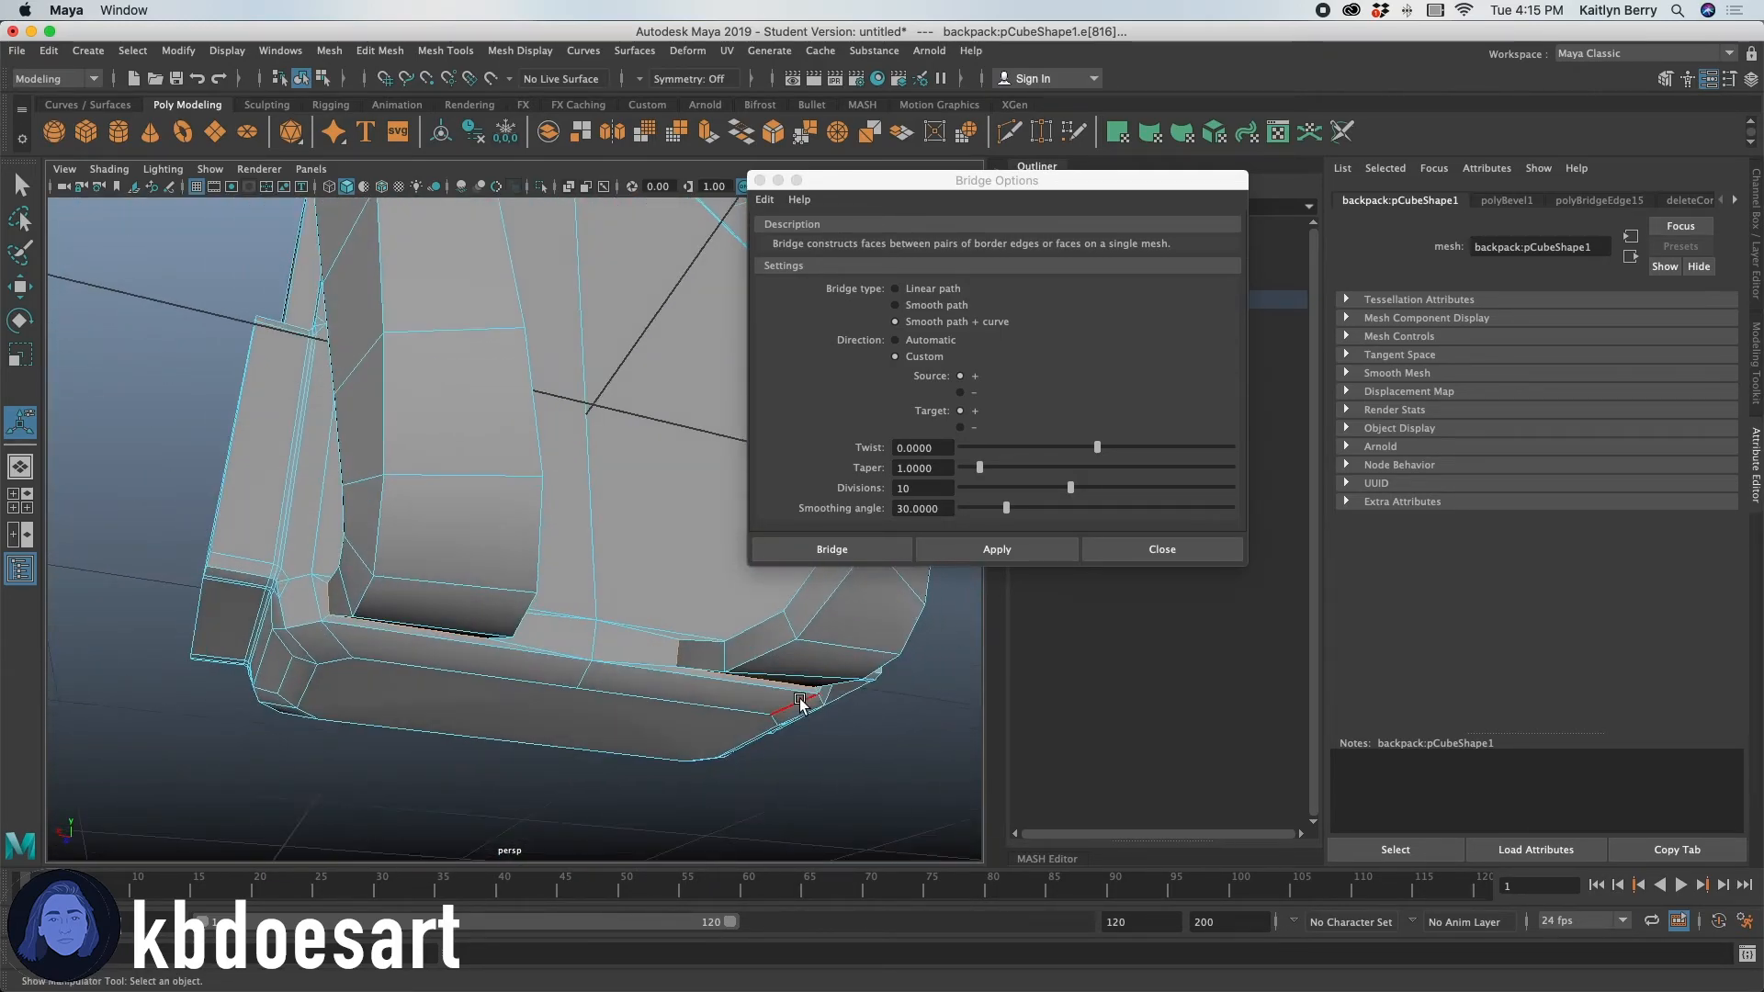
pyautogui.hotkey('ctrl', 'b')
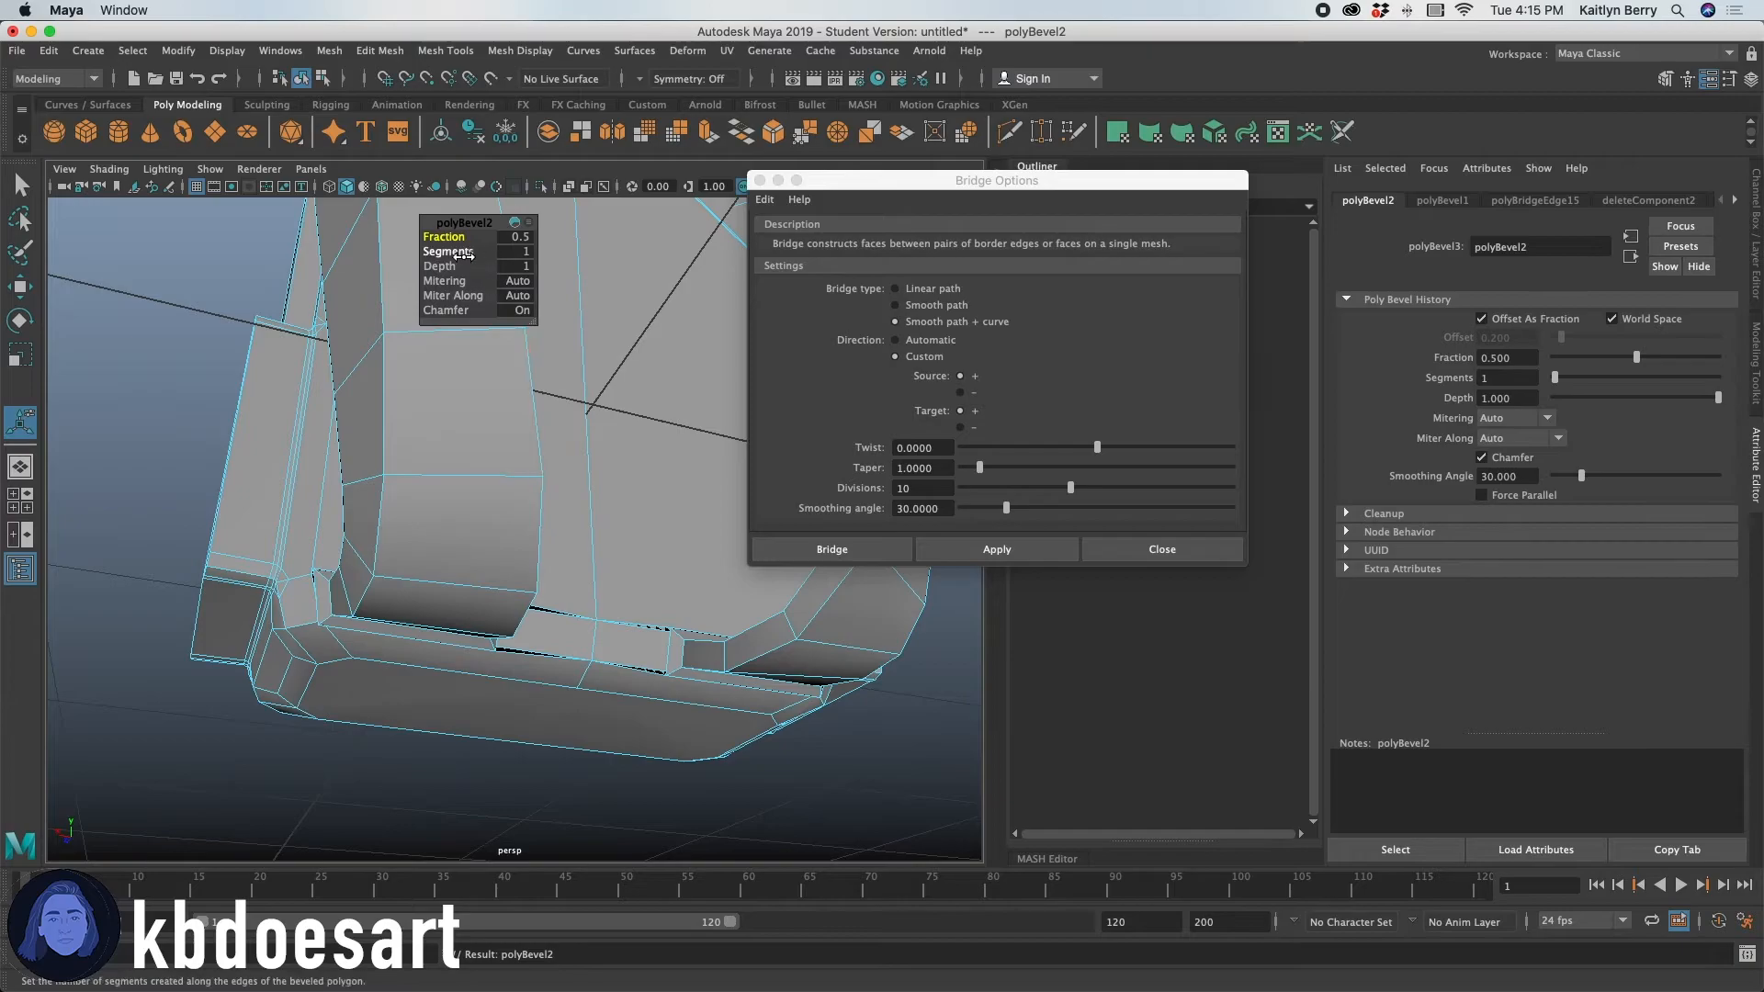
pyautogui.click(515, 255)
pyautogui.write('2')
pyautogui.press('Return')
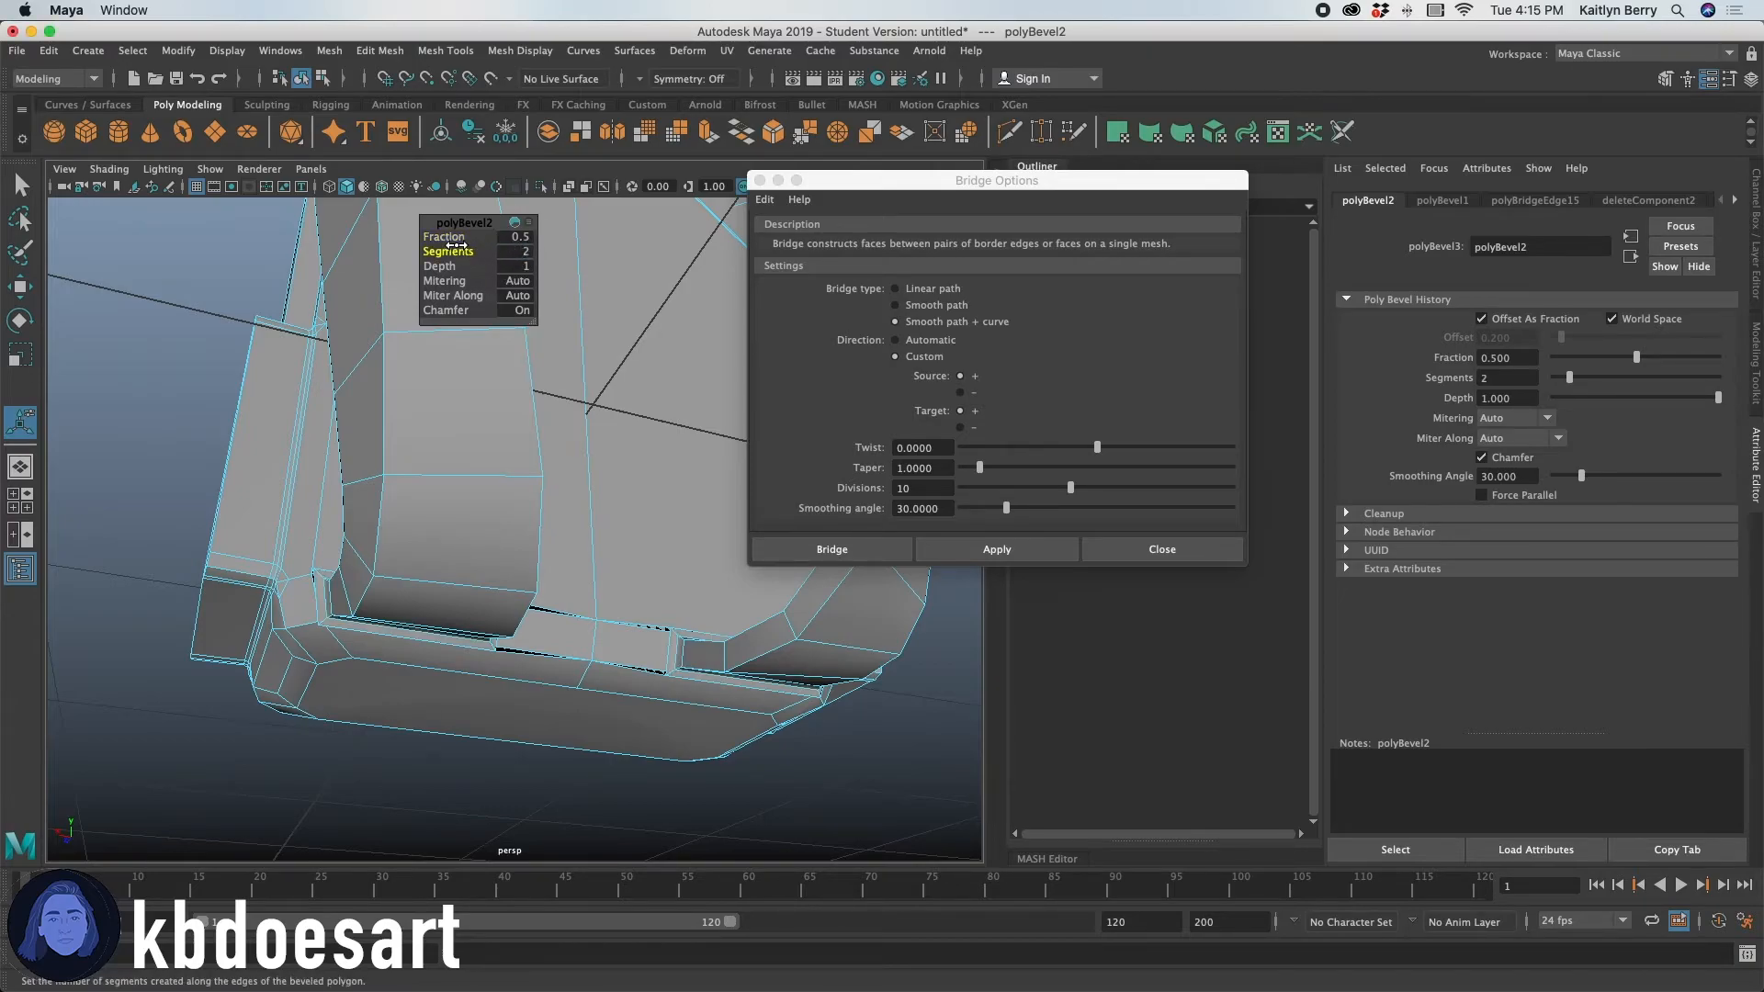
pyautogui.moveTo(448, 237); pyautogui.dragTo(415, 247)
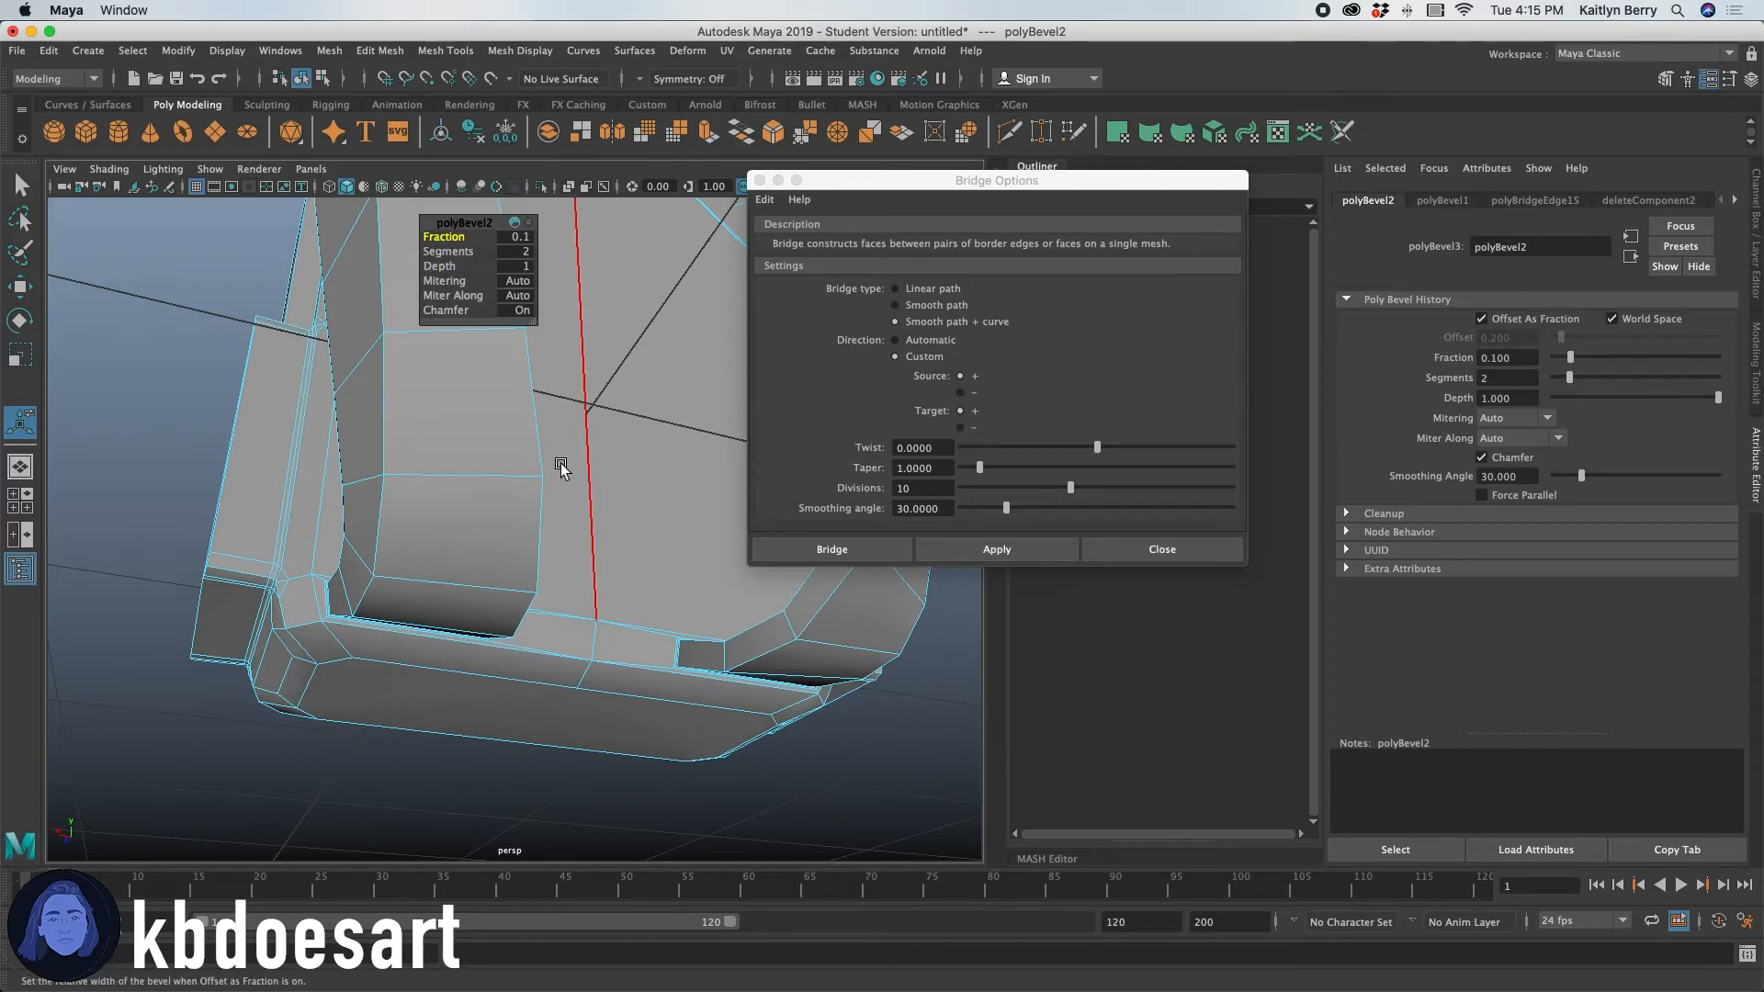
# Turn on smooth preview, return to object mode and examine the backpack and its straps from several sides.
pyautogui.press('3')
pyautogui.click(581, 501)
pyautogui.moveTo(636, 467); pyautogui.dragTo(722, 439, button='right')
pyautogui.press('q')
pyautogui.click(136, 338)
pyautogui.scroll(-5, 402, 485)
pyautogui.keyDown('alt'); pyautogui.moveTo(402, 483); pyautogui.dragTo(570, 477); pyautogui.keyUp('alt')
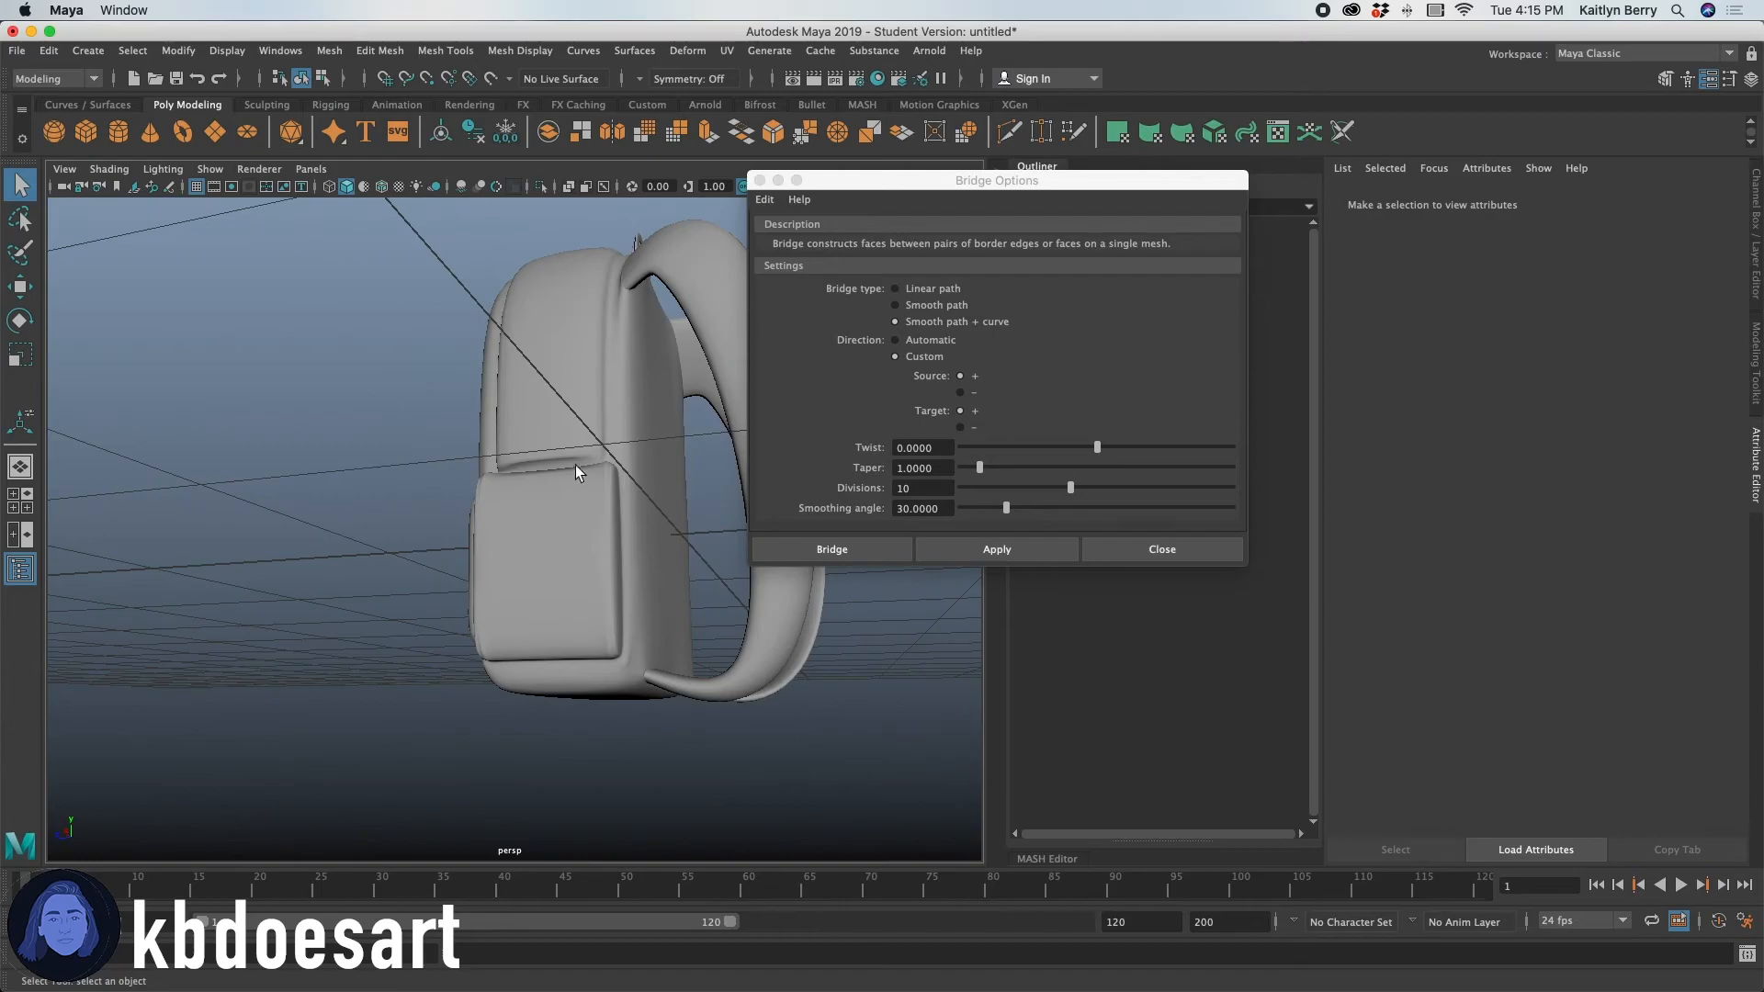
pyautogui.keyDown('alt'); pyautogui.moveTo(571, 478); pyautogui.dragTo(272, 386, button='middle'); pyautogui.keyUp('alt')
pyautogui.keyDown('alt'); pyautogui.moveTo(272, 386); pyautogui.dragTo(587, 436); pyautogui.keyUp('alt')
pyautogui.scroll(-5, 386, 473)
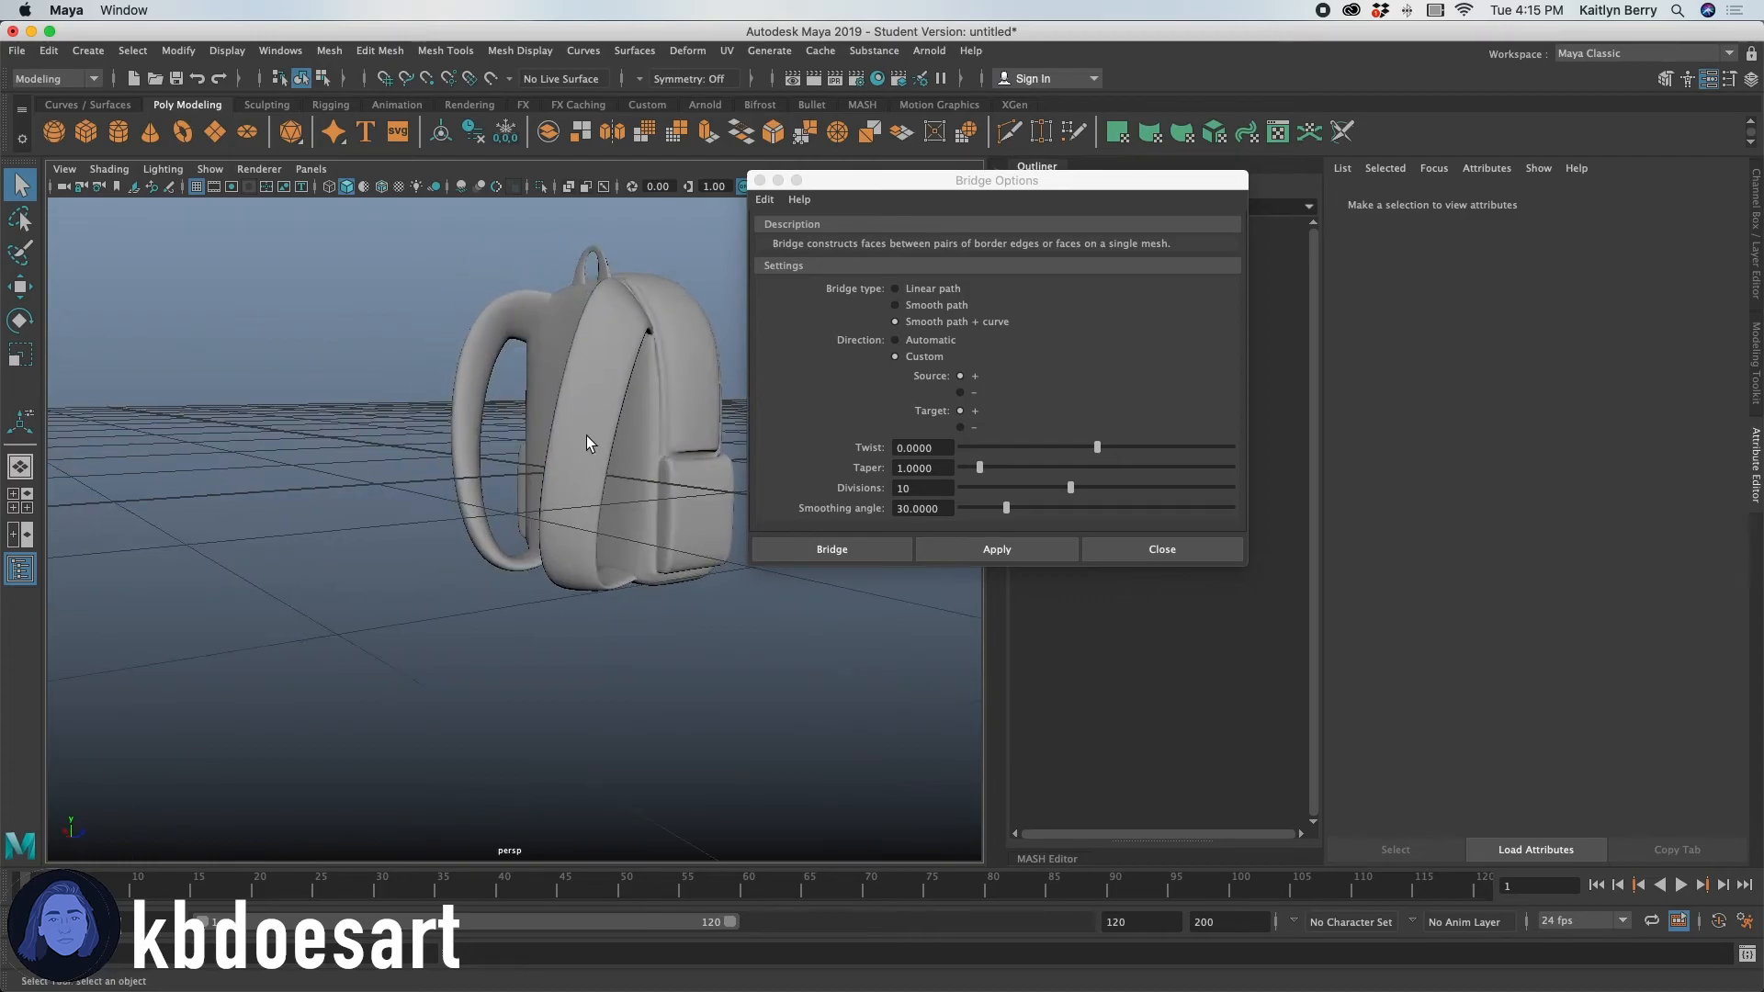
# Show the control vertices of a strap's bridge curve with the help of wireframe display, select an upper one and restore shaded display.
pyautogui.click(587, 435)
pyautogui.keyDown('alt'); pyautogui.moveTo(631, 366); pyautogui.dragTo(422, 477); pyautogui.keyUp('alt')
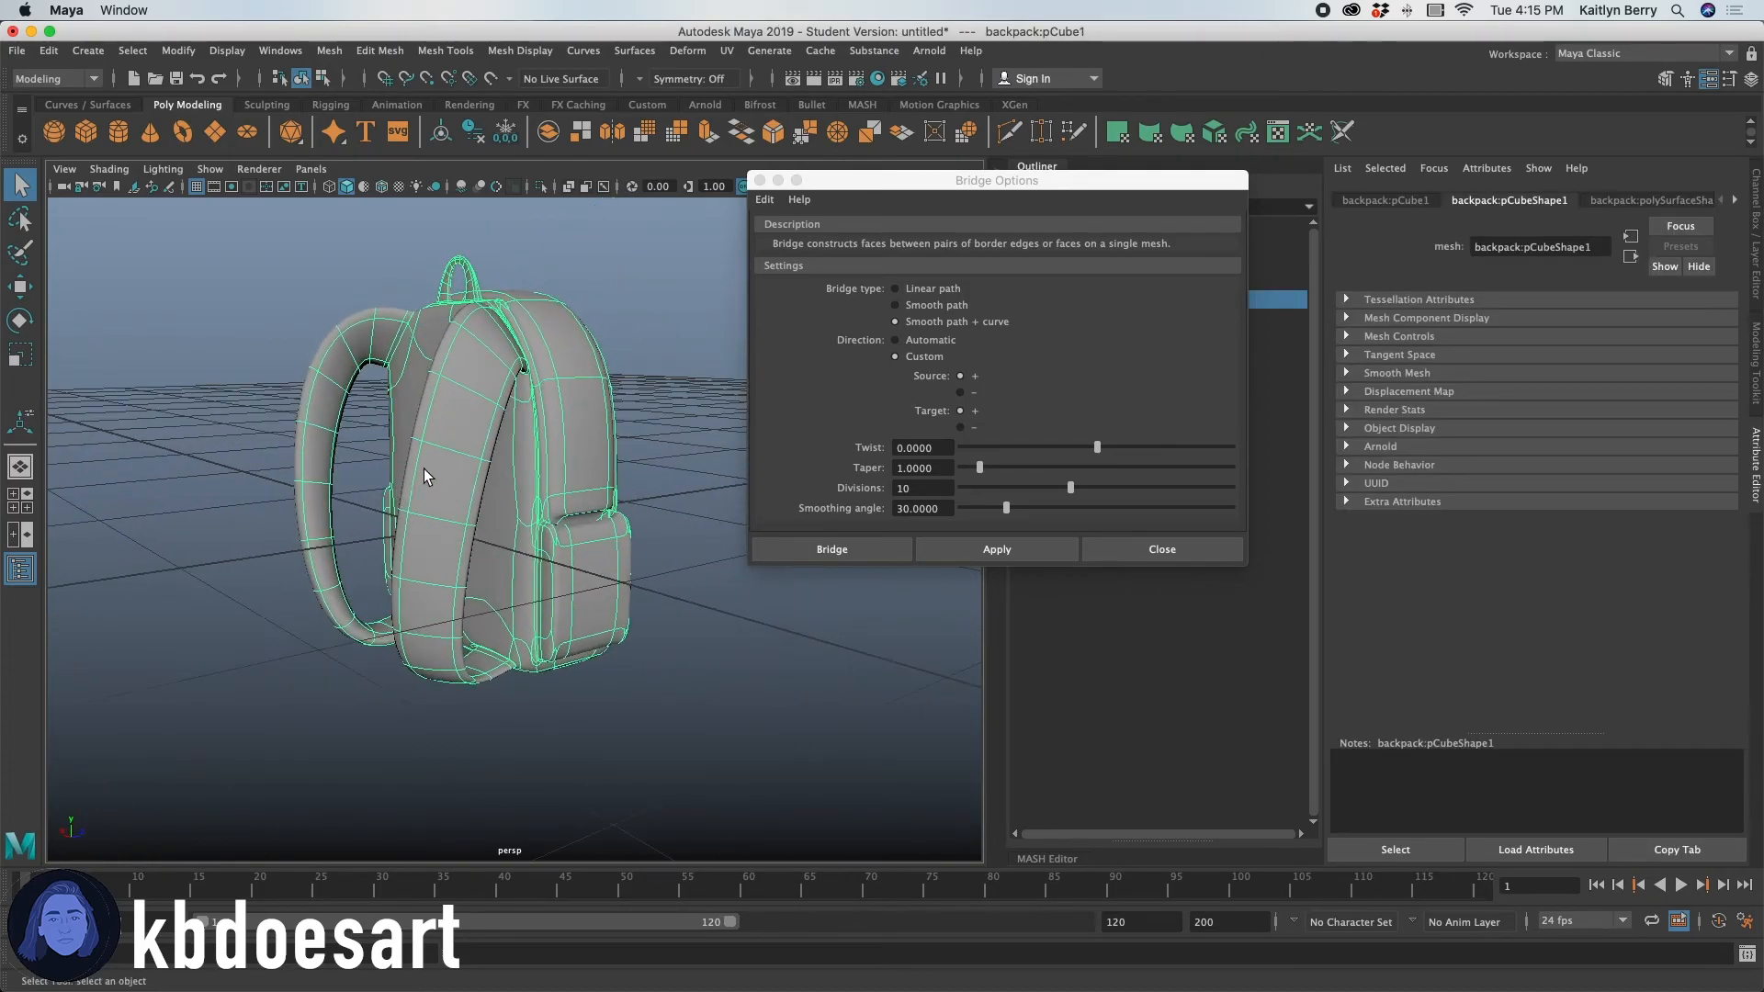
pyautogui.rightClick(466, 397)
pyautogui.rightClick(456, 399)
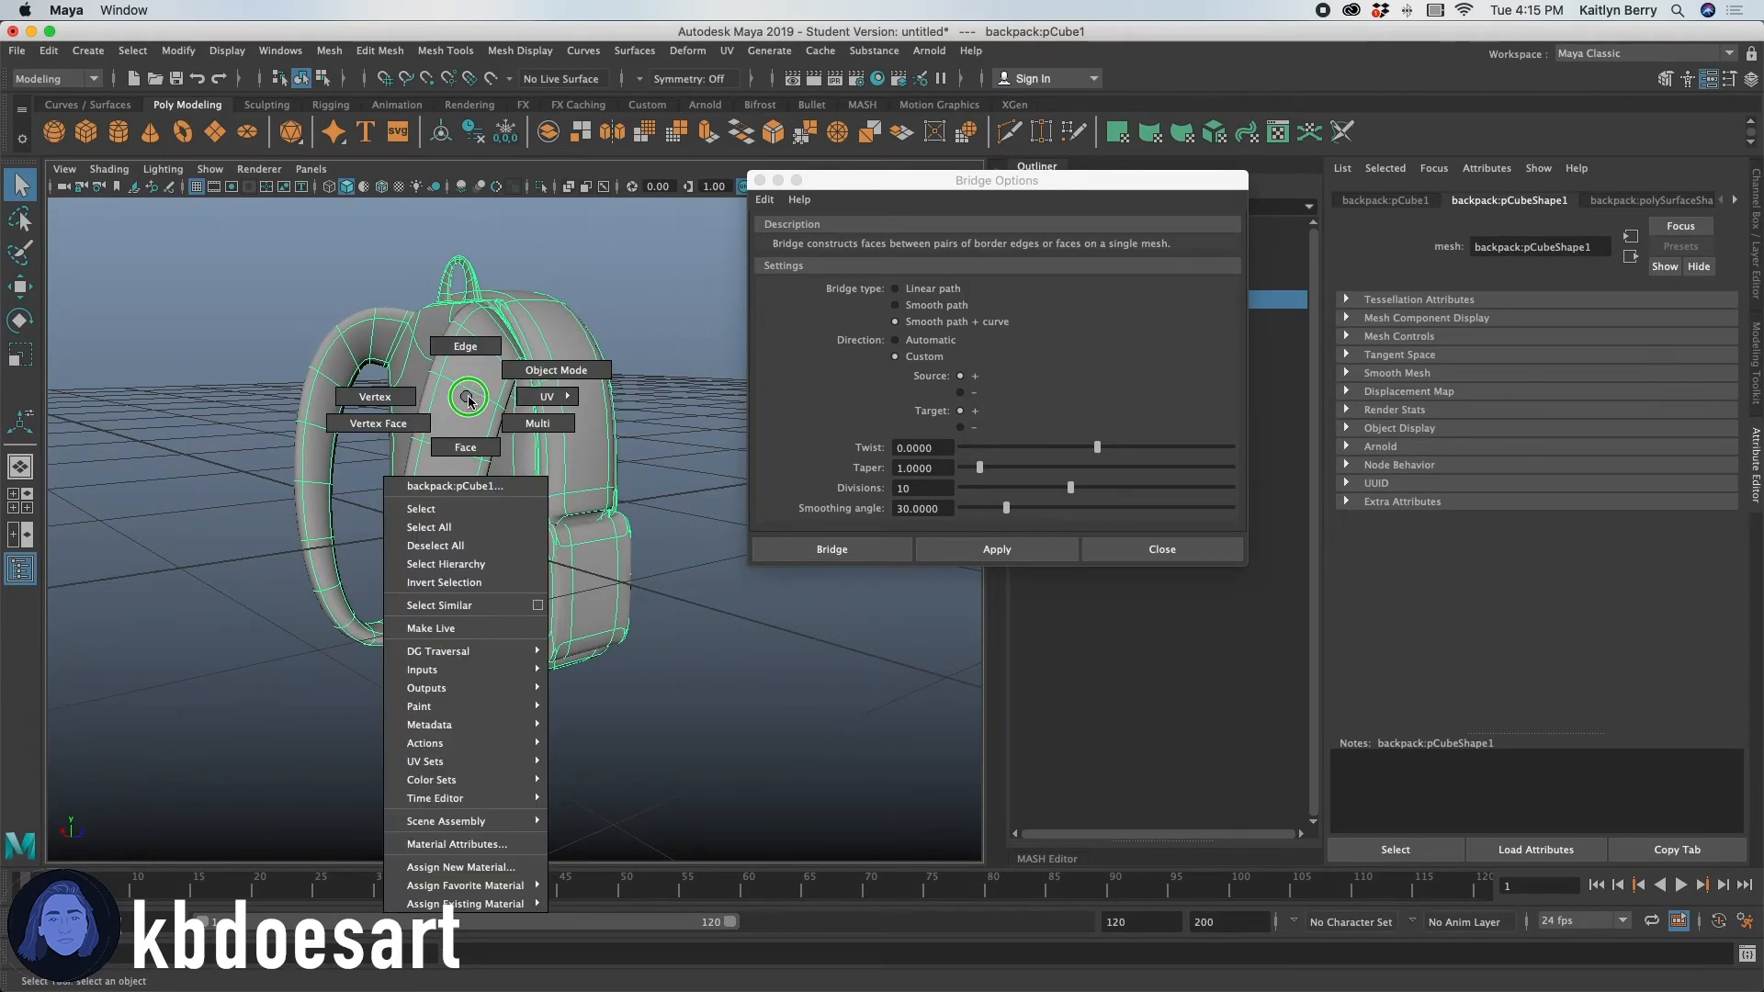
pyautogui.click(365, 398)
pyautogui.keyDown('alt'); pyautogui.moveTo(496, 441); pyautogui.dragTo(500, 507); pyautogui.keyUp('alt')
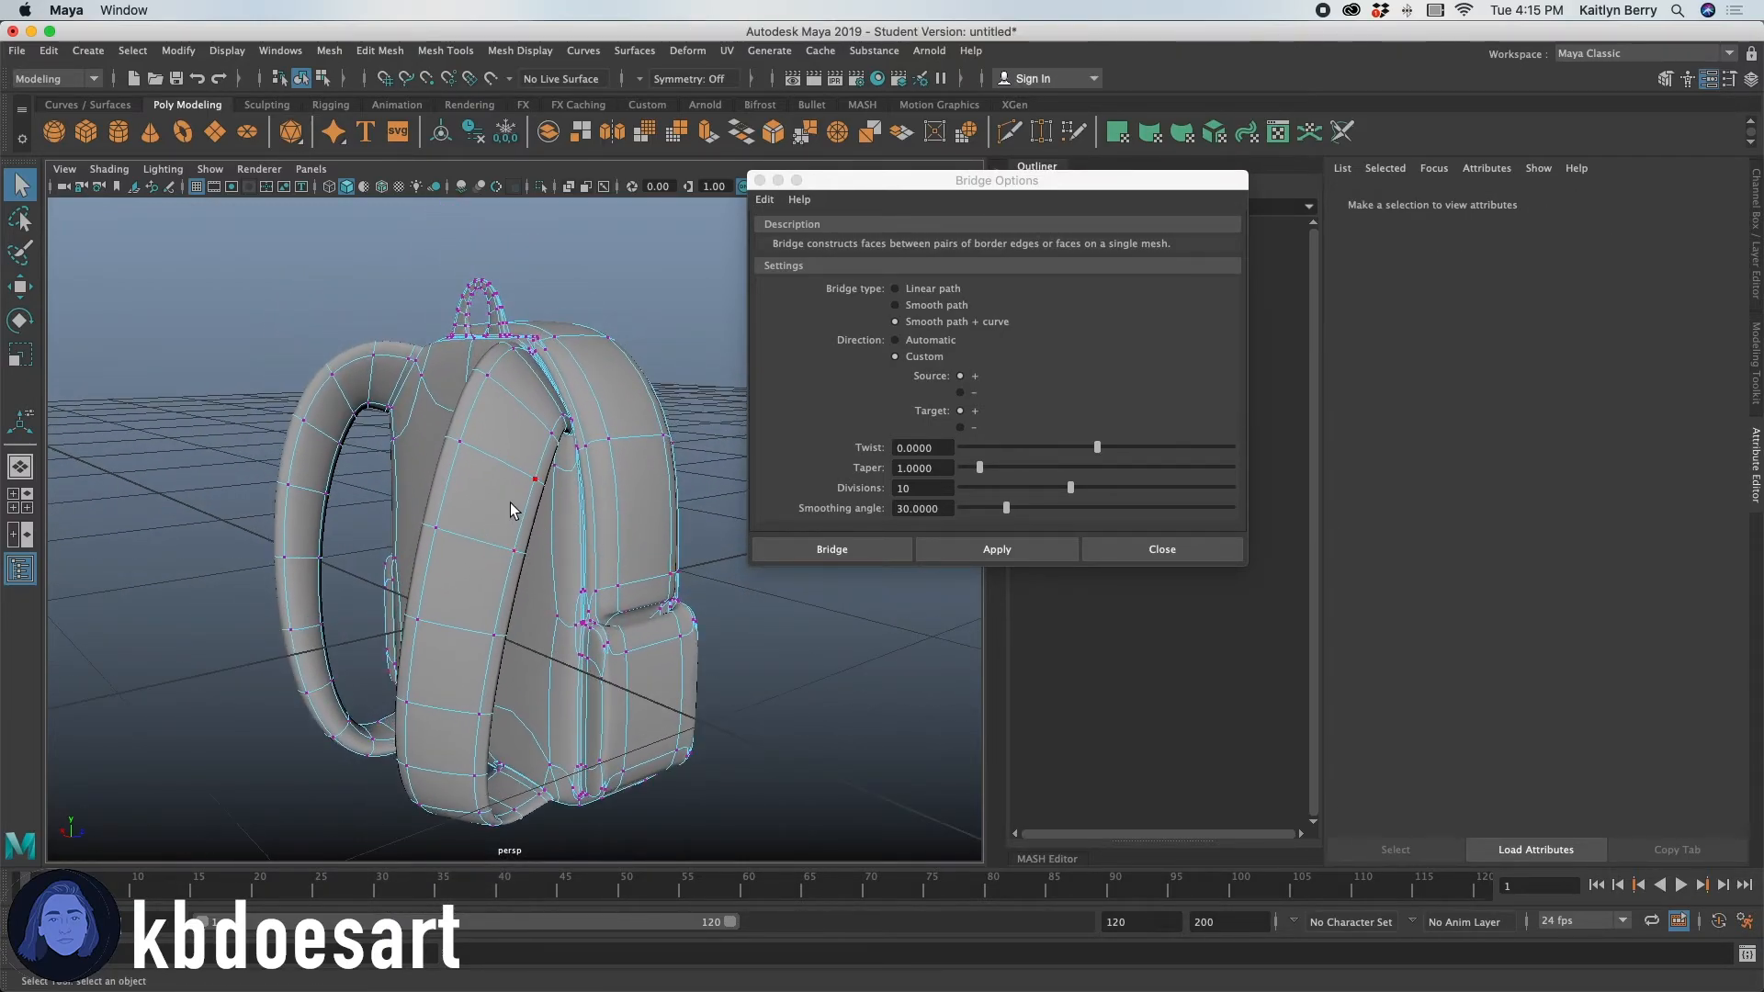
pyautogui.click(329, 186)
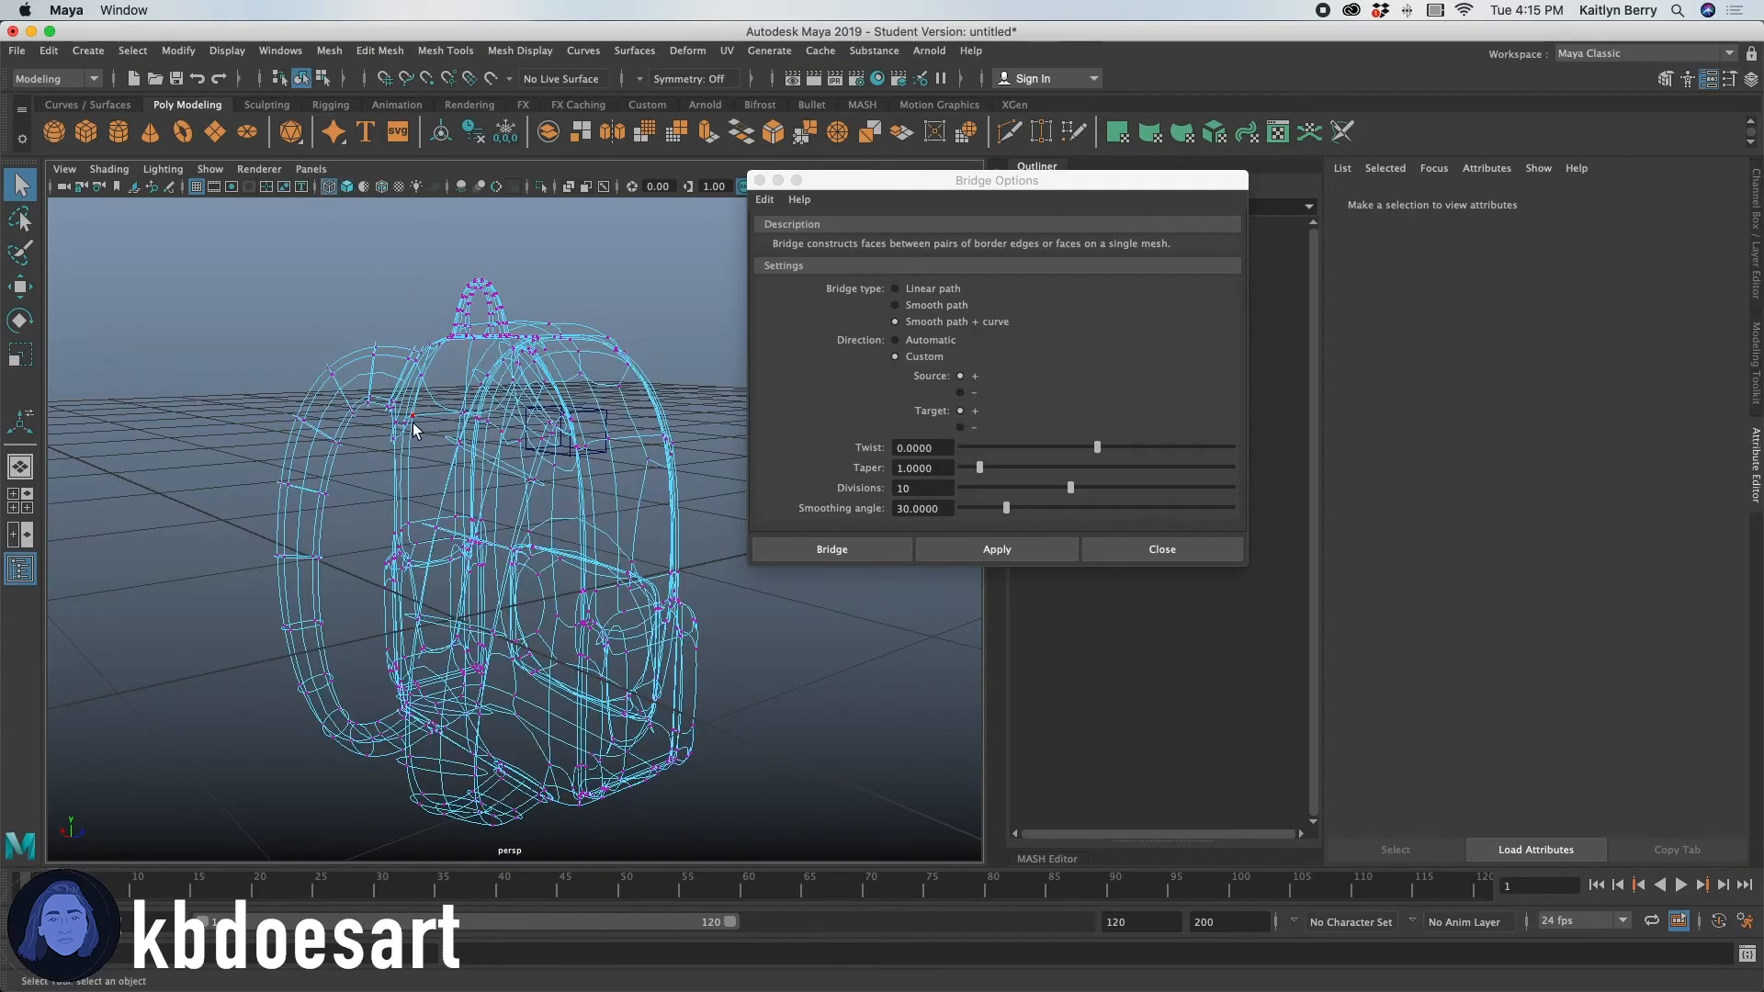
pyautogui.scroll(6, 412, 423)
pyautogui.keyDown('alt'); pyautogui.moveTo(368, 338); pyautogui.dragTo(394, 388); pyautogui.keyUp('alt')
pyautogui.moveTo(394, 394); pyautogui.dragTo(341, 393, button='right')
pyautogui.keyDown('alt'); pyautogui.moveTo(540, 477); pyautogui.dragTo(491, 442); pyautogui.keyUp('alt')
pyautogui.click(353, 187)
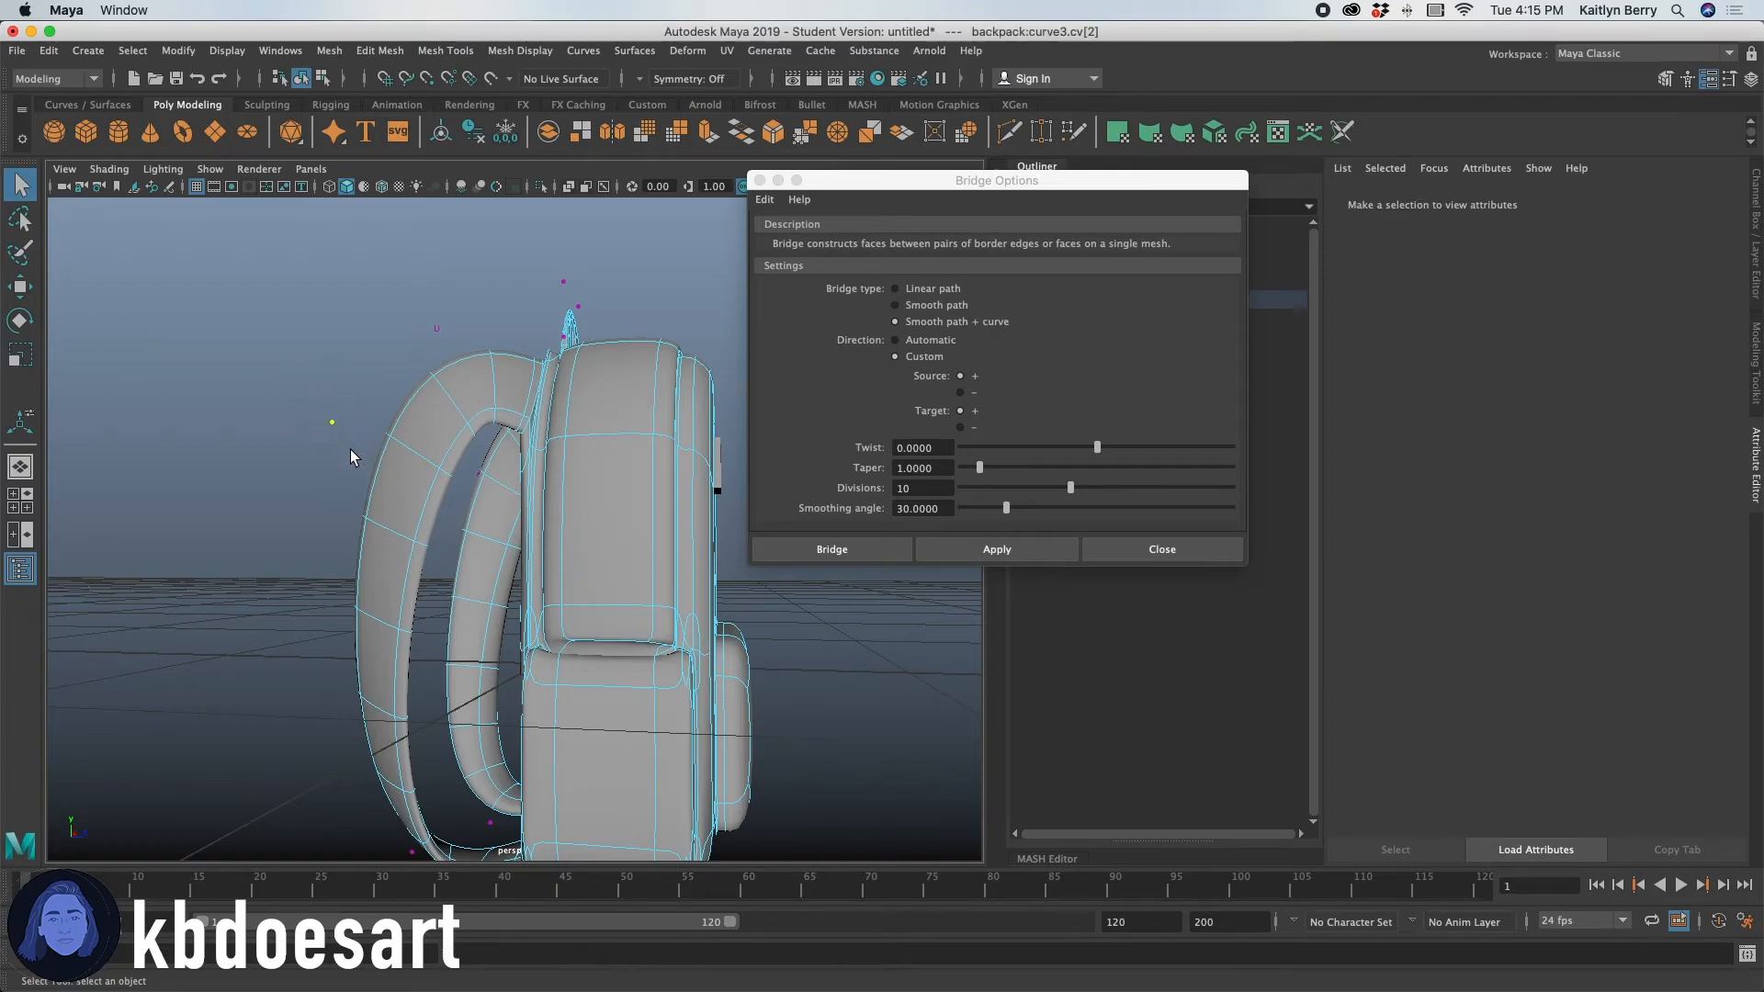
# Move the selected upper control point of the strap's bridge curve to adjust the strap's shape, and return to object mode.
pyautogui.press('w')
pyautogui.moveTo(409, 431); pyautogui.dragTo(597, 466)
pyautogui.keyDown('alt'); pyautogui.moveTo(449, 511); pyautogui.dragTo(469, 553); pyautogui.keyUp('alt')
pyautogui.keyDown('alt'); pyautogui.moveTo(544, 588); pyautogui.dragTo(540, 445, button='middle'); pyautogui.keyUp('alt')
pyautogui.keyDown('alt'); pyautogui.moveTo(540, 444); pyautogui.dragTo(446, 492); pyautogui.keyUp('alt')
pyautogui.keyDown('alt'); pyautogui.moveTo(527, 555); pyautogui.dragTo(478, 450); pyautogui.keyUp('alt')
pyautogui.click(591, 461)
pyautogui.keyDown('alt'); pyautogui.moveTo(591, 460); pyautogui.dragTo(481, 441); pyautogui.keyUp('alt')
pyautogui.moveTo(474, 437); pyautogui.dragTo(546, 407, button='right')
# Examine the smoothed backpack from all sides, including the straps and the front pocket.
pyautogui.keyDown('alt'); pyautogui.moveTo(382, 429); pyautogui.dragTo(607, 367); pyautogui.keyUp('alt')
pyautogui.keyDown('alt'); pyautogui.moveTo(606, 367); pyautogui.dragTo(416, 356, button='right'); pyautogui.keyUp('alt')
pyautogui.keyDown('alt'); pyautogui.moveTo(416, 357); pyautogui.dragTo(559, 347); pyautogui.keyUp('alt')
pyautogui.keyDown('alt'); pyautogui.moveTo(559, 347); pyautogui.dragTo(615, 402, button='right'); pyautogui.keyUp('alt')
pyautogui.keyDown('alt'); pyautogui.moveTo(615, 401); pyautogui.dragTo(407, 479); pyautogui.keyUp('alt')
pyautogui.keyDown('alt'); pyautogui.moveTo(370, 287); pyautogui.dragTo(563, 661); pyautogui.keyUp('alt')
pyautogui.click(563, 662)
pyautogui.keyDown('alt'); pyautogui.moveTo(706, 574); pyautogui.dragTo(636, 521); pyautogui.keyUp('alt')
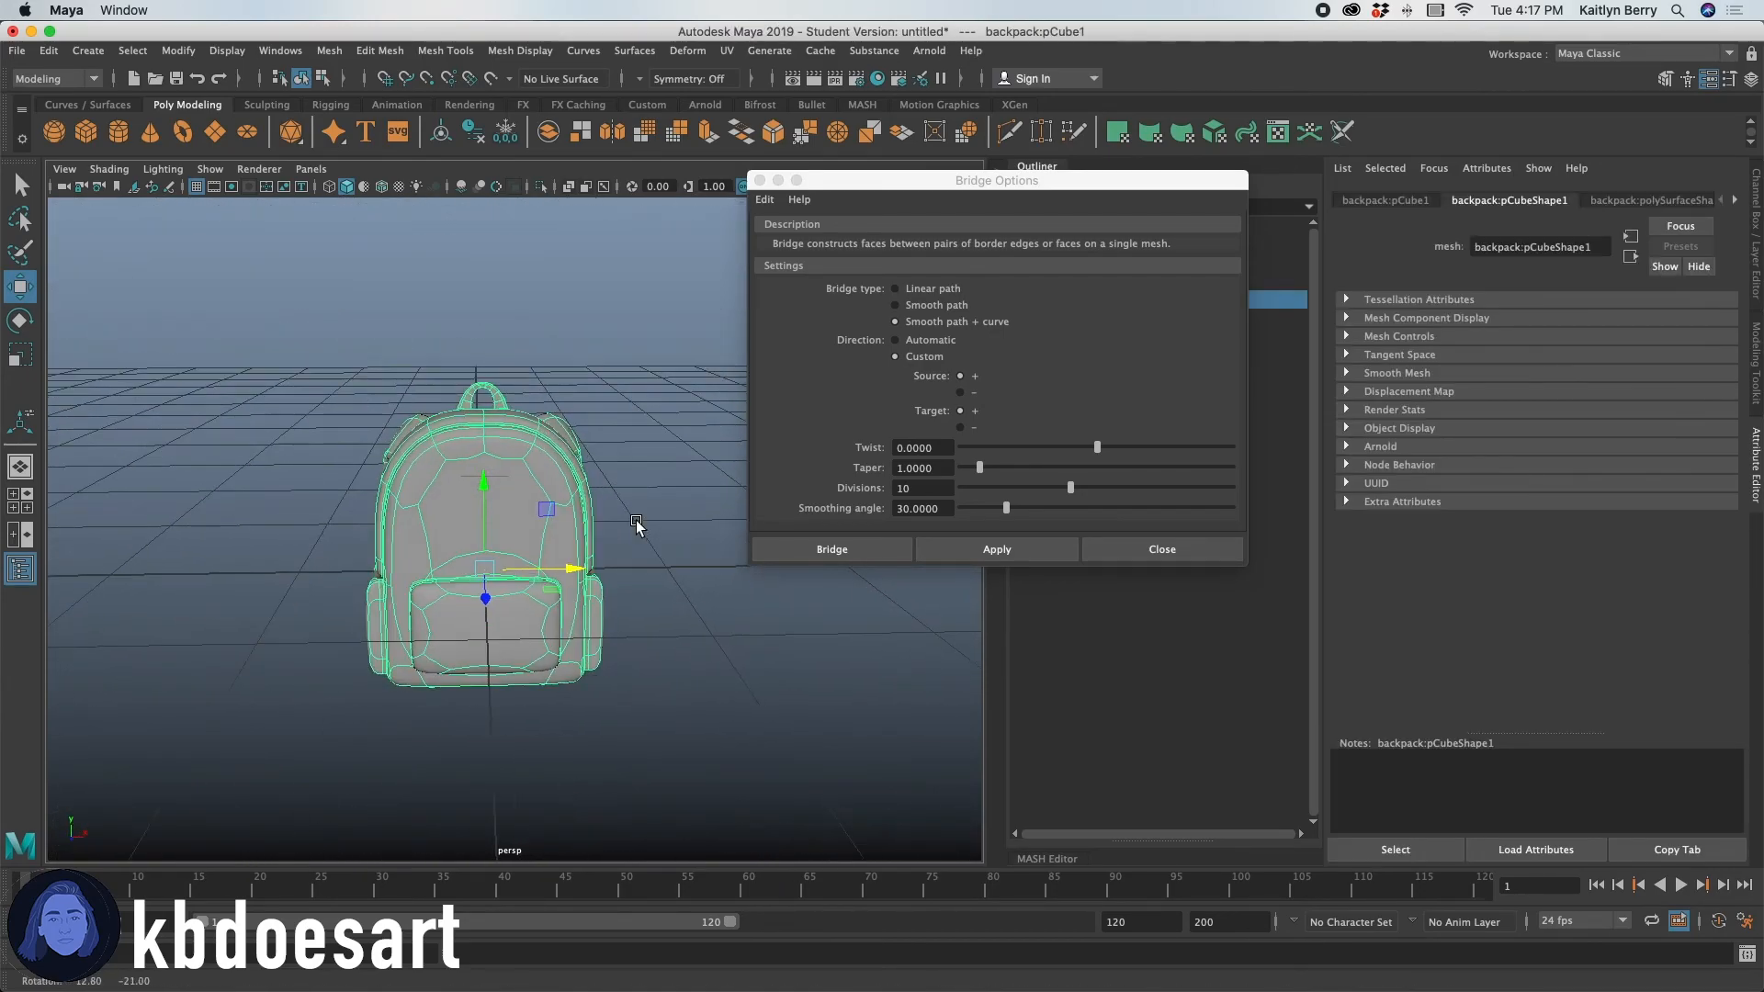
pyautogui.click(636, 521)
# Close the bridge options and widen the viewport around the finished backpack.
pyautogui.click(1147, 544)
pyautogui.keyDown('alt'); pyautogui.moveTo(460, 472); pyautogui.dragTo(704, 468, button='right'); pyautogui.keyUp('alt')
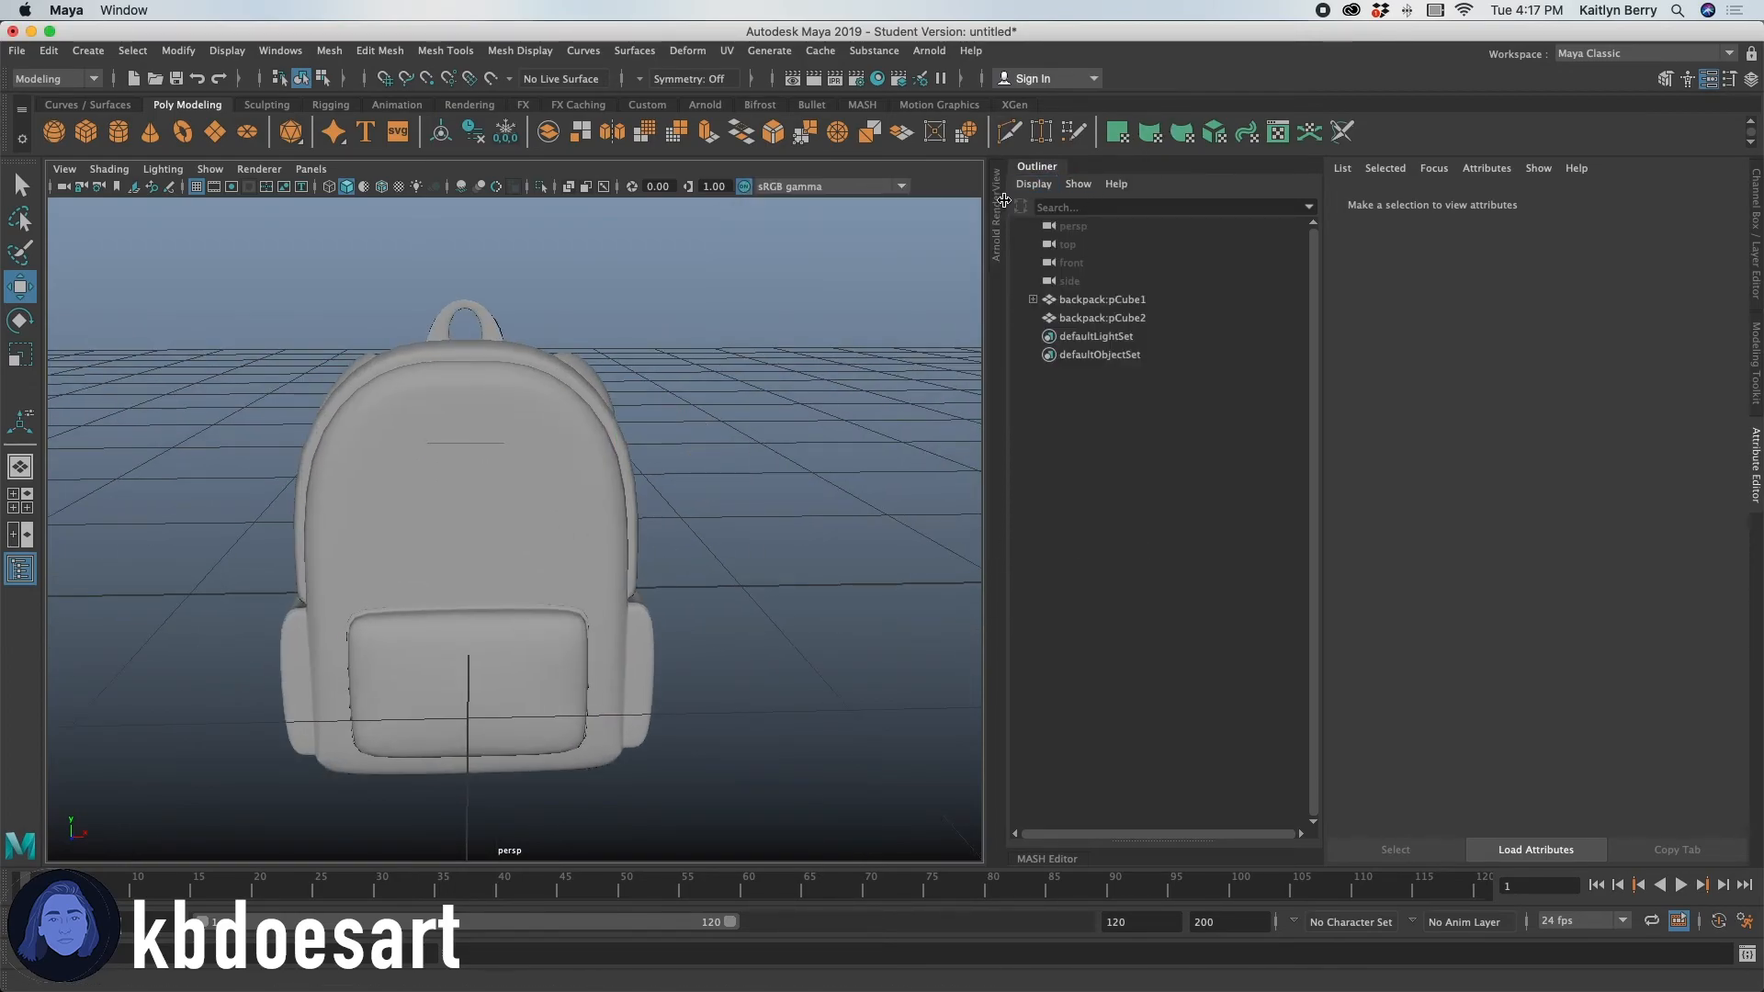
pyautogui.moveTo(1004, 201); pyautogui.dragTo(1188, 195)
pyautogui.keyDown('alt'); pyautogui.moveTo(632, 510); pyautogui.dragTo(583, 484); pyautogui.keyUp('alt')
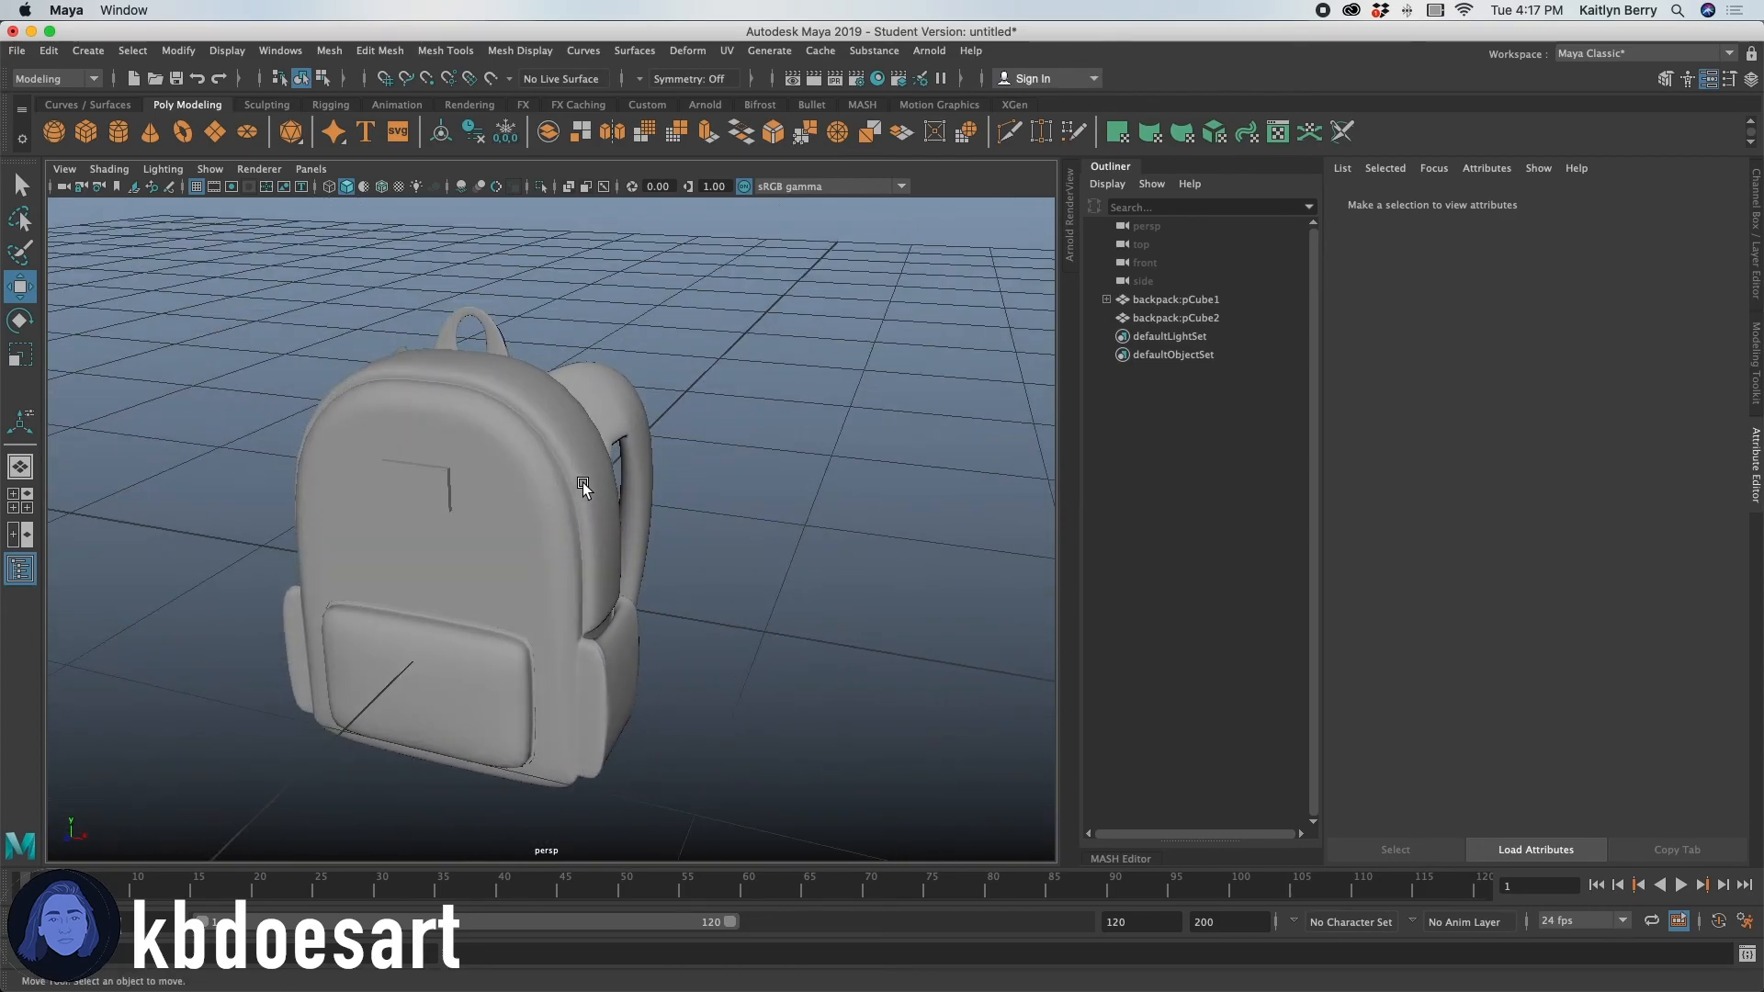